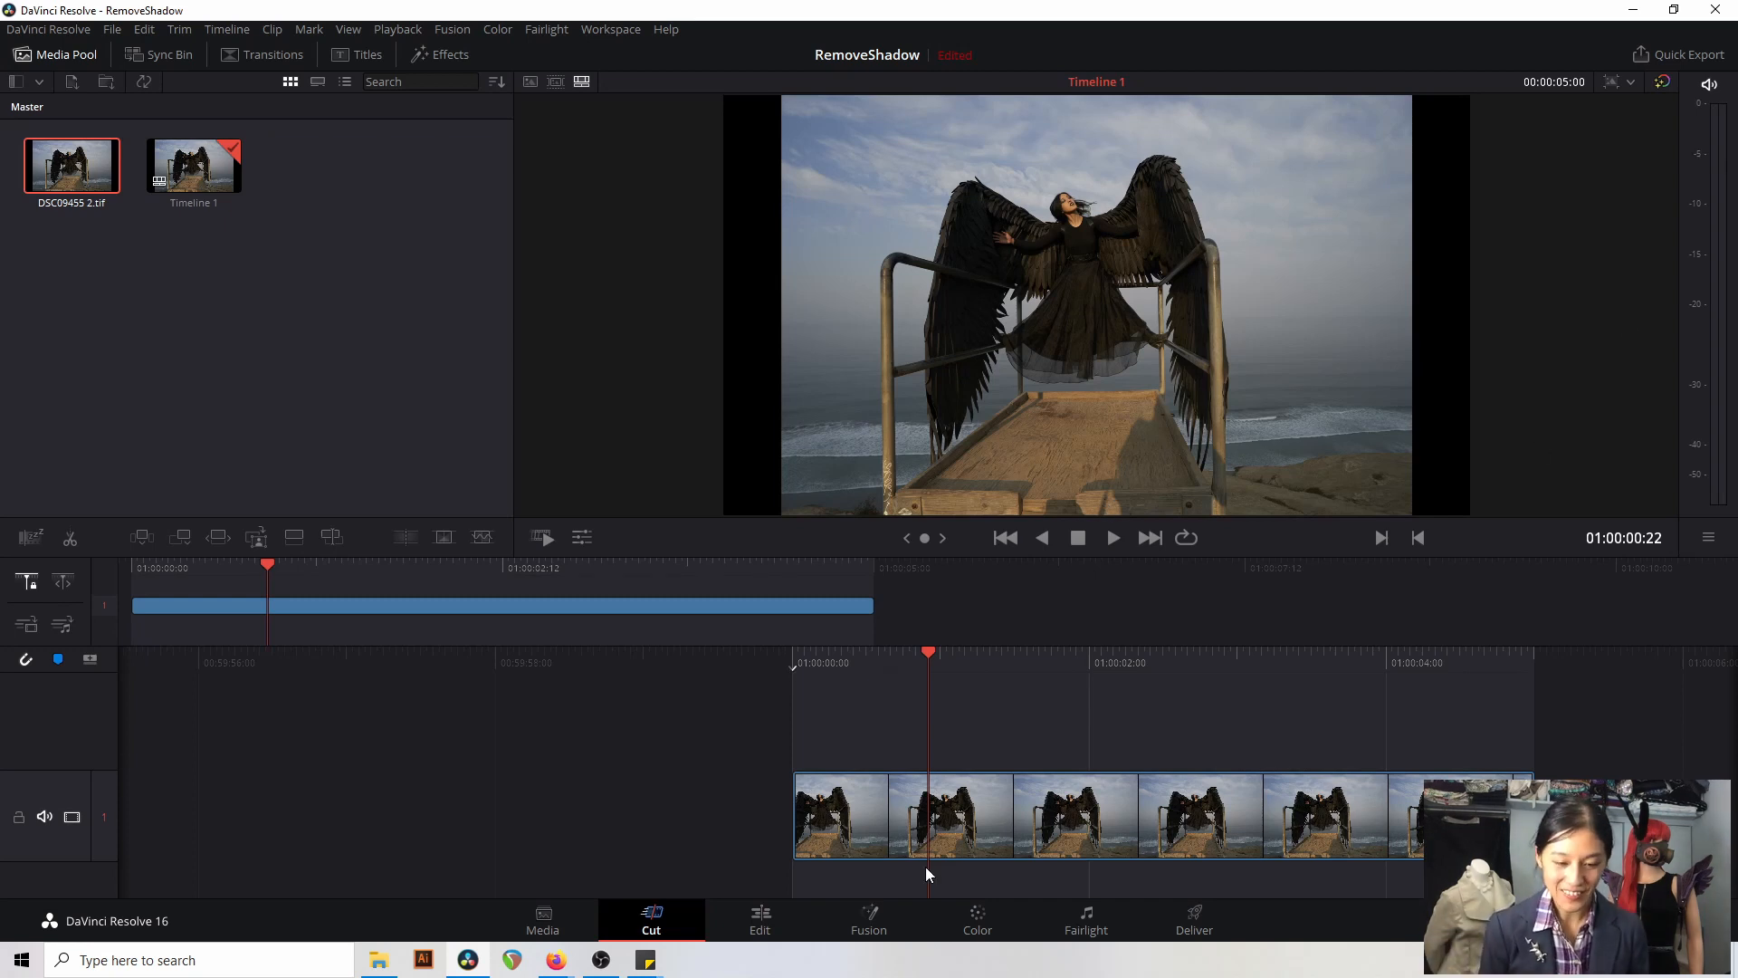
# - Switch to the Color page and add a new curve window to node 01
pyautogui.click(977, 919)
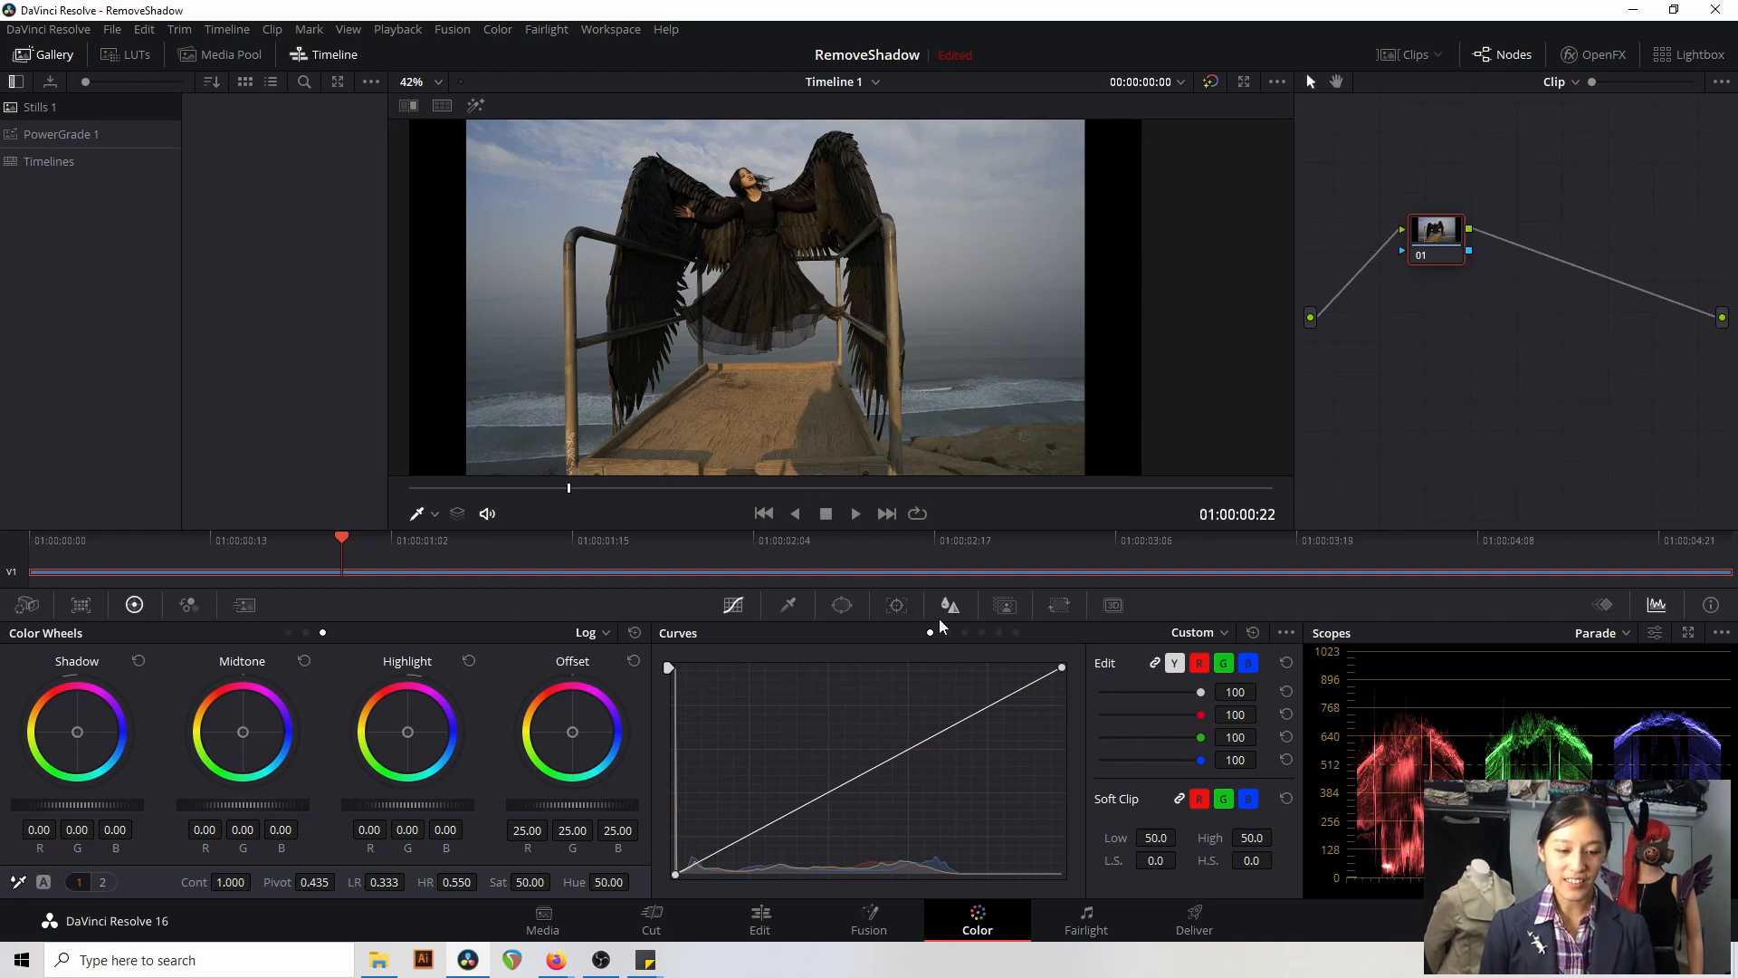
pyautogui.click(841, 606)
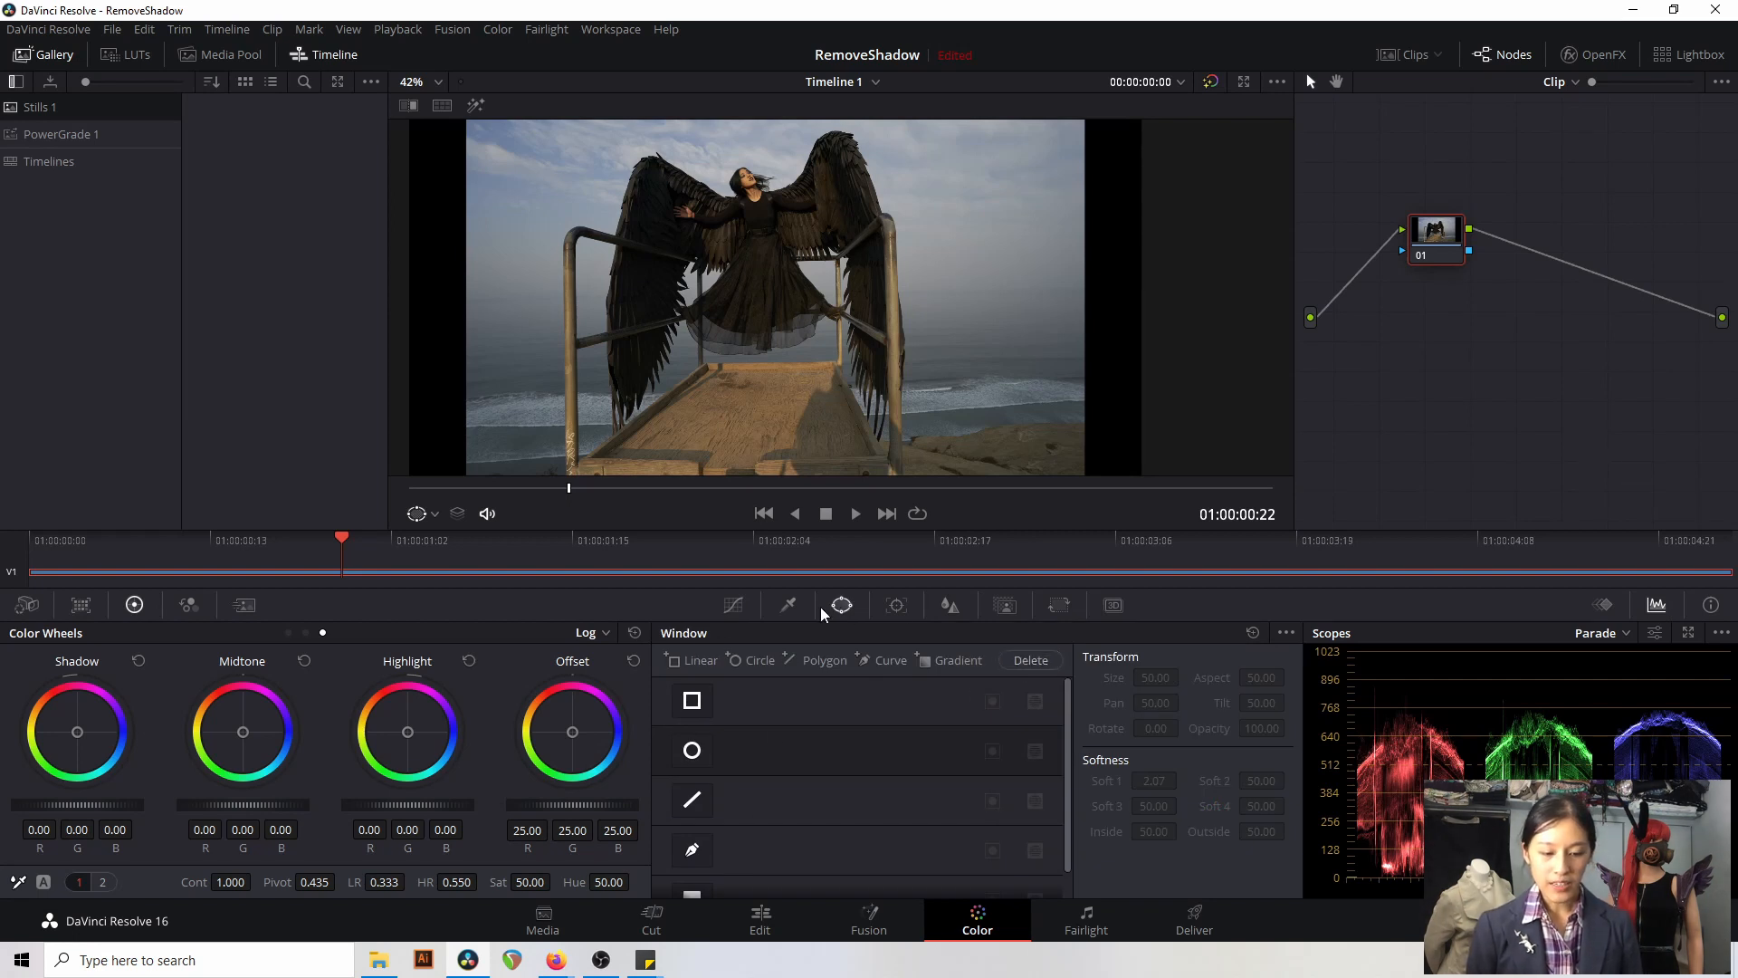
pyautogui.click(866, 659)
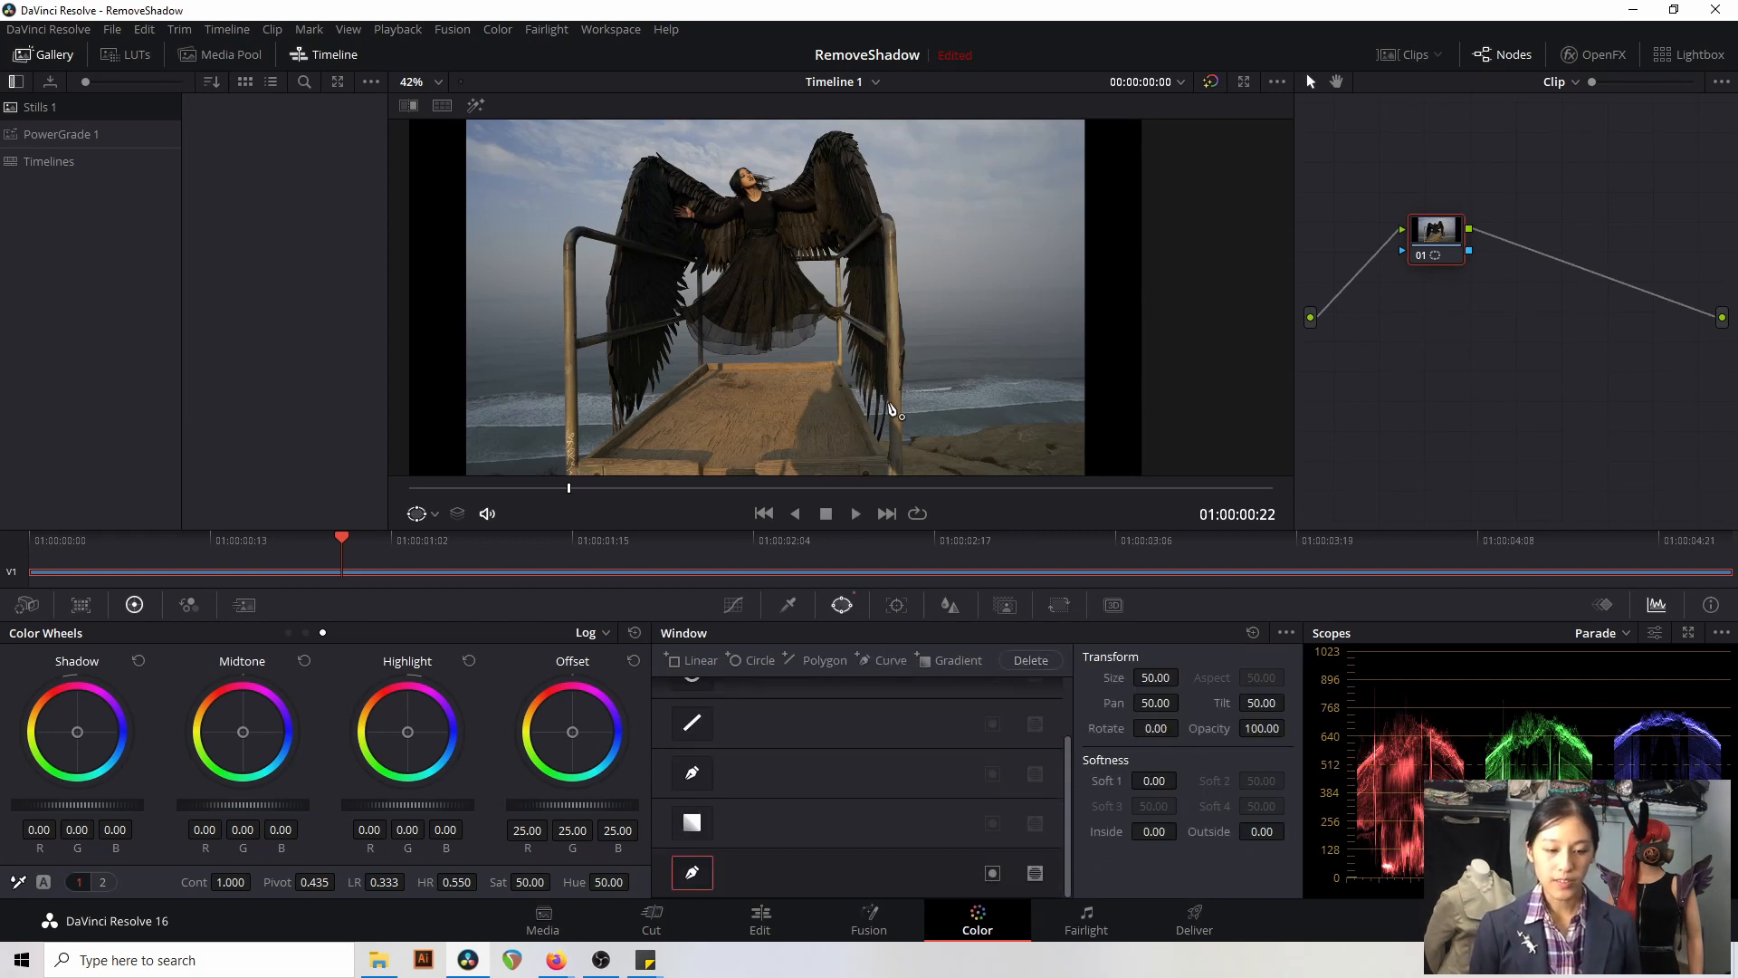
# - Start the curve mask at the far corner of the ramp's side rail and trace down the shadow's upper edge
pyautogui.scroll(-2, 887, 407)
pyautogui.scroll(3, 887, 407)
pyautogui.scroll(8, 893, 410)
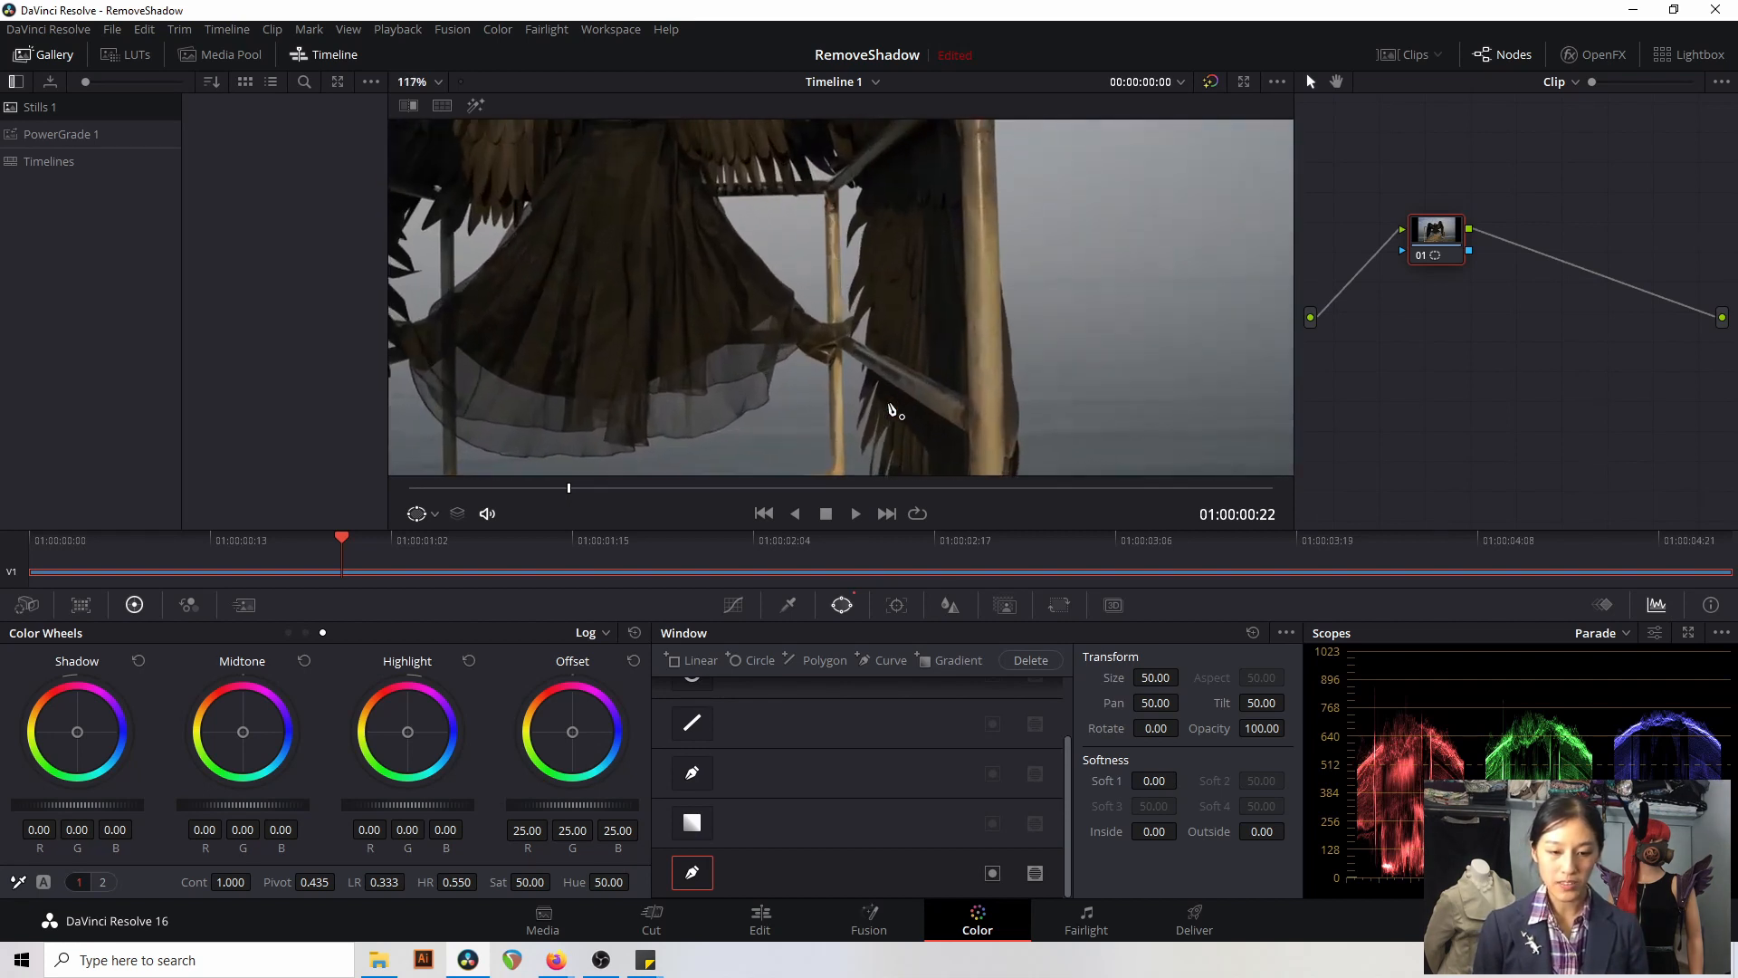
pyautogui.scroll(-4, 892, 410)
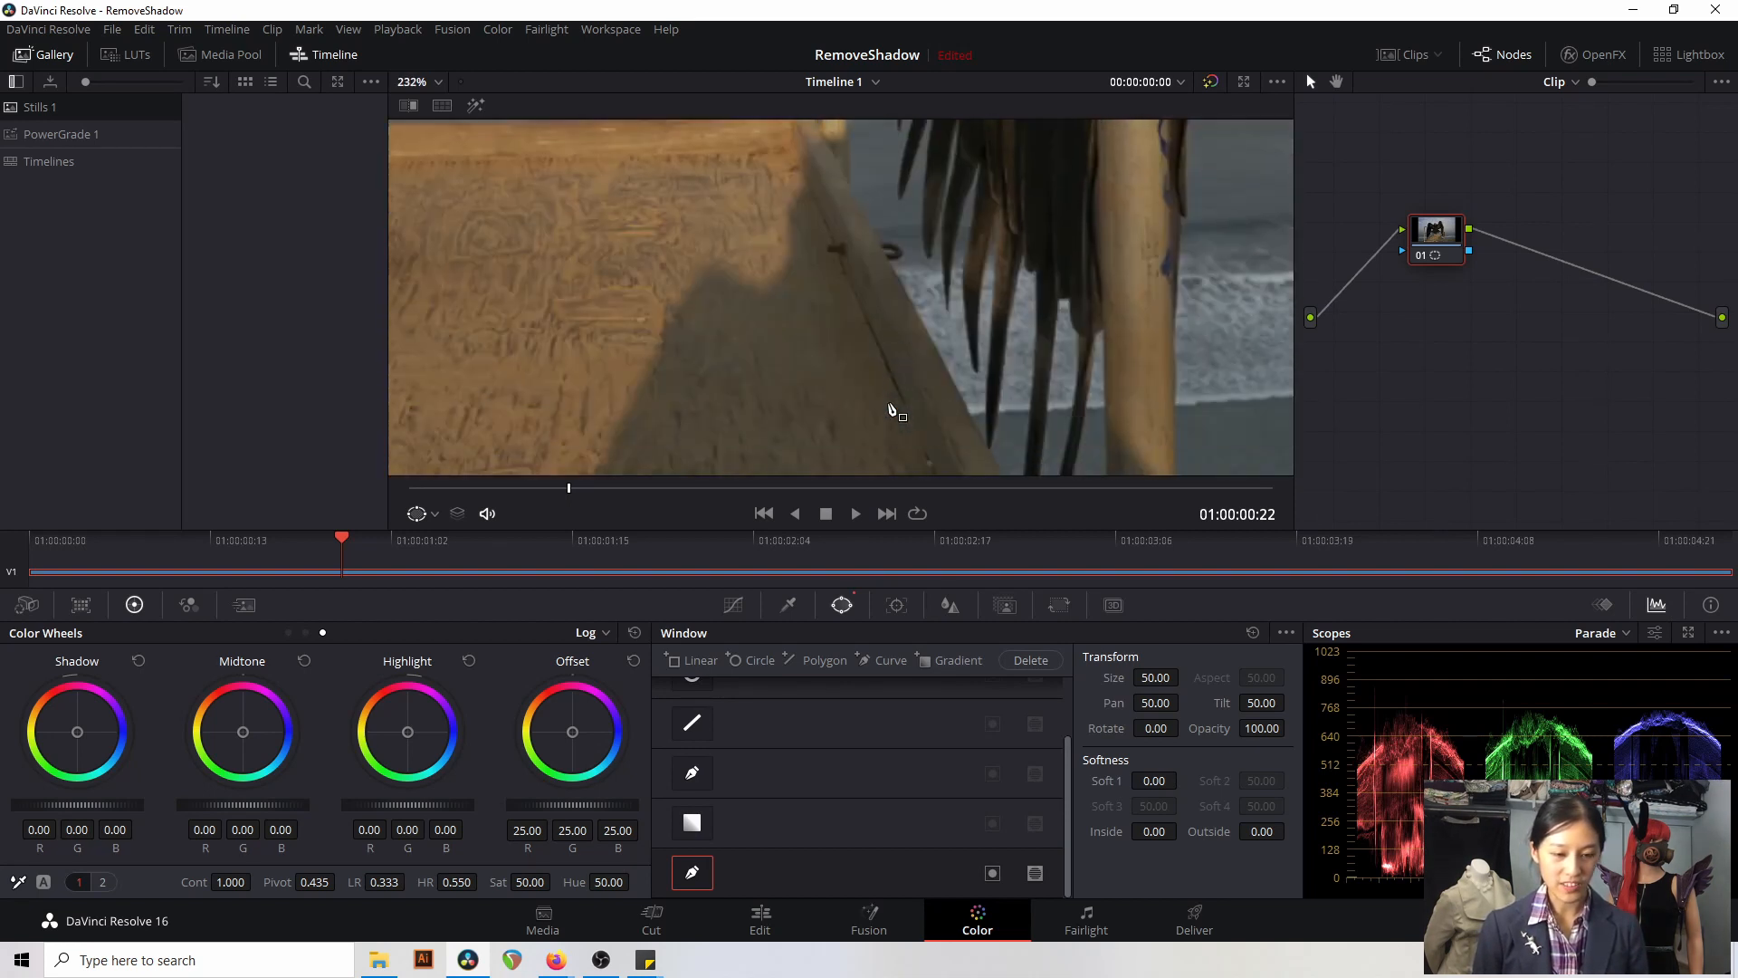
pyautogui.scroll(1, 893, 410)
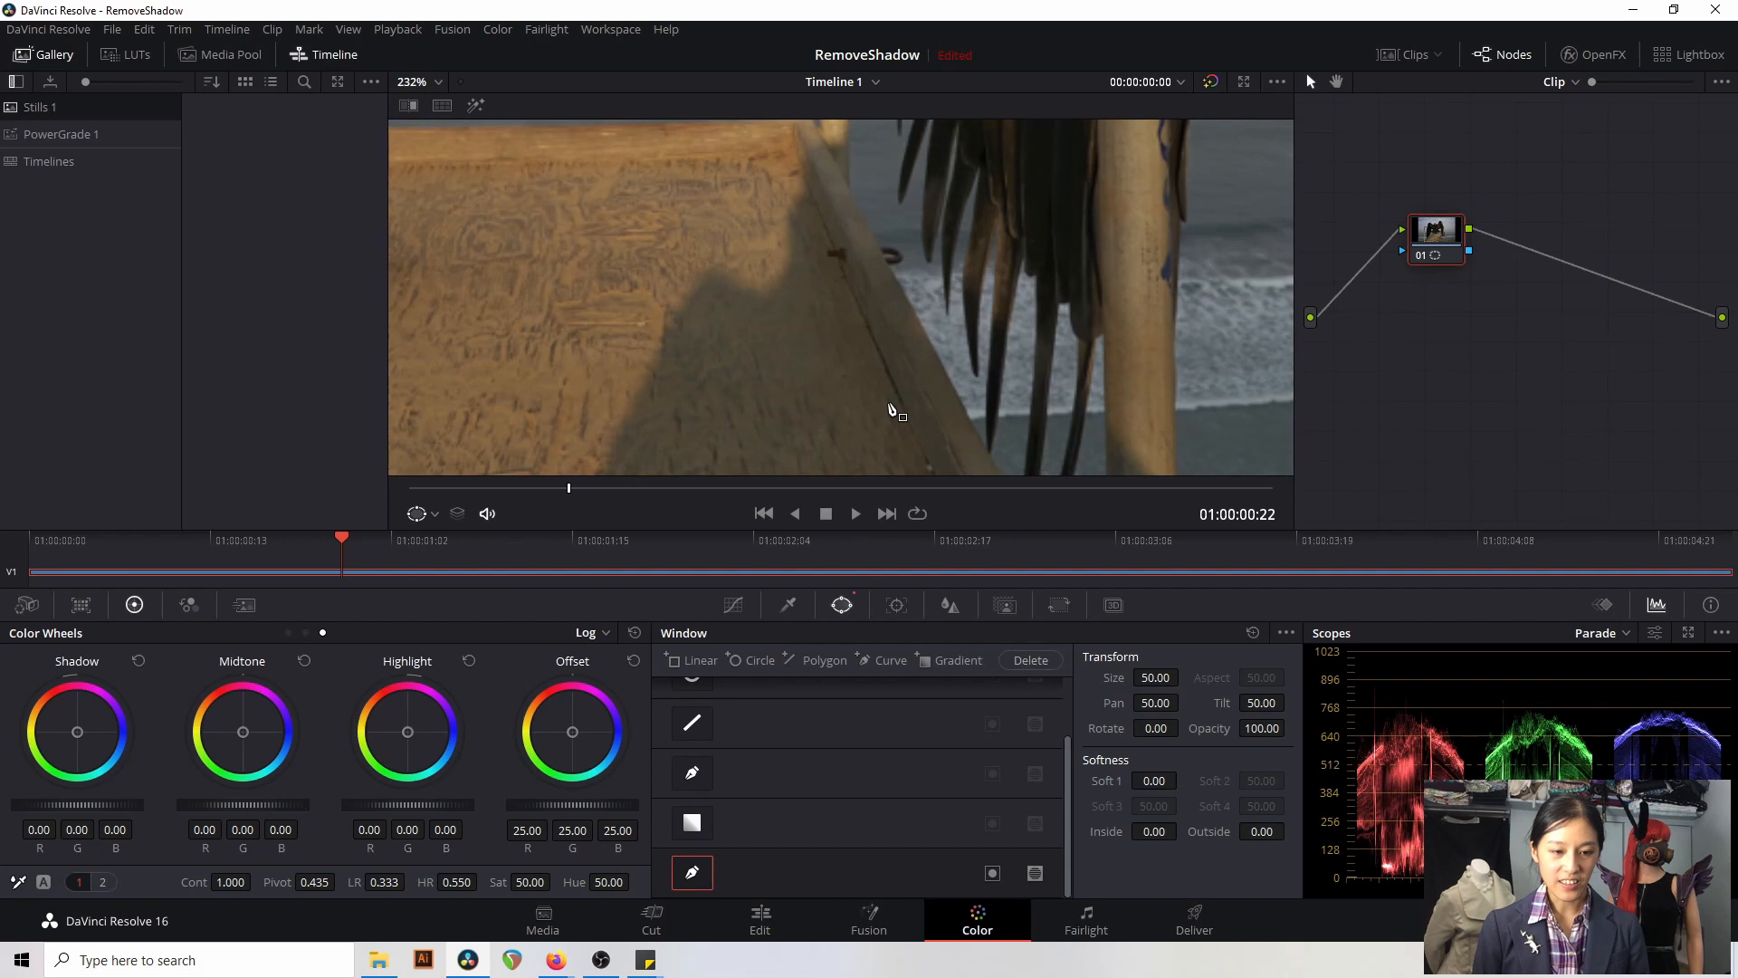
pyautogui.click(847, 144)
pyautogui.click(827, 143)
pyautogui.click(803, 154)
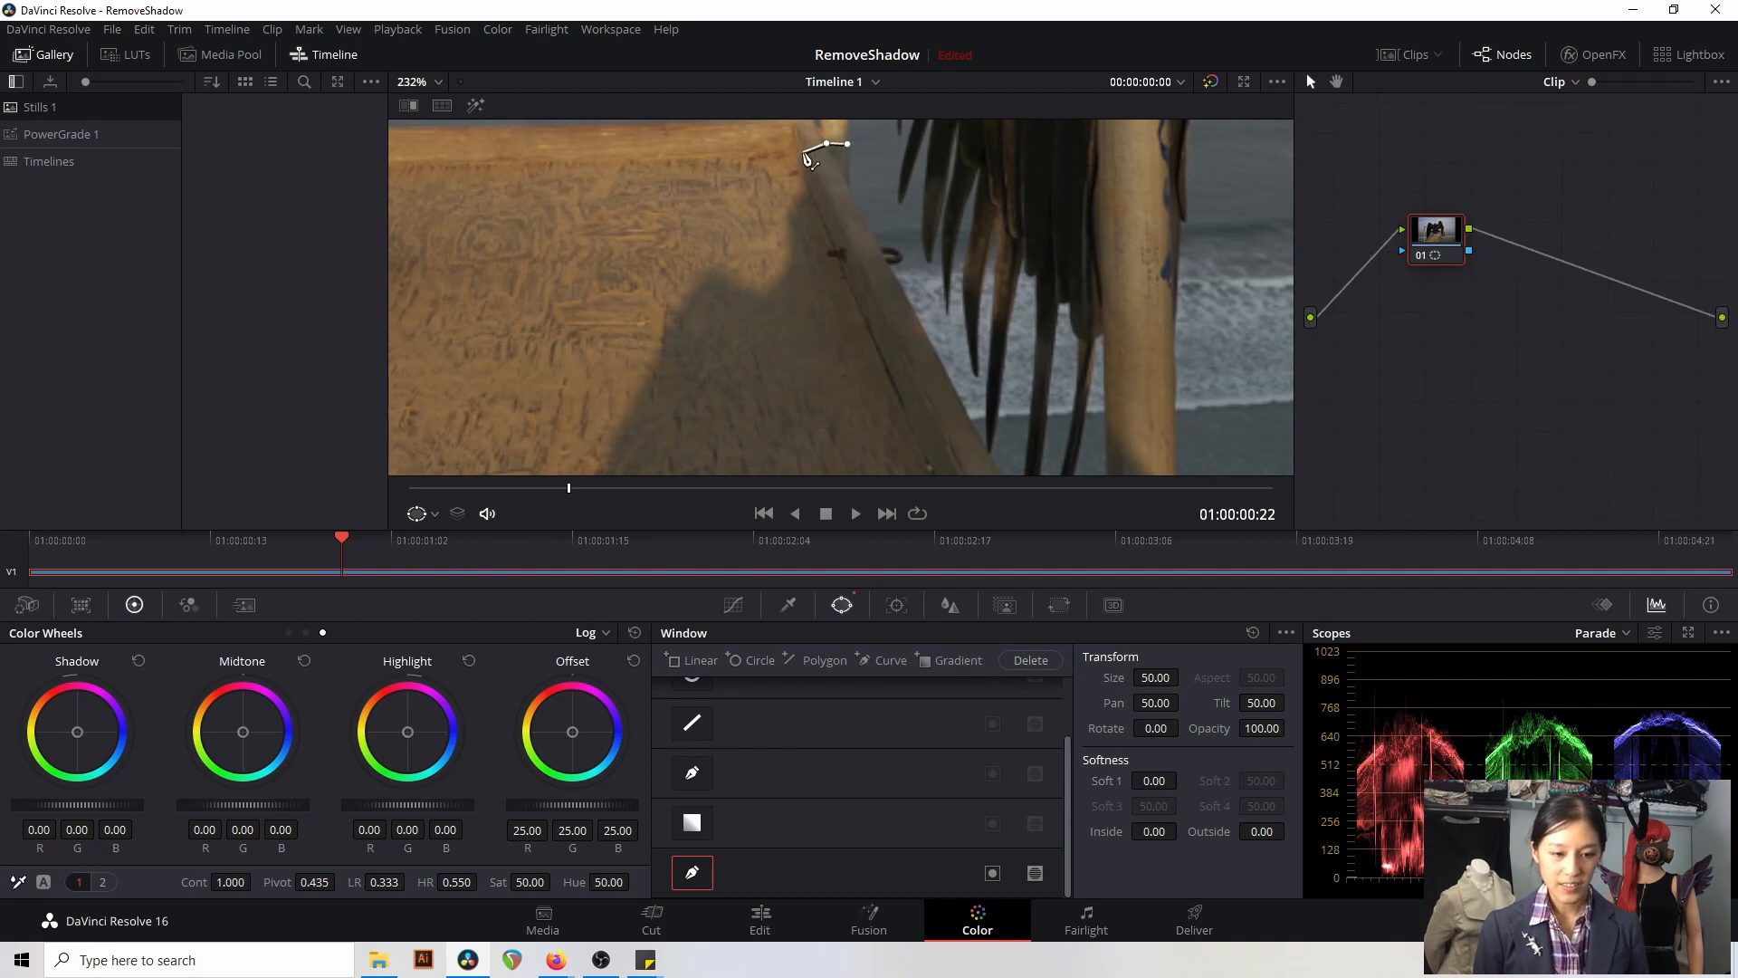
pyautogui.click(802, 177)
pyautogui.click(789, 203)
pyautogui.click(788, 223)
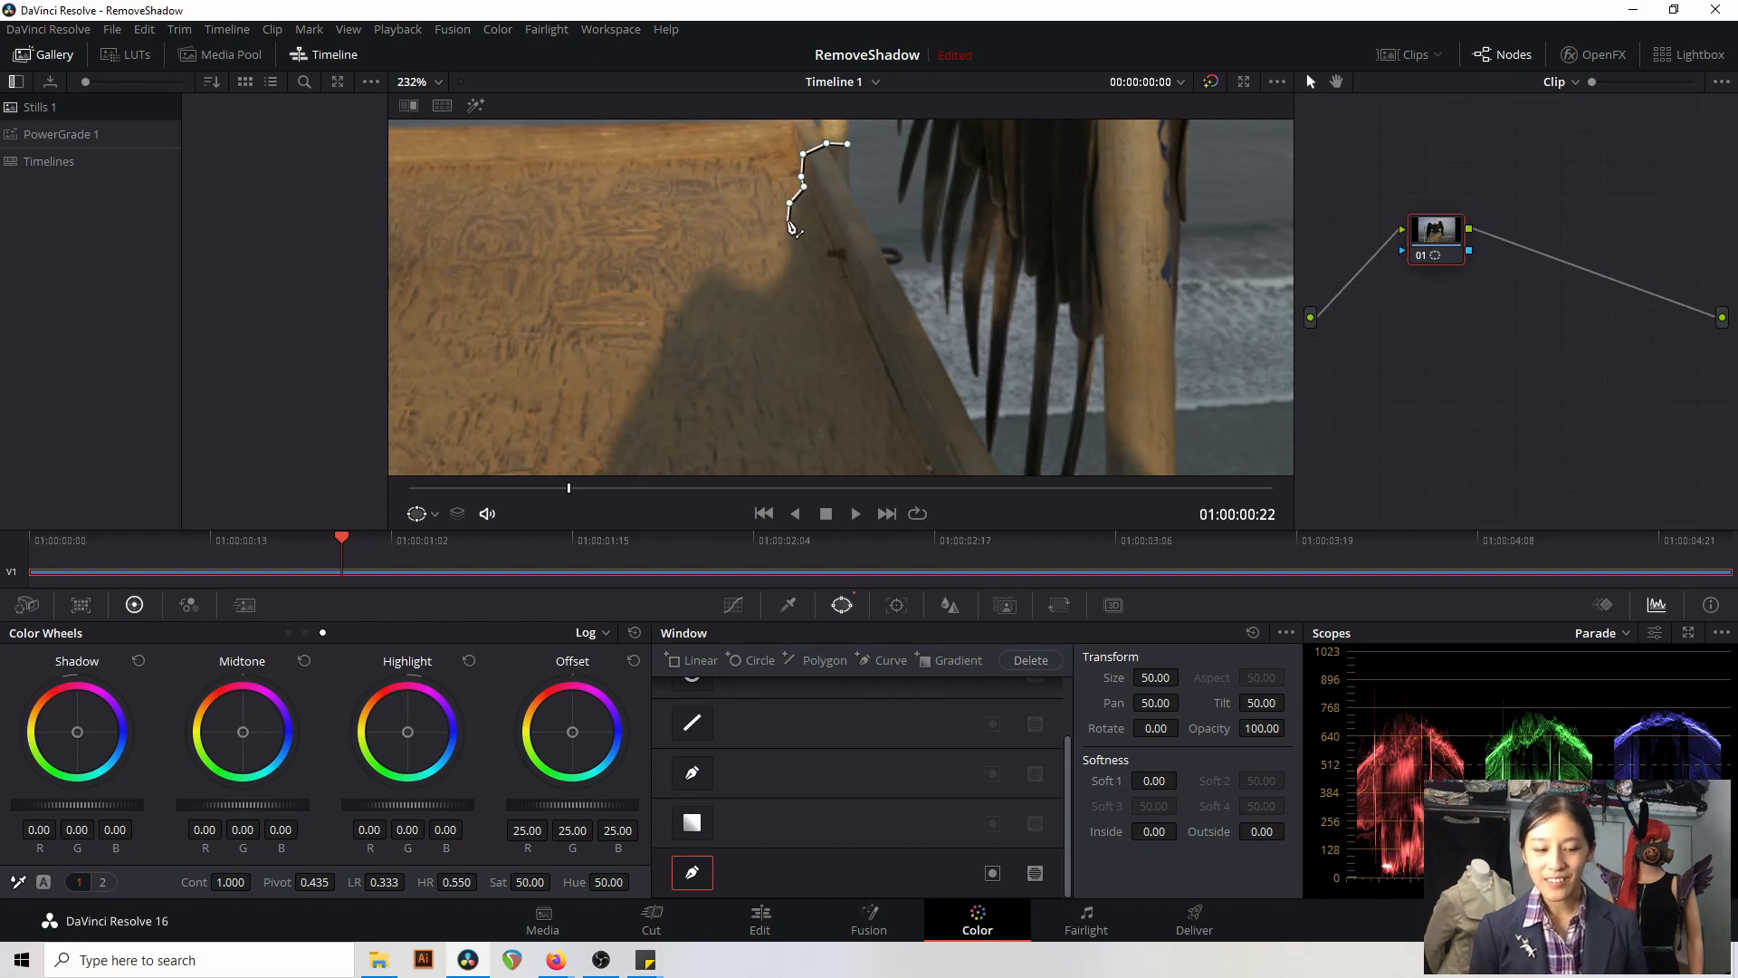
pyautogui.click(791, 241)
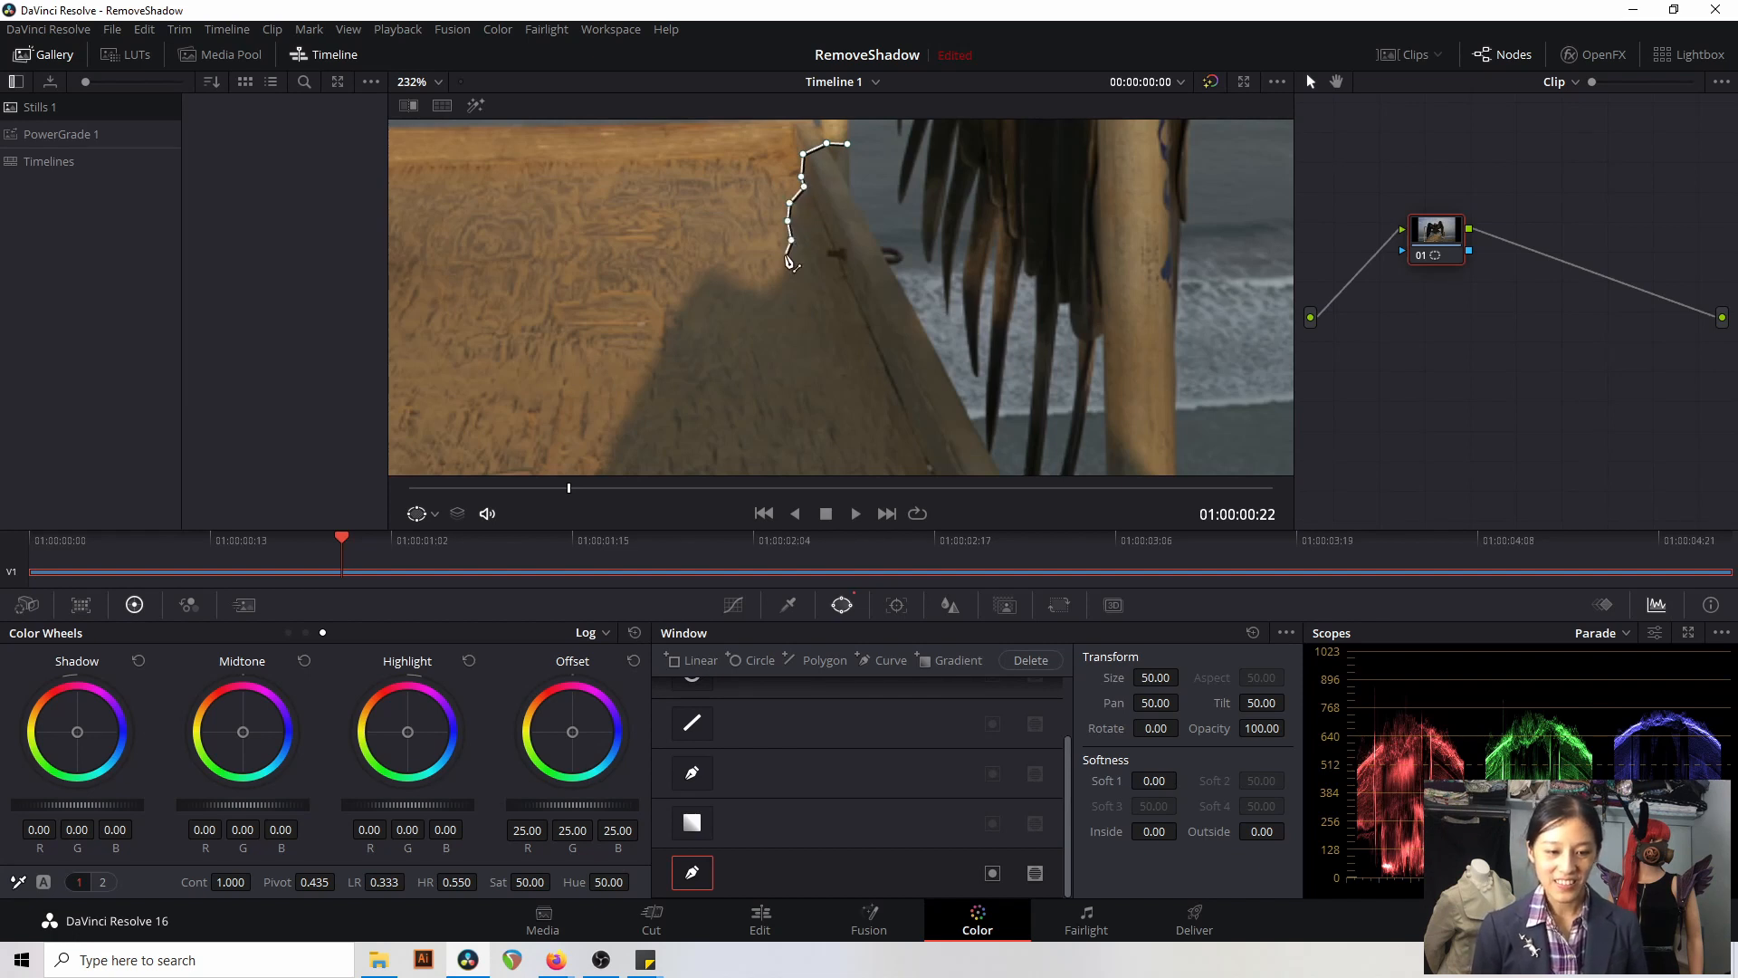
pyautogui.click(789, 260)
# - Continue the mask outline around the rounded bump of the shadow on the wooden ramp
pyautogui.click(767, 293)
pyautogui.click(757, 291)
pyautogui.click(740, 283)
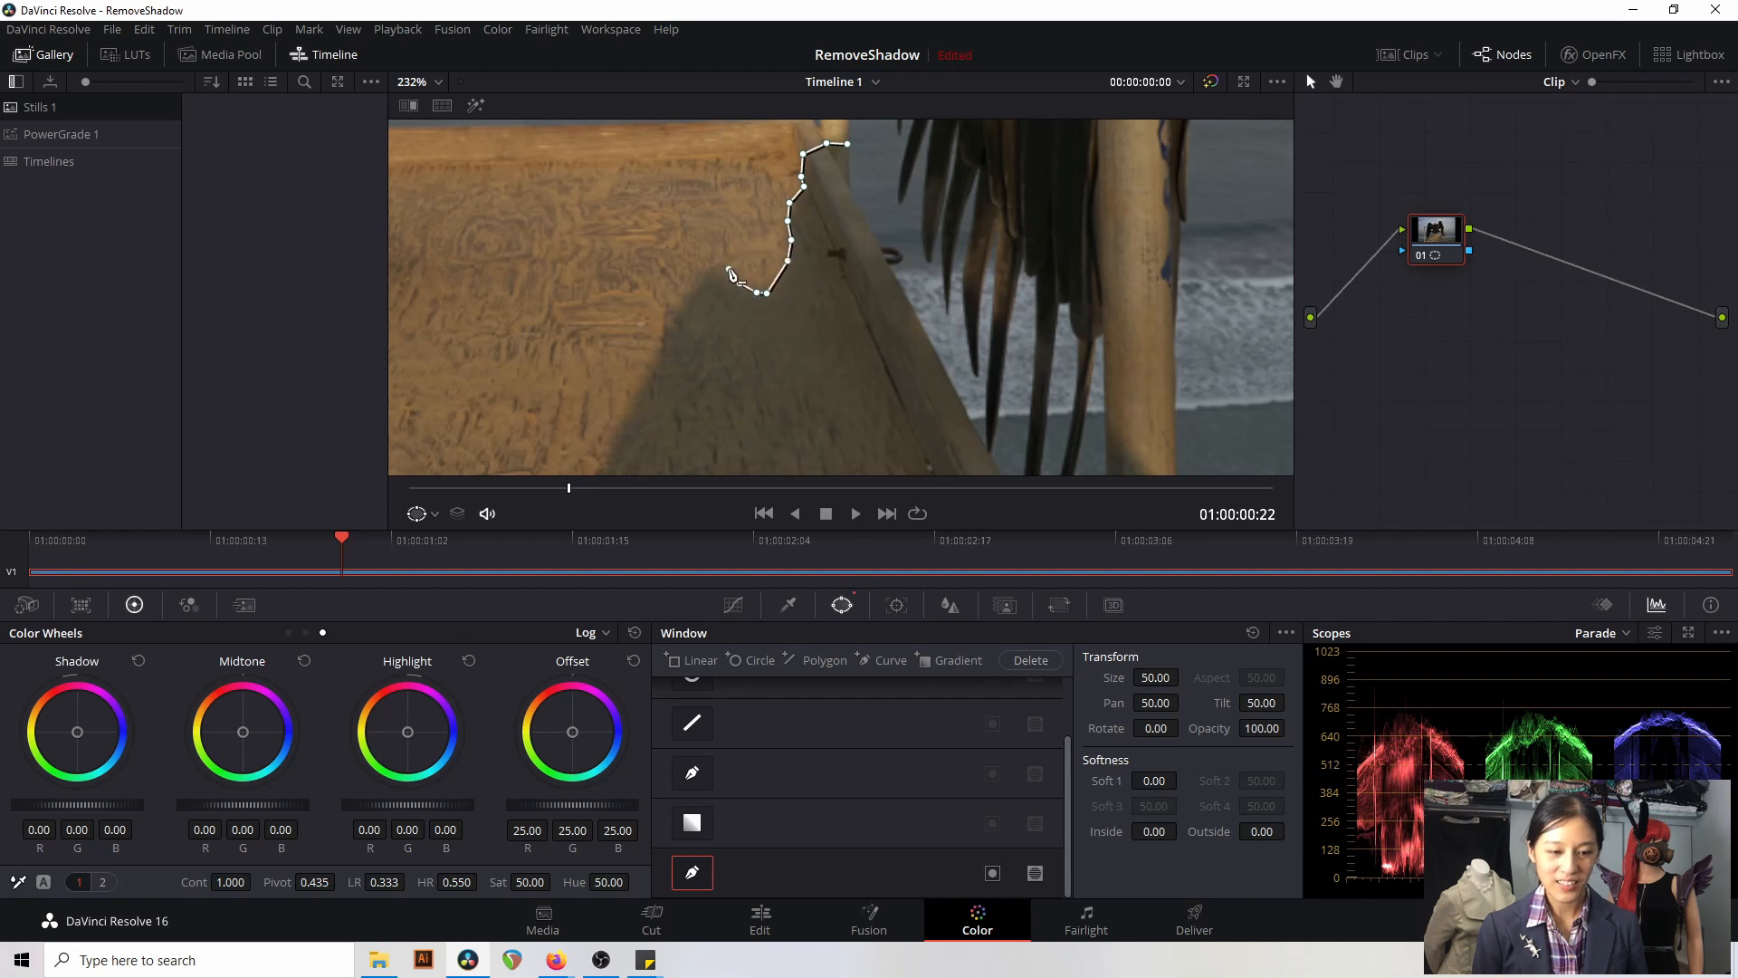
pyautogui.click(728, 270)
pyautogui.click(712, 265)
pyautogui.click(699, 270)
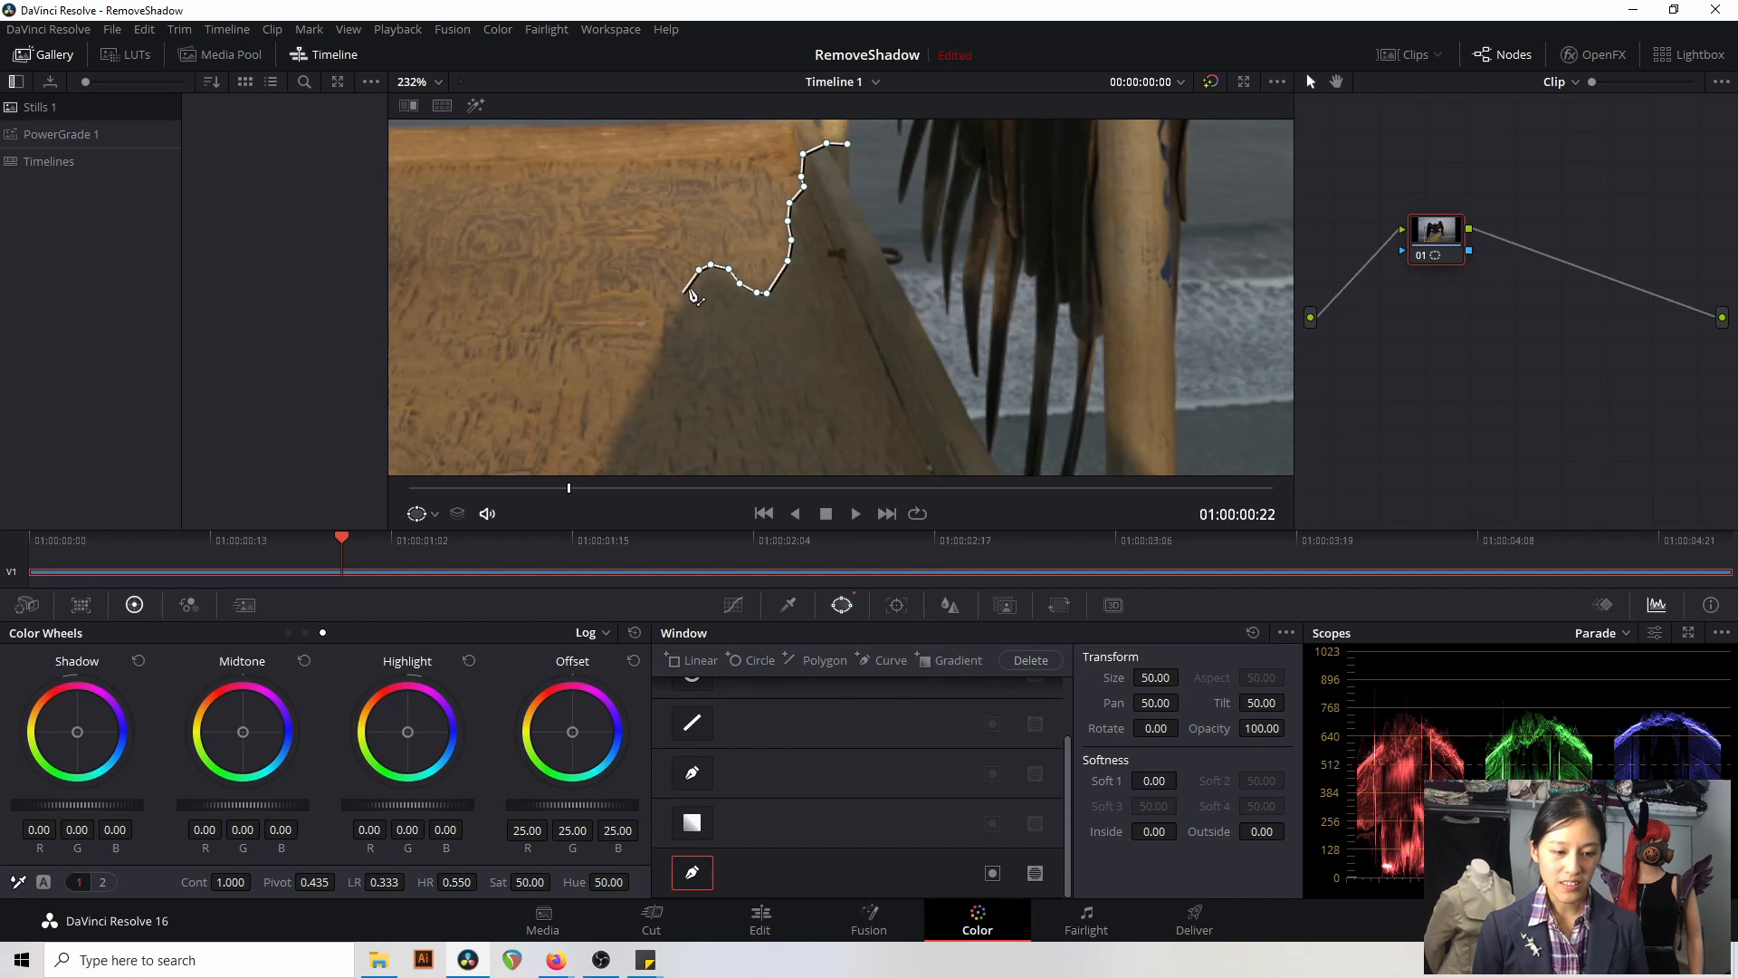
pyautogui.click(688, 287)
pyautogui.click(678, 321)
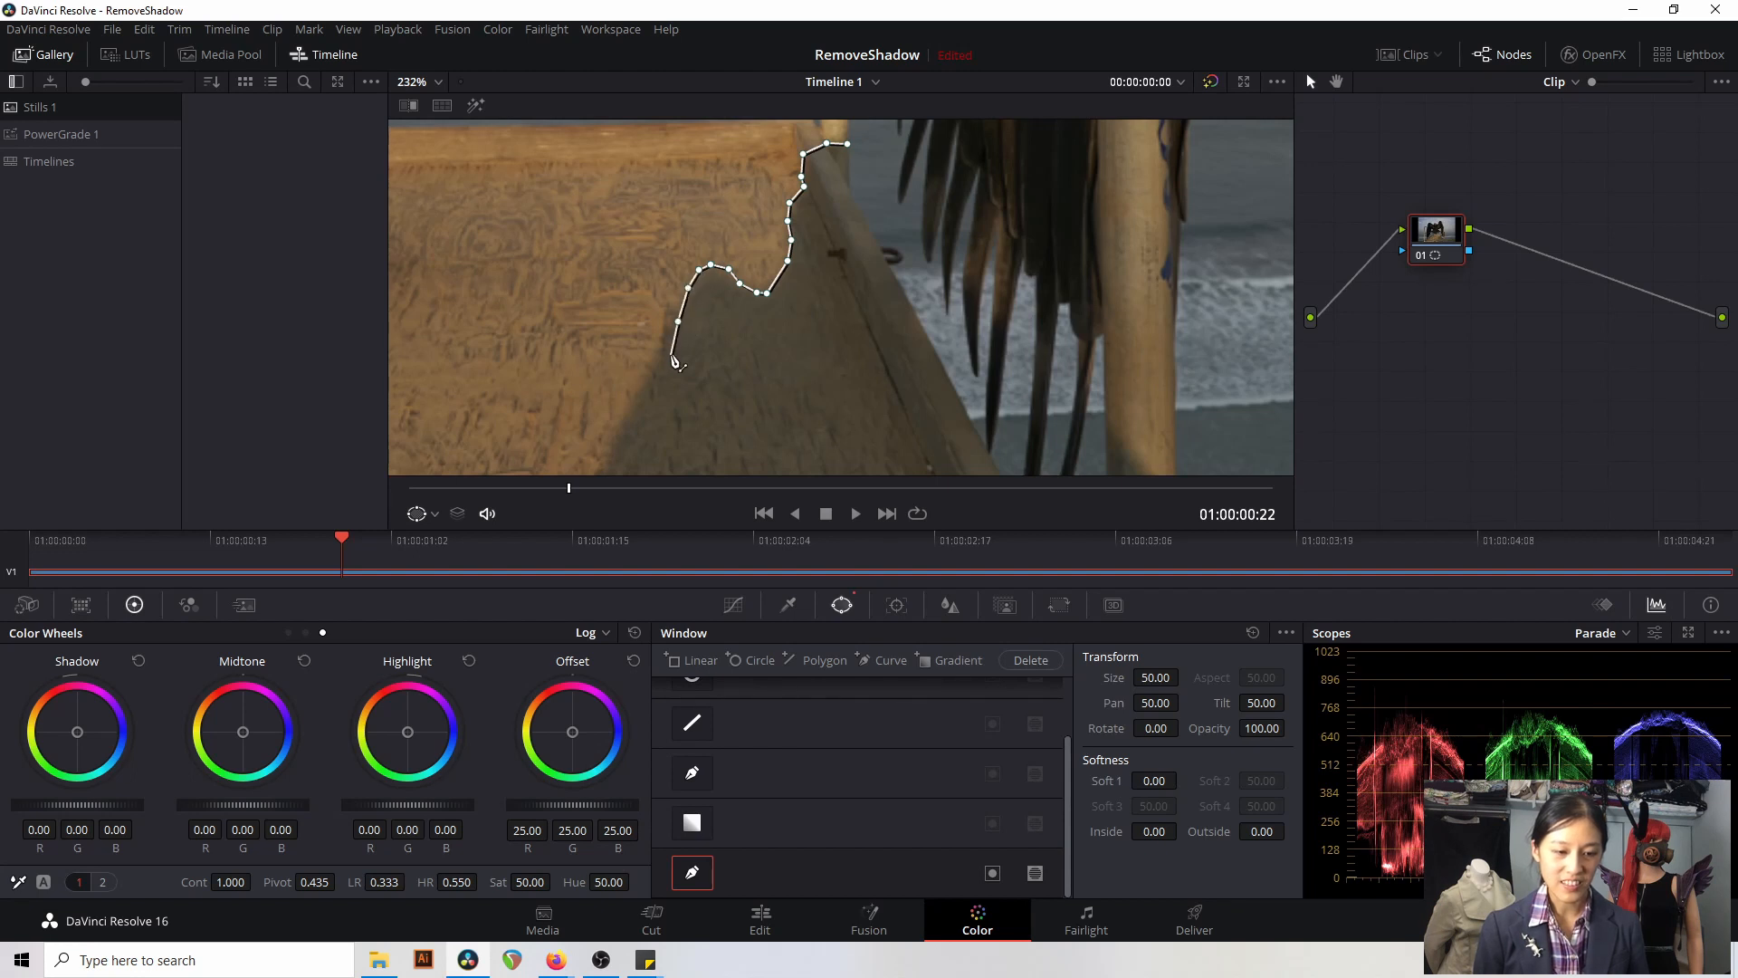
pyautogui.click(658, 349)
# - Extend the mask outline down the shadow's long slanted edge to the near end of the ramp
pyautogui.scroll(-1, 658, 351)
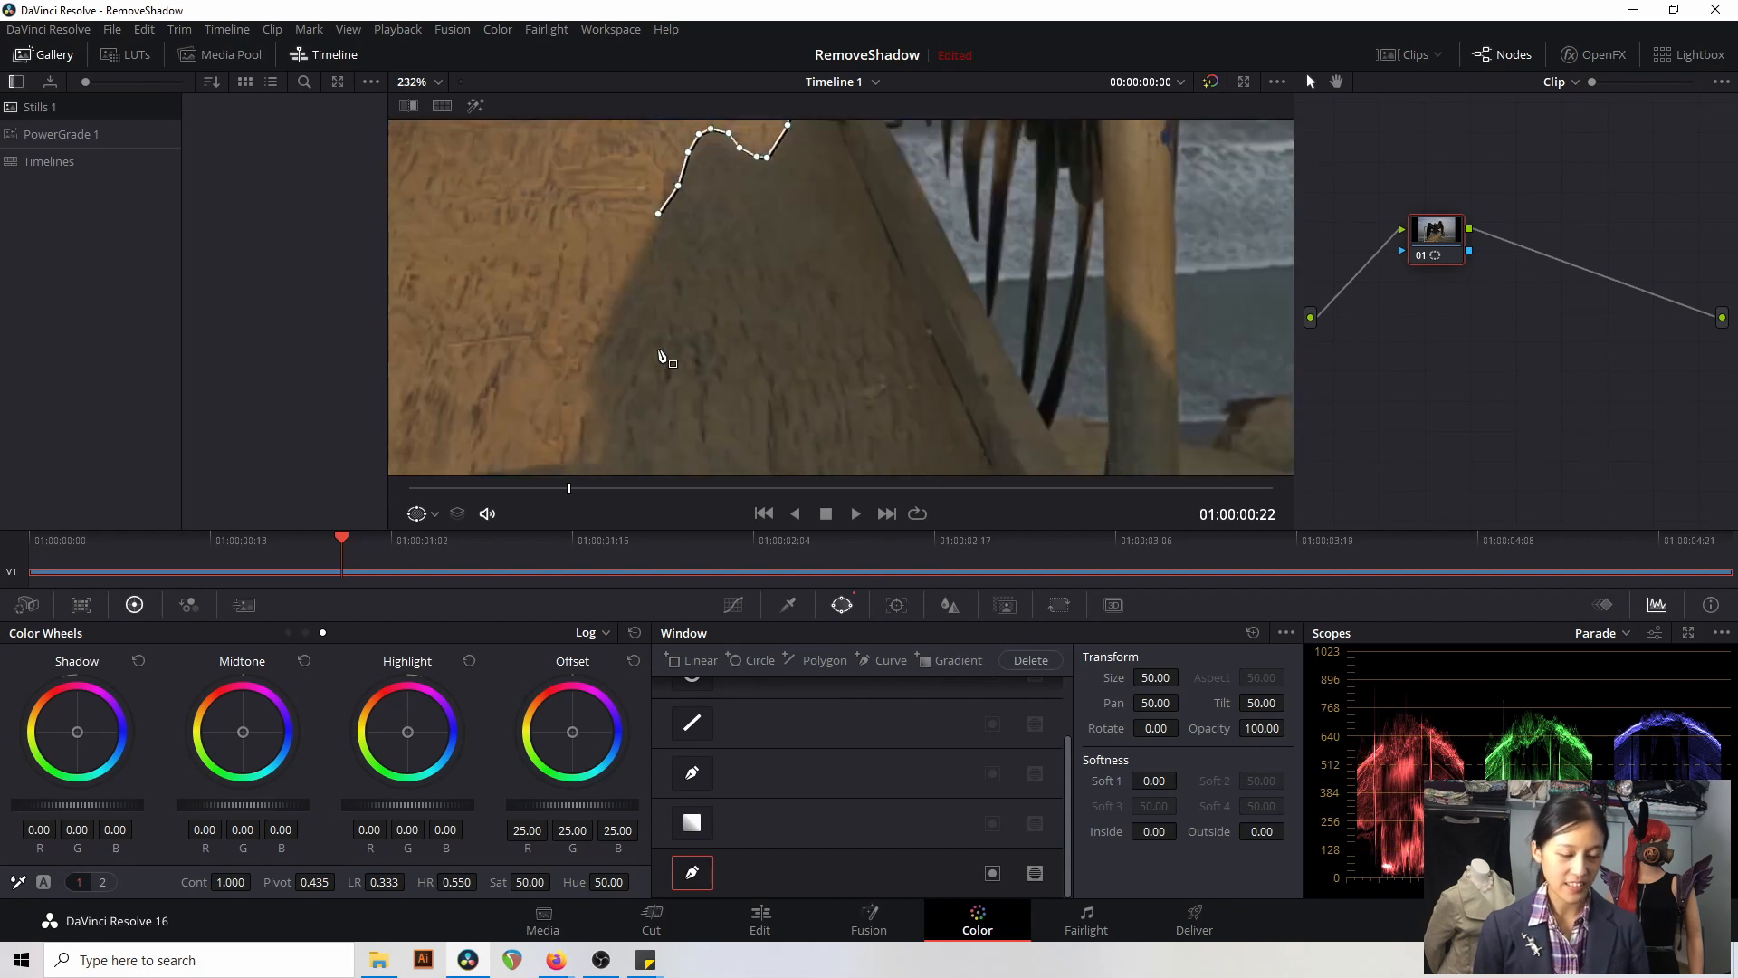
pyautogui.click(631, 274)
pyautogui.click(612, 309)
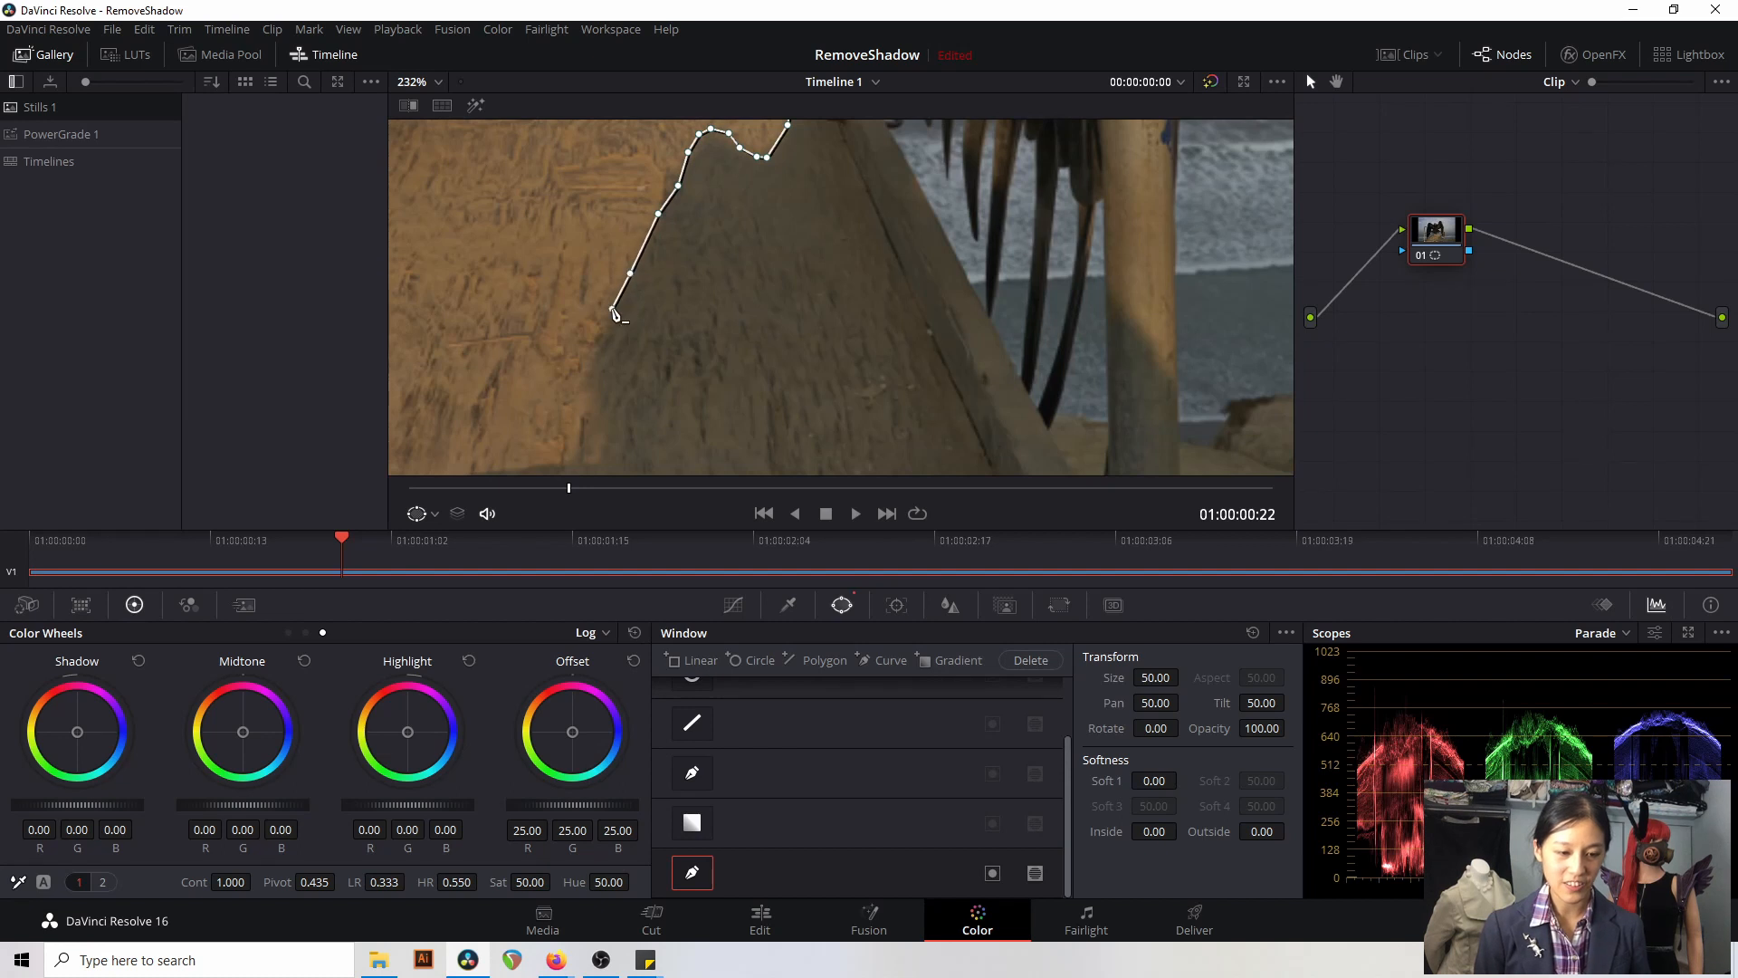
pyautogui.click(593, 361)
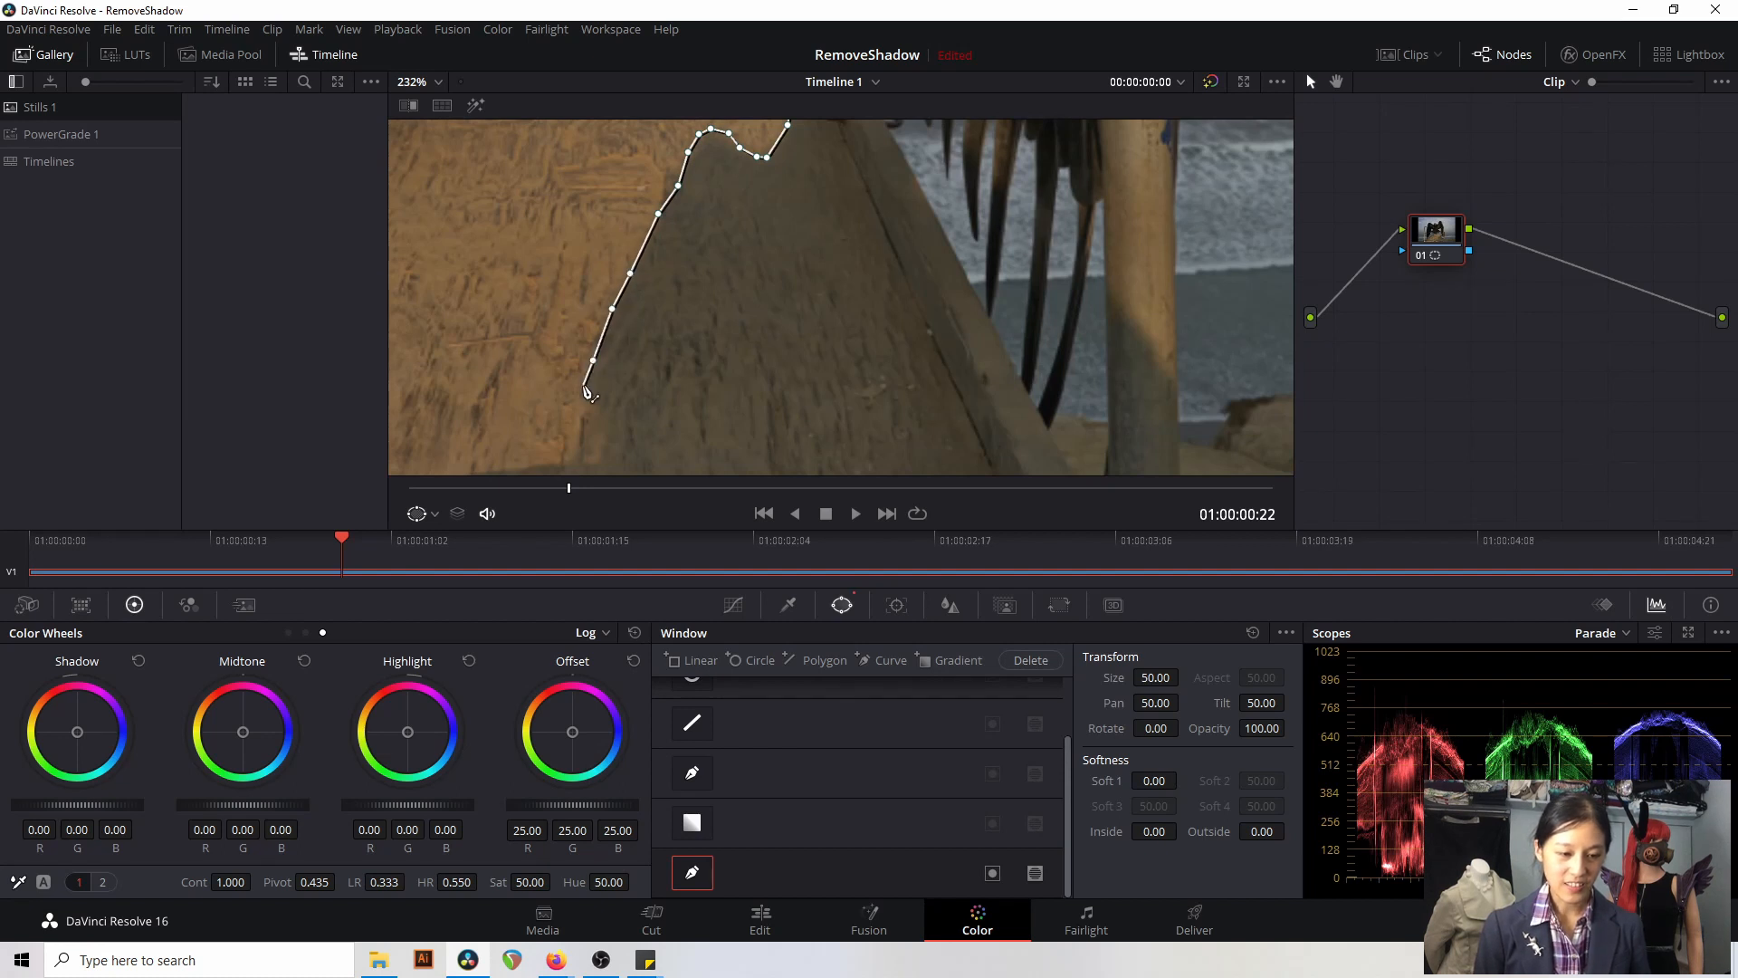
pyautogui.scroll(-1, 593, 398)
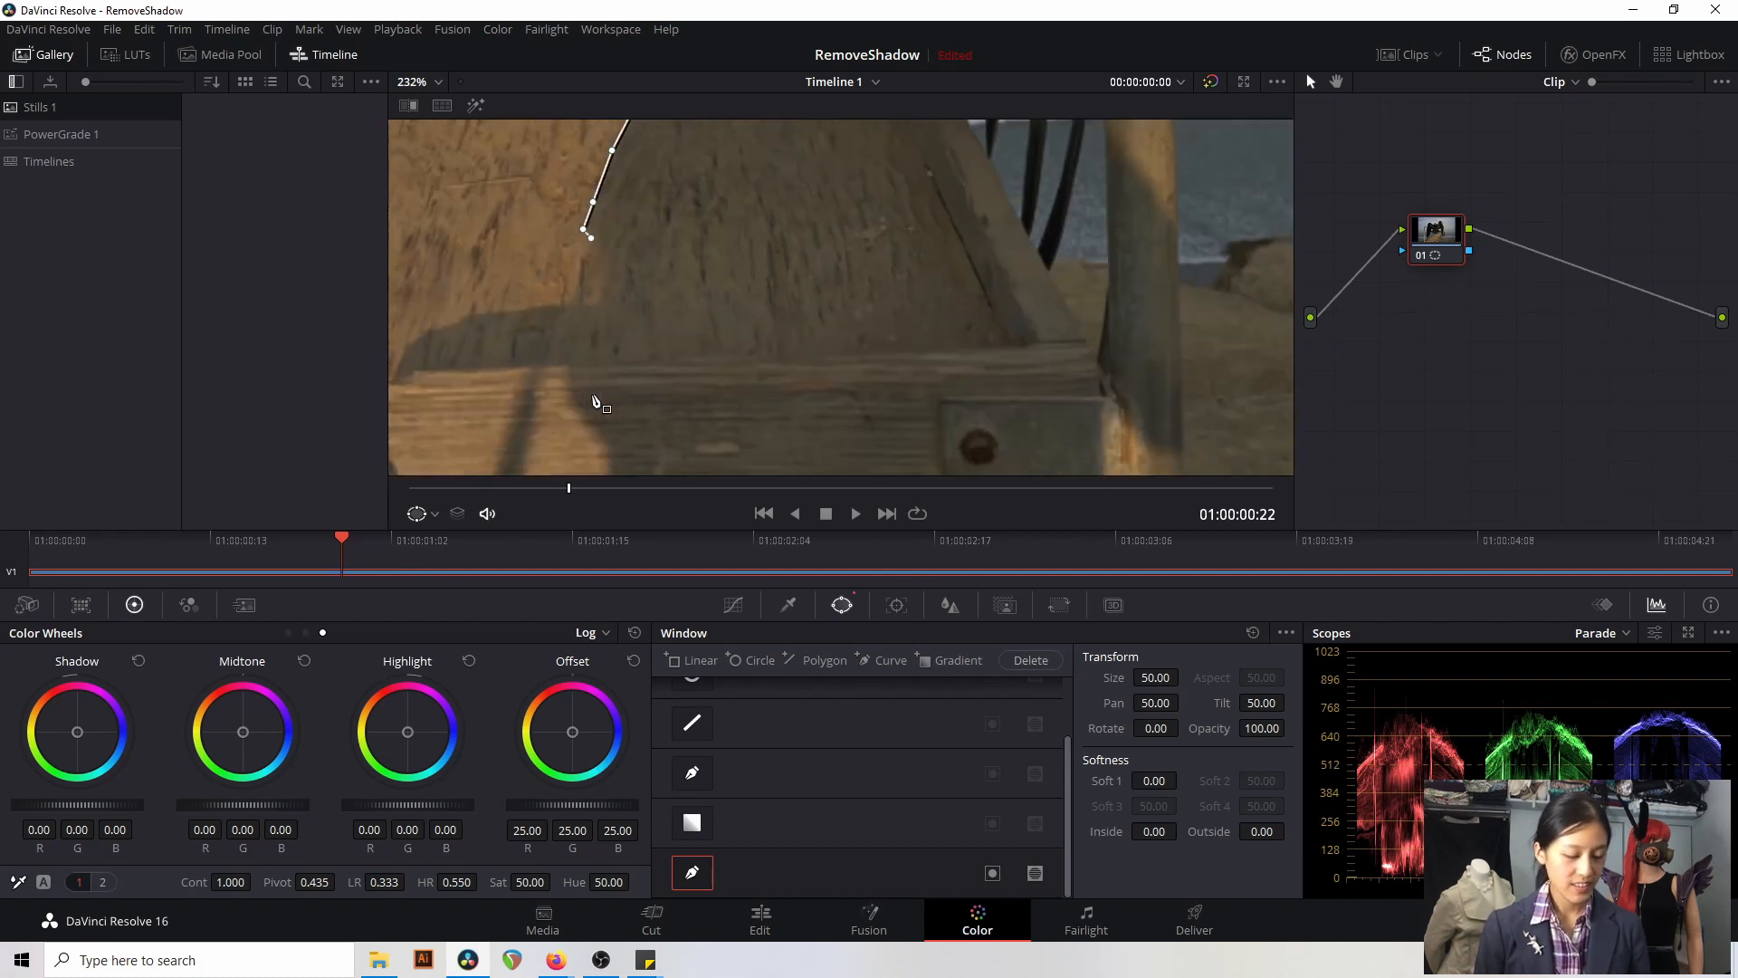
pyautogui.click(593, 398)
pyautogui.click(605, 266)
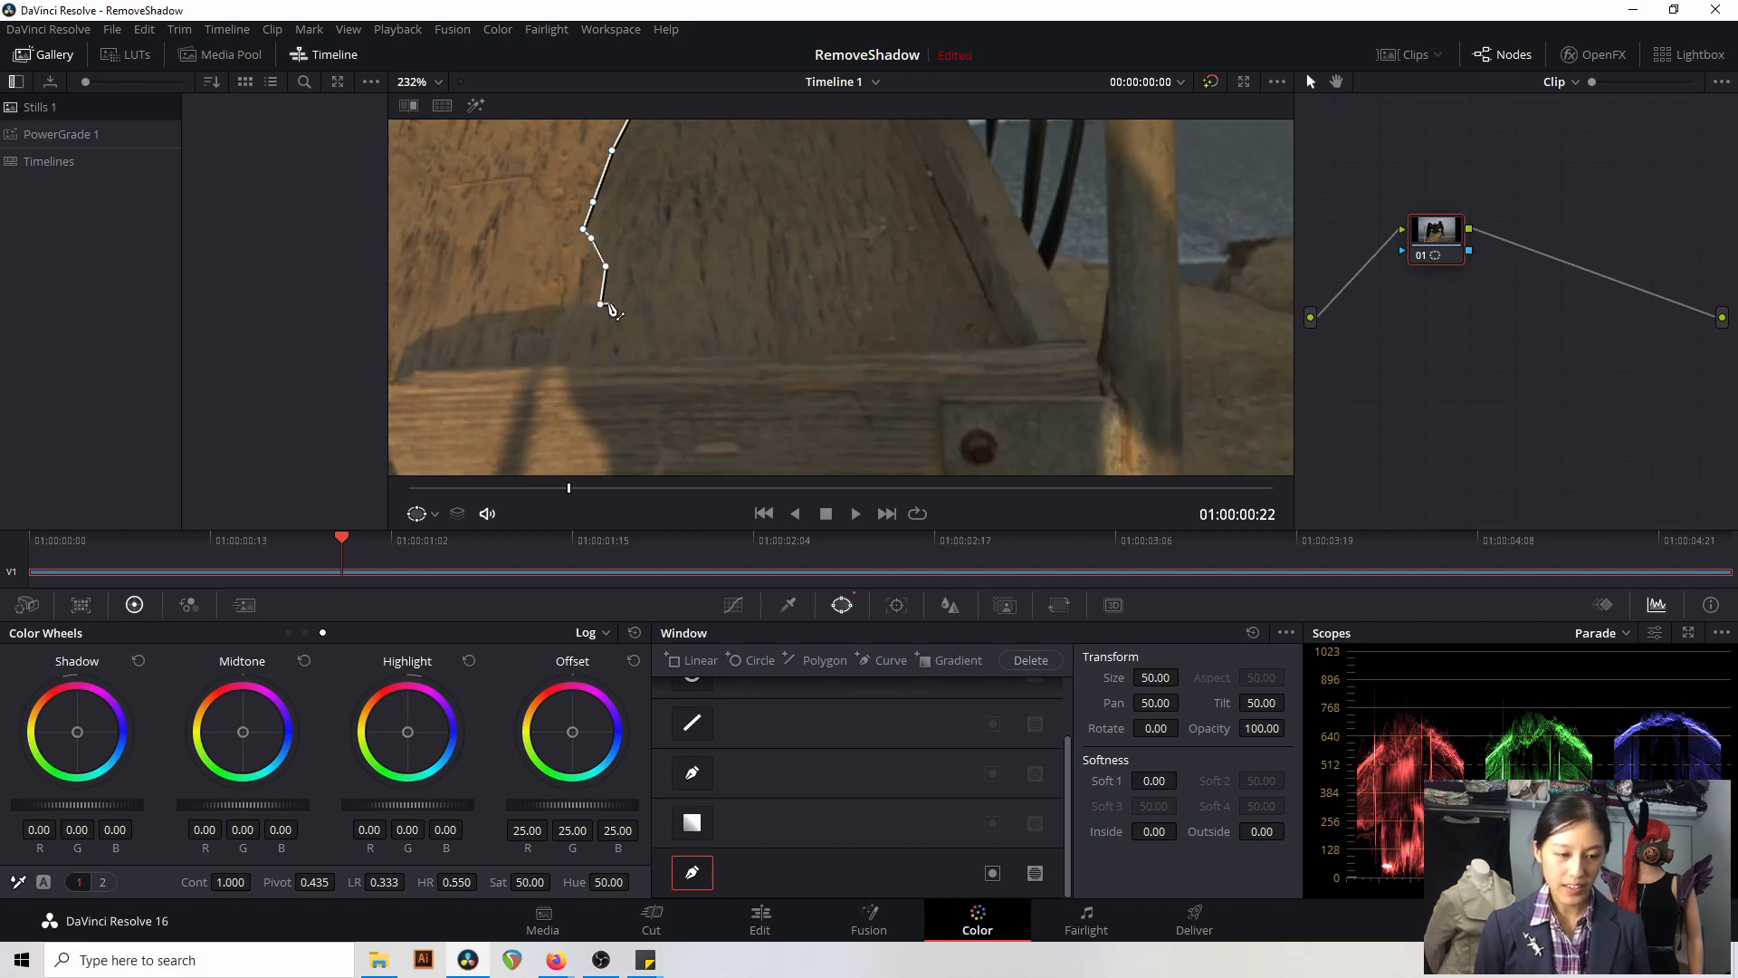
pyautogui.click(600, 296)
# - Run the mask outline across the ramp's near end and around the inner corner of the side rail
pyautogui.scroll(-5, 563, 300)
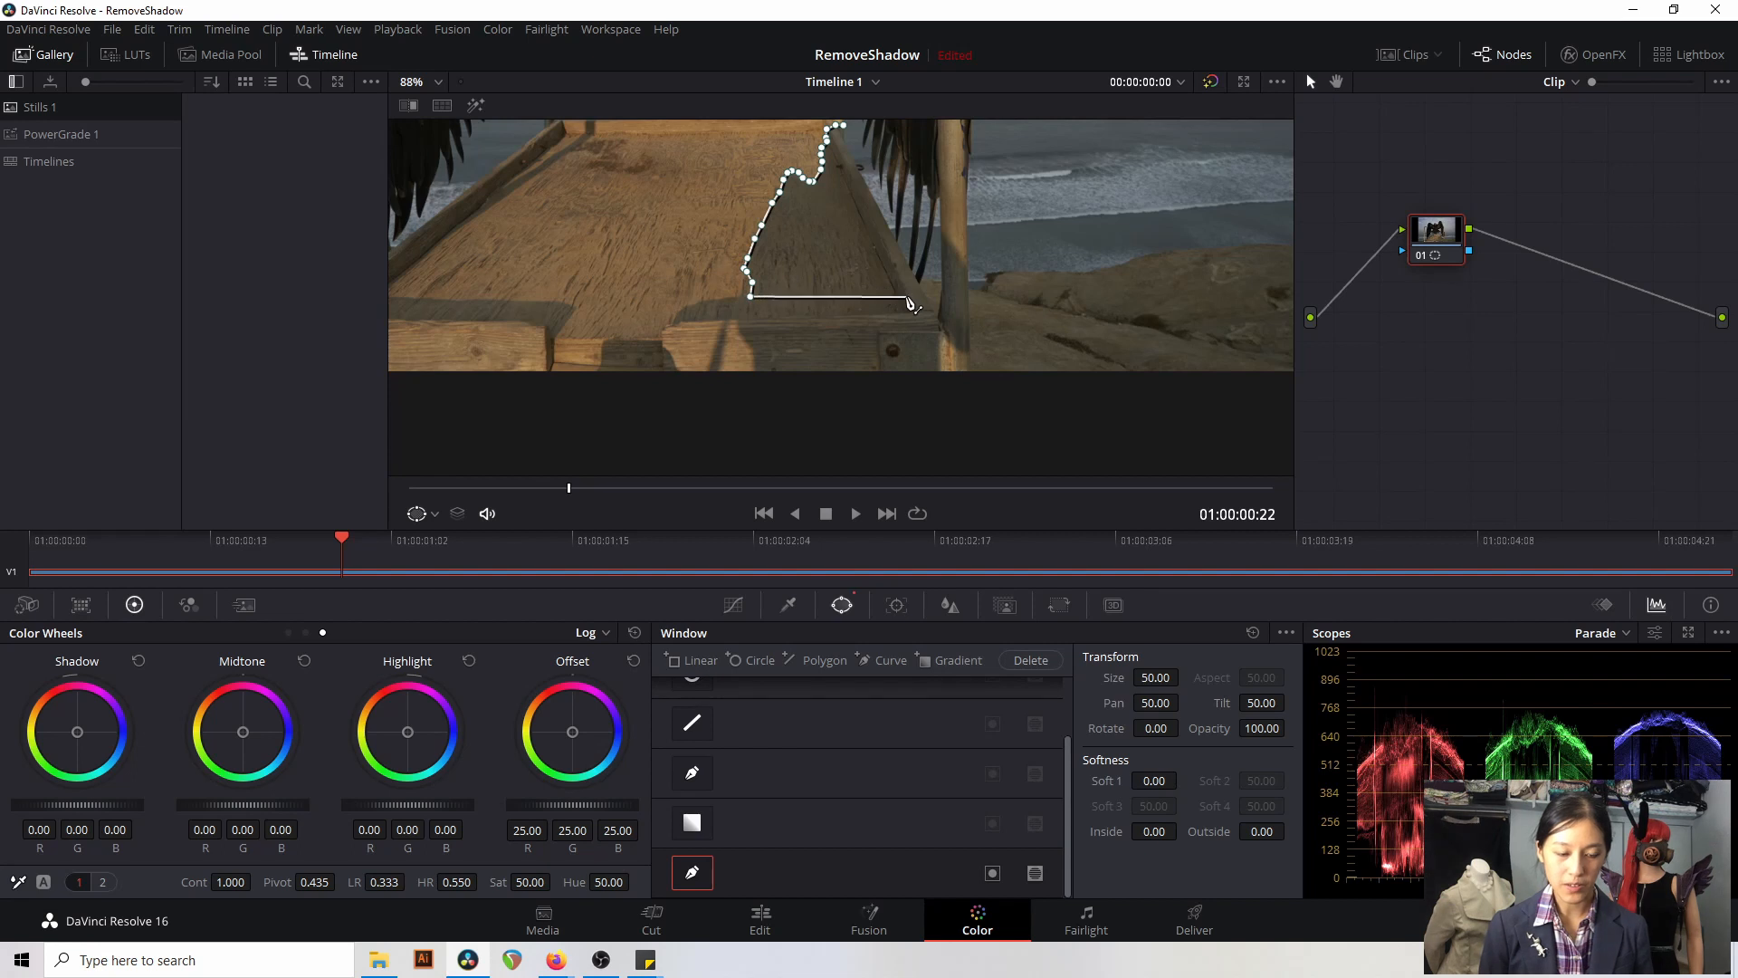
pyautogui.scroll(5, 909, 303)
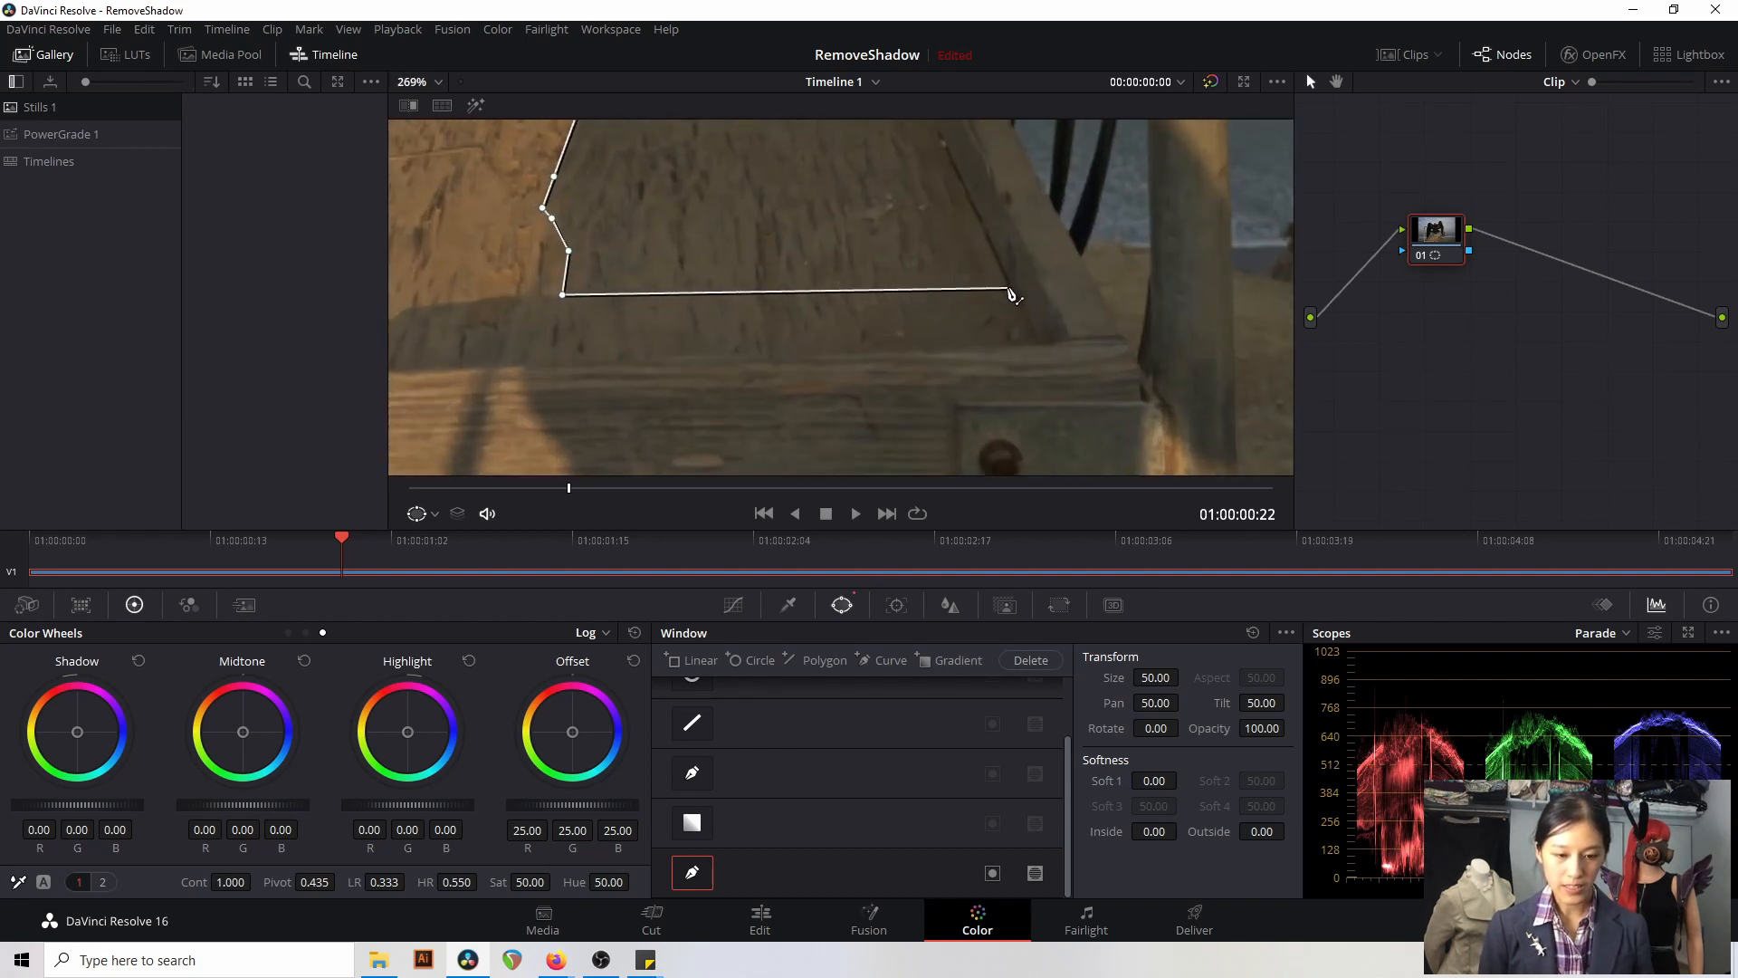
pyautogui.click(1009, 289)
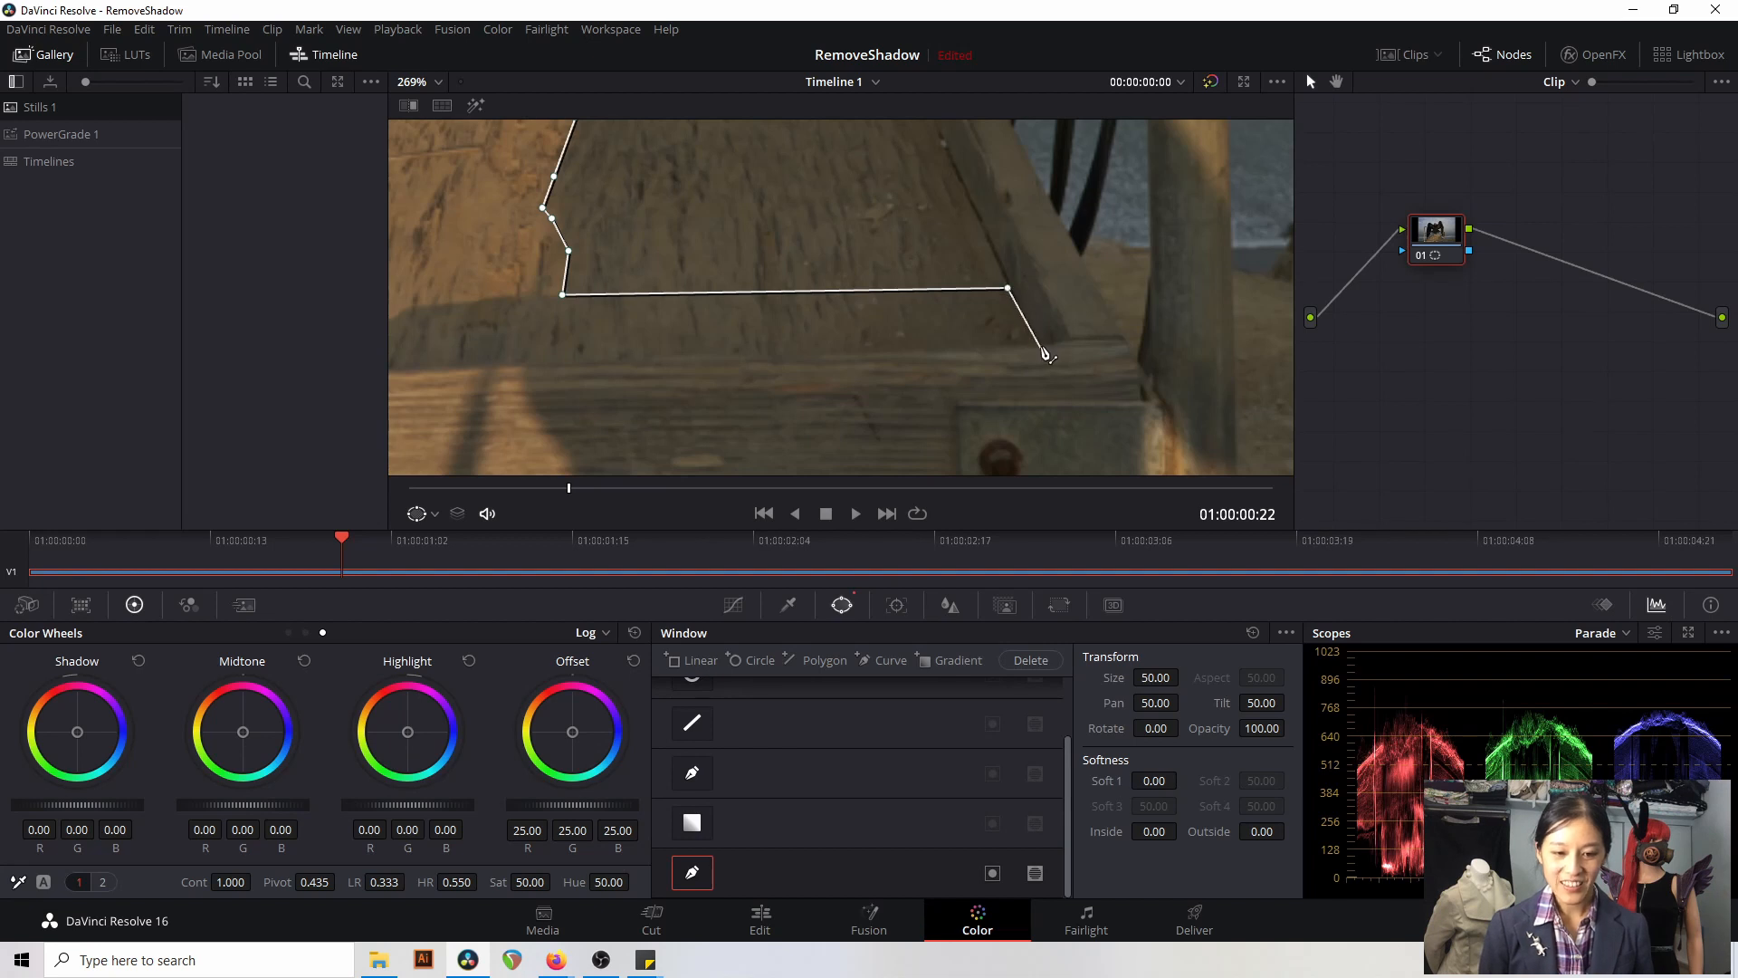
pyautogui.click(1039, 272)
pyautogui.click(1073, 337)
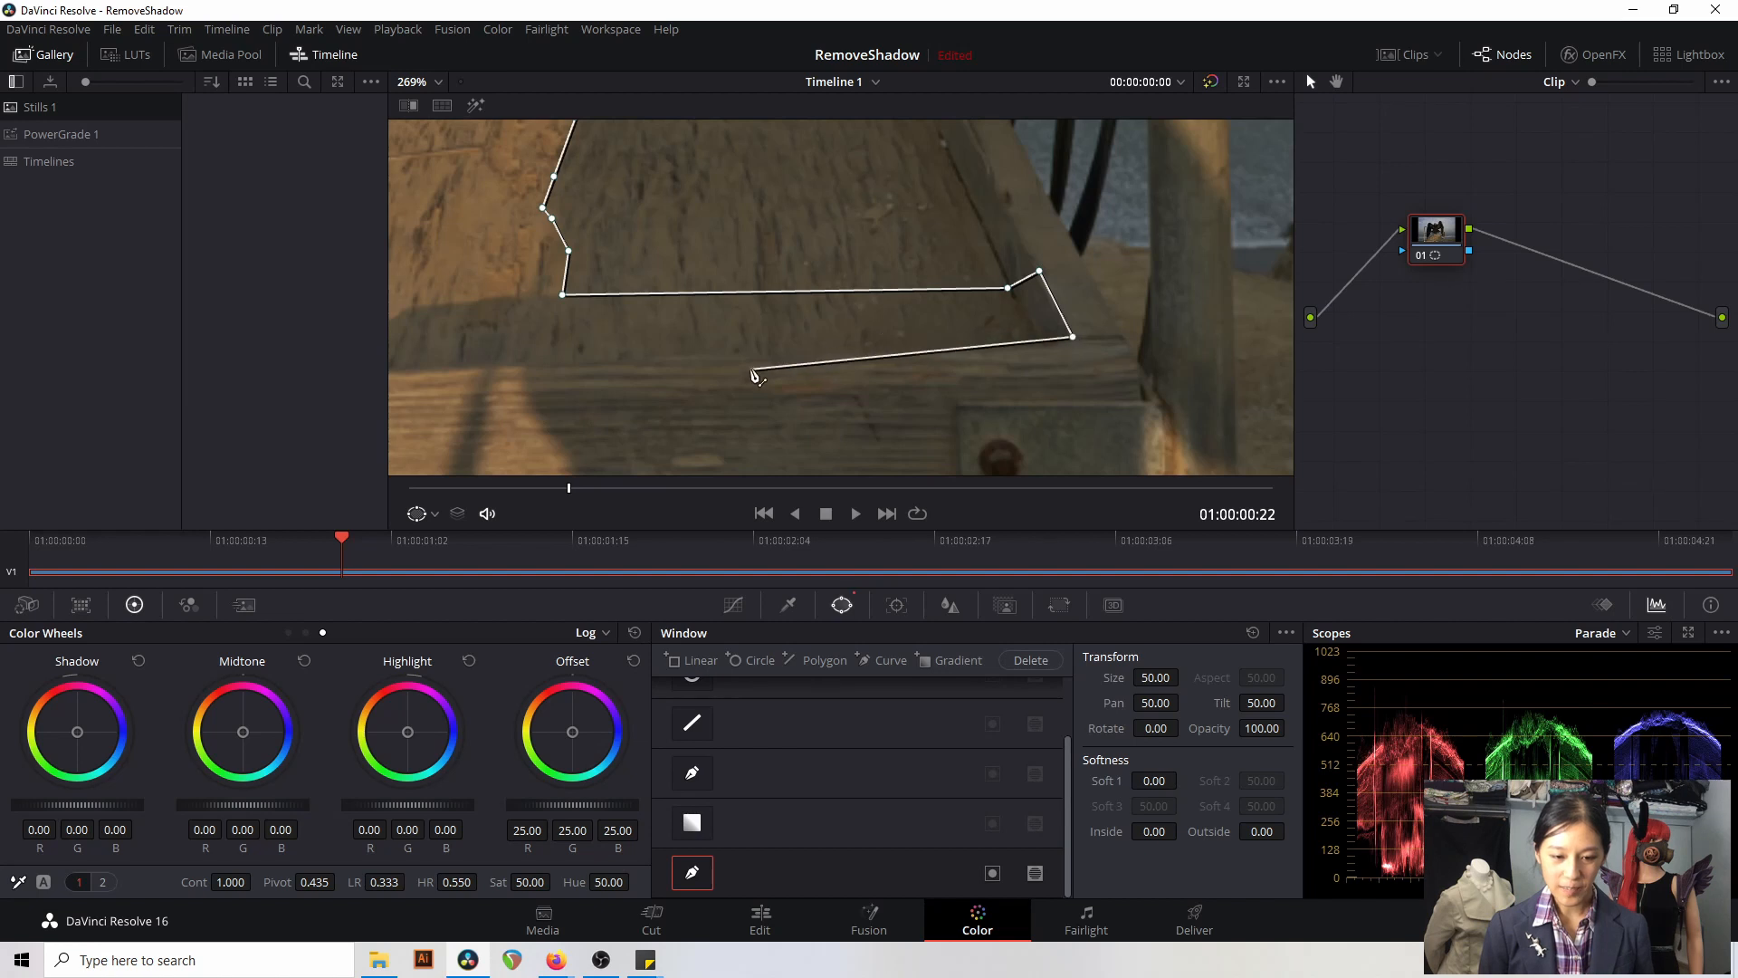
# - Bring the mask outline back along the front board's upper edge and trace down the shadow edge on that board
pyautogui.hscroll(-10, 756, 375)
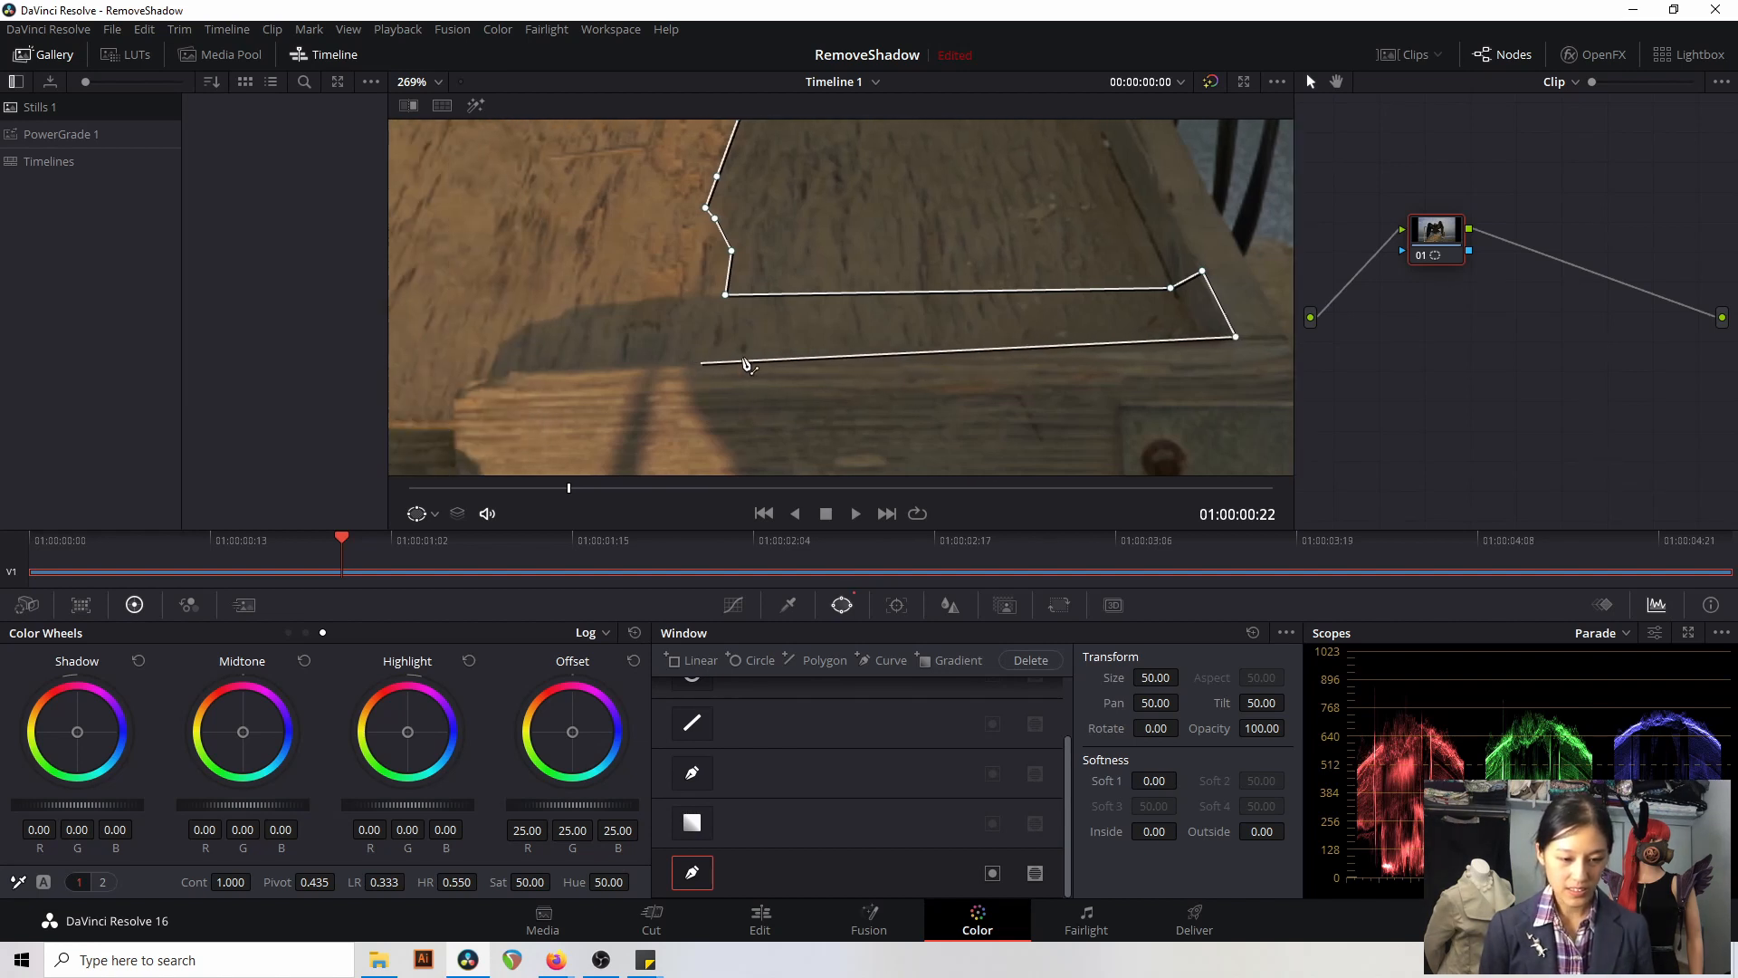
pyautogui.click(682, 362)
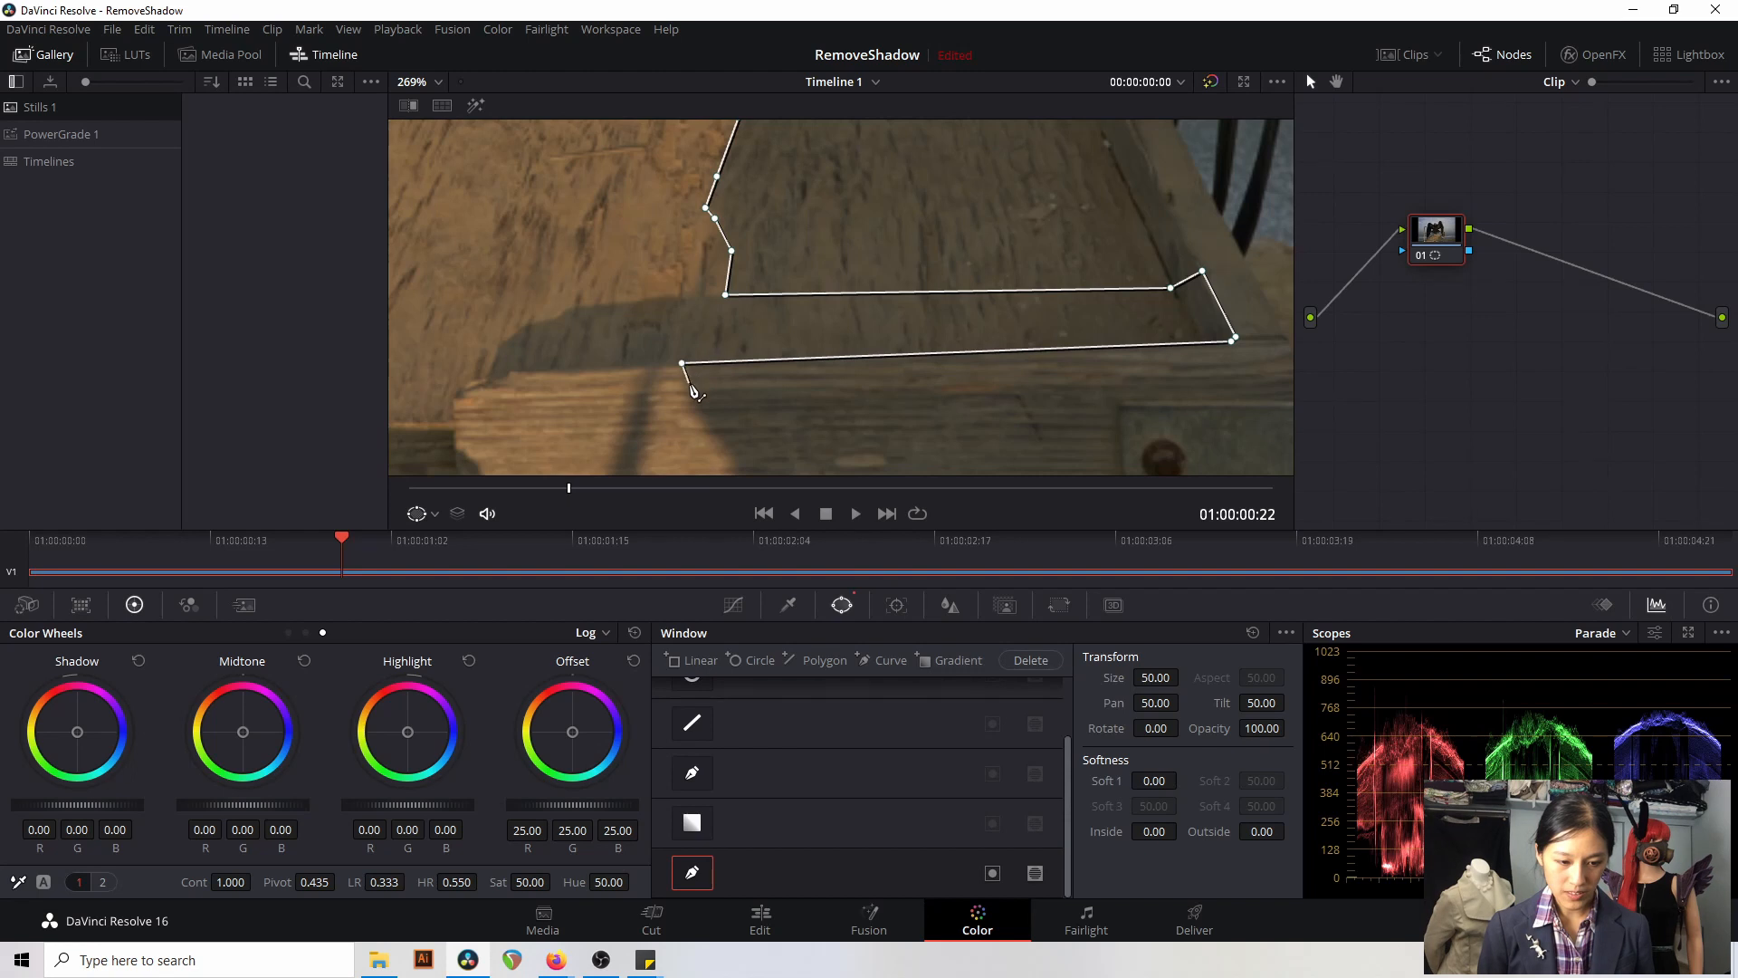
pyautogui.click(687, 395)
pyautogui.click(705, 421)
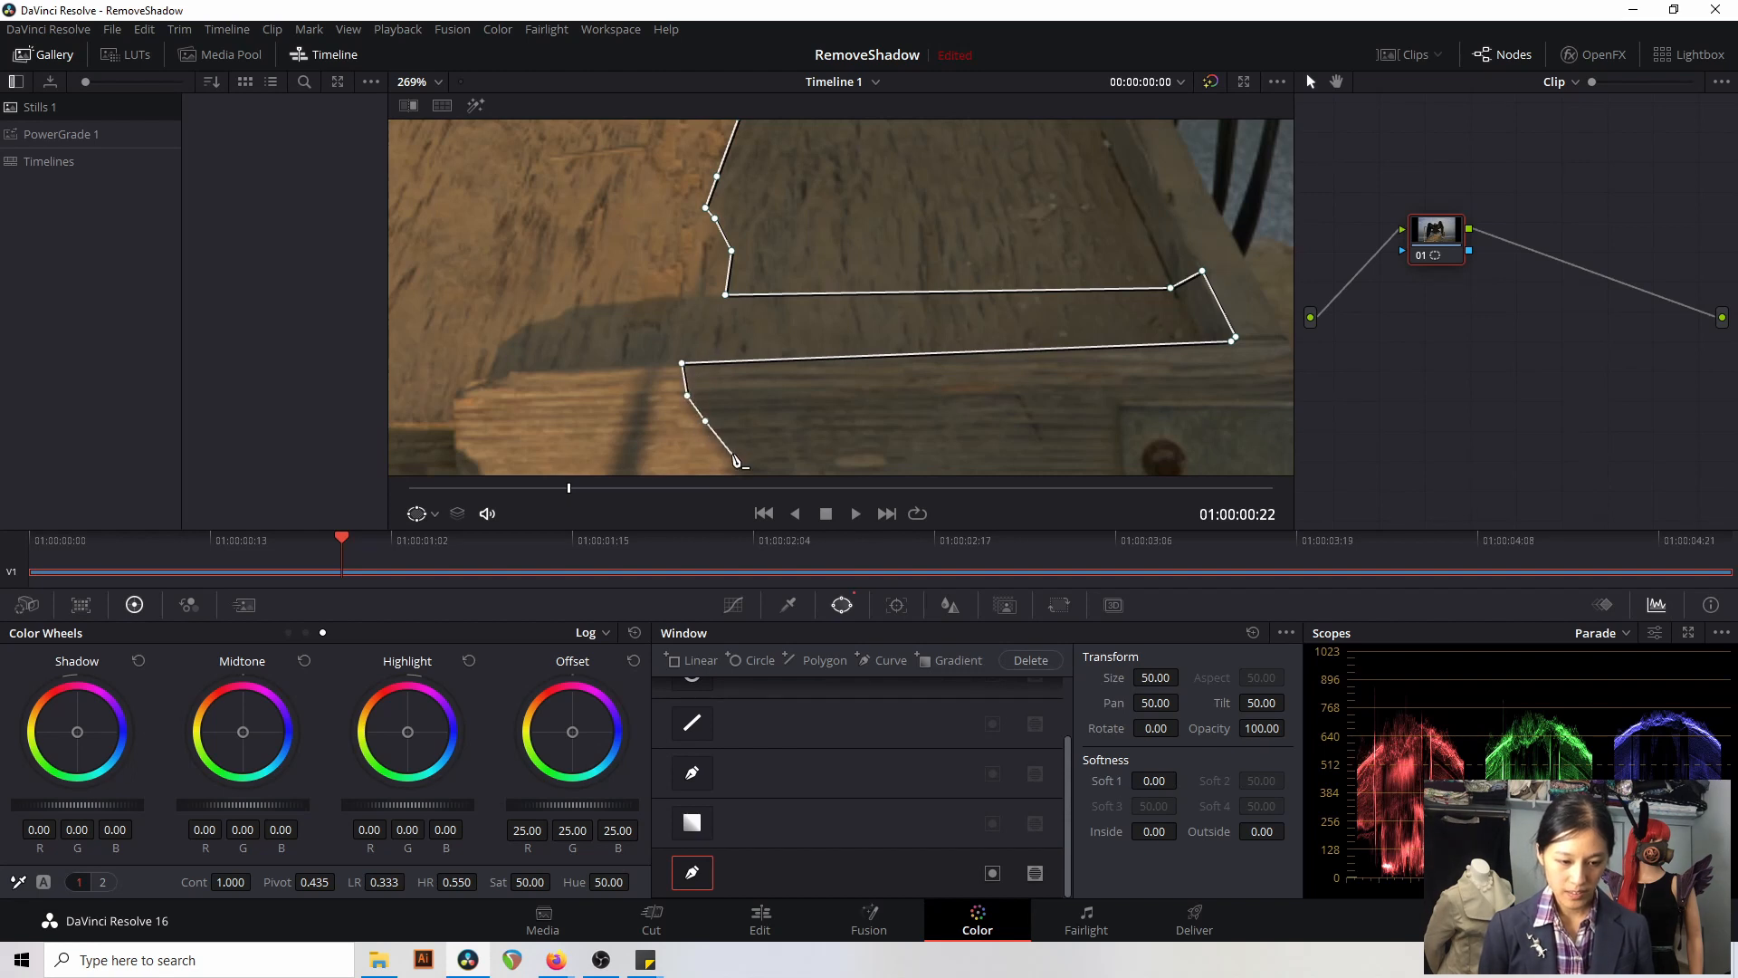
pyautogui.click(733, 454)
# - Carry the mask outline along the picture's lower edge and up the front board's end beside the metal bracket
pyautogui.scroll(-3, 735, 459)
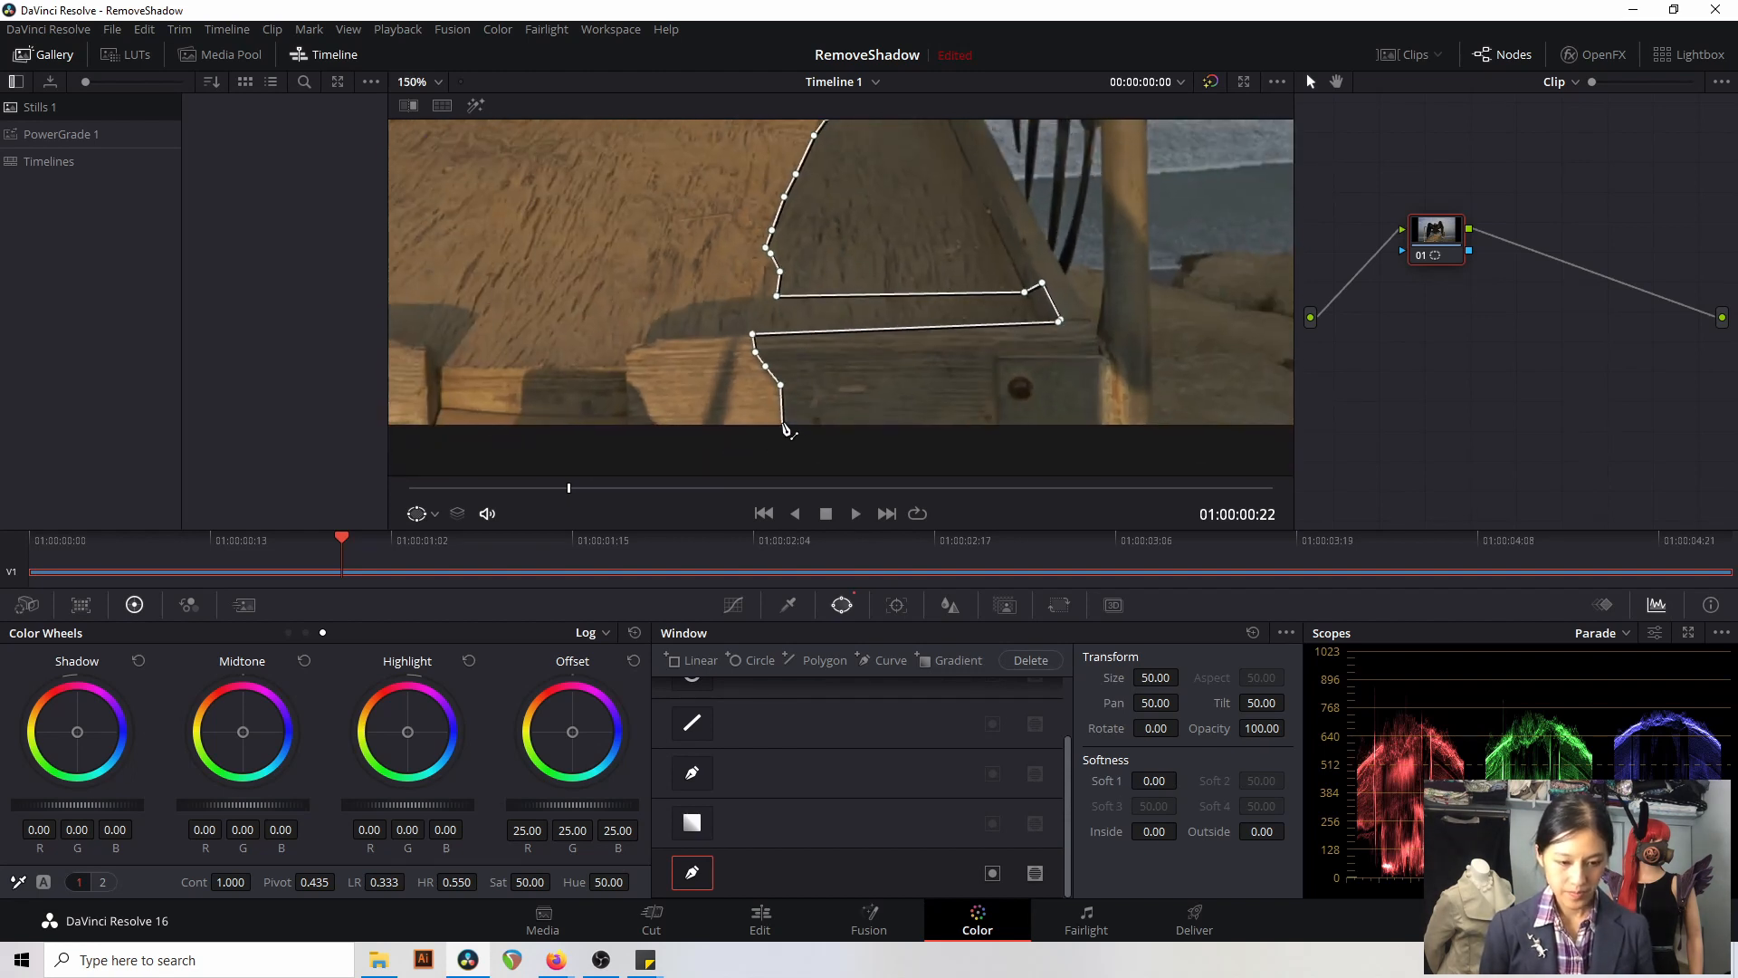
pyautogui.click(782, 429)
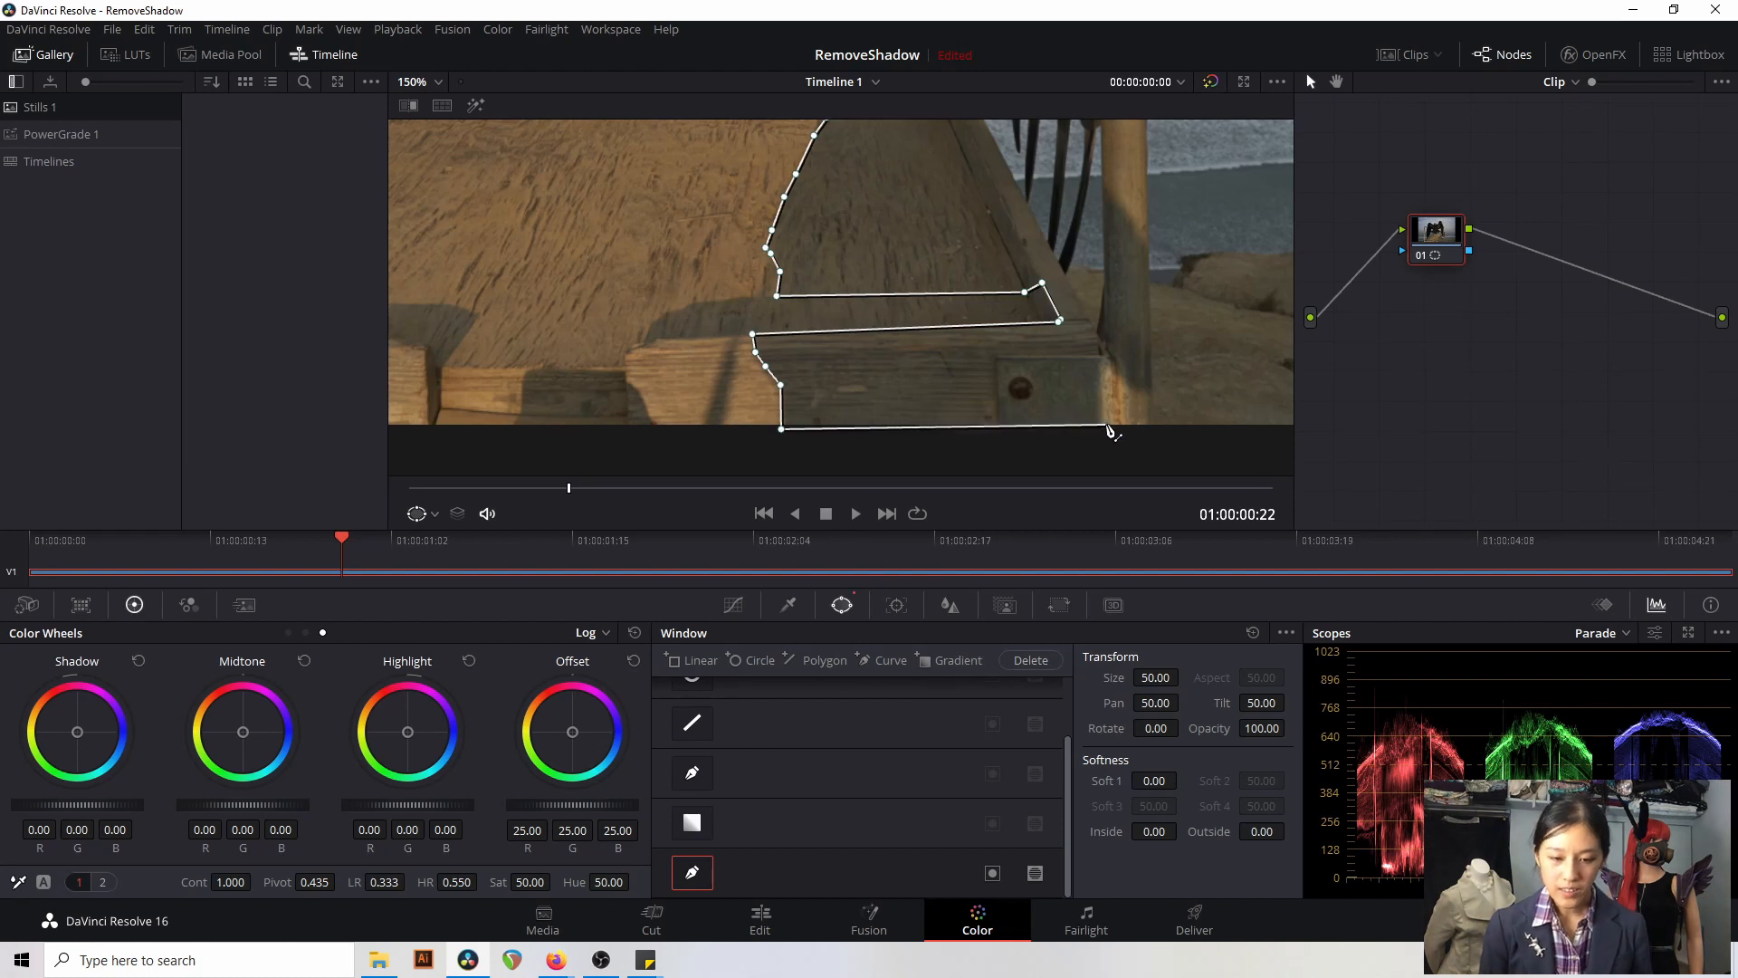
pyautogui.click(1102, 428)
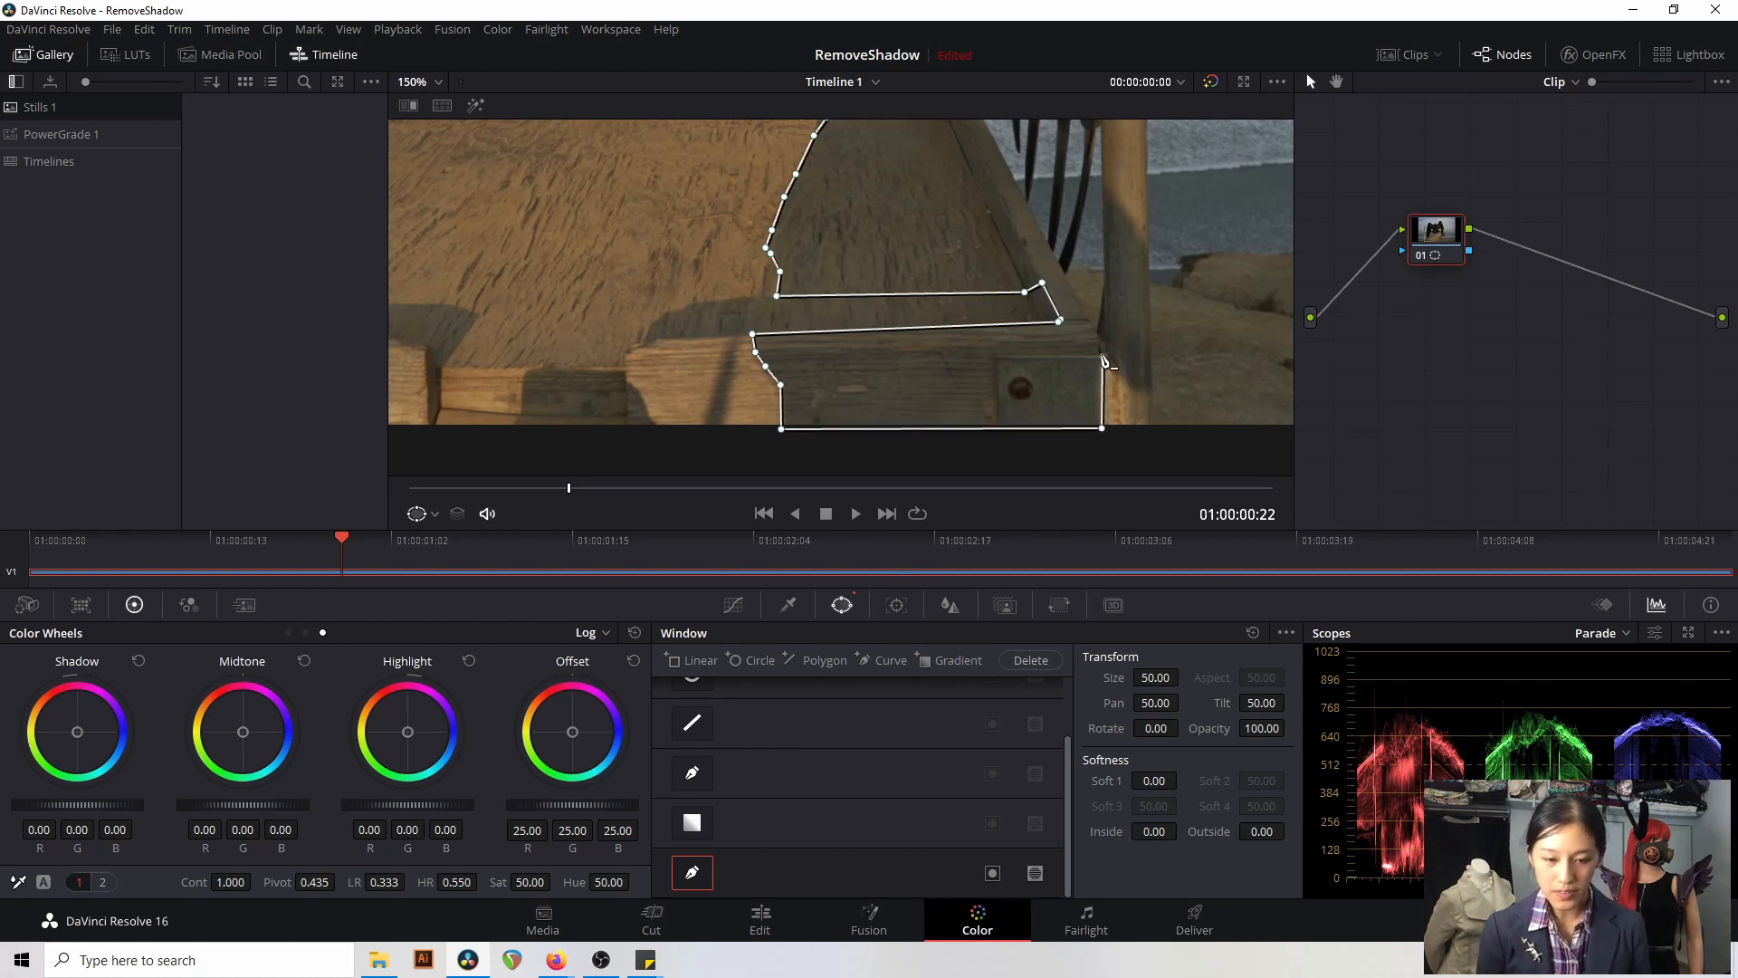
pyautogui.click(1102, 356)
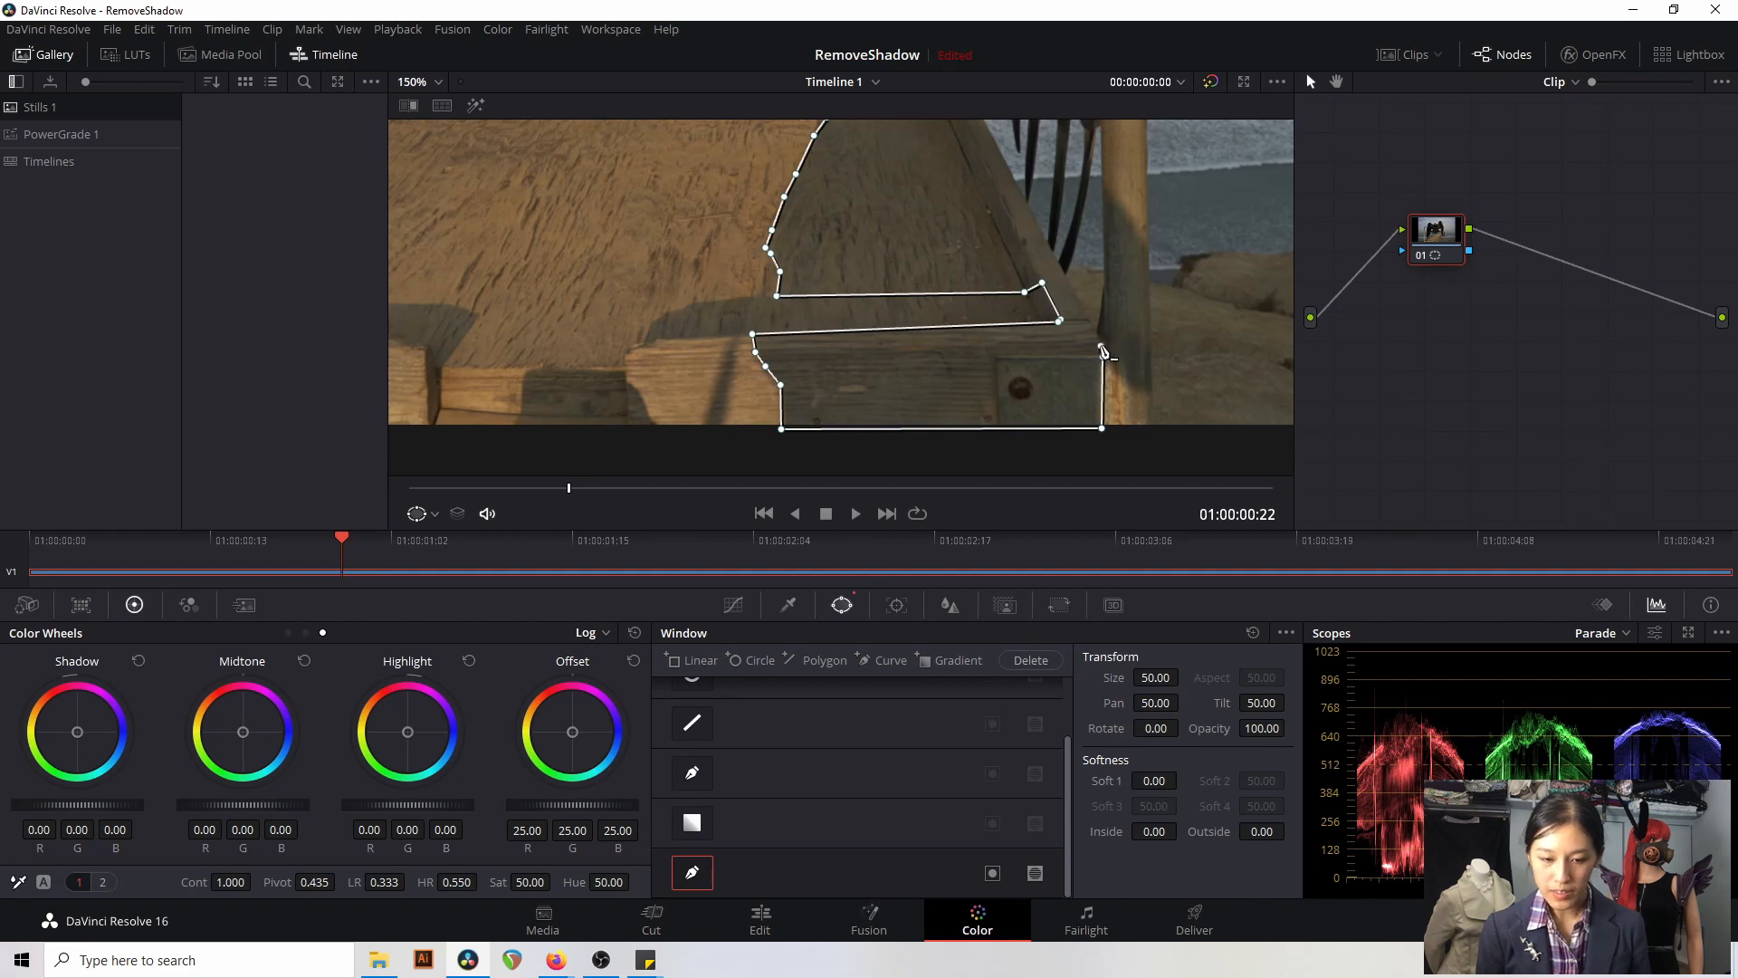
pyautogui.click(1042, 284)
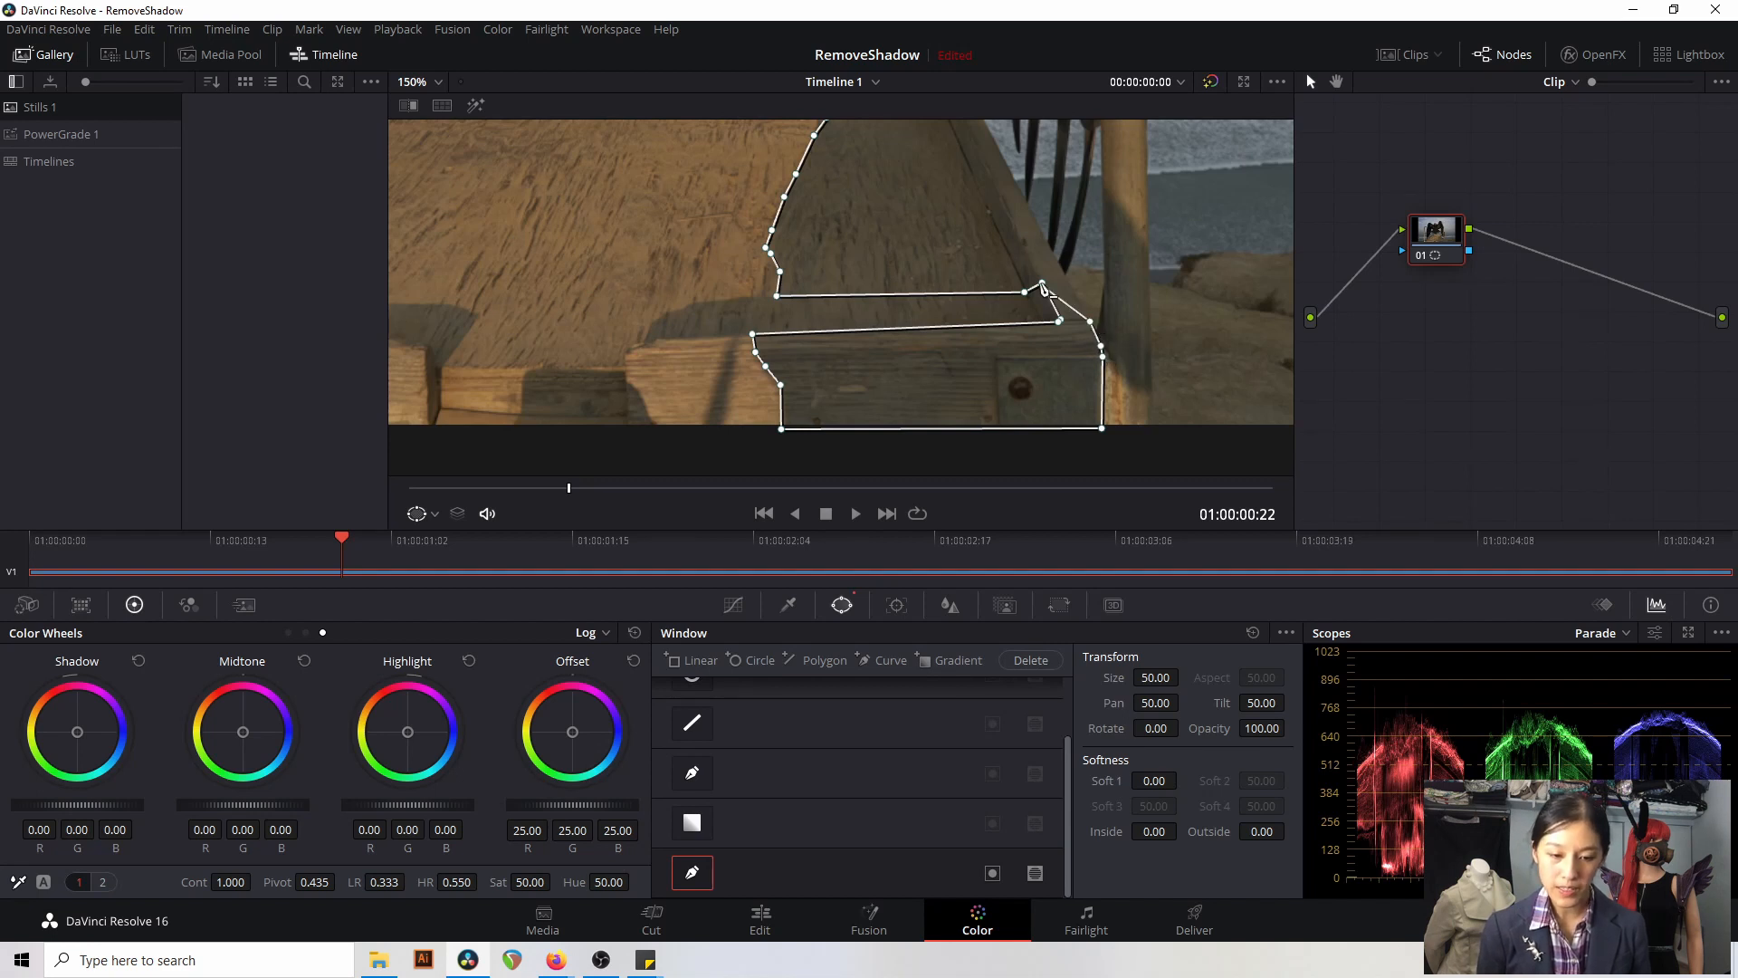
# - Extend the mask outline up the side rail's outer edge and close it at the starting point
pyautogui.scroll(6, 1041, 288)
pyautogui.scroll(-5, 1041, 288)
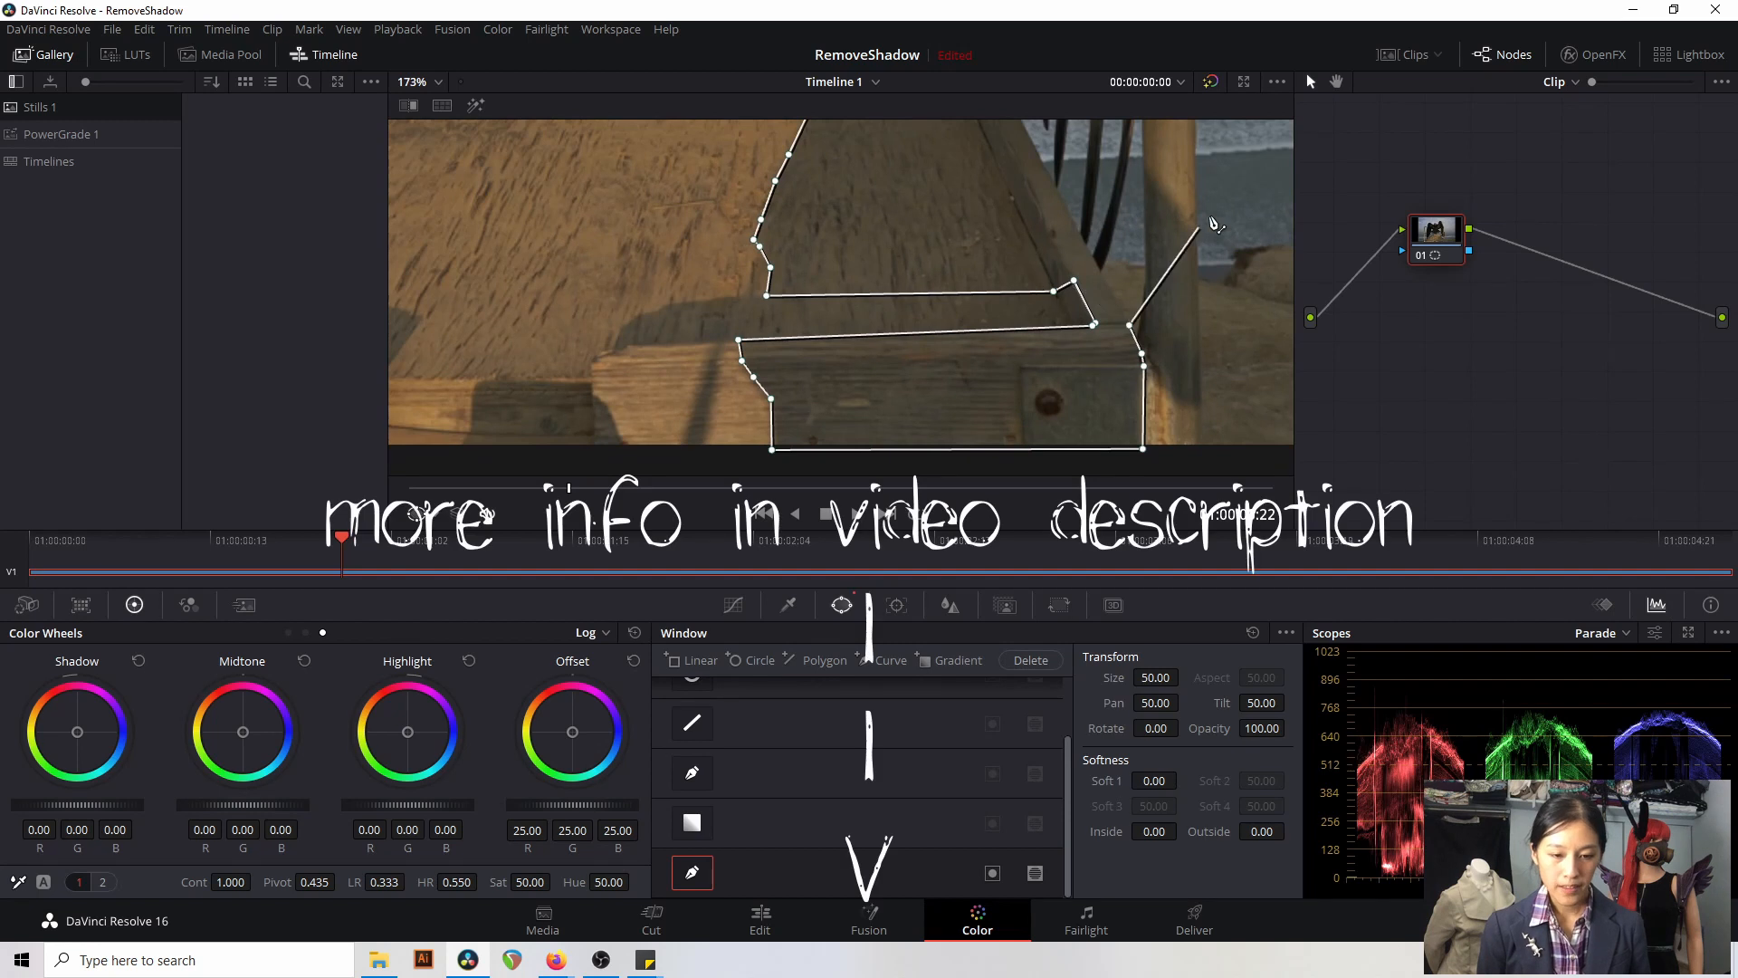
pyautogui.scroll(3, 1214, 227)
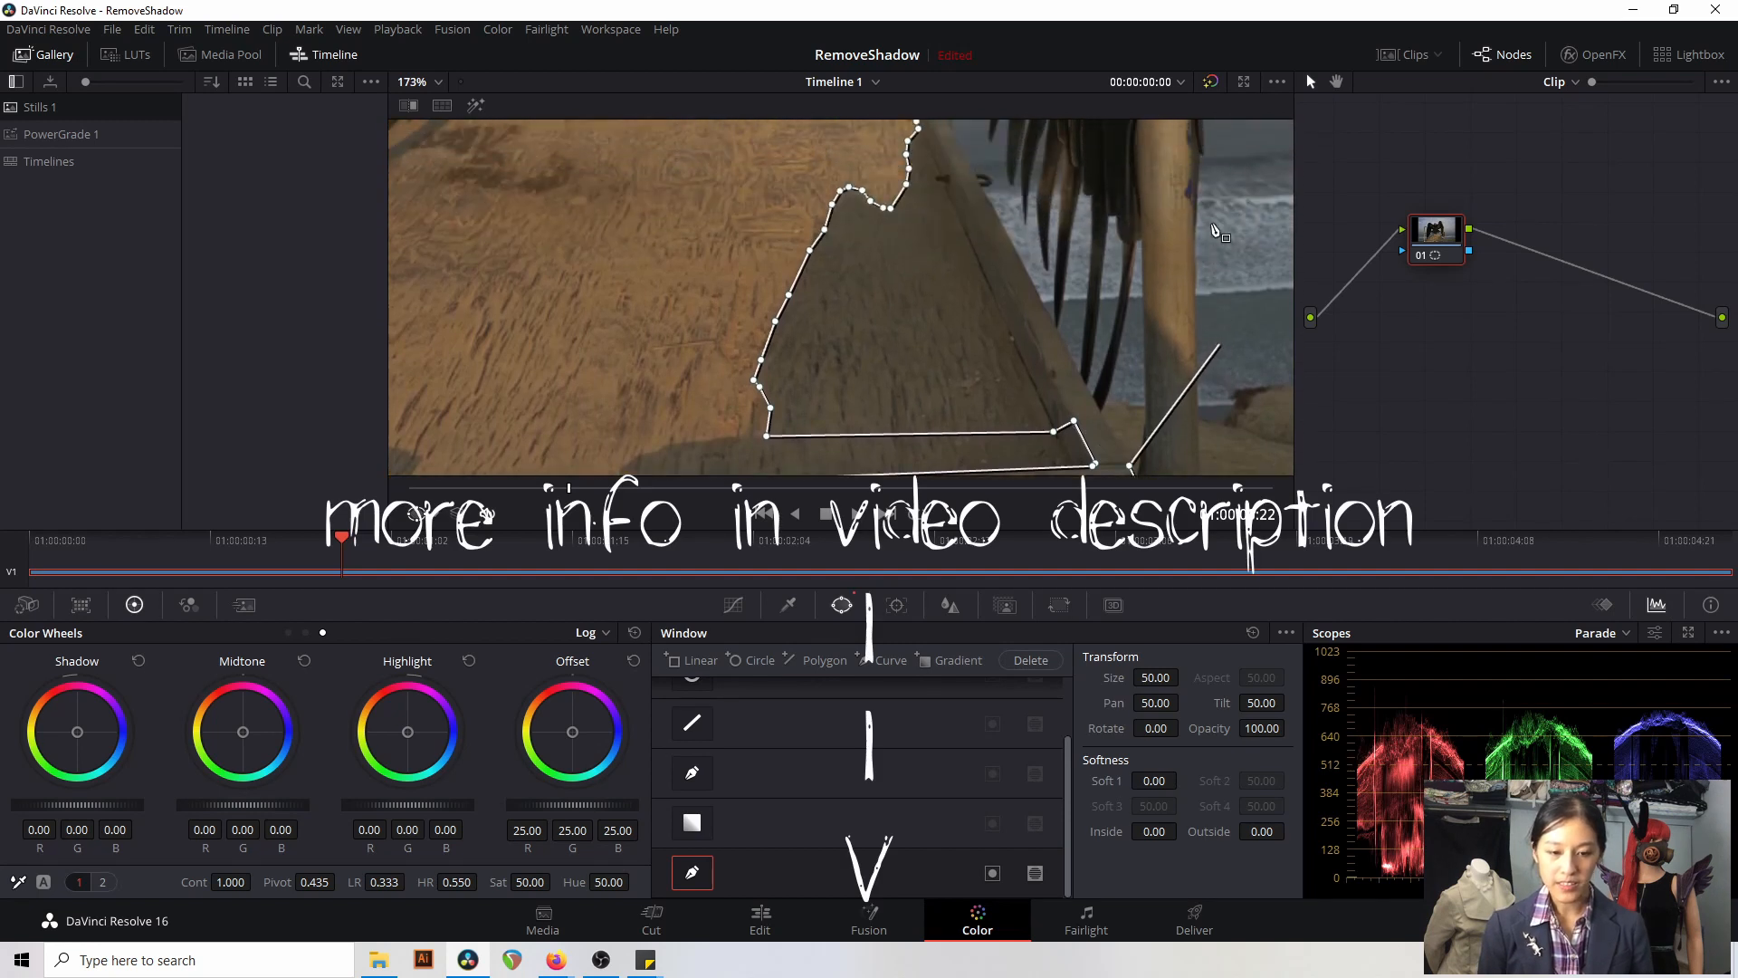
pyautogui.scroll(-1, 1214, 229)
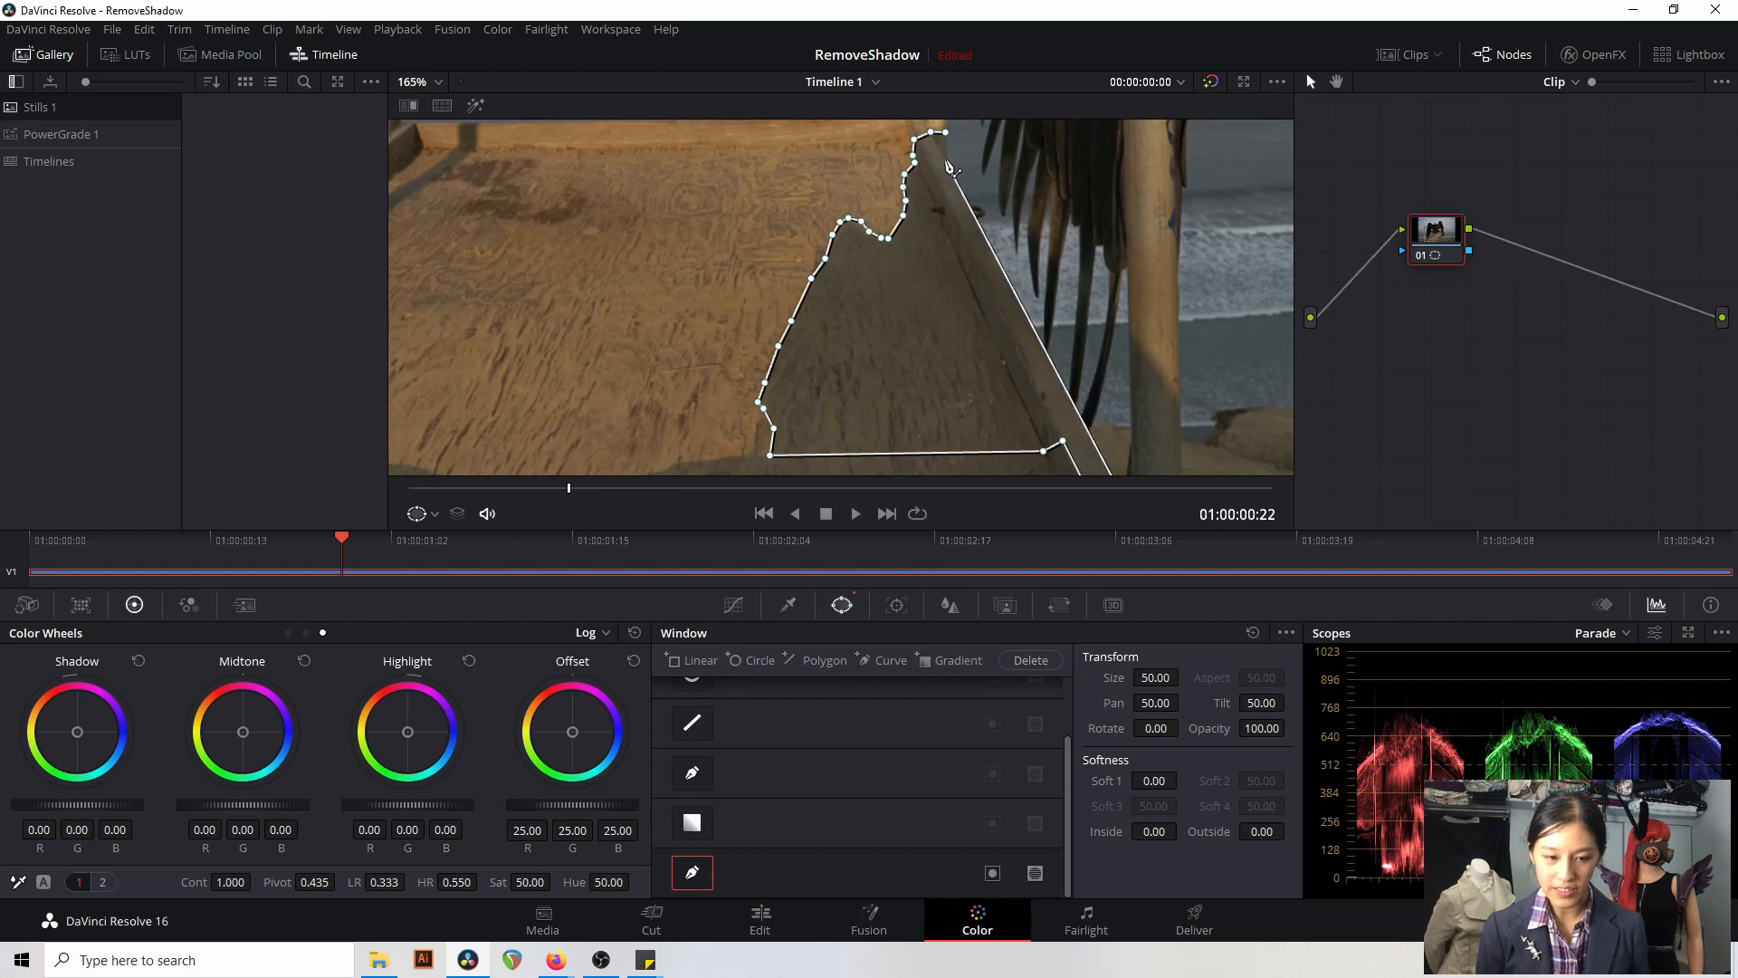
pyautogui.click(944, 160)
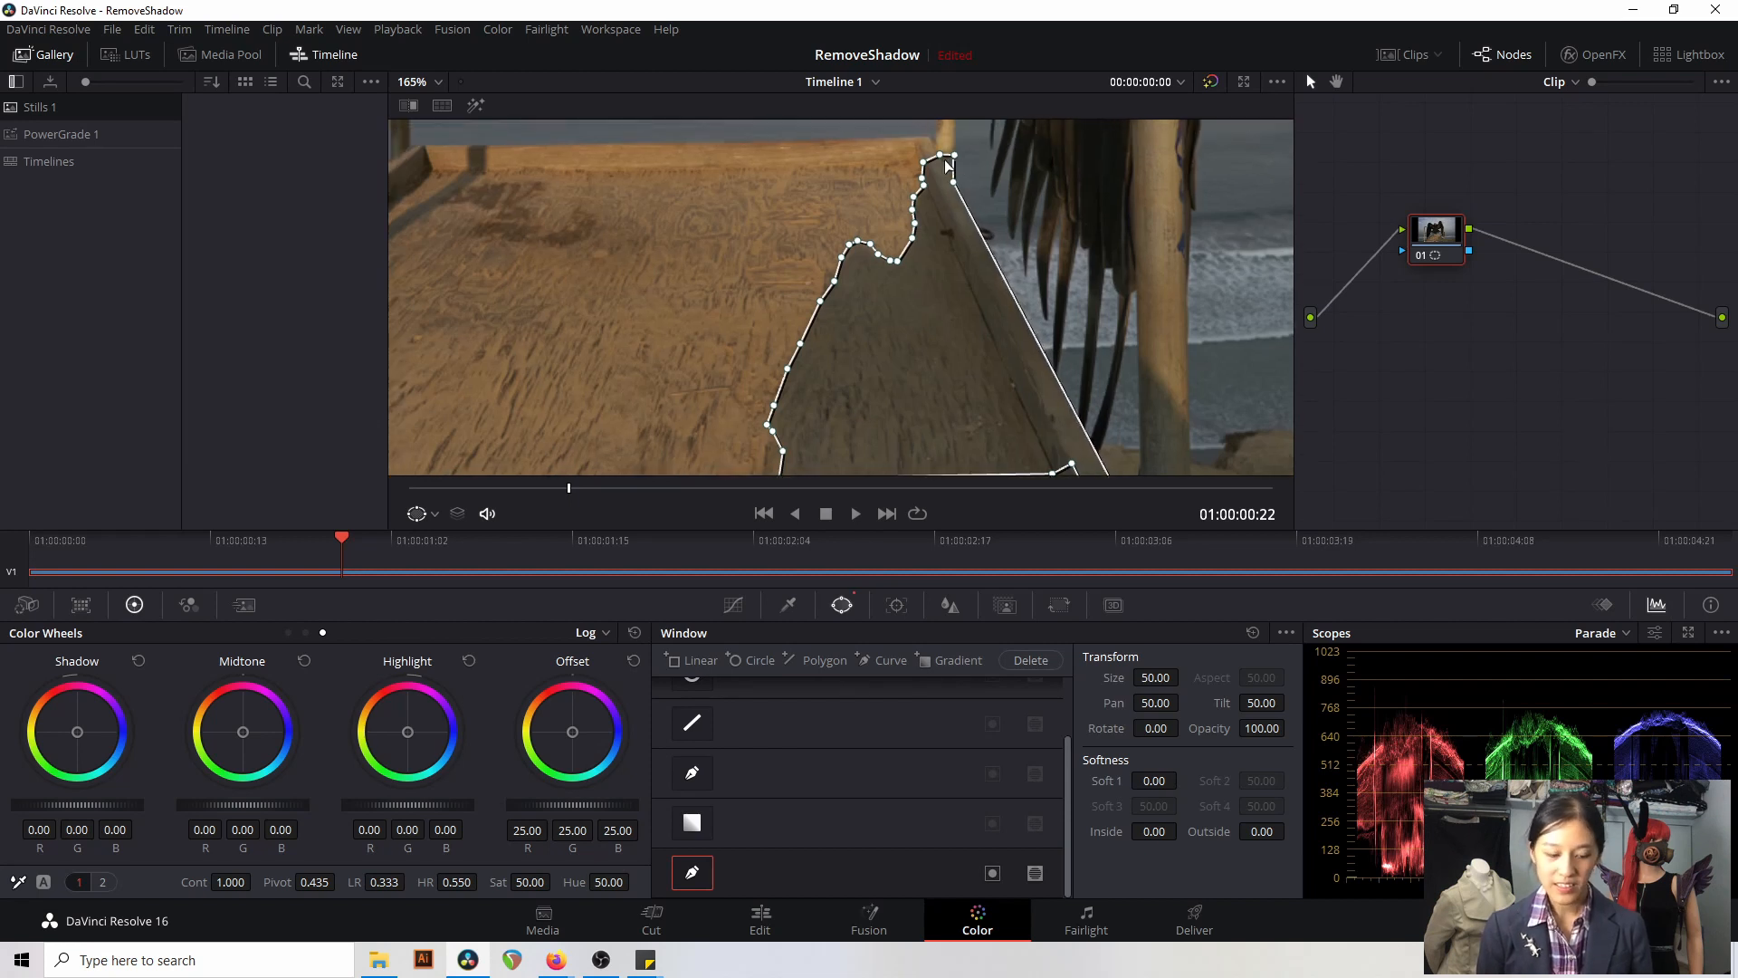
pyautogui.scroll(5, 948, 166)
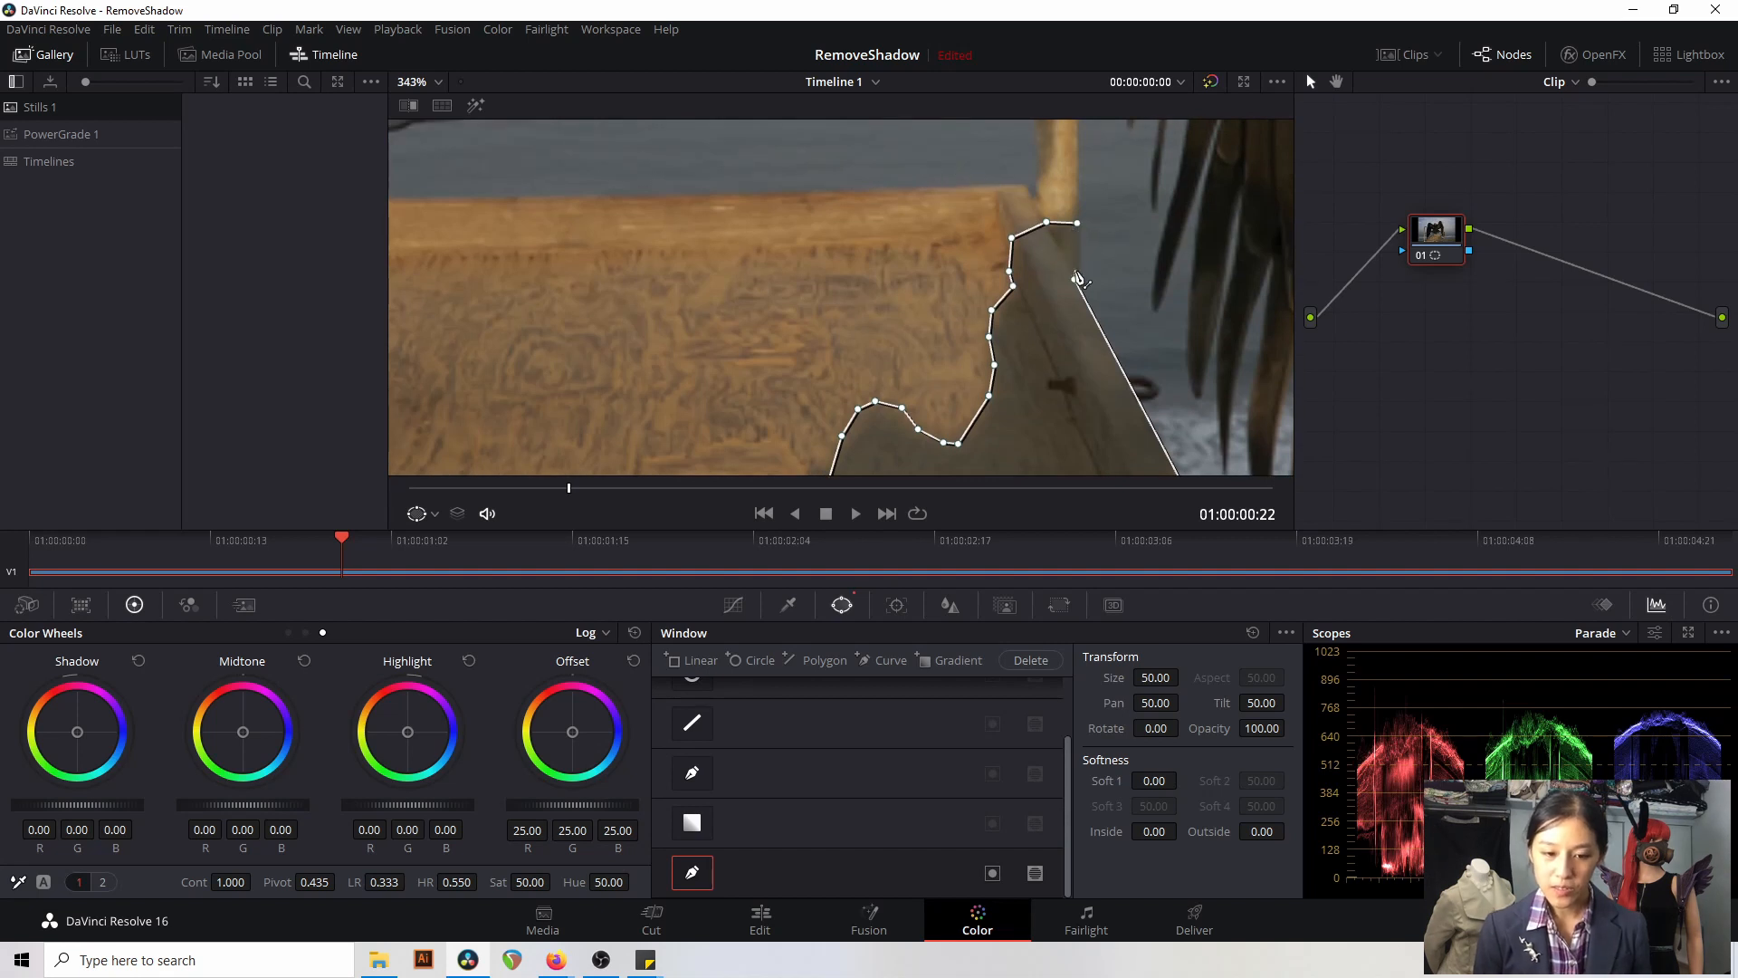
pyautogui.click(1081, 234)
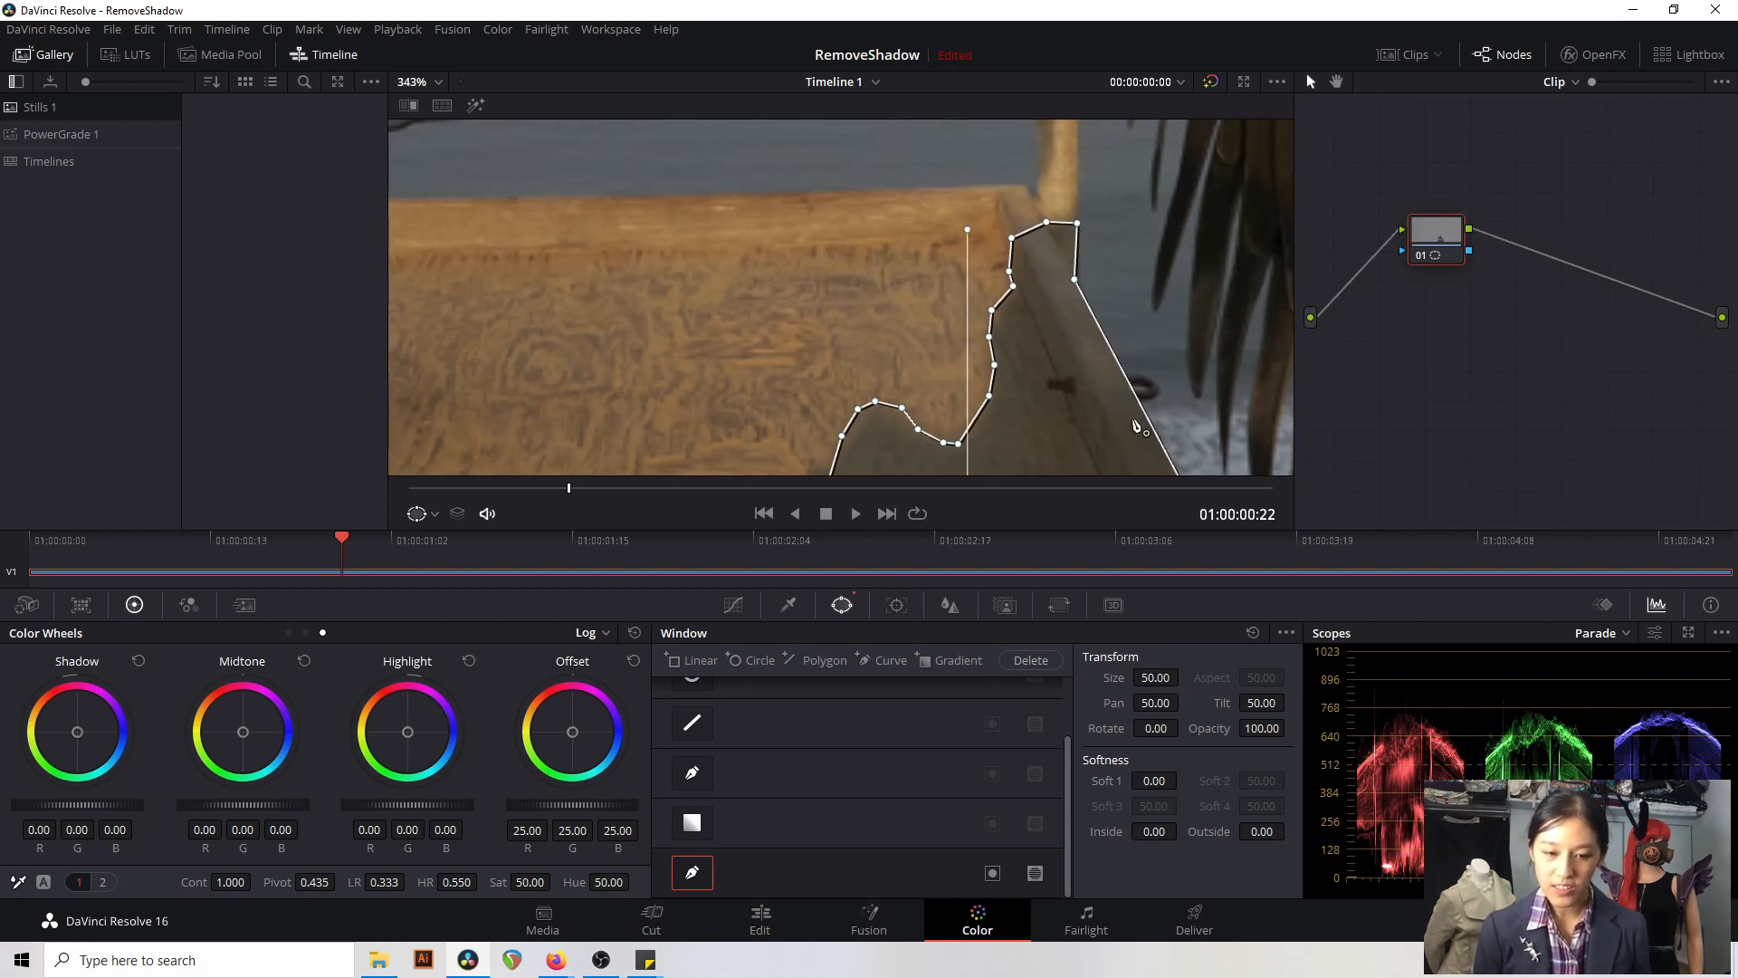
# - Zoom out from the finished outline and highlight the masked area to inspect its coverage, returning to the full picture
pyautogui.moveTo(1077, 286); pyautogui.dragTo(1084, 290)
pyautogui.scroll(-10, 845, 317)
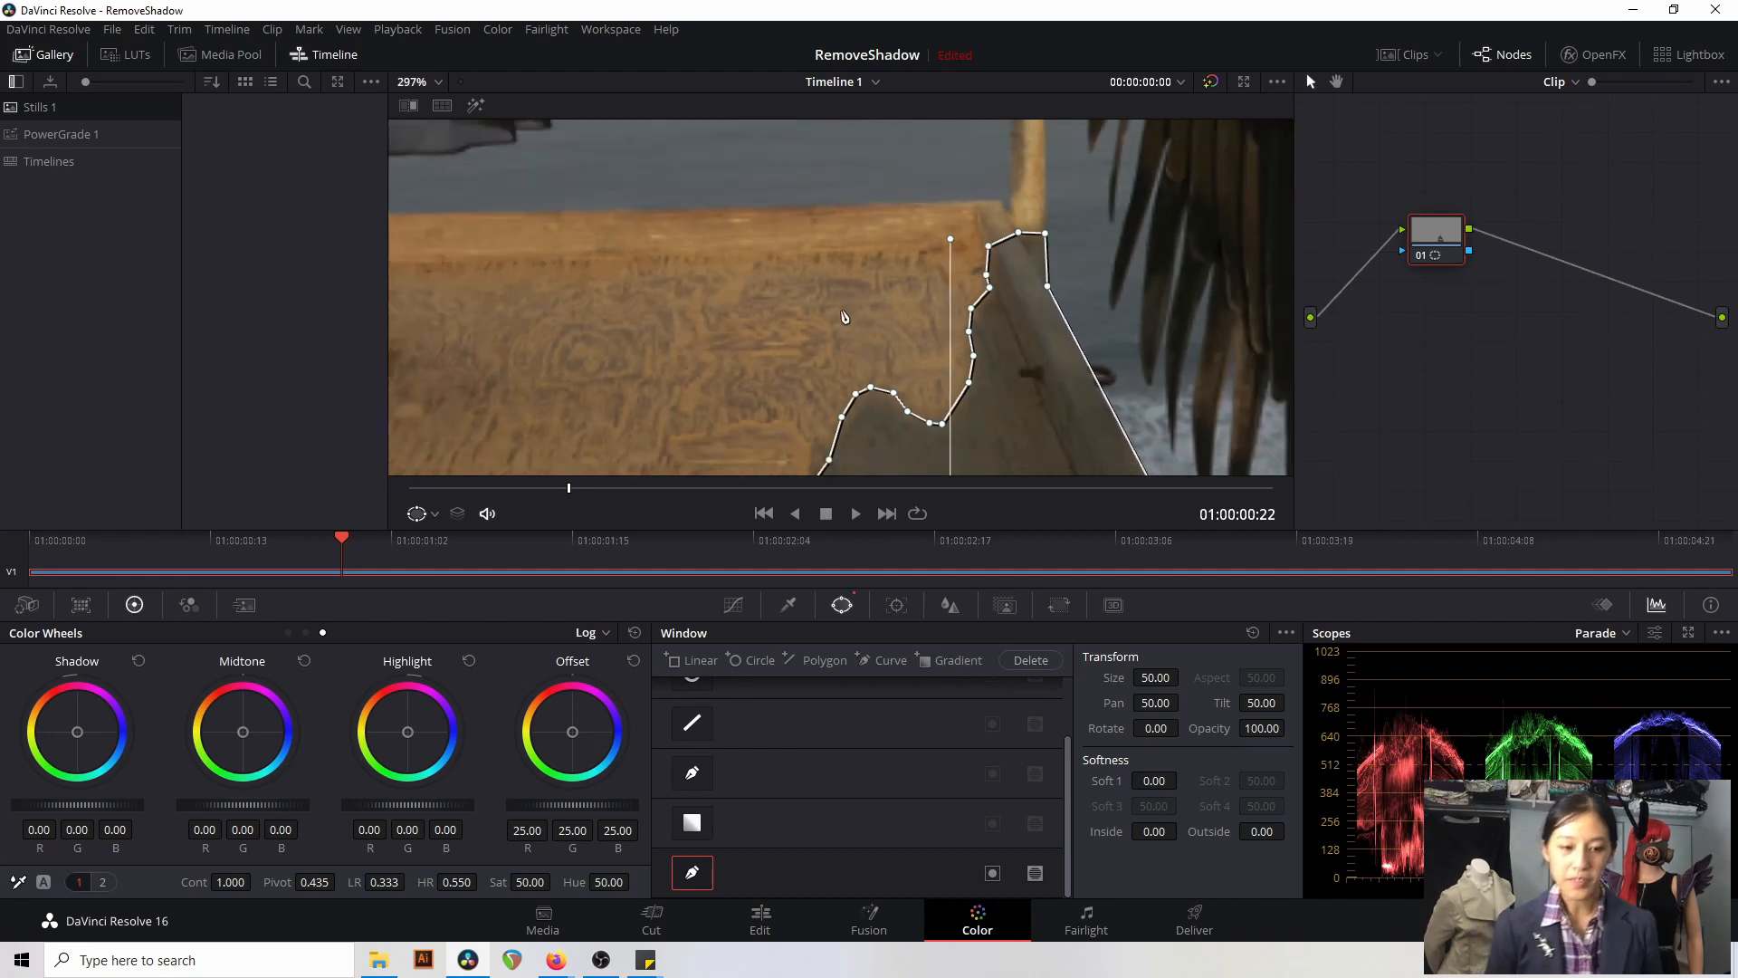
pyautogui.scroll(-1, 842, 312)
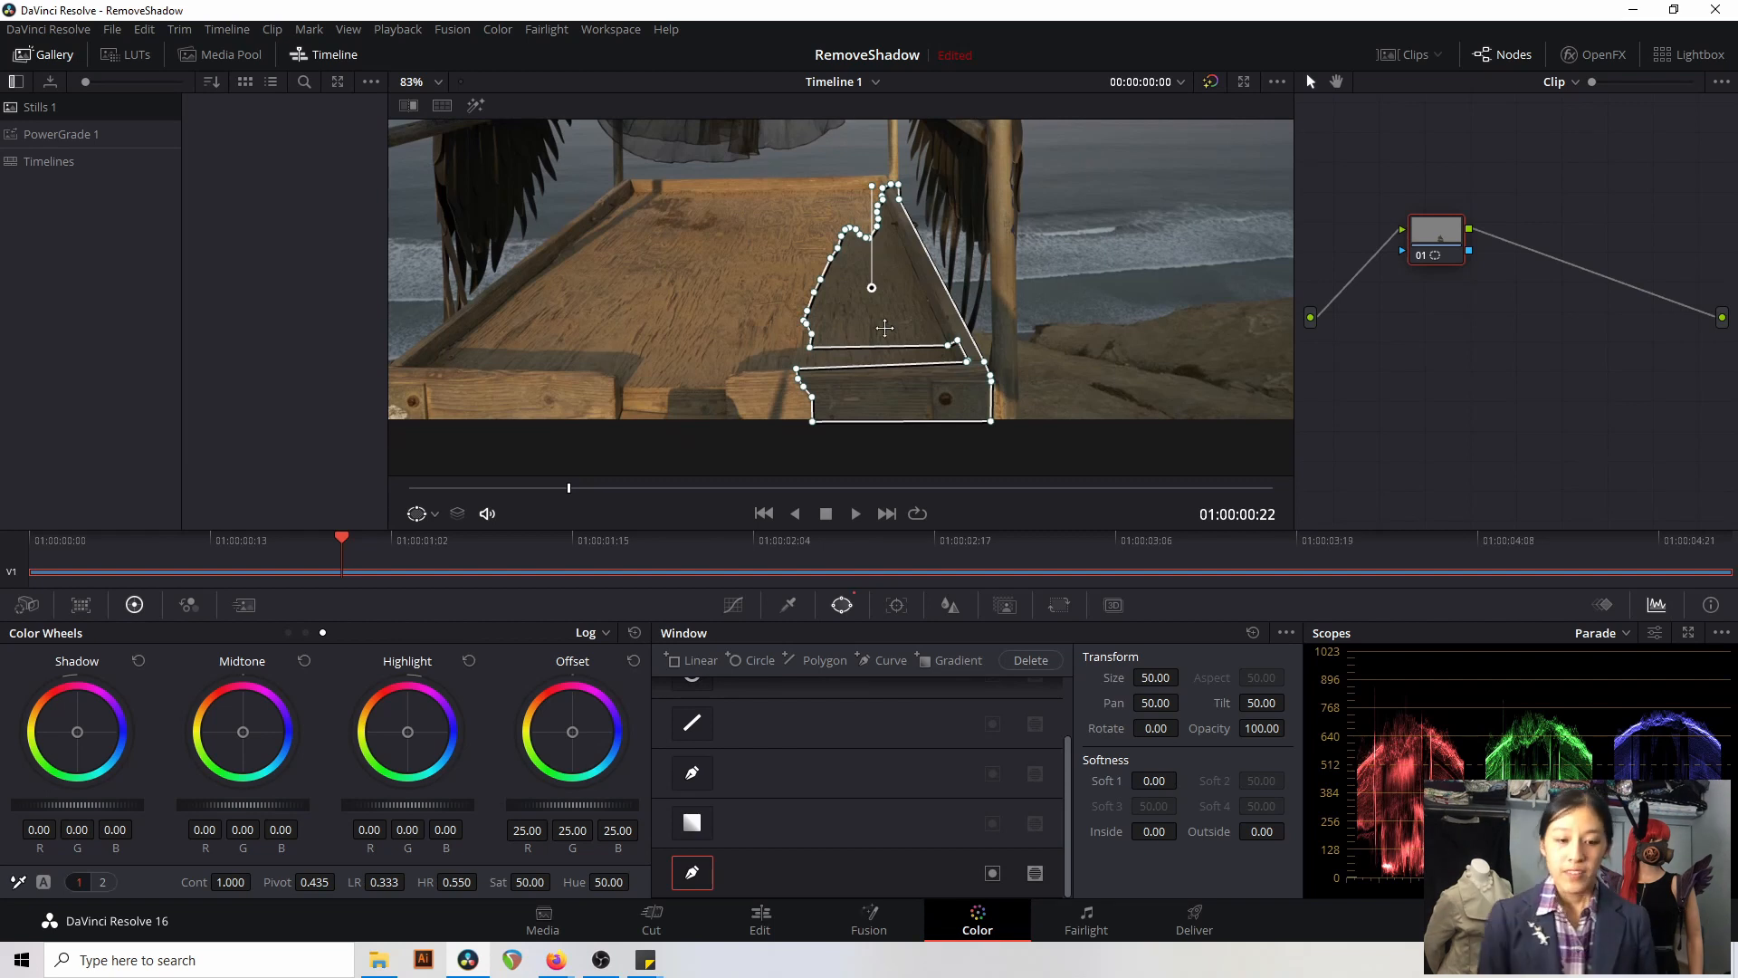
pyautogui.click(476, 106)
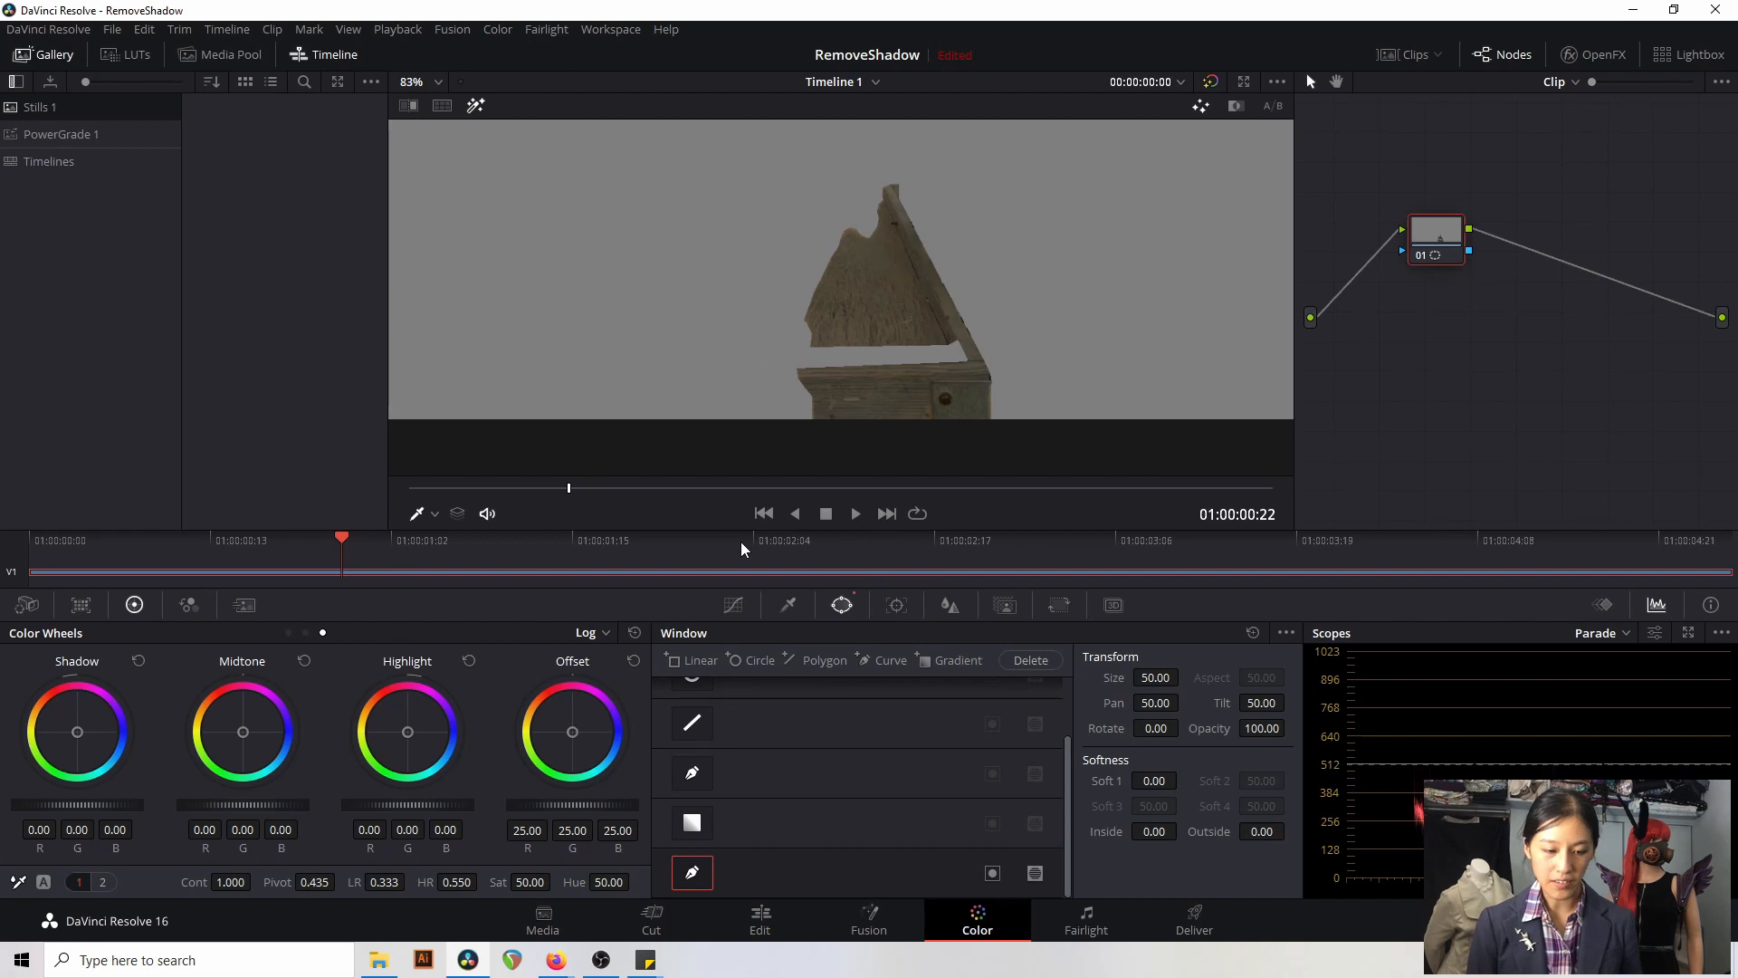
pyautogui.click(477, 107)
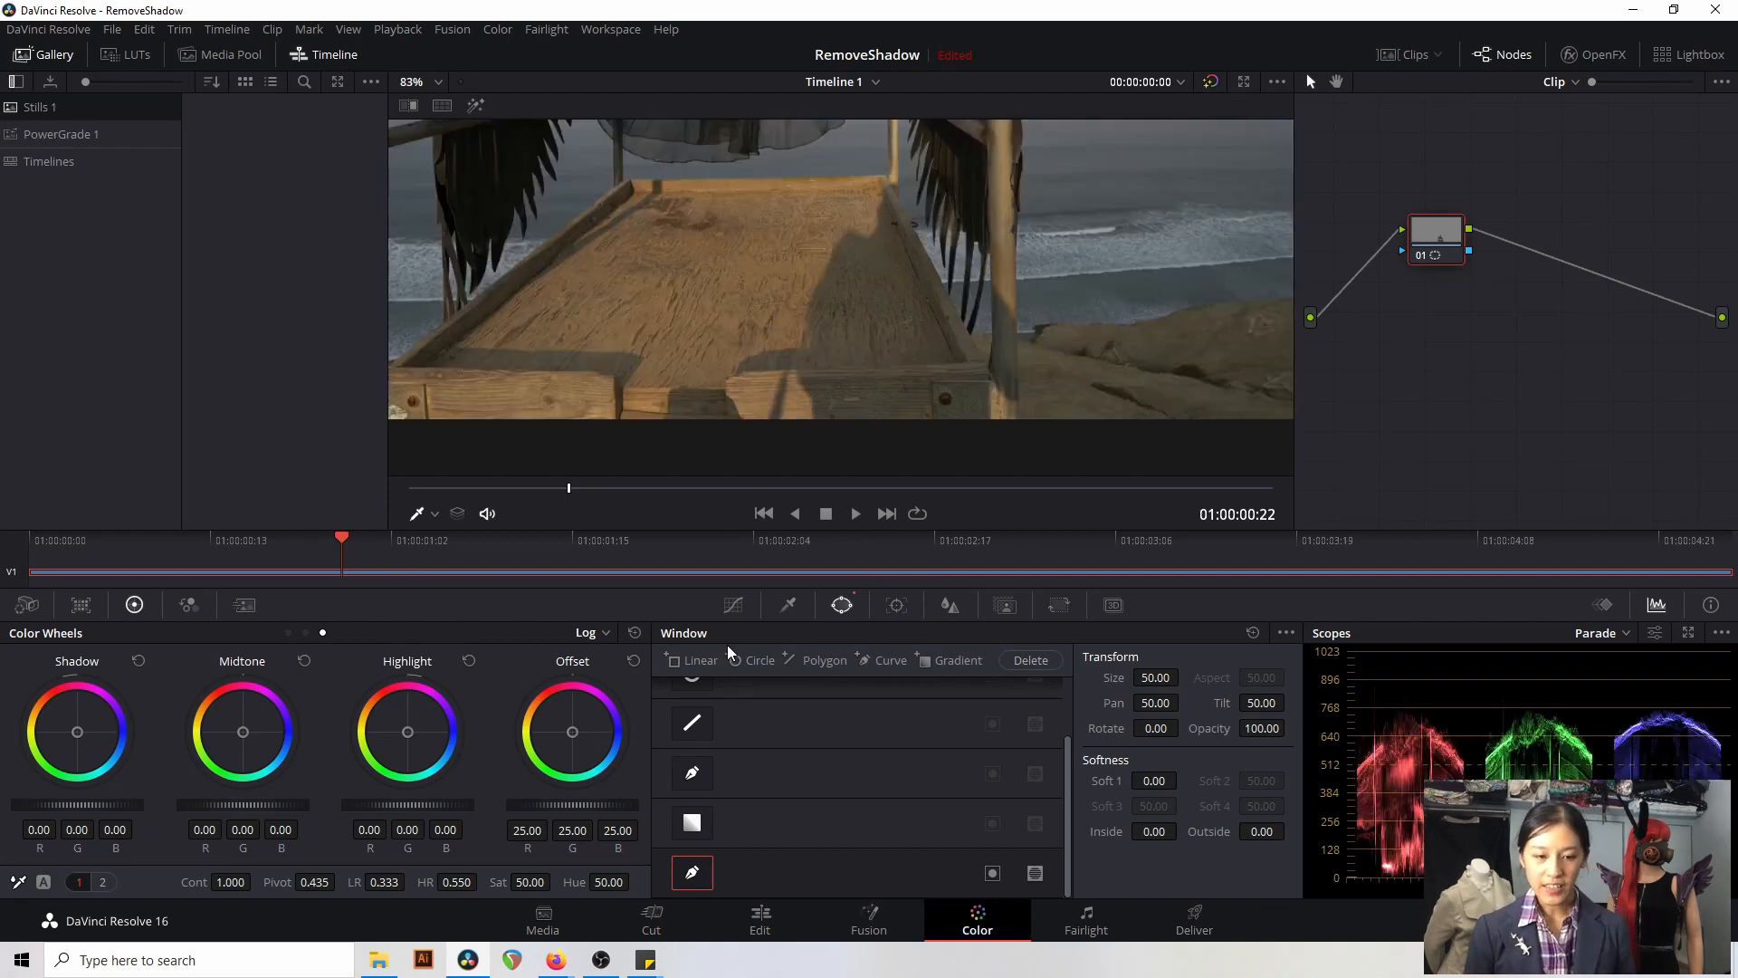
# - Brighten the masked shadow by adding a midtone point to the custom curve and raising it
pyautogui.click(733, 605)
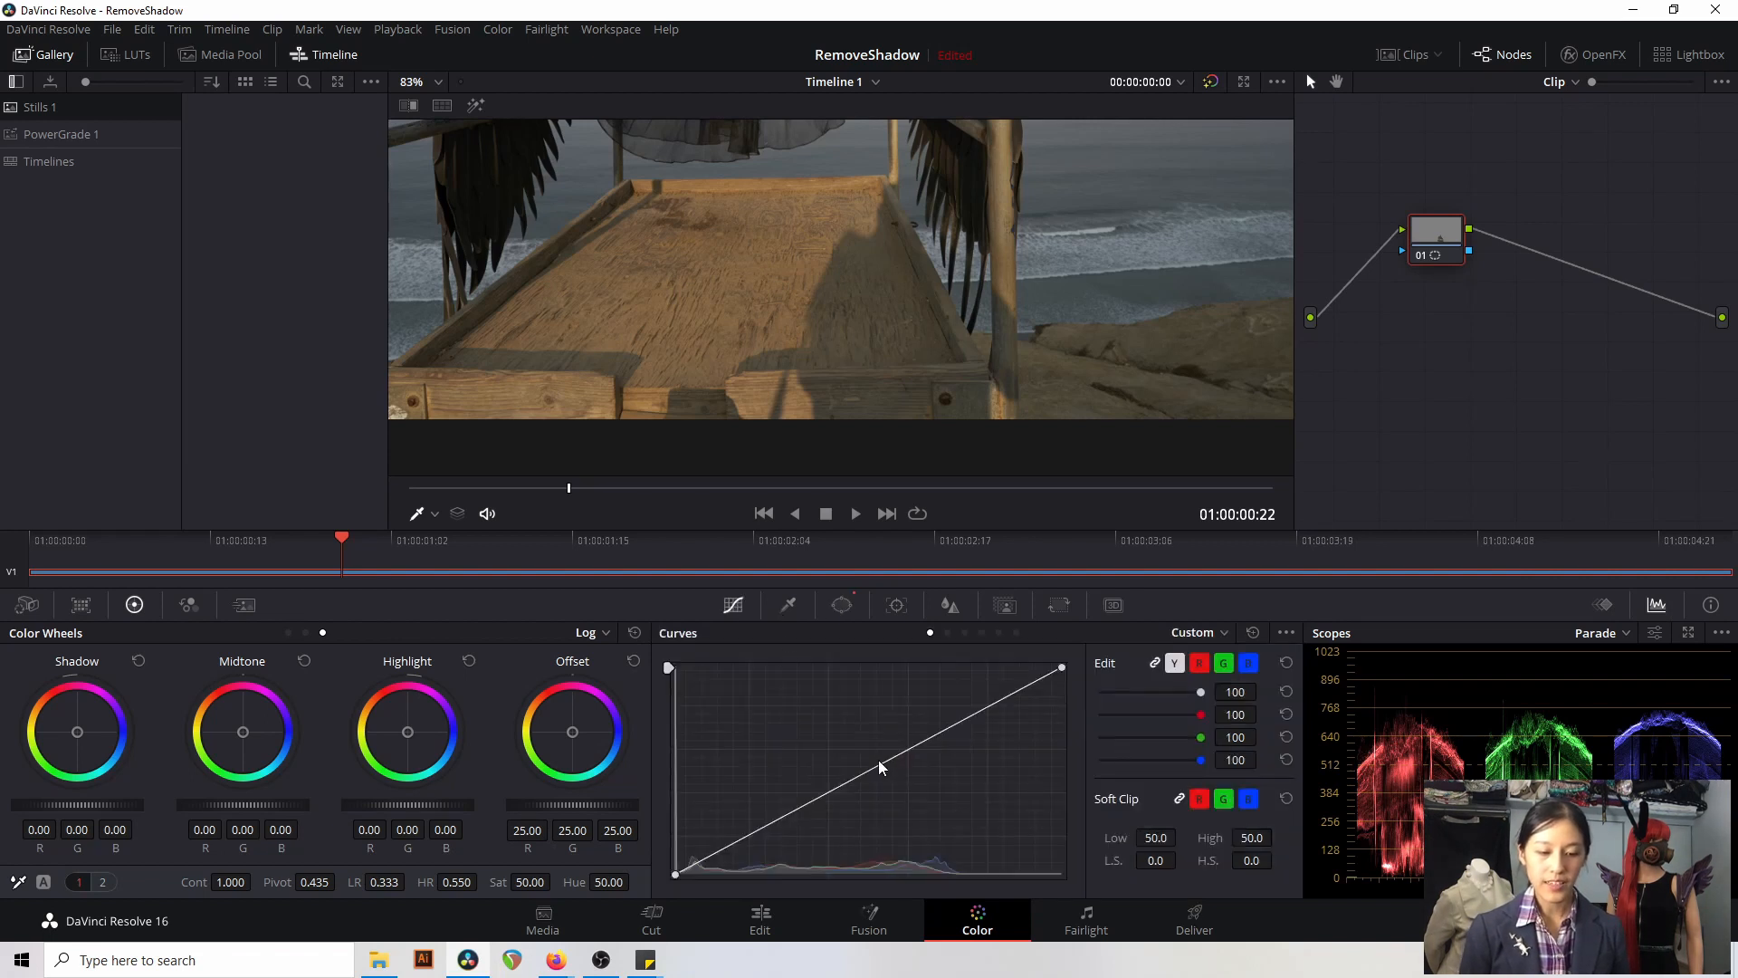
pyautogui.moveTo(878, 768)
pyautogui.mouseDown()
pyautogui.moveTo(775, 749)
pyautogui.moveTo(850, 725)
pyautogui.moveTo(763, 805)
pyautogui.moveTo(965, 737)
pyautogui.moveTo(833, 796)
pyautogui.moveTo(825, 747)
pyautogui.moveTo(800, 780)
pyautogui.moveTo(851, 791)
pyautogui.moveTo(839, 715)
pyautogui.moveTo(828, 740)
pyautogui.moveTo(860, 773)
pyautogui.mouseUp()
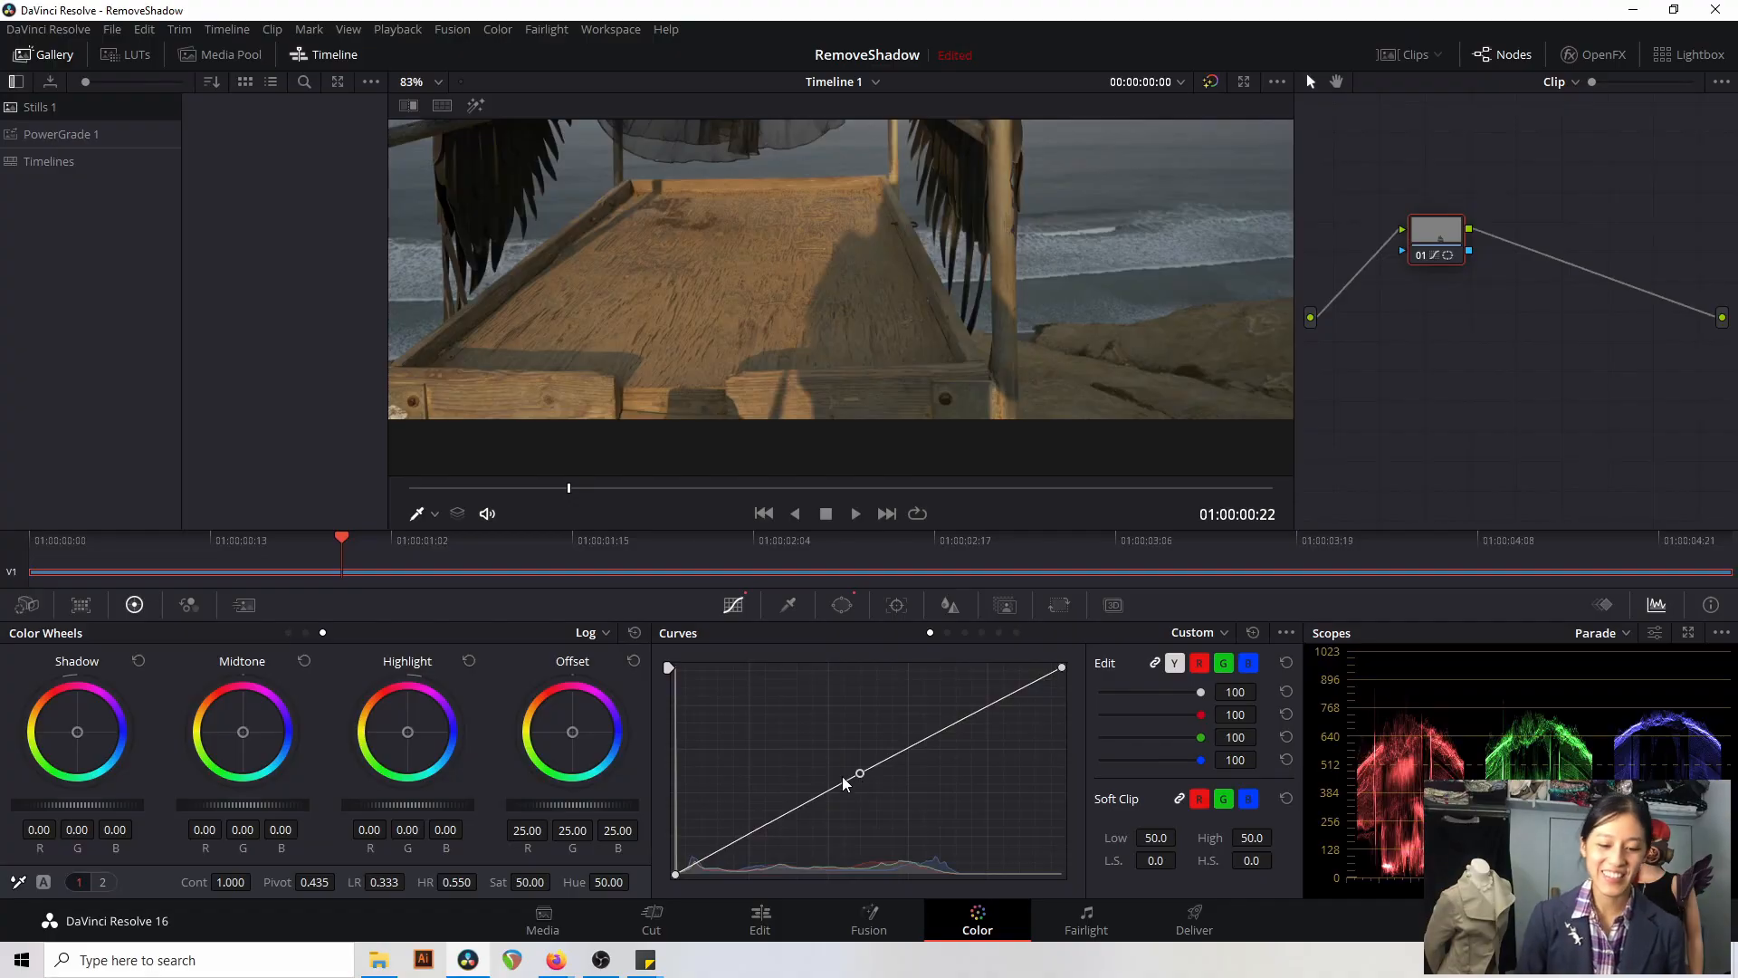
pyautogui.moveTo(858, 773); pyautogui.dragTo(844, 737)
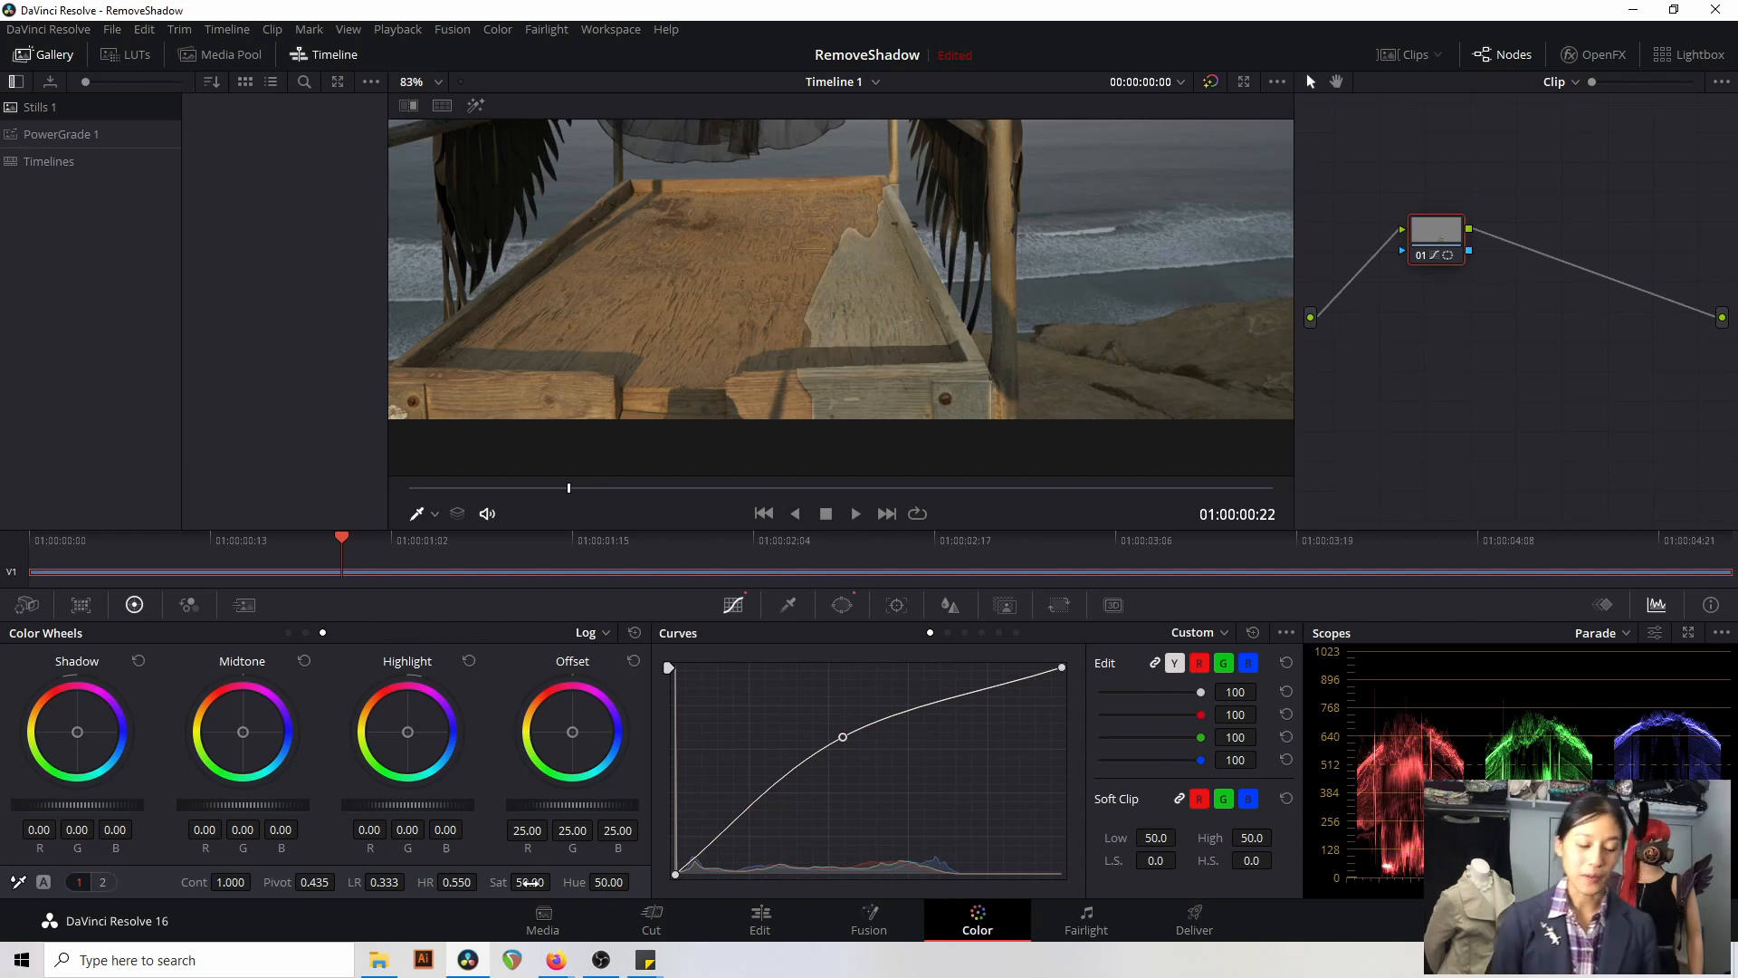
# - Try a stronger saturation on the masked area, reset it, and reposition the raised curve point in the lower midtones
pyautogui.moveTo(530, 882)
pyautogui.mouseDown()
pyautogui.moveTo(556, 881)
pyautogui.moveTo(530, 881)
pyautogui.mouseUp()
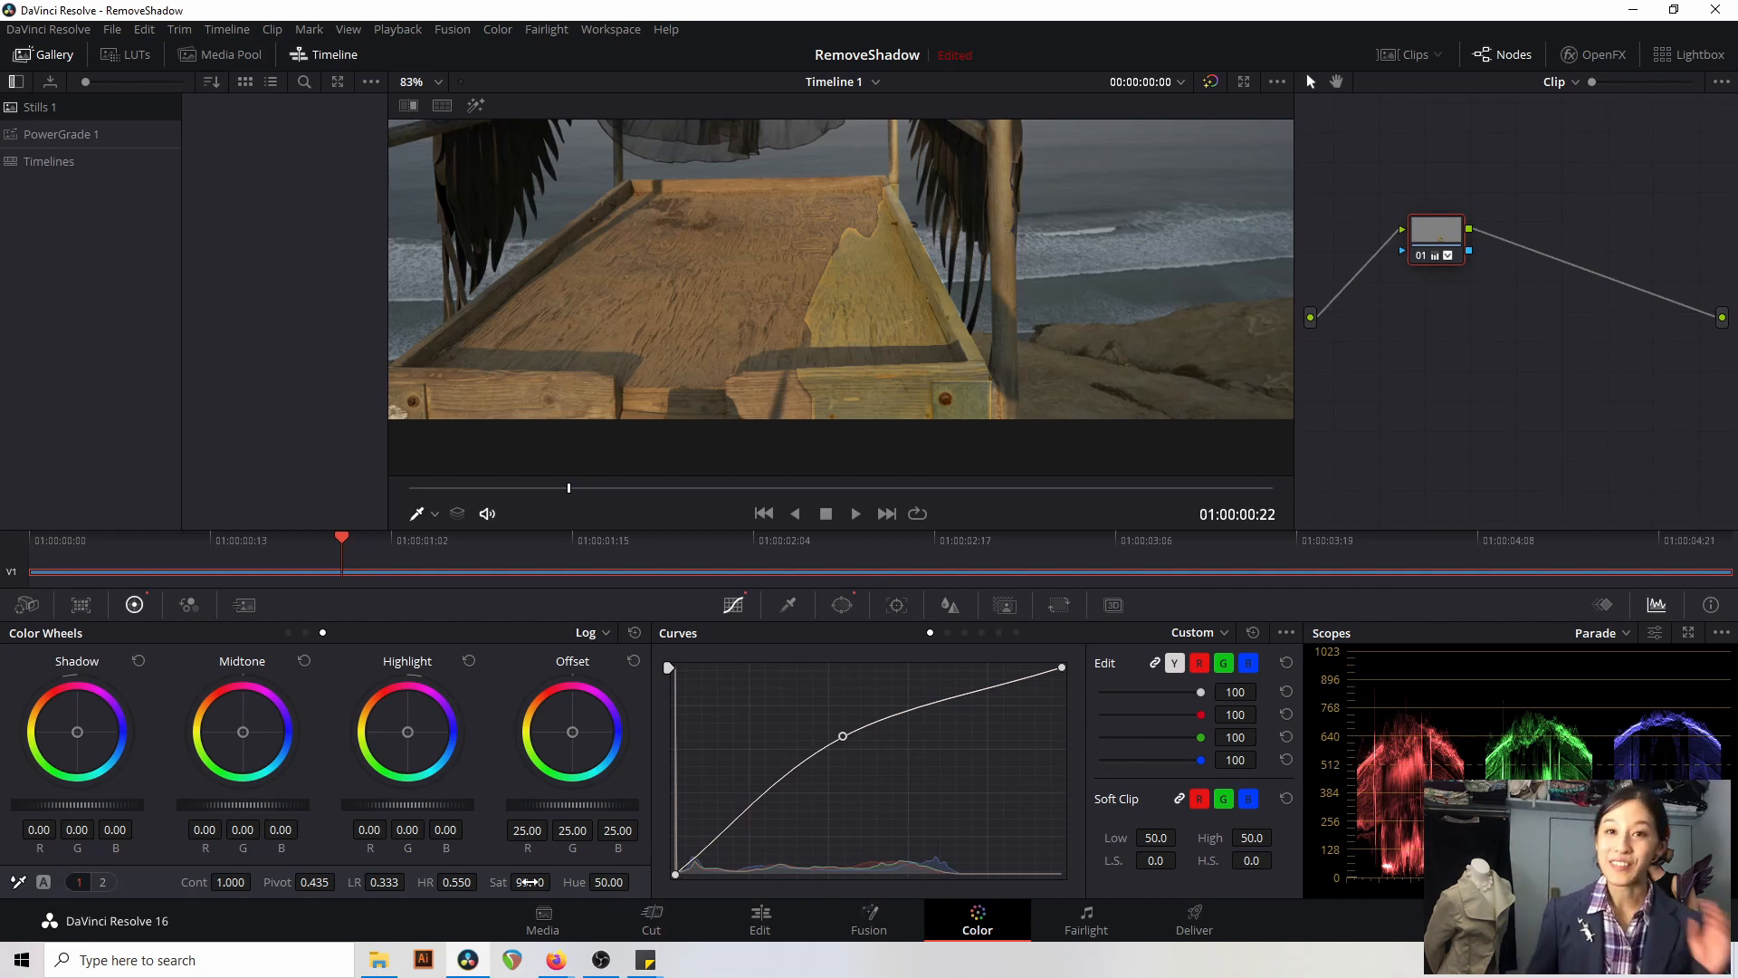
pyautogui.doubleClick(530, 882)
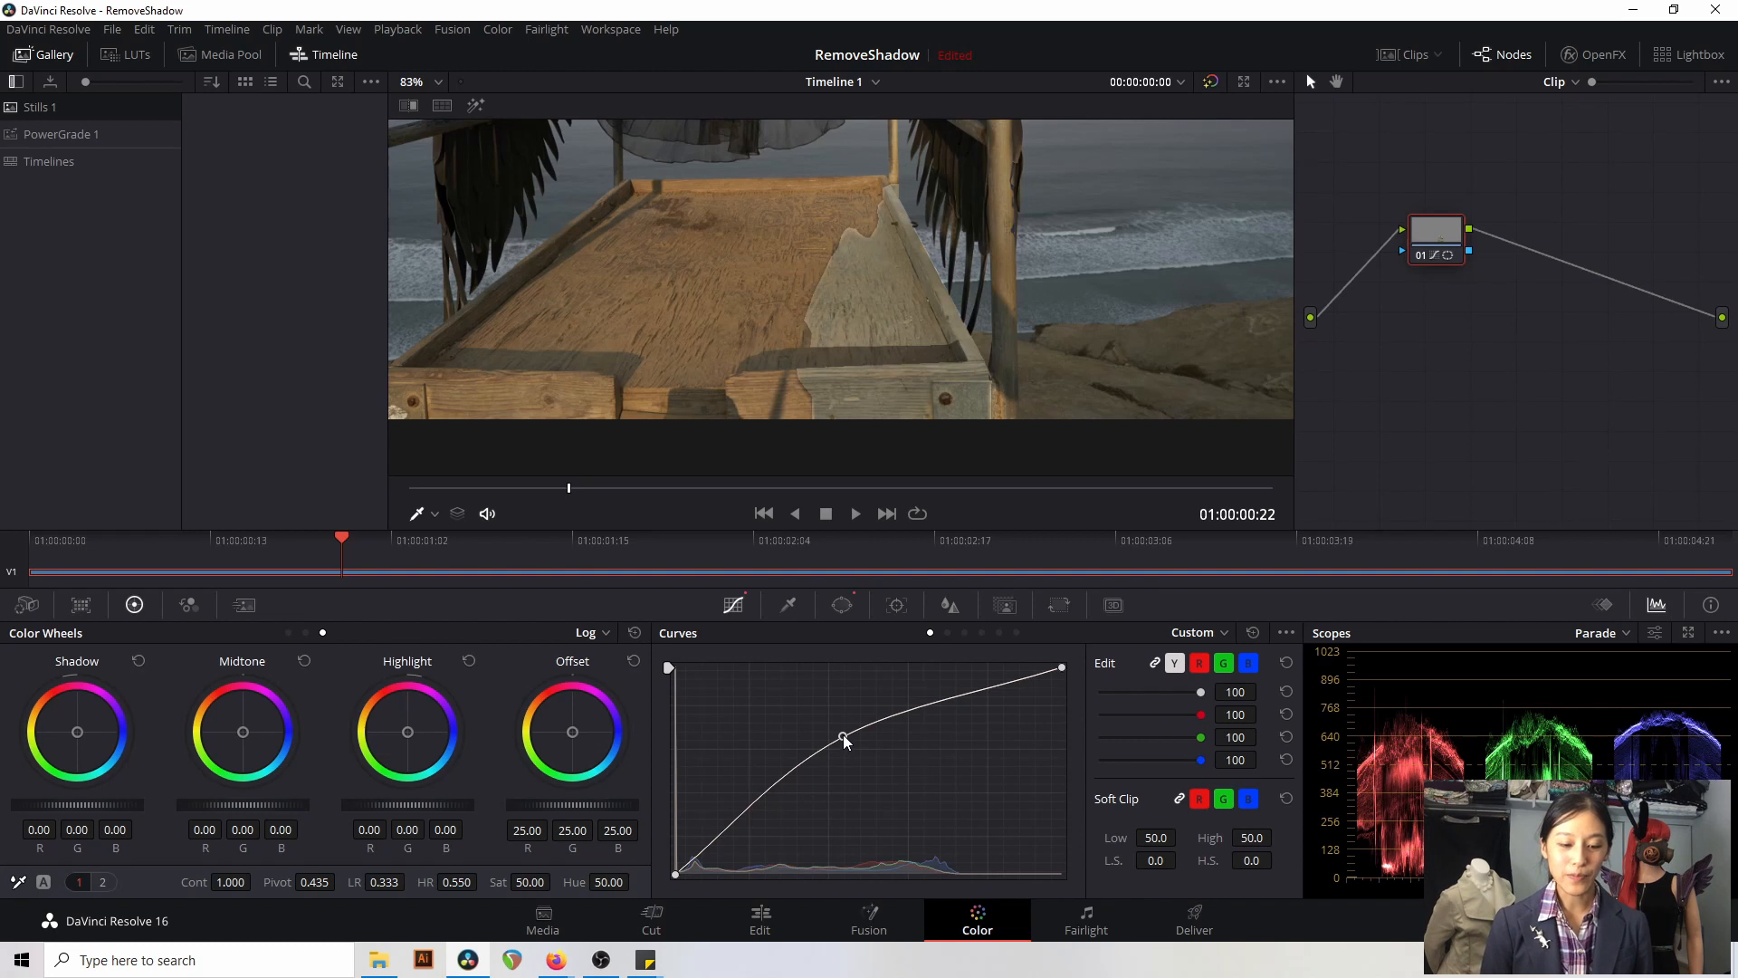
pyautogui.moveTo(843, 735); pyautogui.dragTo(931, 700)
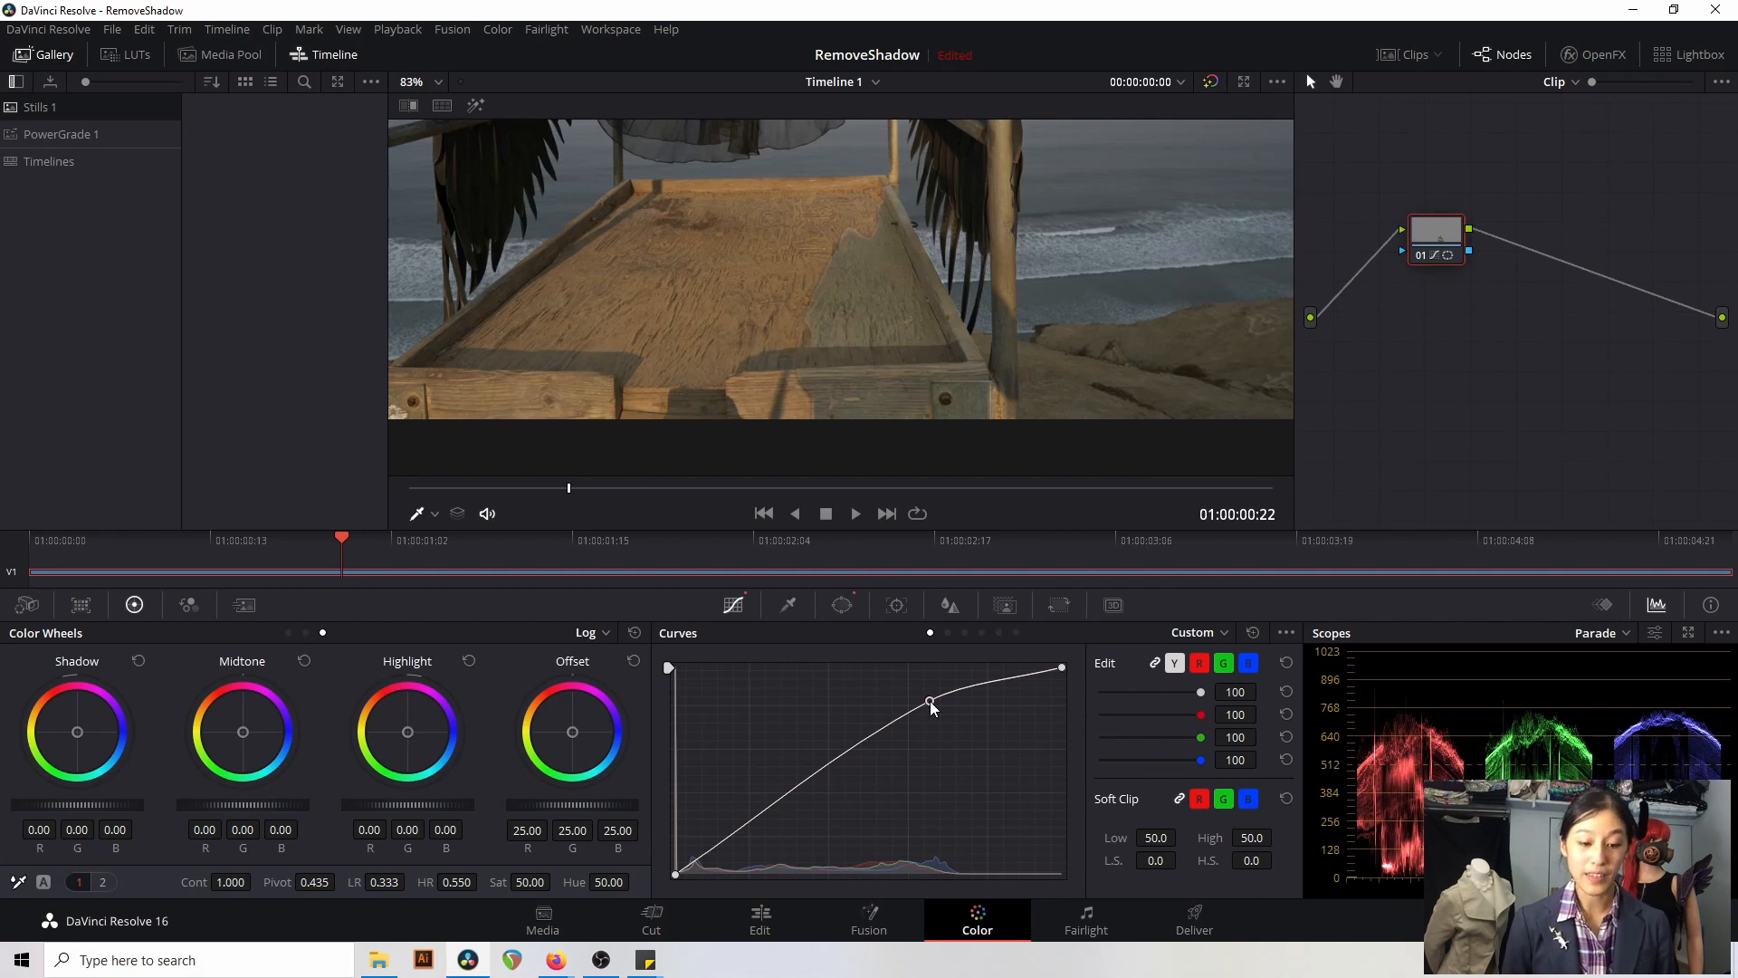
pyautogui.moveTo(931, 701); pyautogui.dragTo(802, 775)
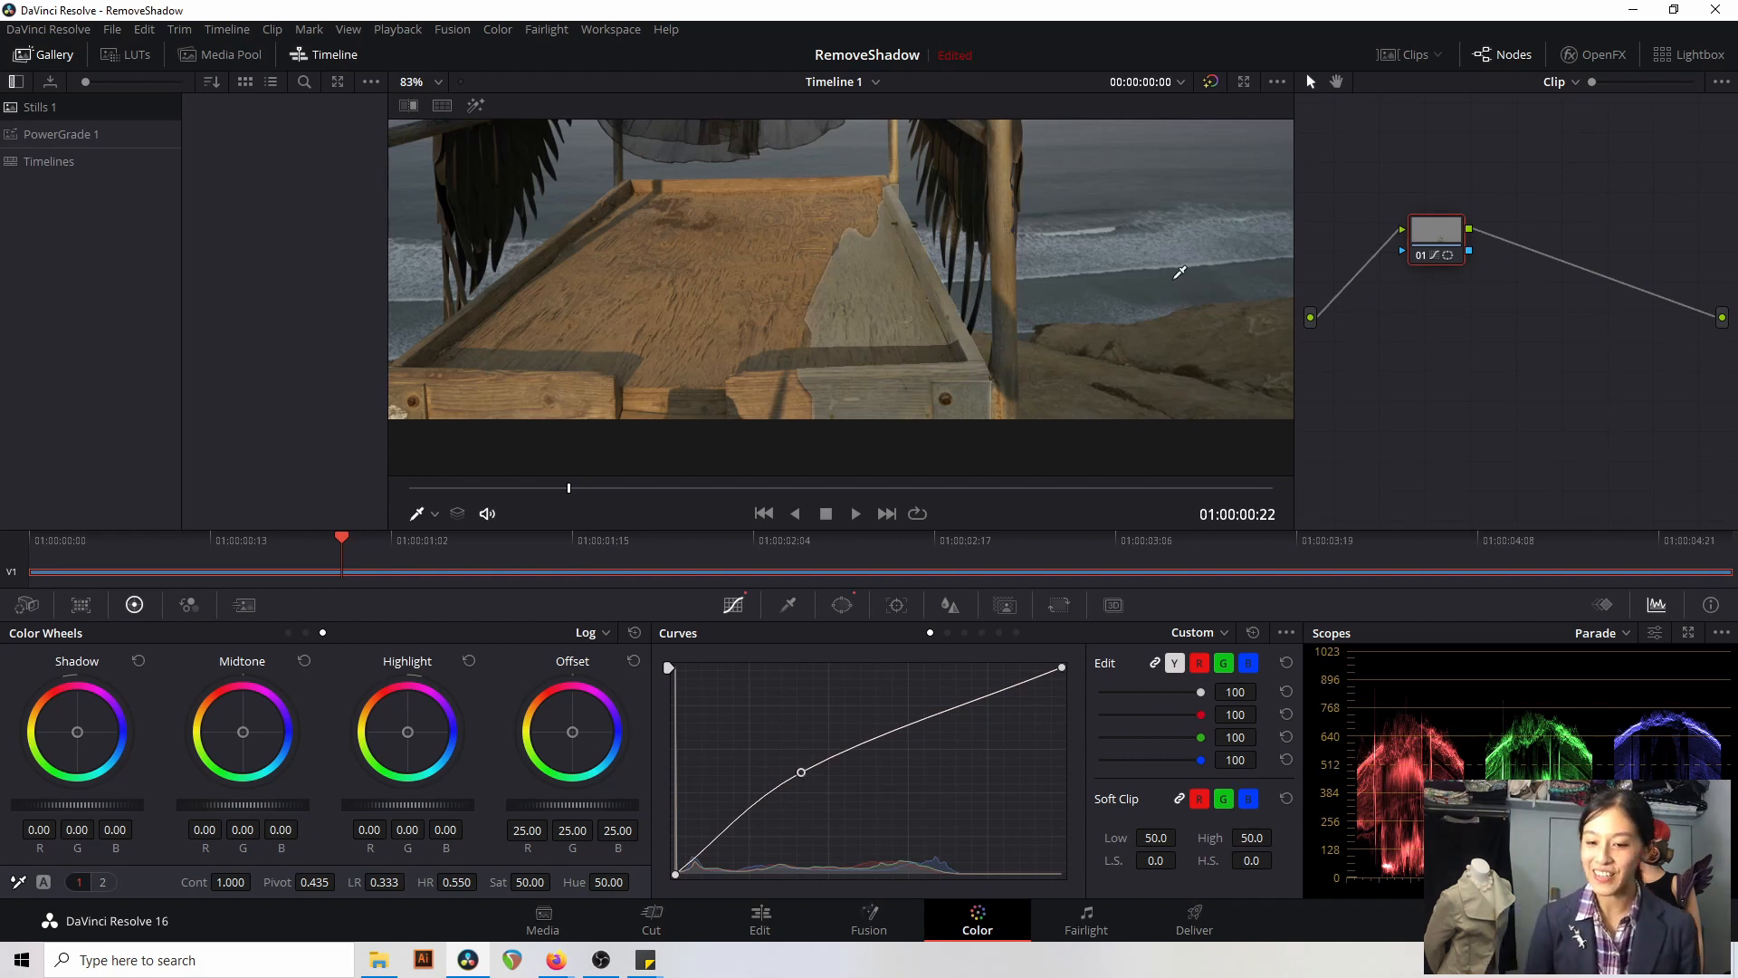
# - Move the masked node aside and add a serial node after it
pyautogui.moveTo(1429, 228); pyautogui.dragTo(1379, 257)
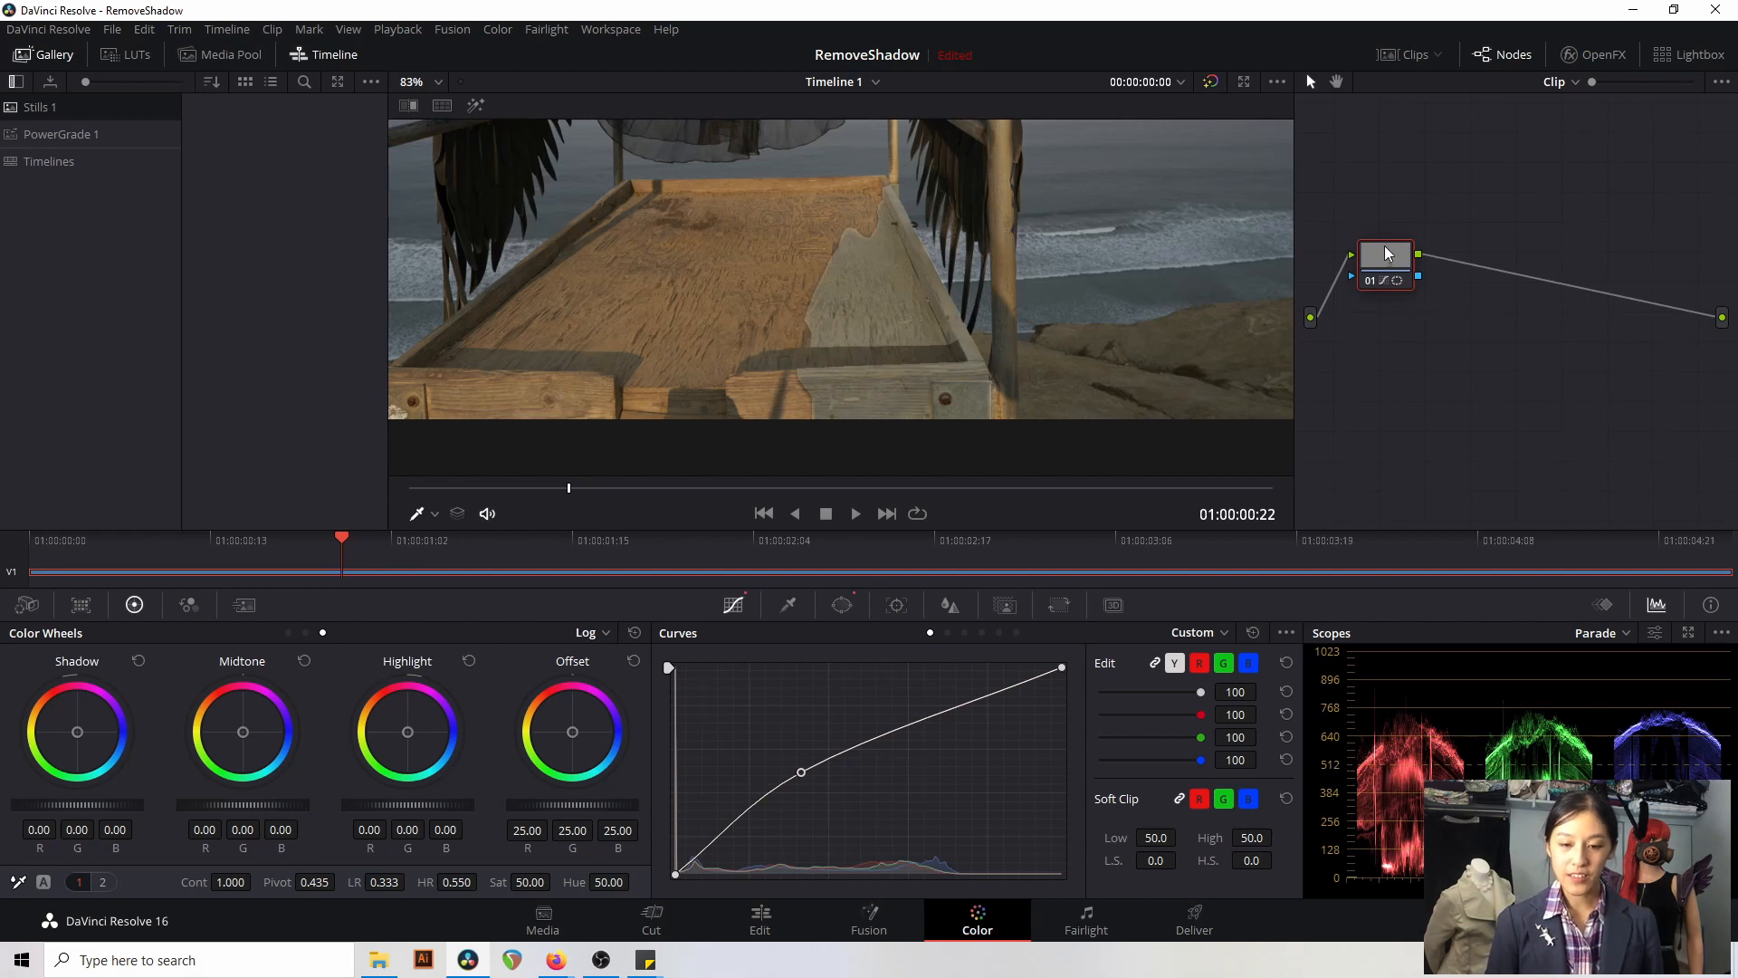
pyautogui.hotkey('alt', 's')
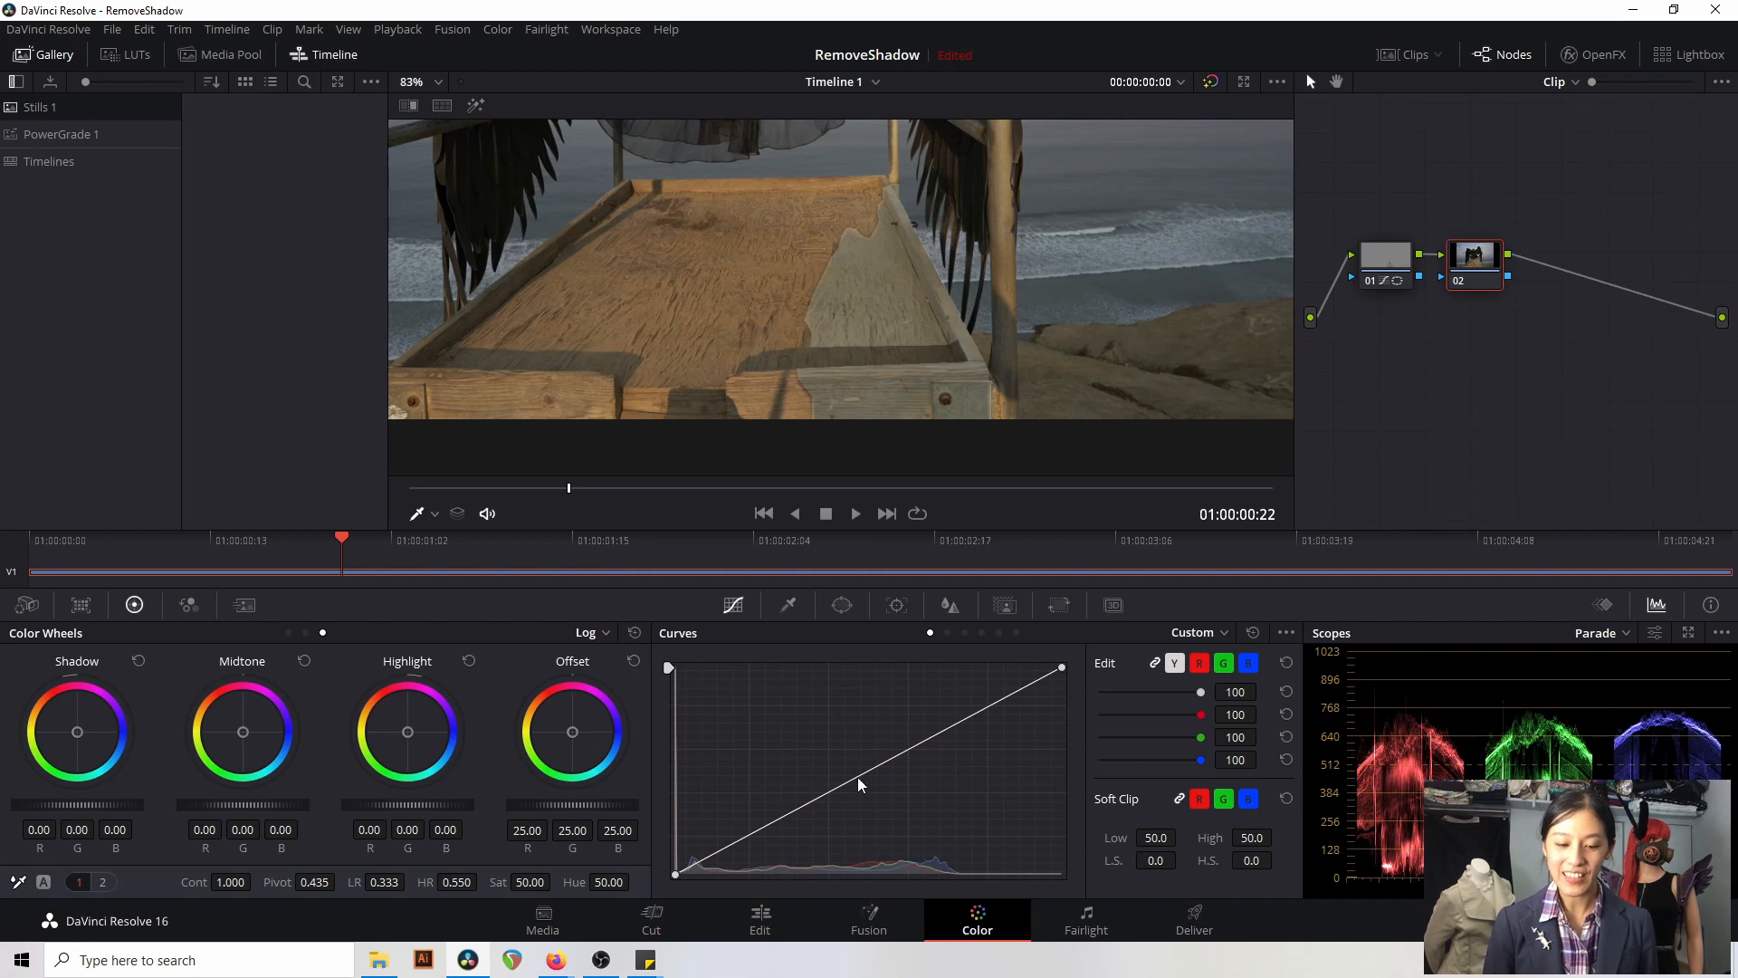
# - Try adding a curve point on the new node and a highlight point on node 01, removing each again
pyautogui.moveTo(857, 777); pyautogui.dragTo(855, 720)
pyautogui.rightClick(857, 724)
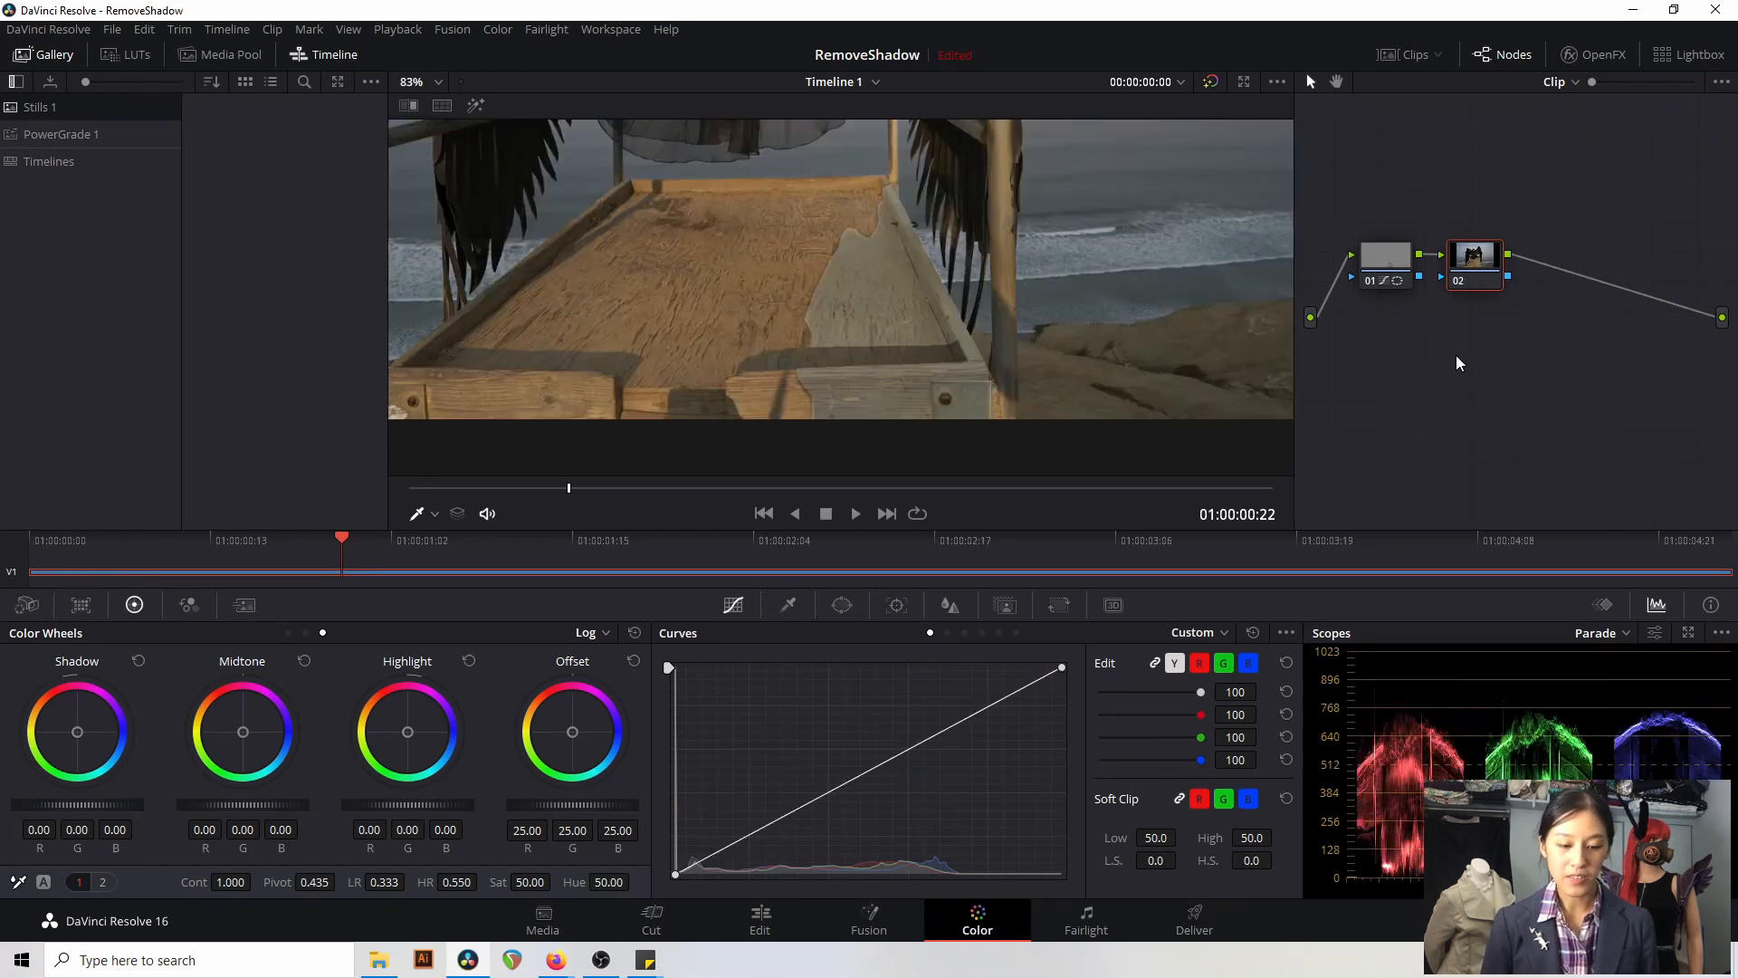
pyautogui.click(1385, 256)
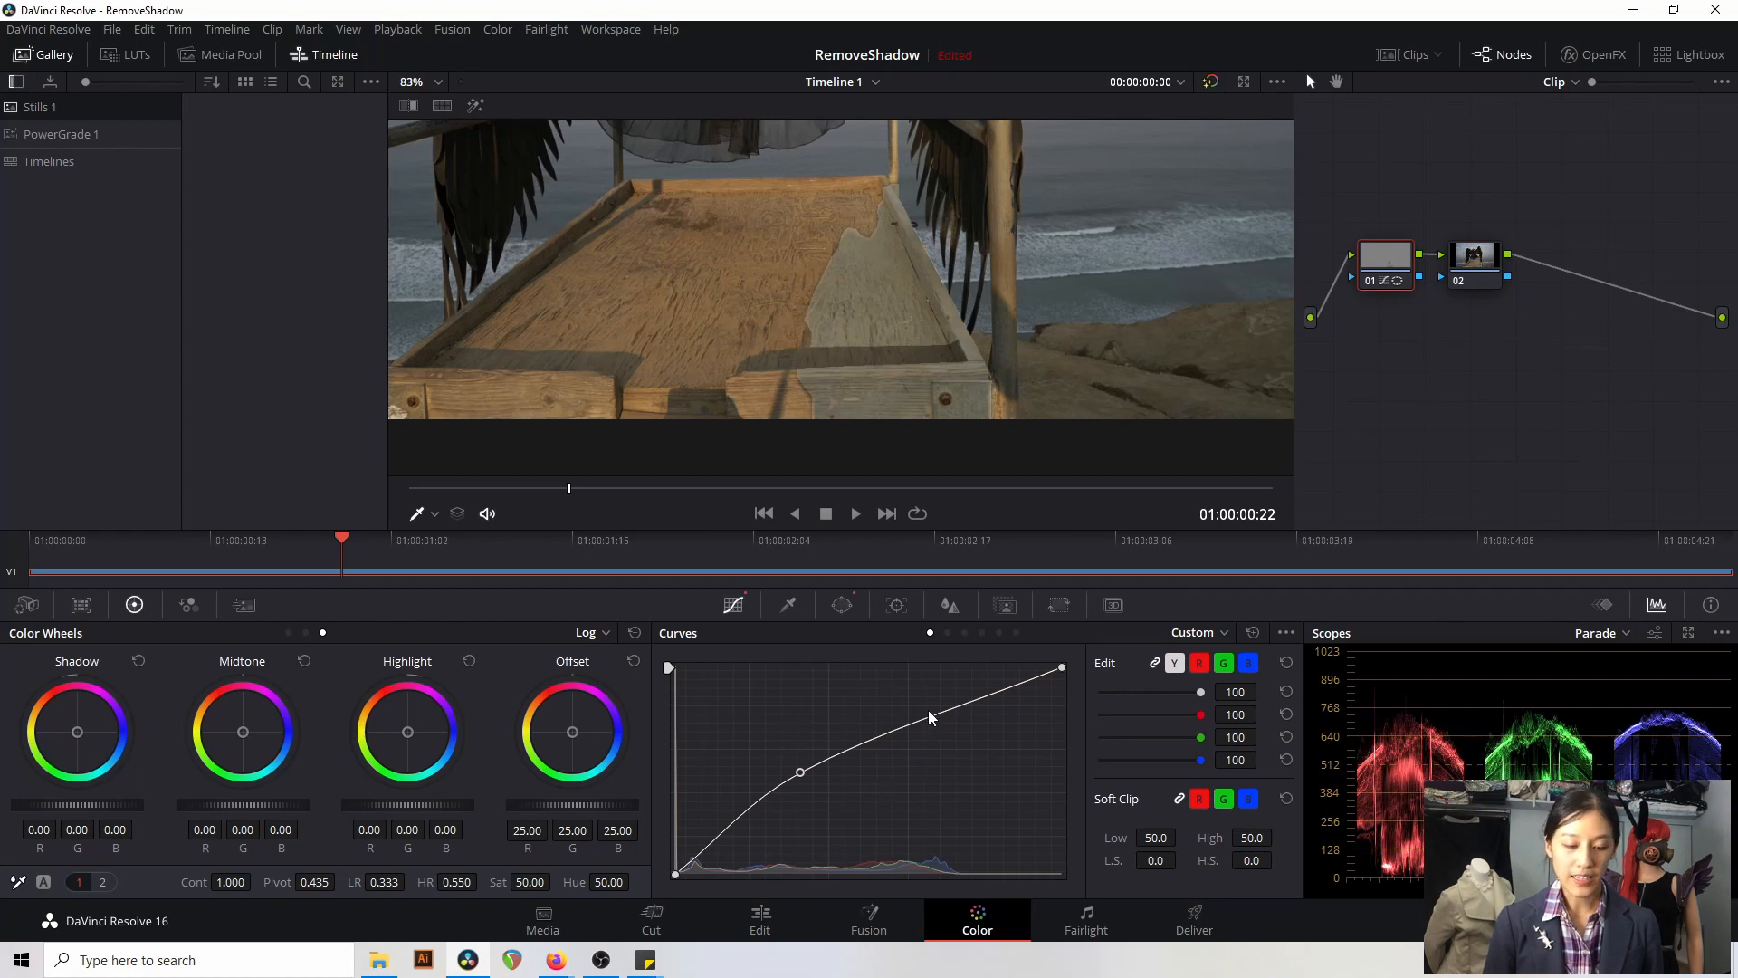
pyautogui.moveTo(929, 713); pyautogui.dragTo(1024, 700)
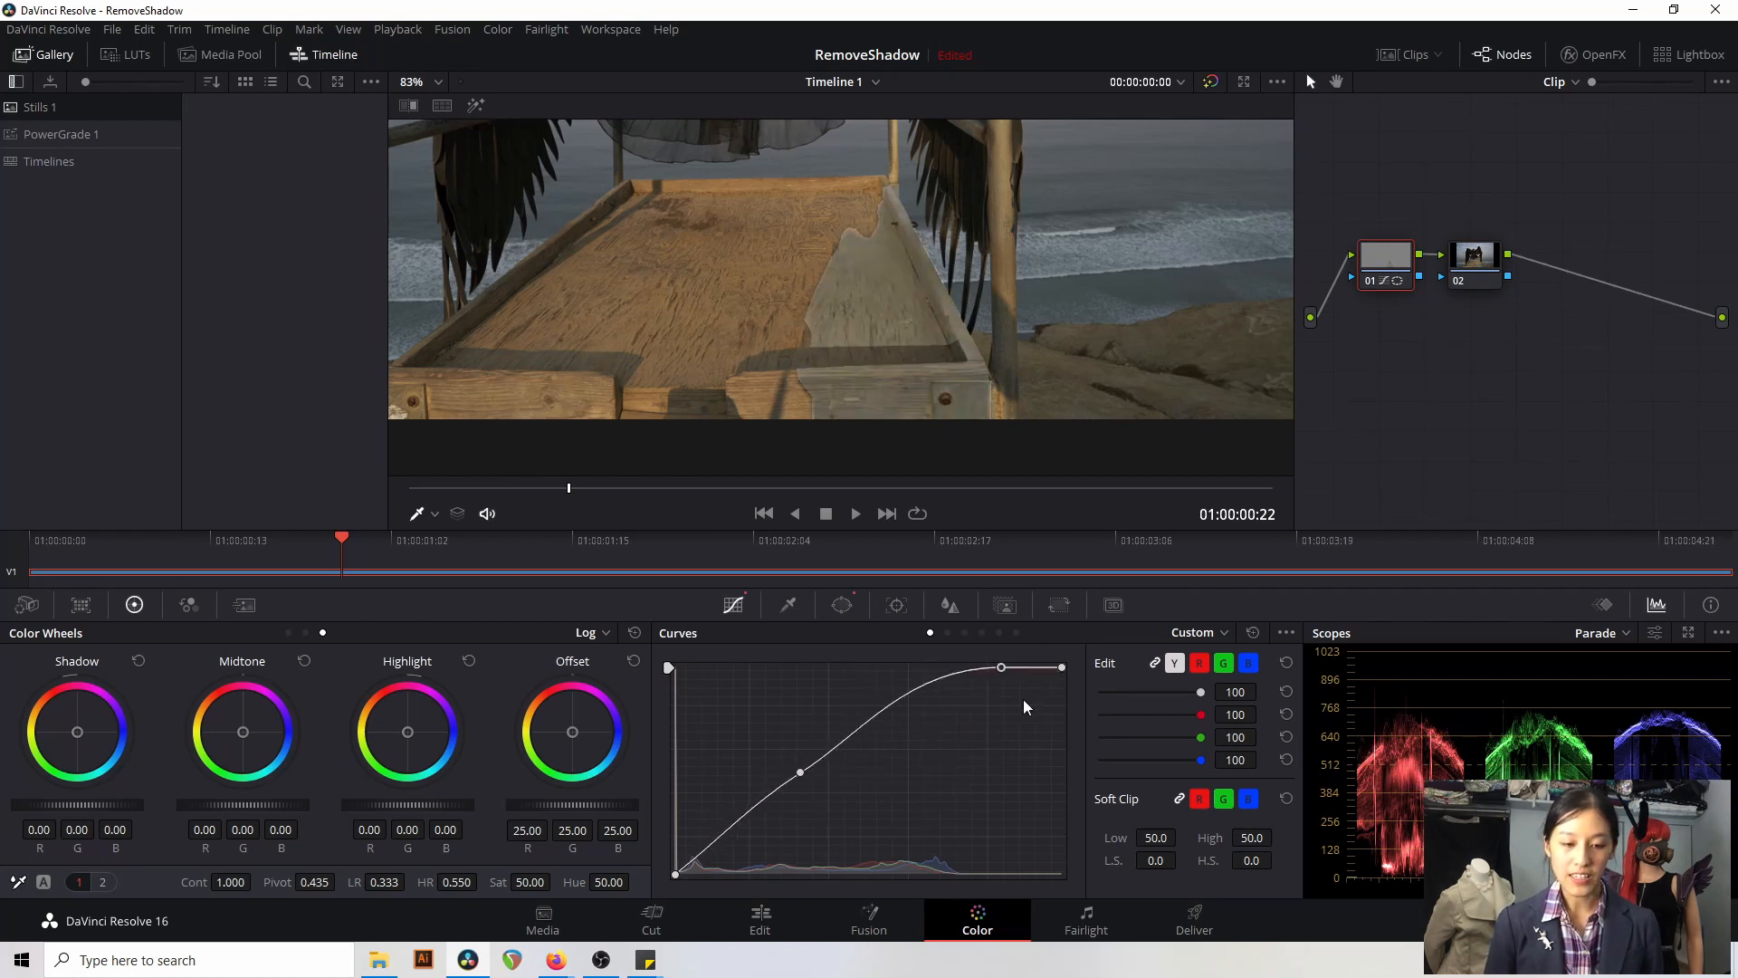
pyautogui.hotkey('ctrl', 'z')
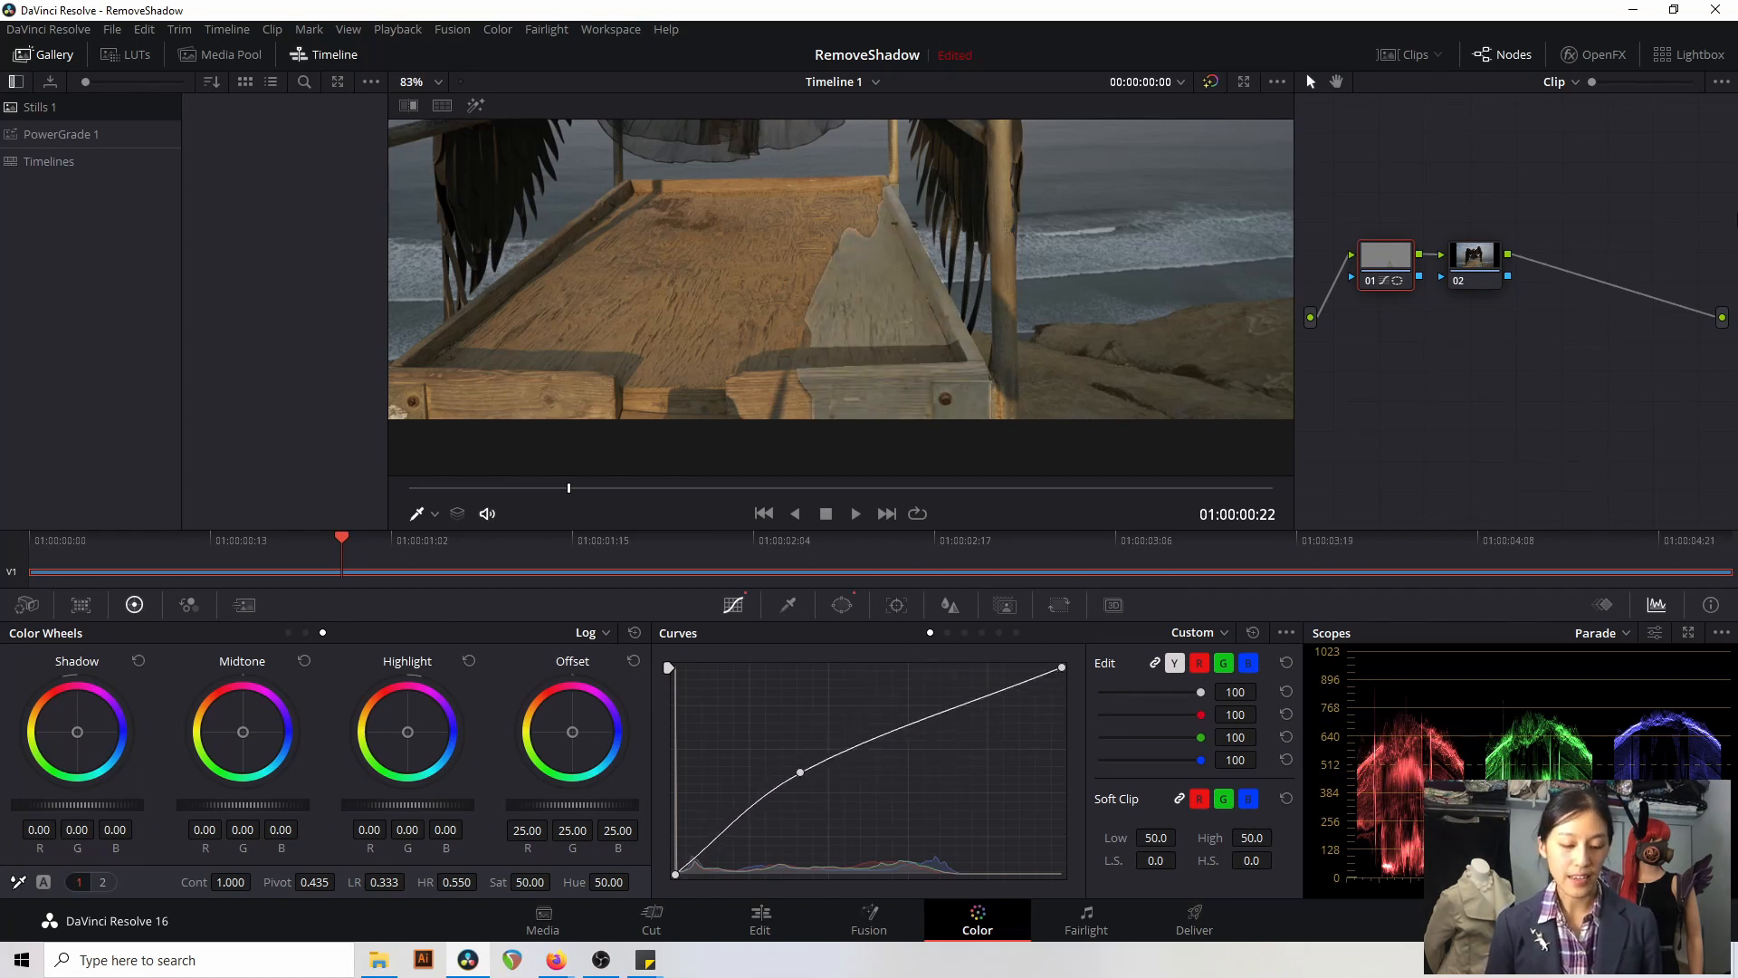
# - Label node 01 "shadow" and set the saturation of node 02 to 0
pyautogui.click(1482, 263)
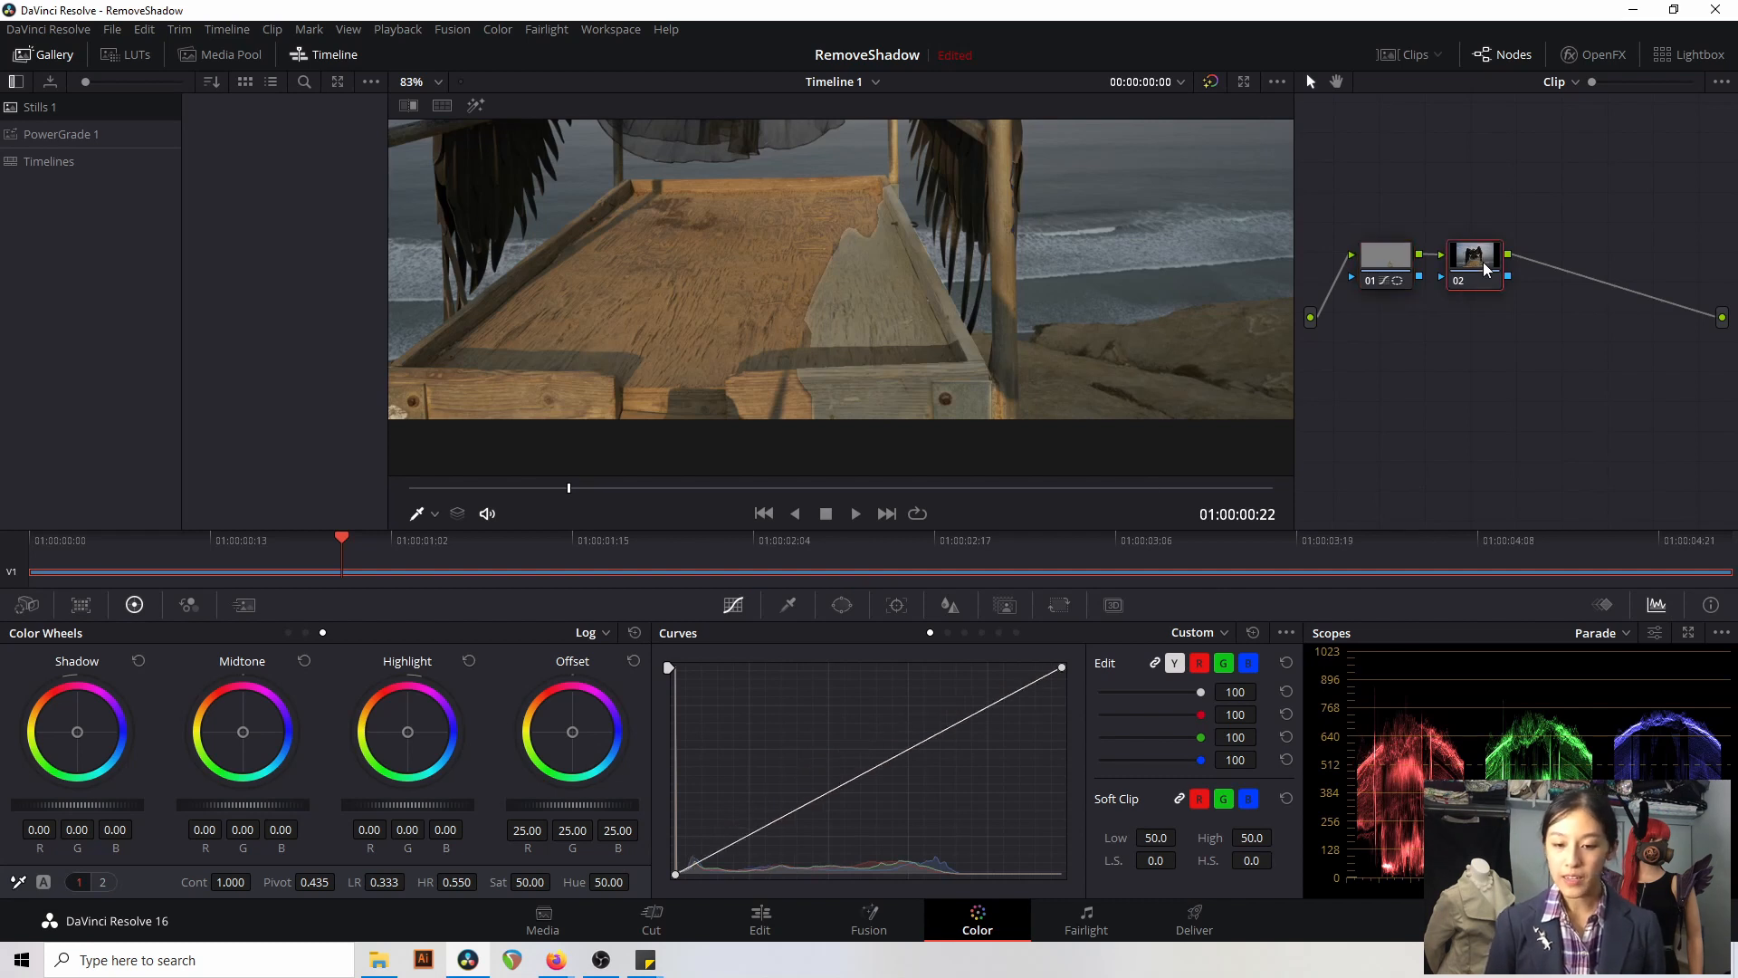
pyautogui.rightClick(1383, 252)
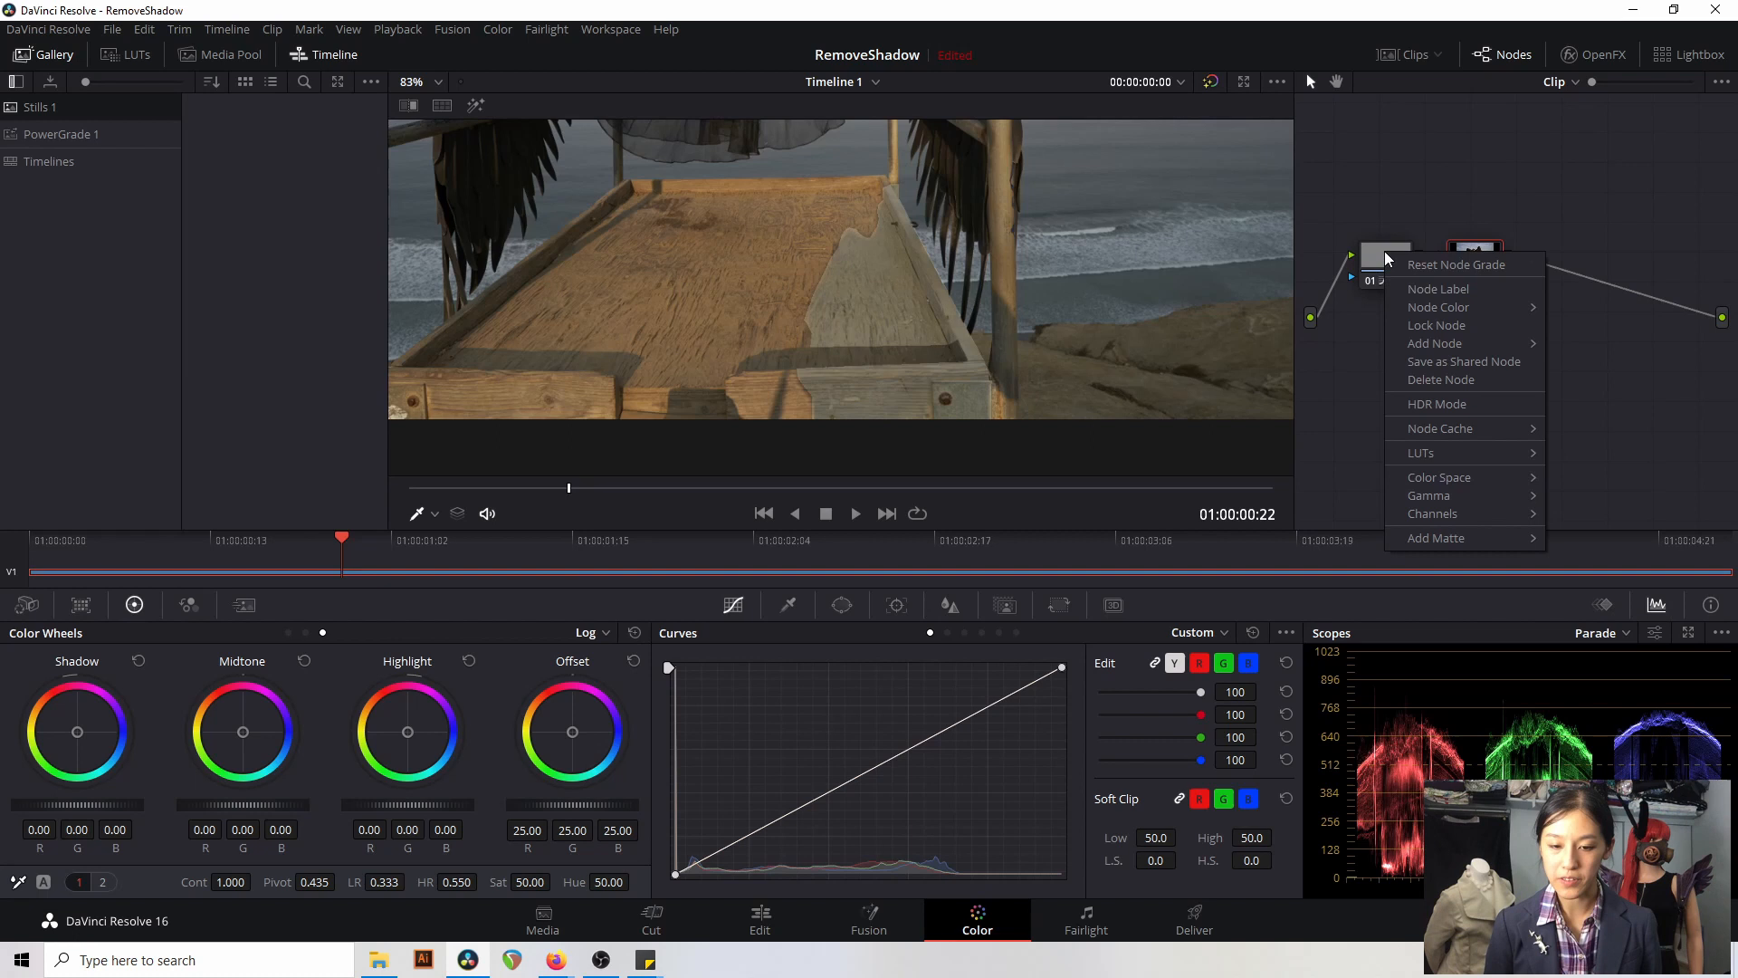
pyautogui.click(1432, 288)
pyautogui.write('shadow')
pyautogui.press('Return')
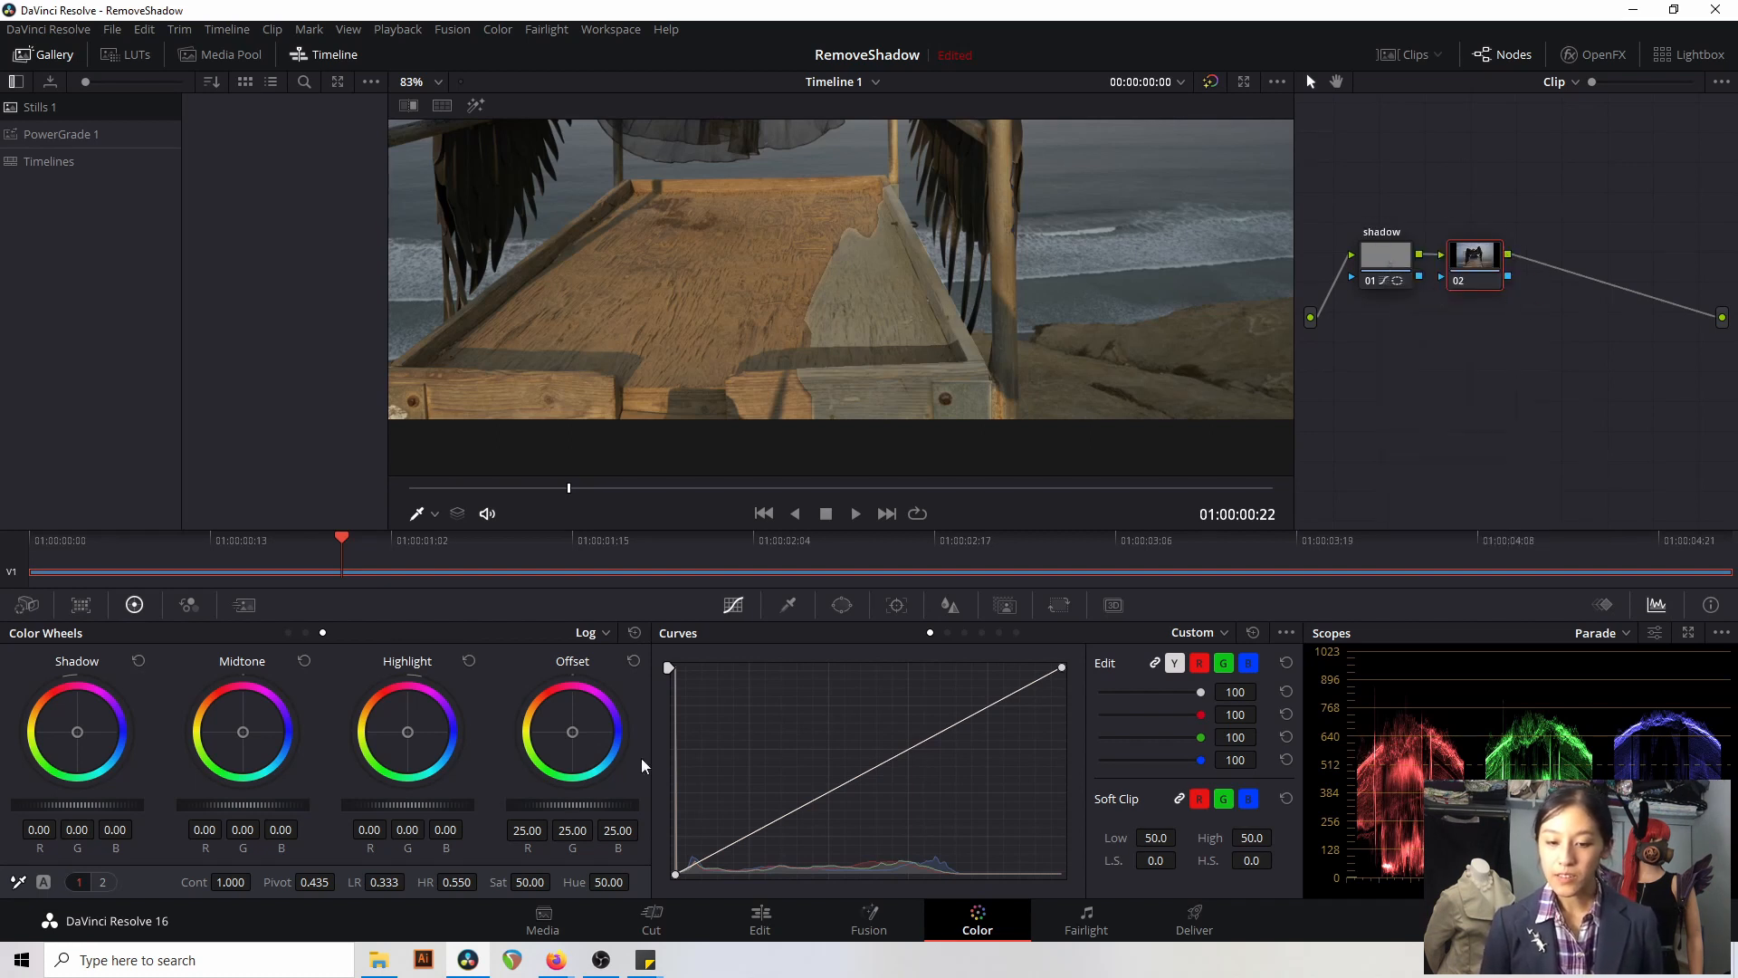
pyautogui.moveTo(527, 881); pyautogui.dragTo(536, 881)
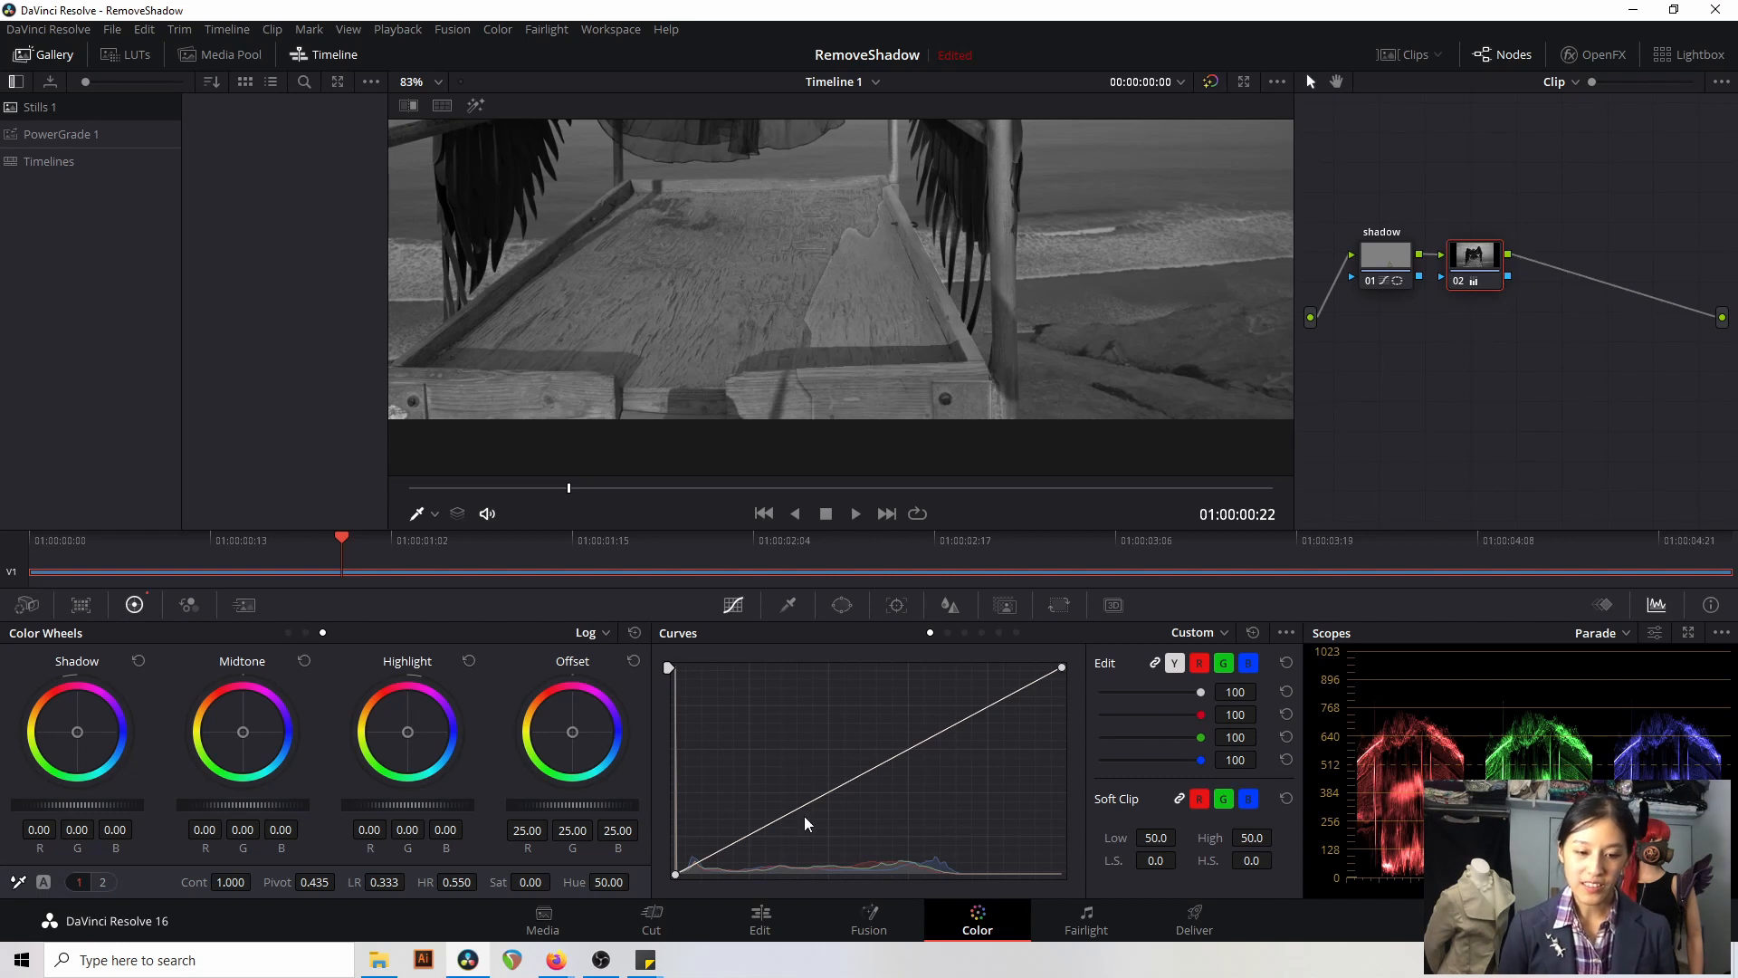
# - Reposition the shadow node's curve point in the midtones to match the masked area's brightness to the surrounding ramp
pyautogui.click(1406, 272)
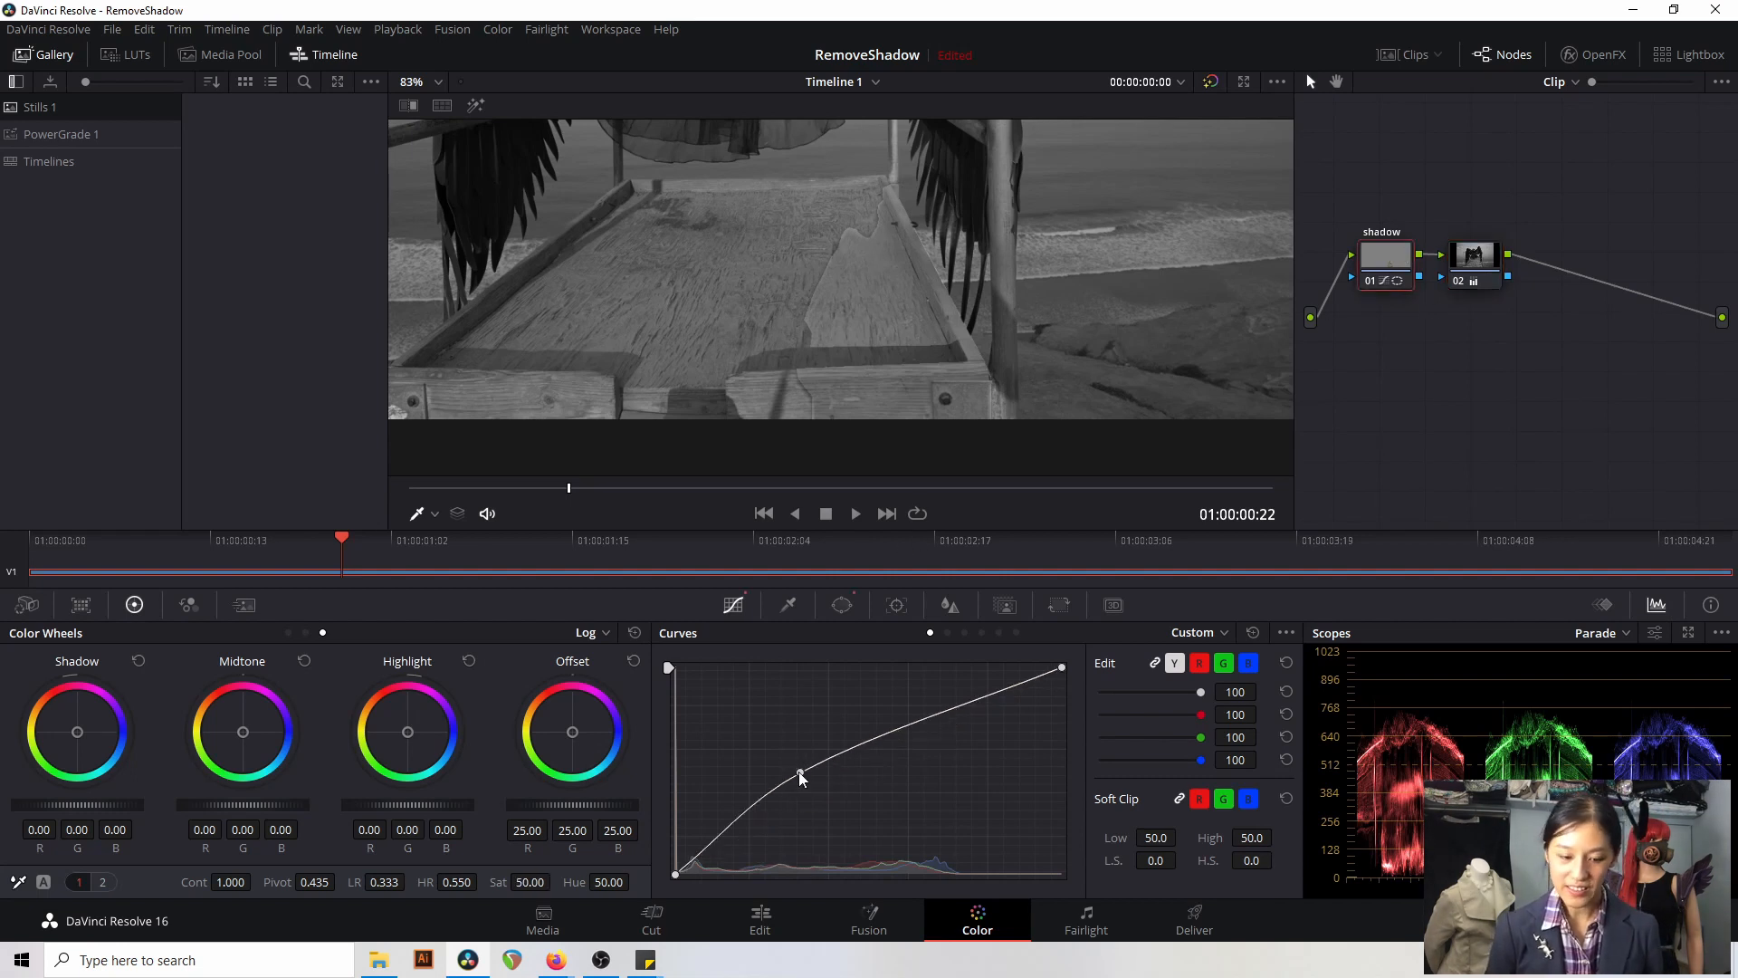
pyautogui.moveTo(800, 775); pyautogui.dragTo(769, 790)
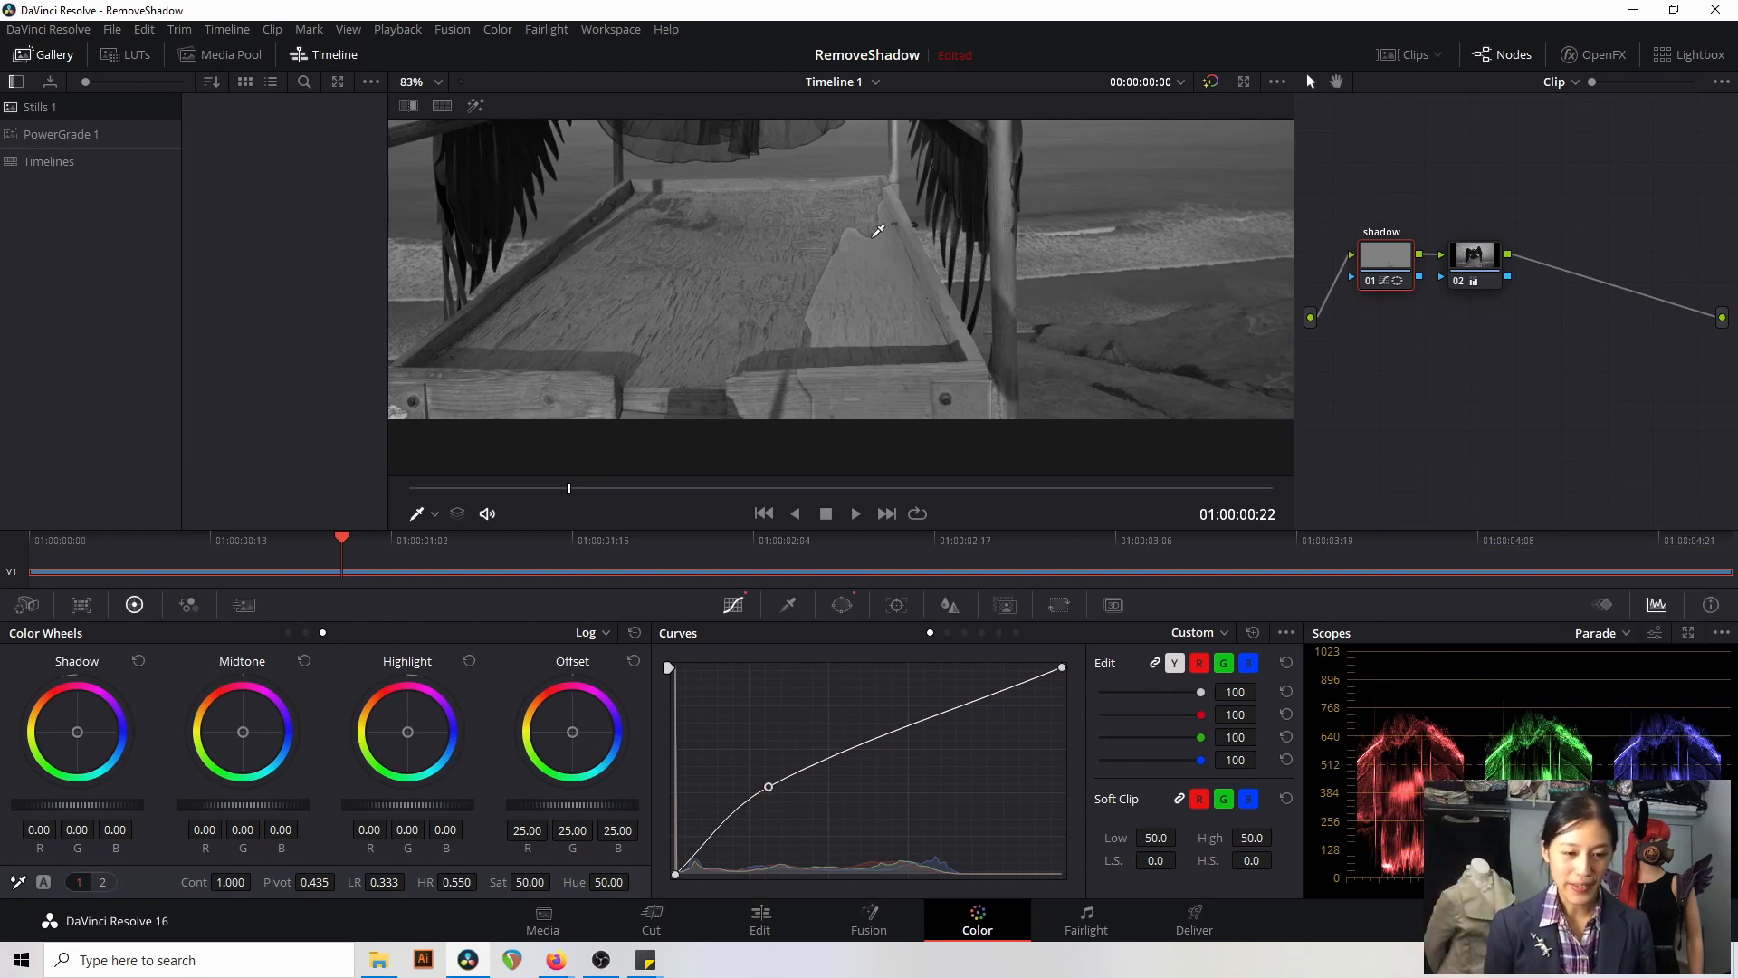
pyautogui.scroll(-5, 880, 353)
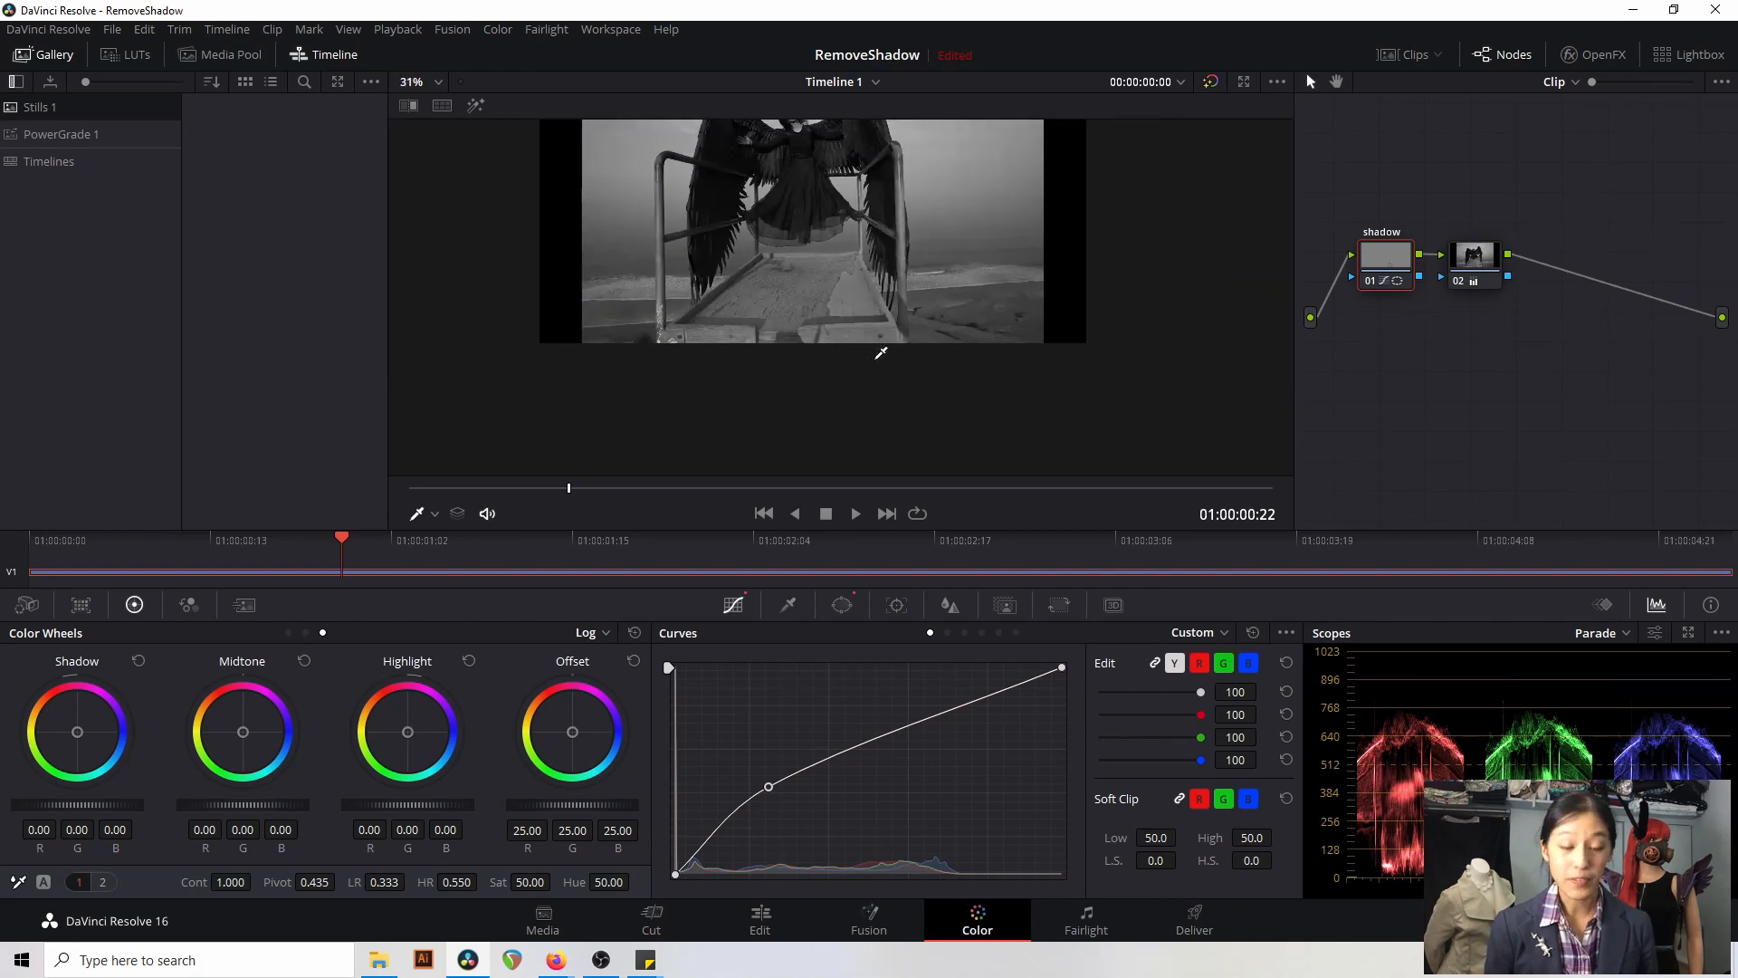
pyautogui.scroll(2, 881, 353)
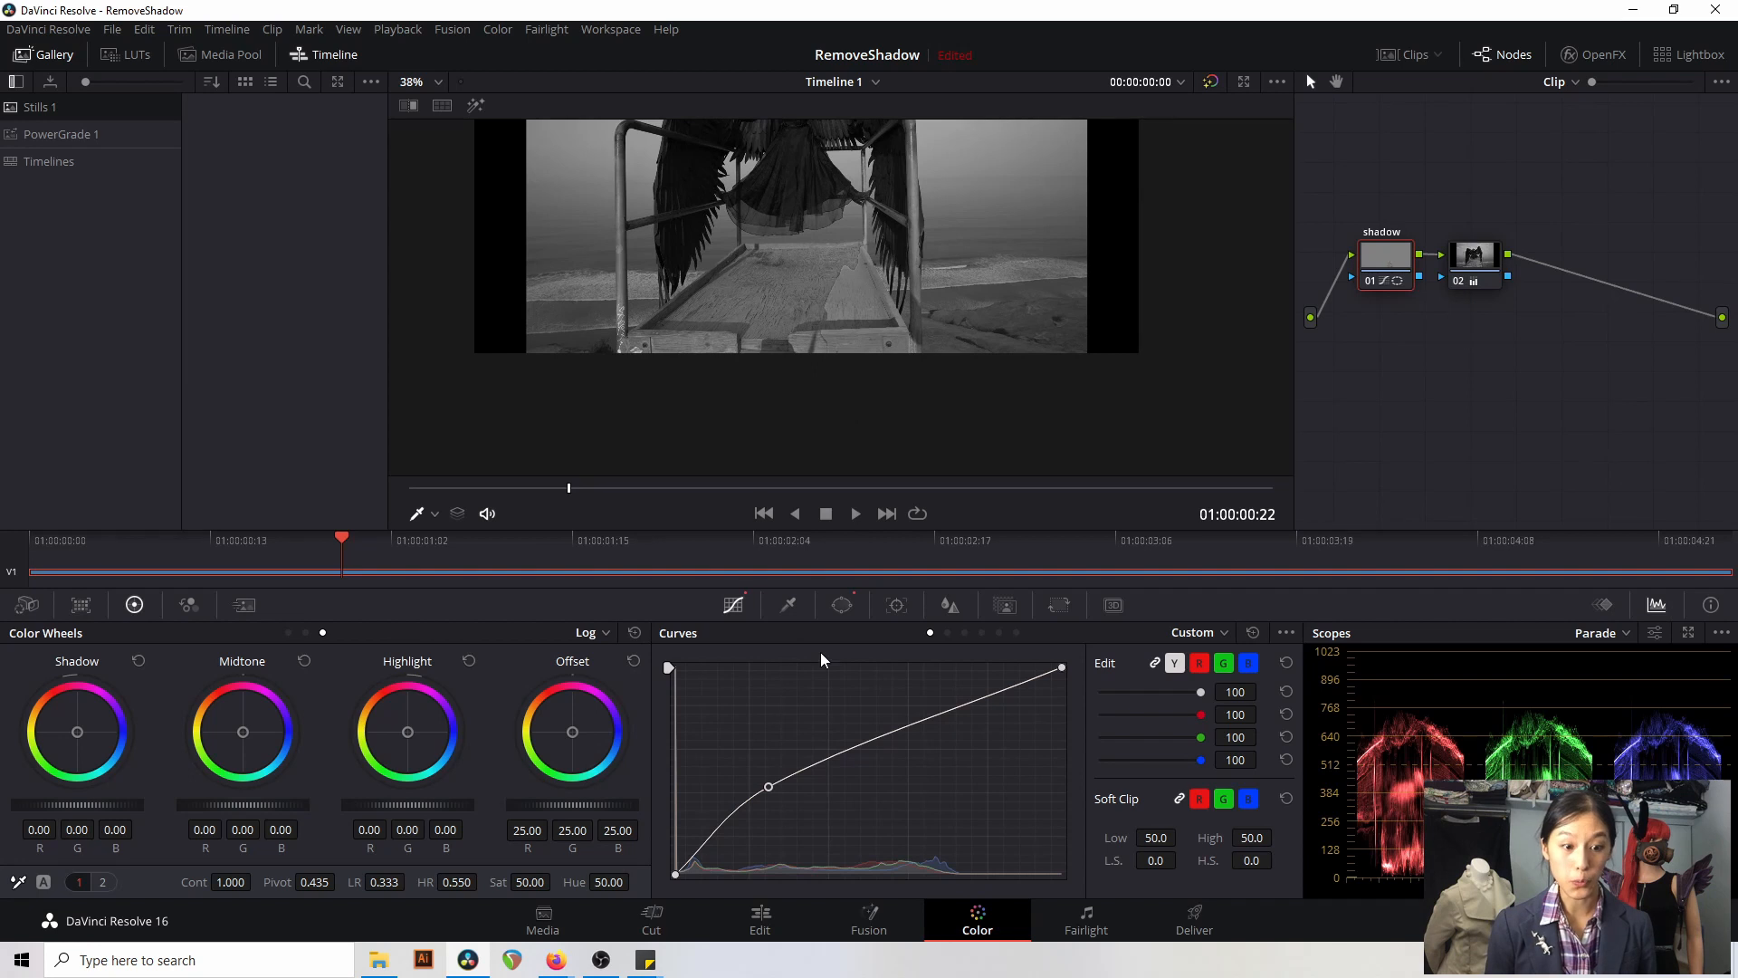
pyautogui.scroll(4, 886, 246)
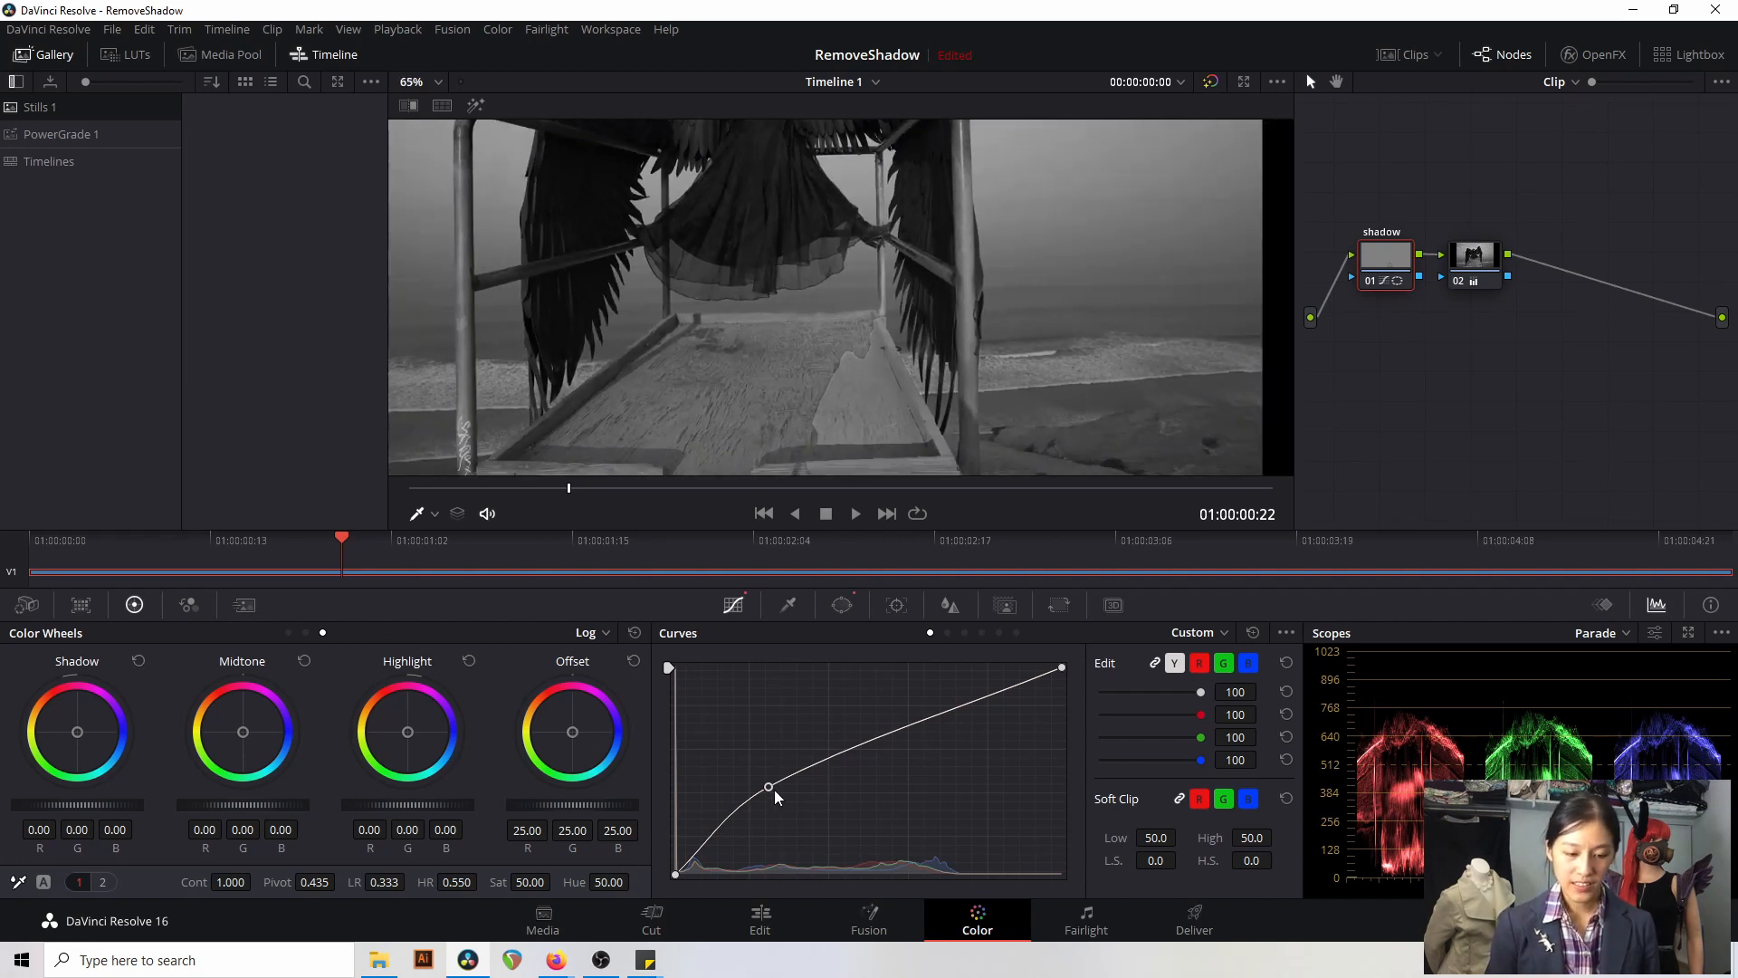
pyautogui.moveTo(774, 790); pyautogui.dragTo(867, 741)
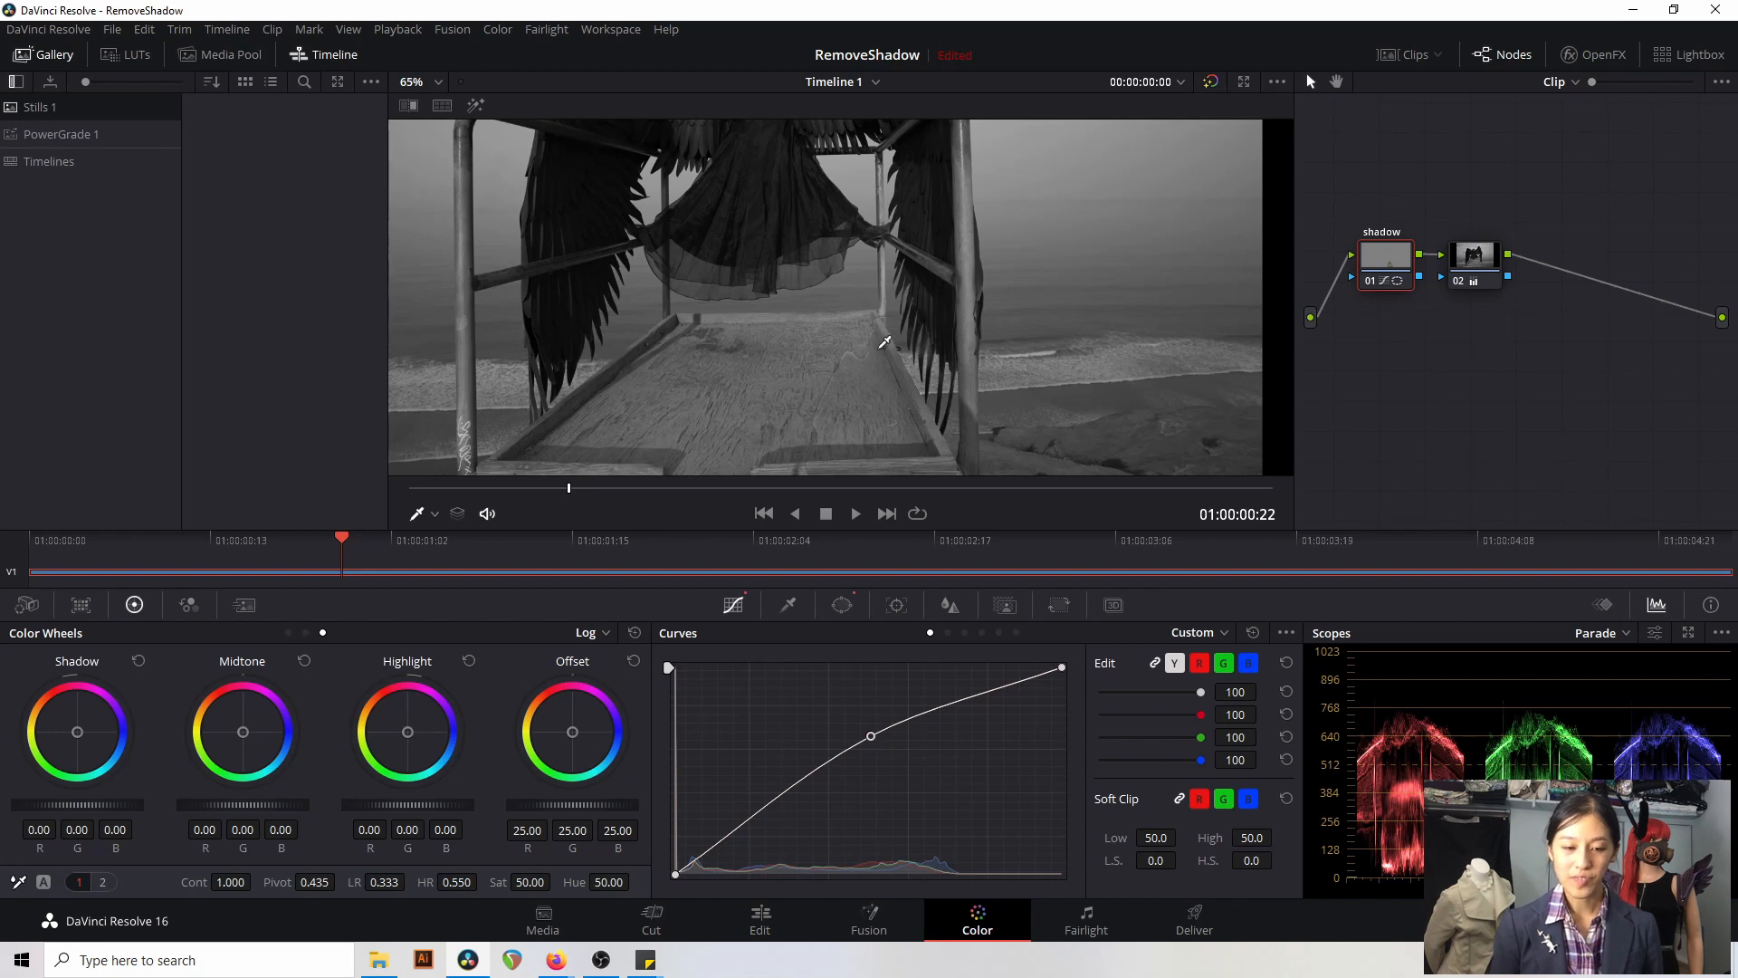
# - Examine the mask edge on the black-and-white ramp up close and in the full-screen picture
pyautogui.scroll(3, 928, 391)
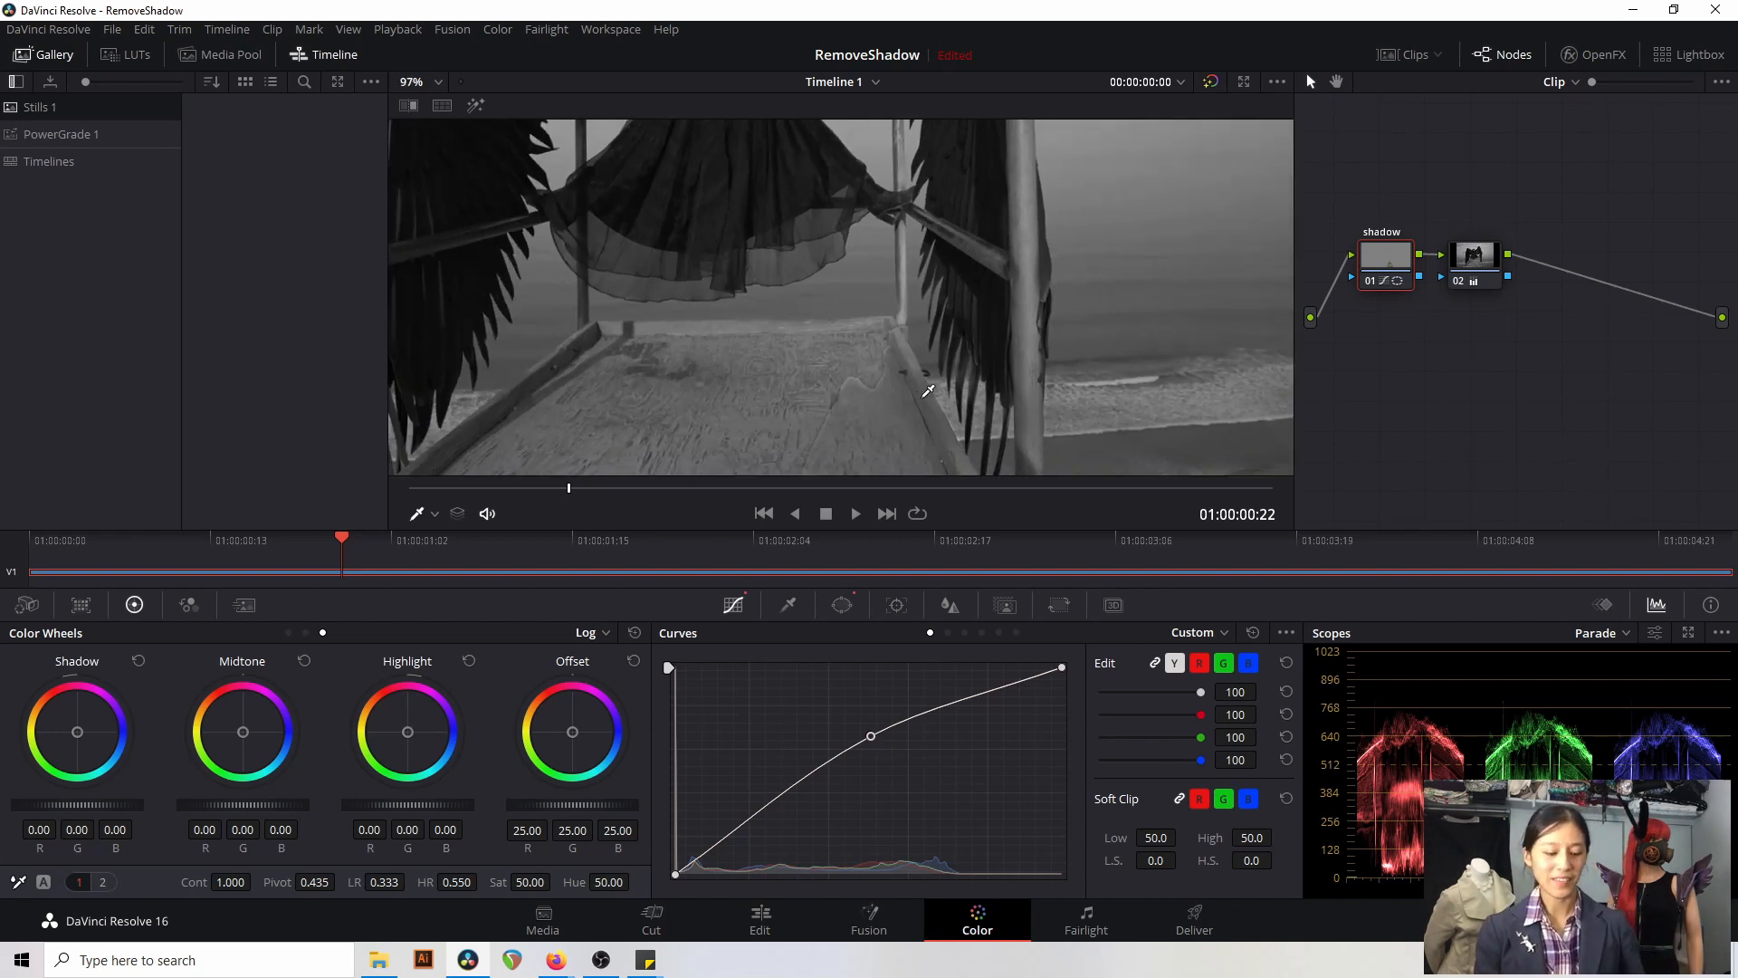
pyautogui.scroll(-3, 922, 397)
pyautogui.hotkey('ctrl', 'f')
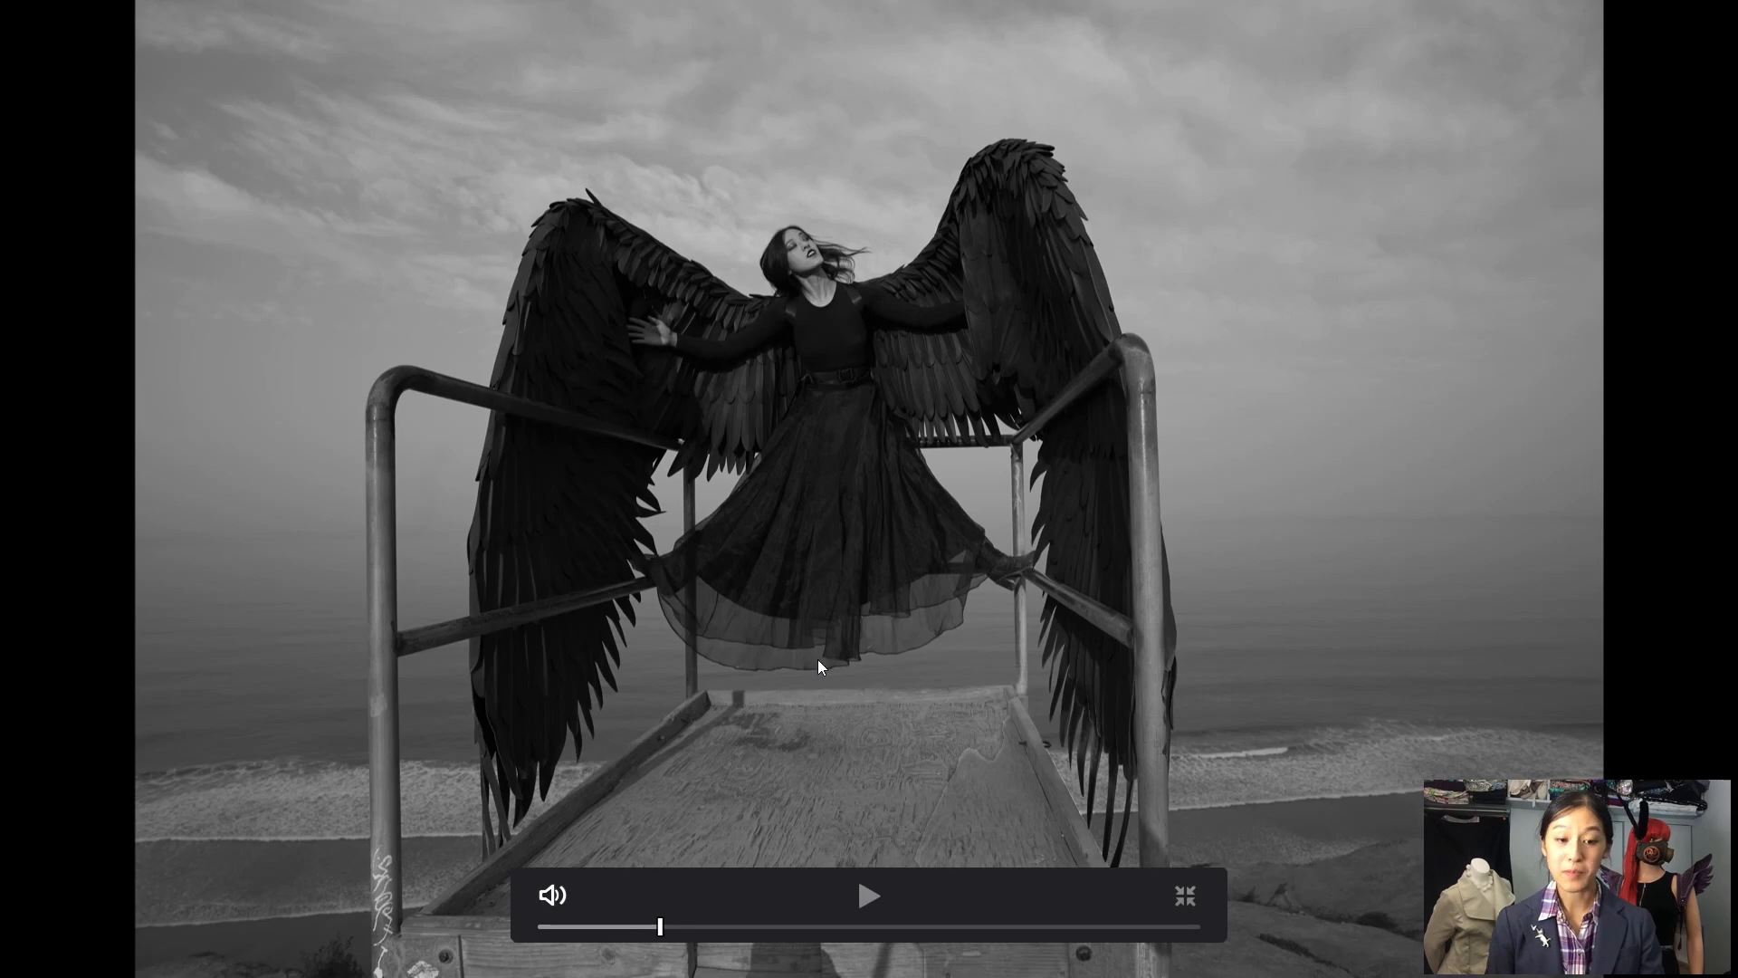
pyautogui.press('Escape')
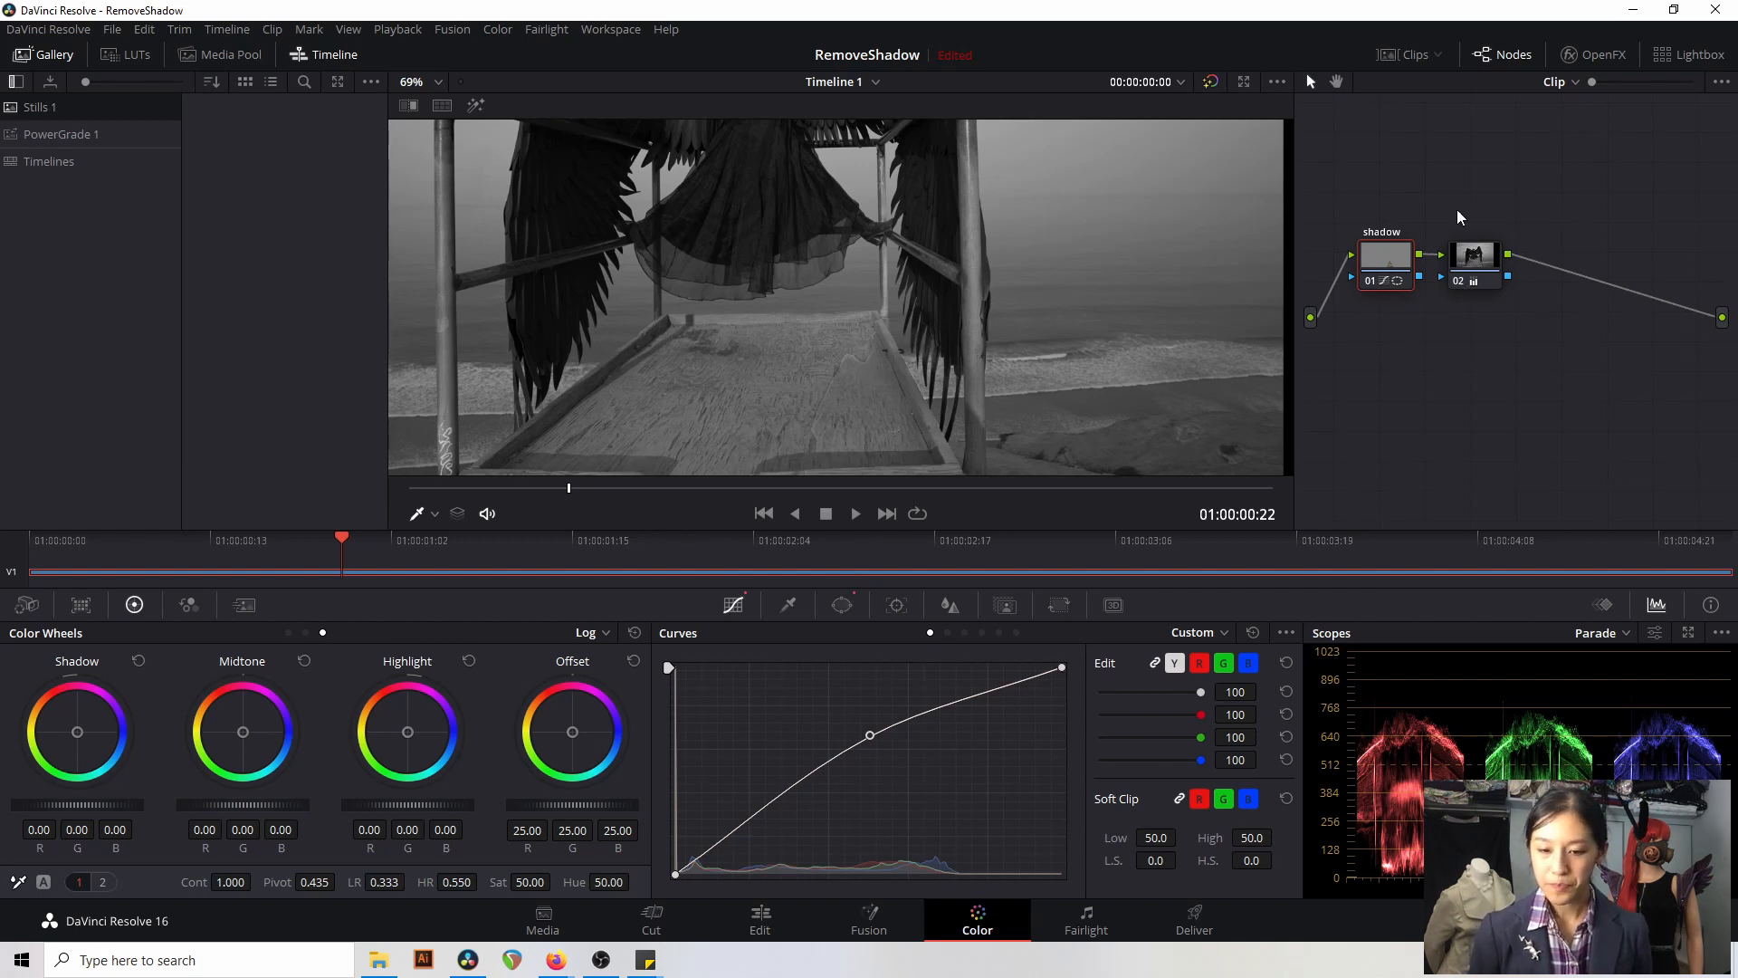
# - Restore the picture's color by setting the saturation of node 02 to 50
pyautogui.click(1477, 254)
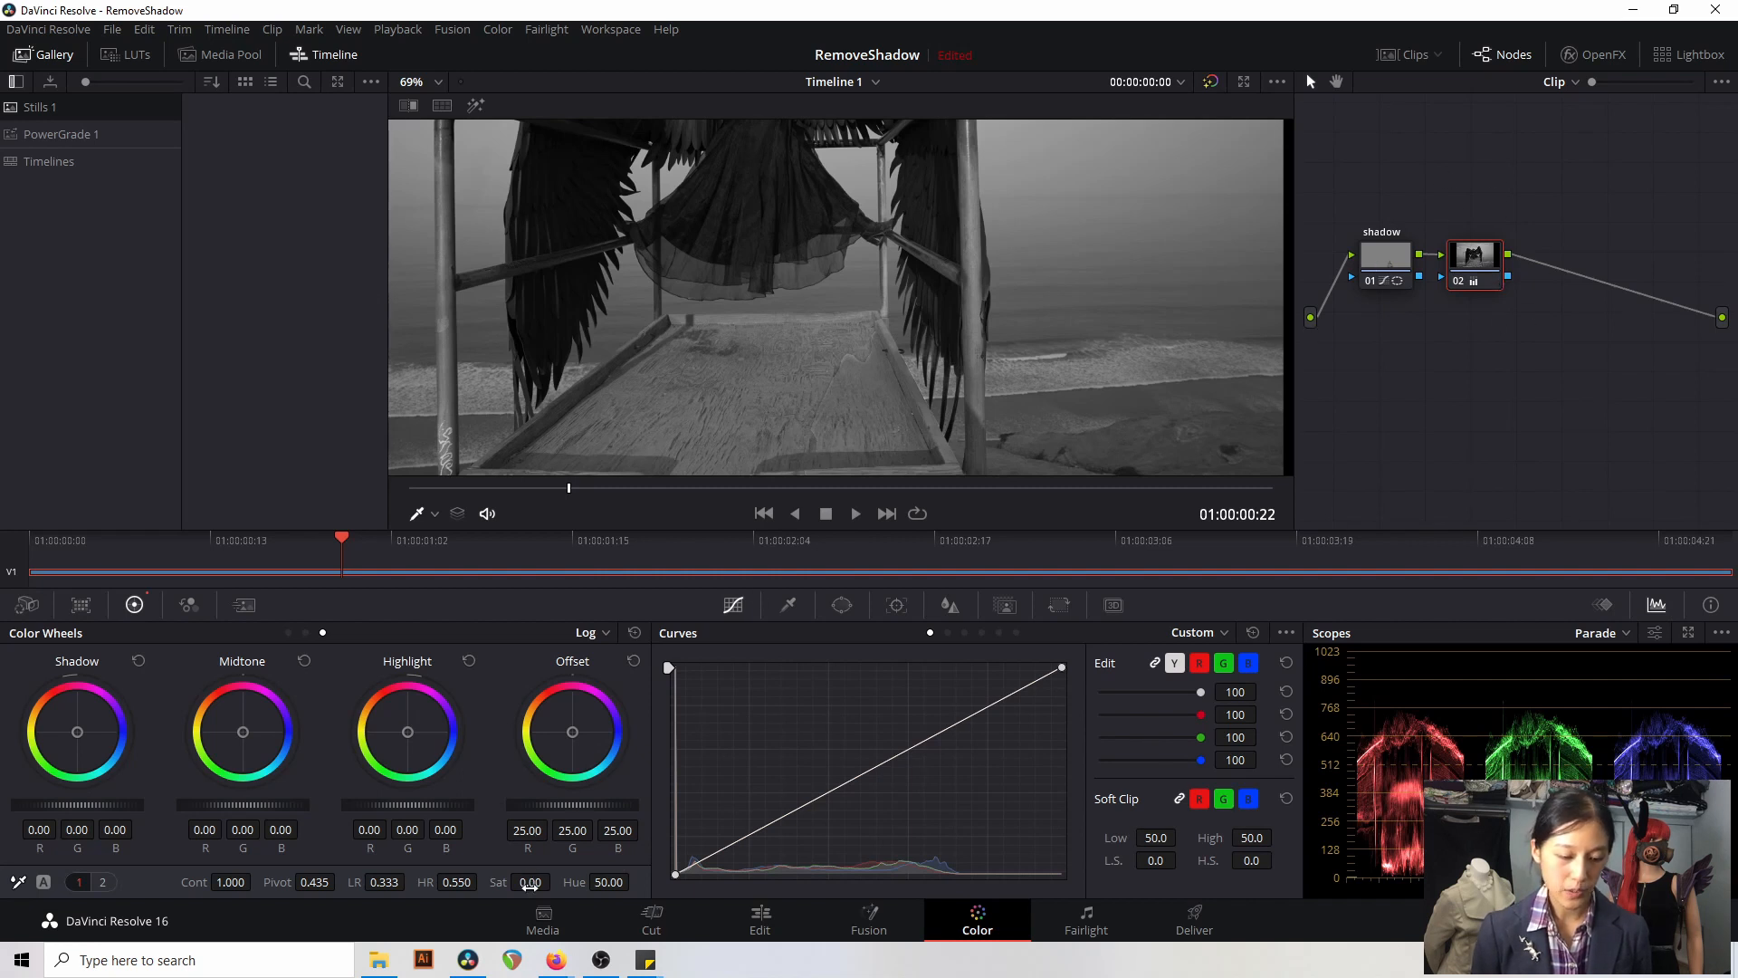
pyautogui.click(529, 881)
pyautogui.write('50')
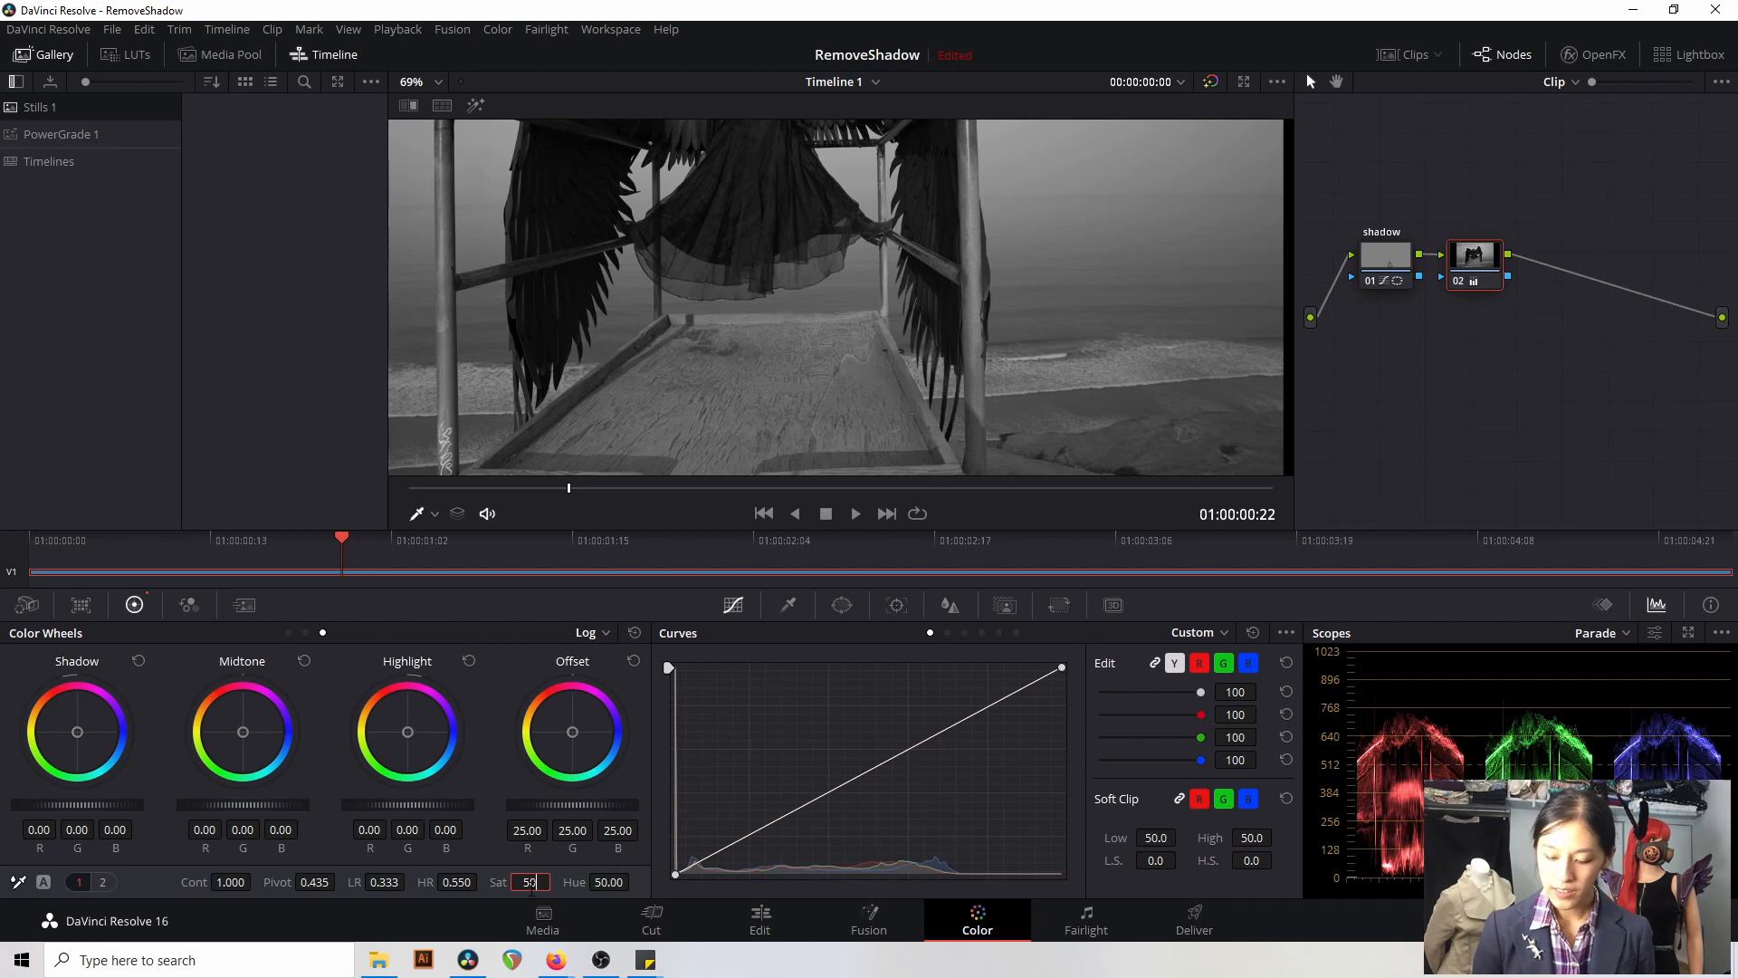
pyautogui.press('Return')
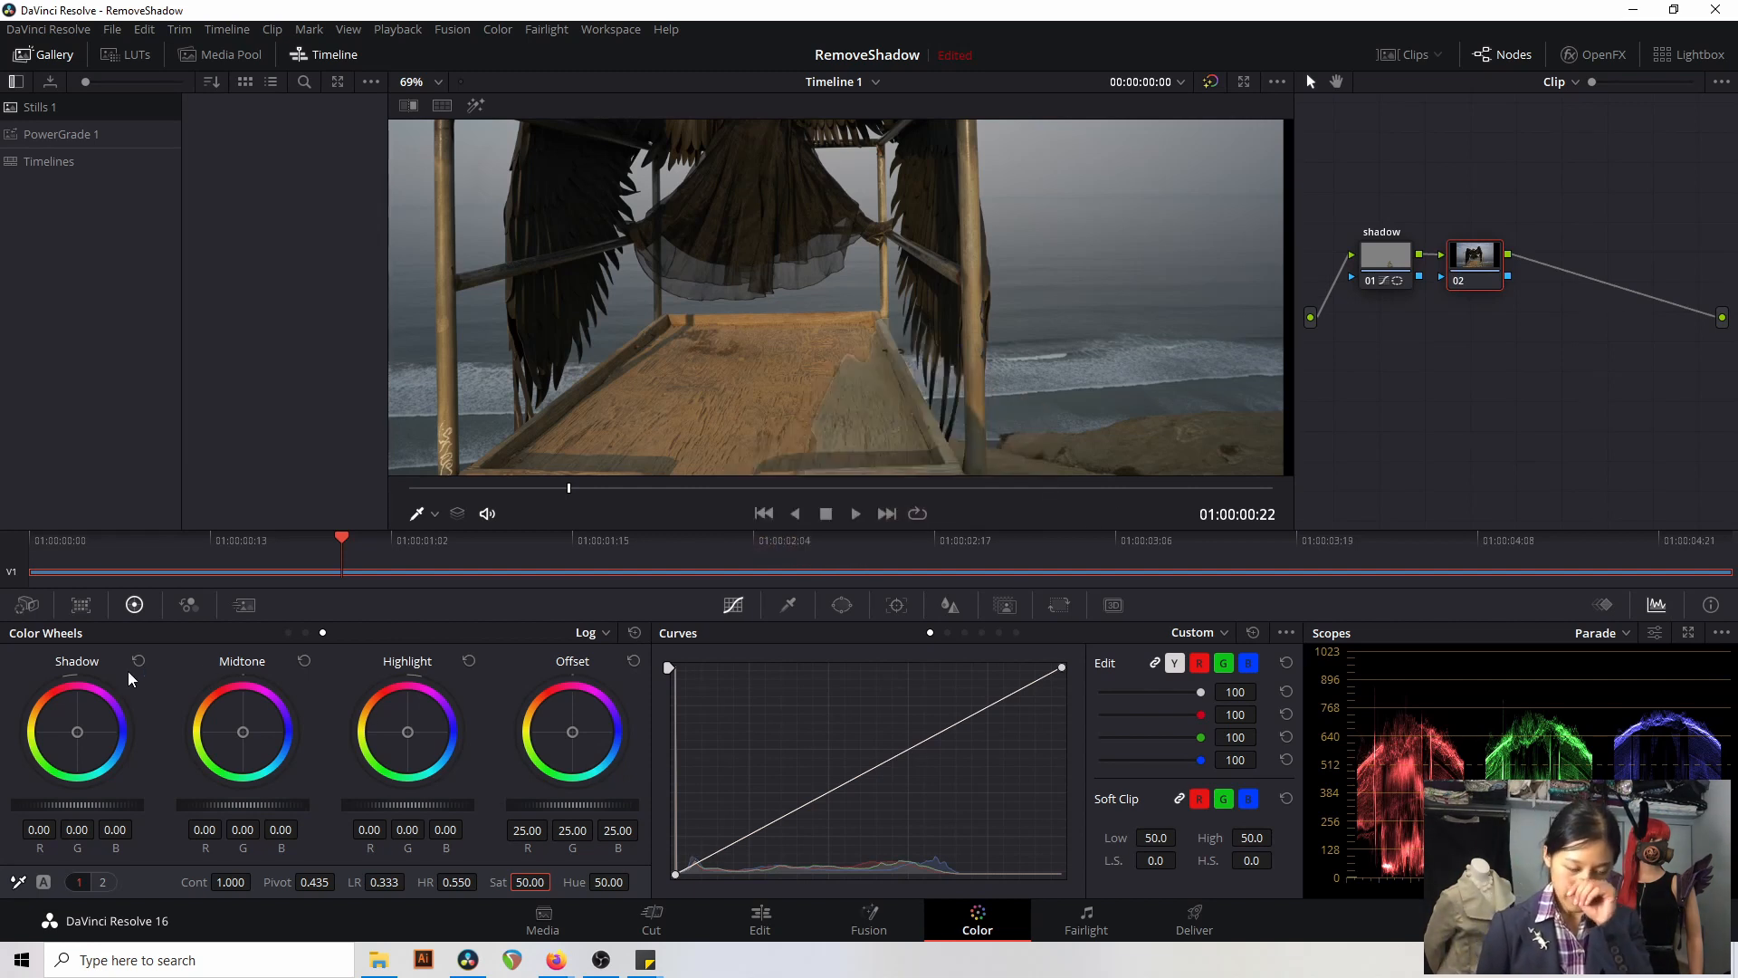
pyautogui.click(572, 731)
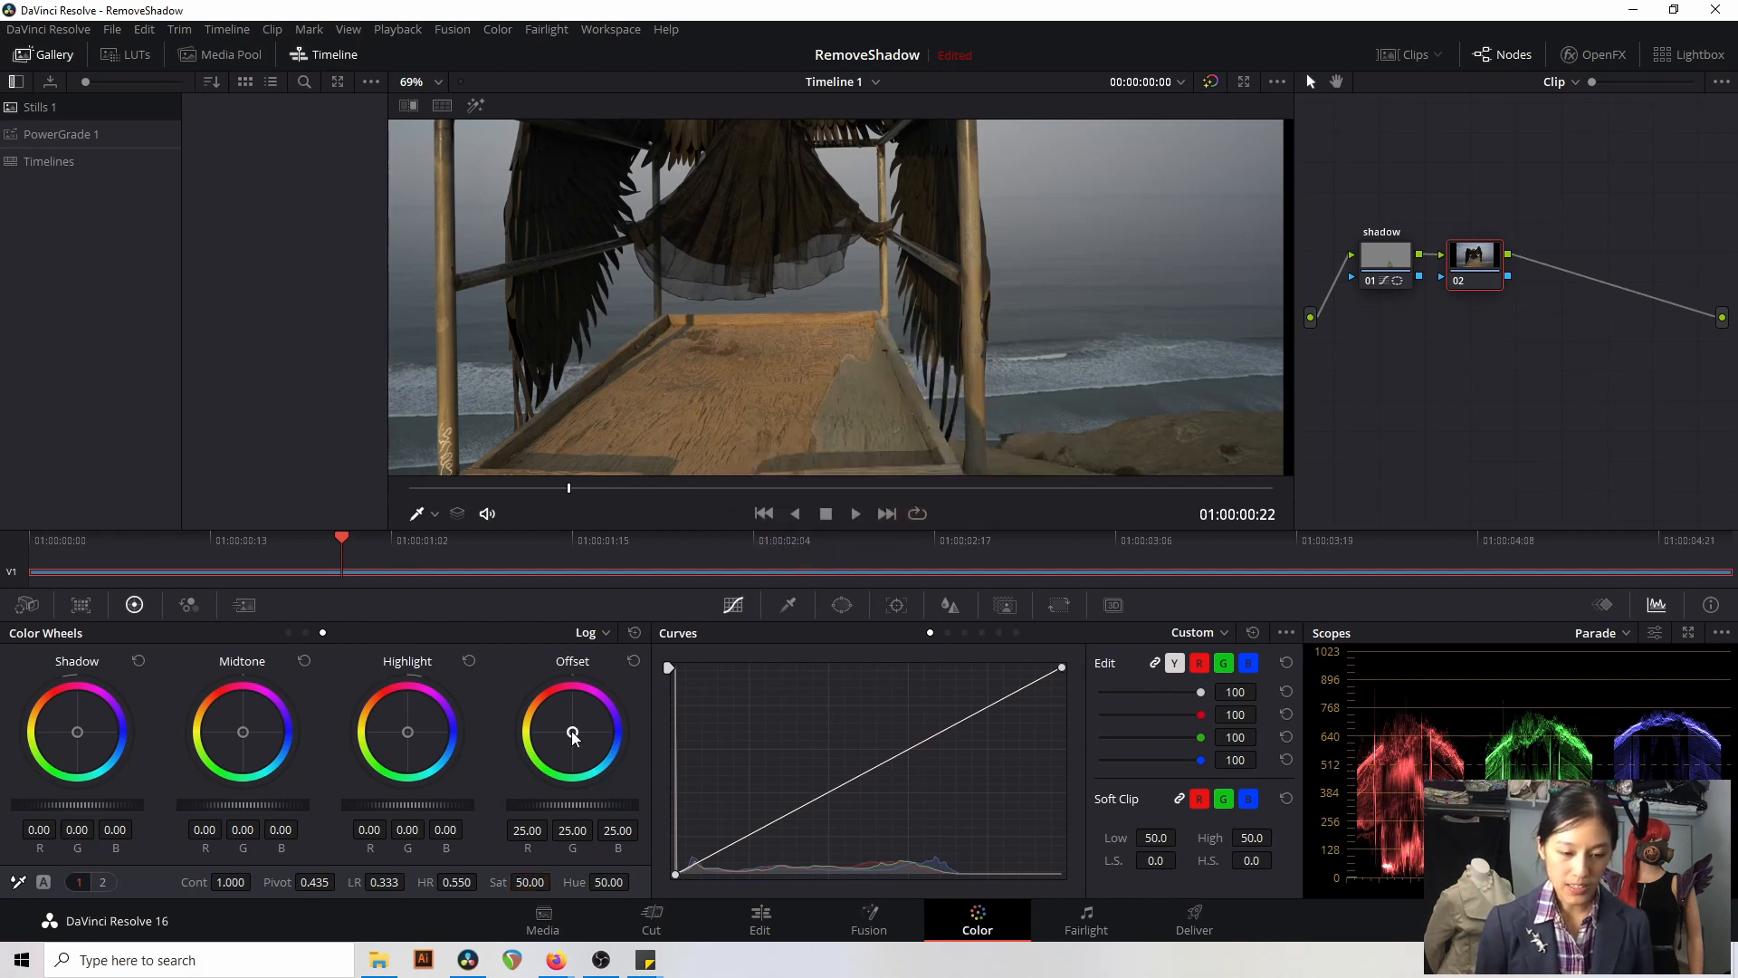
pyautogui.moveTo(572, 735); pyautogui.dragTo(559, 733)
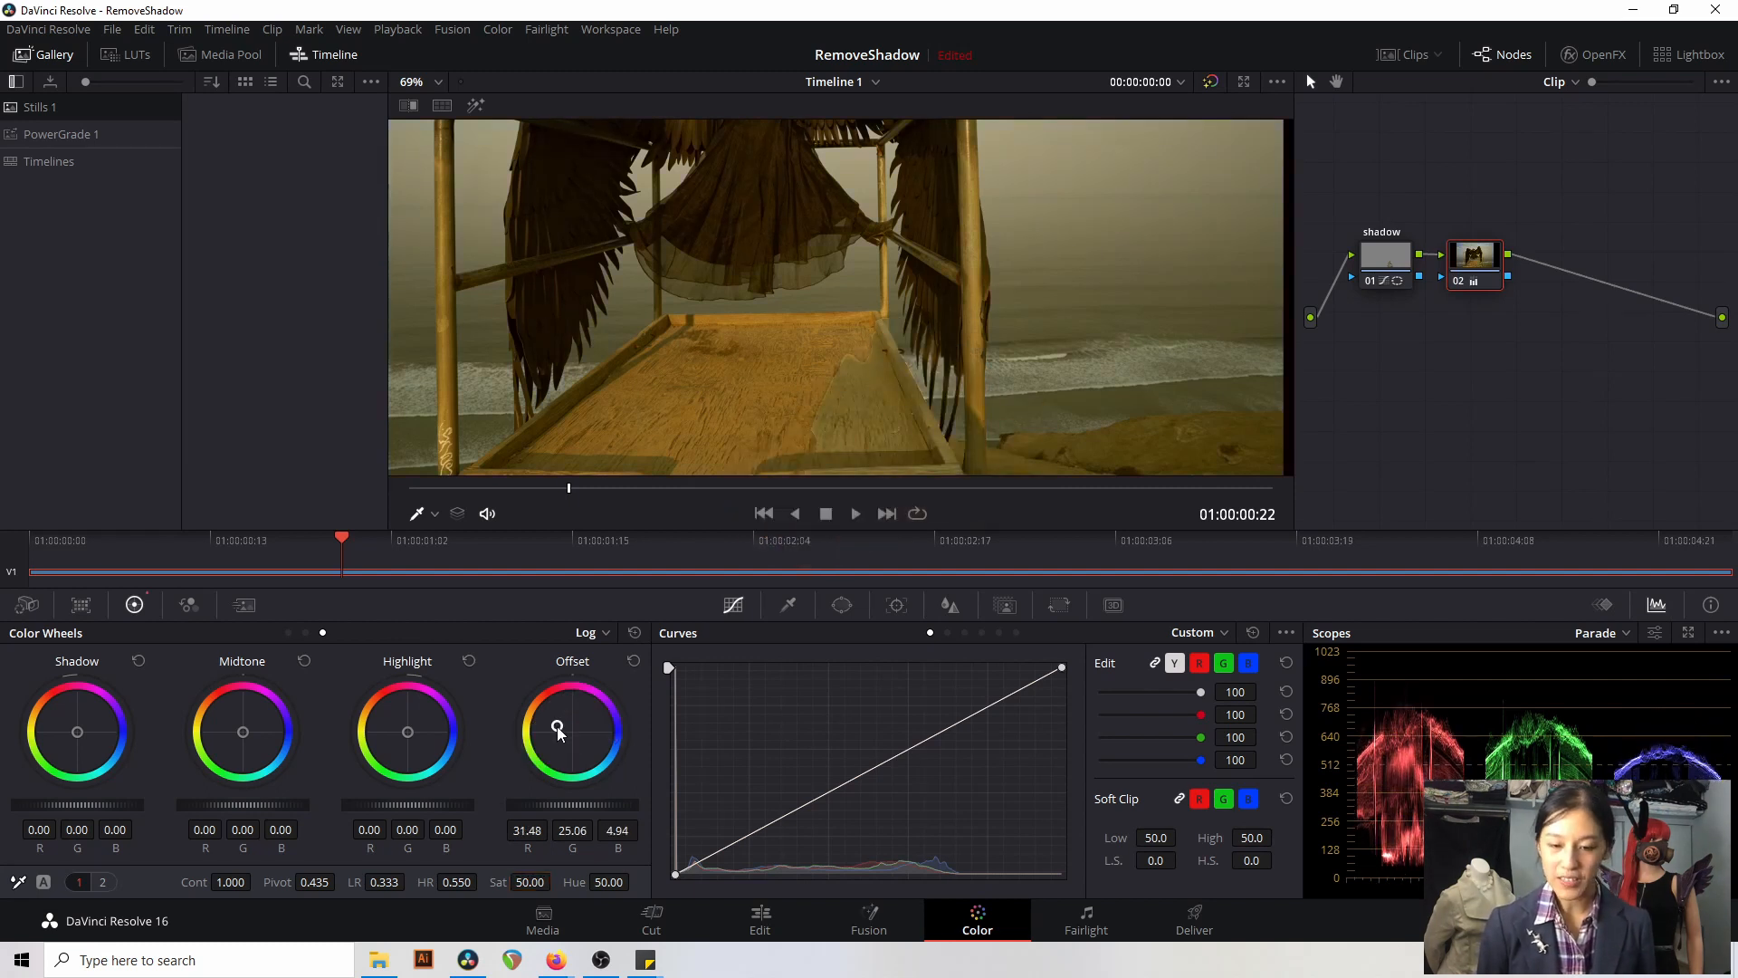
pyautogui.hotkey('ctrl', 'z')
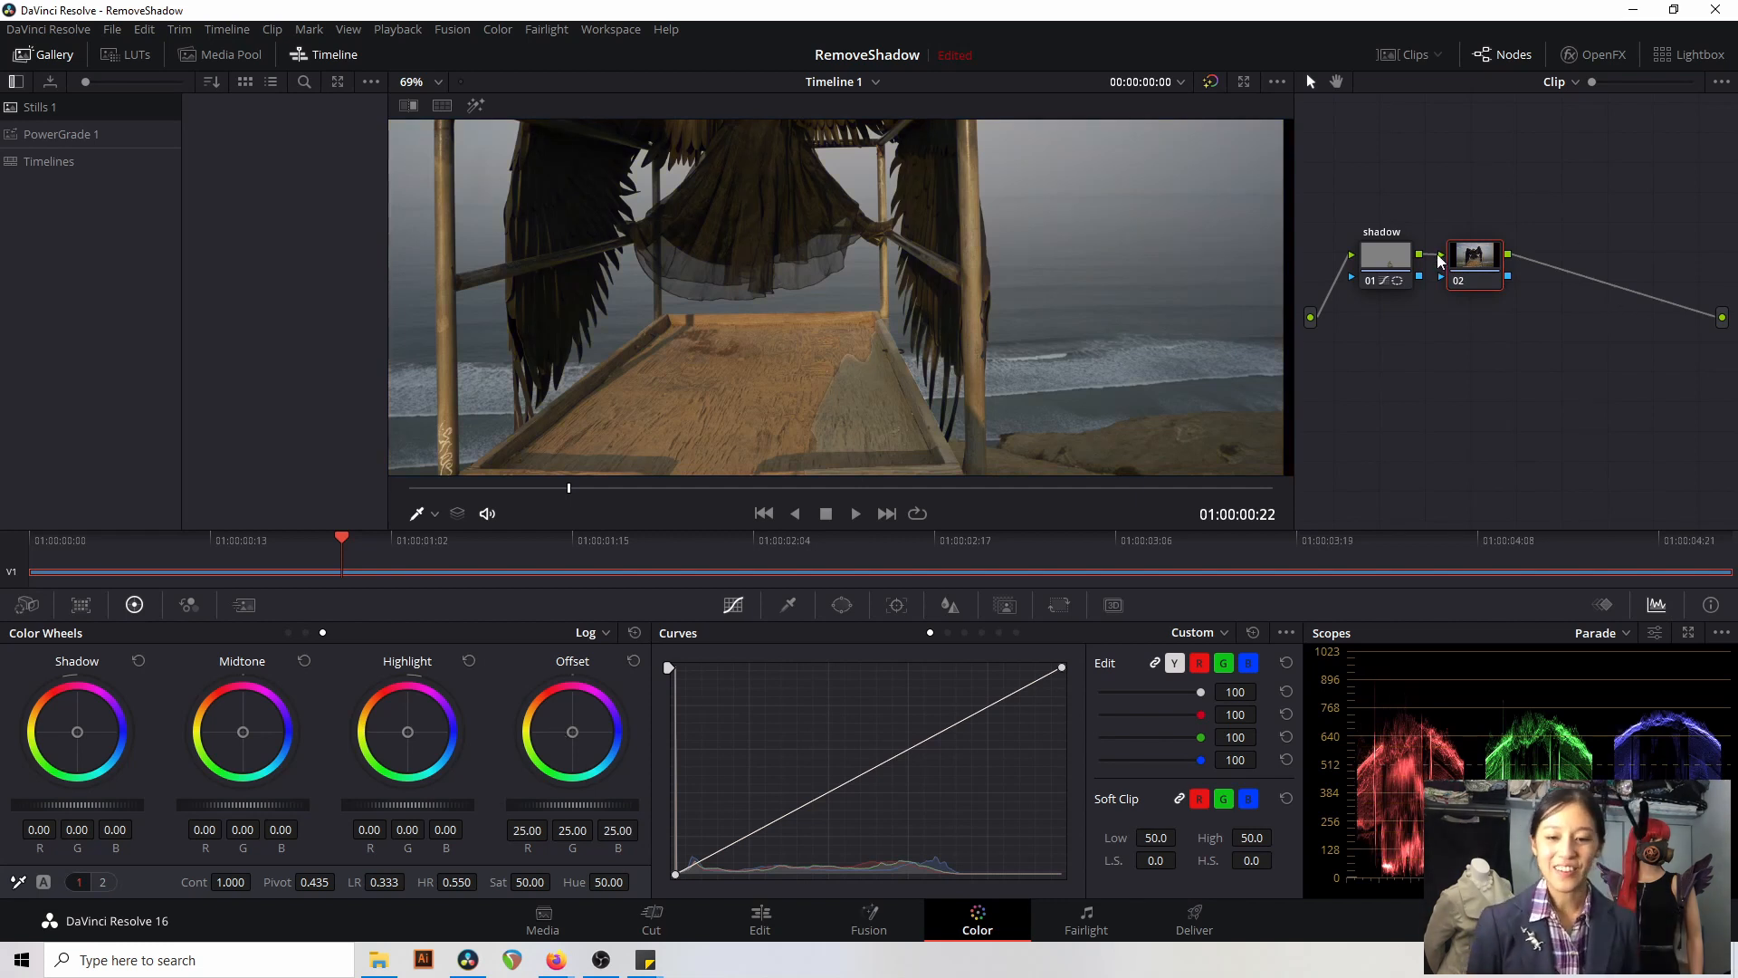
# - Warm the shadow node's masked area by setting its Offset color balance to R 30.68, G 23.91, B 18.73
pyautogui.click(1367, 261)
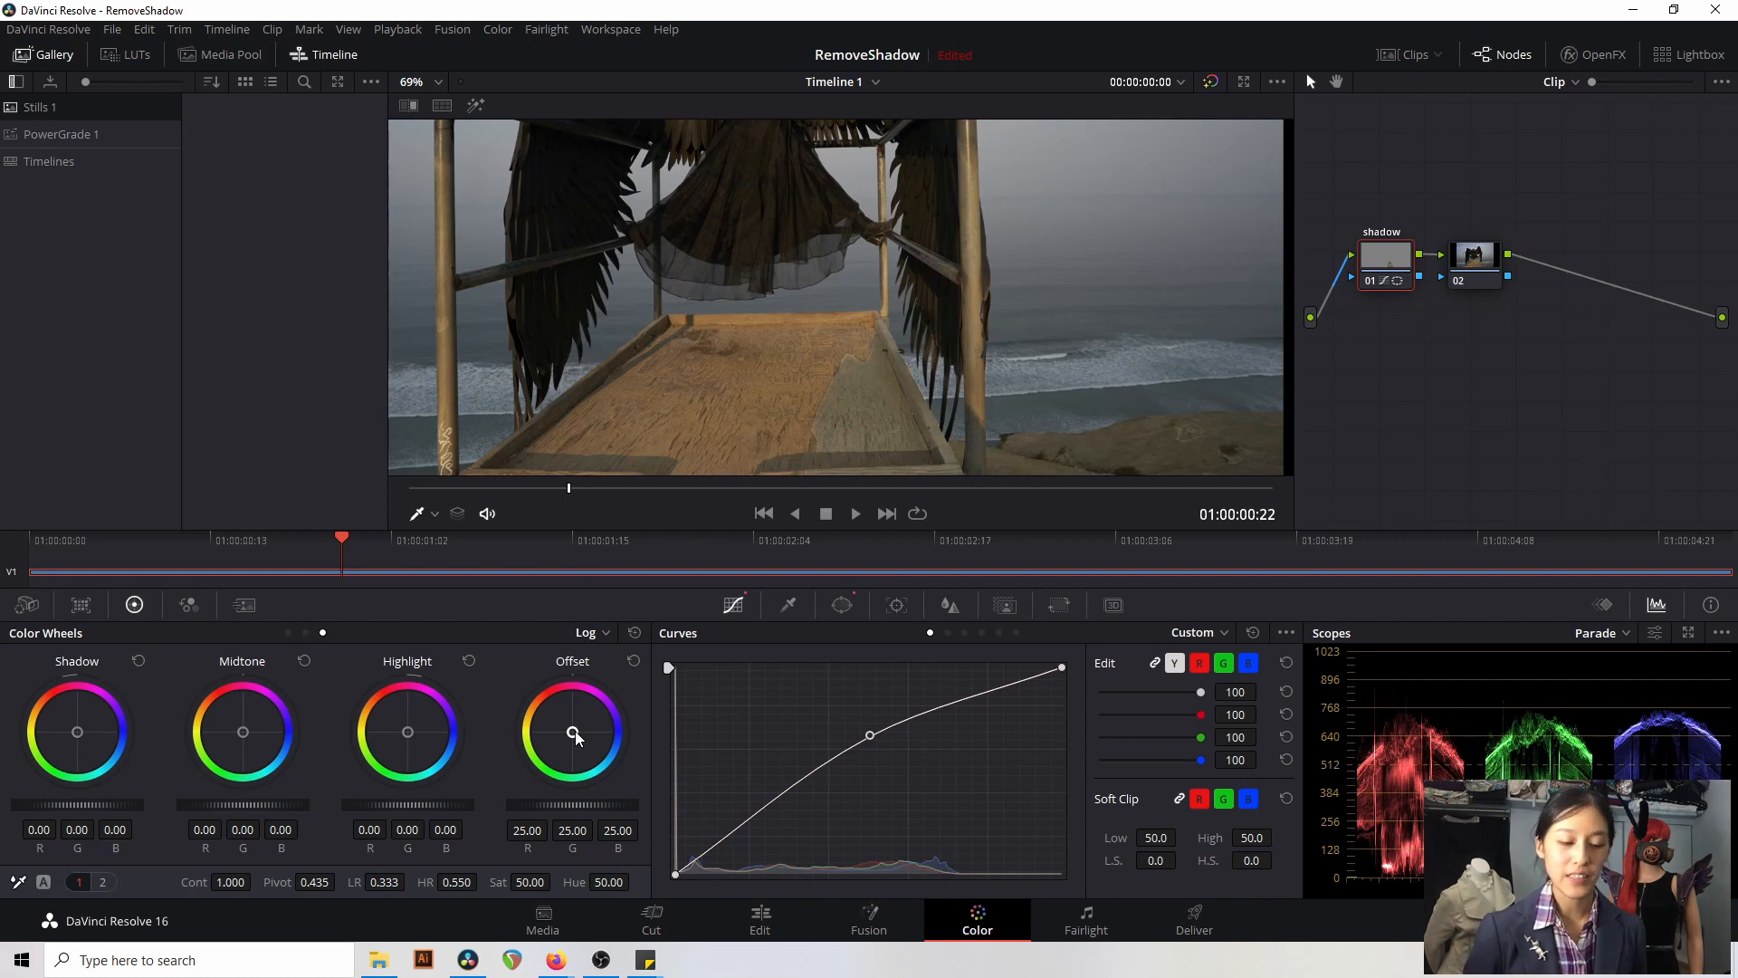
pyautogui.moveTo(574, 730)
pyautogui.mouseDown()
pyautogui.moveTo(553, 715)
pyautogui.moveTo(568, 724)
pyautogui.mouseUp()
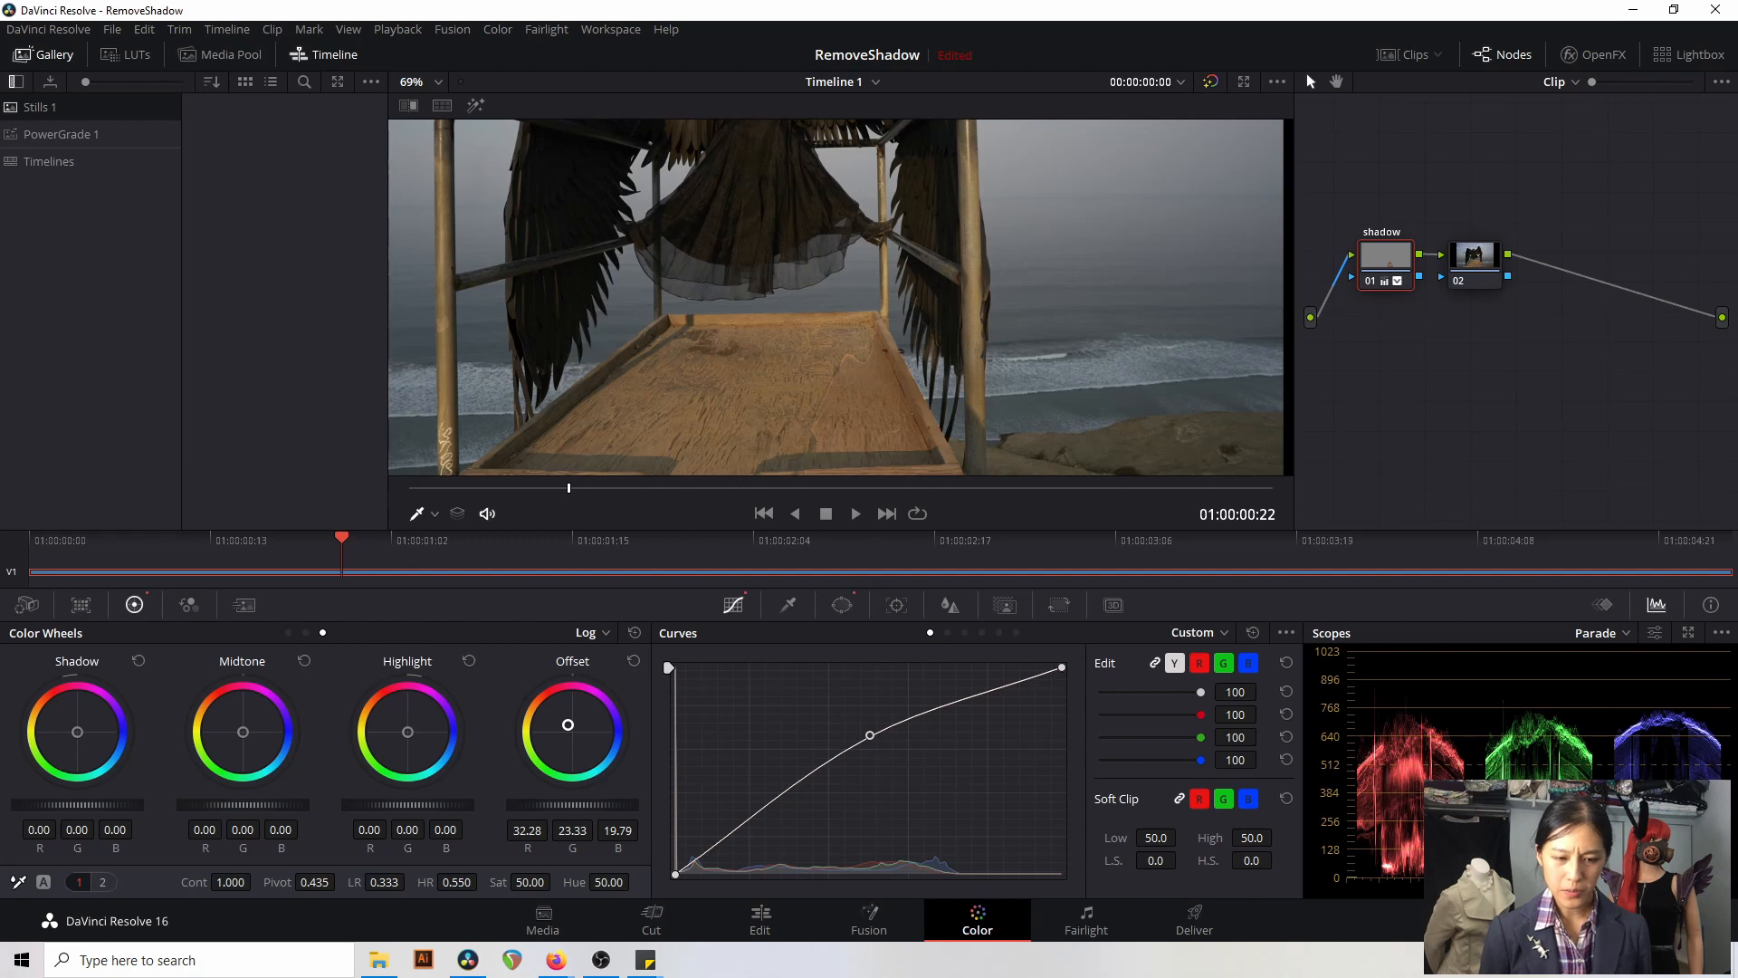
pyautogui.moveTo(567, 724); pyautogui.dragTo(566, 726)
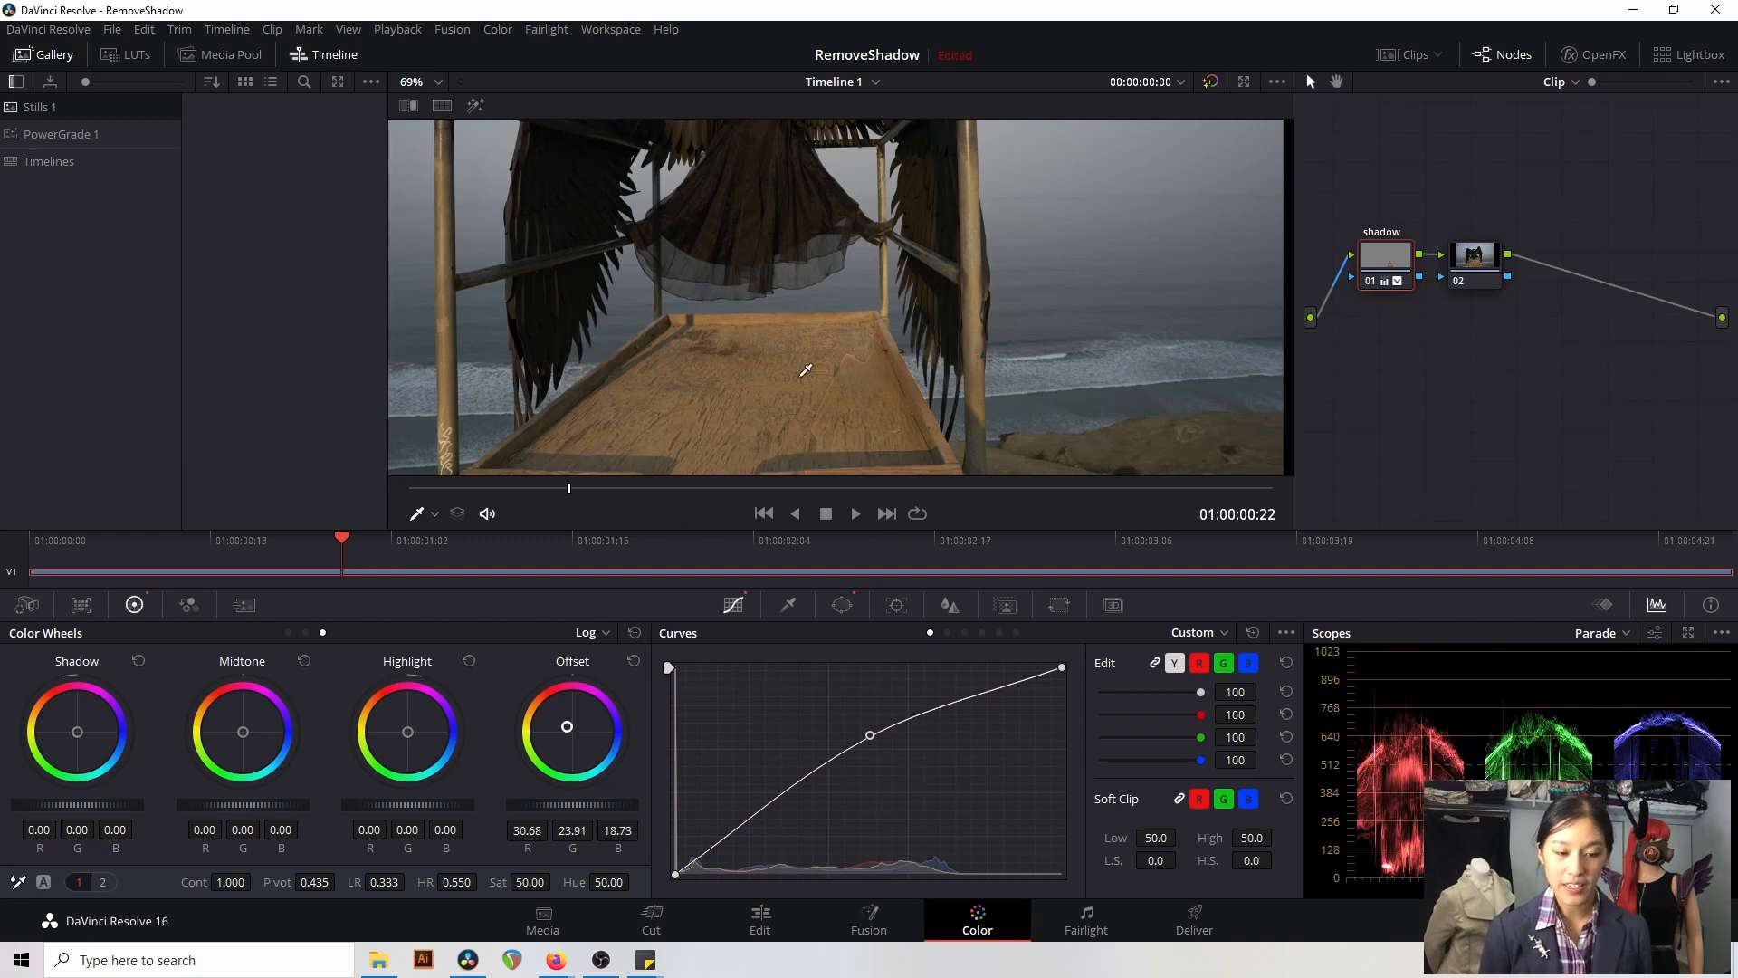
# - Try tinting the shadow node's highlights toward blue and toward magenta, resetting the Highlight wheel after each attempt
pyautogui.scroll(8, 806, 369)
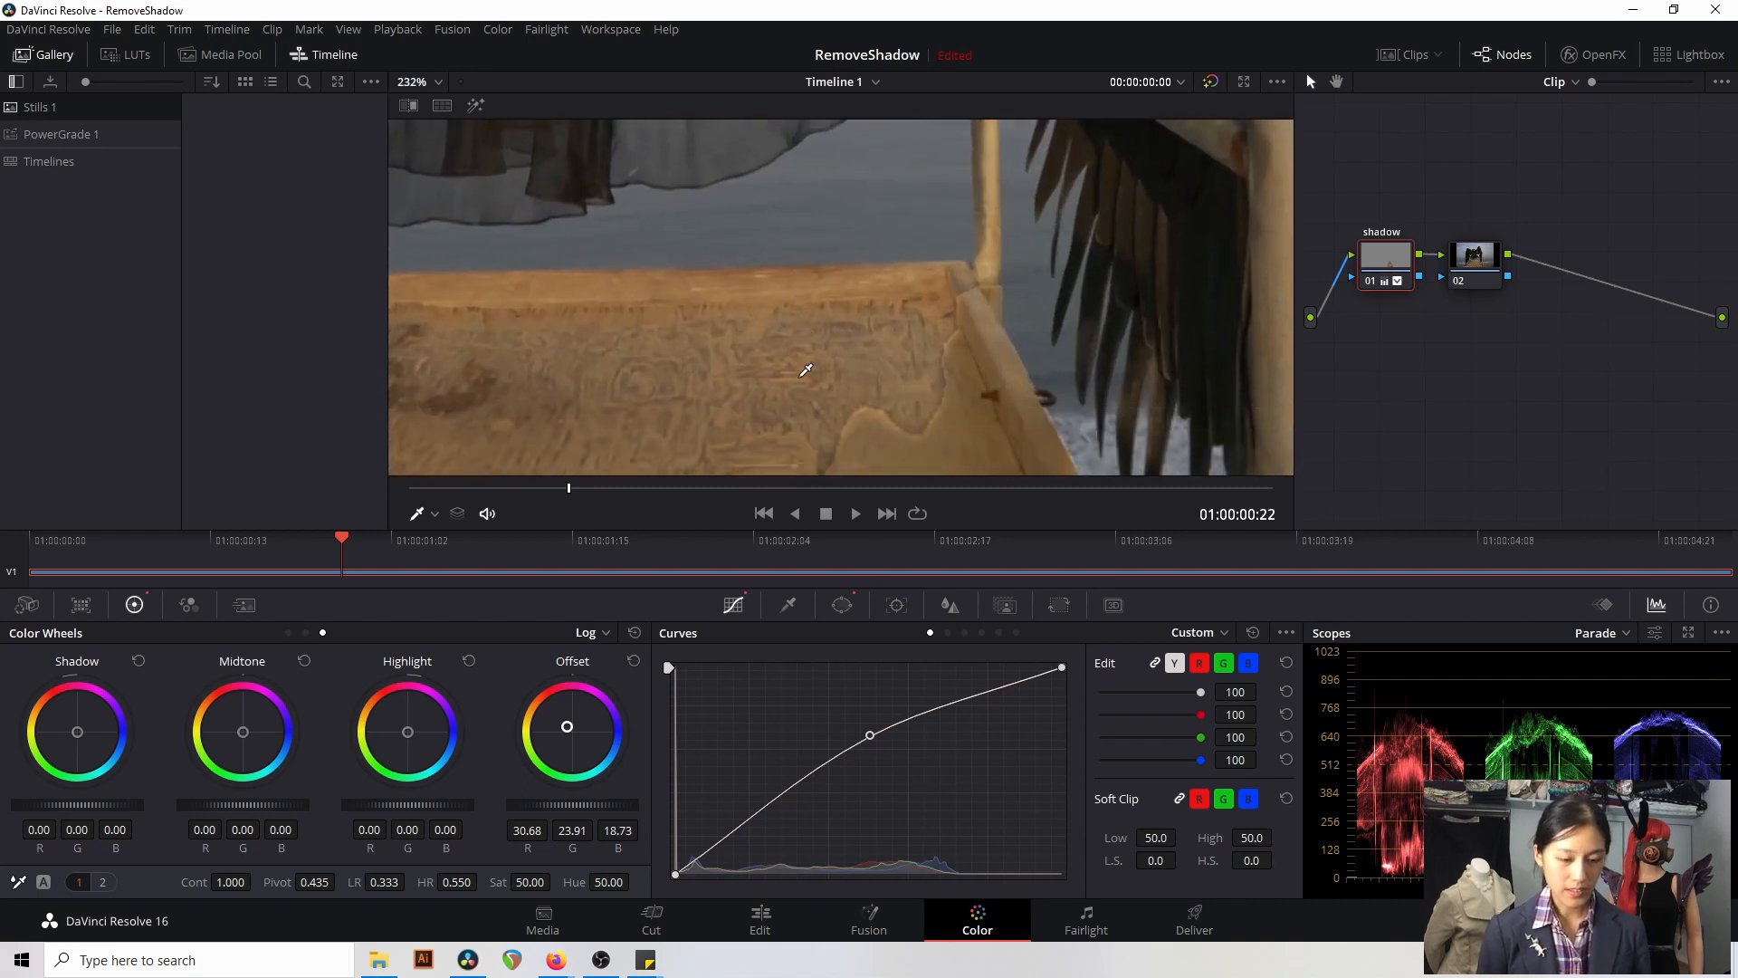
pyautogui.scroll(-3, 806, 369)
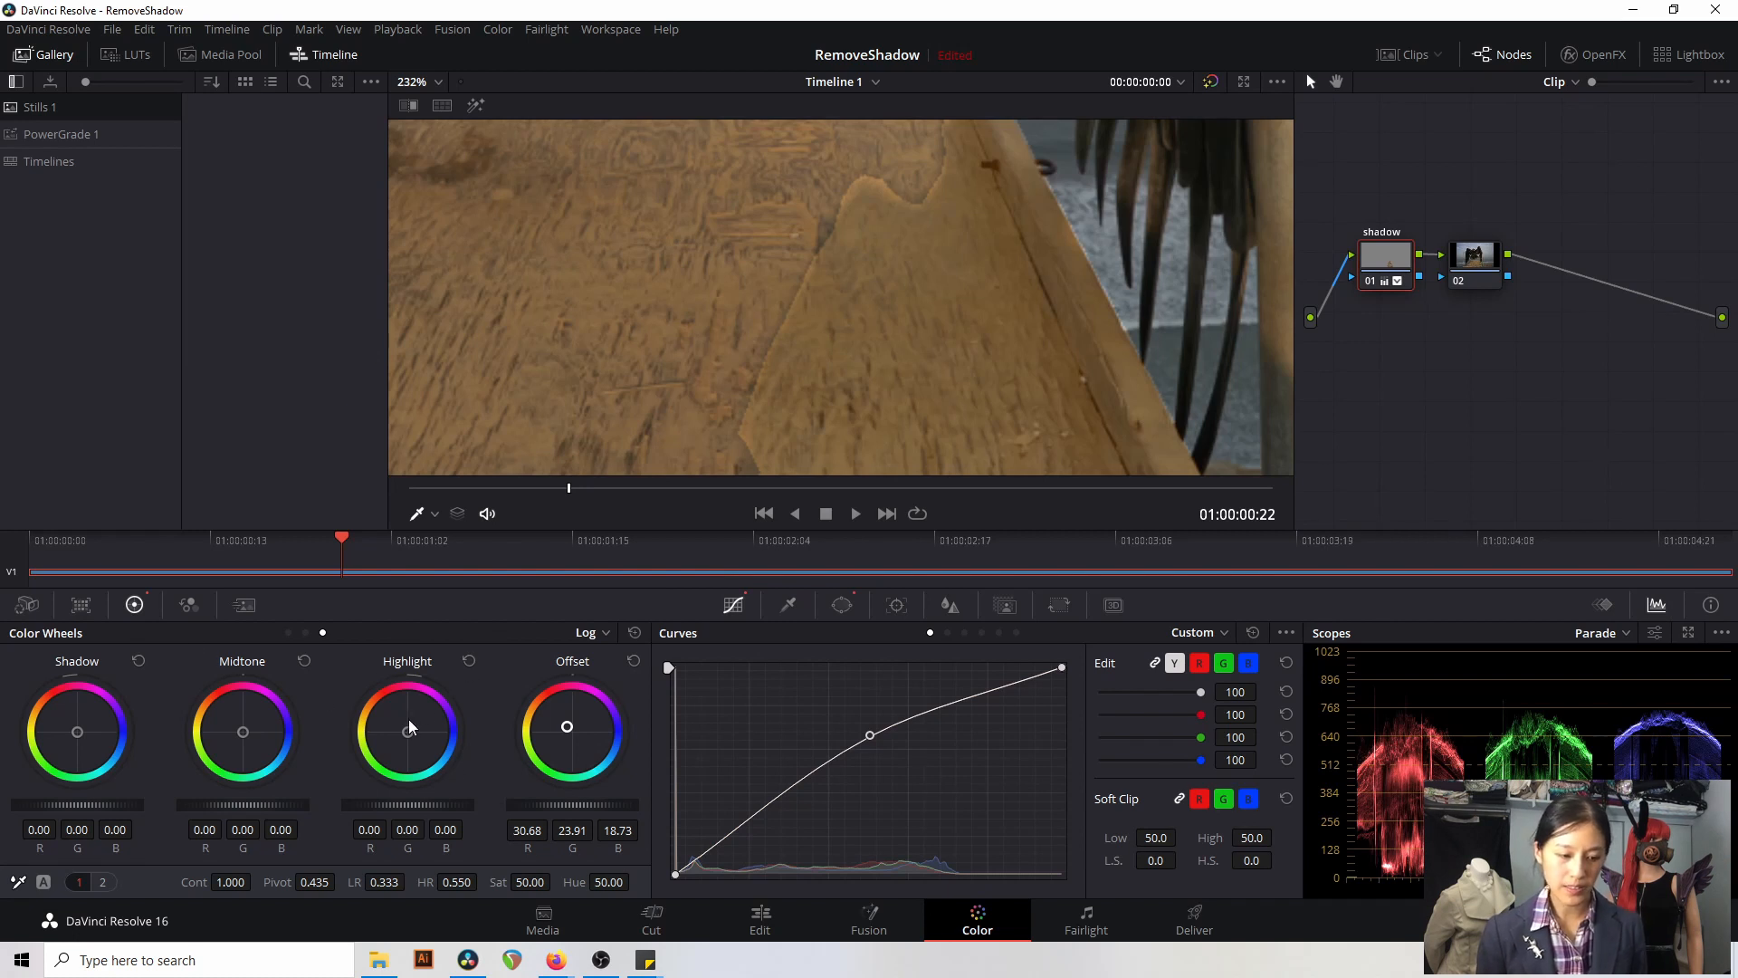
pyautogui.scroll(-4, 766, 350)
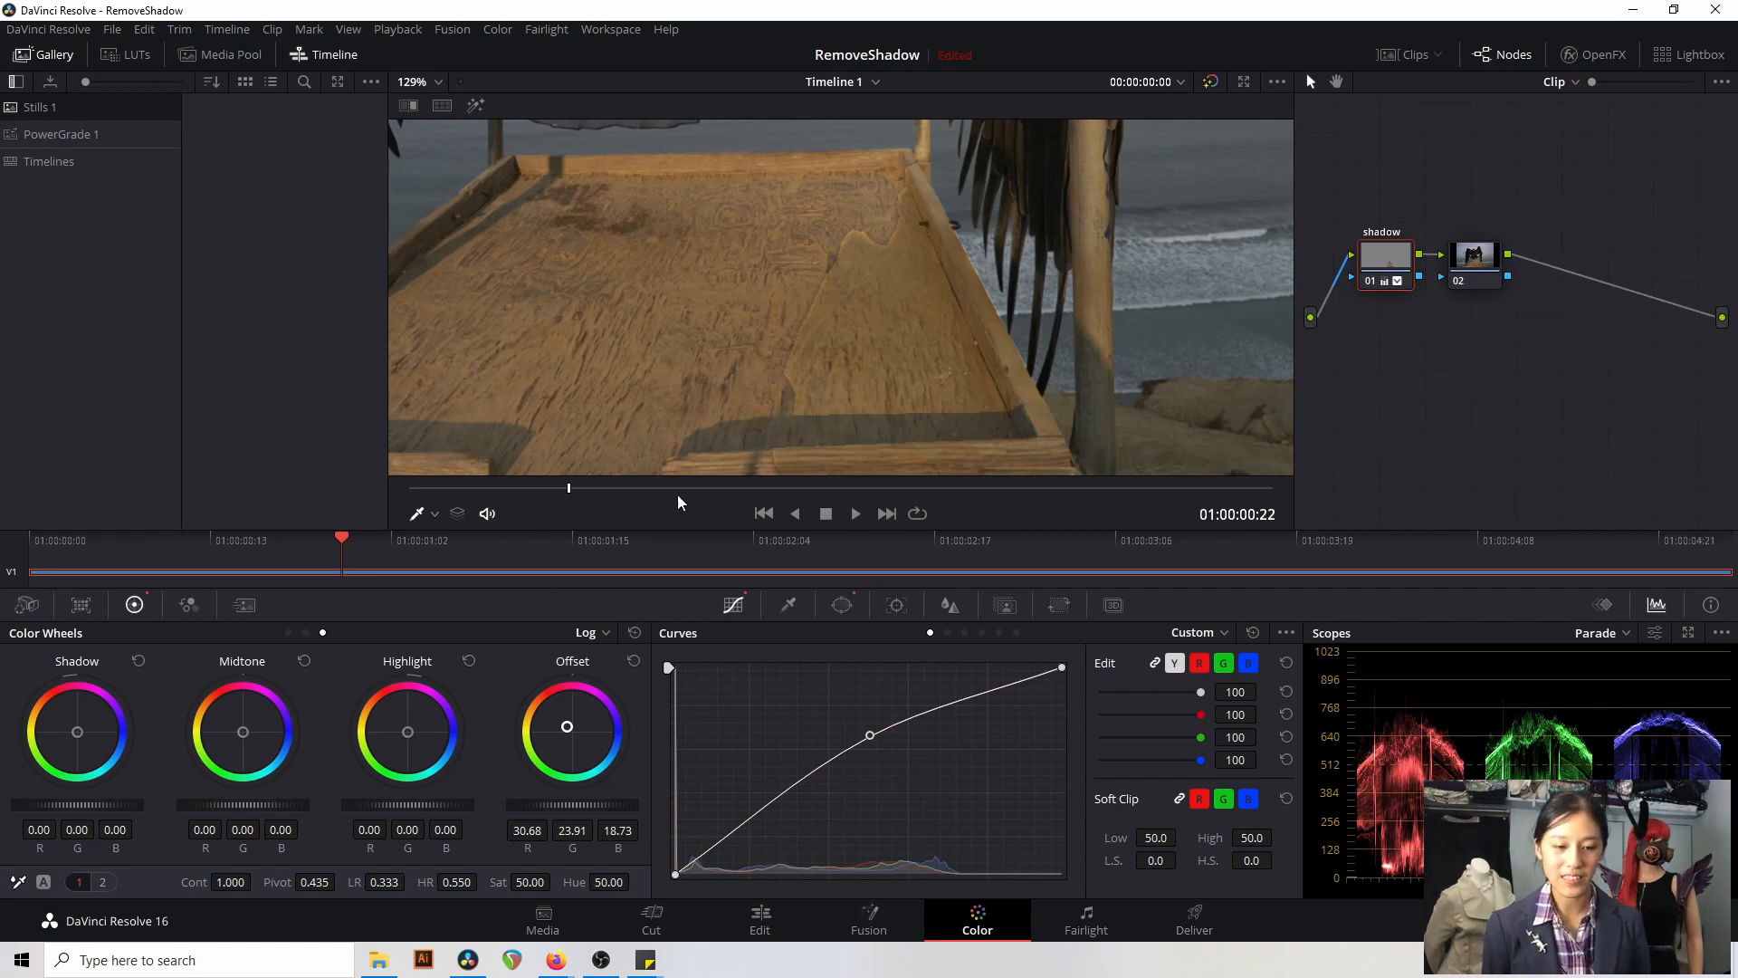
pyautogui.moveTo(409, 736); pyautogui.dragTo(457, 731)
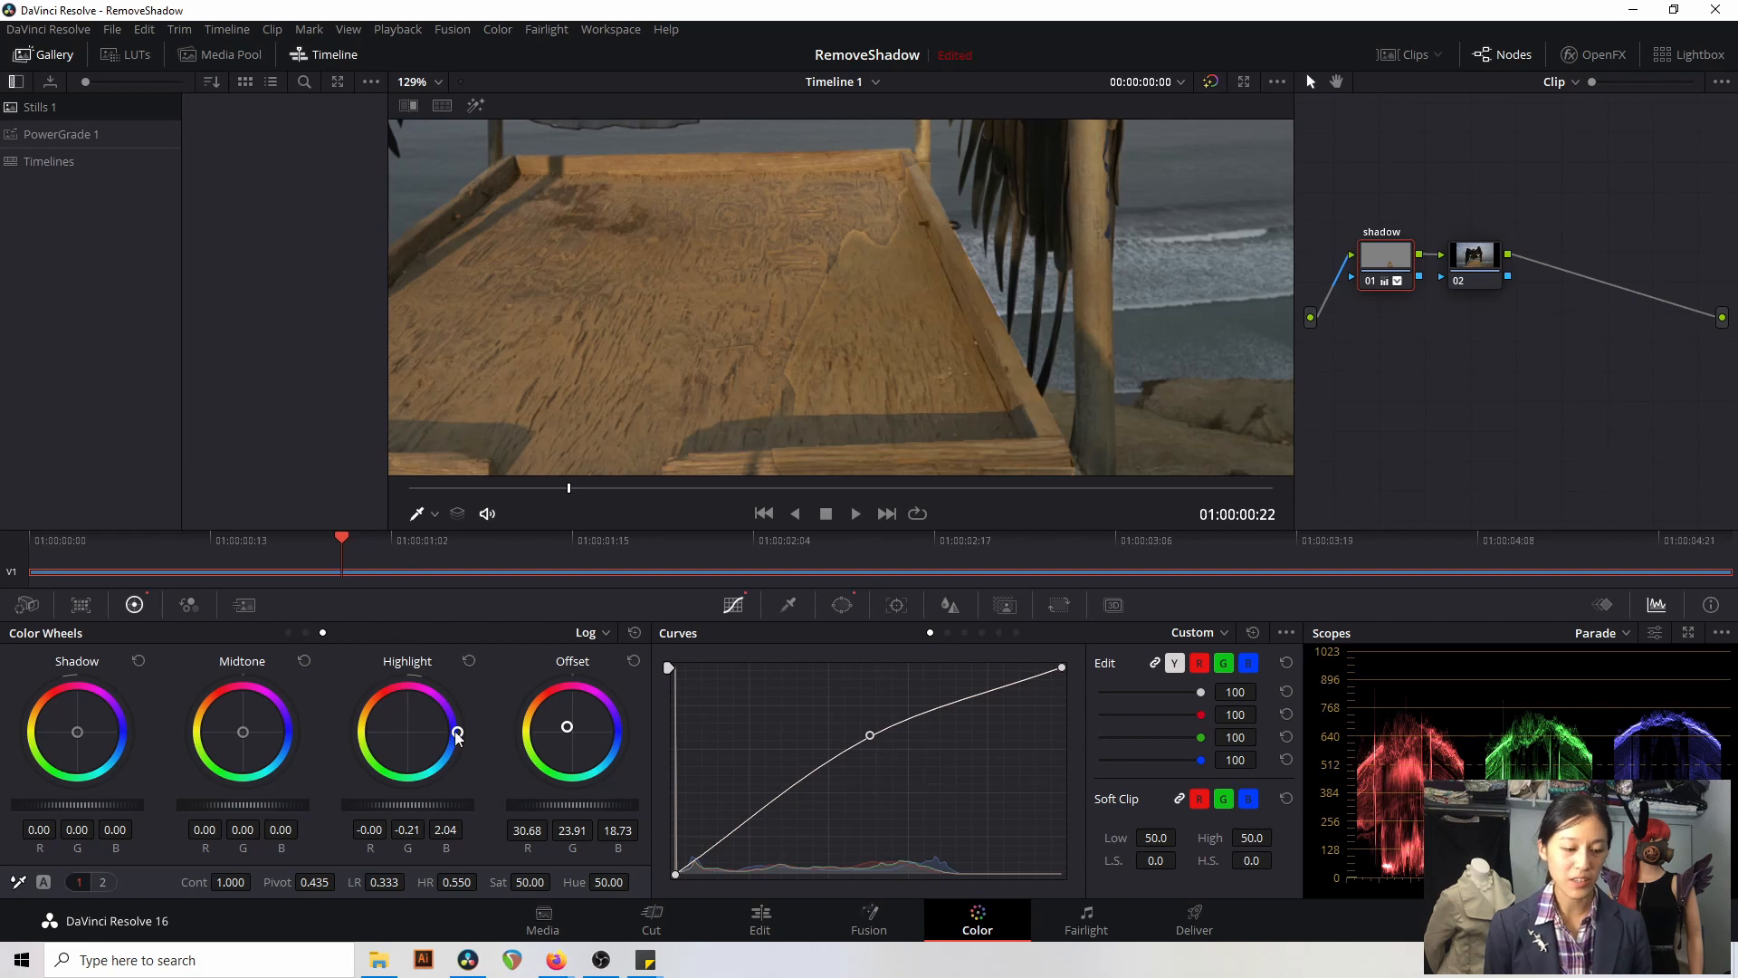
pyautogui.click(469, 661)
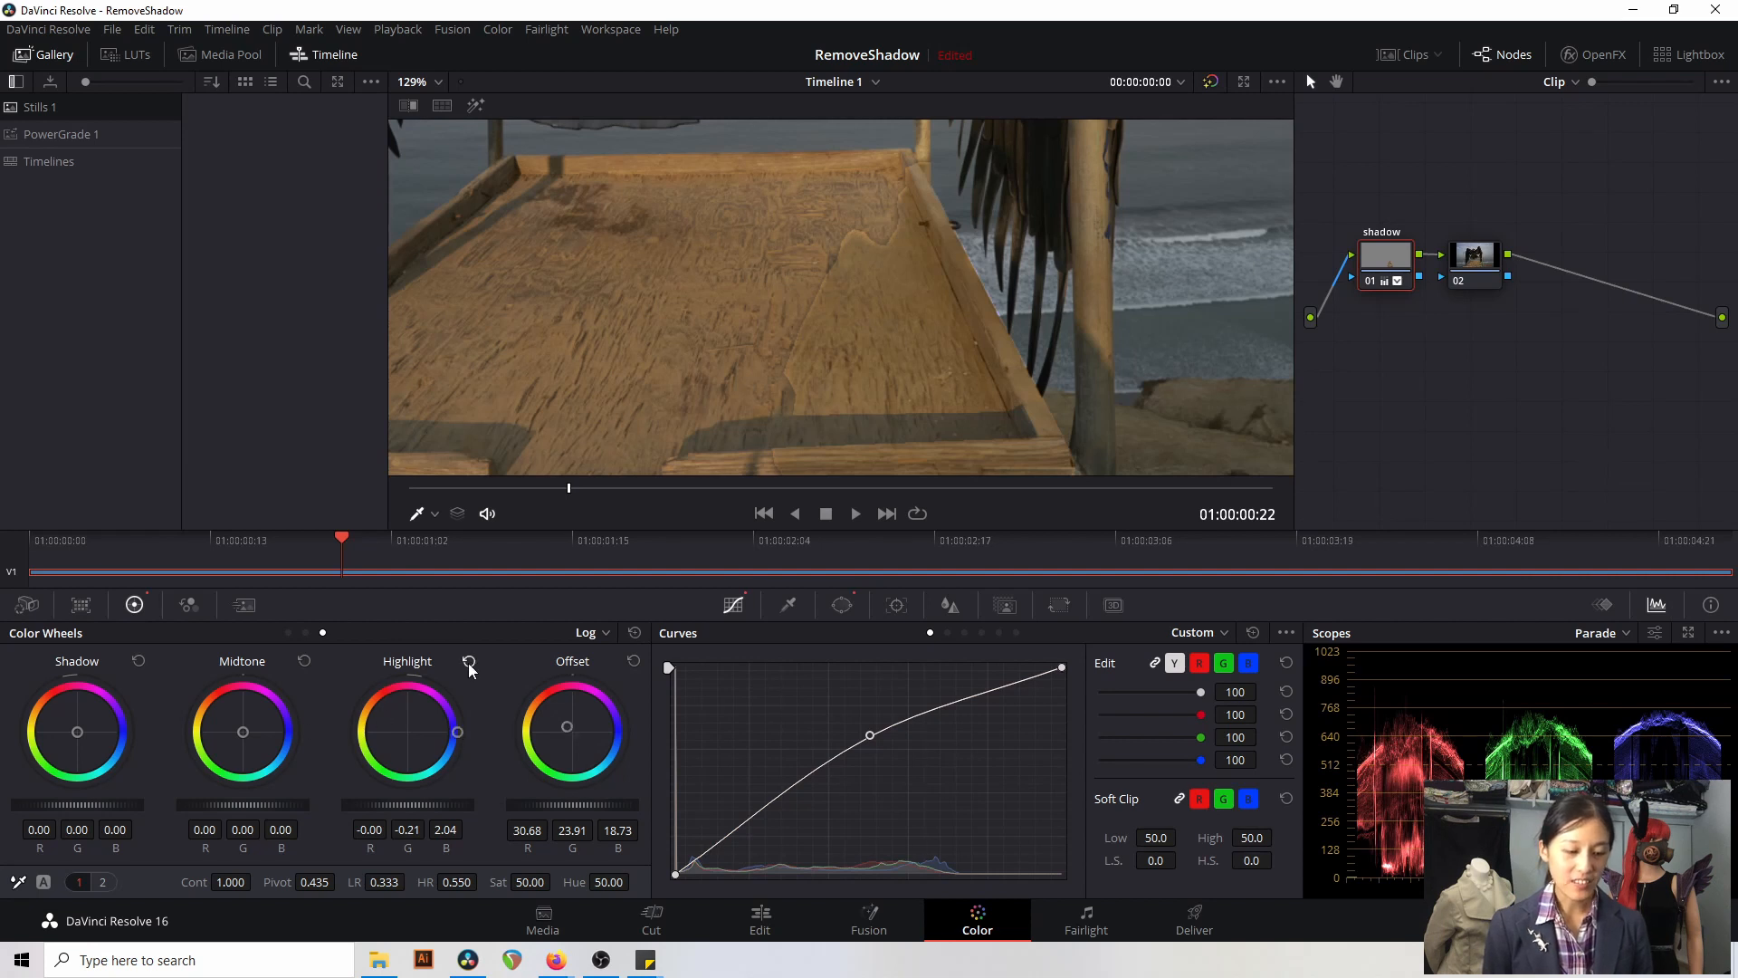
pyautogui.moveTo(411, 729); pyautogui.dragTo(427, 684)
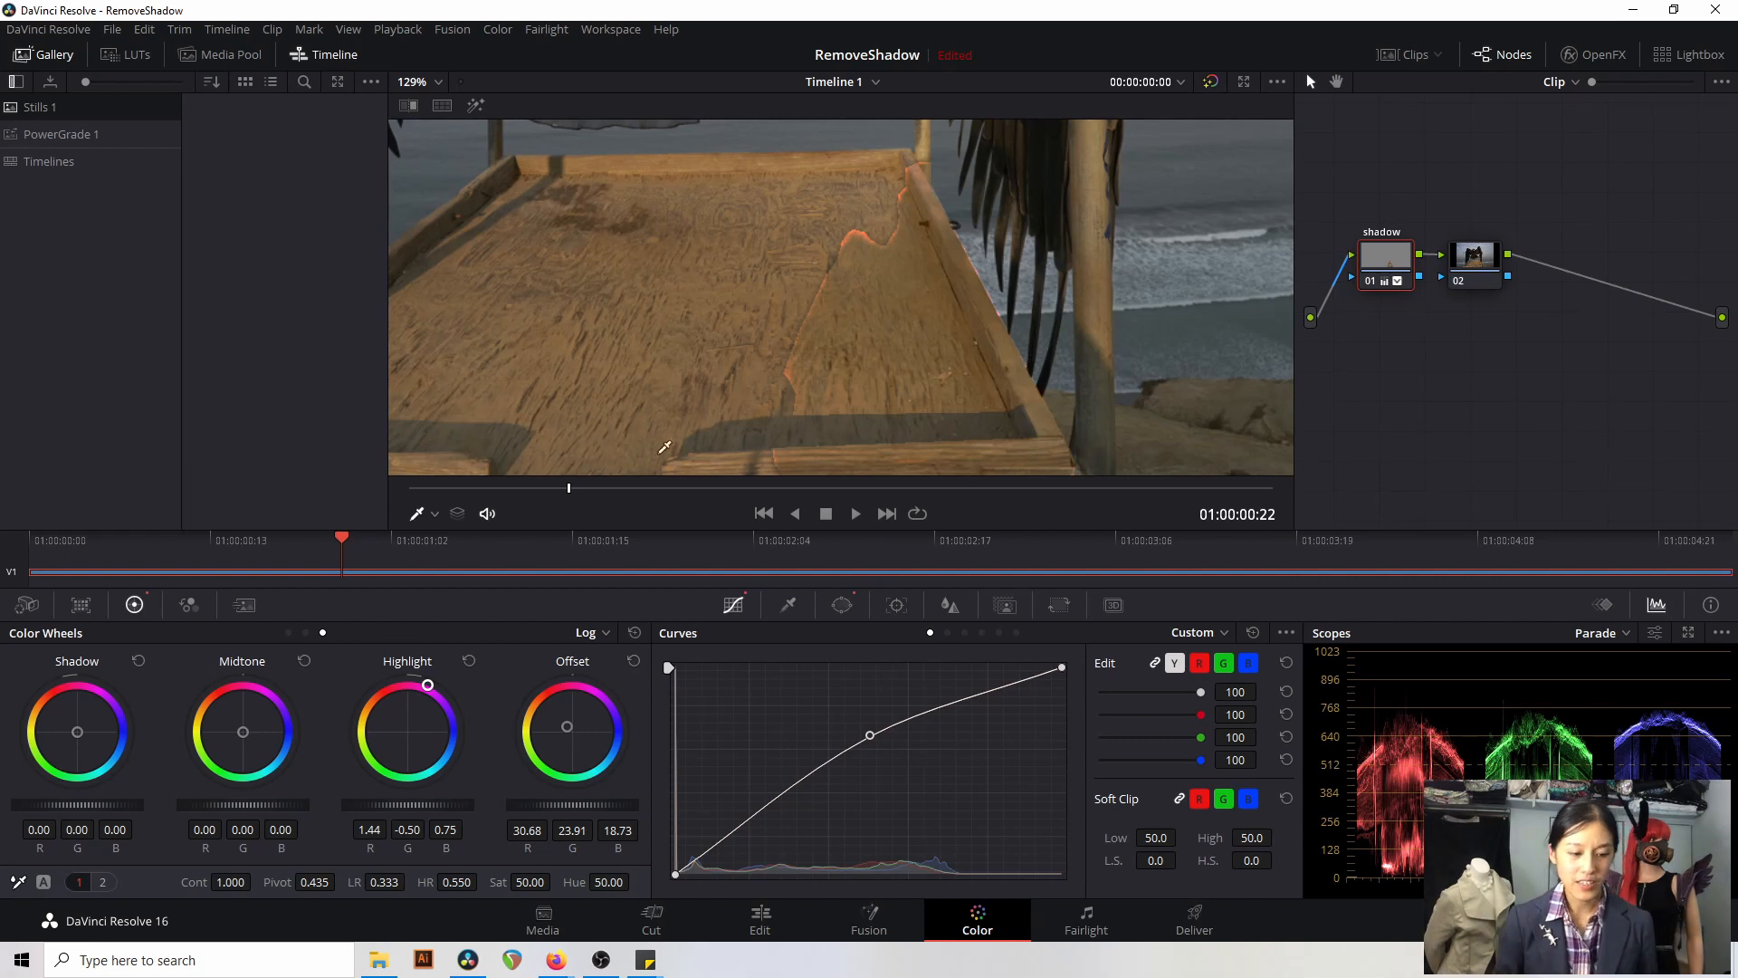
pyautogui.click(469, 661)
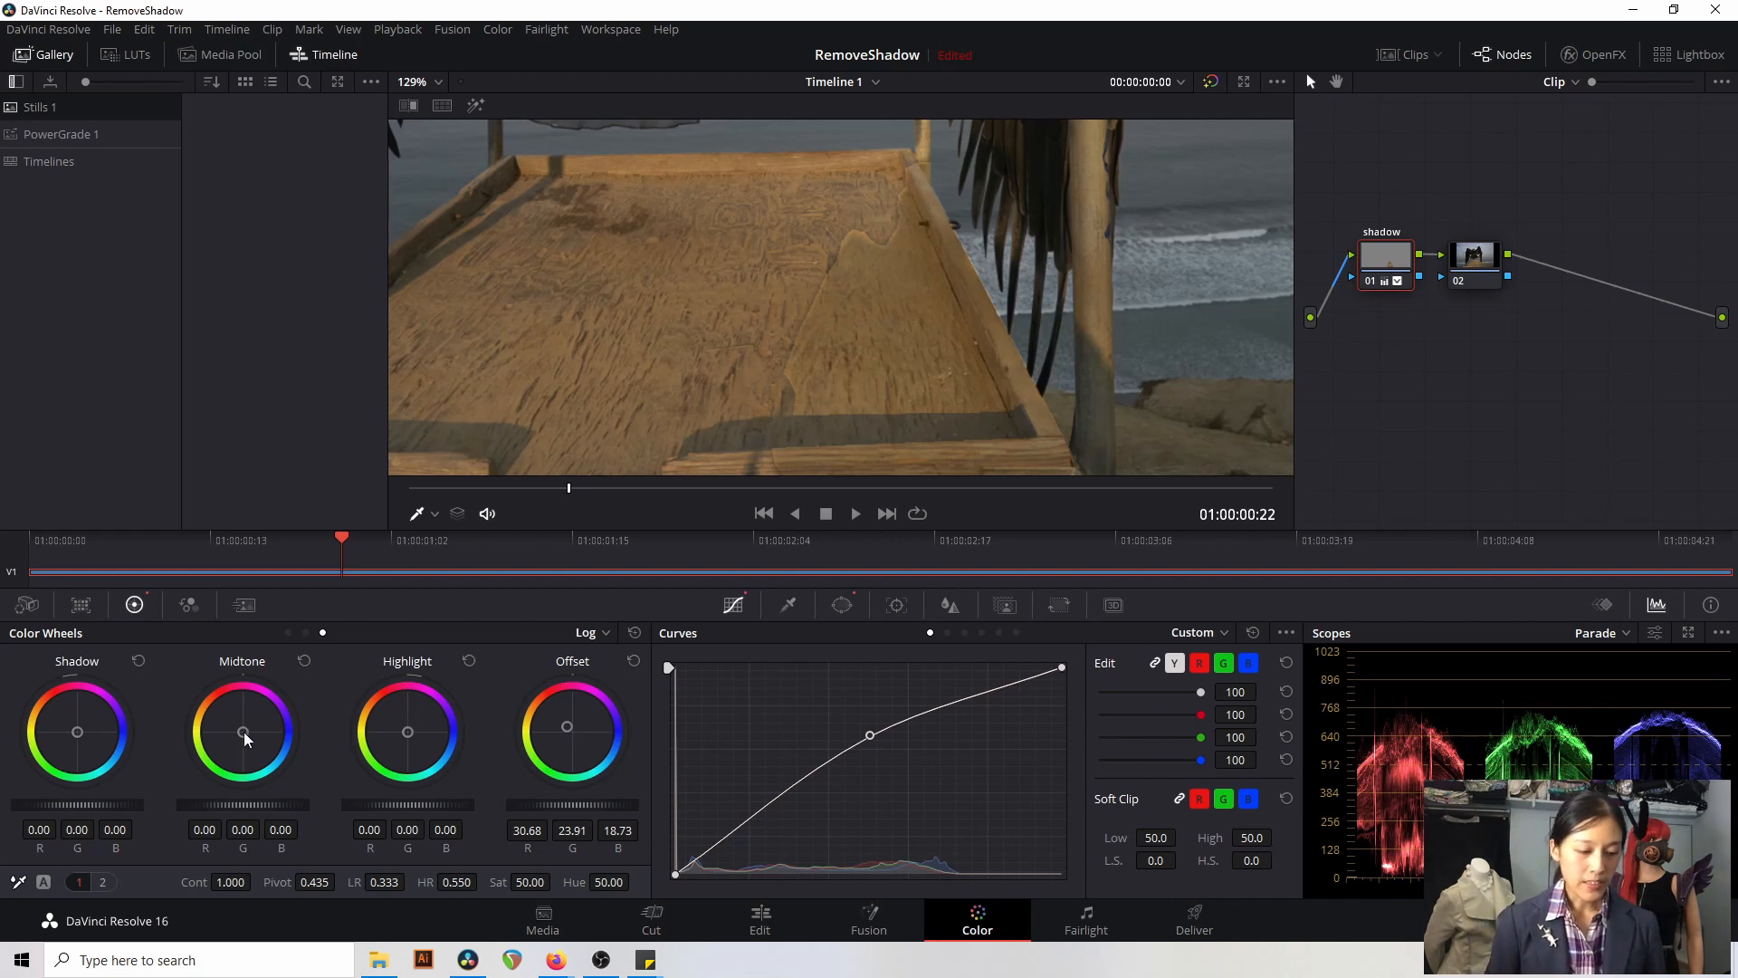
# - Warm the shadow node's midtones to R 0.11, G -0.02, B -0.10 and raise the monitor brightness
pyautogui.moveTo(243, 729)
pyautogui.mouseDown()
pyautogui.moveTo(284, 703)
pyautogui.moveTo(291, 745)
pyautogui.moveTo(255, 761)
pyautogui.moveTo(290, 717)
pyautogui.moveTo(292, 737)
pyautogui.moveTo(235, 731)
pyautogui.moveTo(259, 743)
pyautogui.moveTo(247, 710)
pyautogui.moveTo(228, 711)
pyautogui.mouseUp()
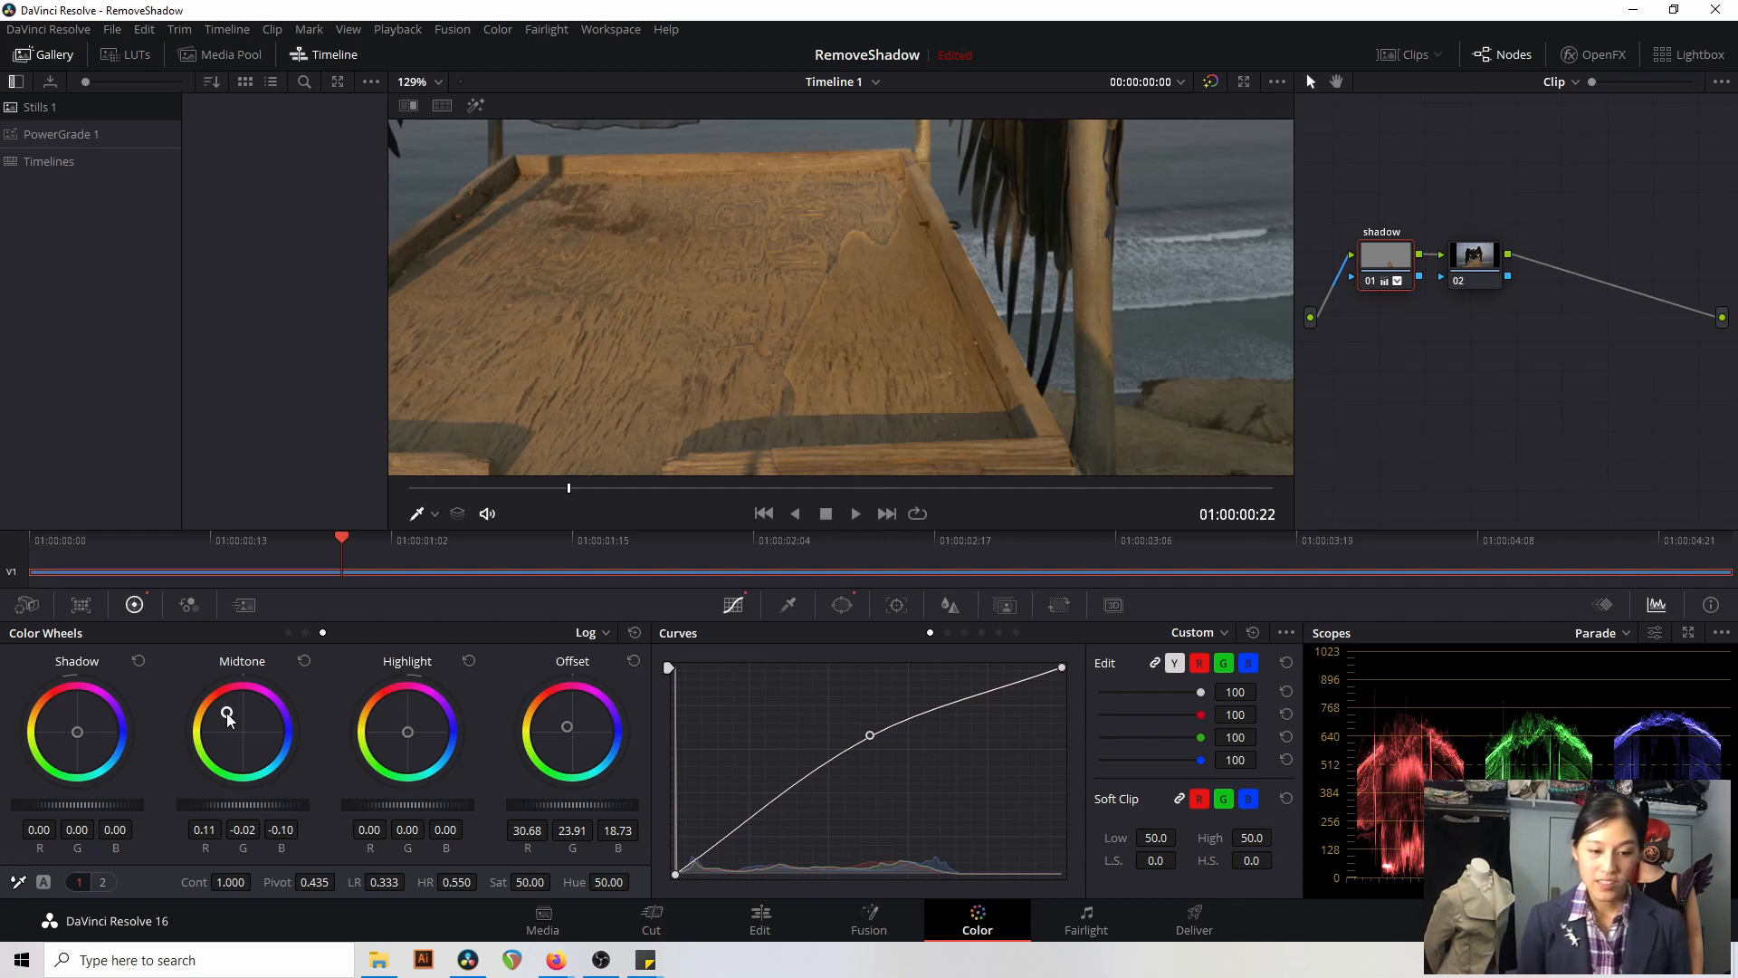
pyautogui.press('XF86MonBrightnessUp')
pyautogui.press('XF86MonBrightnessUp')
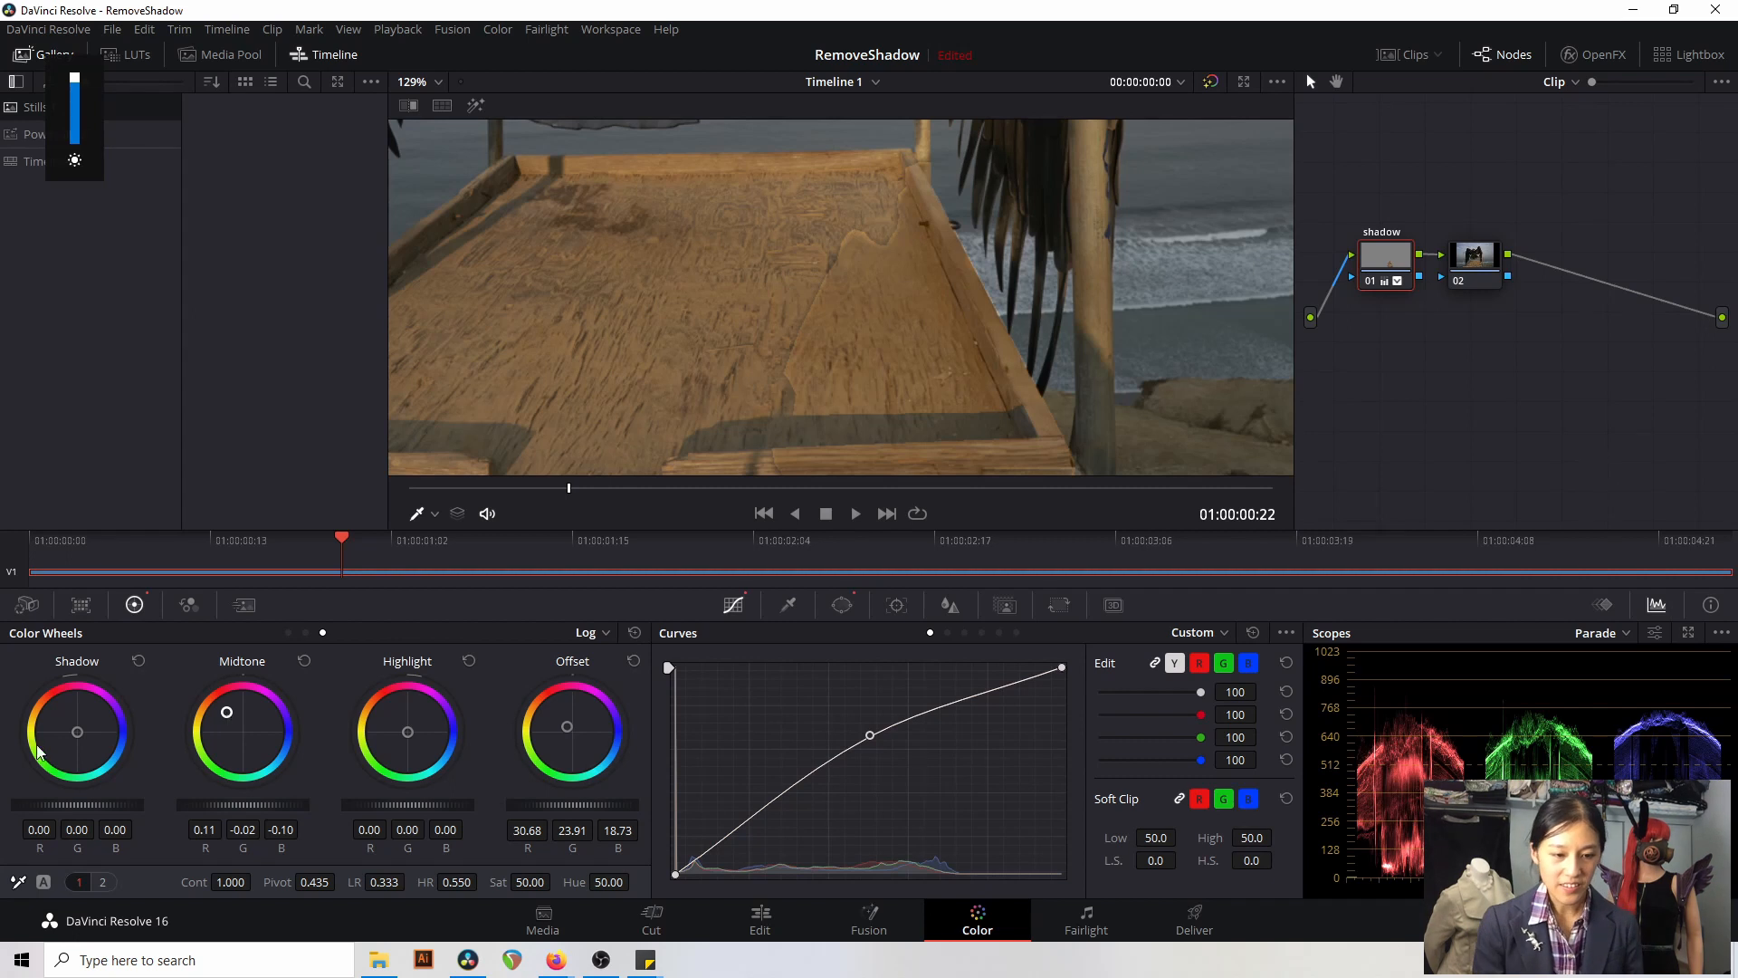
# - Reset the shadow node's Shadow wheel after a small test shift and set the node's saturation to 44.10
pyautogui.moveTo(80, 734)
pyautogui.mouseDown()
pyautogui.moveTo(105, 711)
pyautogui.moveTo(77, 738)
pyautogui.moveTo(77, 720)
pyautogui.moveTo(104, 715)
pyautogui.moveTo(65, 716)
pyautogui.moveTo(91, 709)
pyautogui.moveTo(77, 728)
pyautogui.mouseUp()
pyautogui.click(139, 662)
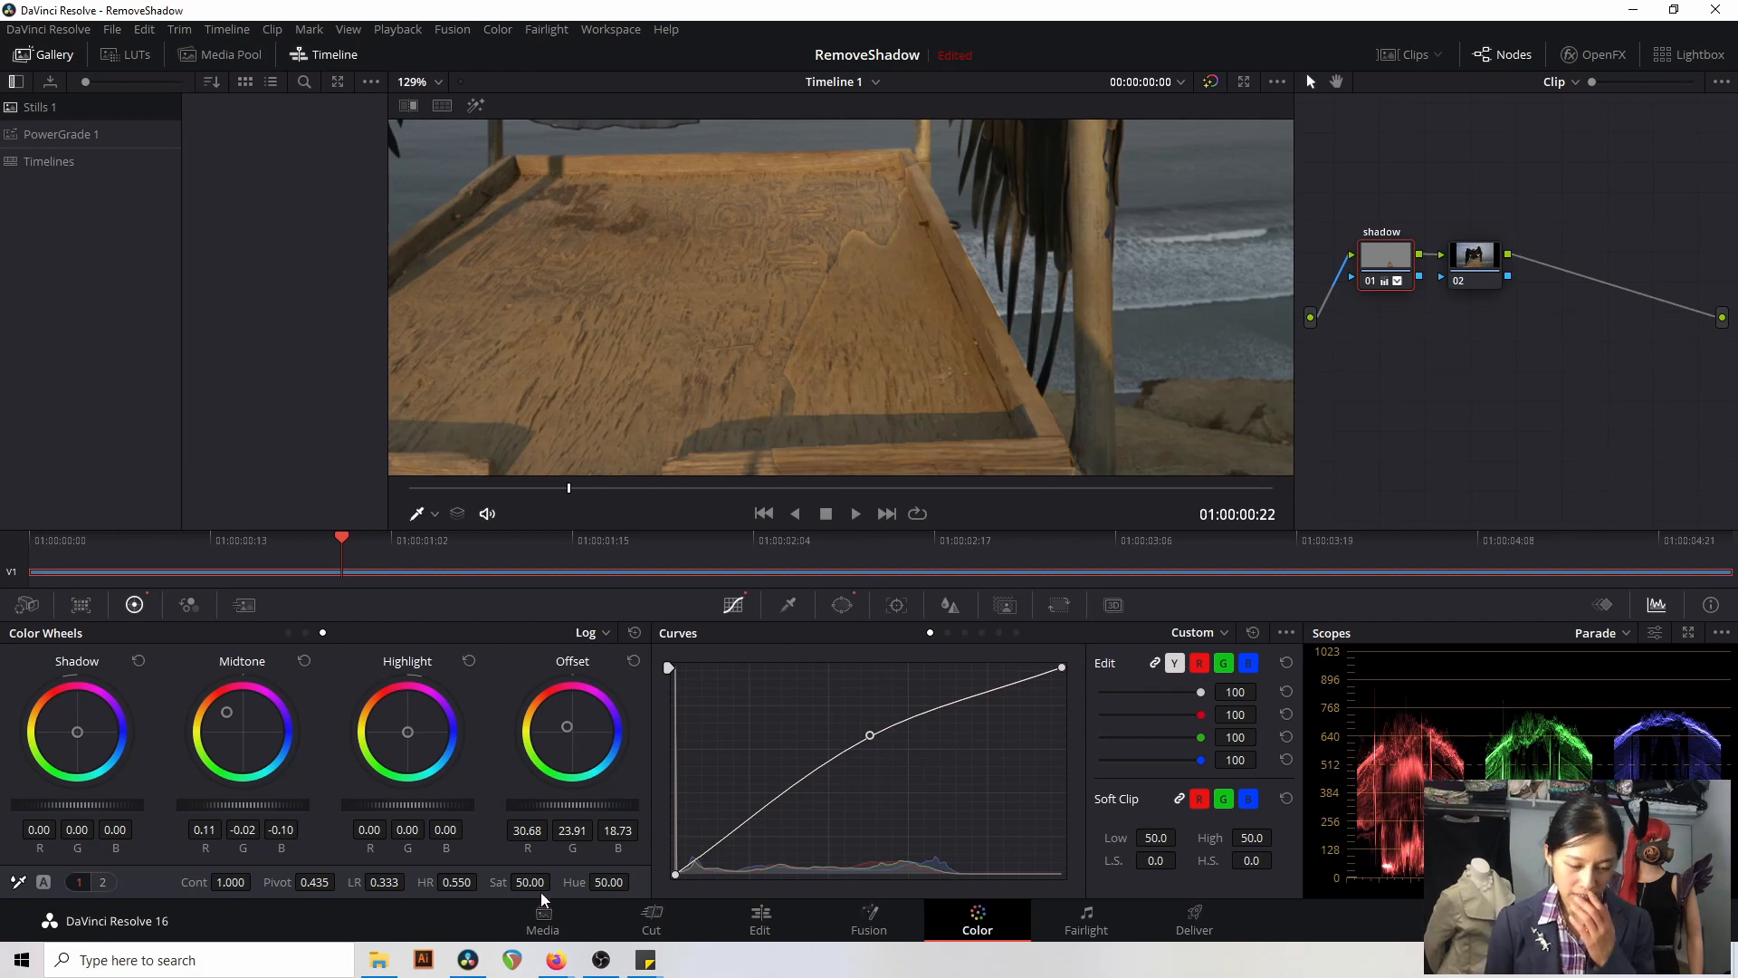
pyautogui.moveTo(566, 881); pyautogui.dragTo(555, 881)
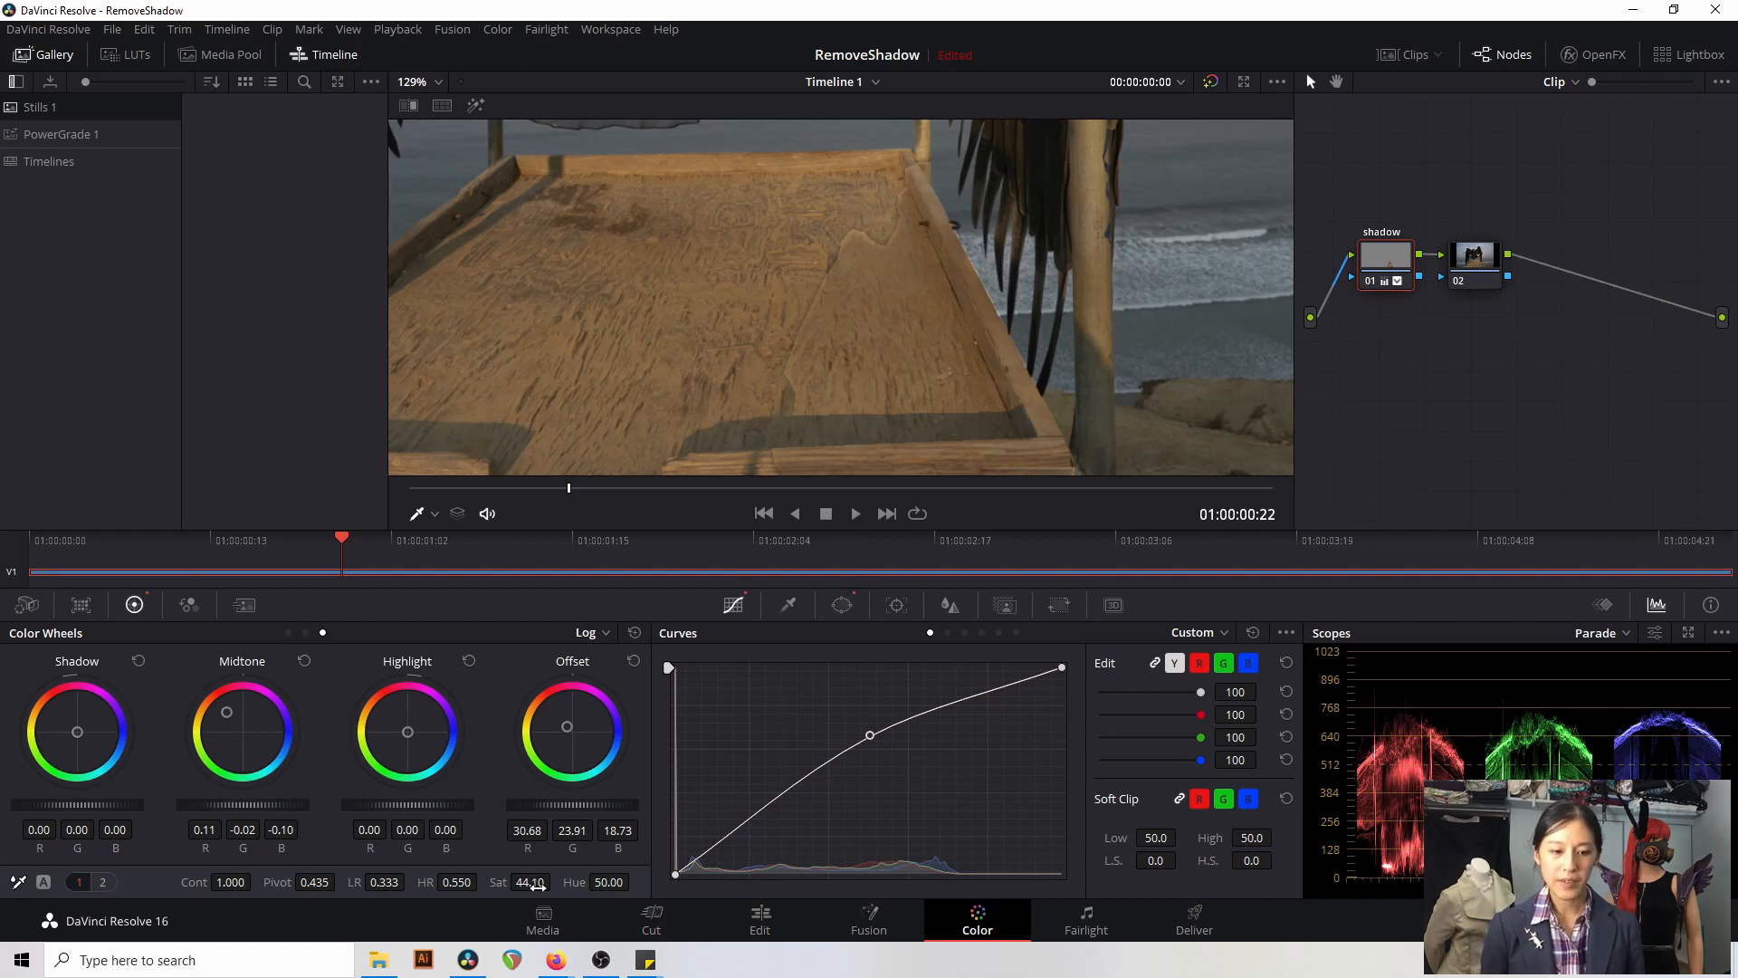
# - Examine the color match of the masked ramp area in the full-screen picture, zoomed out and close up along the mask edge
pyautogui.hotkey('ctrl', 'f')
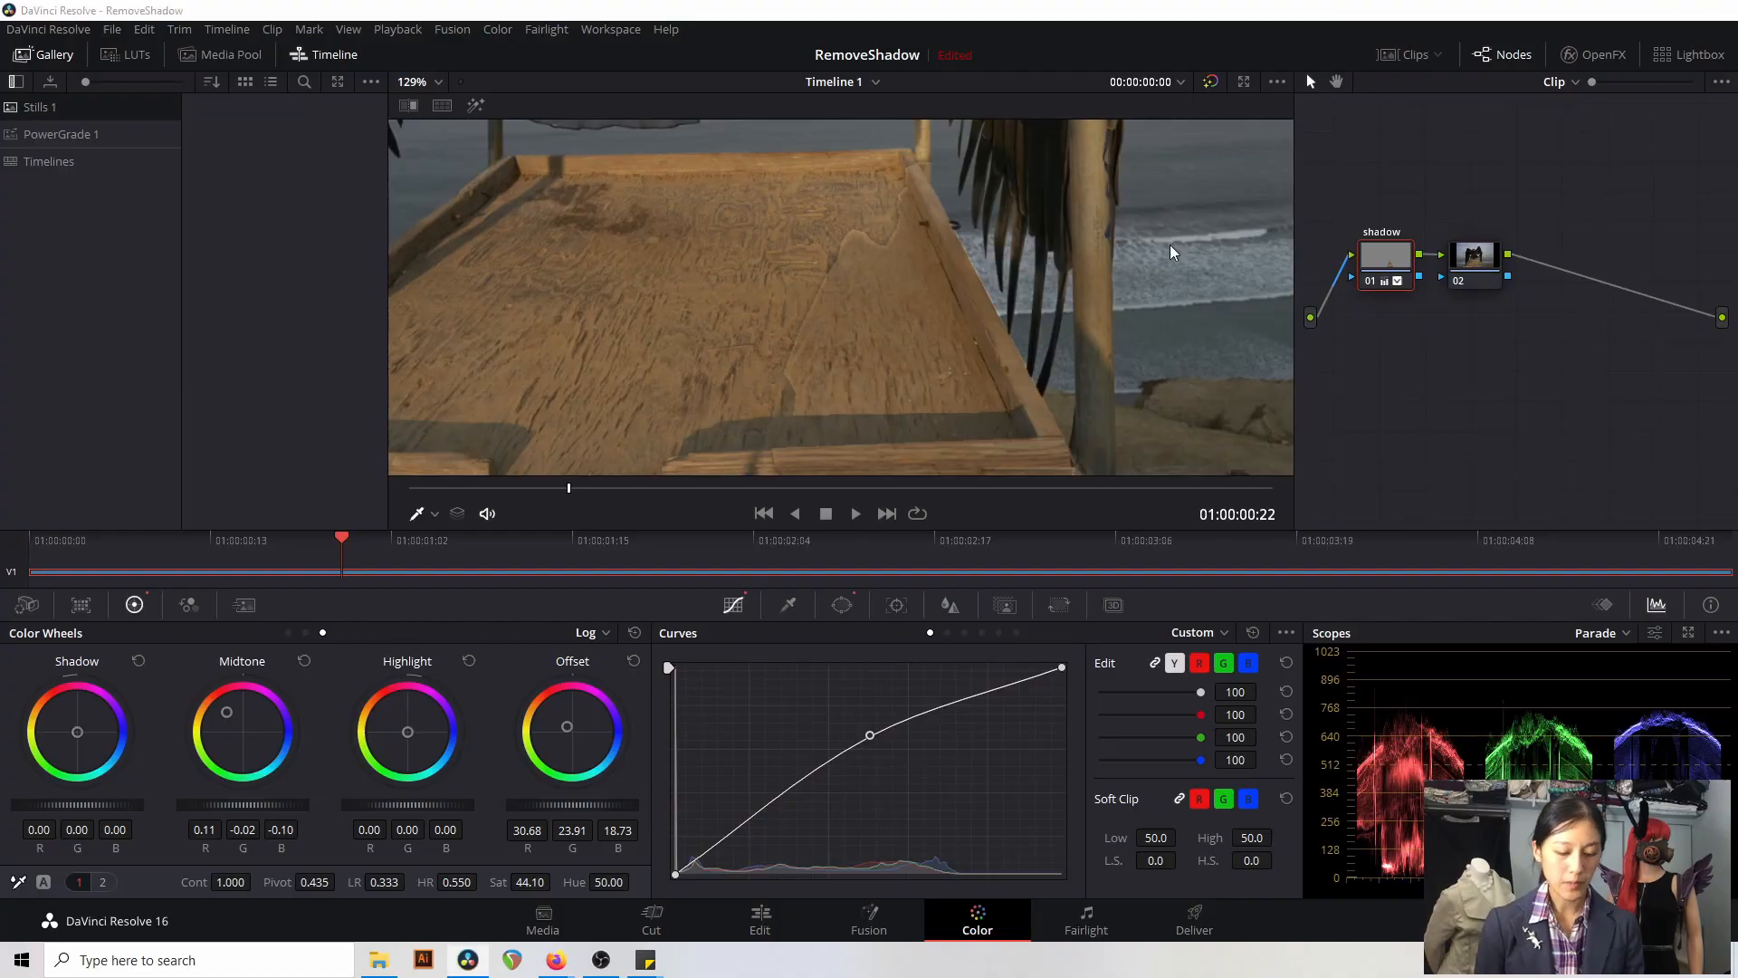
pyautogui.moveTo(1242, 622)
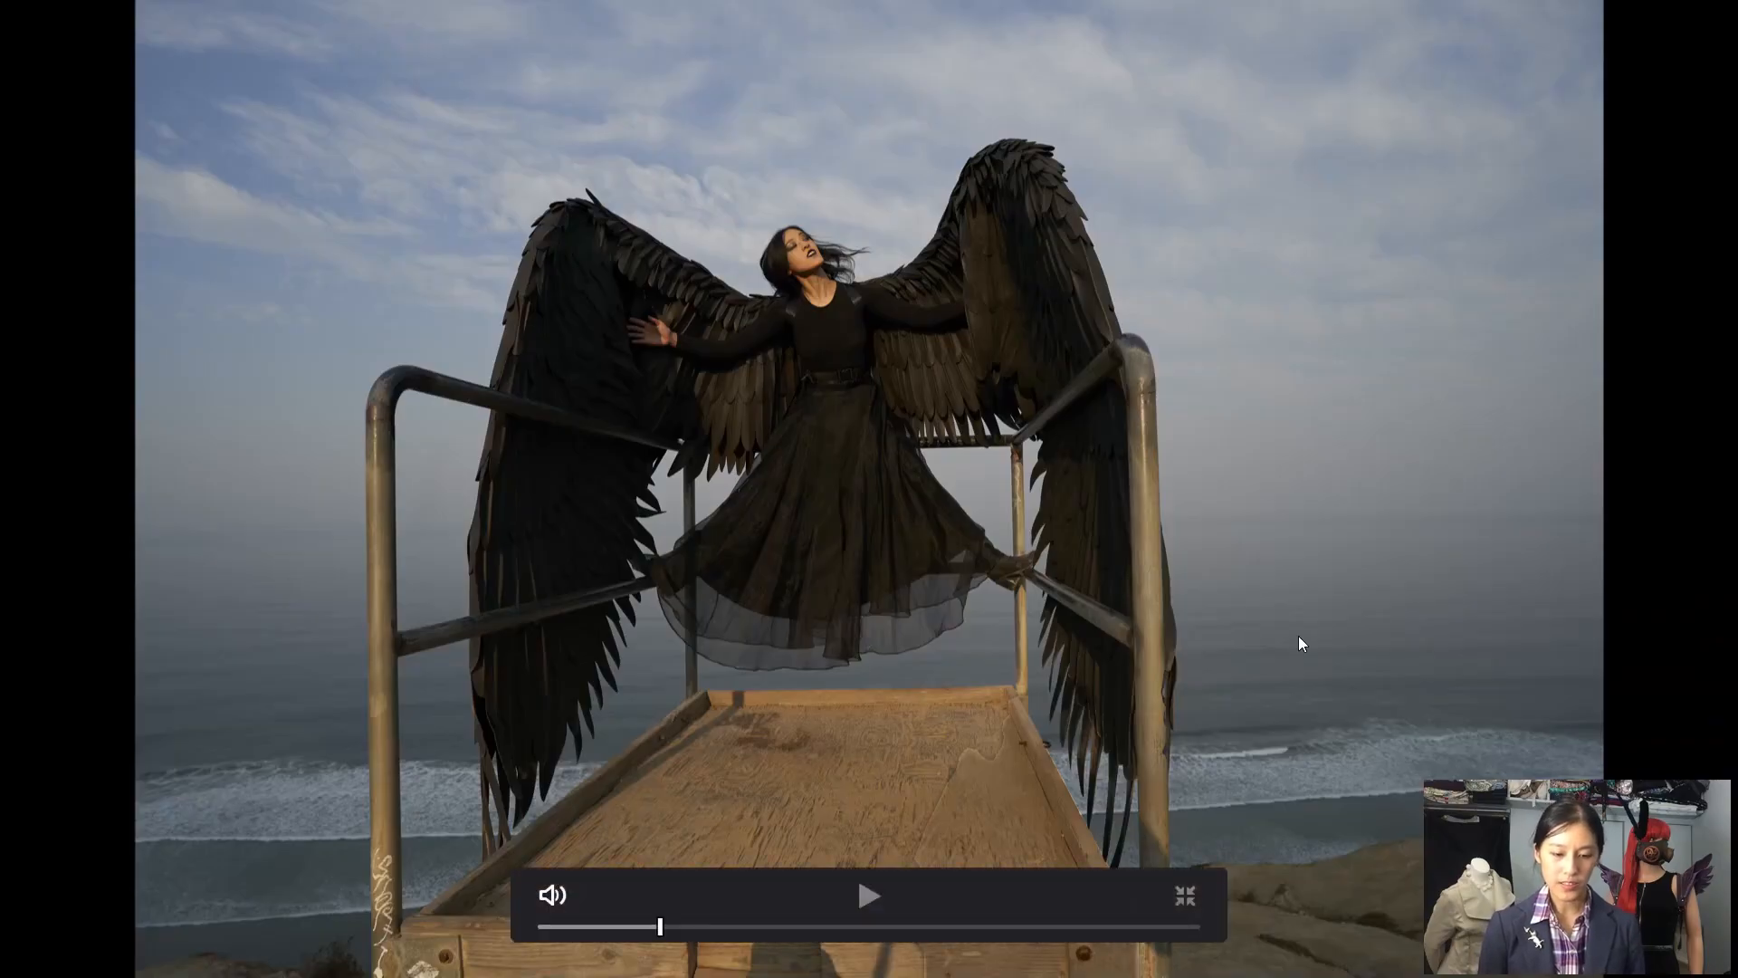
pyautogui.hotkey('ctrl', 'f')
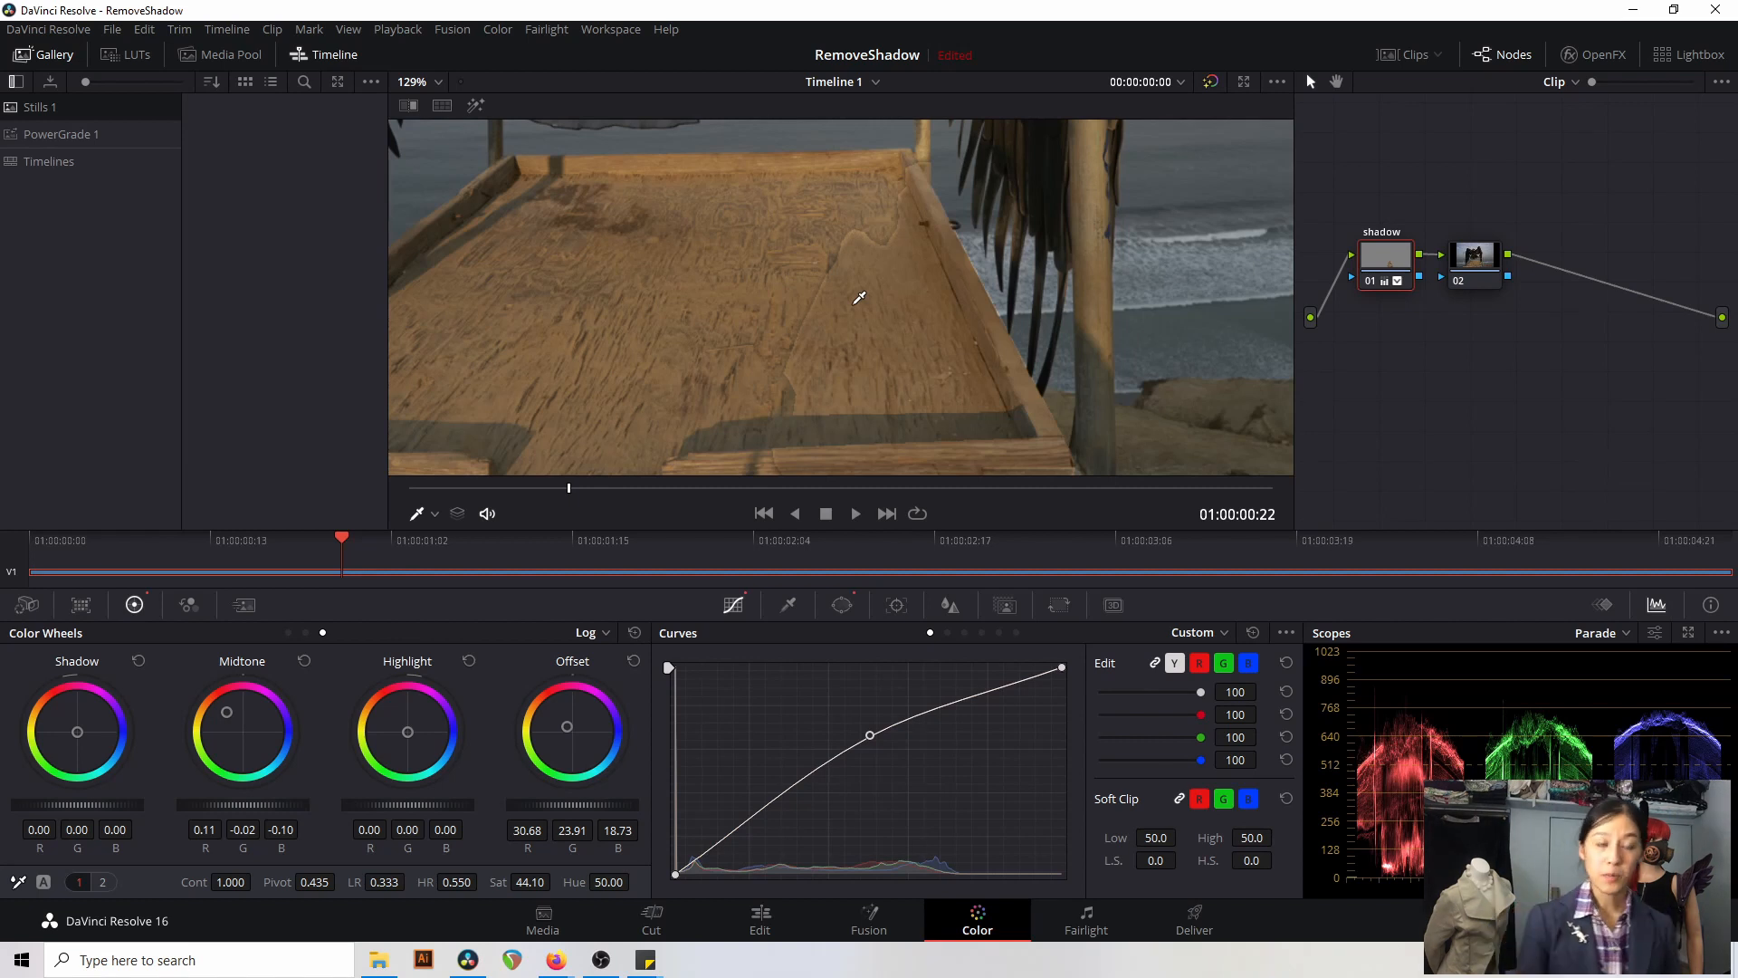
pyautogui.scroll(-10, 859, 298)
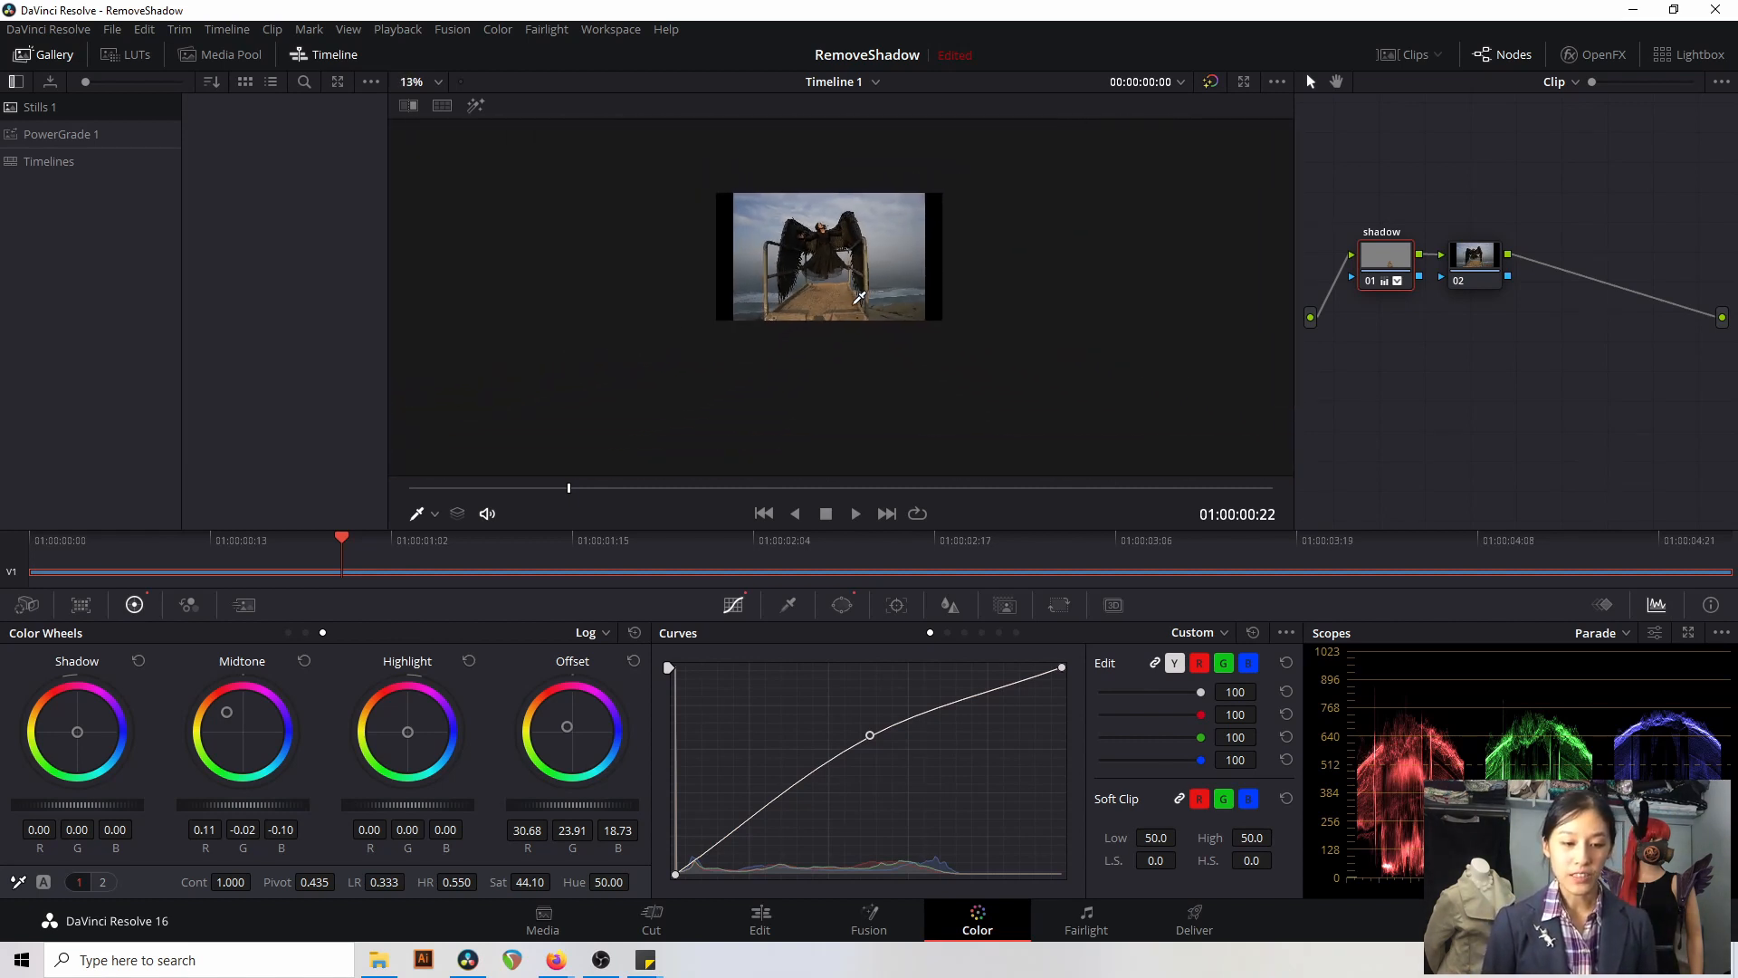
pyautogui.scroll(1, 927, 306)
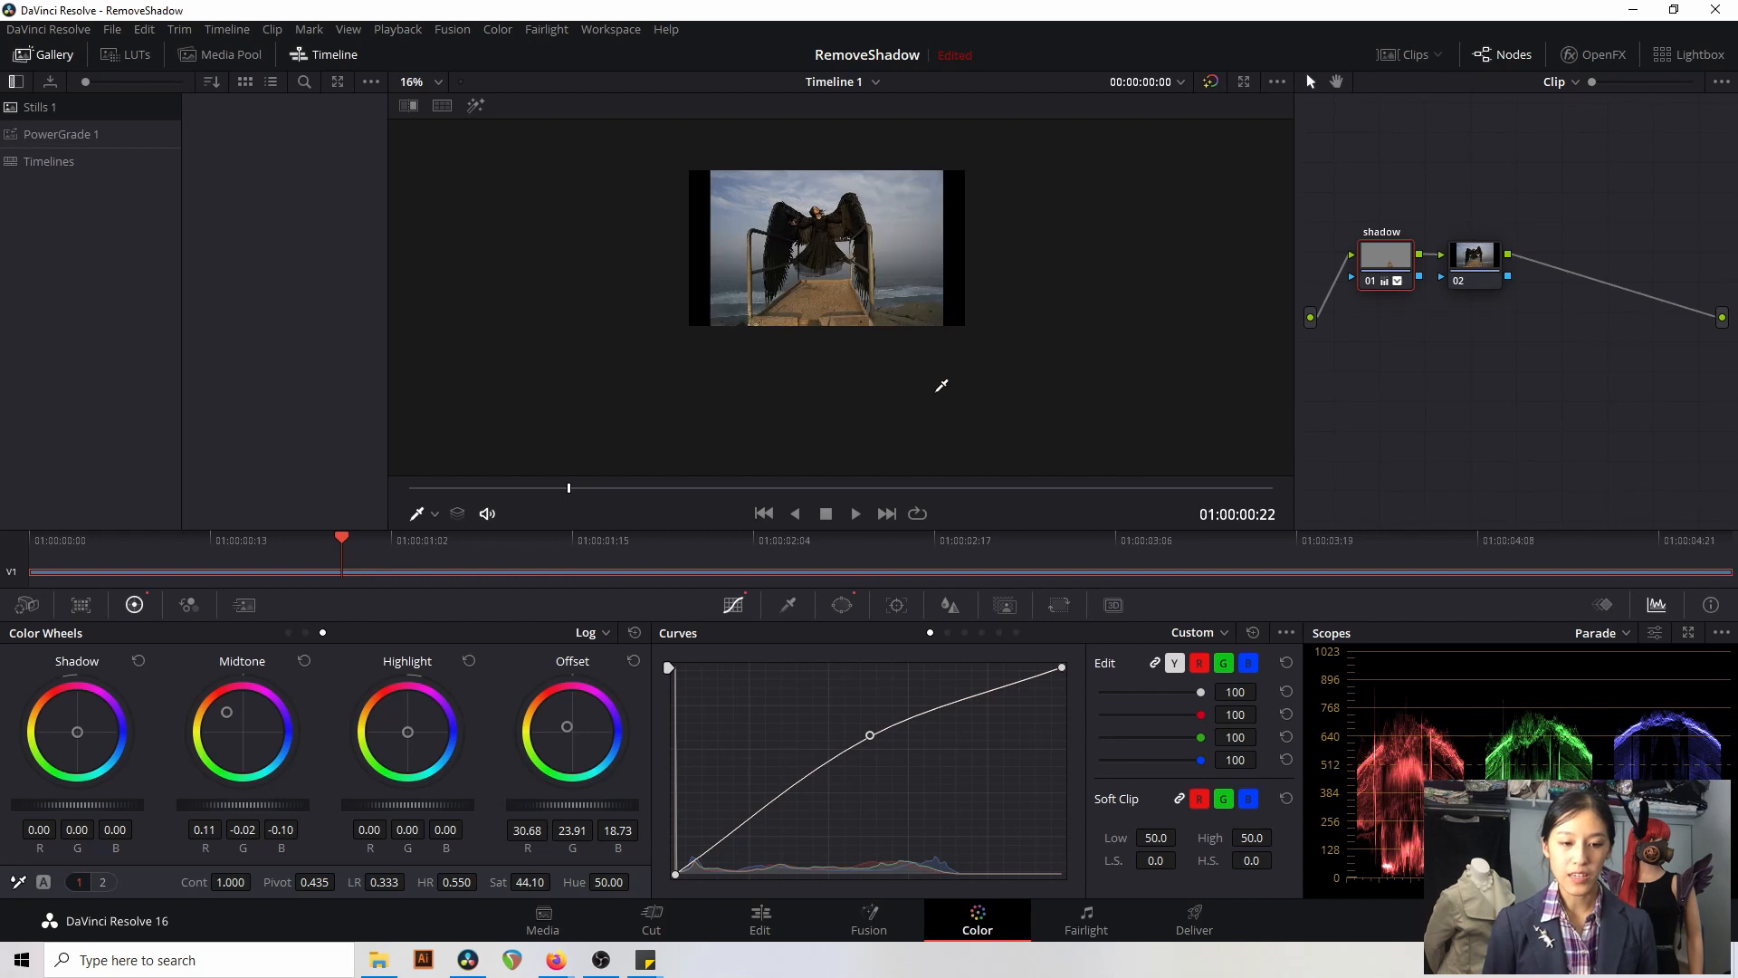
pyautogui.scroll(10, 915, 280)
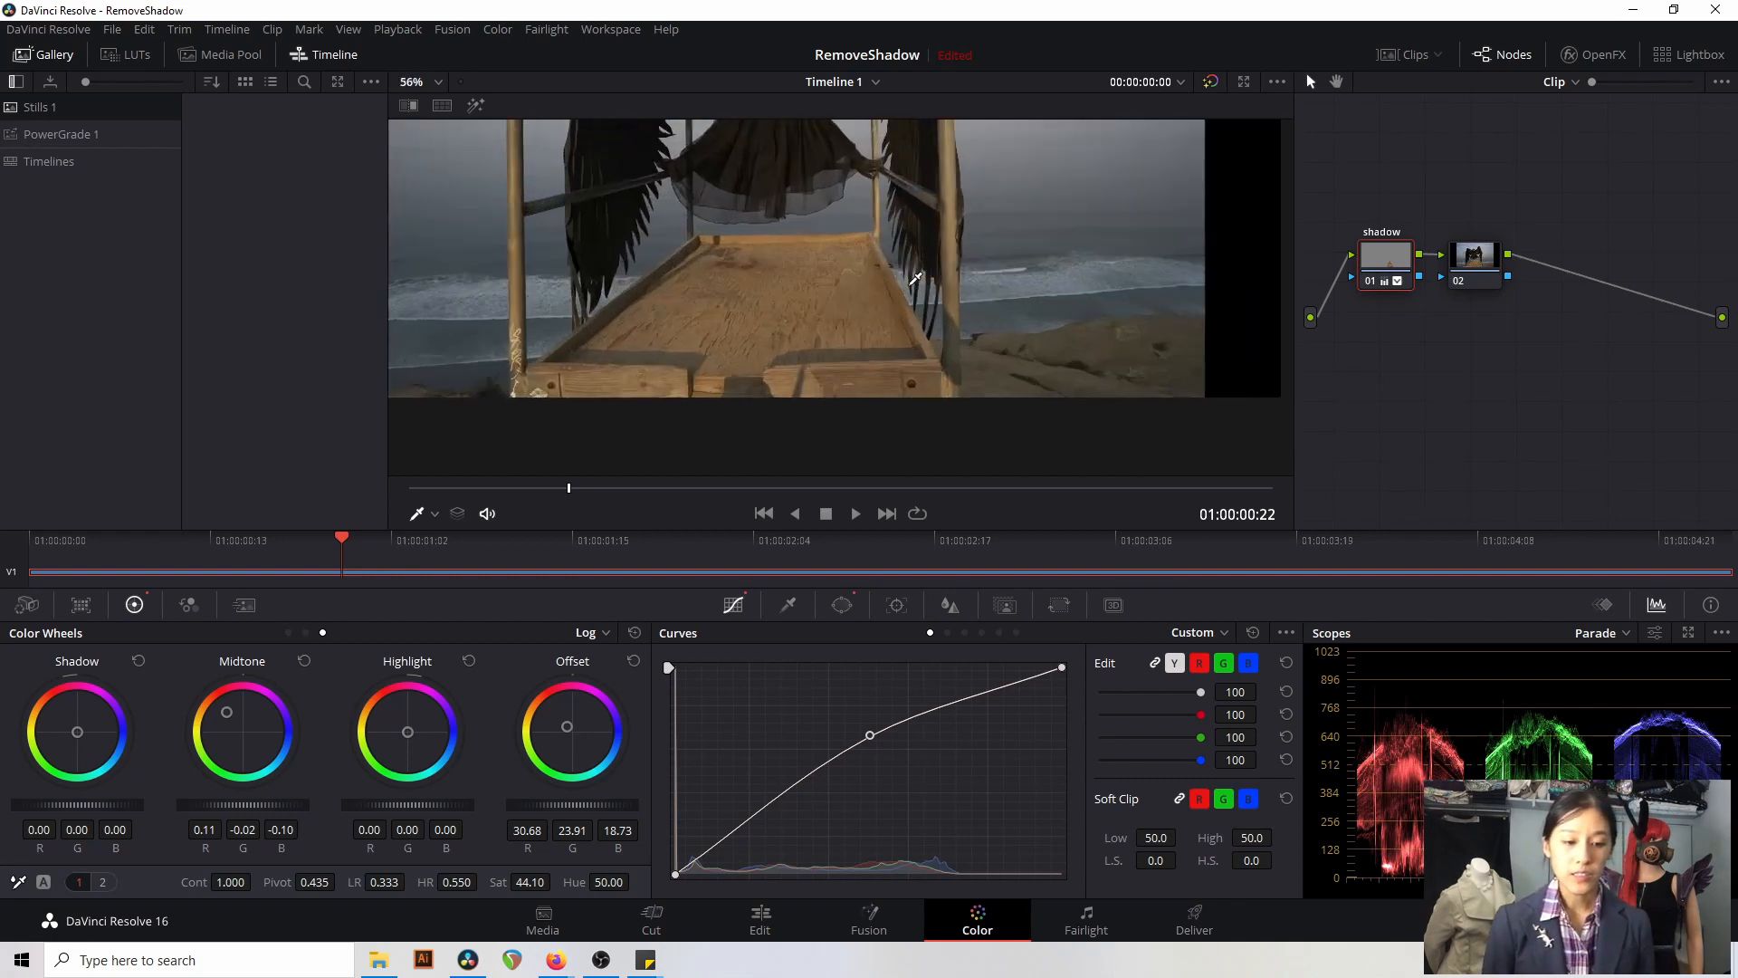
pyautogui.scroll(4, 915, 279)
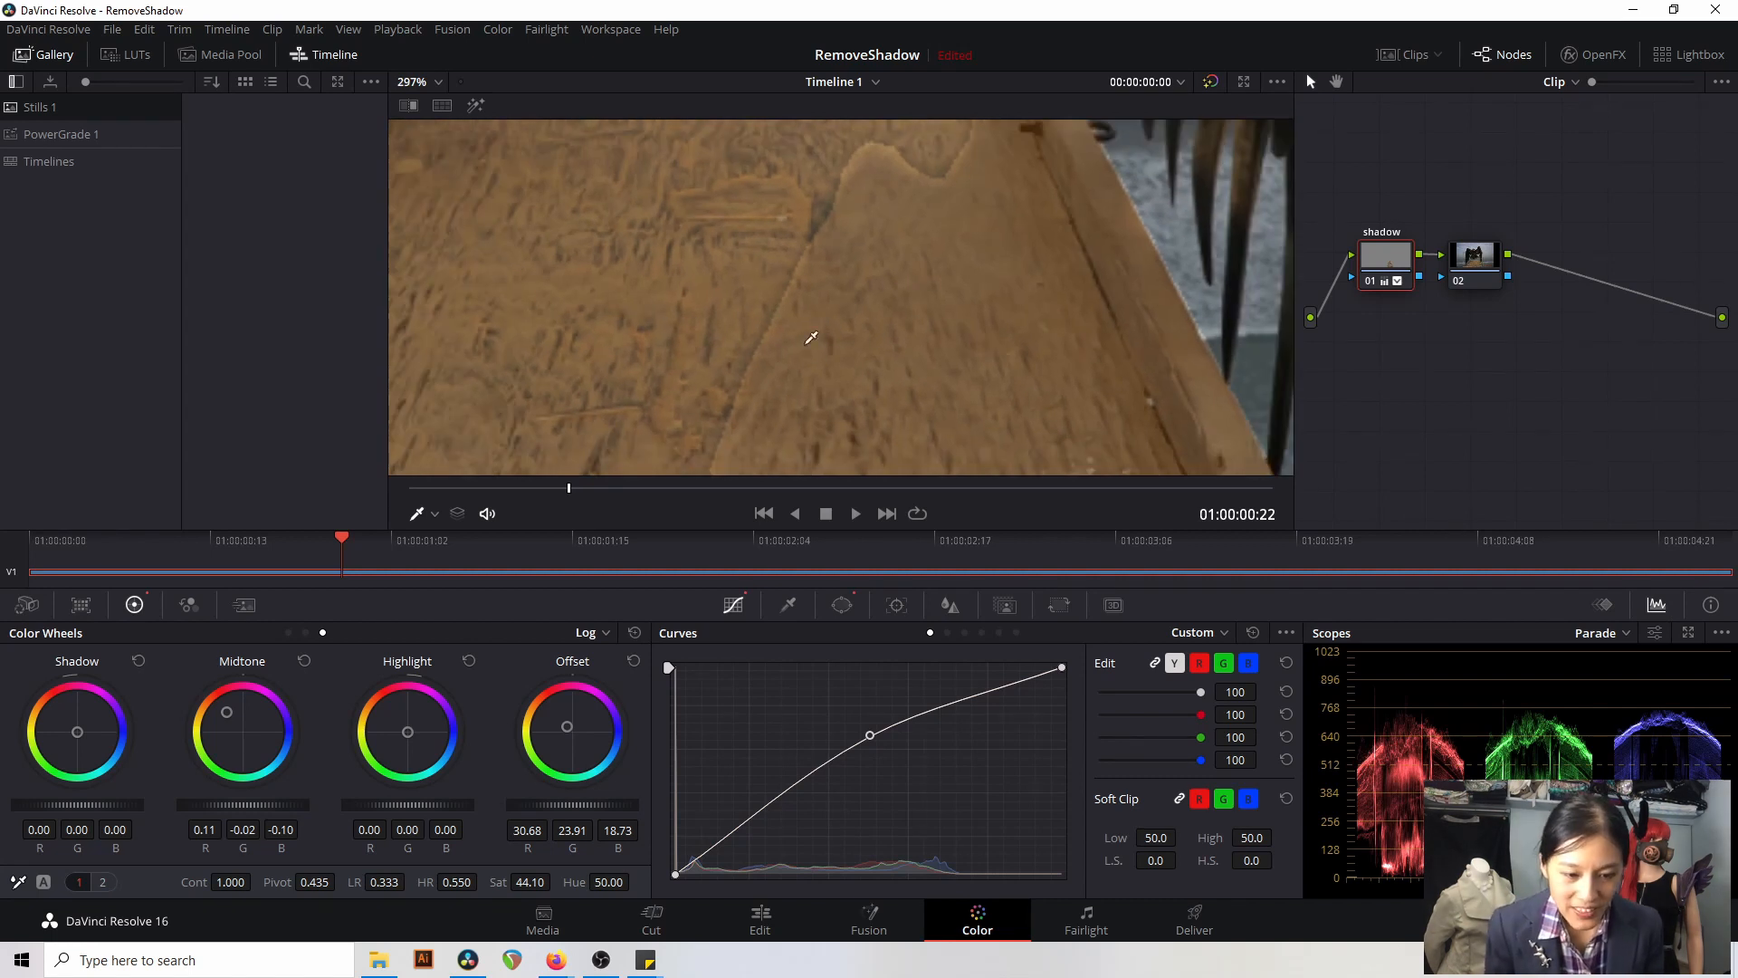
# - Try flattening the shadow node's curve with a second point just above the midtone point, and undo it
pyautogui.click(922, 718)
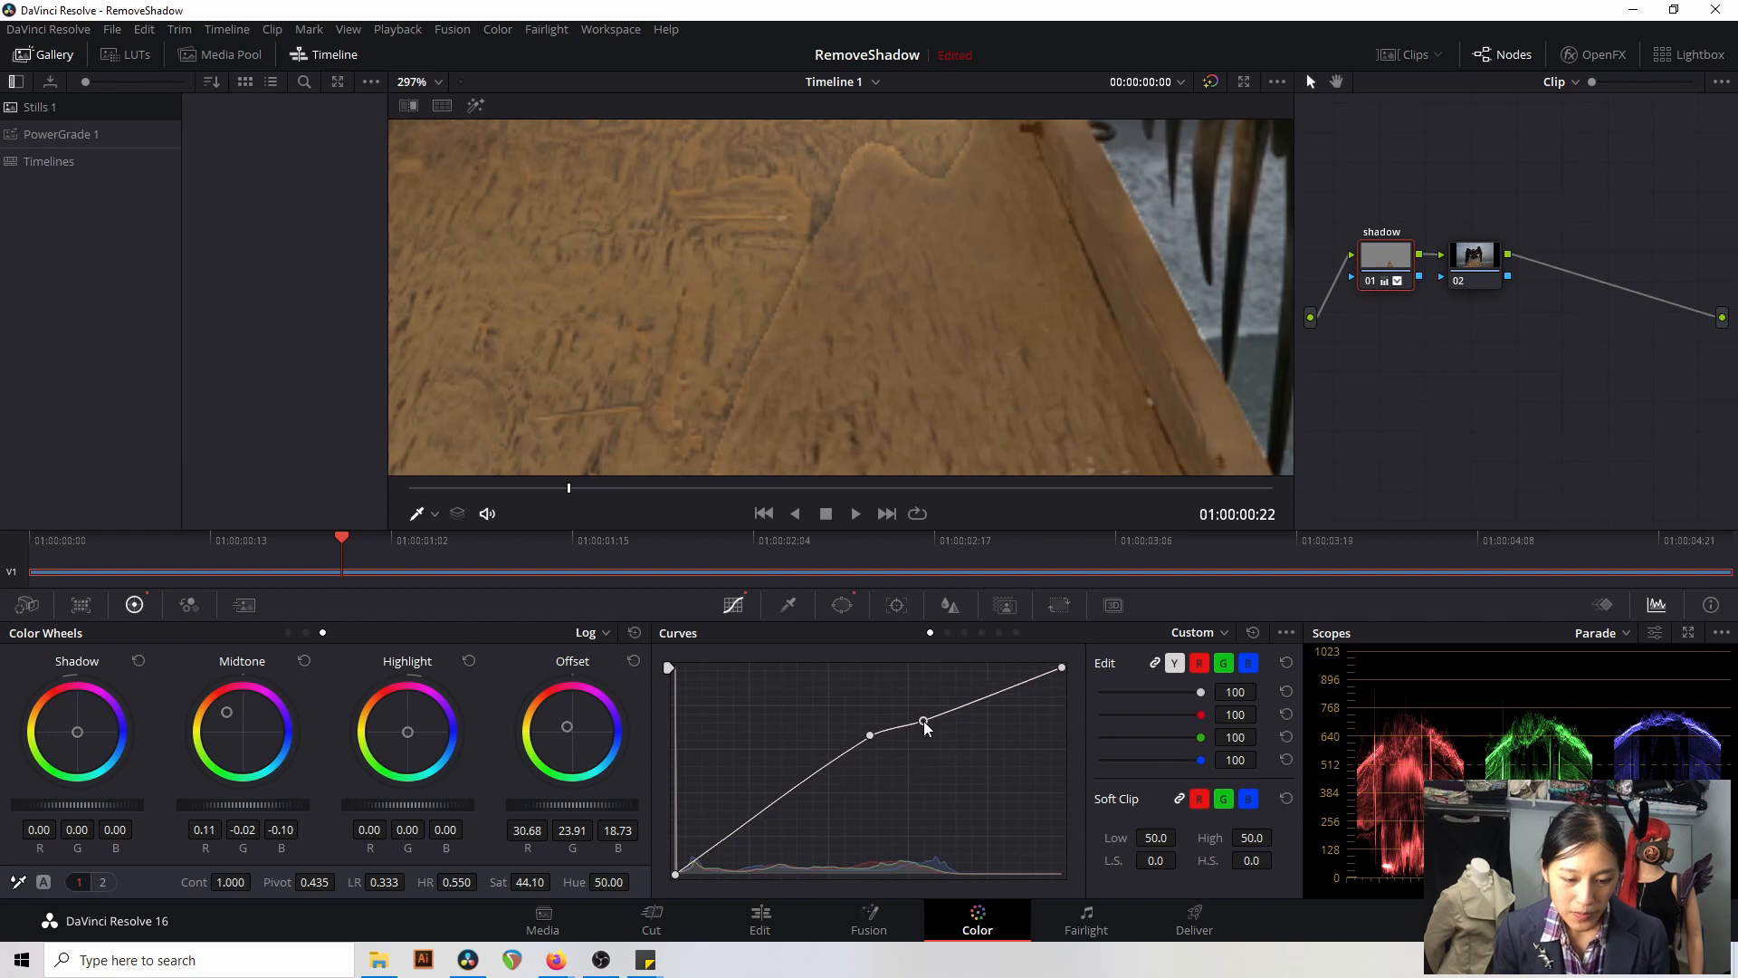
pyautogui.moveTo(923, 720); pyautogui.dragTo(910, 730)
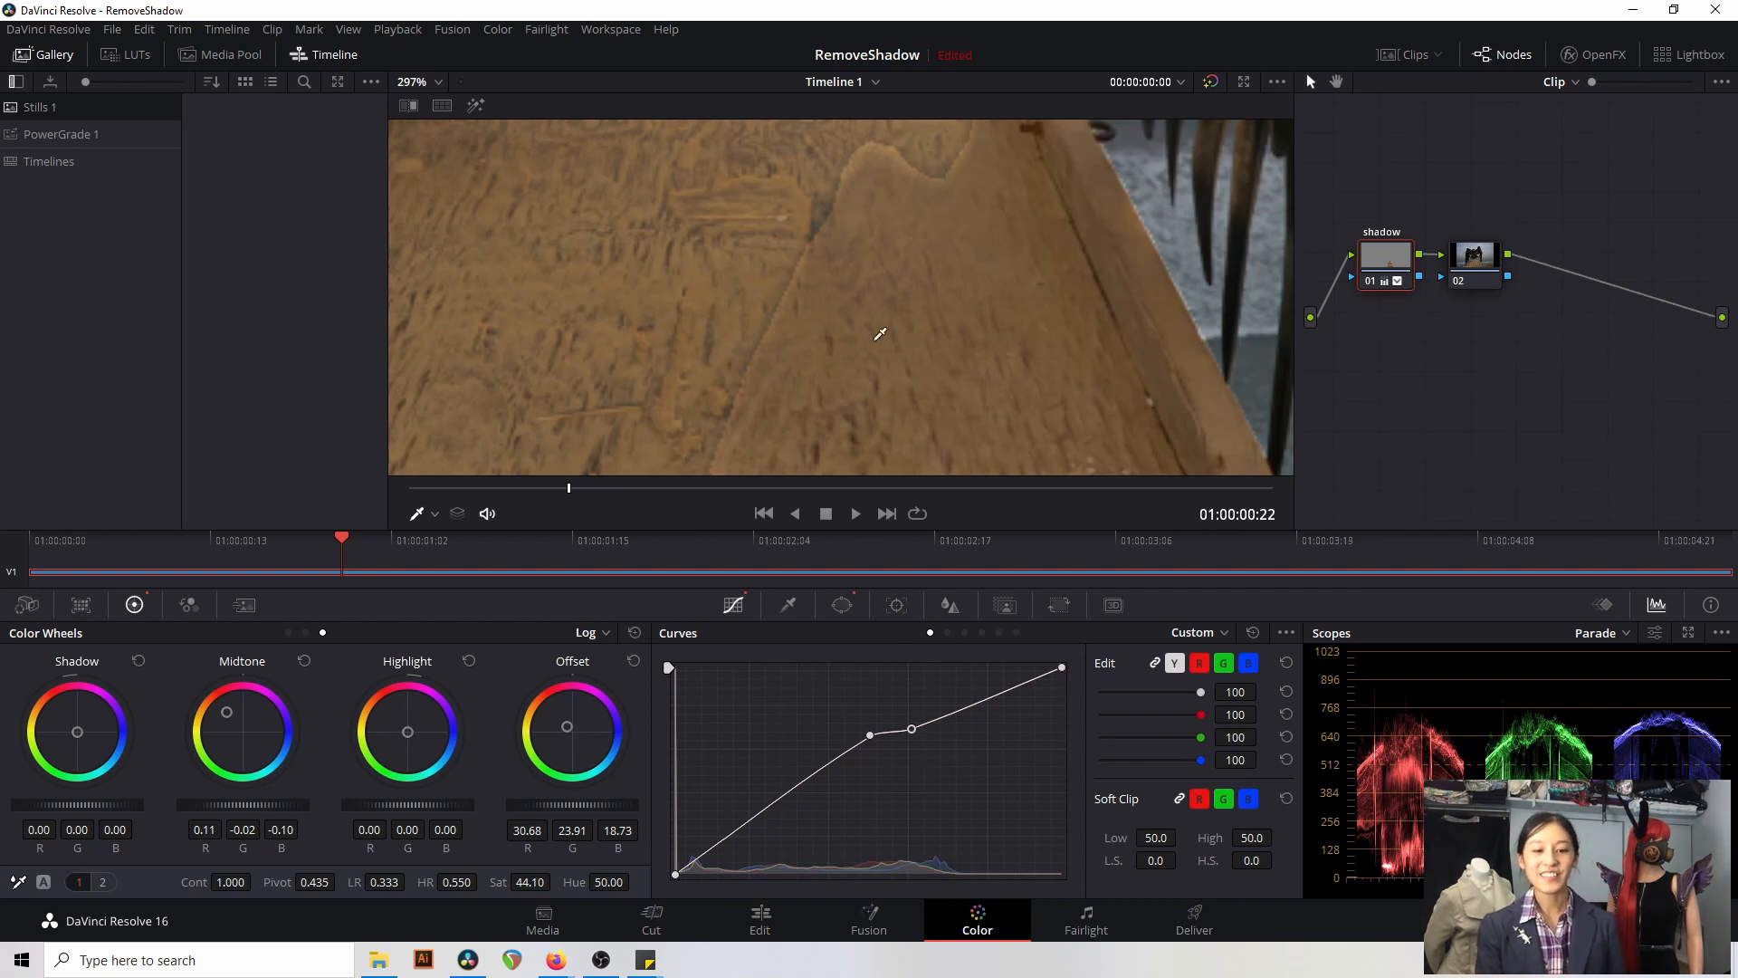
pyautogui.scroll(-10, 880, 334)
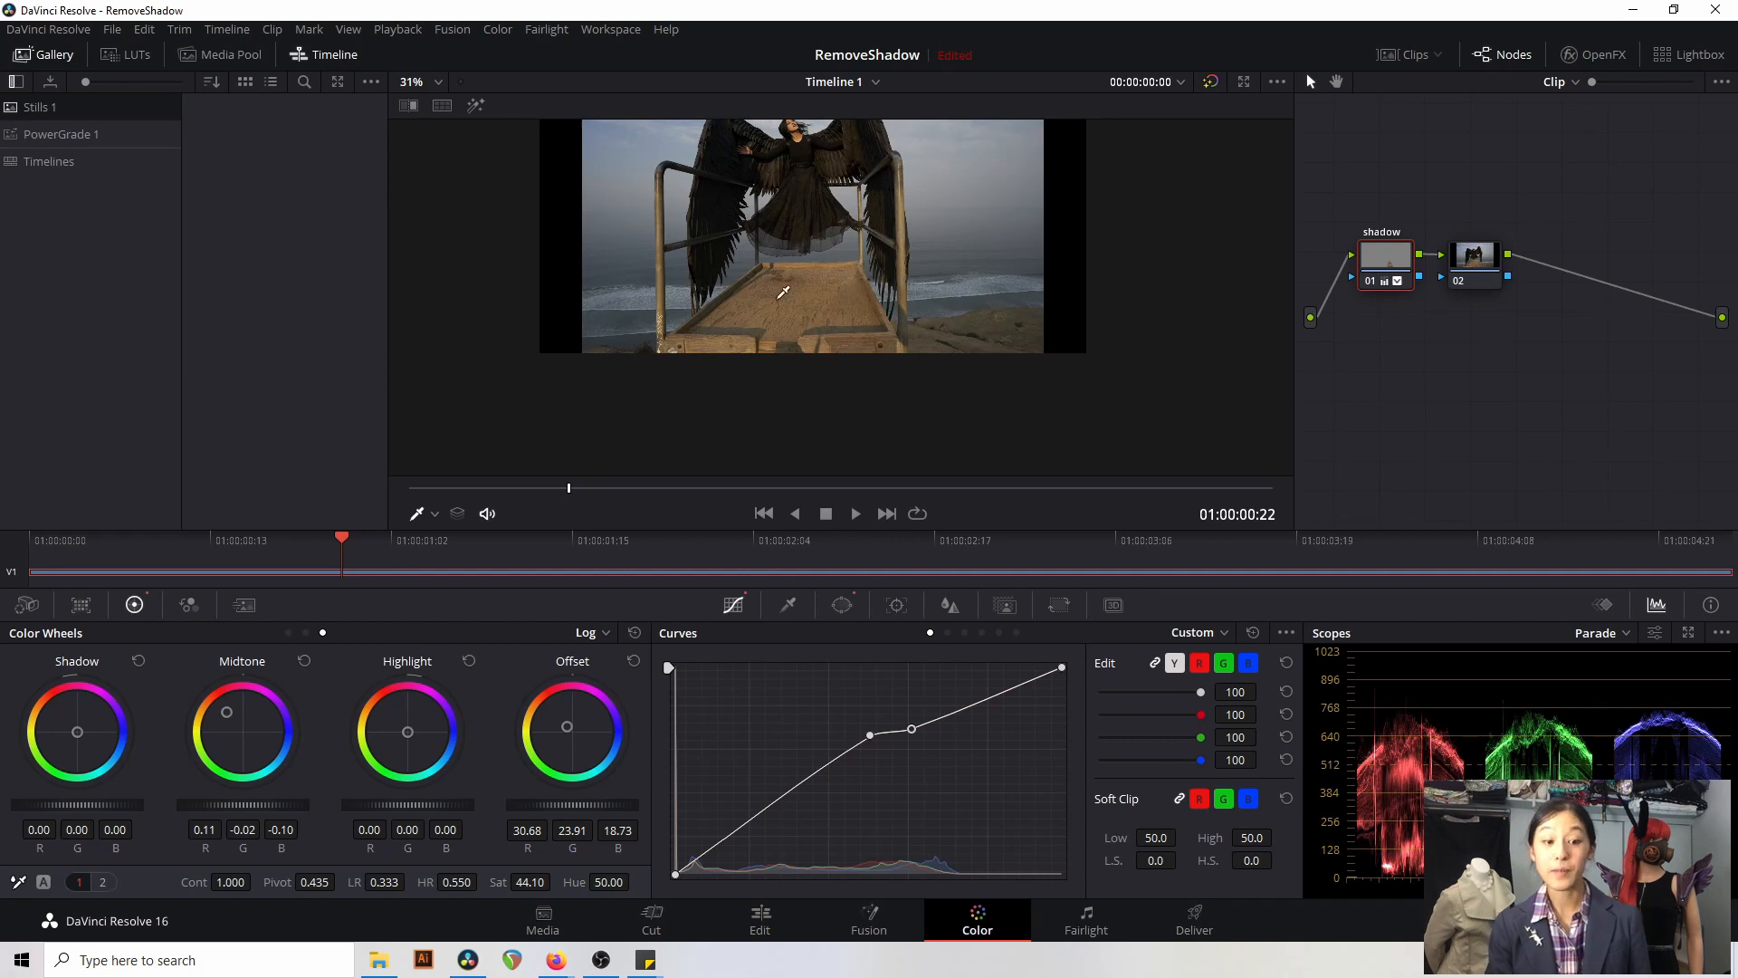
pyautogui.hotkey('ctrl', 'z')
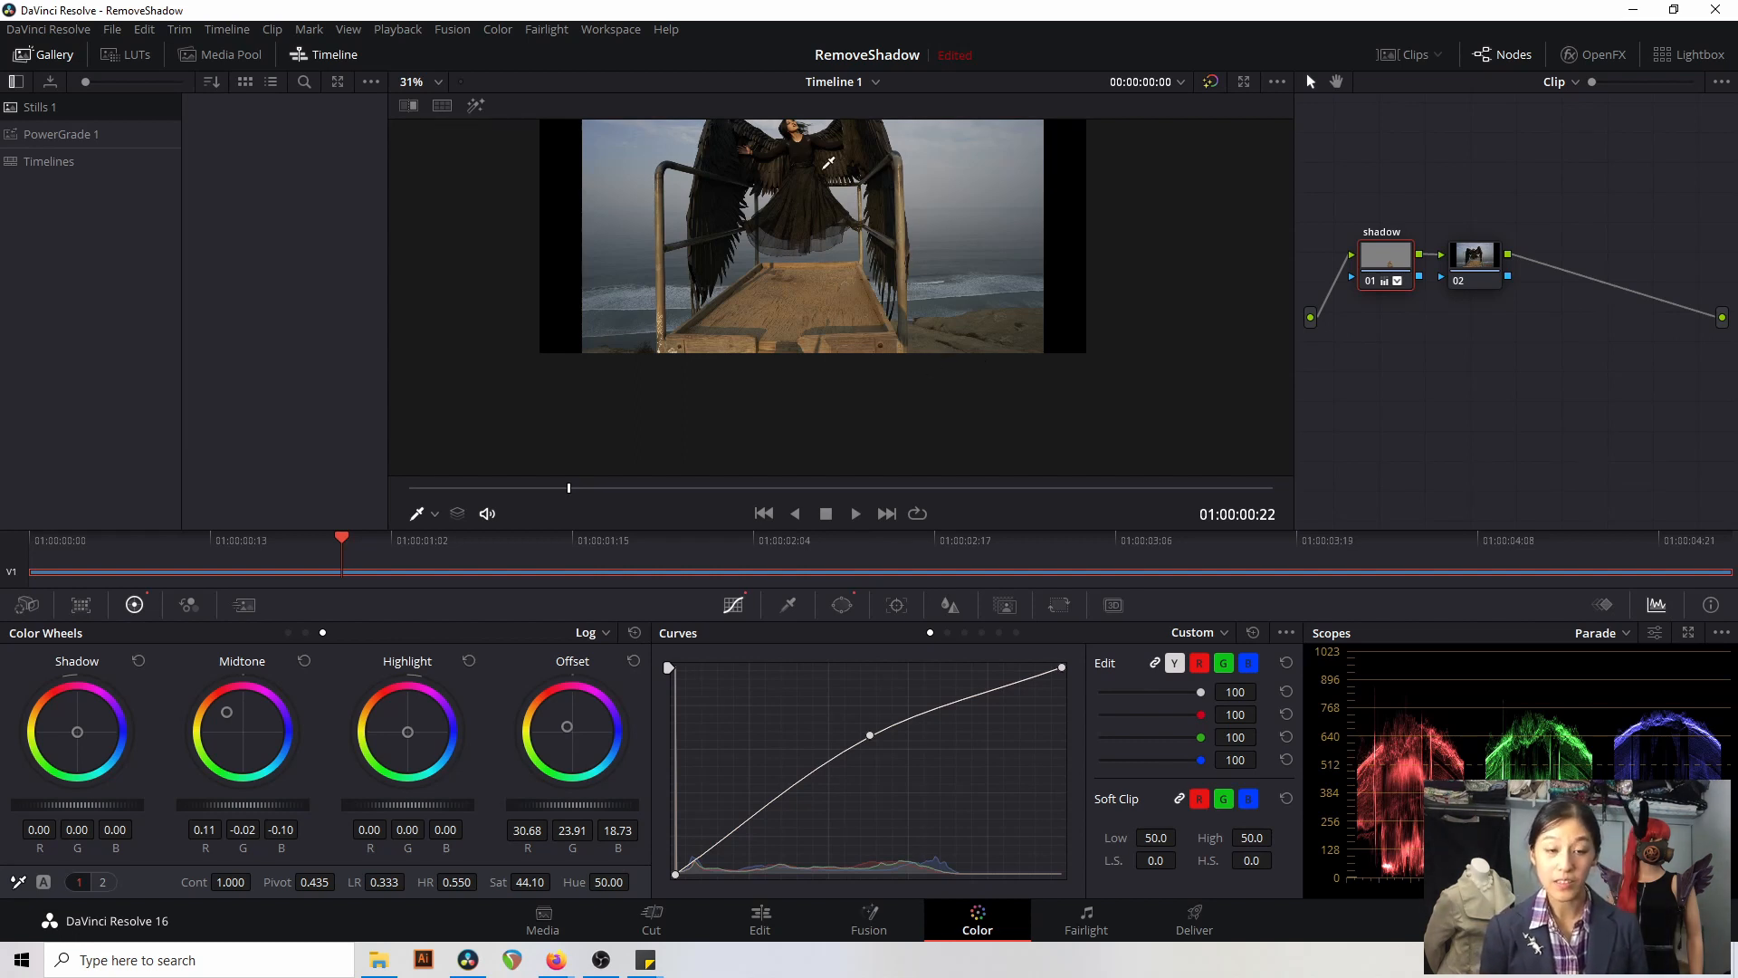
# - Soften the edge of the shadow node's drawn window to a Soft 1 value of 0.44, with the window outline hidden to judge the blend
pyautogui.scroll(6, 828, 163)
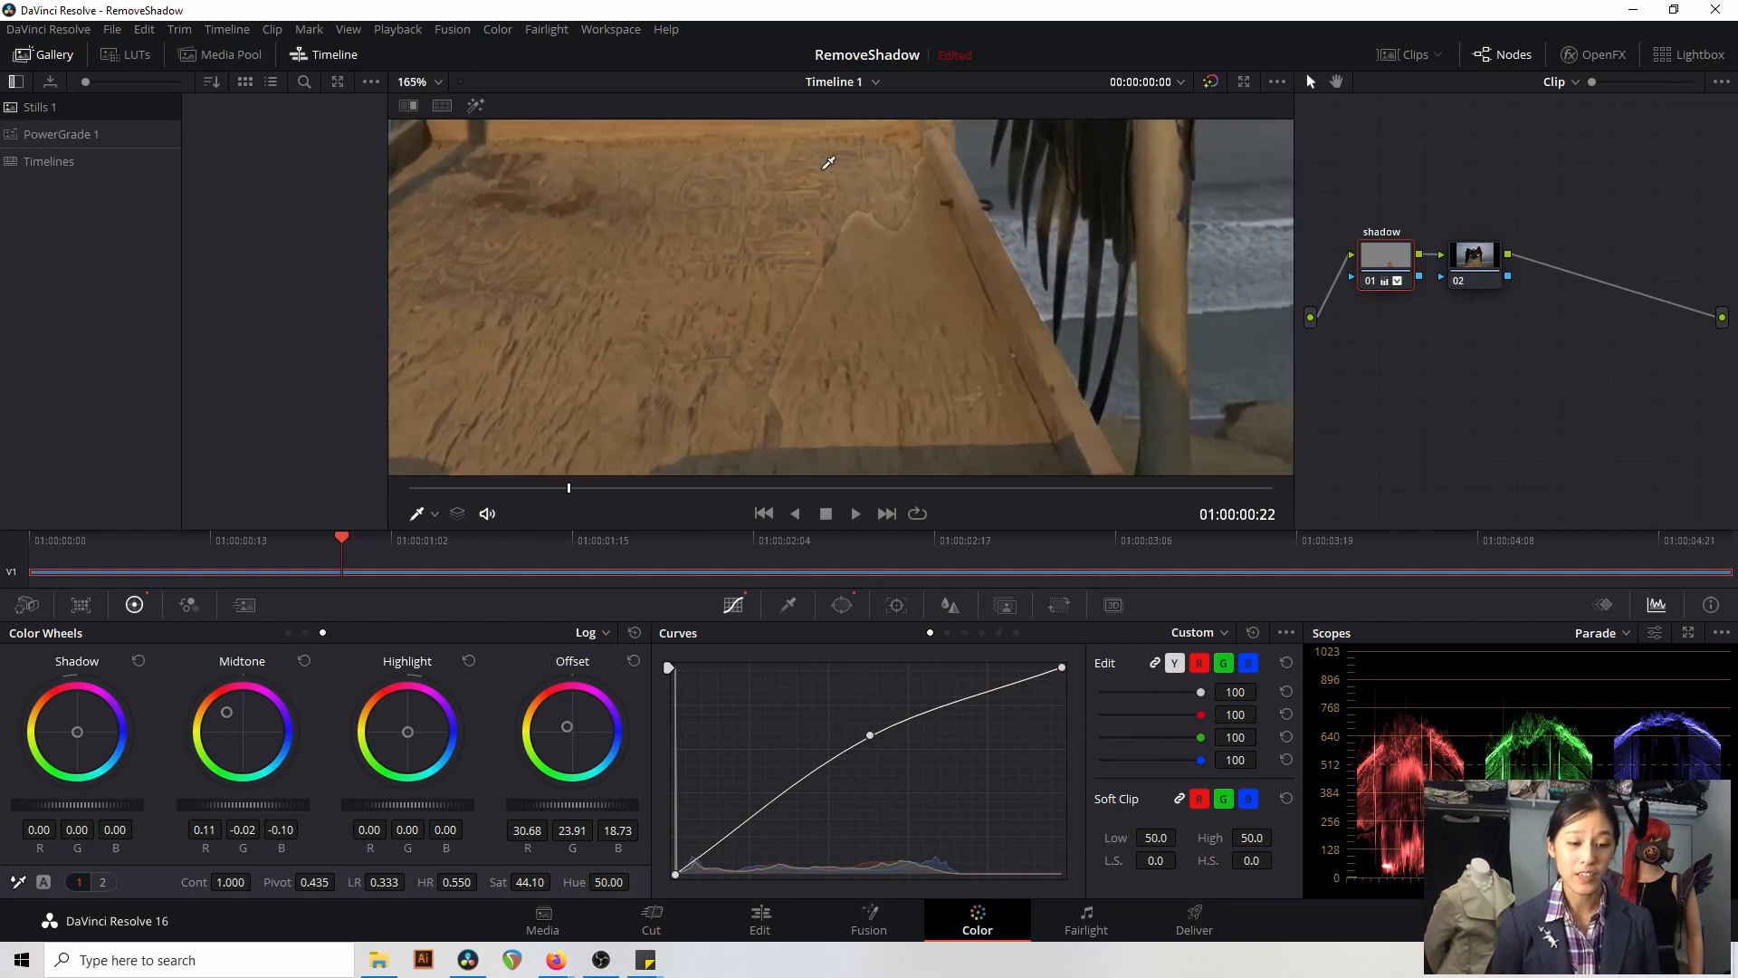
pyautogui.scroll(2, 828, 163)
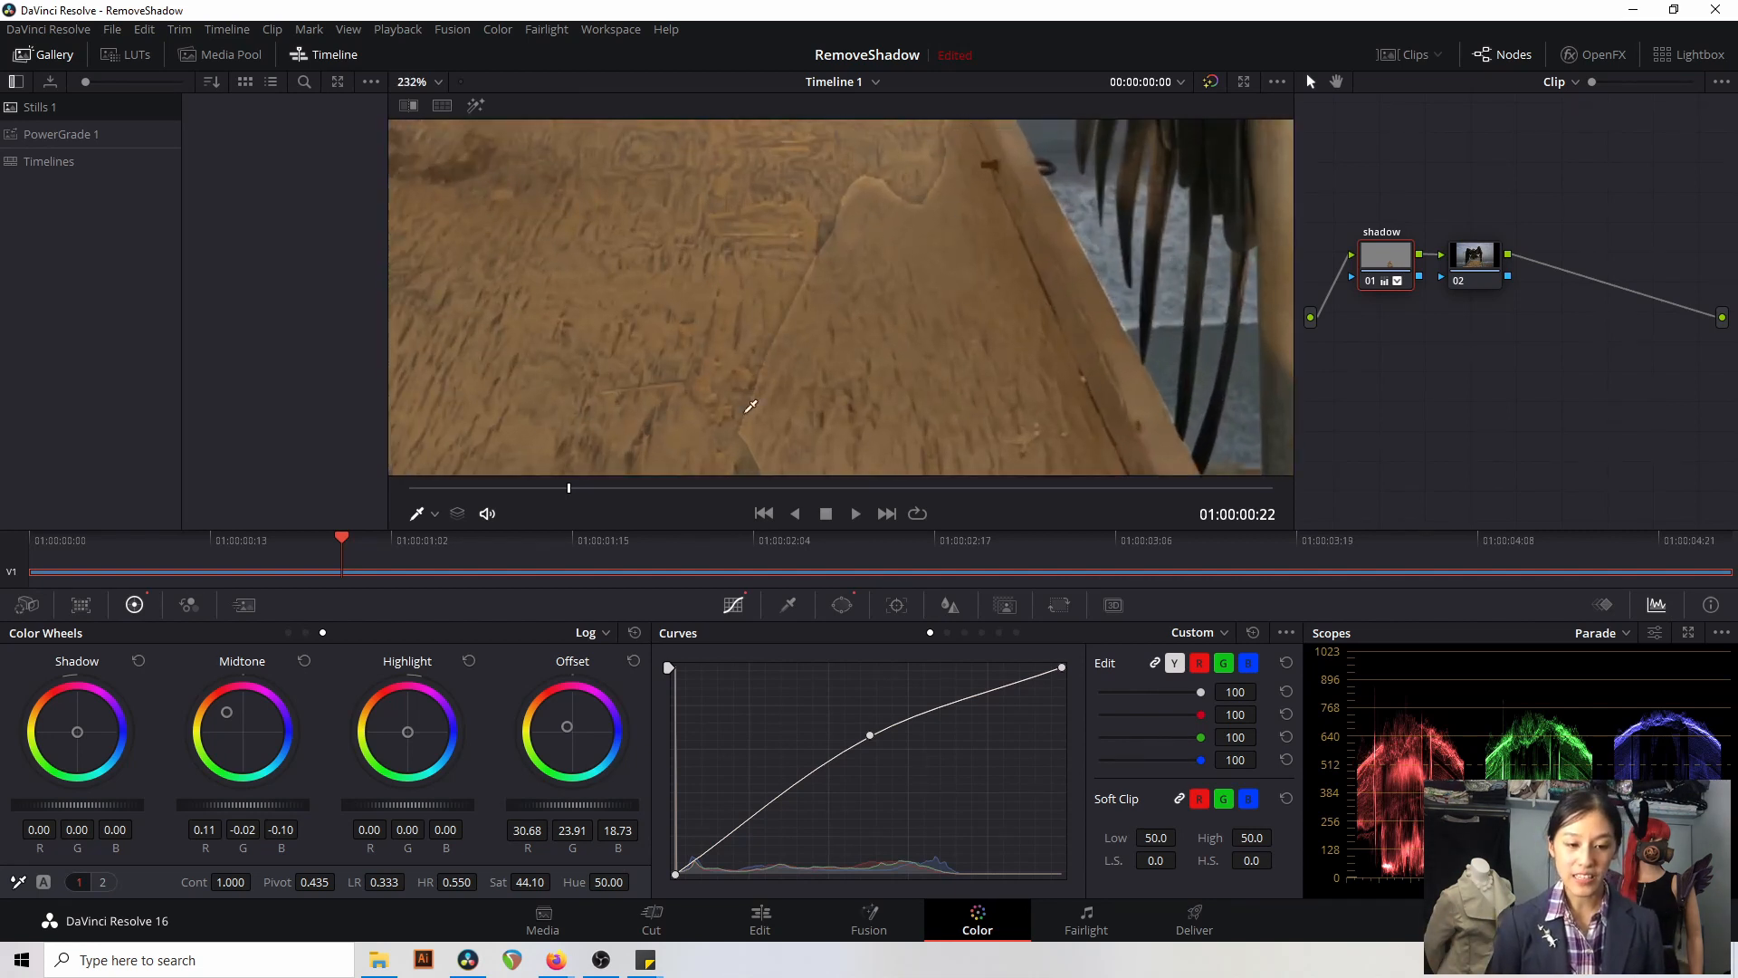
pyautogui.click(843, 604)
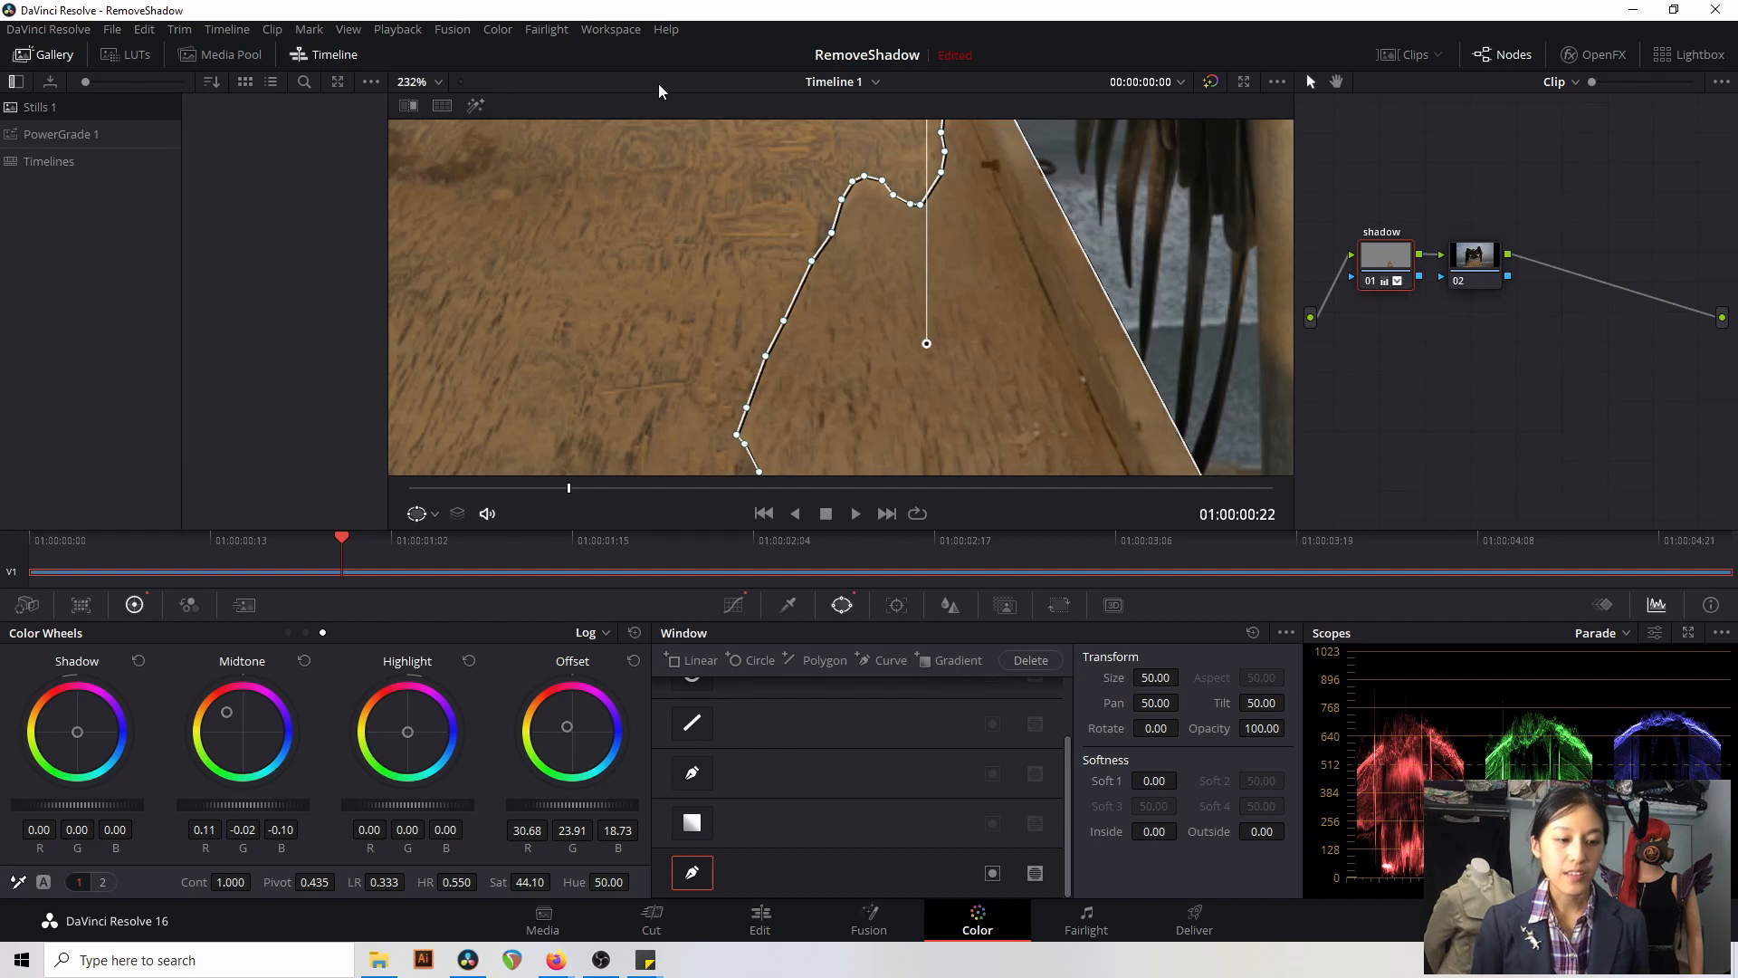
pyautogui.click(477, 105)
pyautogui.click(476, 105)
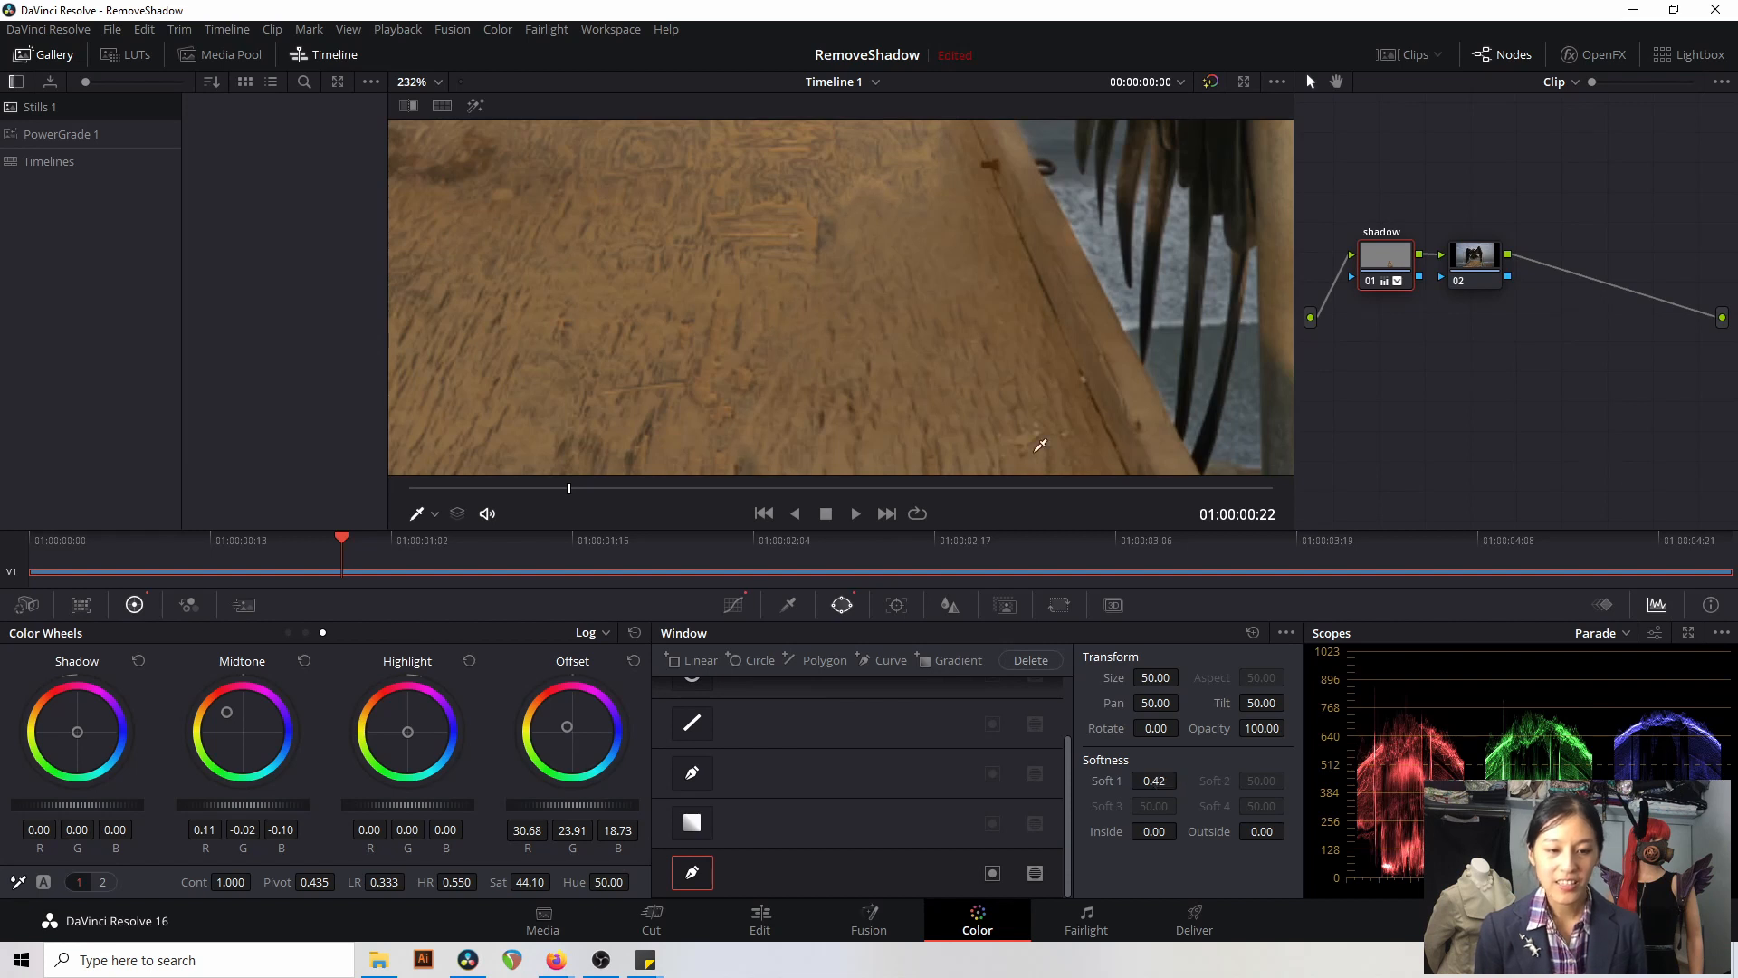
pyautogui.scroll(-5, 1040, 445)
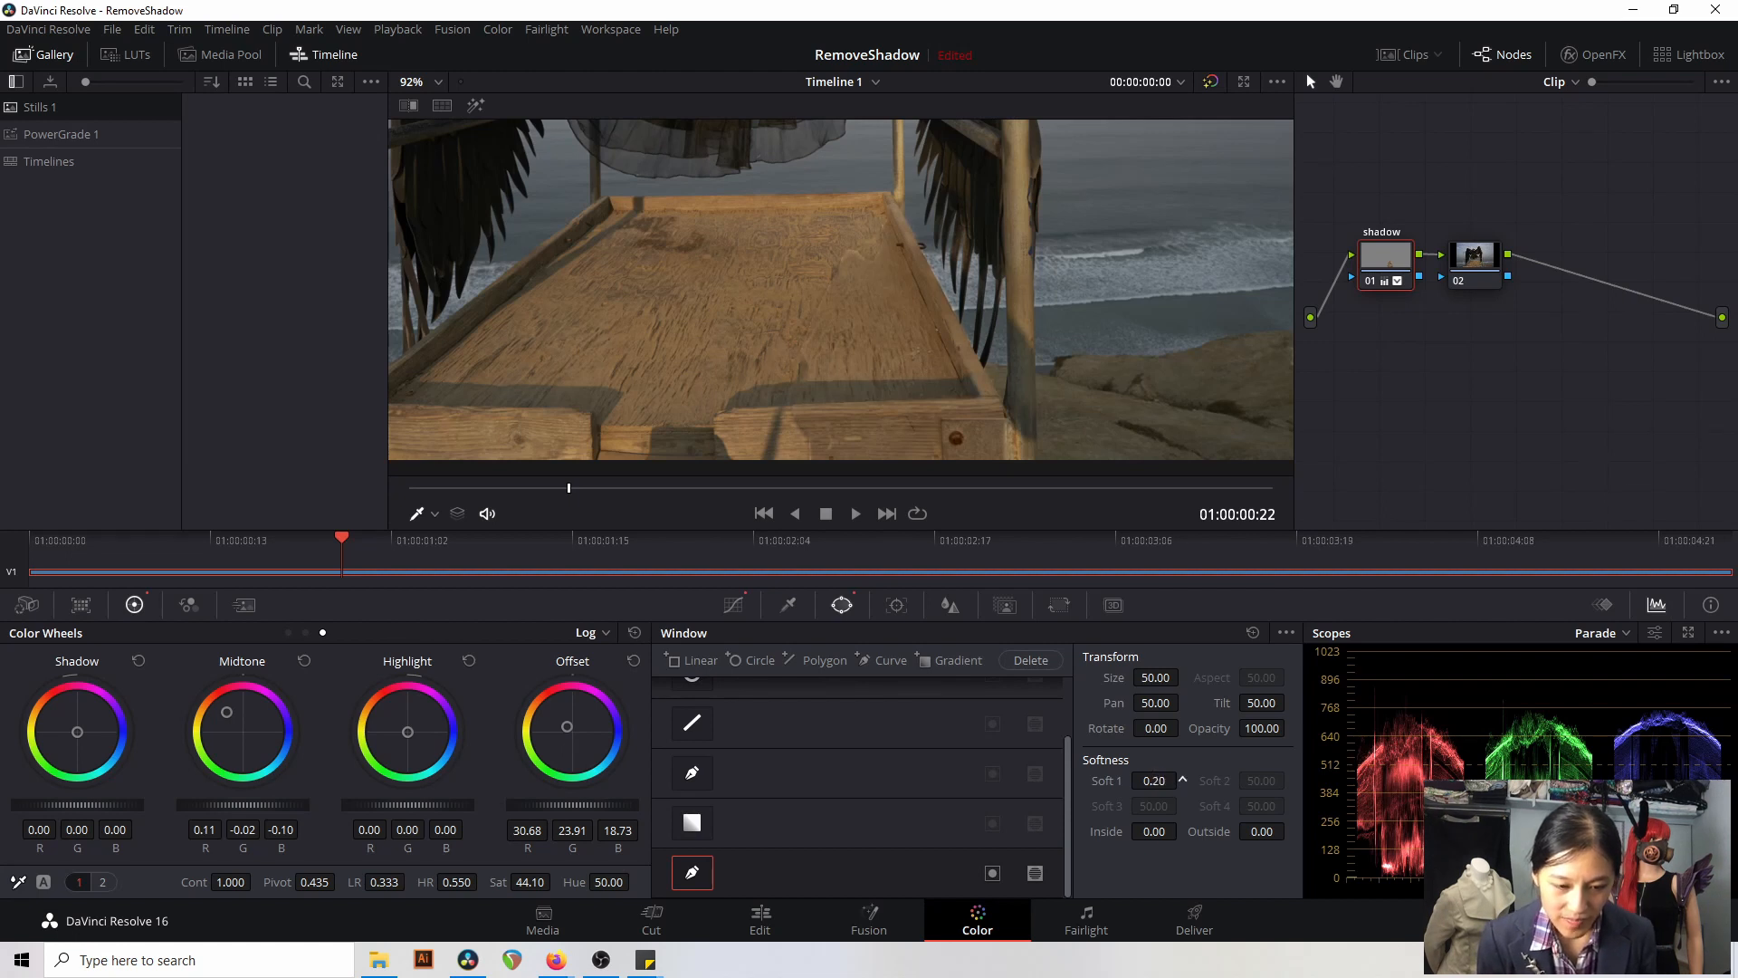
pyautogui.moveTo(1182, 779); pyautogui.dragTo(1182, 780)
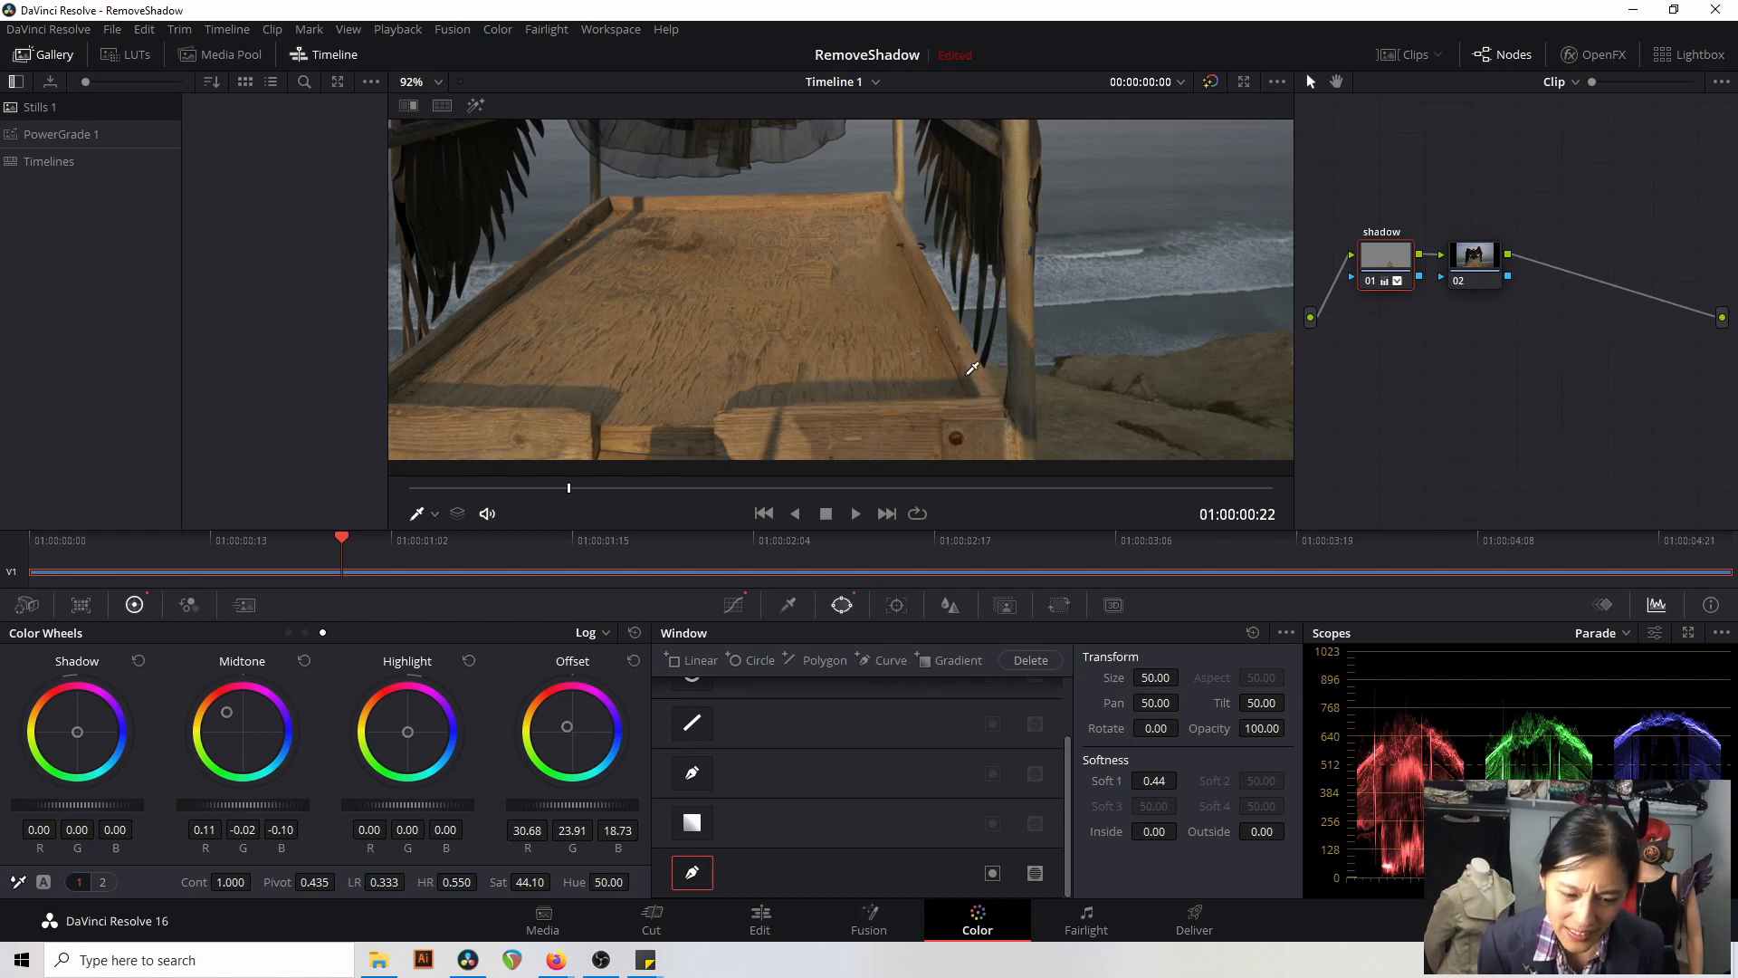
pyautogui.scroll(4, 973, 369)
pyautogui.scroll(-5, 972, 370)
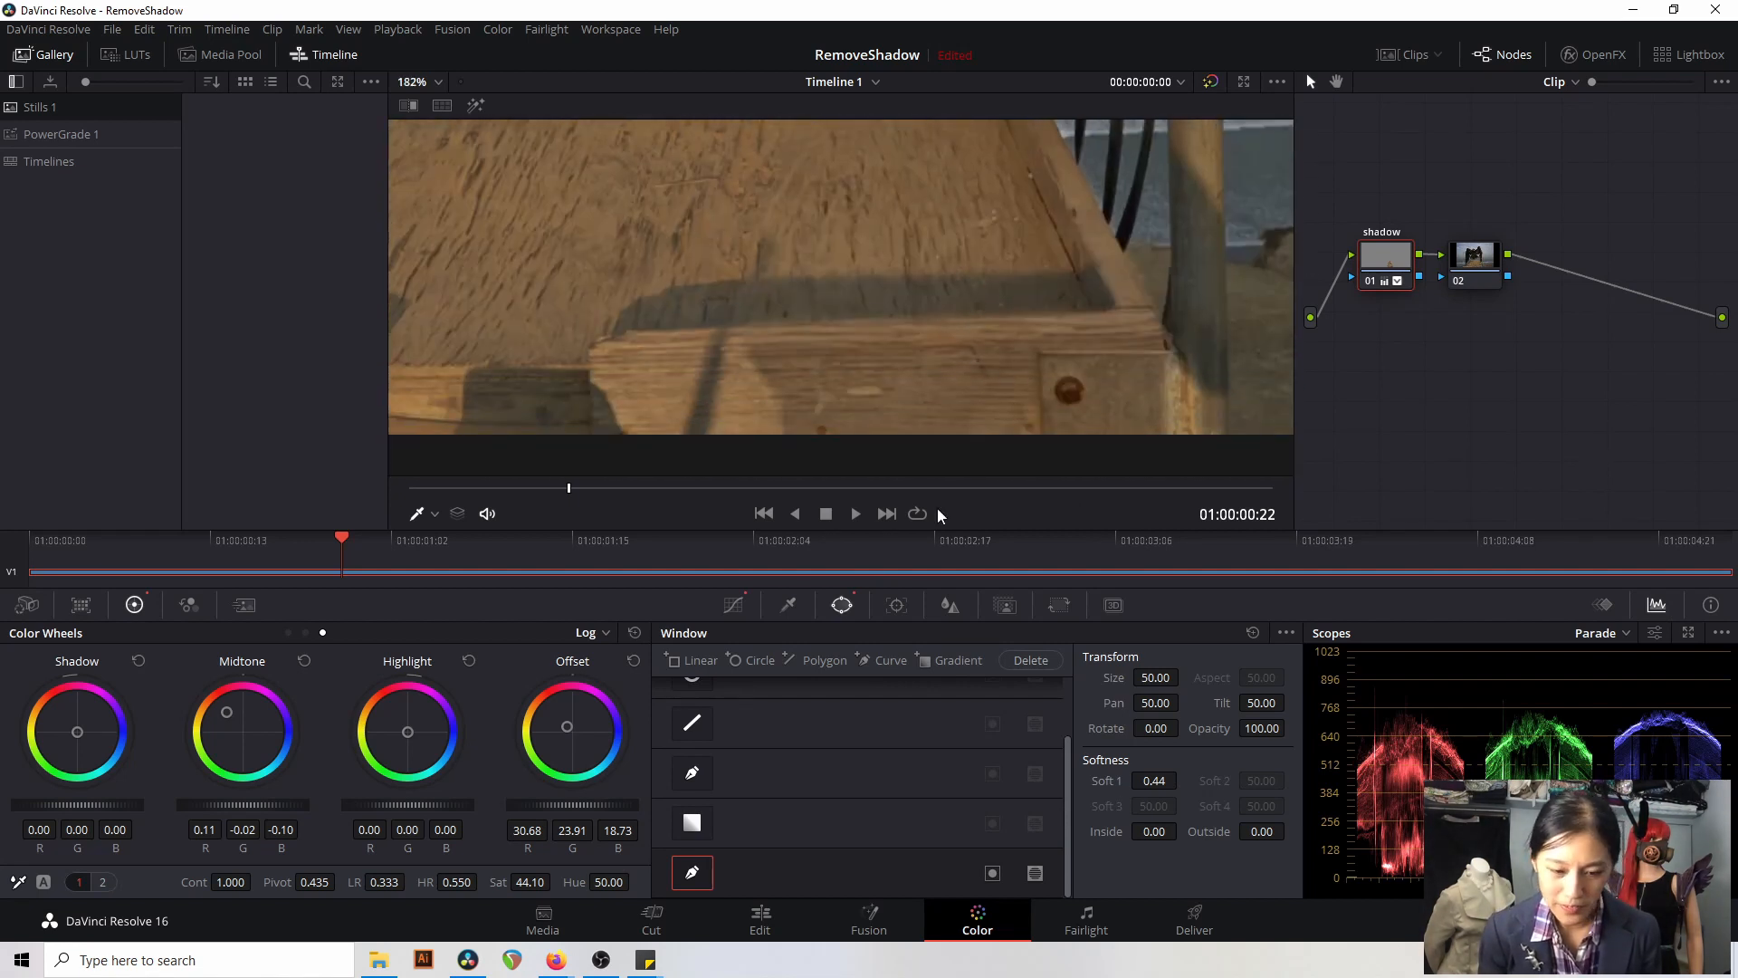
# - Lower the shadow node's window point at the notch's far corner toward the ramp rail and display the masked area in highlight view
pyautogui.click(788, 604)
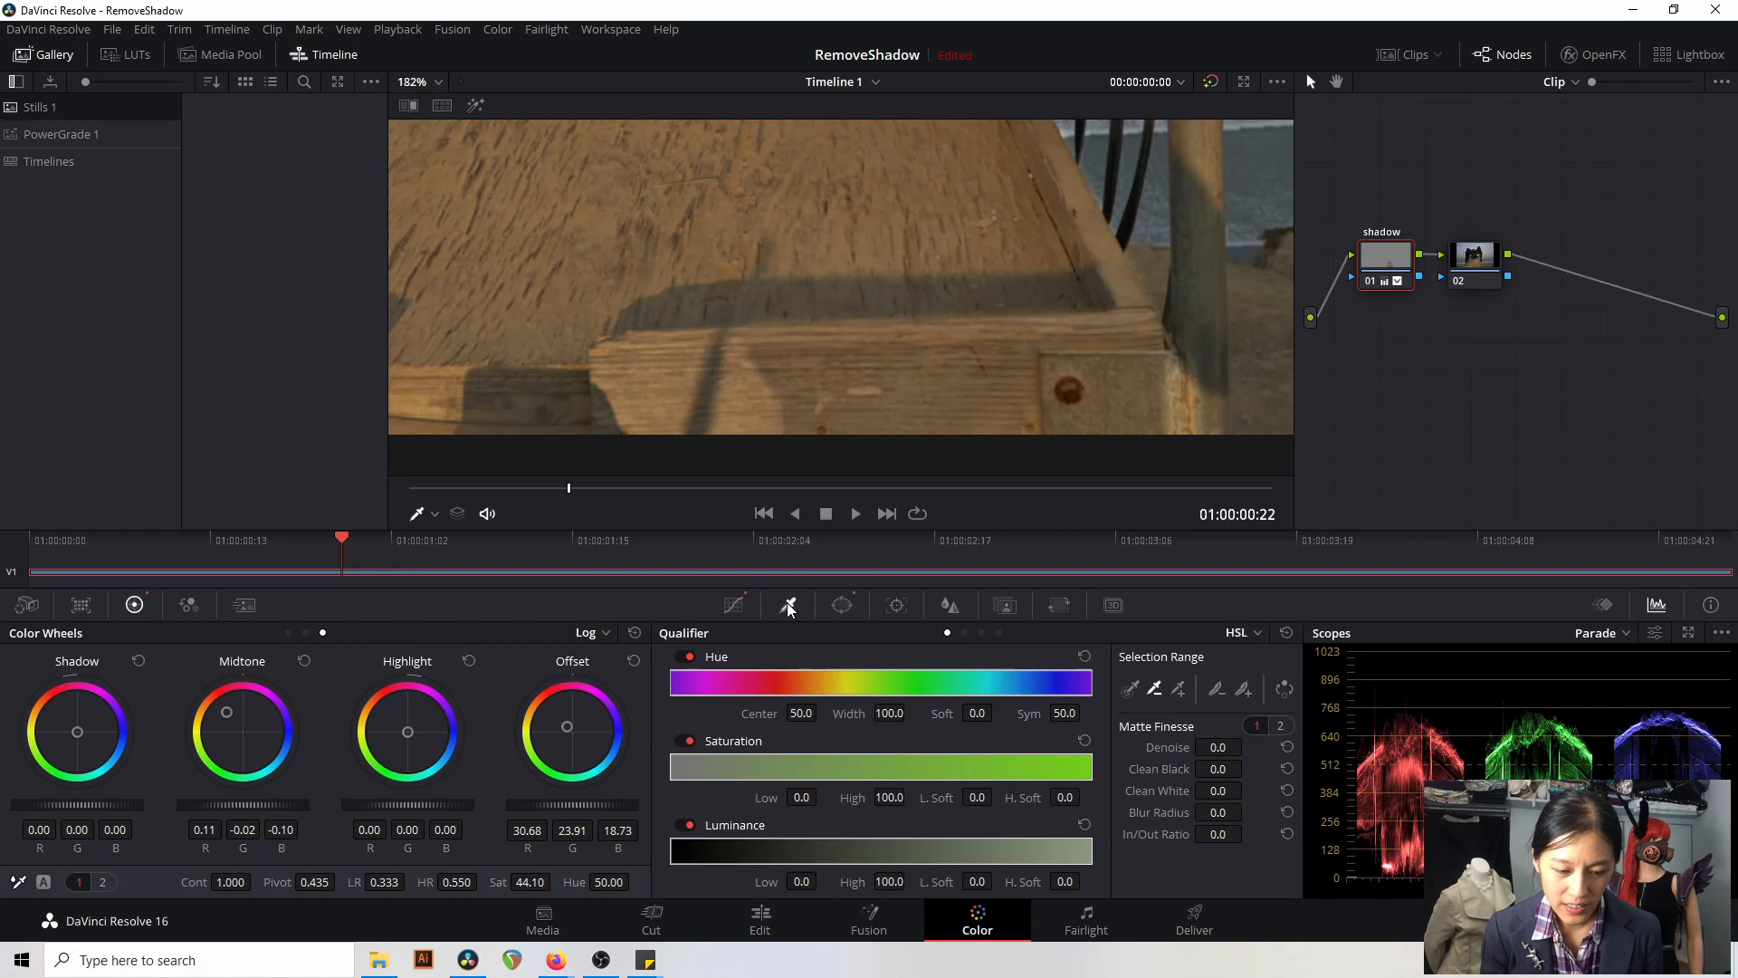
pyautogui.click(846, 605)
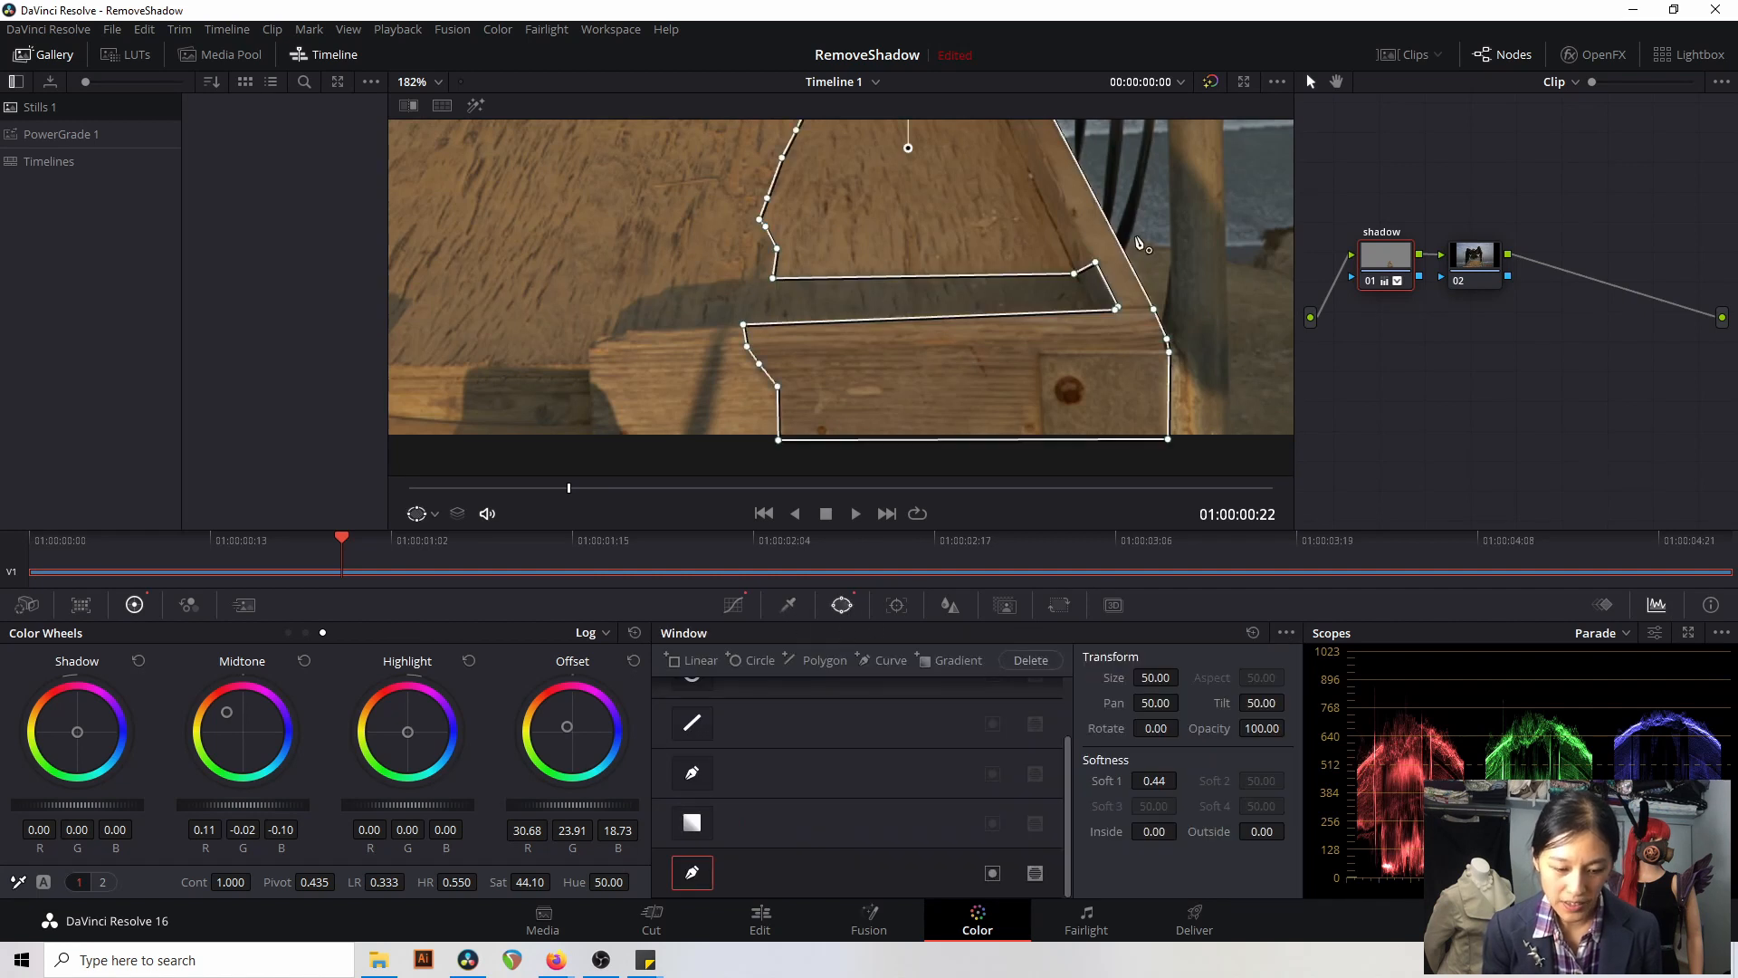
pyautogui.moveTo(1097, 267); pyautogui.dragTo(1103, 287)
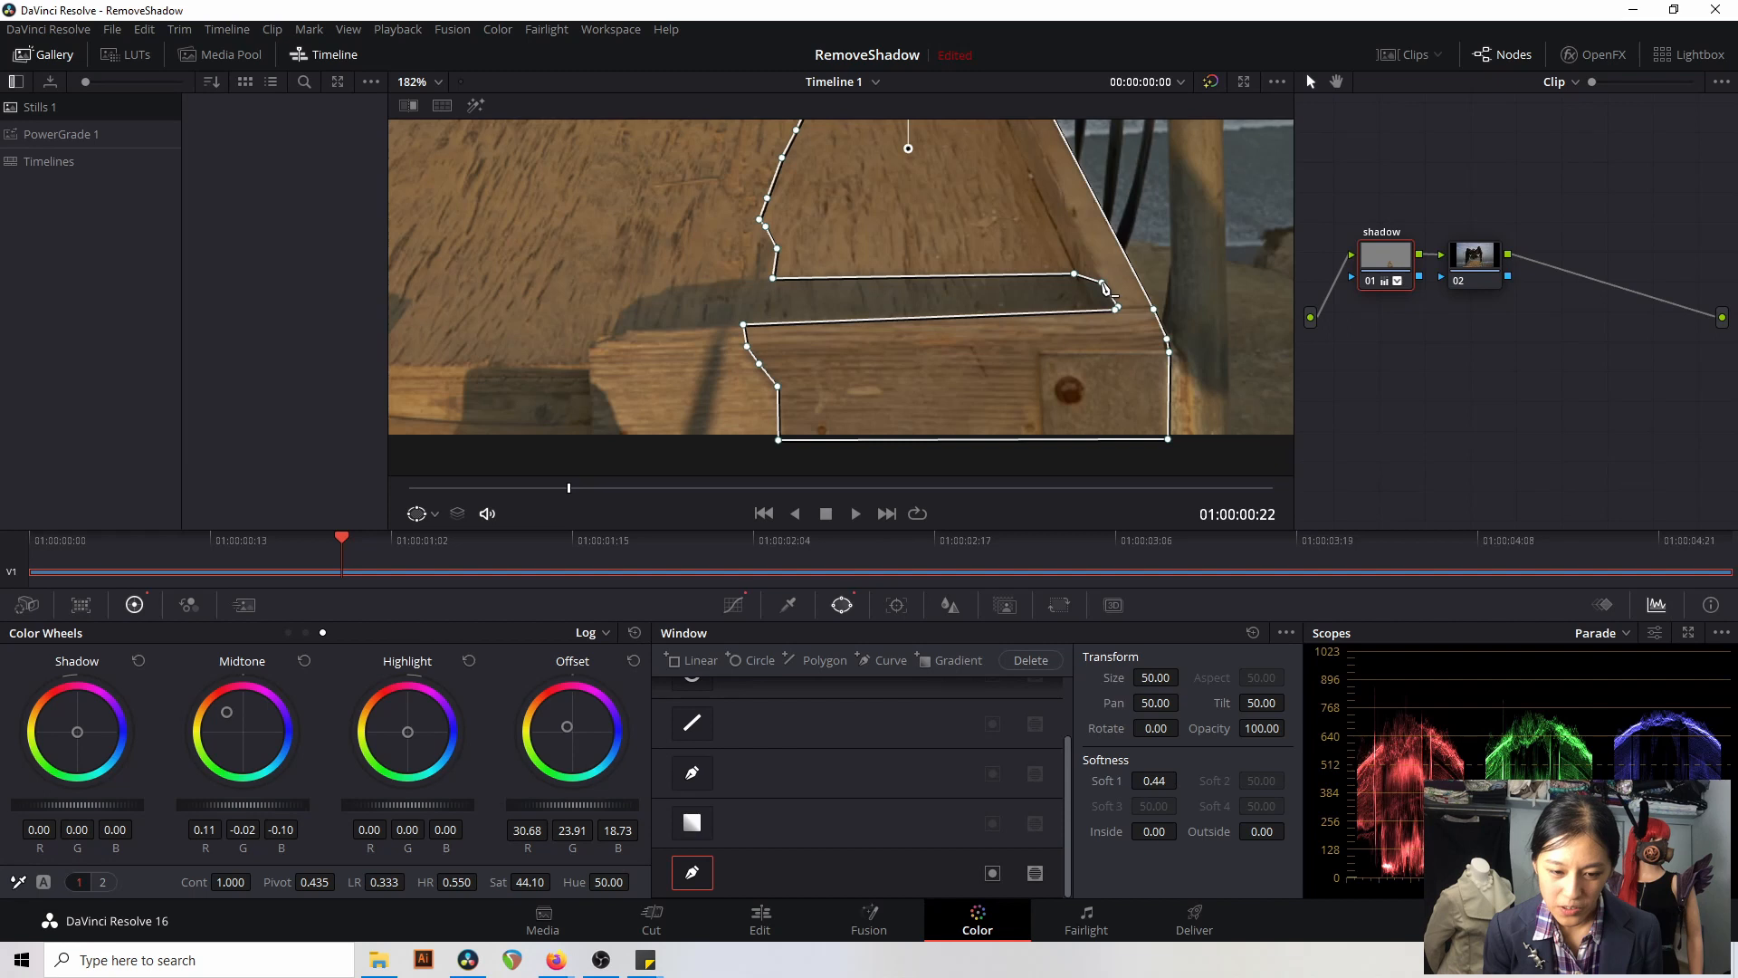
pyautogui.click(476, 110)
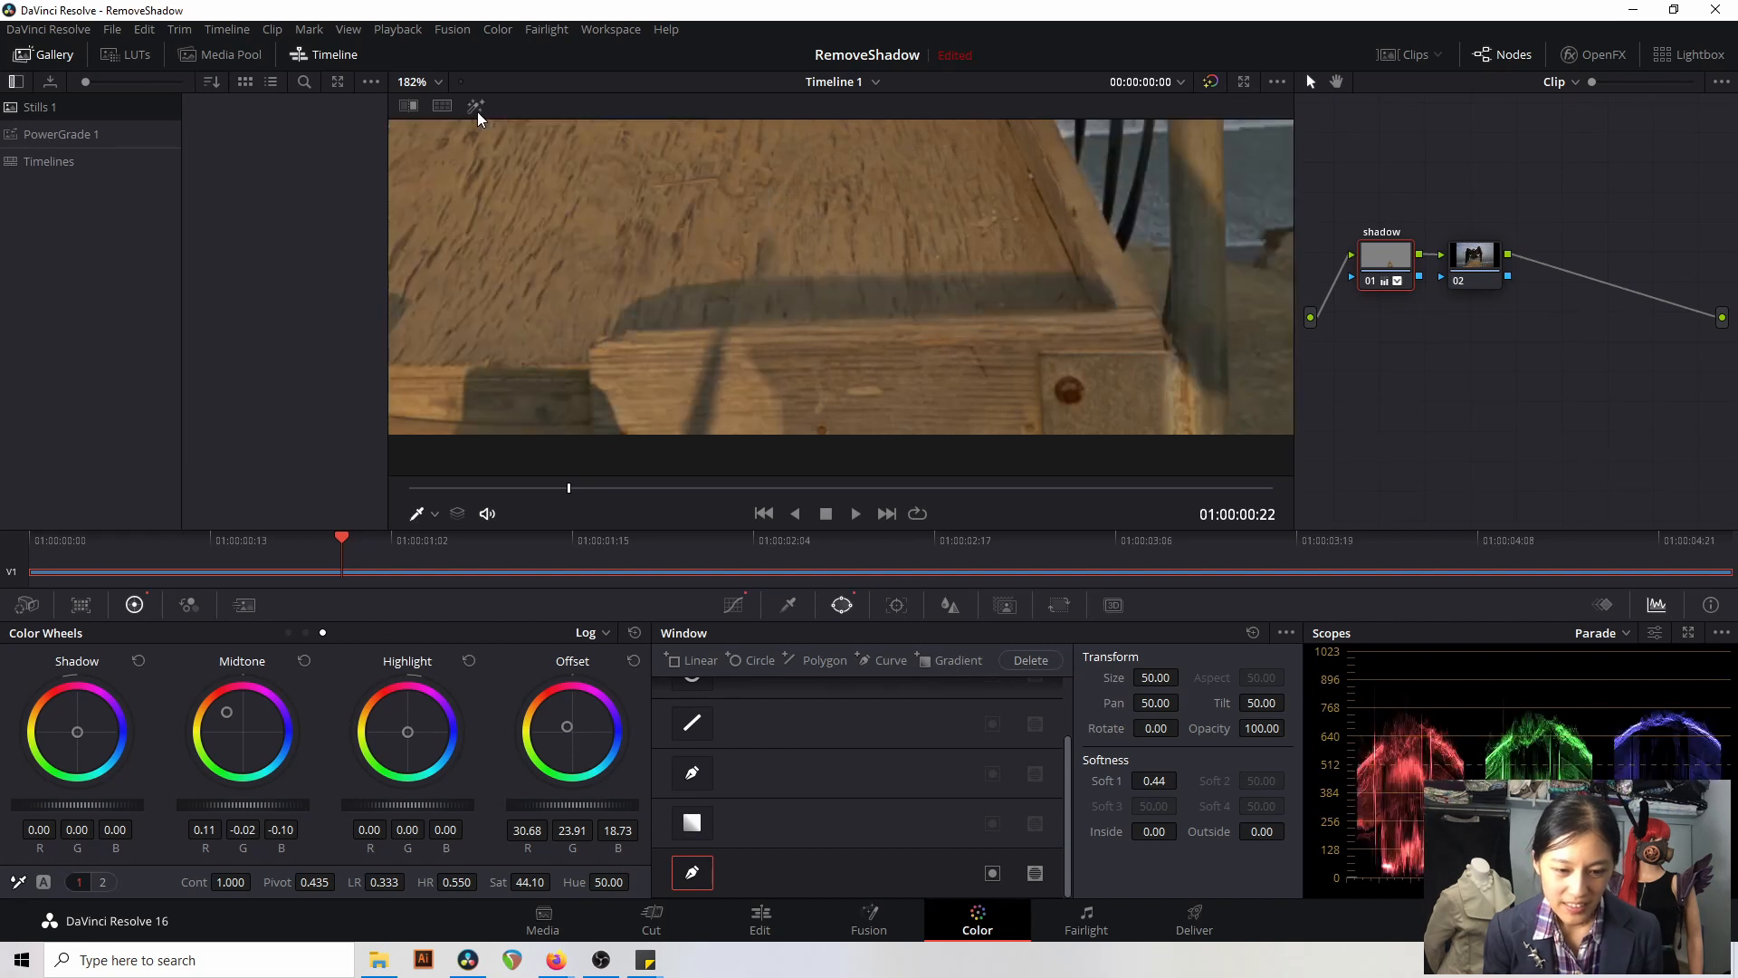
pyautogui.click(476, 109)
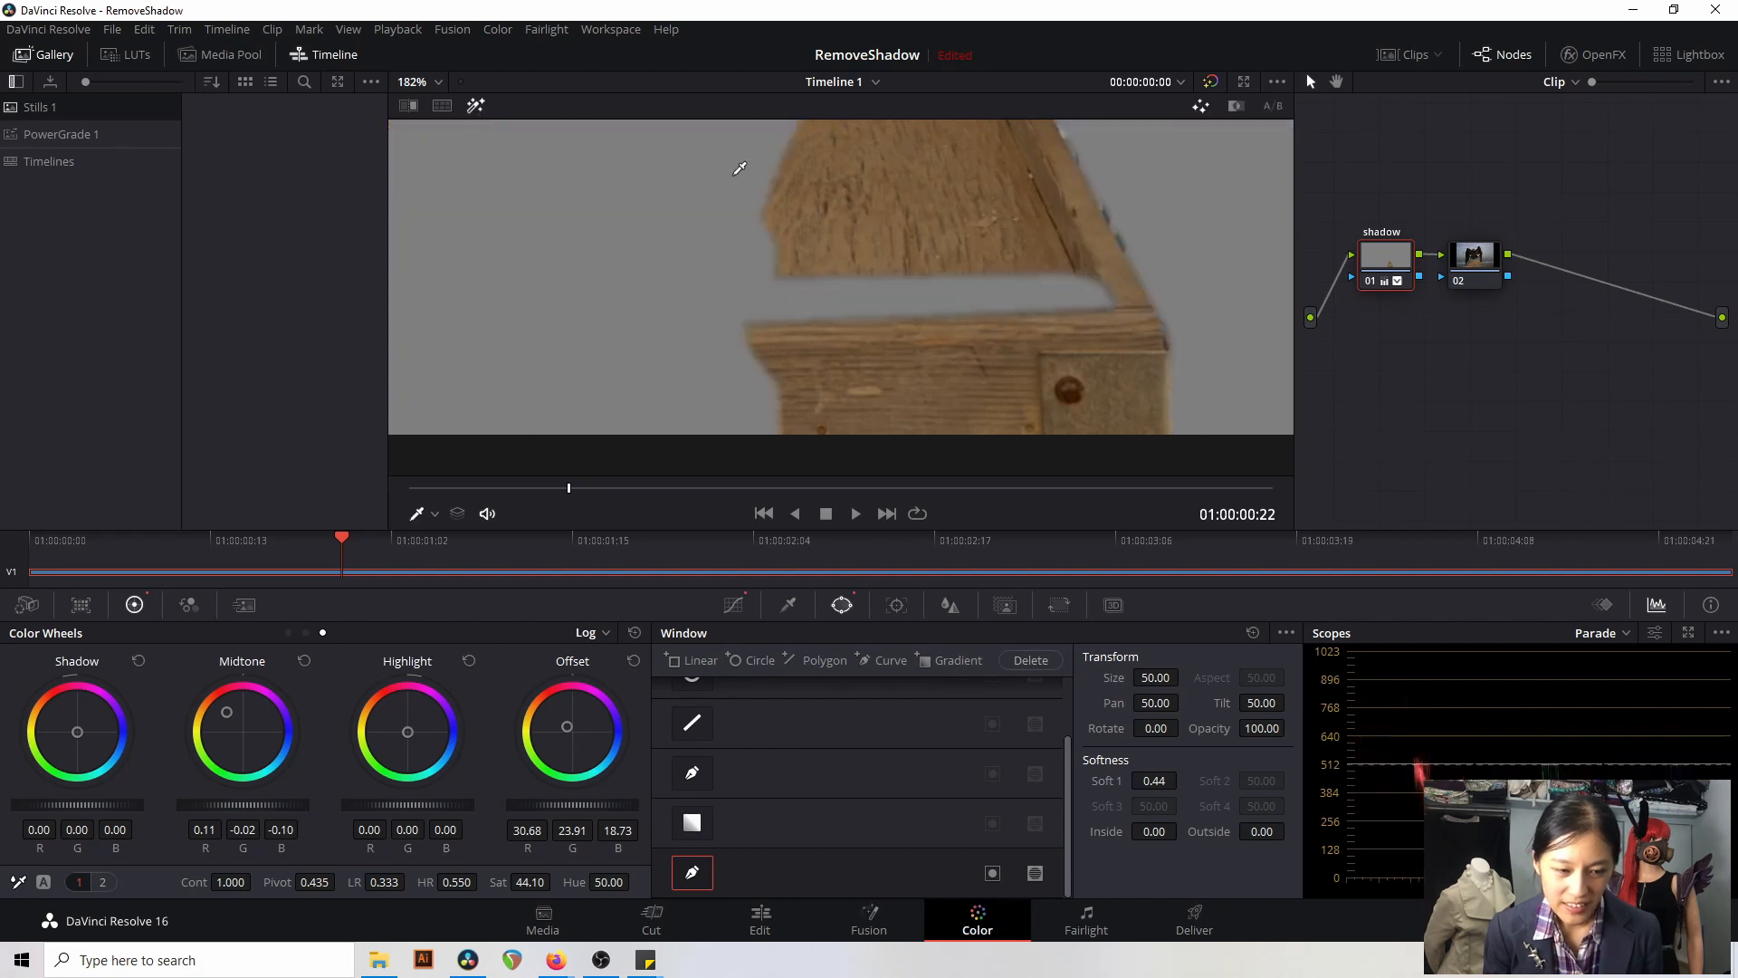
# - Nudge the same window point further down along the rail's inner edge and compare the picture with highlight view off and on
pyautogui.click(785, 606)
pyautogui.click(839, 606)
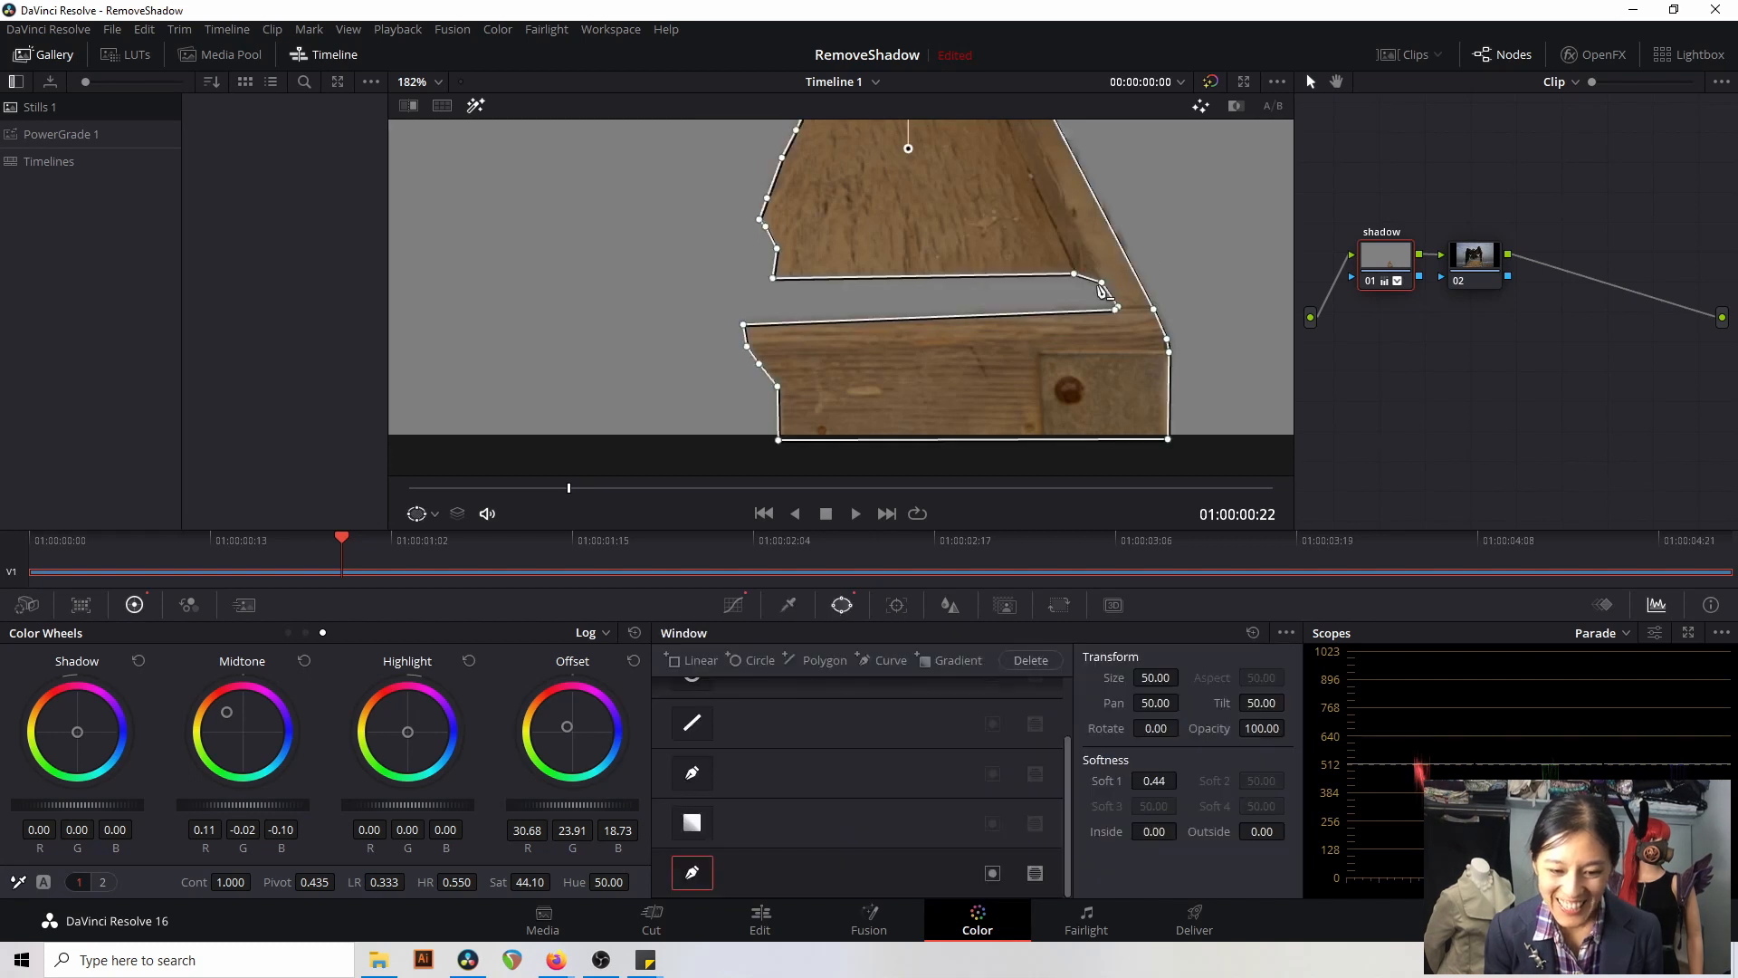
pyautogui.moveTo(1101, 283); pyautogui.dragTo(1109, 295)
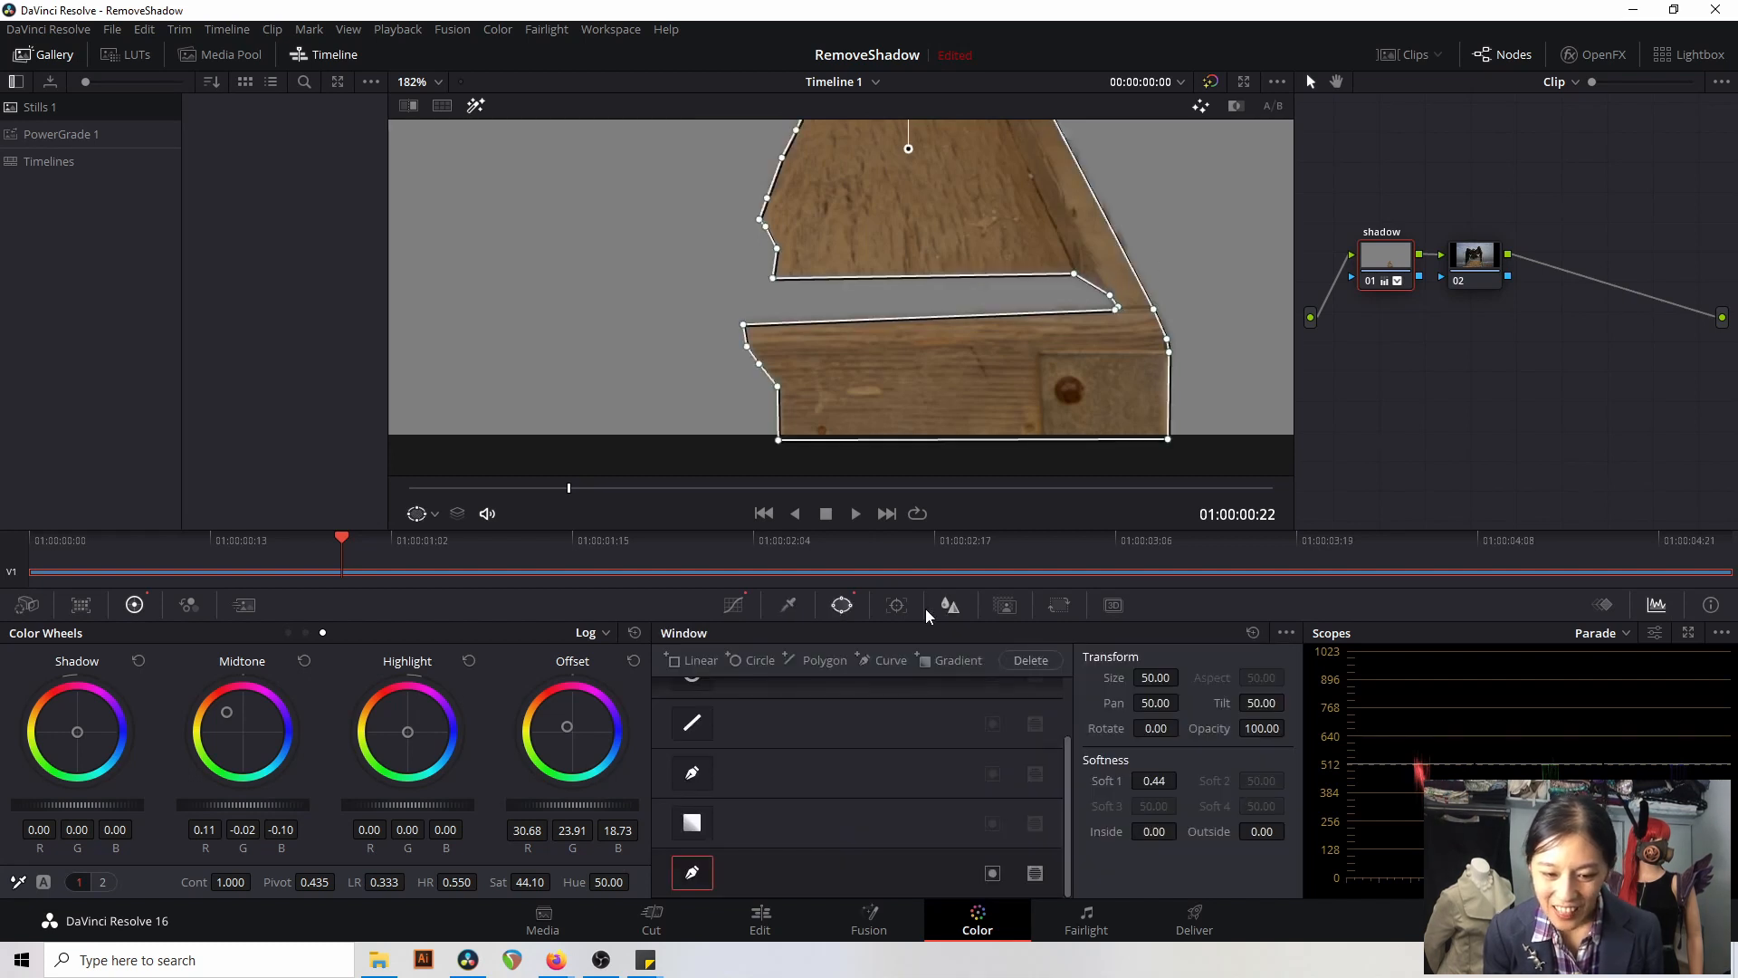
pyautogui.click(787, 605)
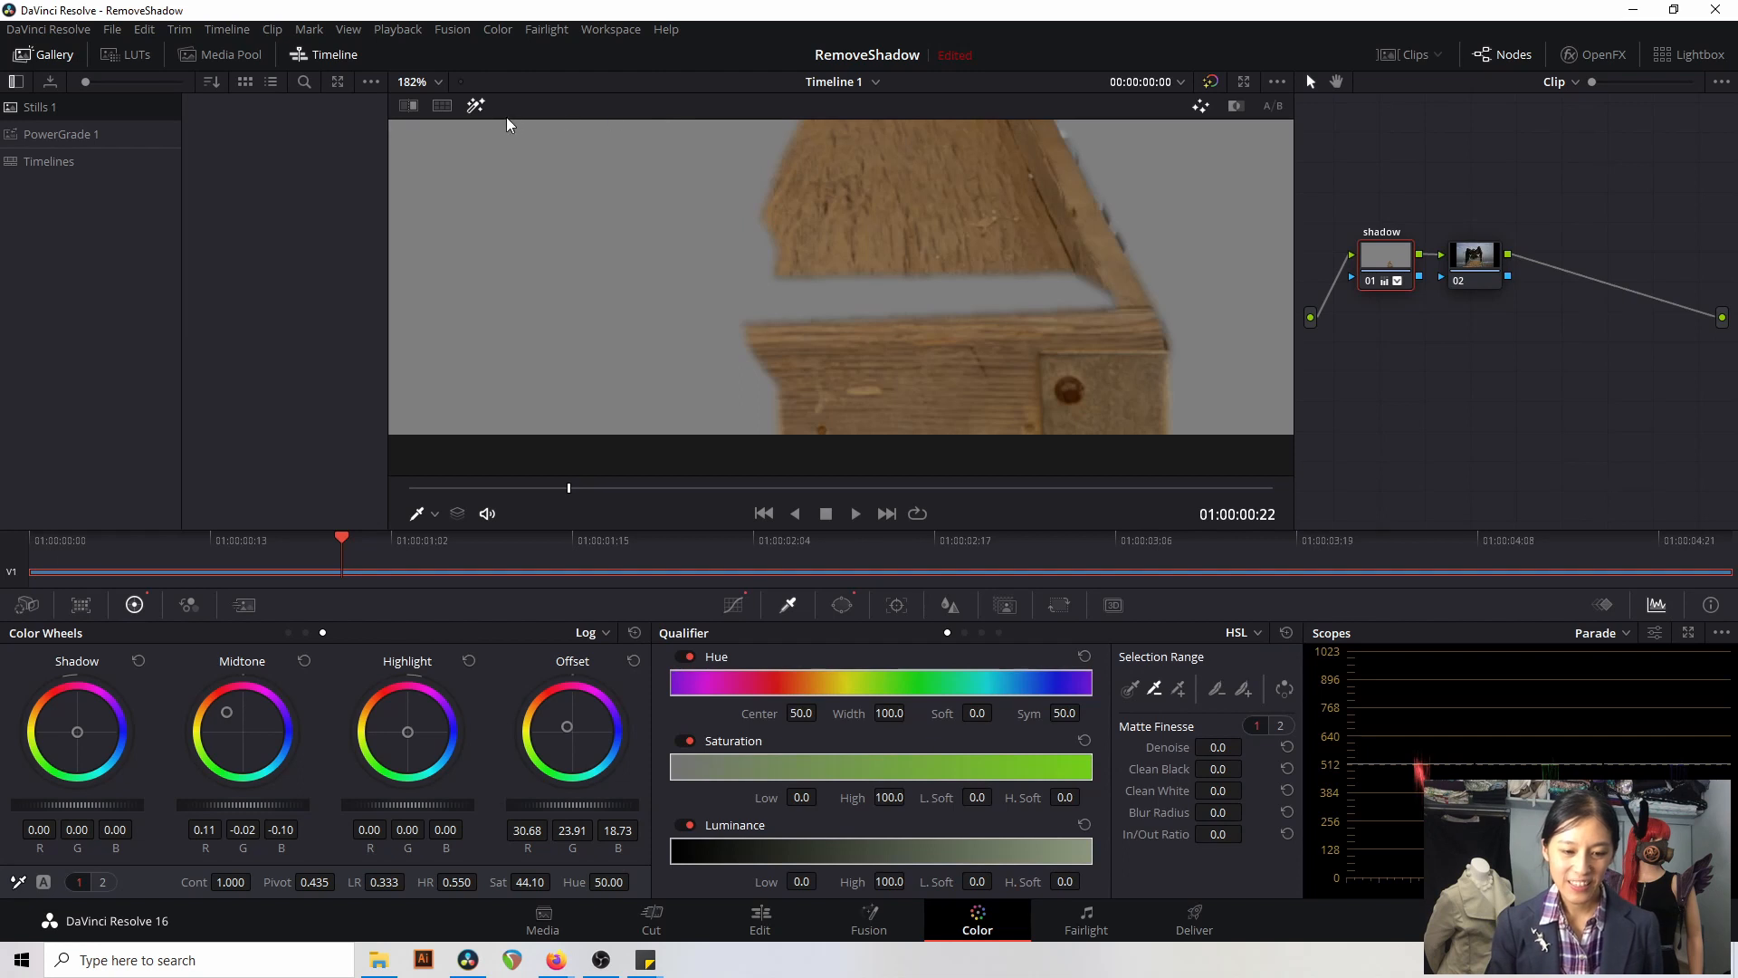
pyautogui.click(478, 112)
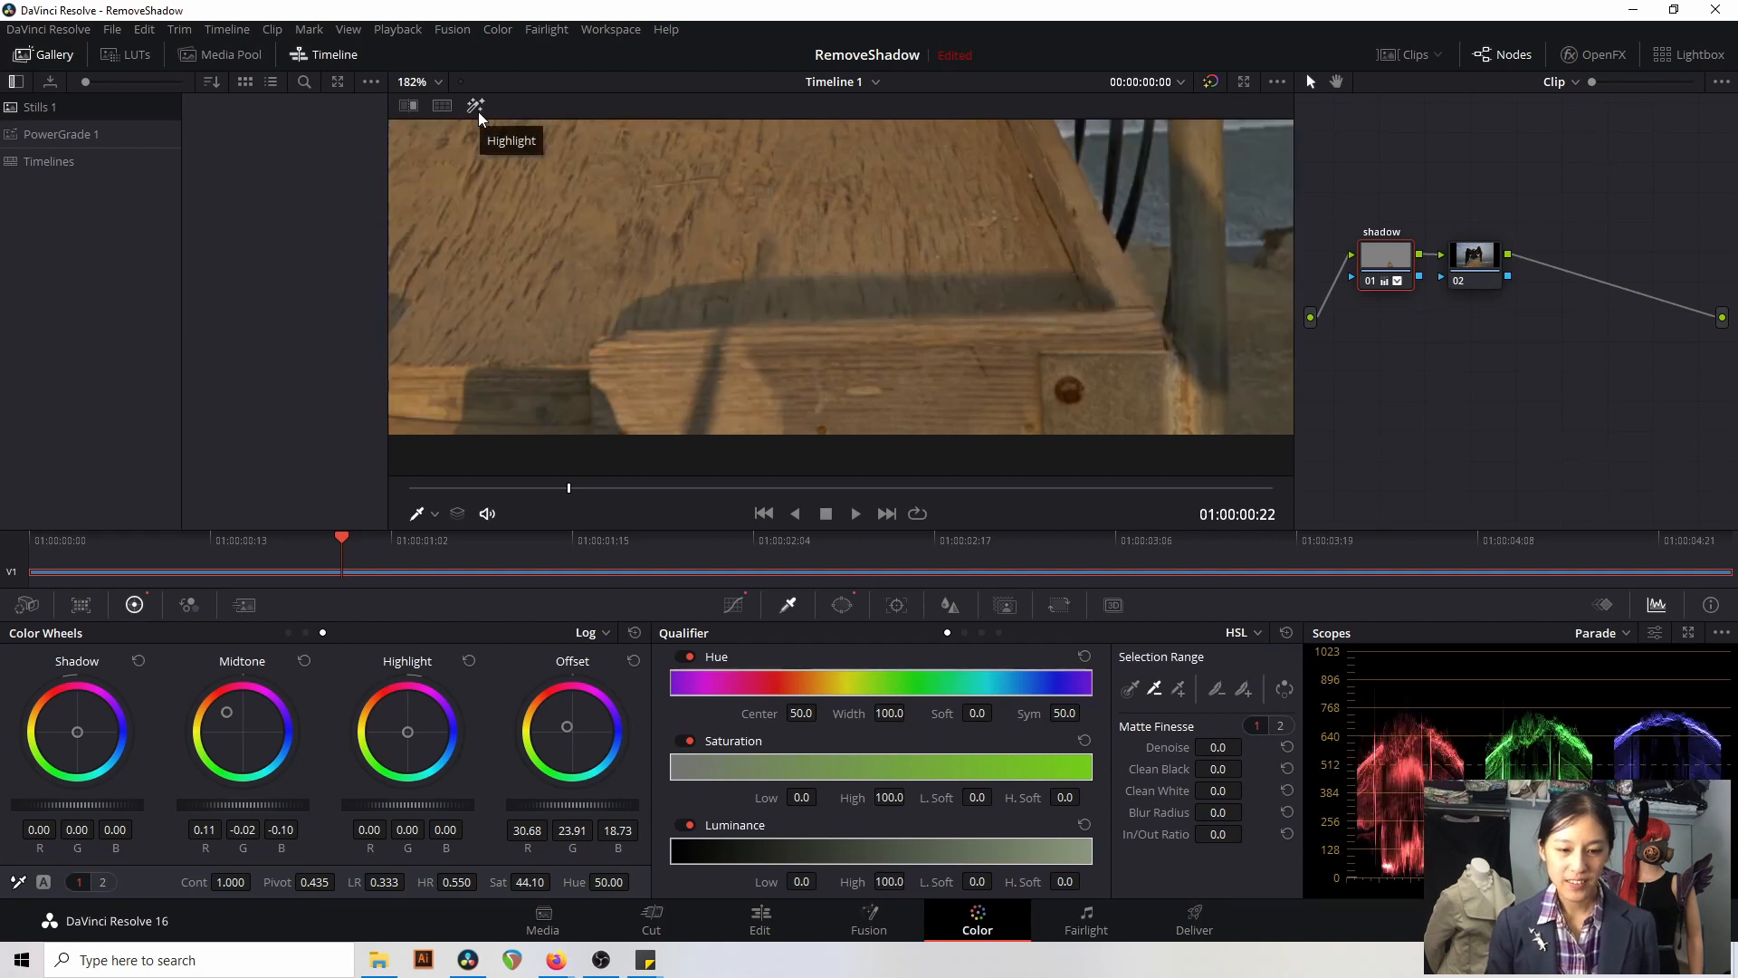
pyautogui.click(478, 111)
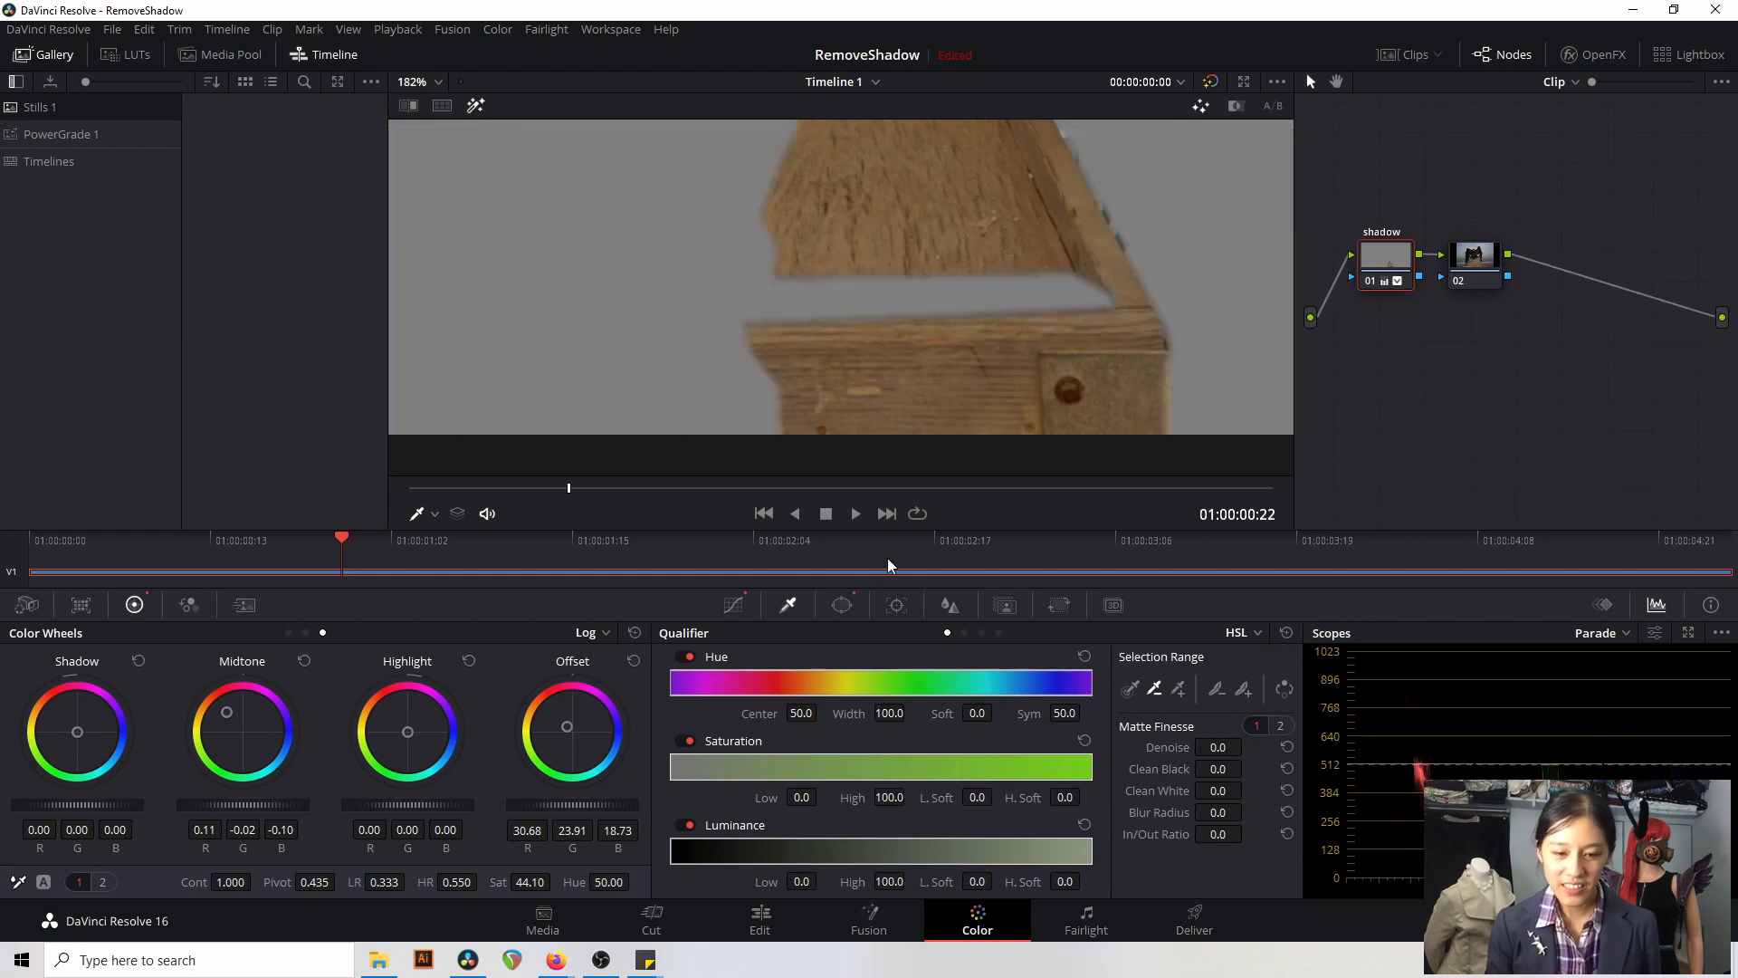
# - Pull the window point onto the notch's lower corner so the edge runs straight, and check the blend without highlight view
pyautogui.click(841, 604)
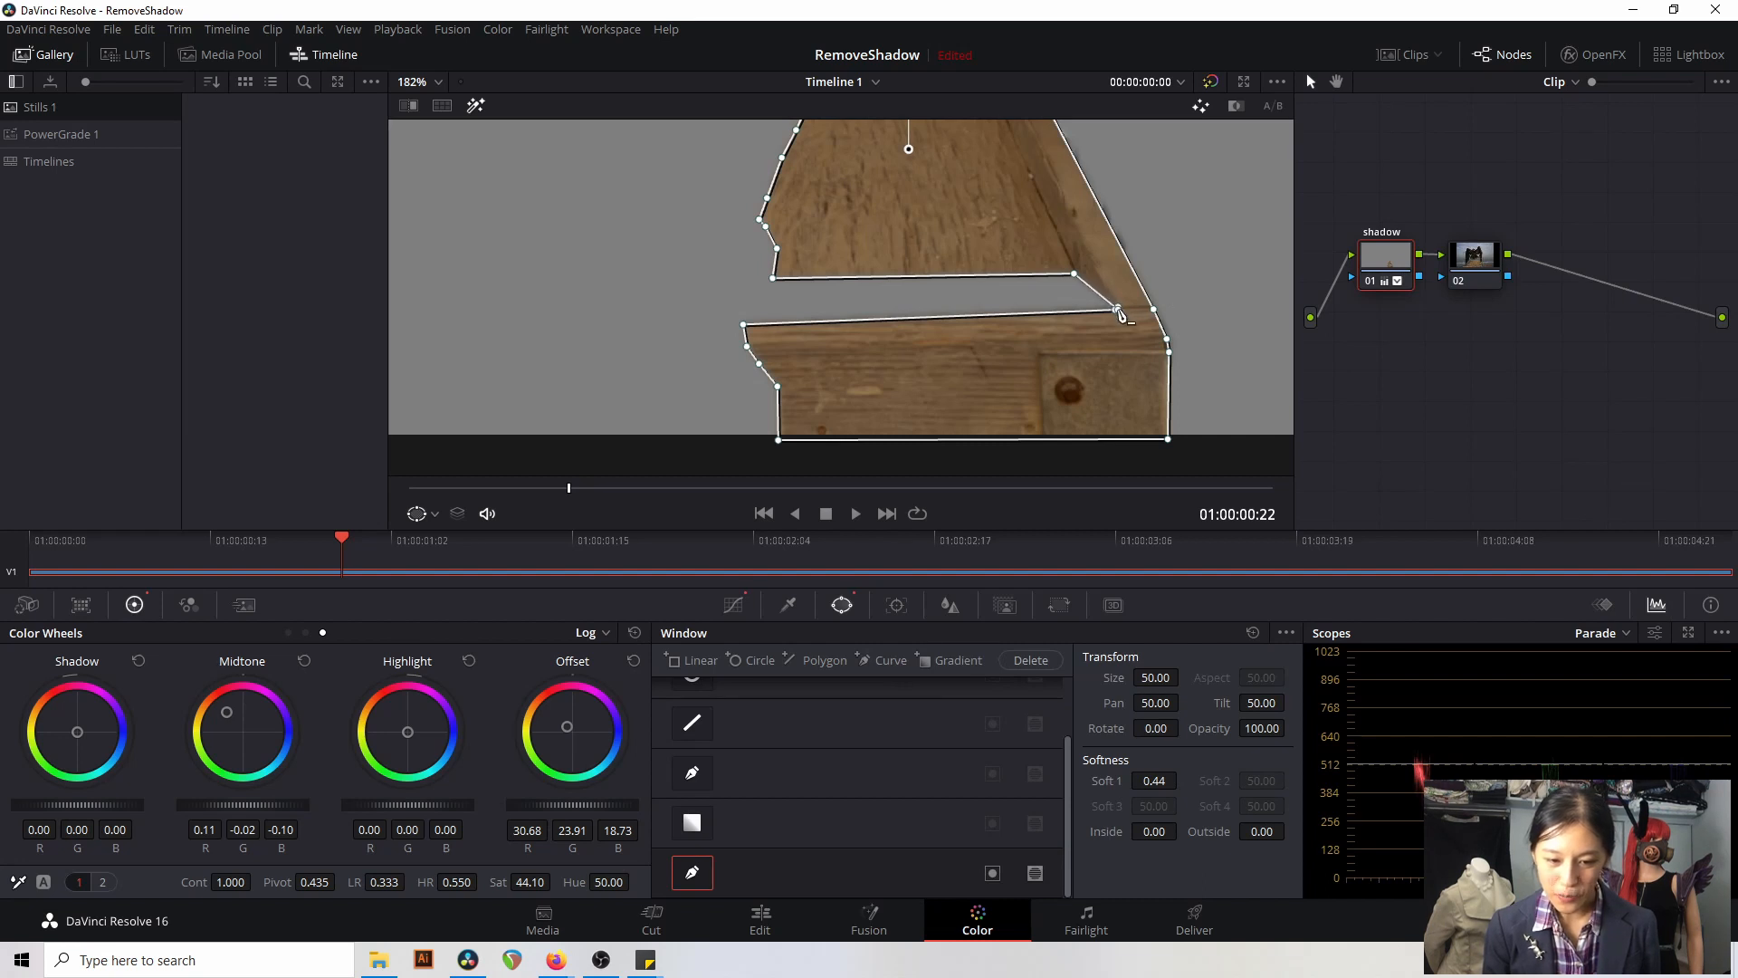
pyautogui.click(481, 111)
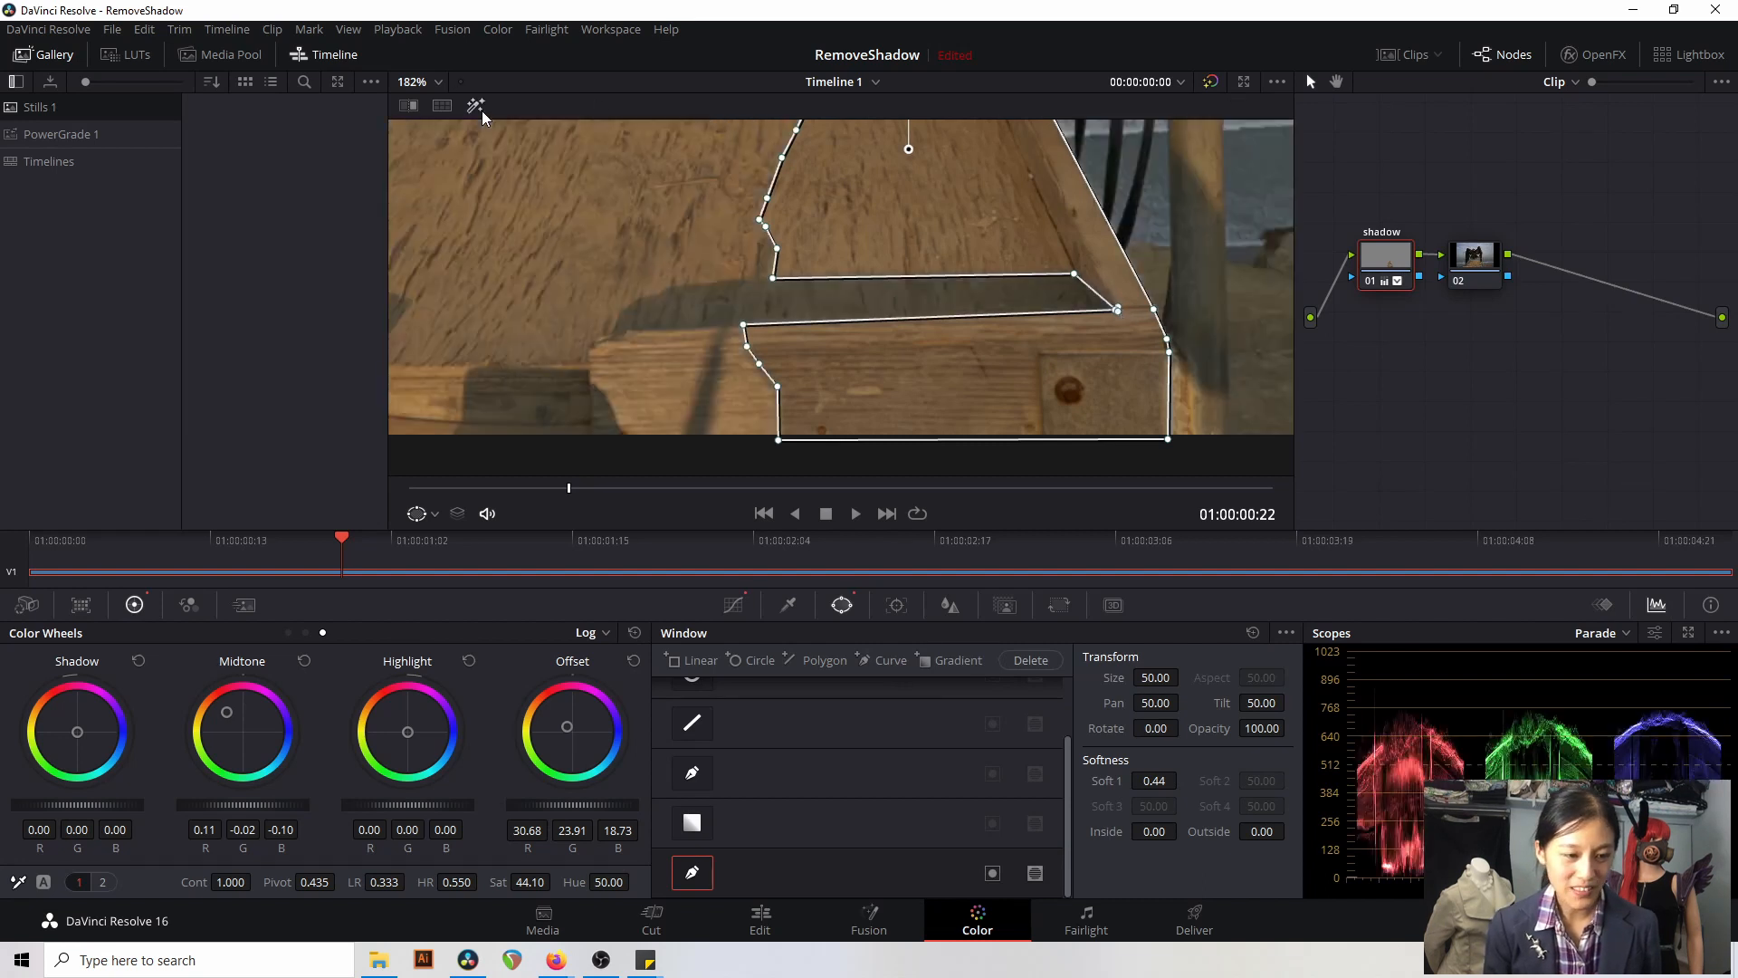
pyautogui.click(481, 110)
pyautogui.click(481, 111)
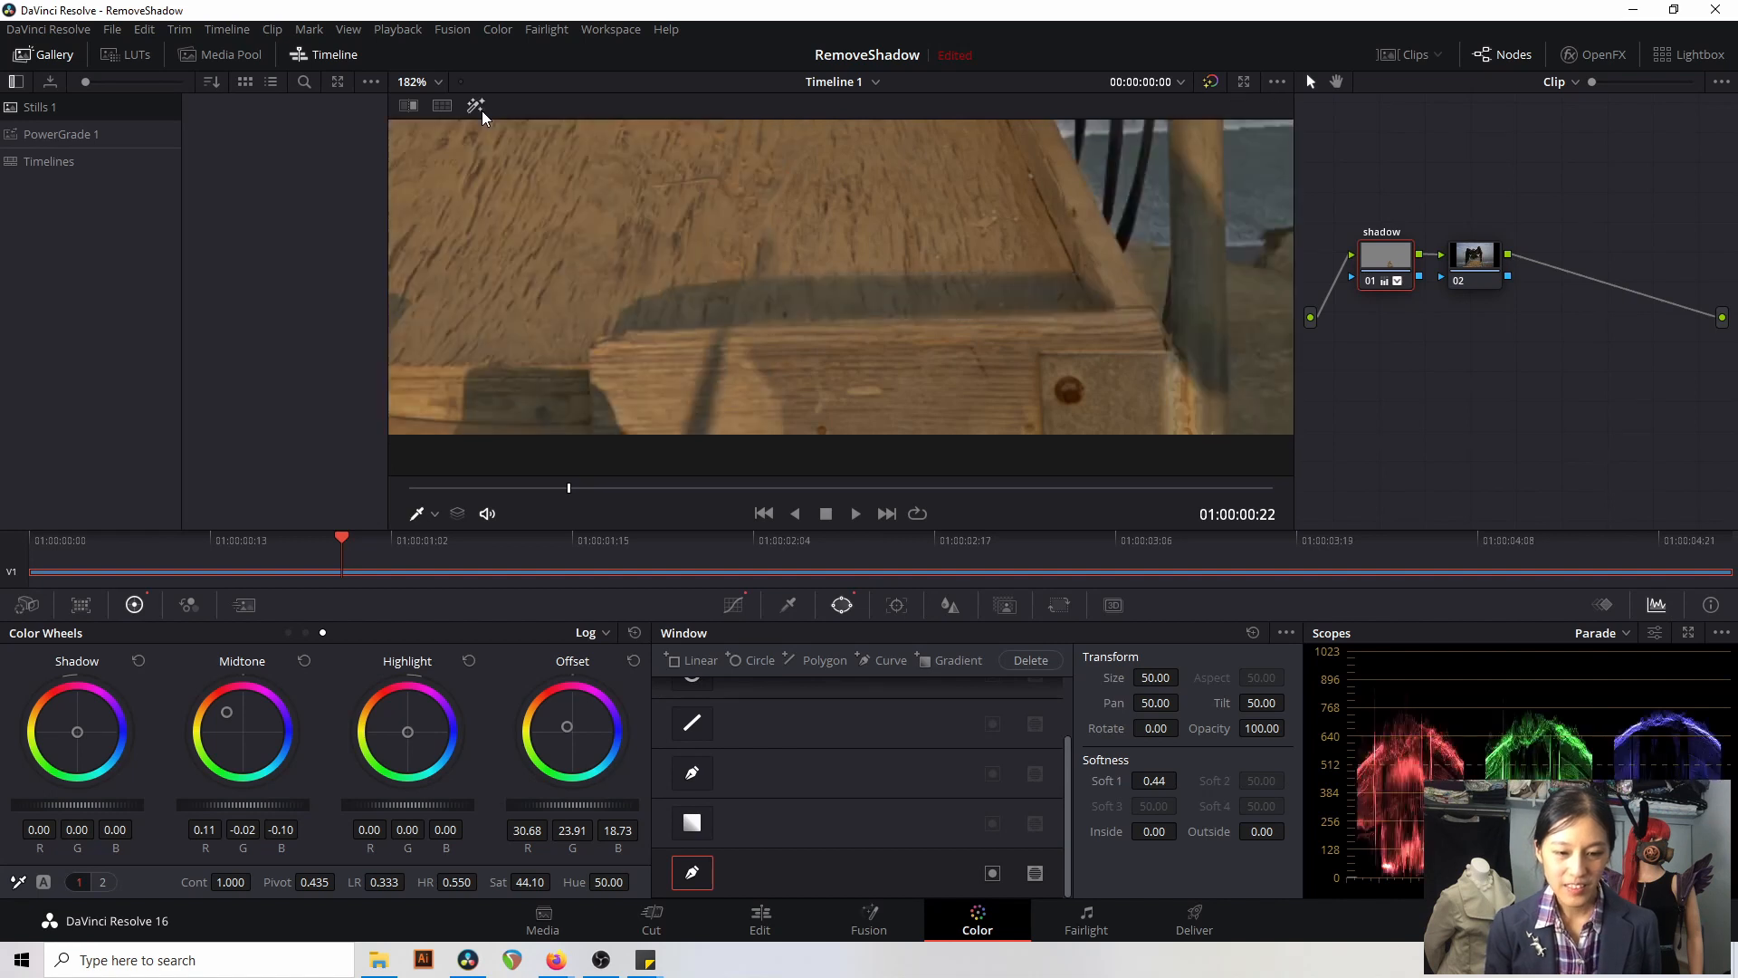
pyautogui.scroll(-3, 966, 201)
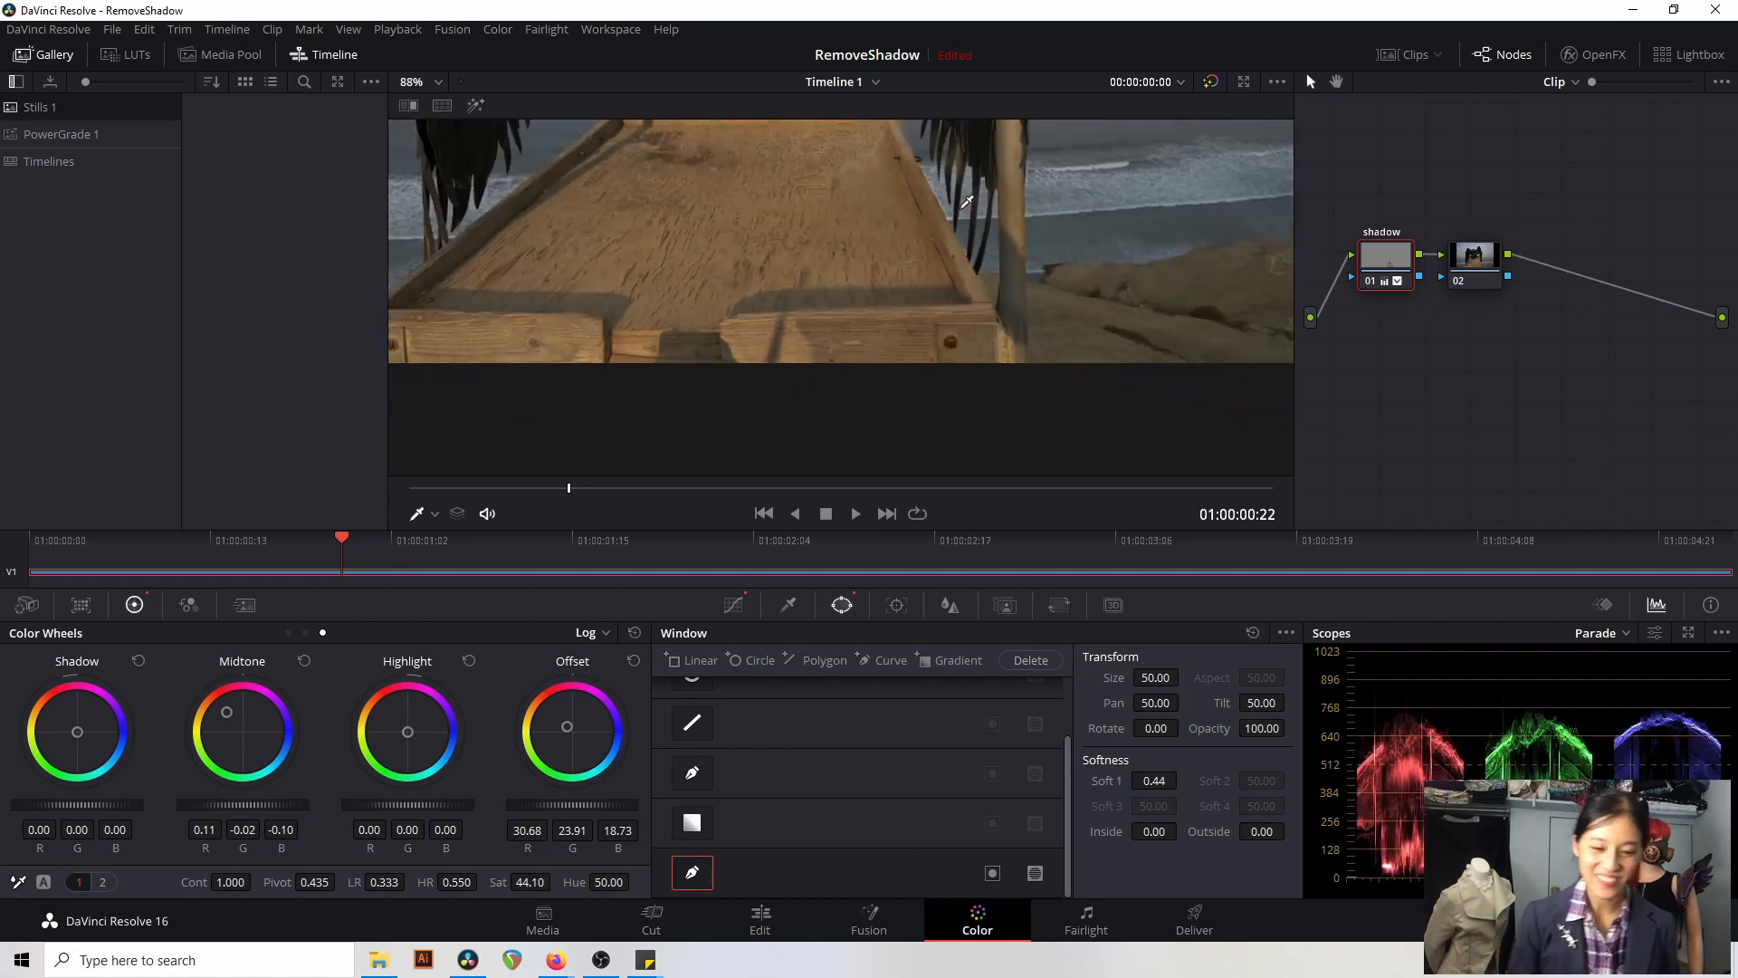
pyautogui.scroll(-3, 966, 201)
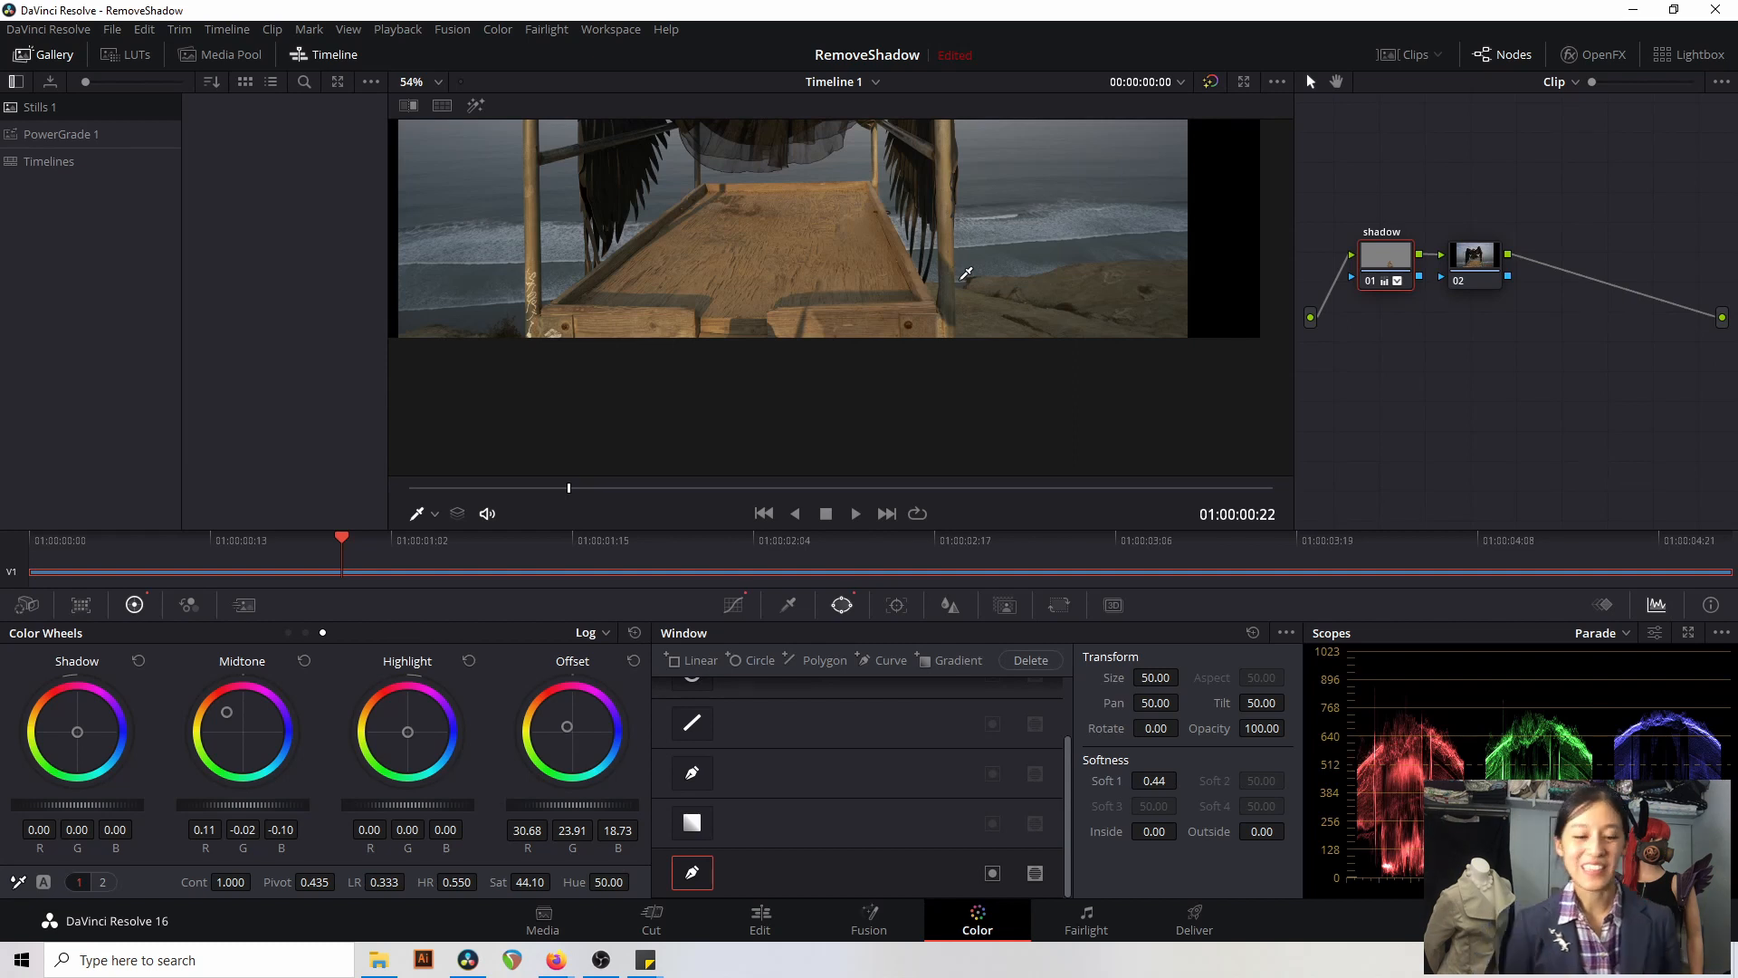
pyautogui.scroll(5, 966, 273)
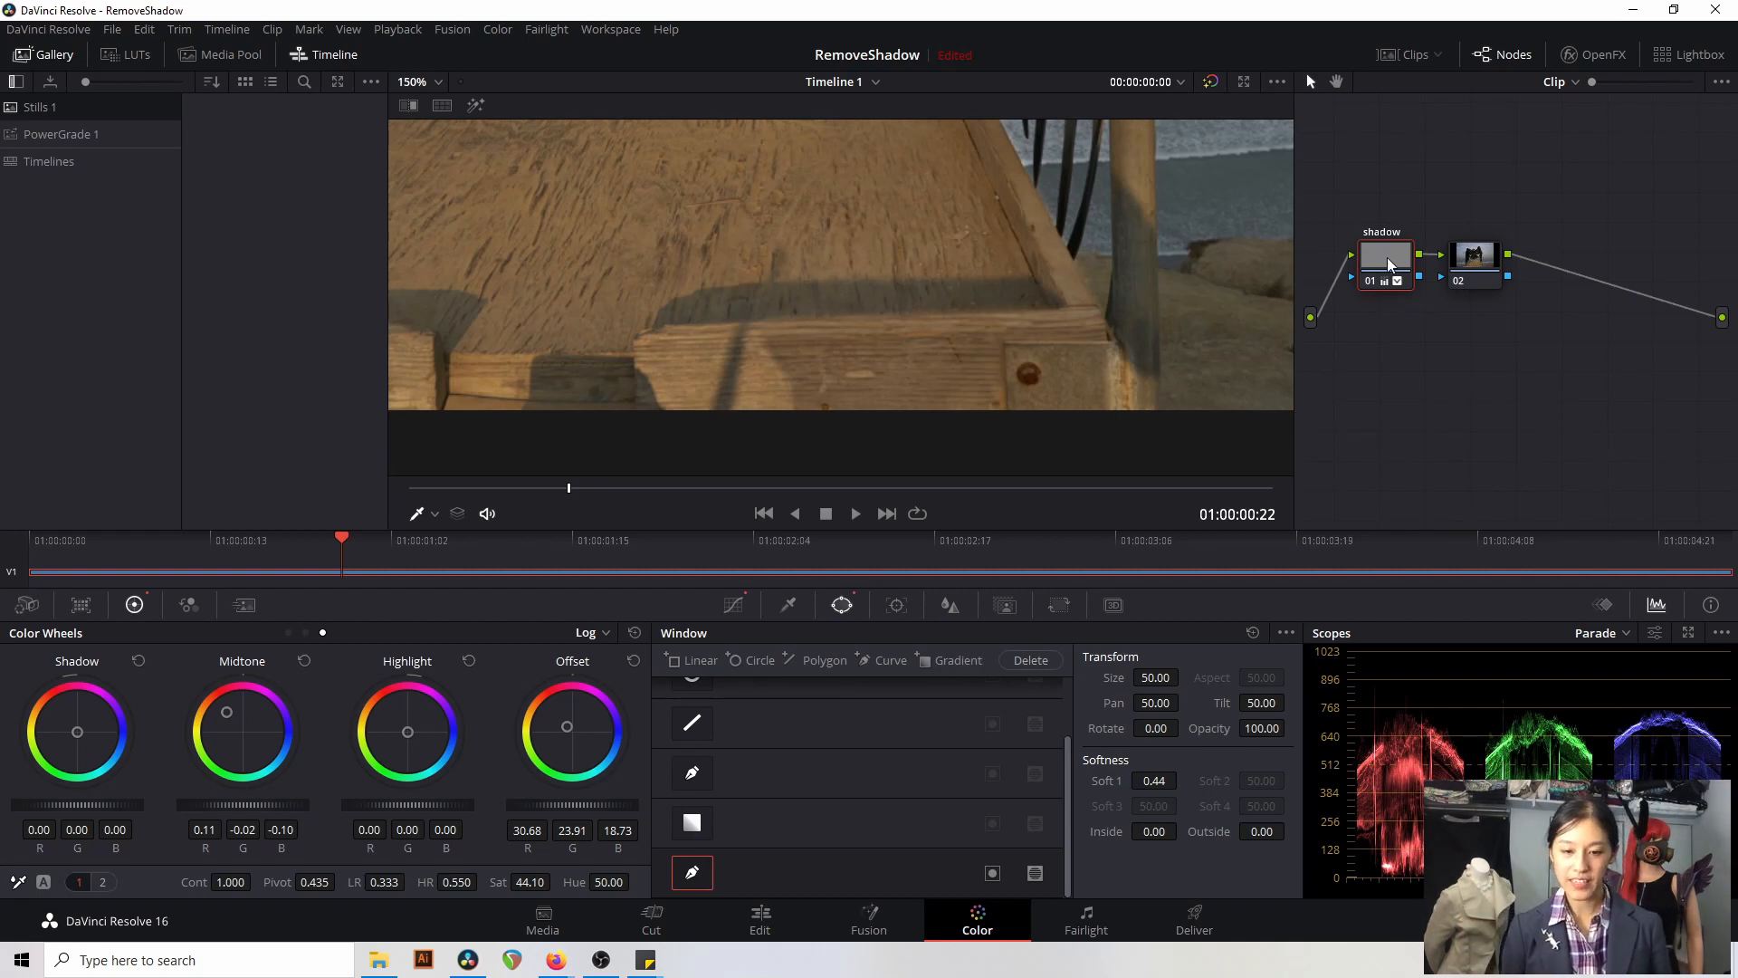
# - Add a serial node after the shadow node and arrange it in line before node 02
pyautogui.hotkey('alt', 's')
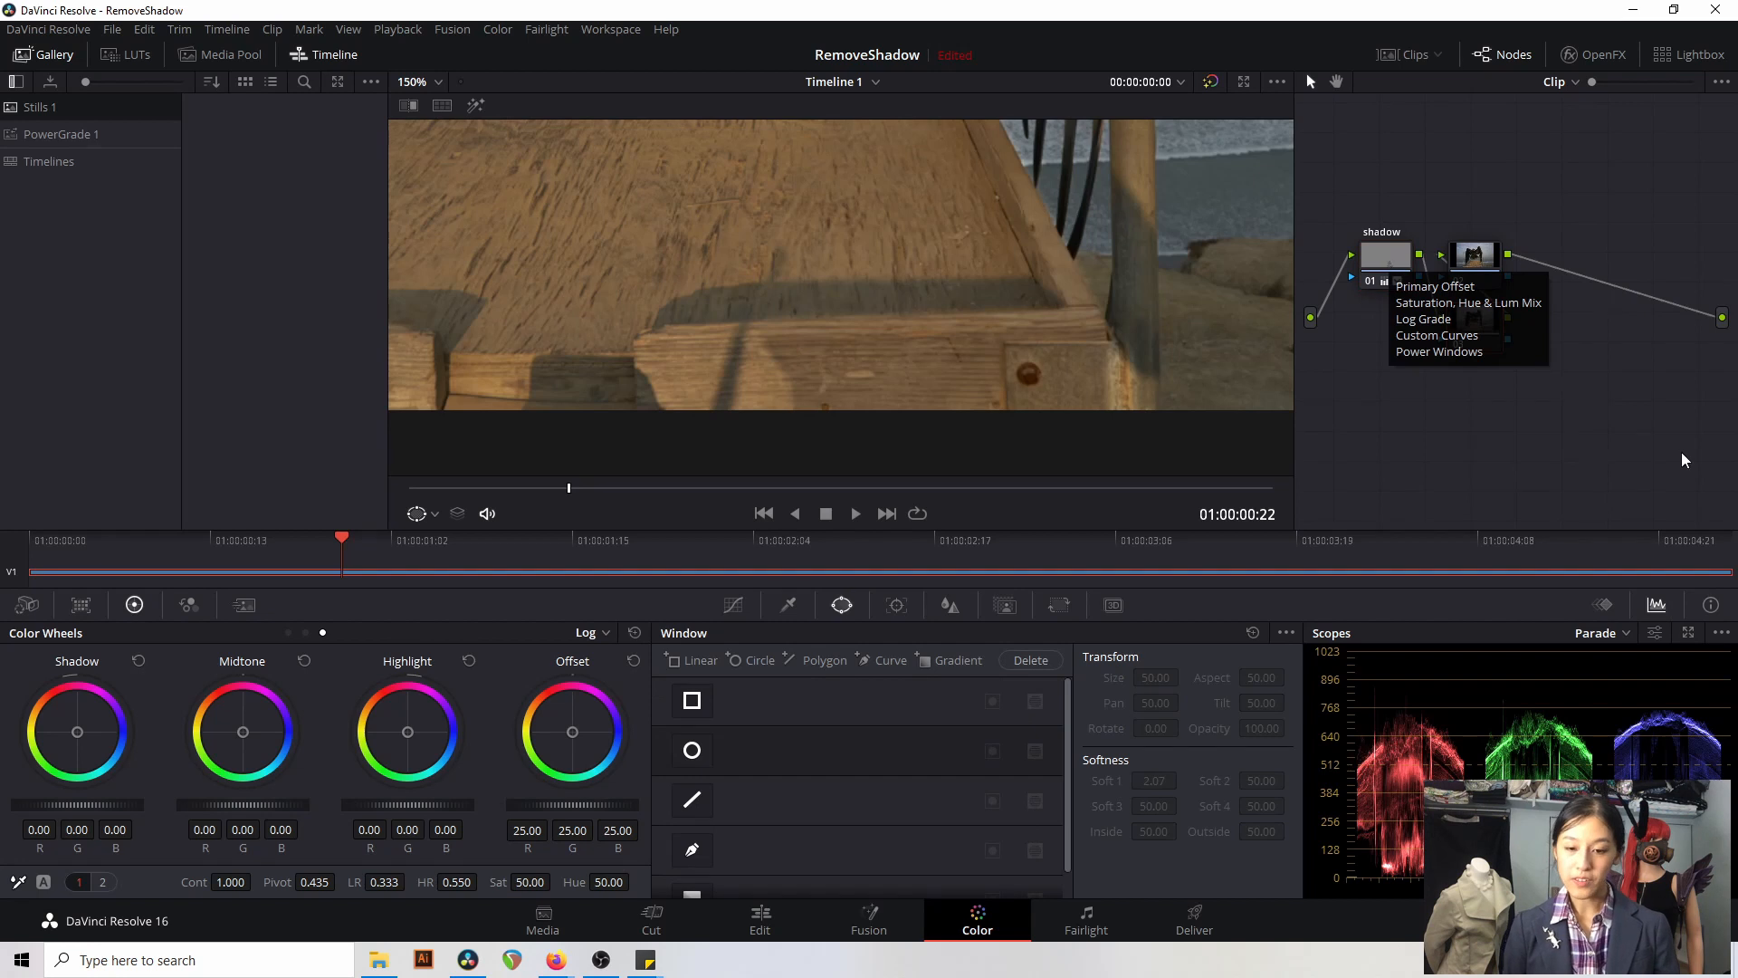
pyautogui.moveTo(1489, 257); pyautogui.dragTo(1587, 241)
pyautogui.click(1477, 314)
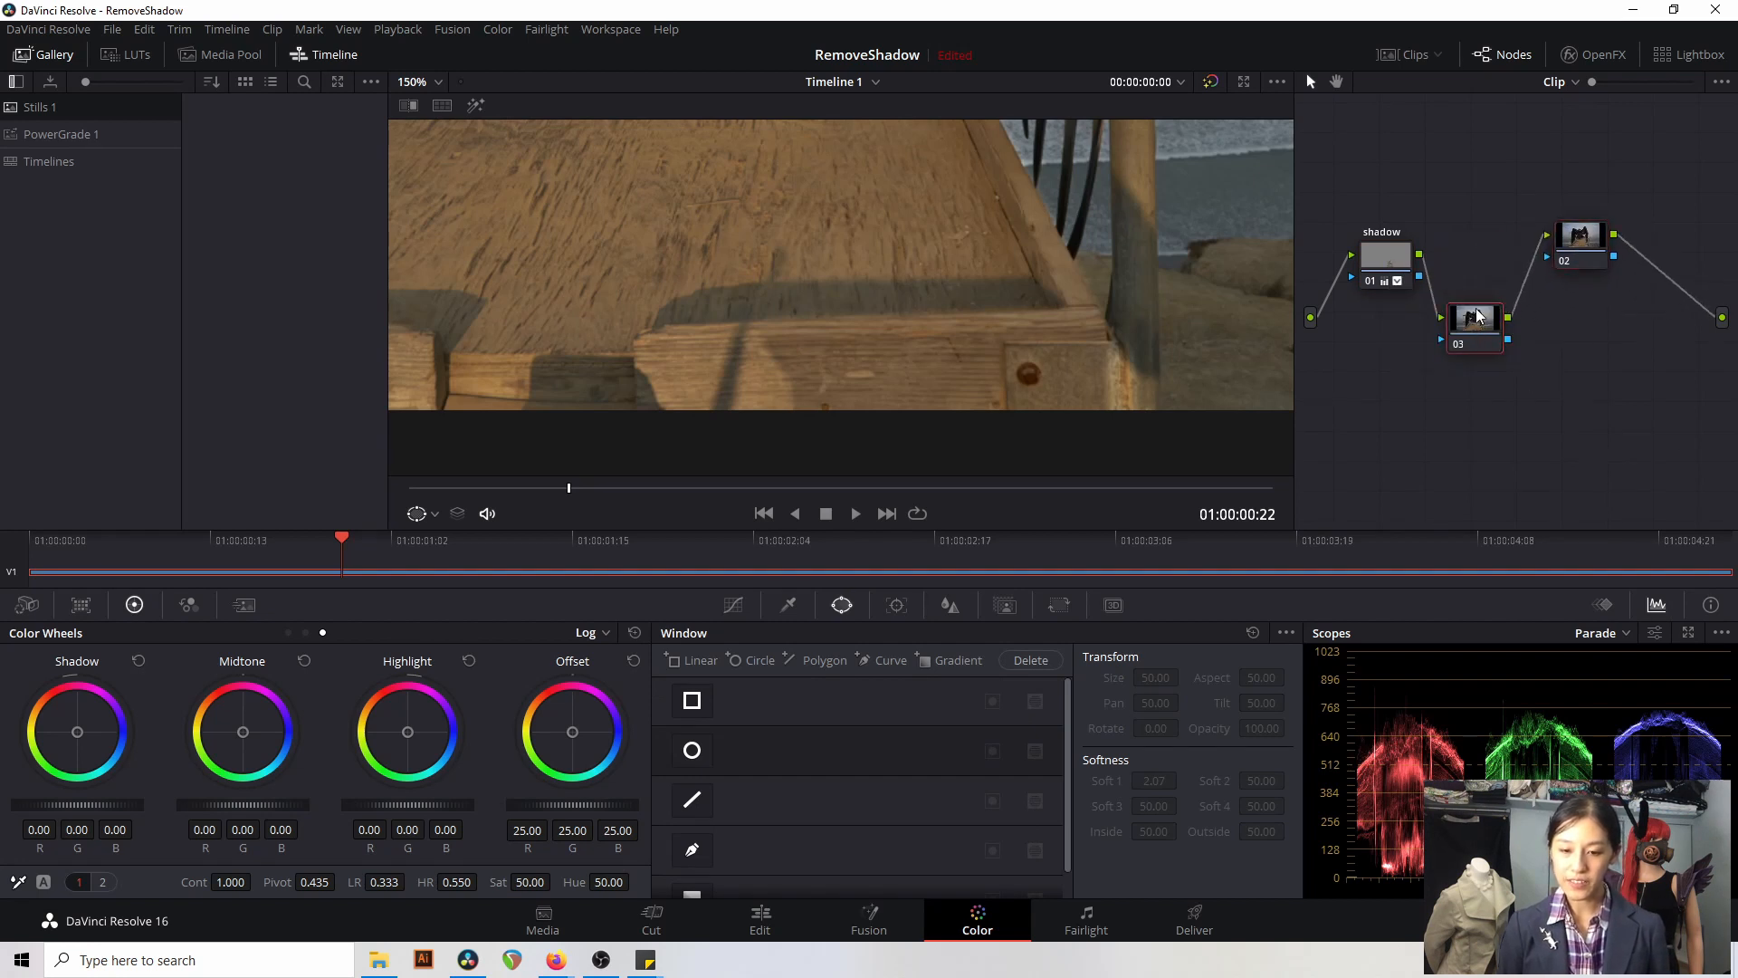
pyautogui.moveTo(1477, 314); pyautogui.dragTo(1477, 243)
# - Label the new node "pole"
pyautogui.rightClick(1478, 239)
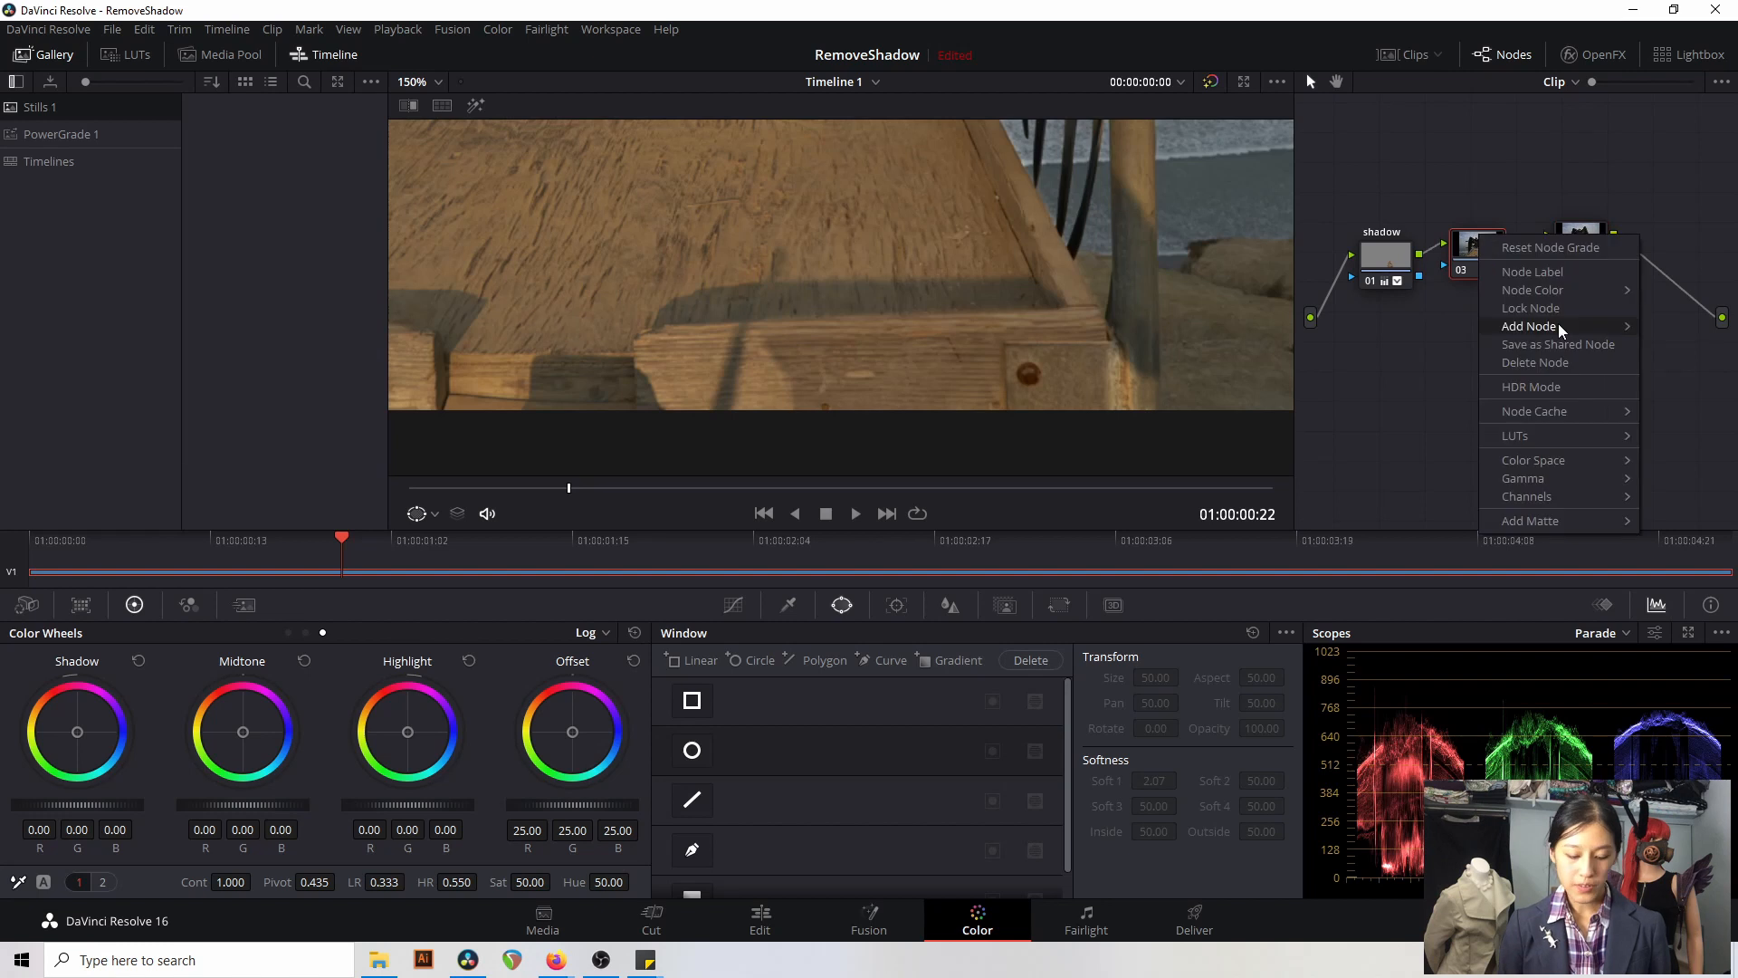
pyautogui.click(1562, 274)
pyautogui.write('pole sha')
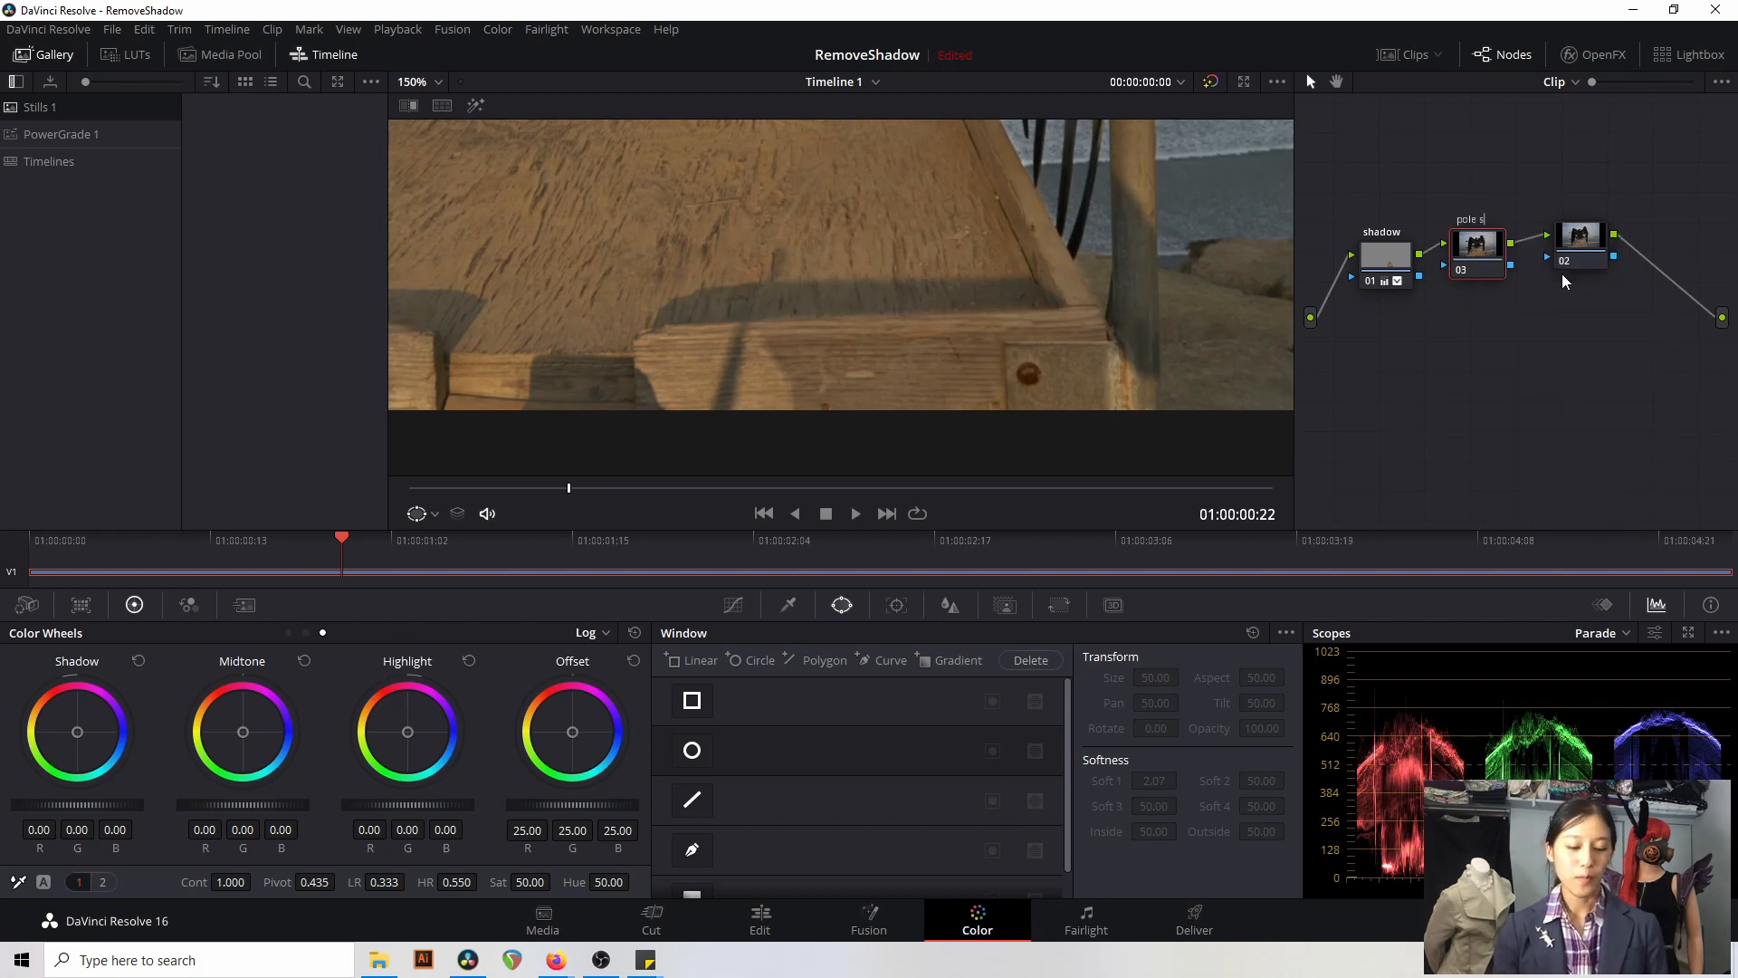
pyautogui.press('BackSpace')
pyautogui.press('BackSpace')
pyautogui.press('BackSpace')
pyautogui.press('BackSpace')
pyautogui.press('Return')
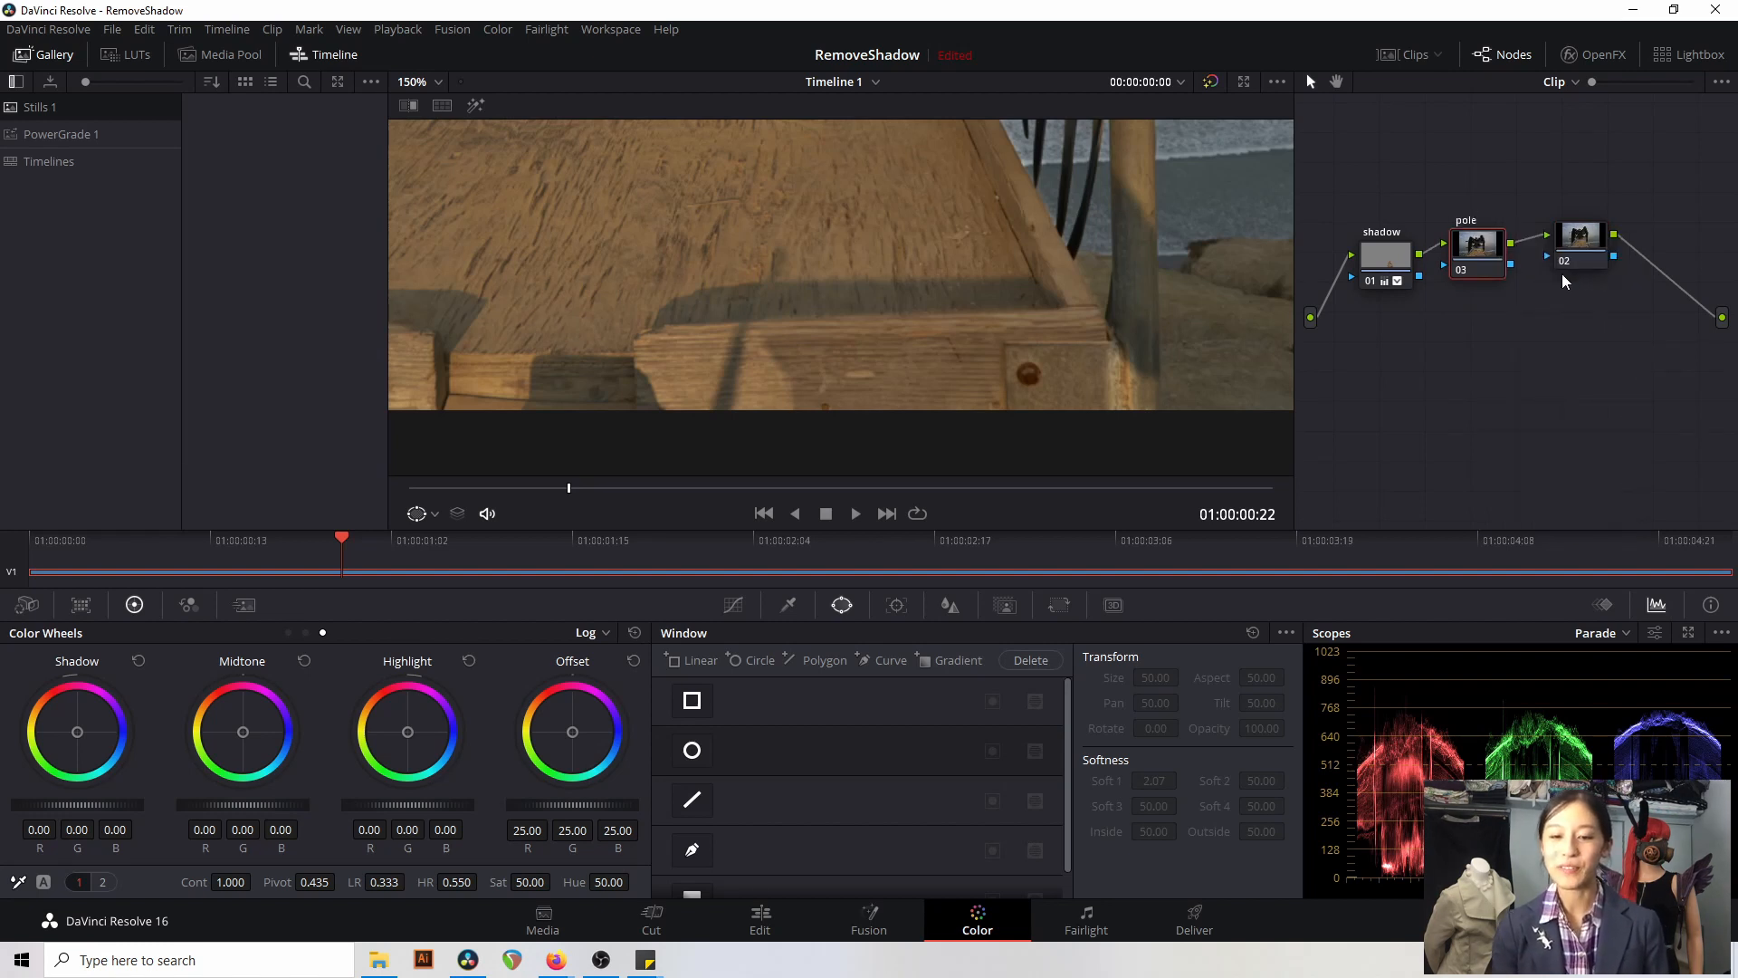
# - Draw a closed five-point curve window on the pole node around the shaded lower part of the pole beside the ramp
pyautogui.click(897, 605)
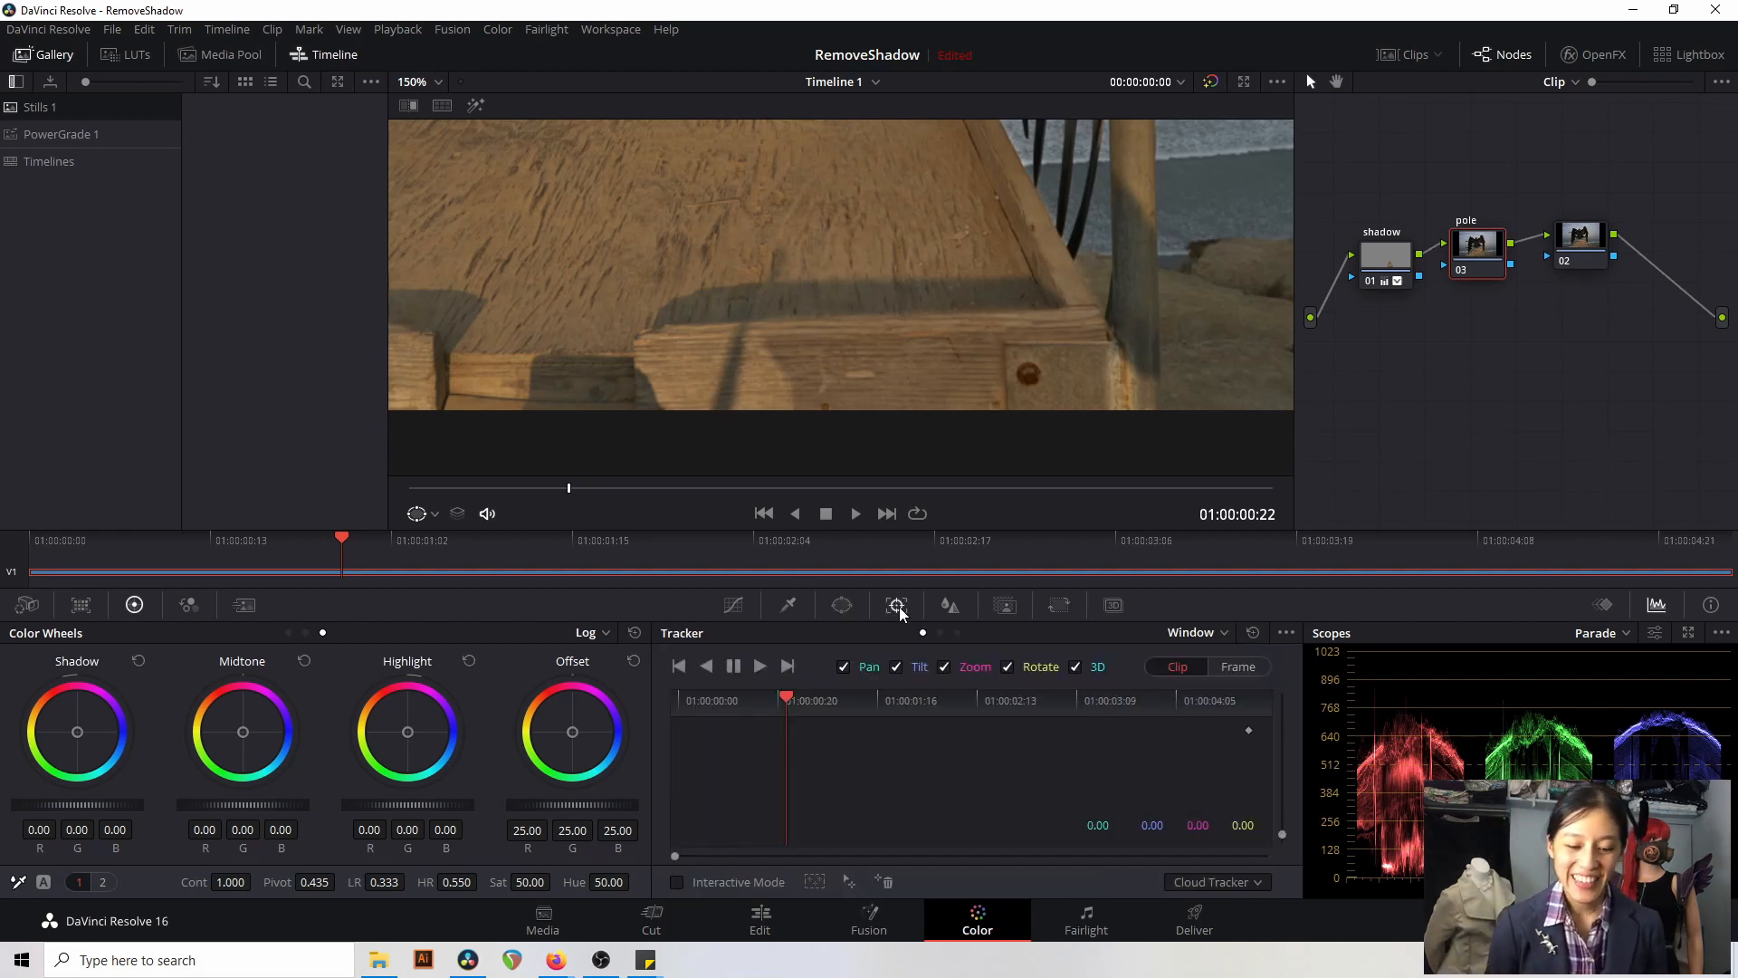
pyautogui.click(842, 605)
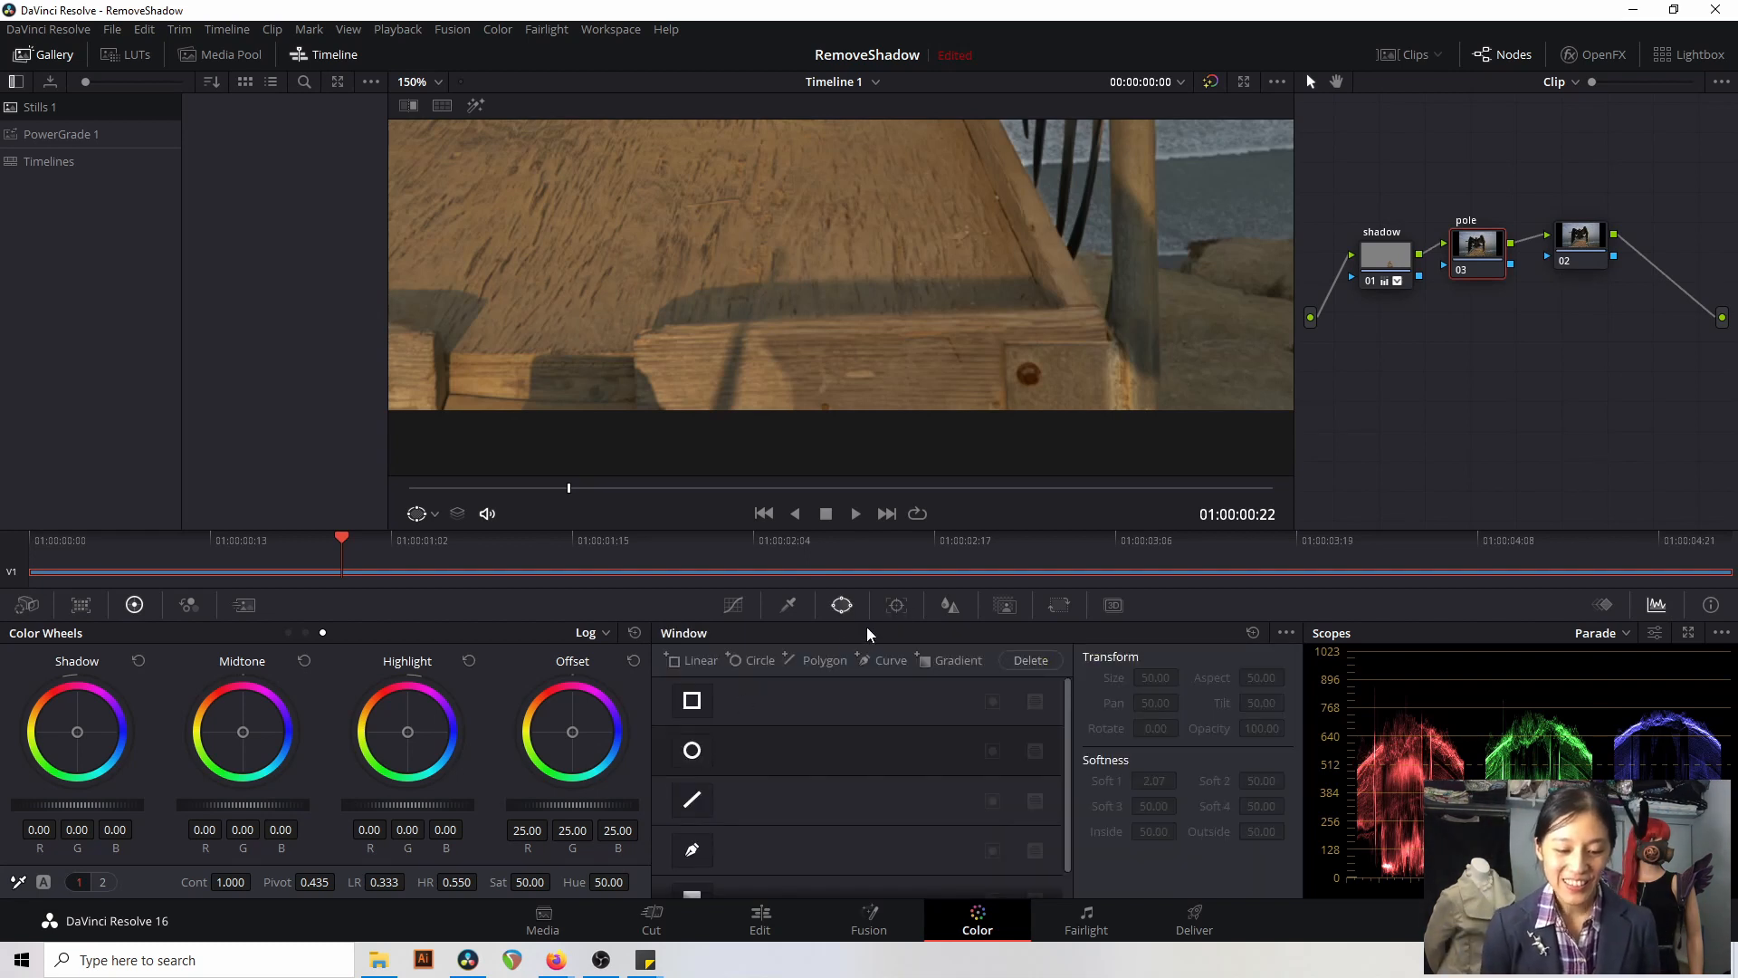
pyautogui.click(887, 663)
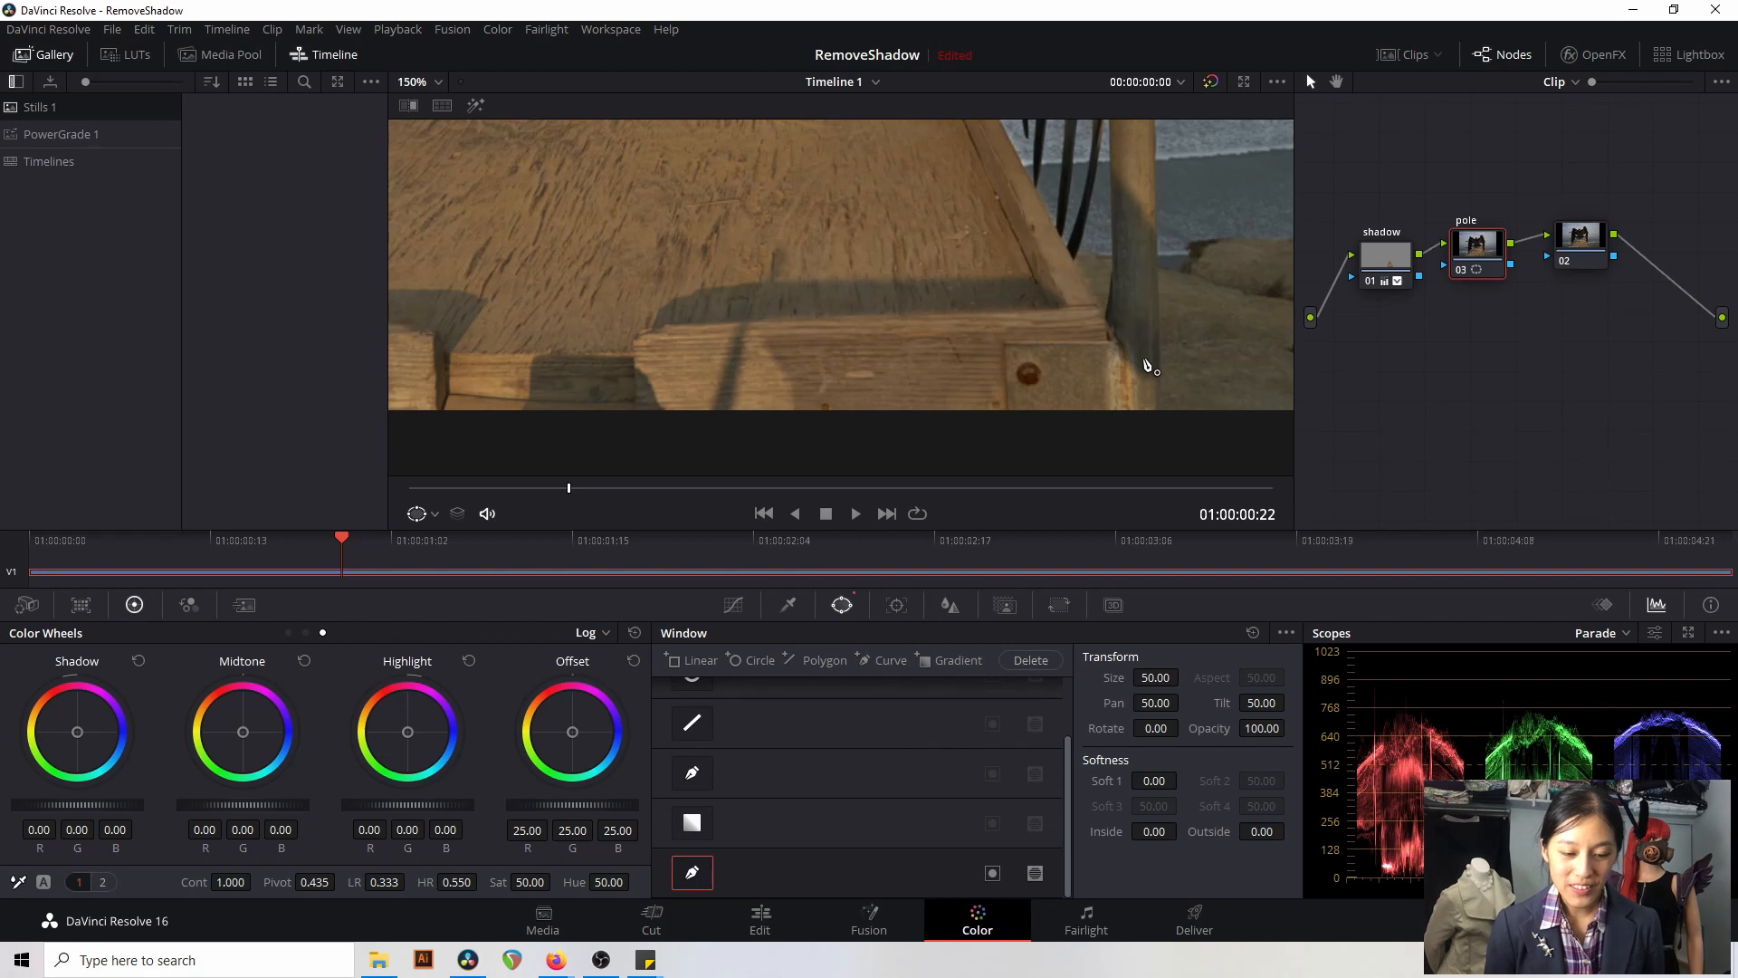
pyautogui.click(1153, 228)
pyautogui.click(1113, 171)
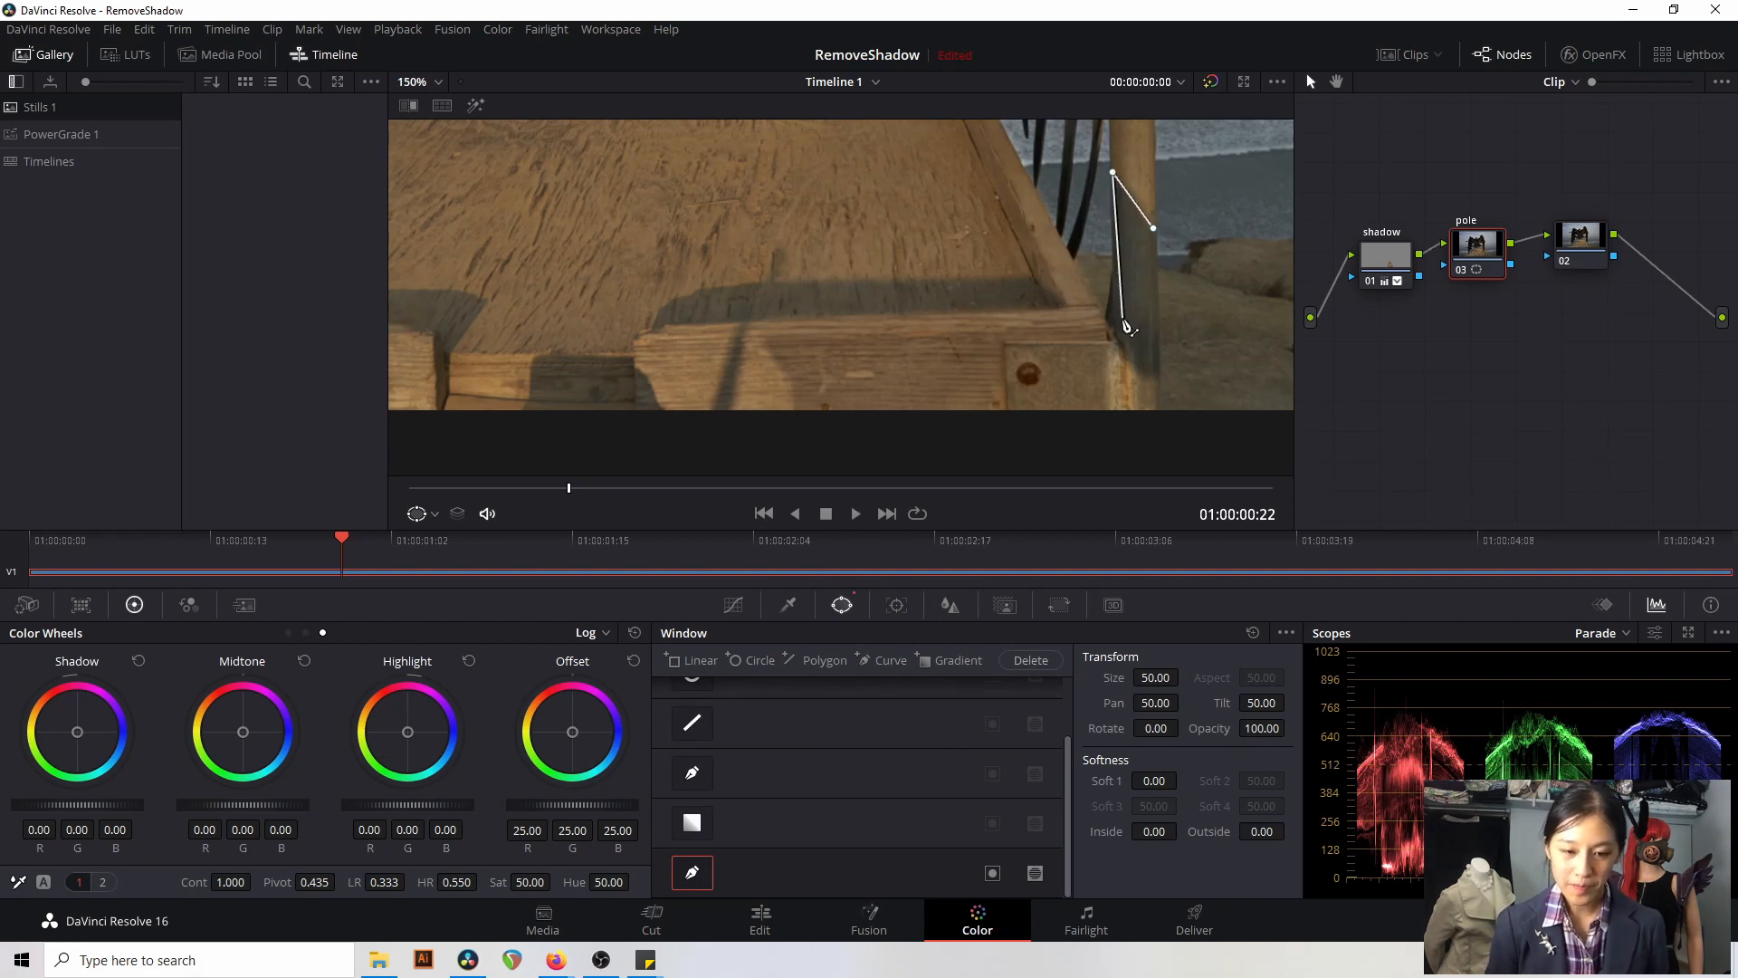
pyautogui.click(1116, 343)
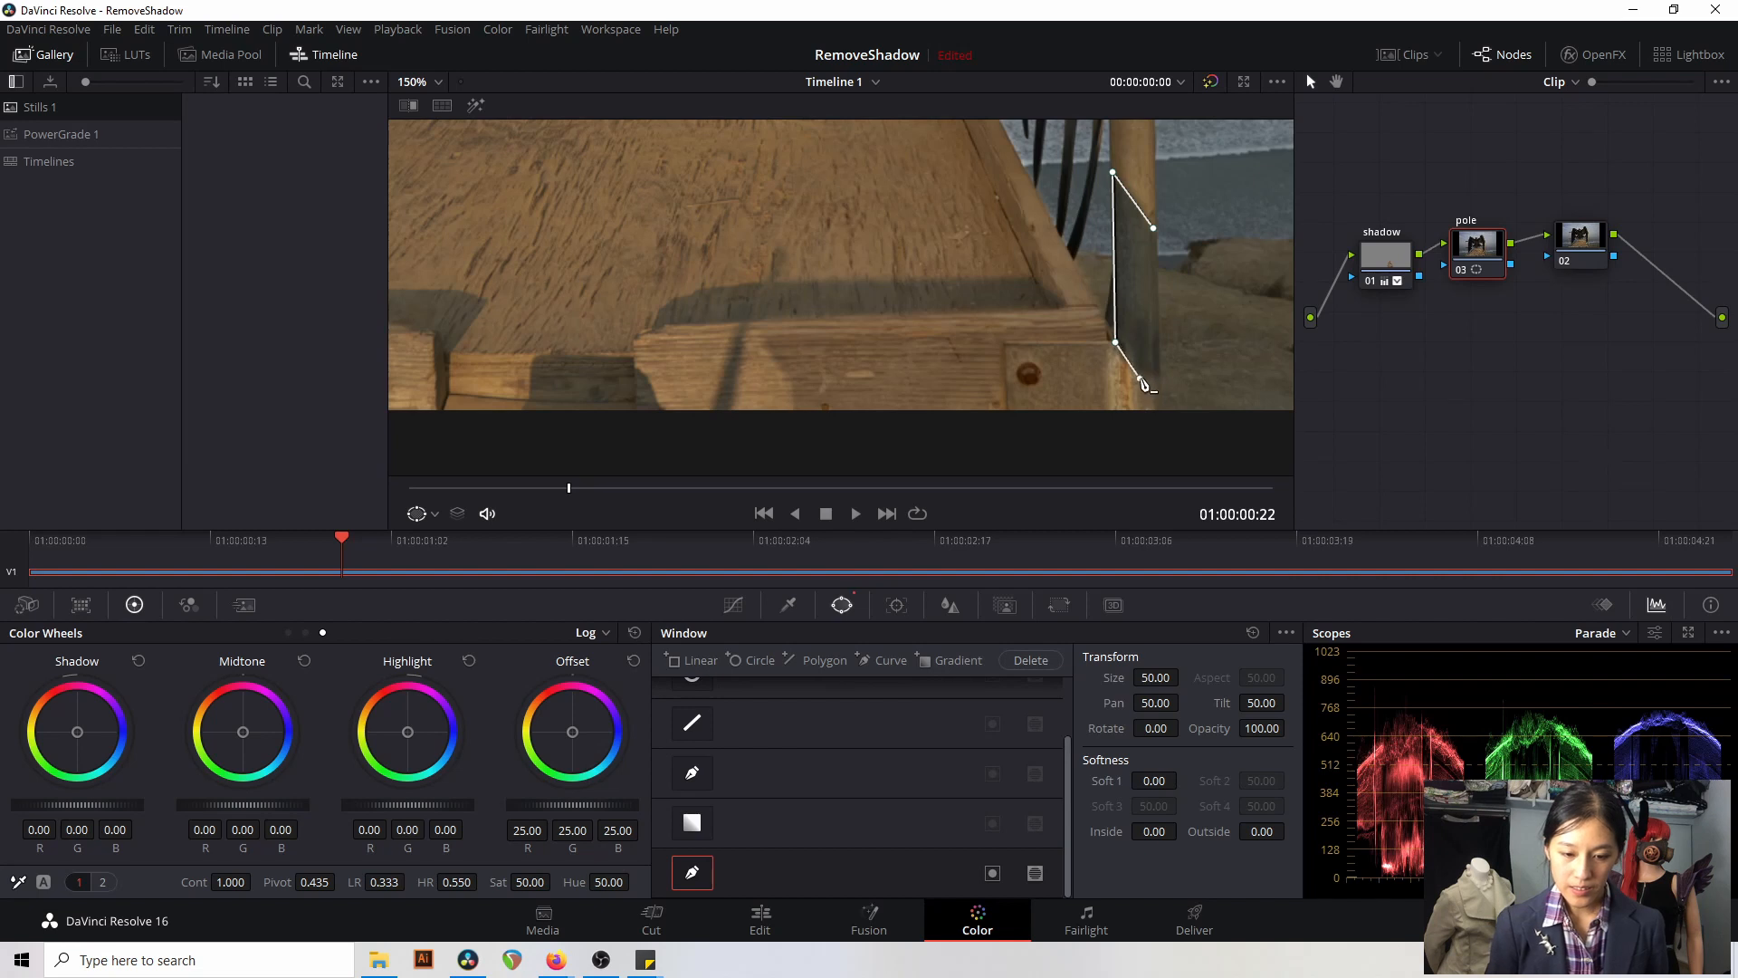
pyautogui.click(1139, 378)
pyautogui.click(1157, 383)
pyautogui.click(1154, 228)
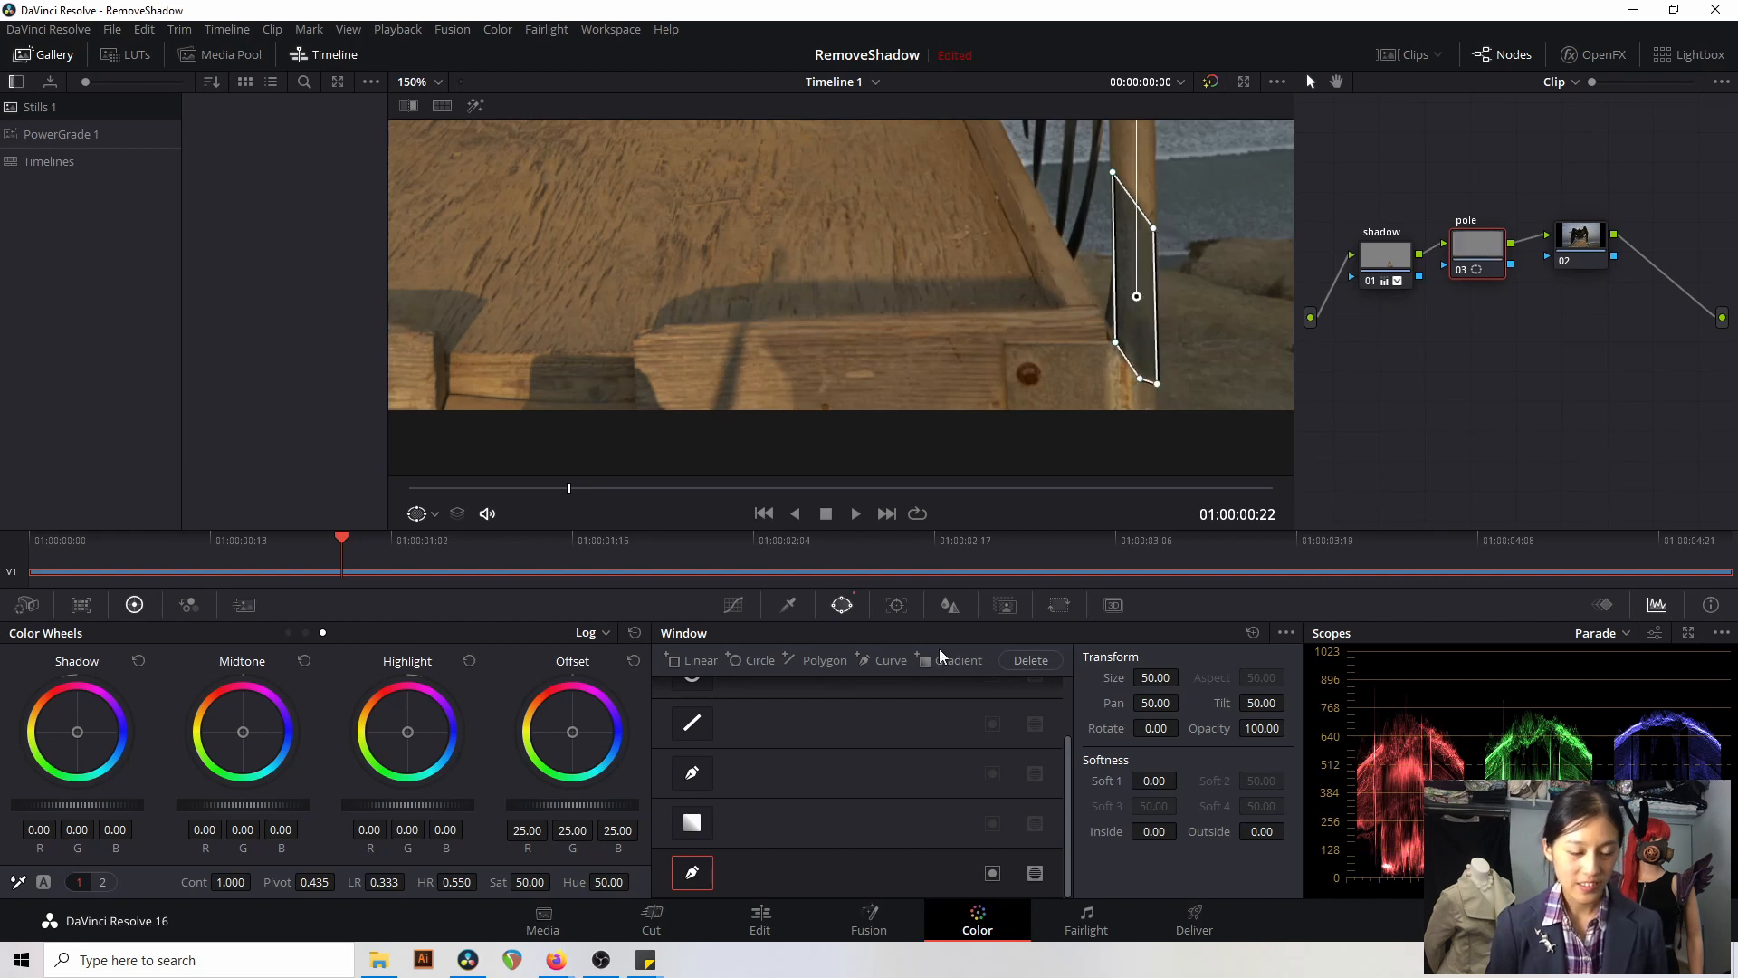
# - Set node 02's saturation to 0.00 to judge the pole's brightness in black and white, with the custom curves open
pyautogui.click(731, 605)
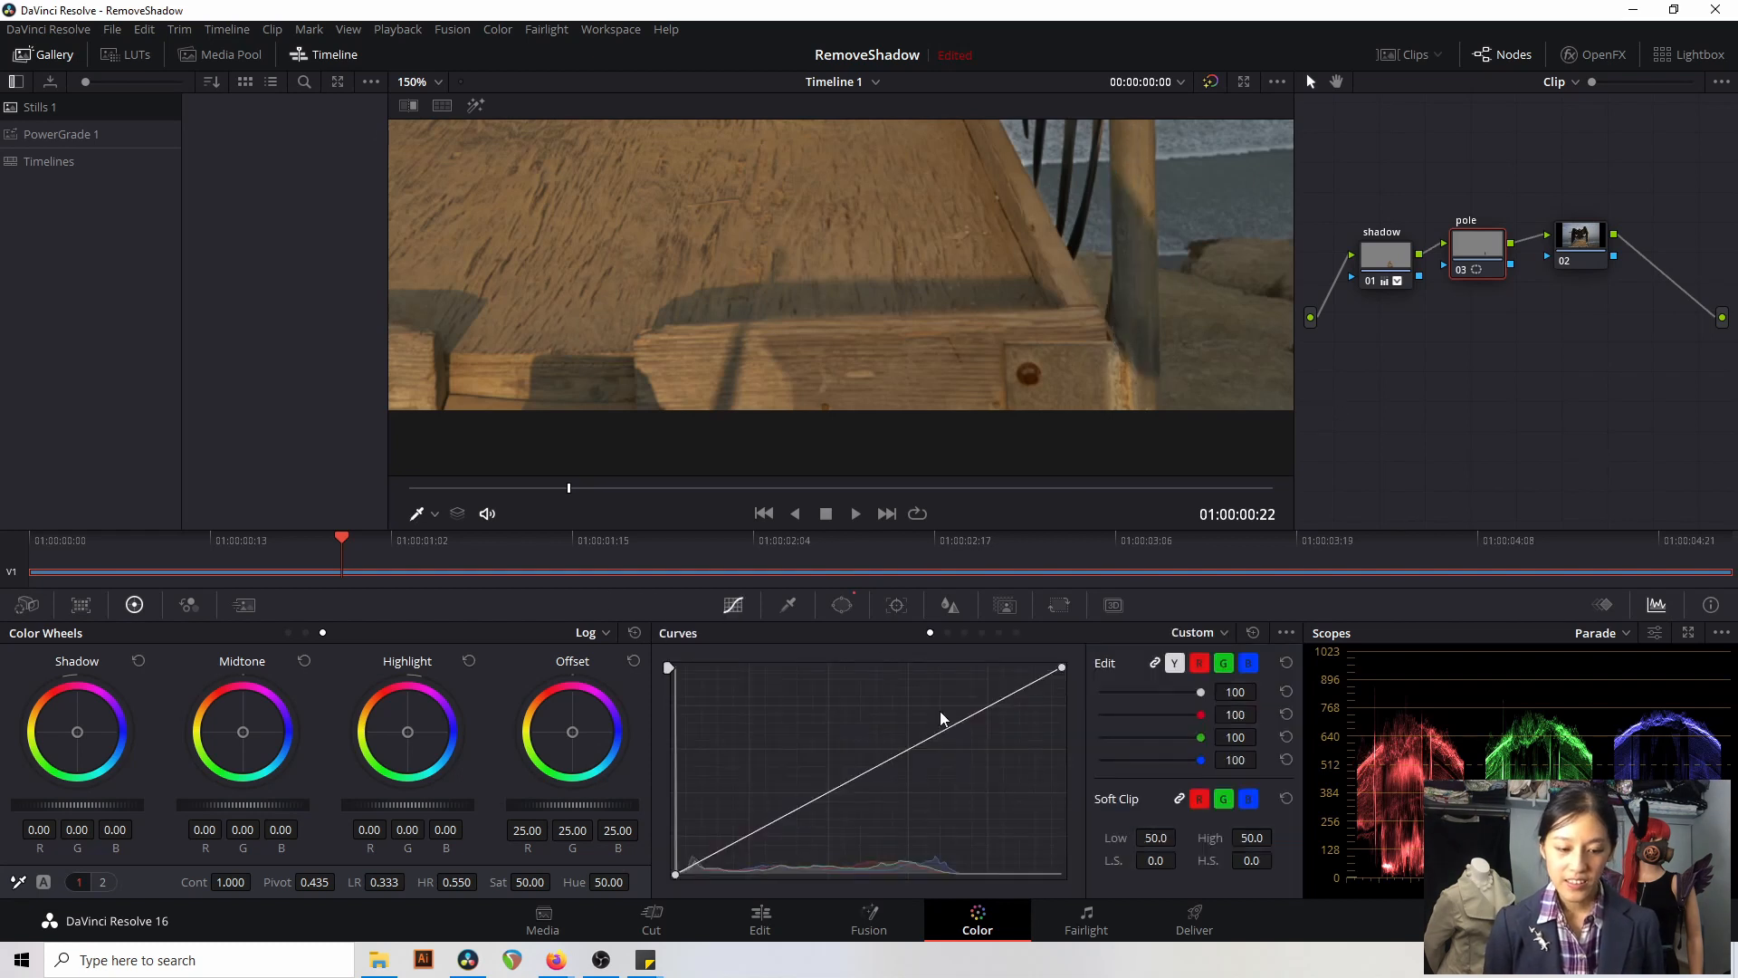
pyautogui.click(1590, 239)
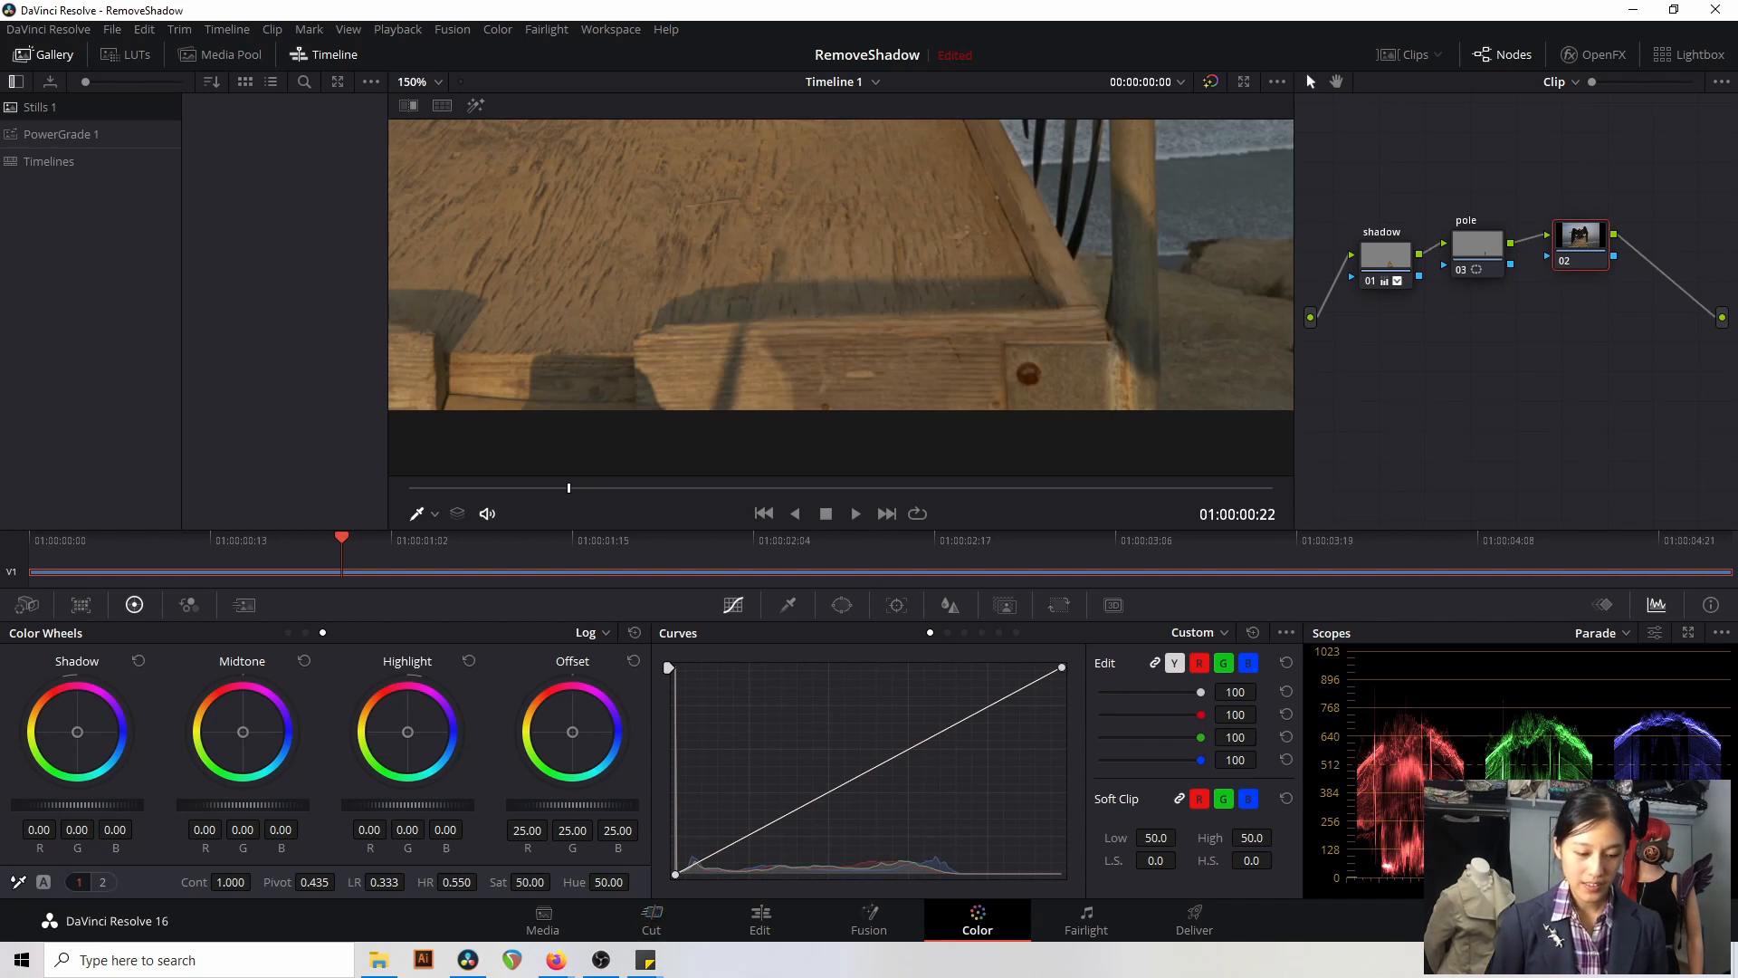
pyautogui.moveTo(534, 881); pyautogui.dragTo(554, 881)
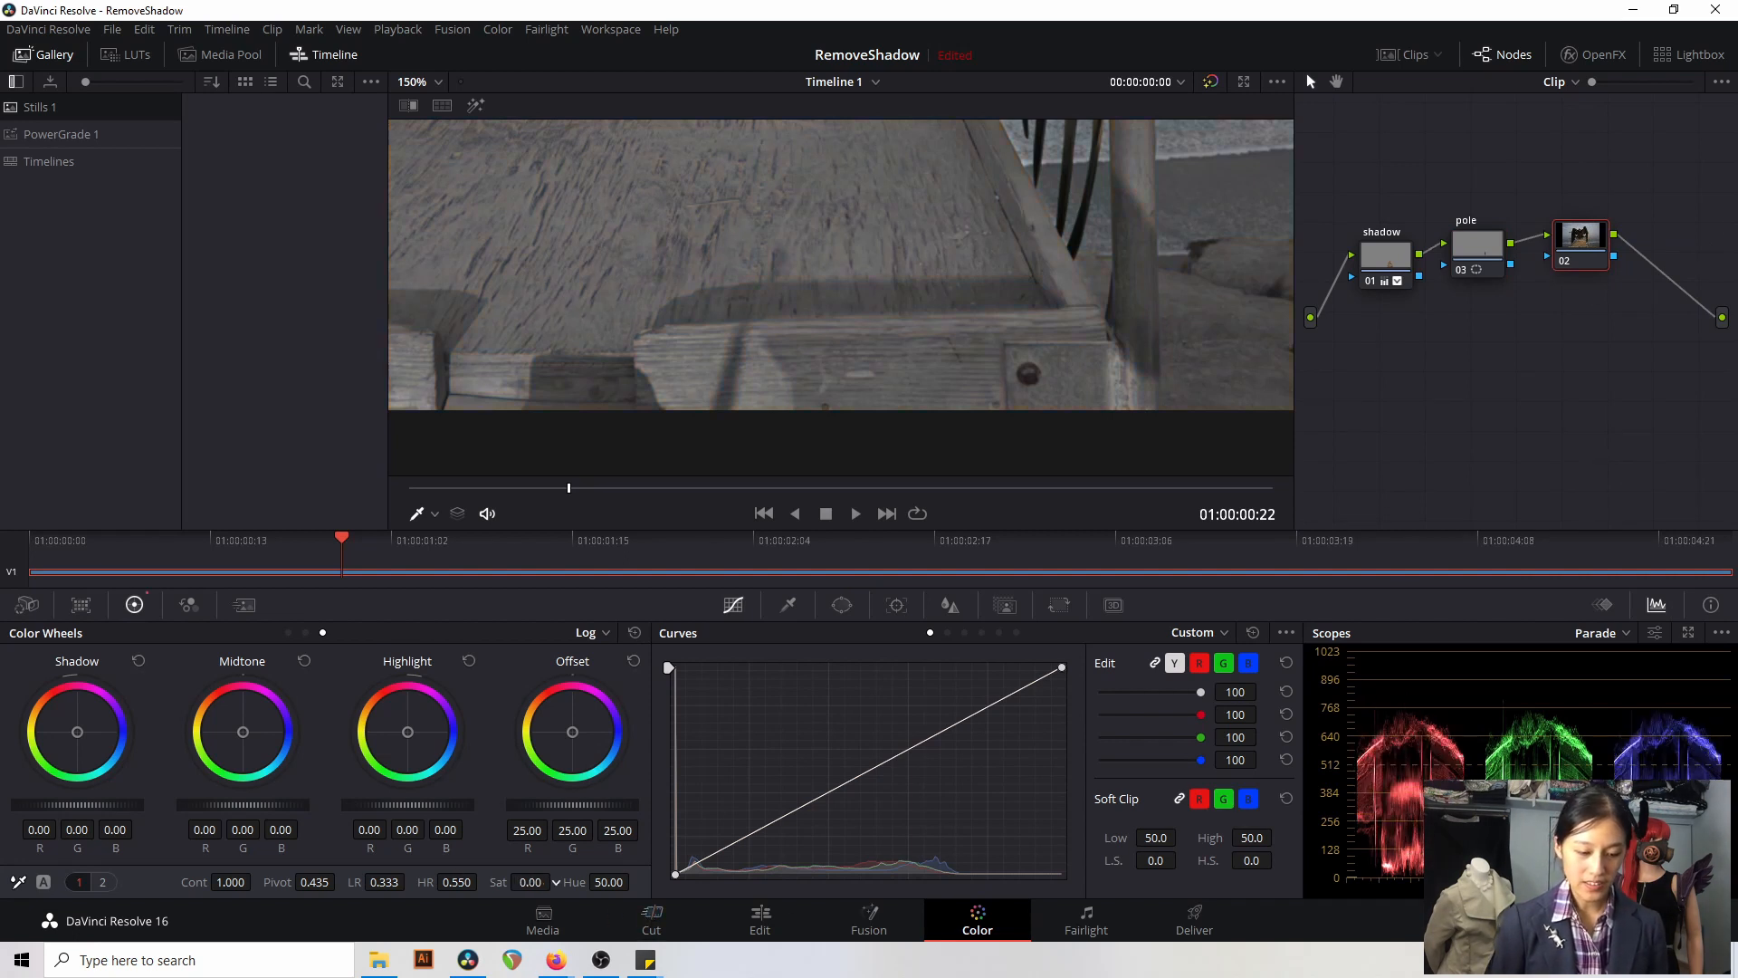
# - Raise the midtones of the pole node's custom curve with one point slightly above the diagonal, and check the pole's brightness
pyautogui.click(1489, 250)
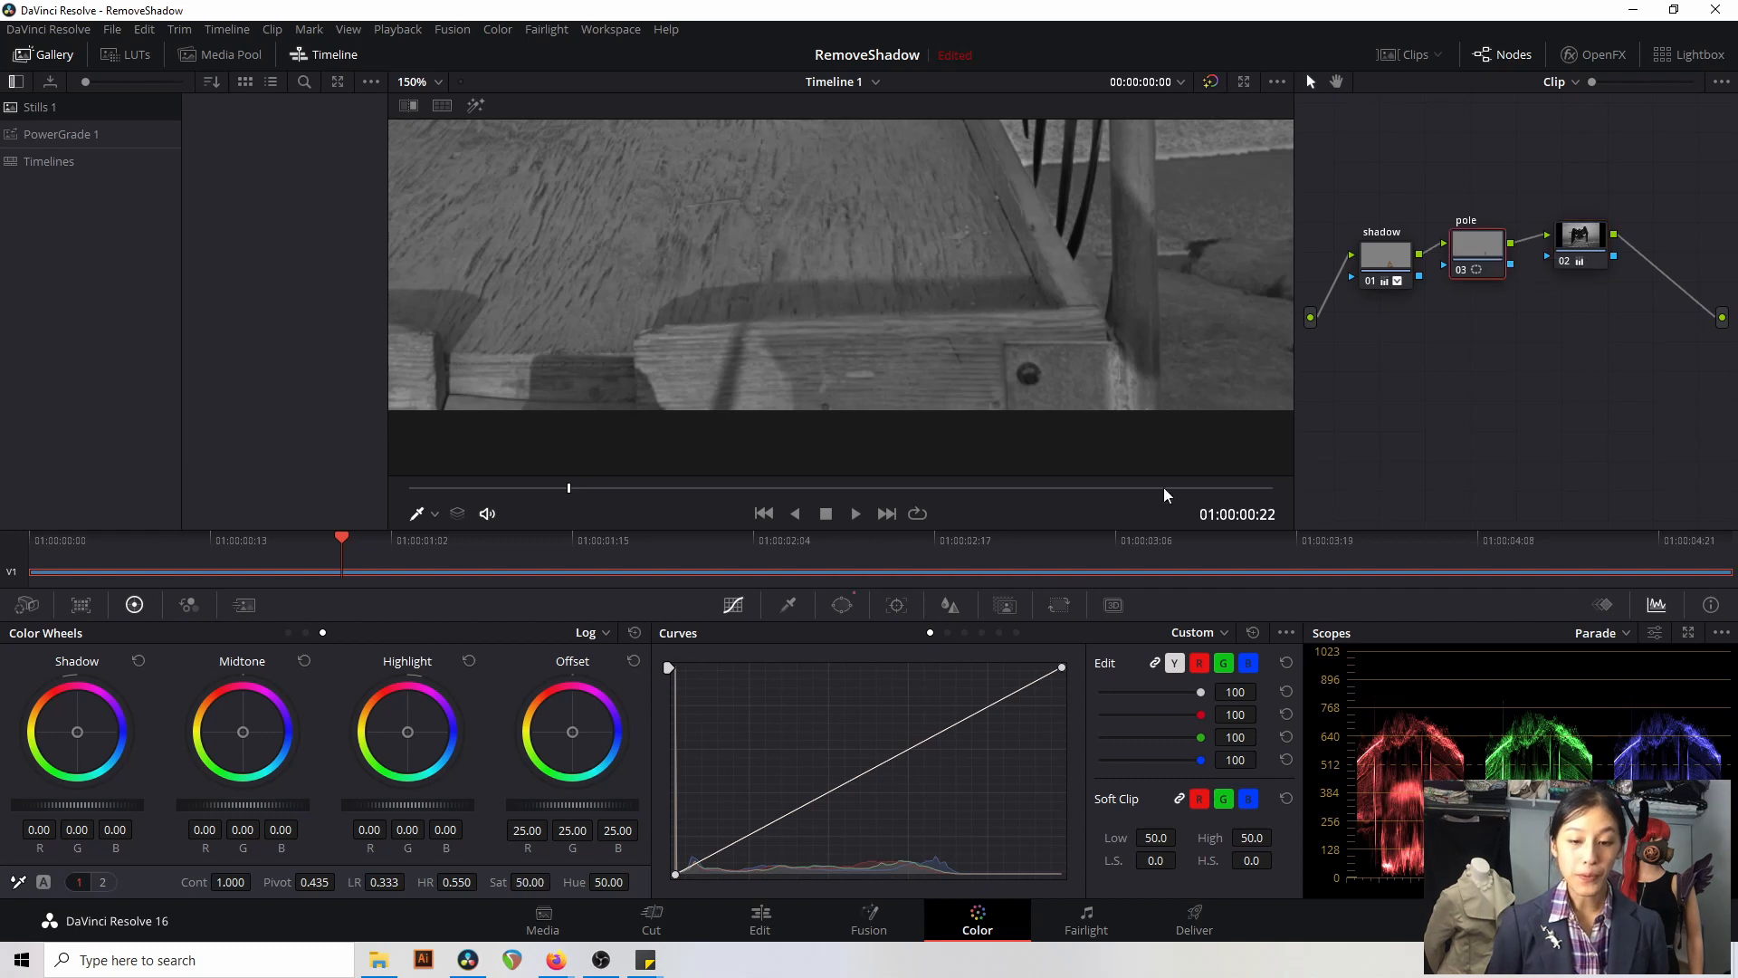
pyautogui.moveTo(861, 769); pyautogui.dragTo(836, 748)
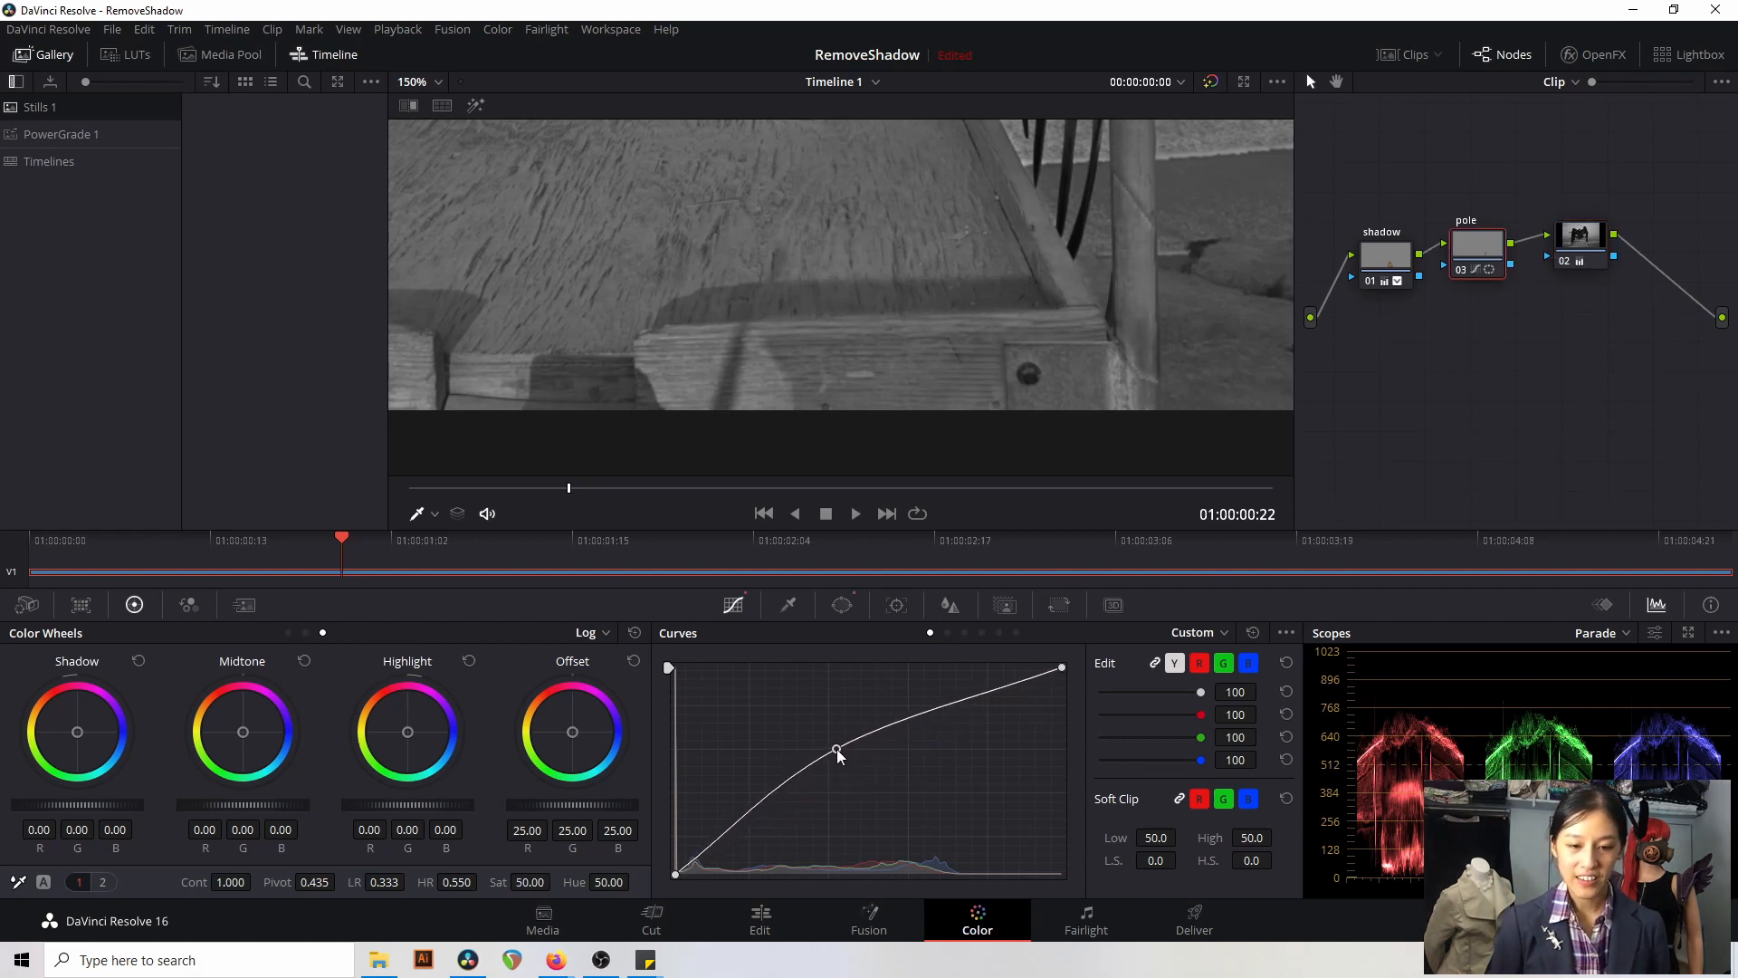
pyautogui.scroll(-4, 1171, 230)
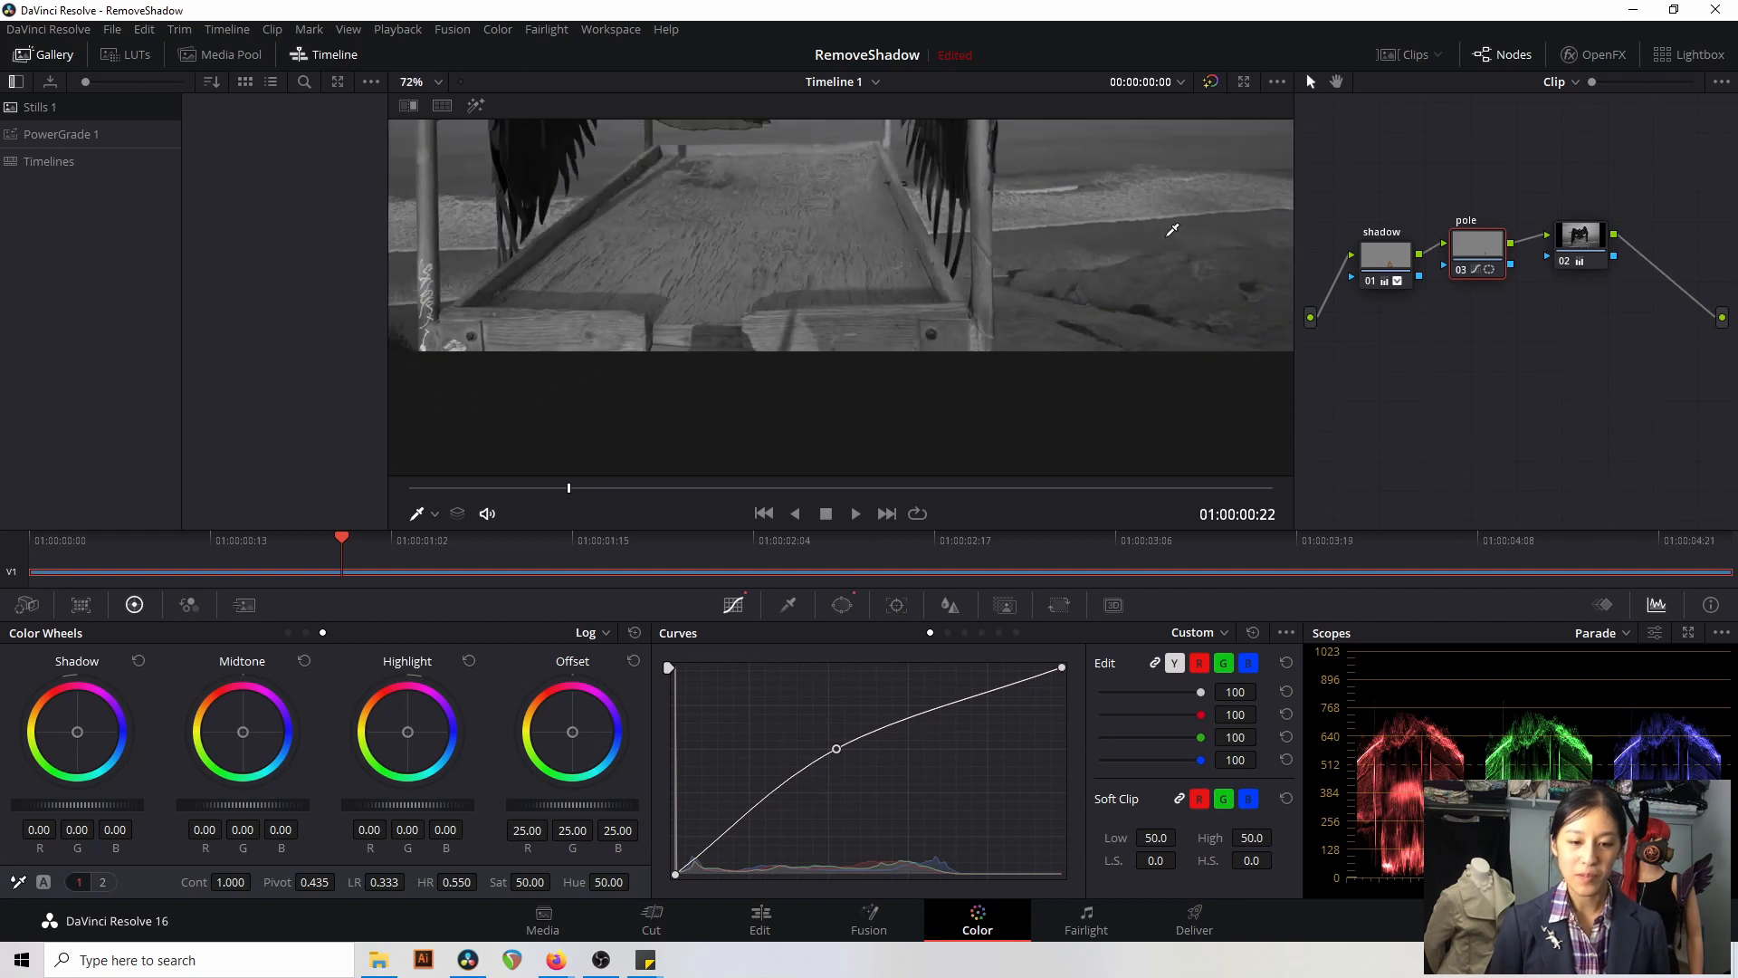
# - Restore node 02's saturation to 50.00
pyautogui.click(1584, 241)
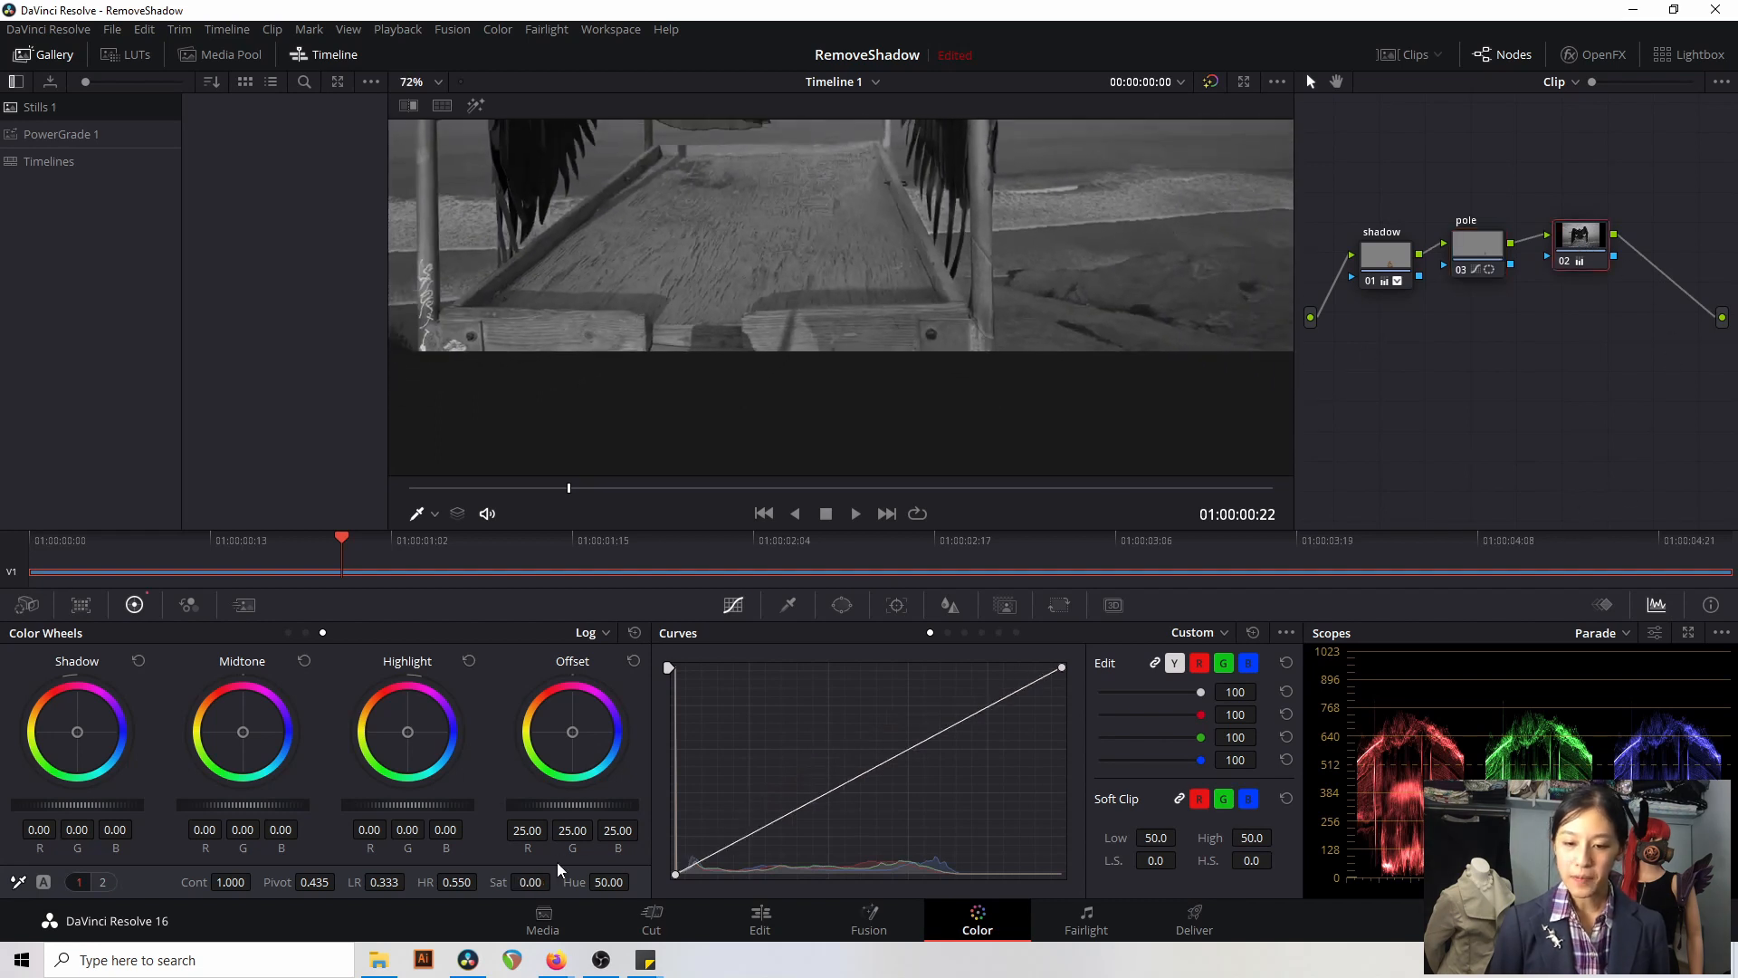
pyautogui.click(535, 881)
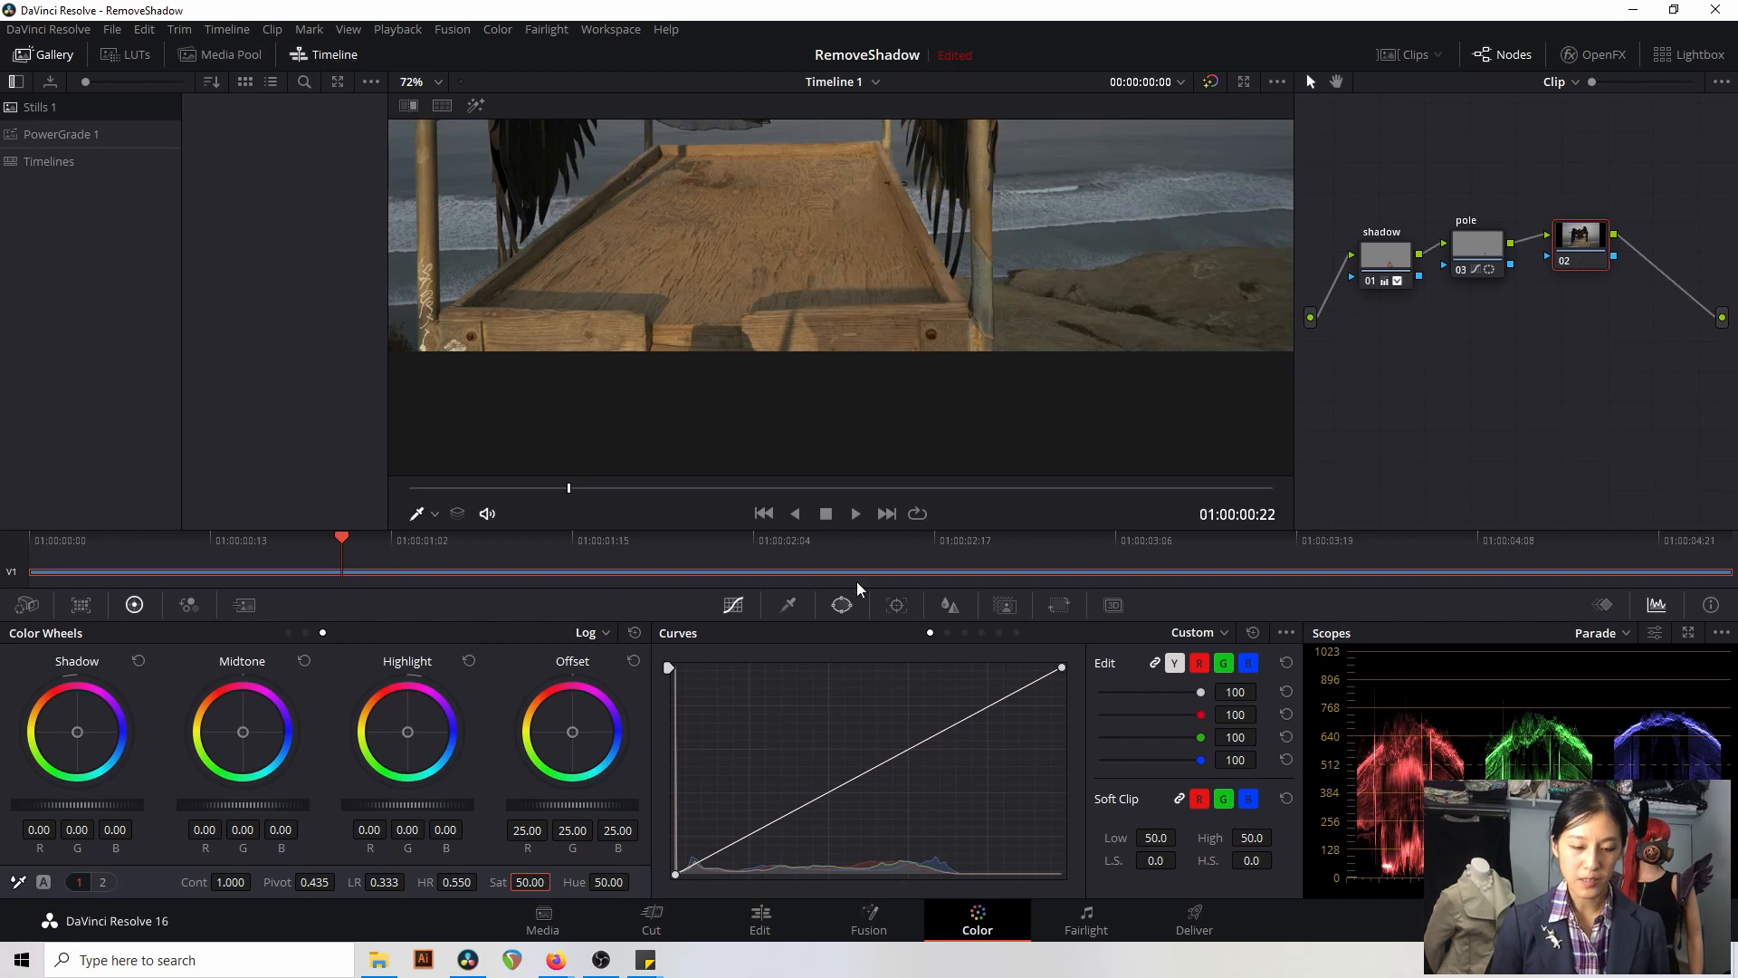
# - Shift the pole node's offset color toward orange, to R 29.88, G 24.09, B 19.32
pyautogui.scroll(4, 1046, 288)
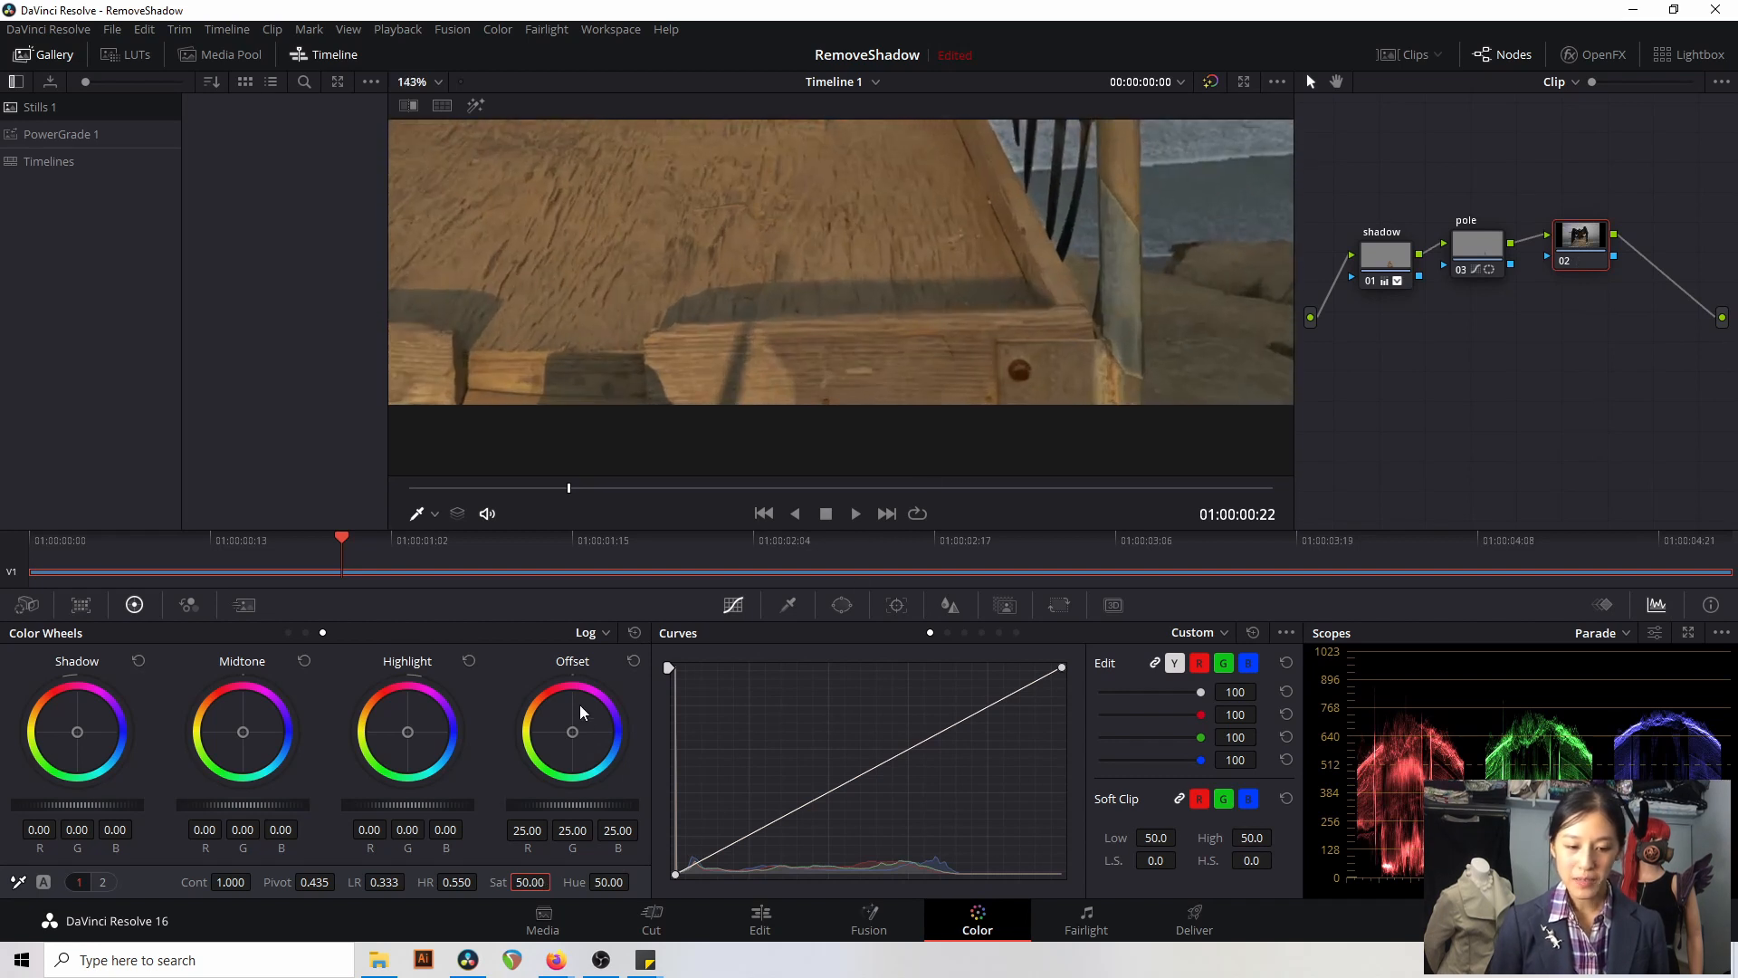
pyautogui.click(1477, 244)
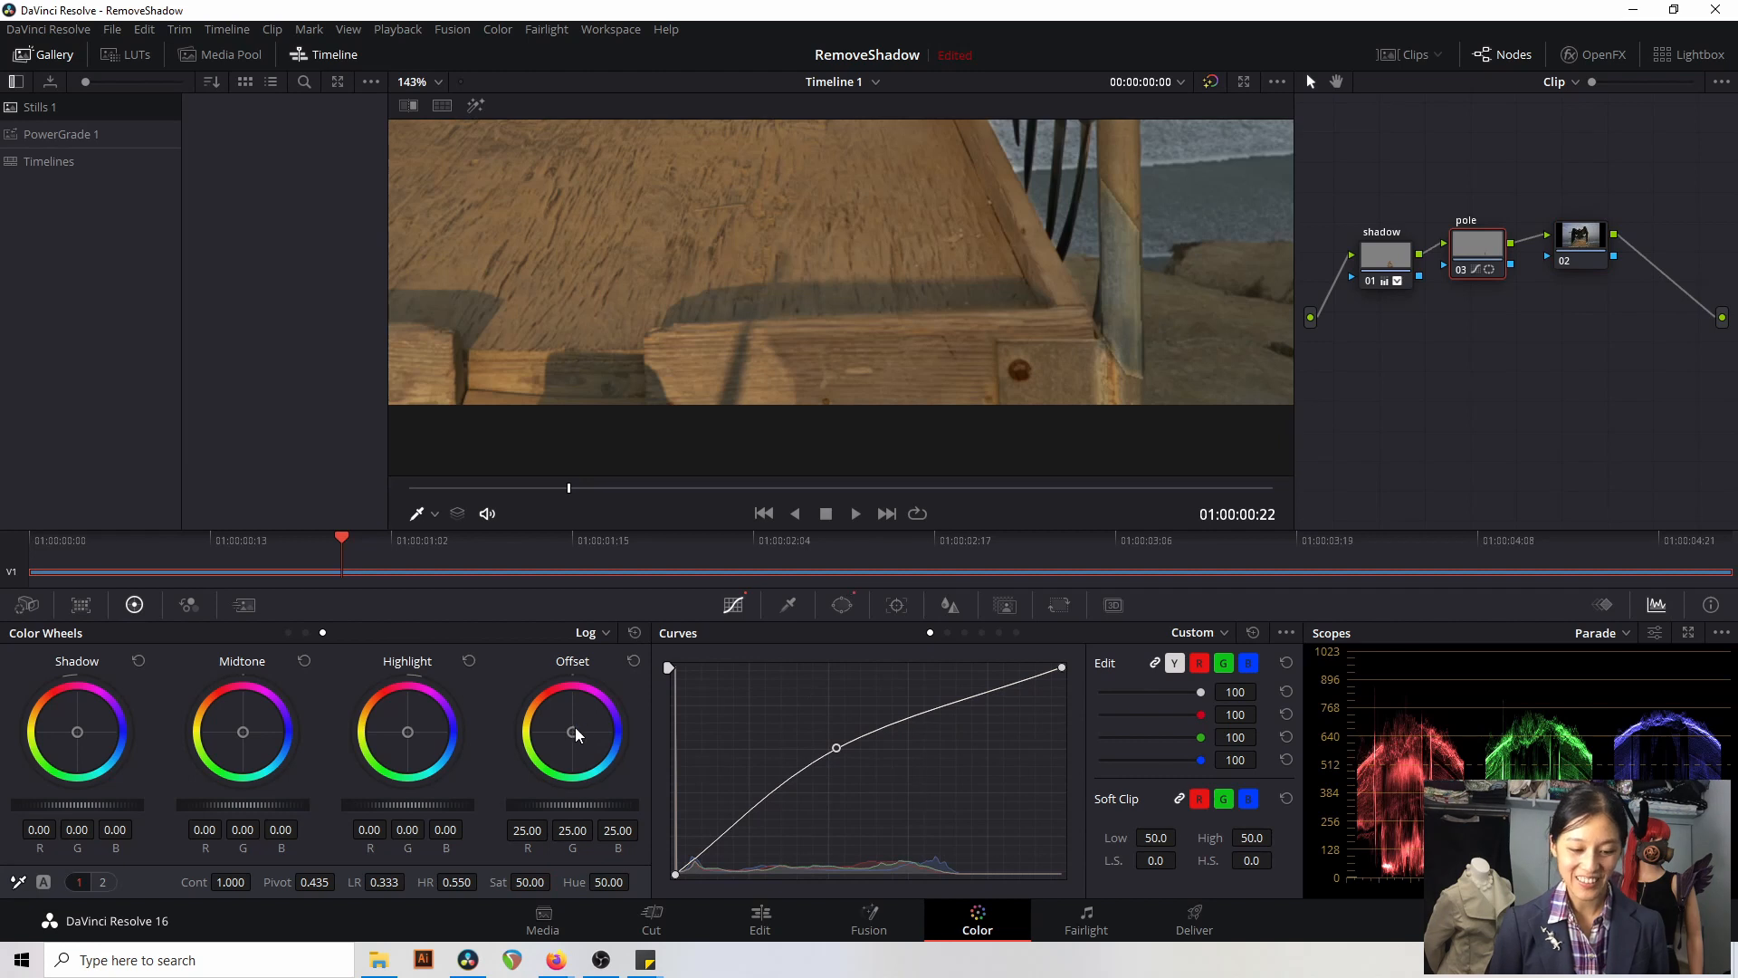
pyautogui.moveTo(573, 732); pyautogui.dragTo(567, 726)
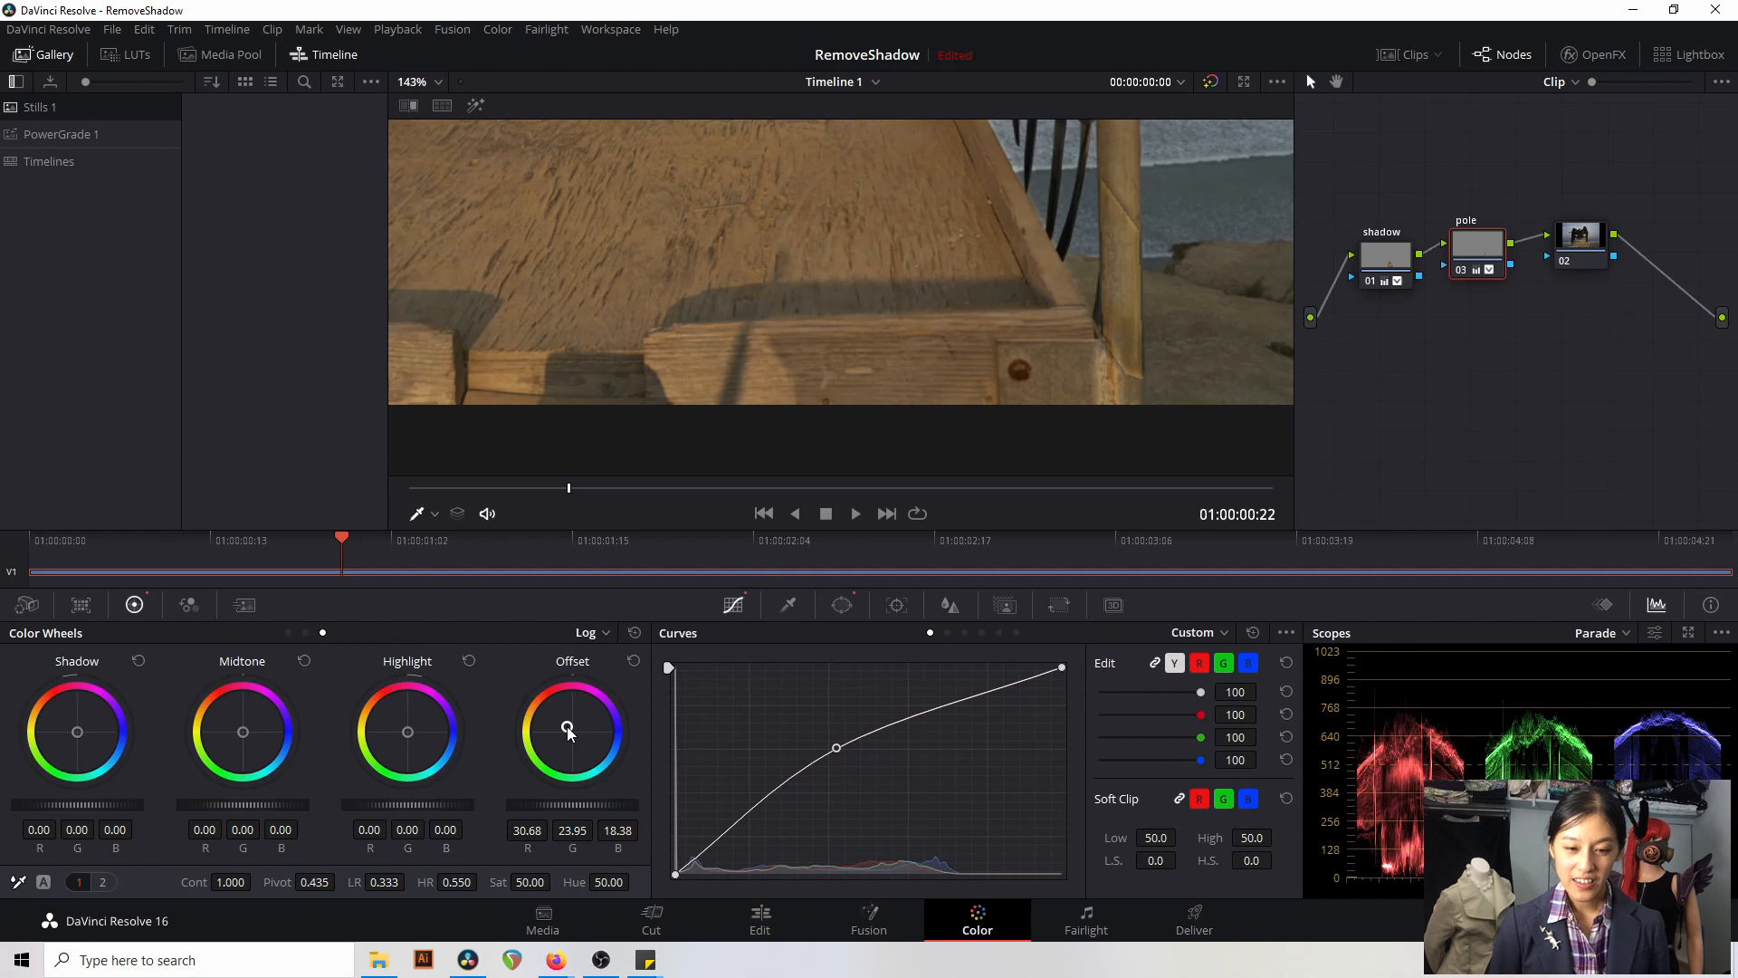
pyautogui.moveTo(569, 730); pyautogui.dragTo(567, 727)
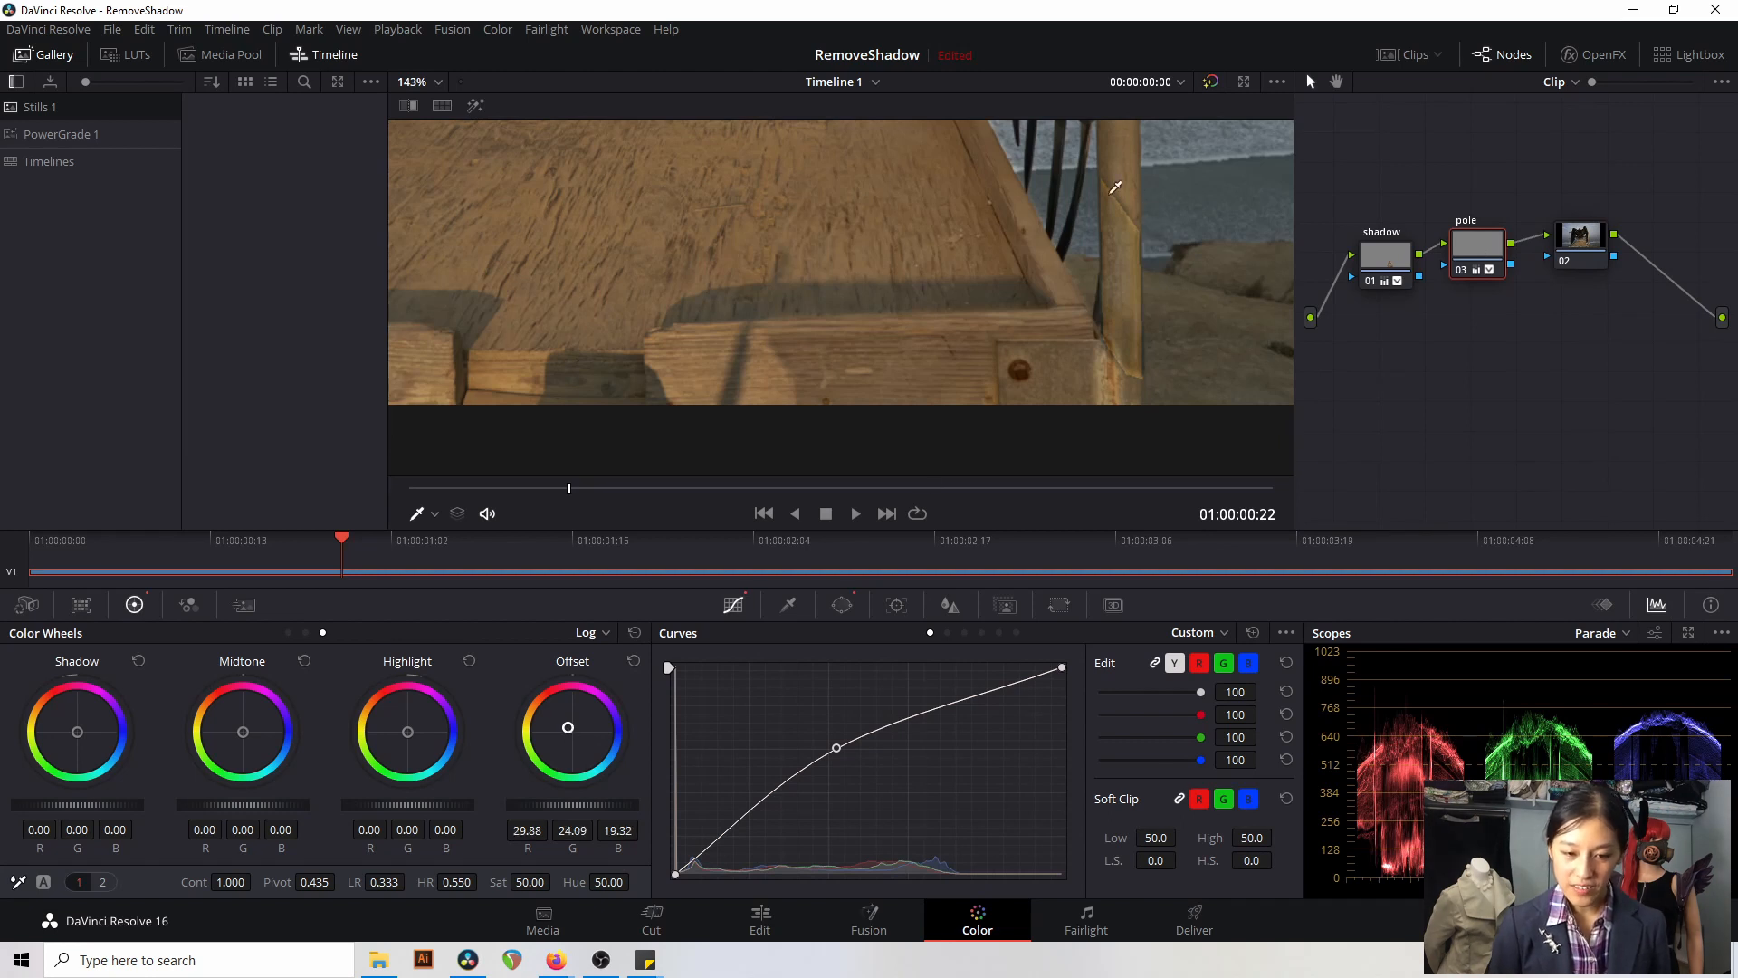
# - Soften the edge of the pole node's curve window with a Soft 1 value of 0.42
pyautogui.click(843, 605)
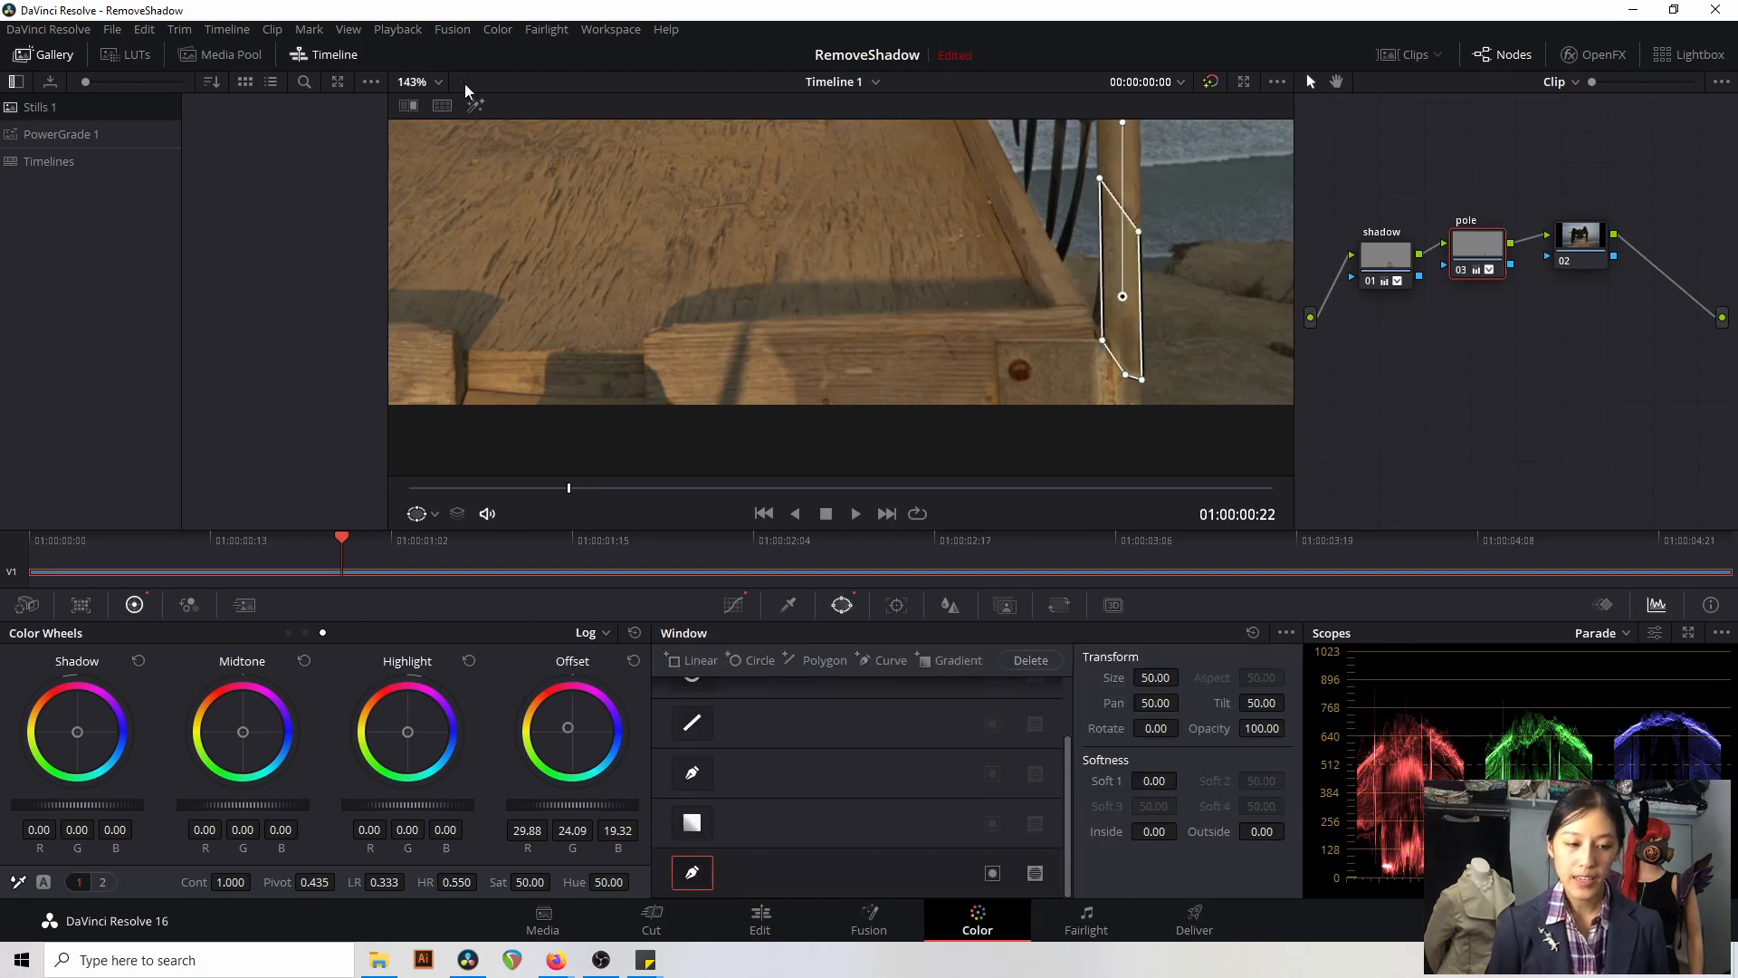
pyautogui.click(481, 110)
pyautogui.click(476, 110)
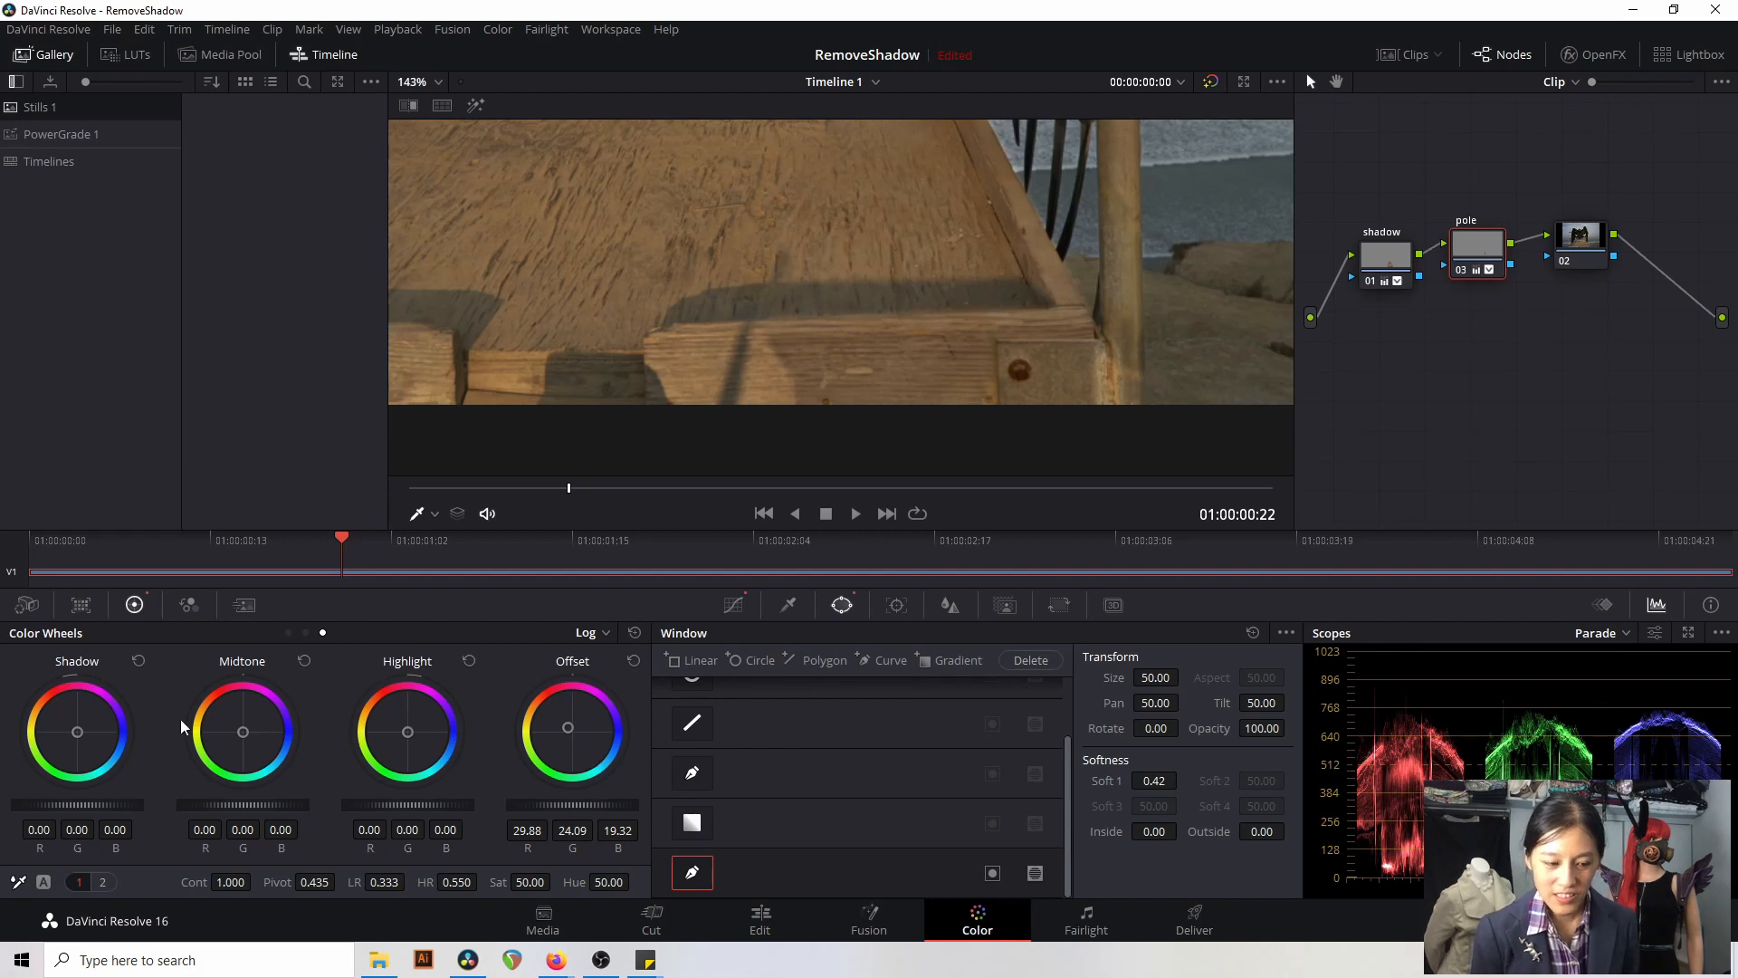
# - Warm the pole node's midtones to 0.06, -0.01, -0.13, reset the trial blue shadow tint, and review the full image
pyautogui.moveTo(242, 732)
pyautogui.mouseDown()
pyautogui.moveTo(290, 713)
pyautogui.moveTo(220, 720)
pyautogui.mouseUp()
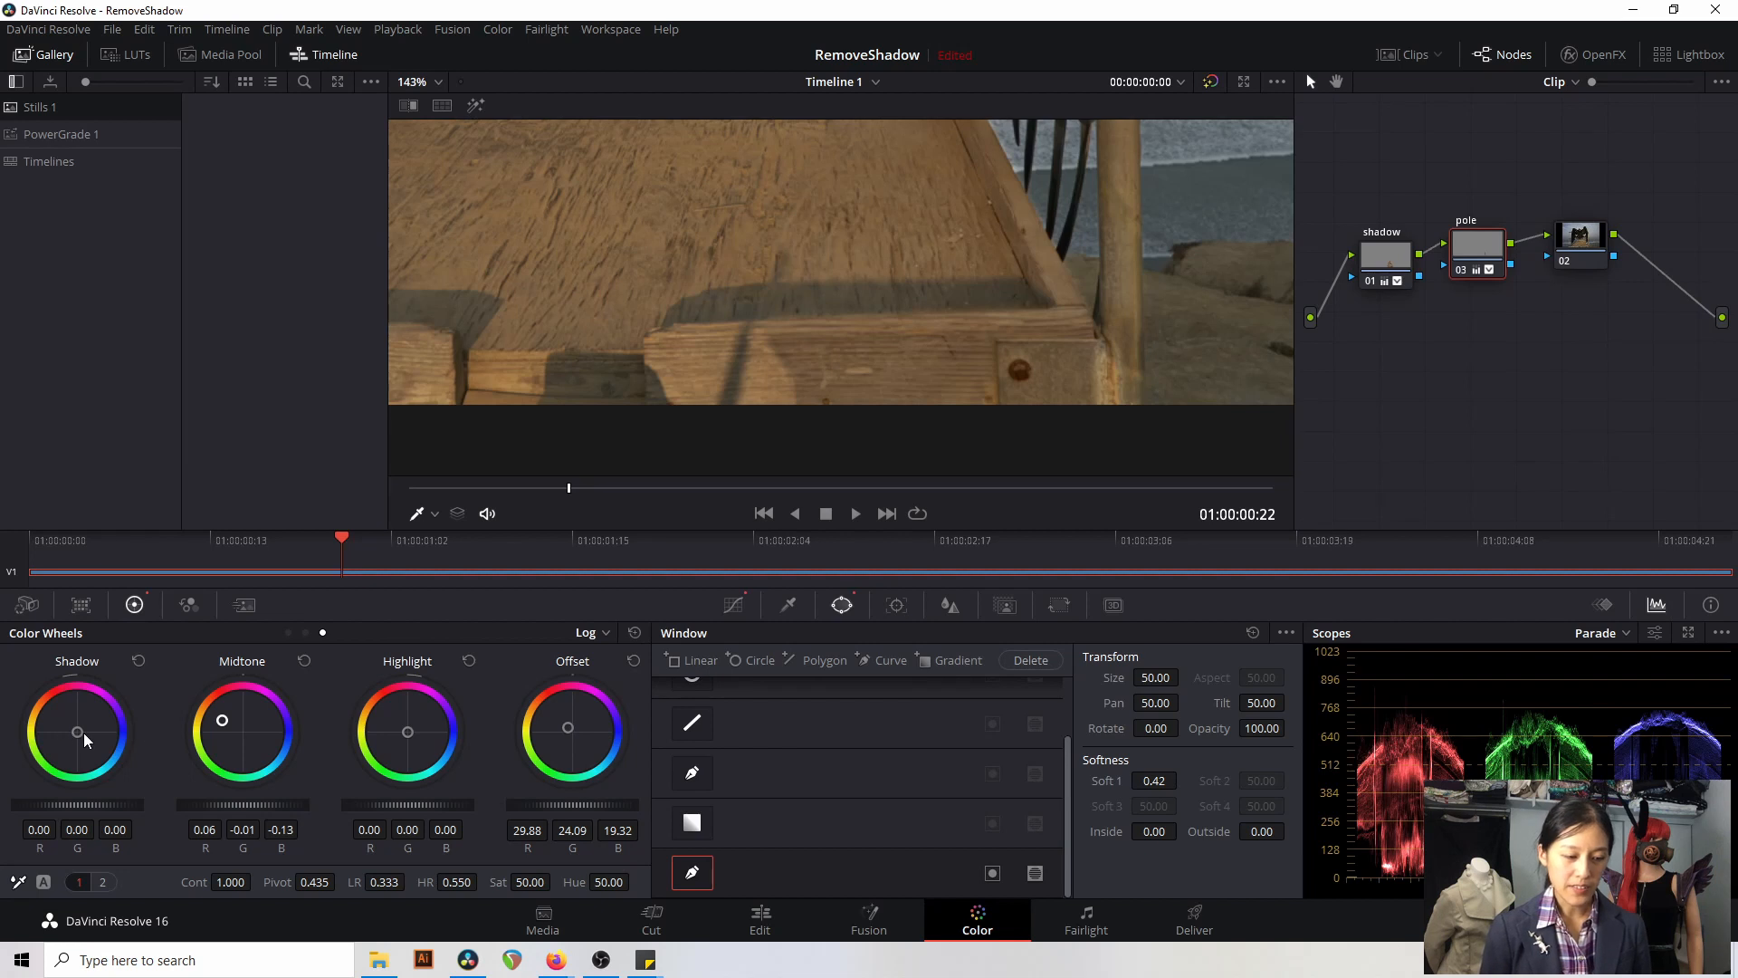
pyautogui.moveTo(83, 733); pyautogui.dragTo(106, 745)
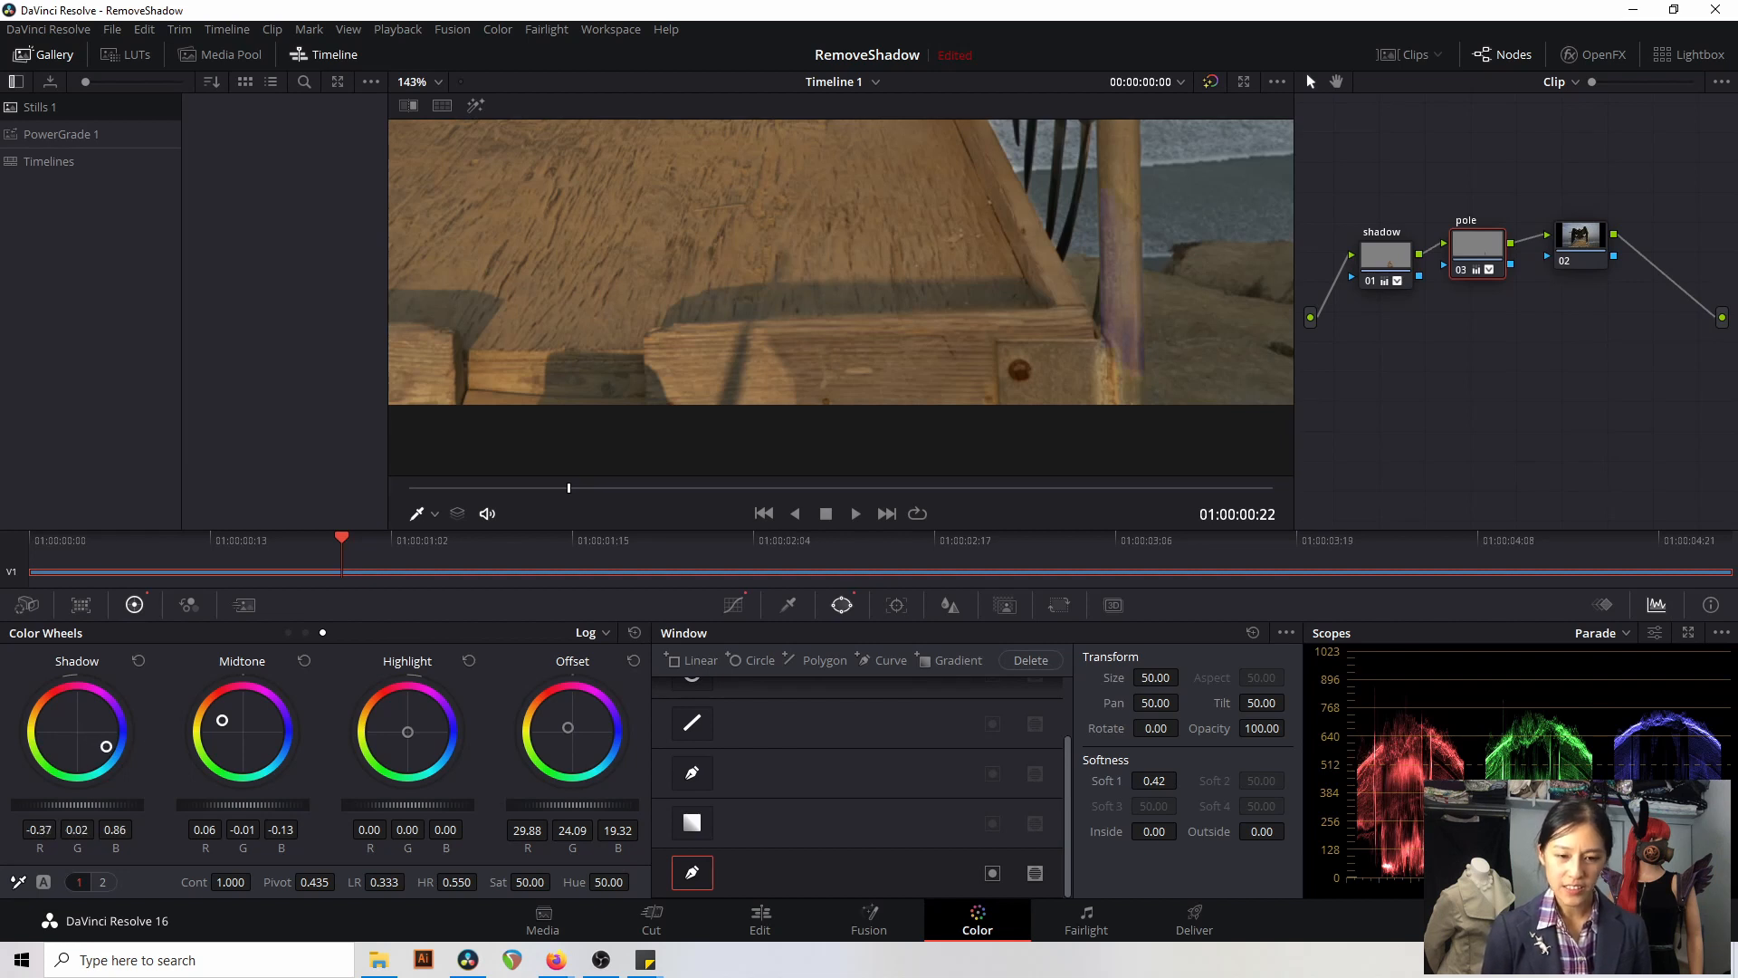
pyautogui.click(137, 660)
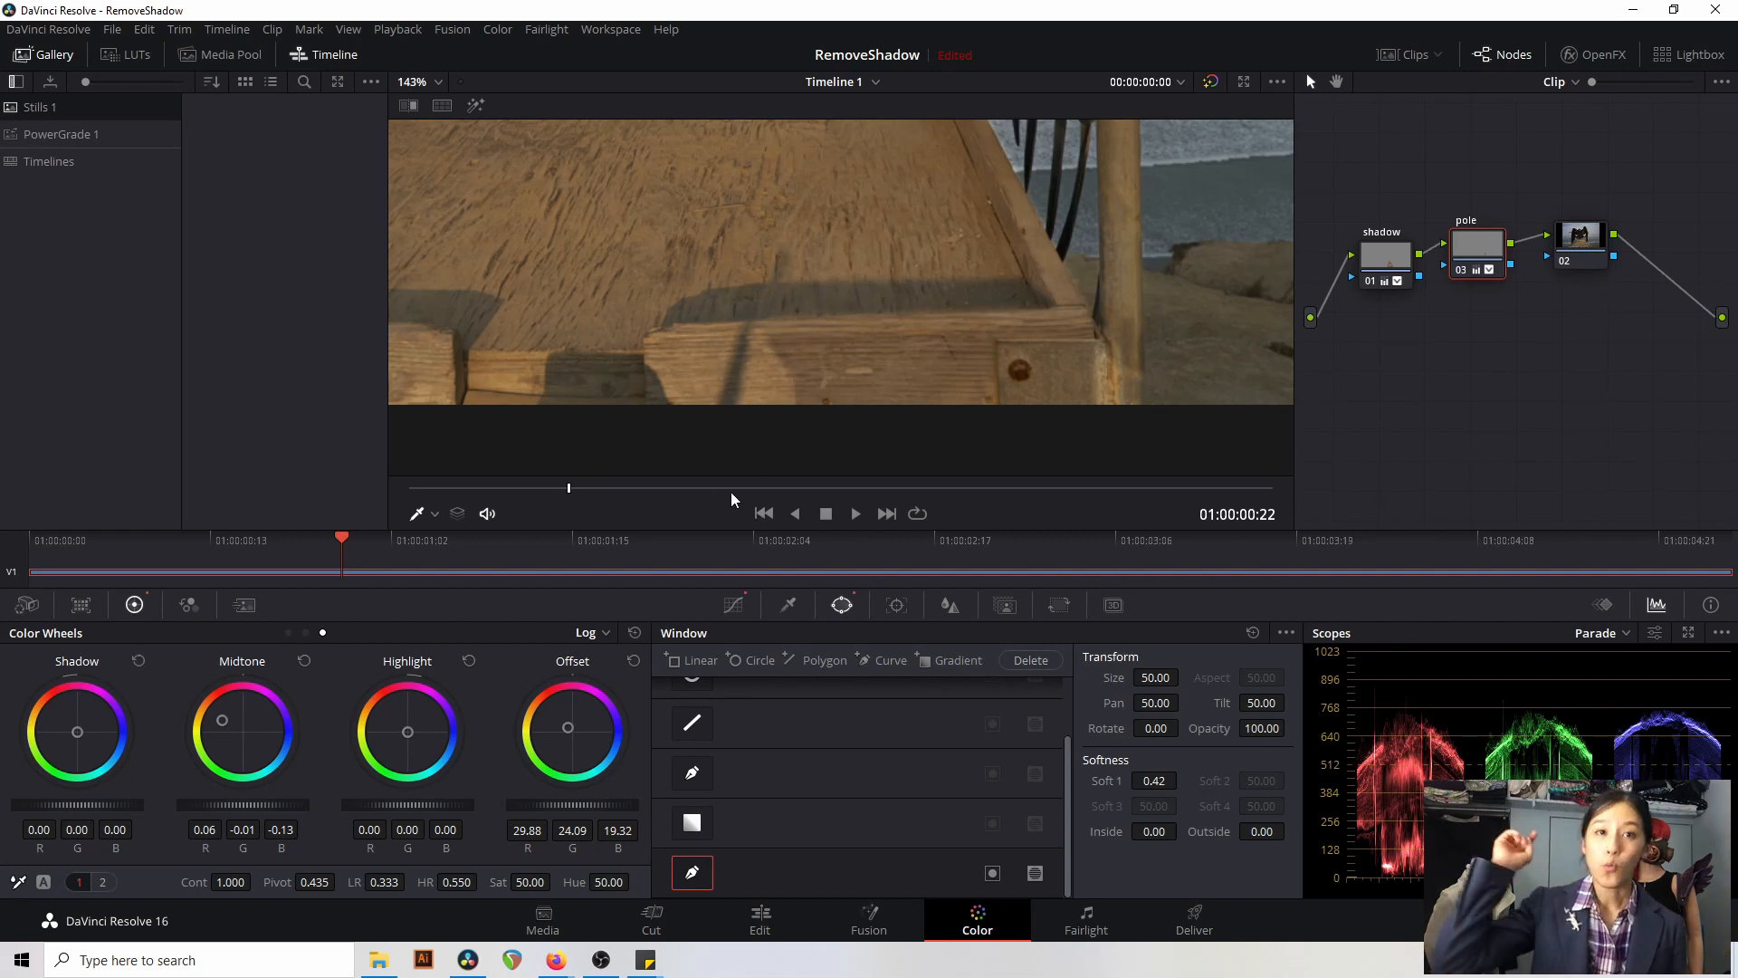
pyautogui.scroll(-5, 868, 398)
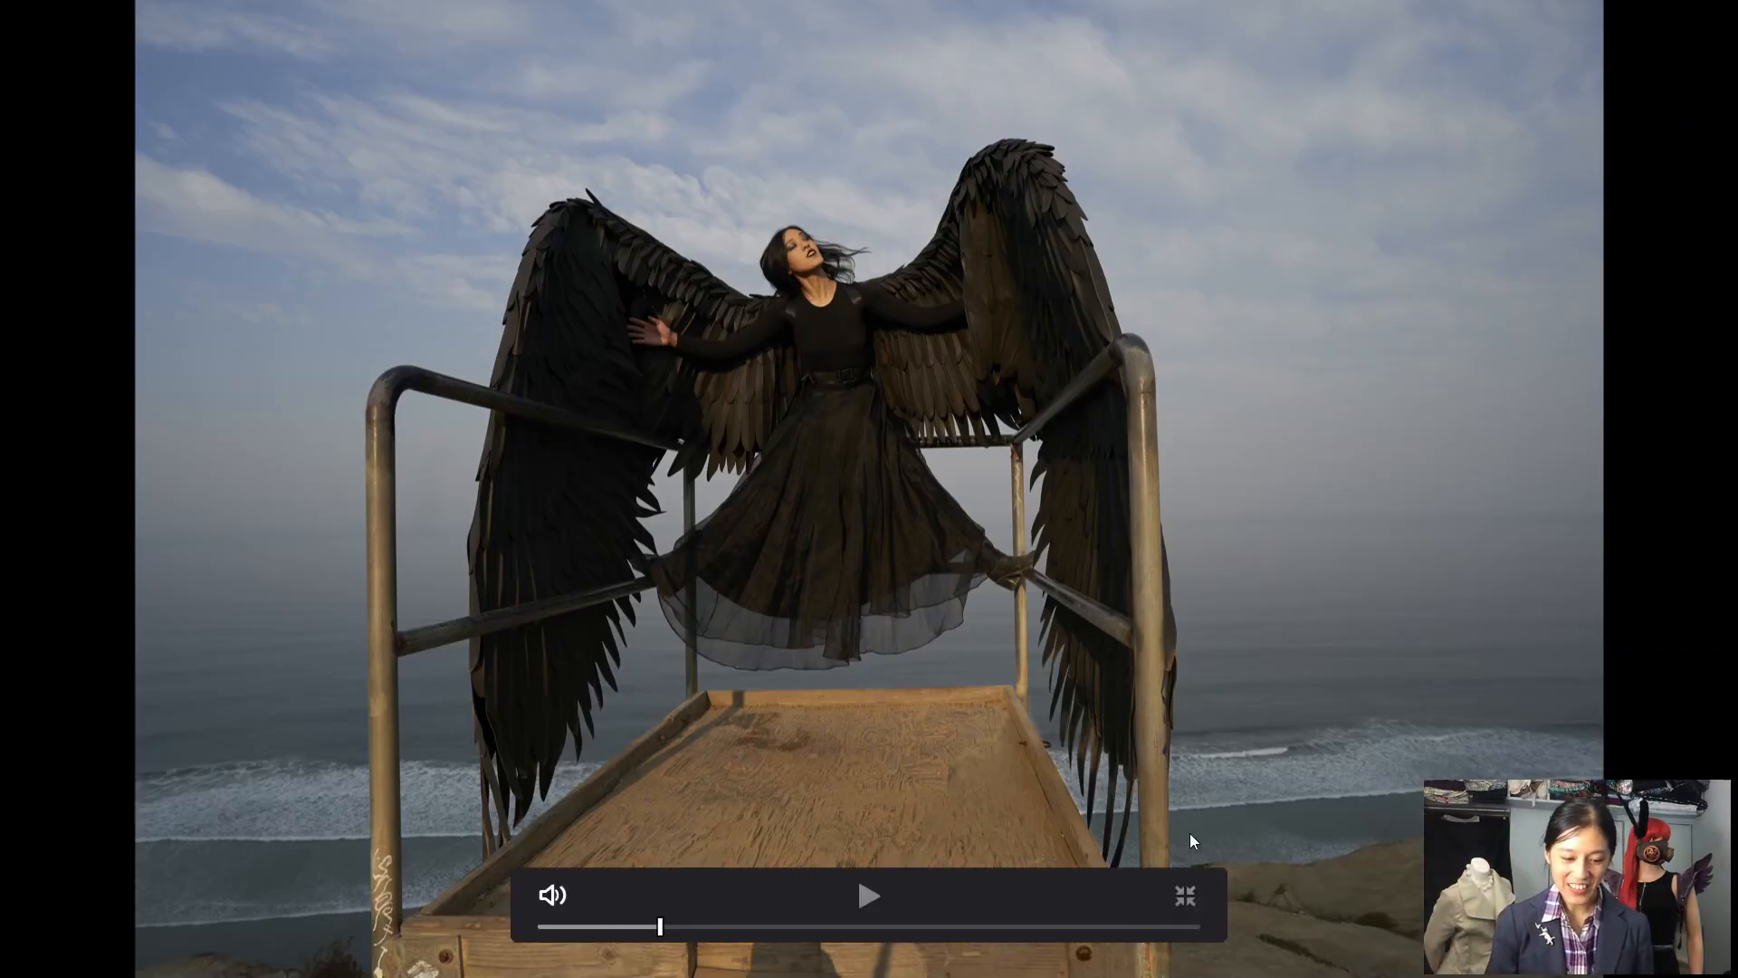
pyautogui.press('Escape')
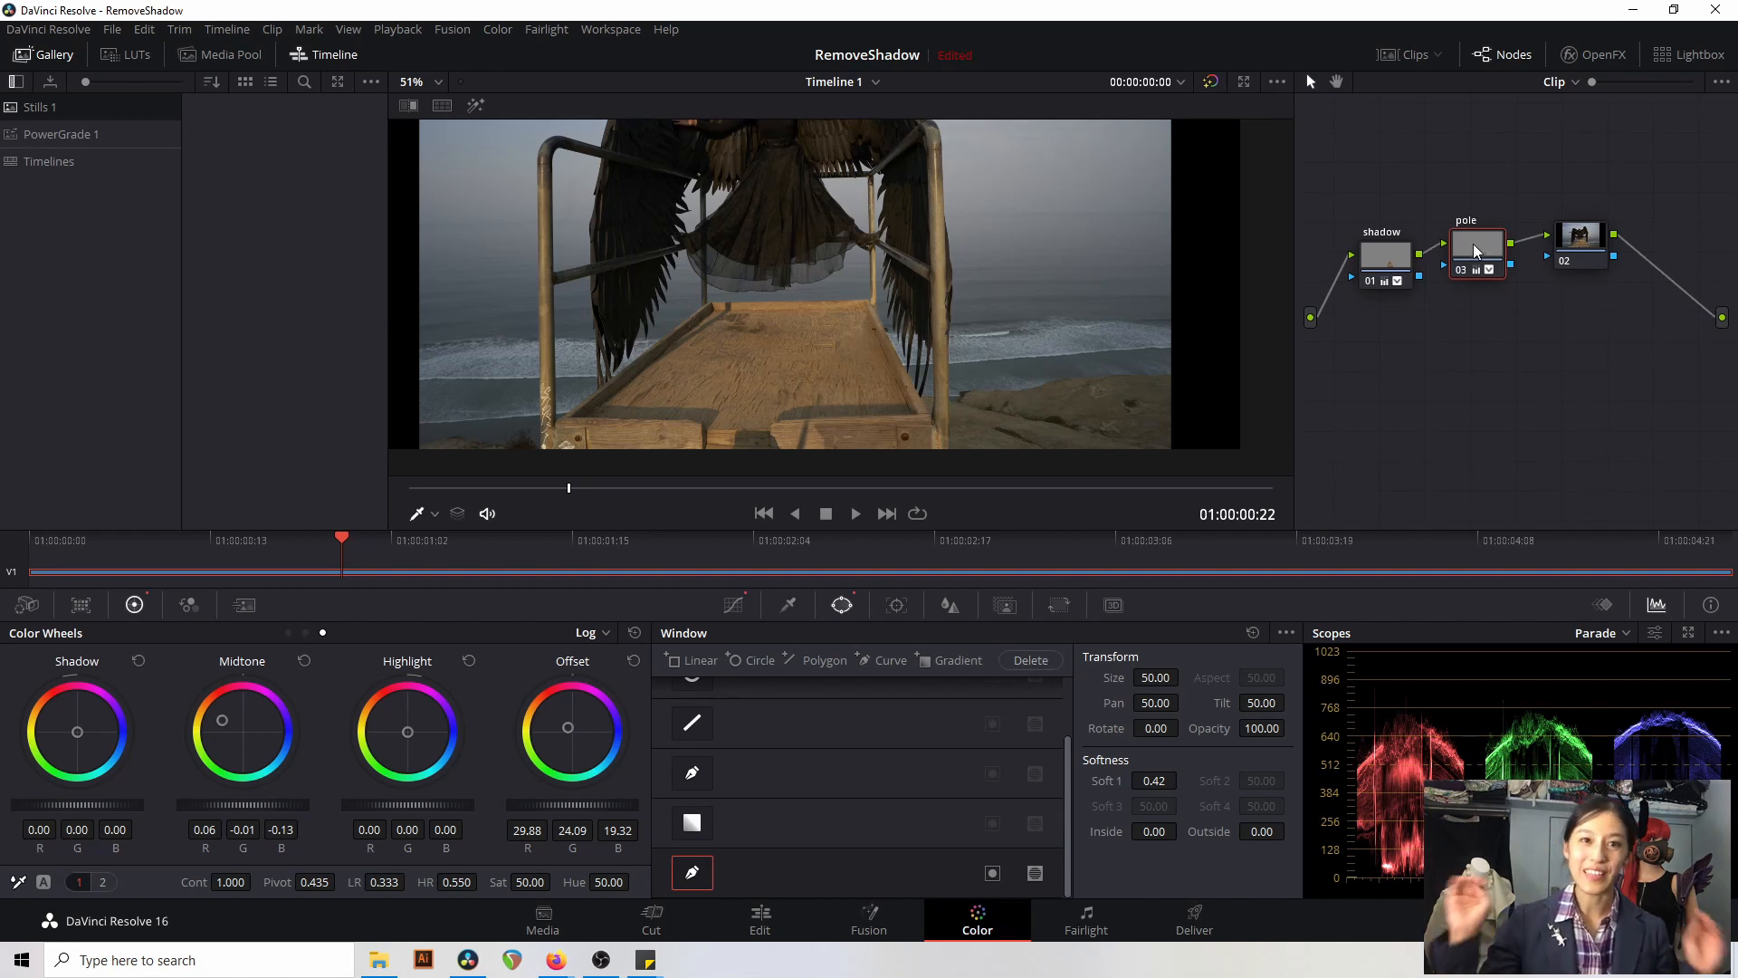
# - Add a serial node between the pole node and node 02, line it up with them, and label it "lip"
pyautogui.hotkey('alt', 's')
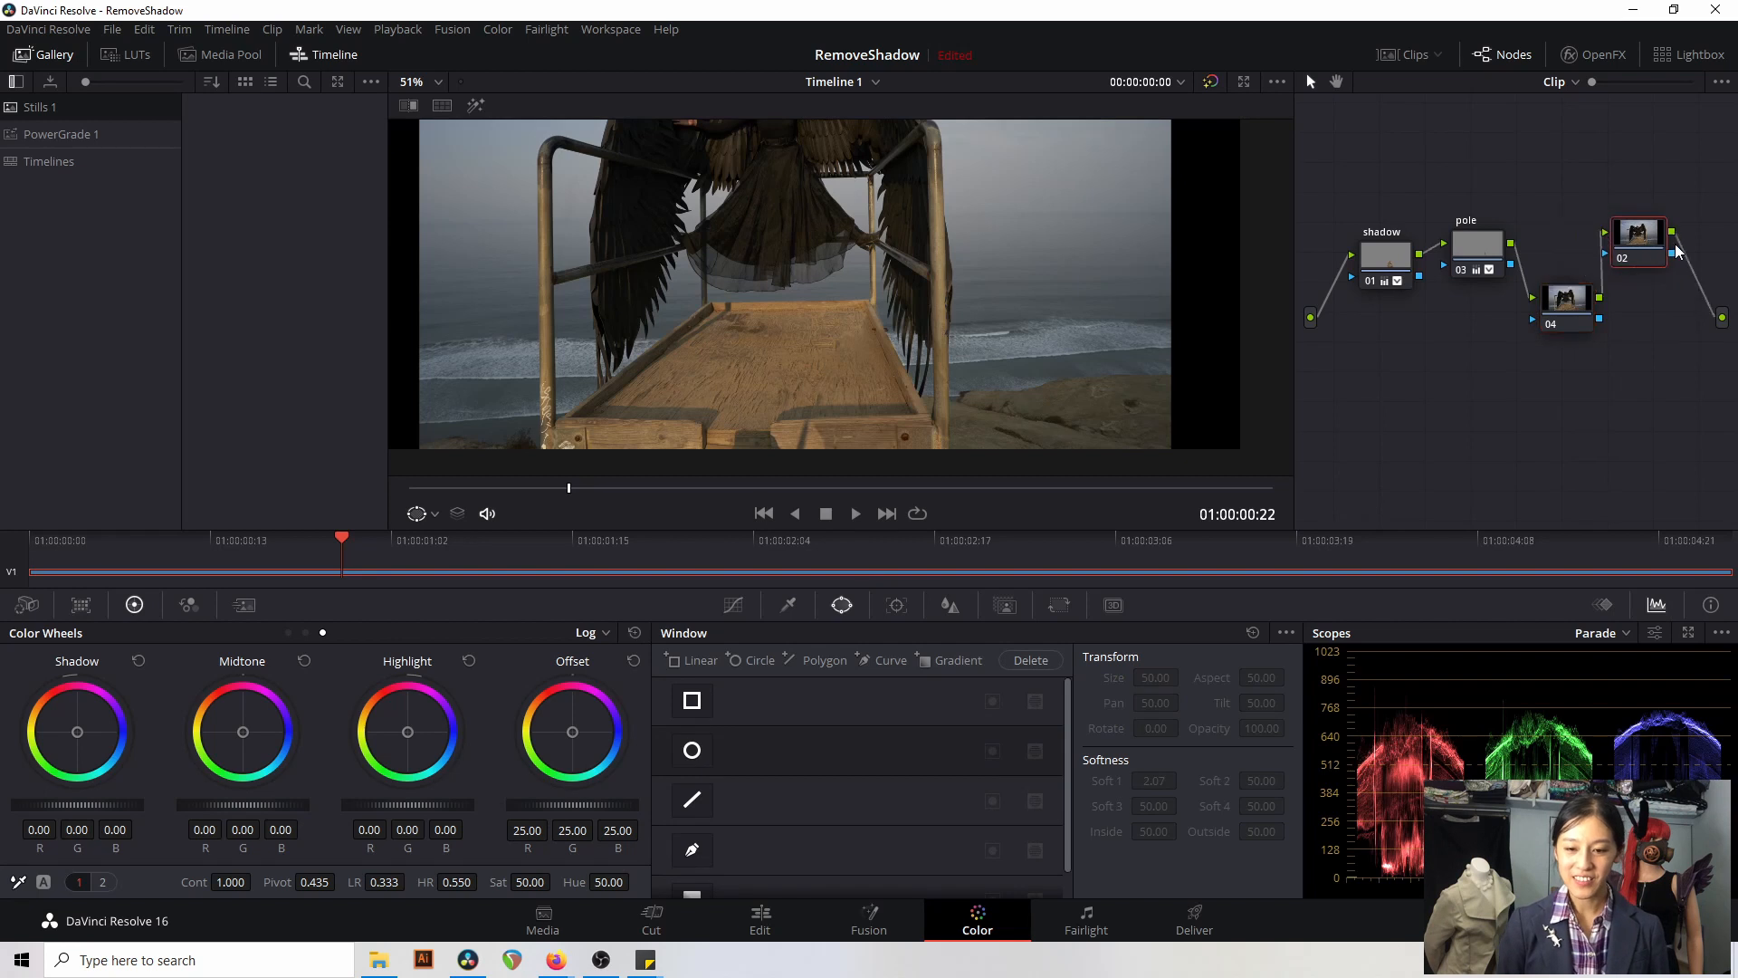
pyautogui.moveTo(1568, 303); pyautogui.dragTo(1576, 251)
pyautogui.rightClick(1576, 251)
pyautogui.click(1613, 281)
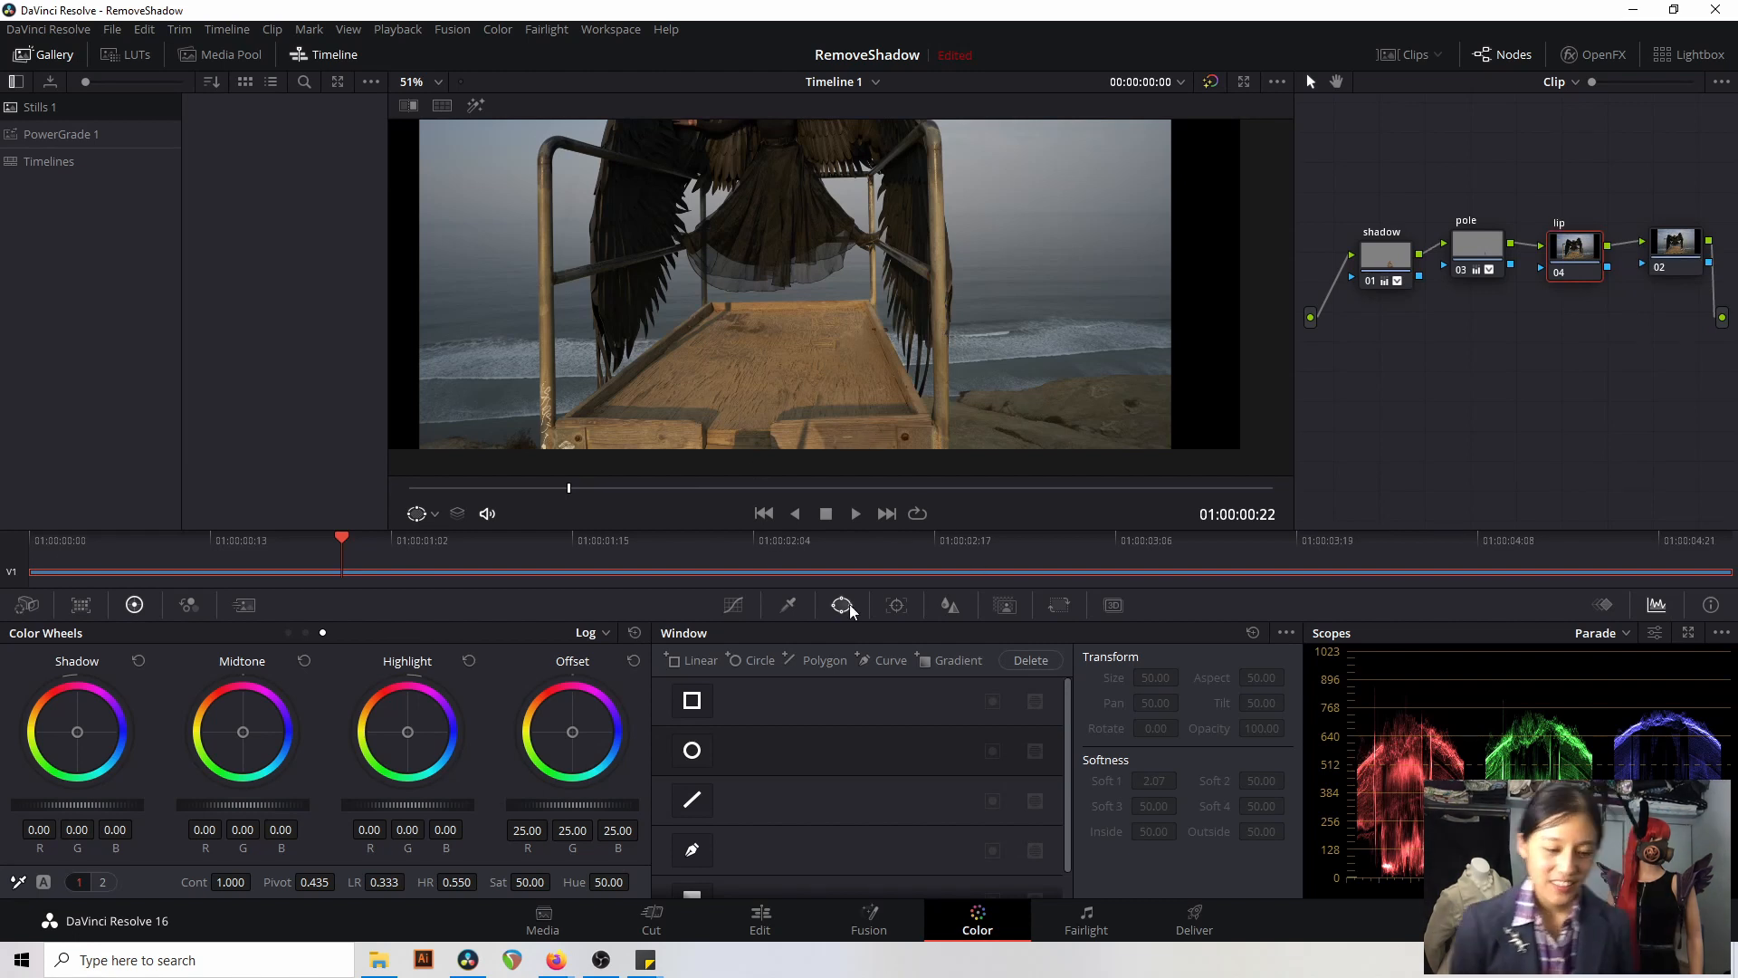
# - Draw a closed curve window on the lip node around the shaded front board of the ramp, from the diagonal shadow to the pole, including the bolt
pyautogui.scroll(5, 936, 399)
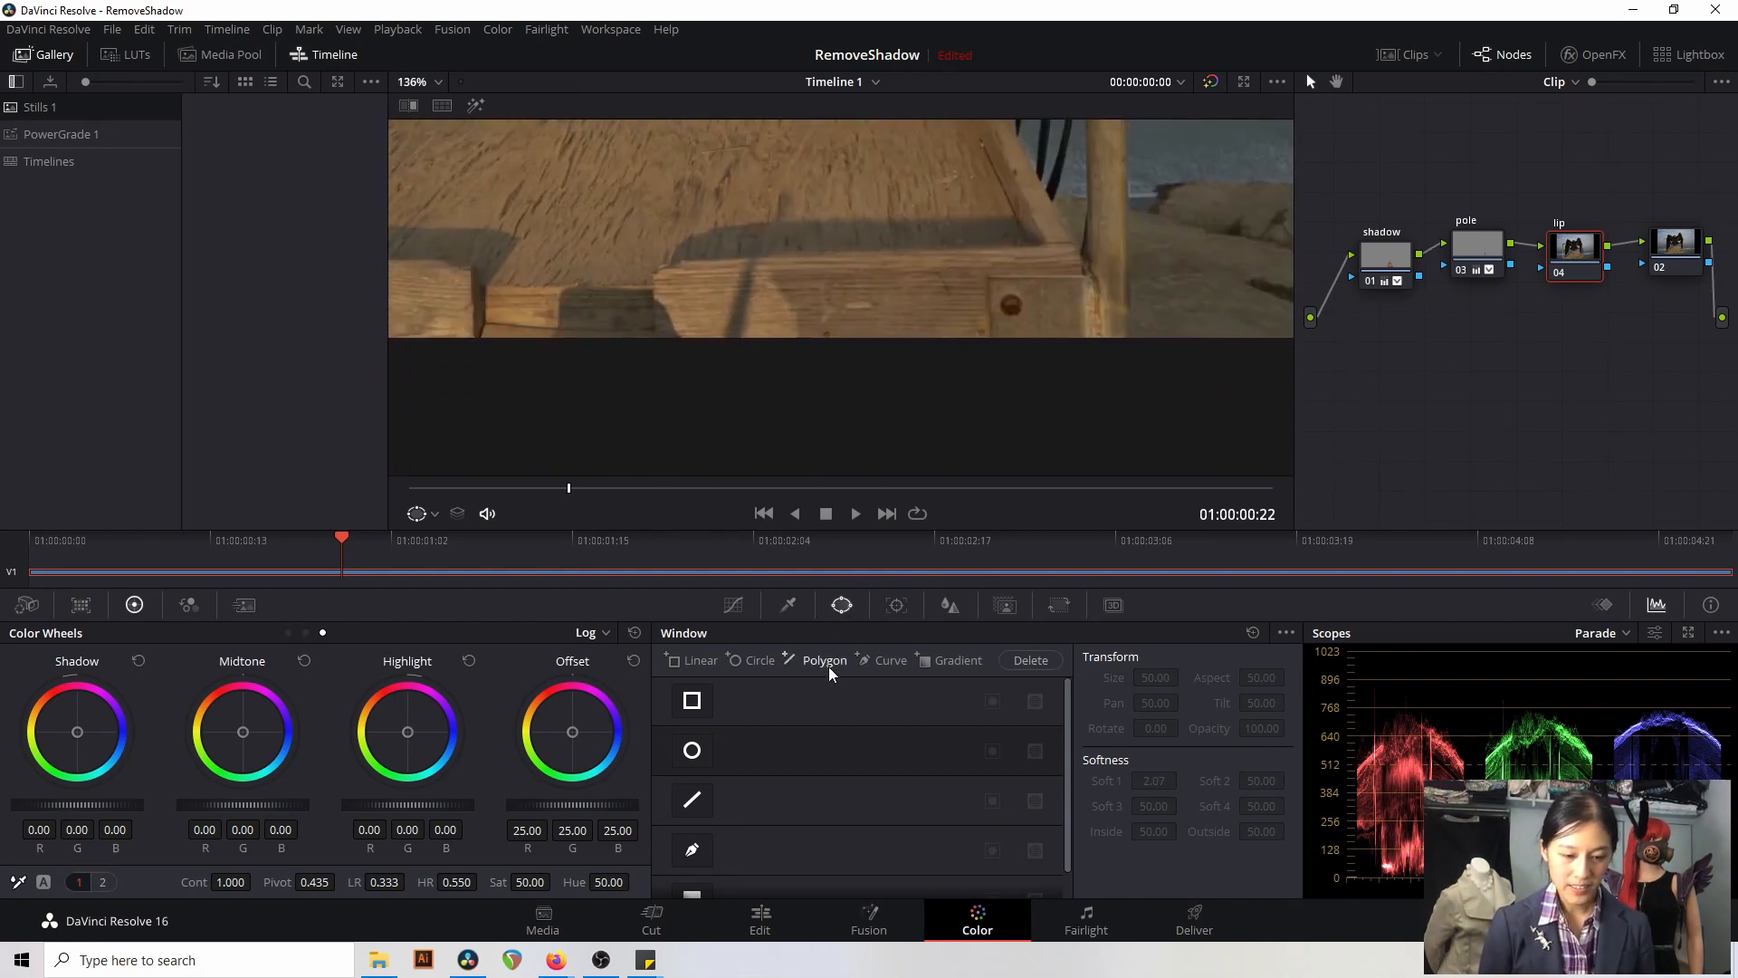
pyautogui.click(885, 666)
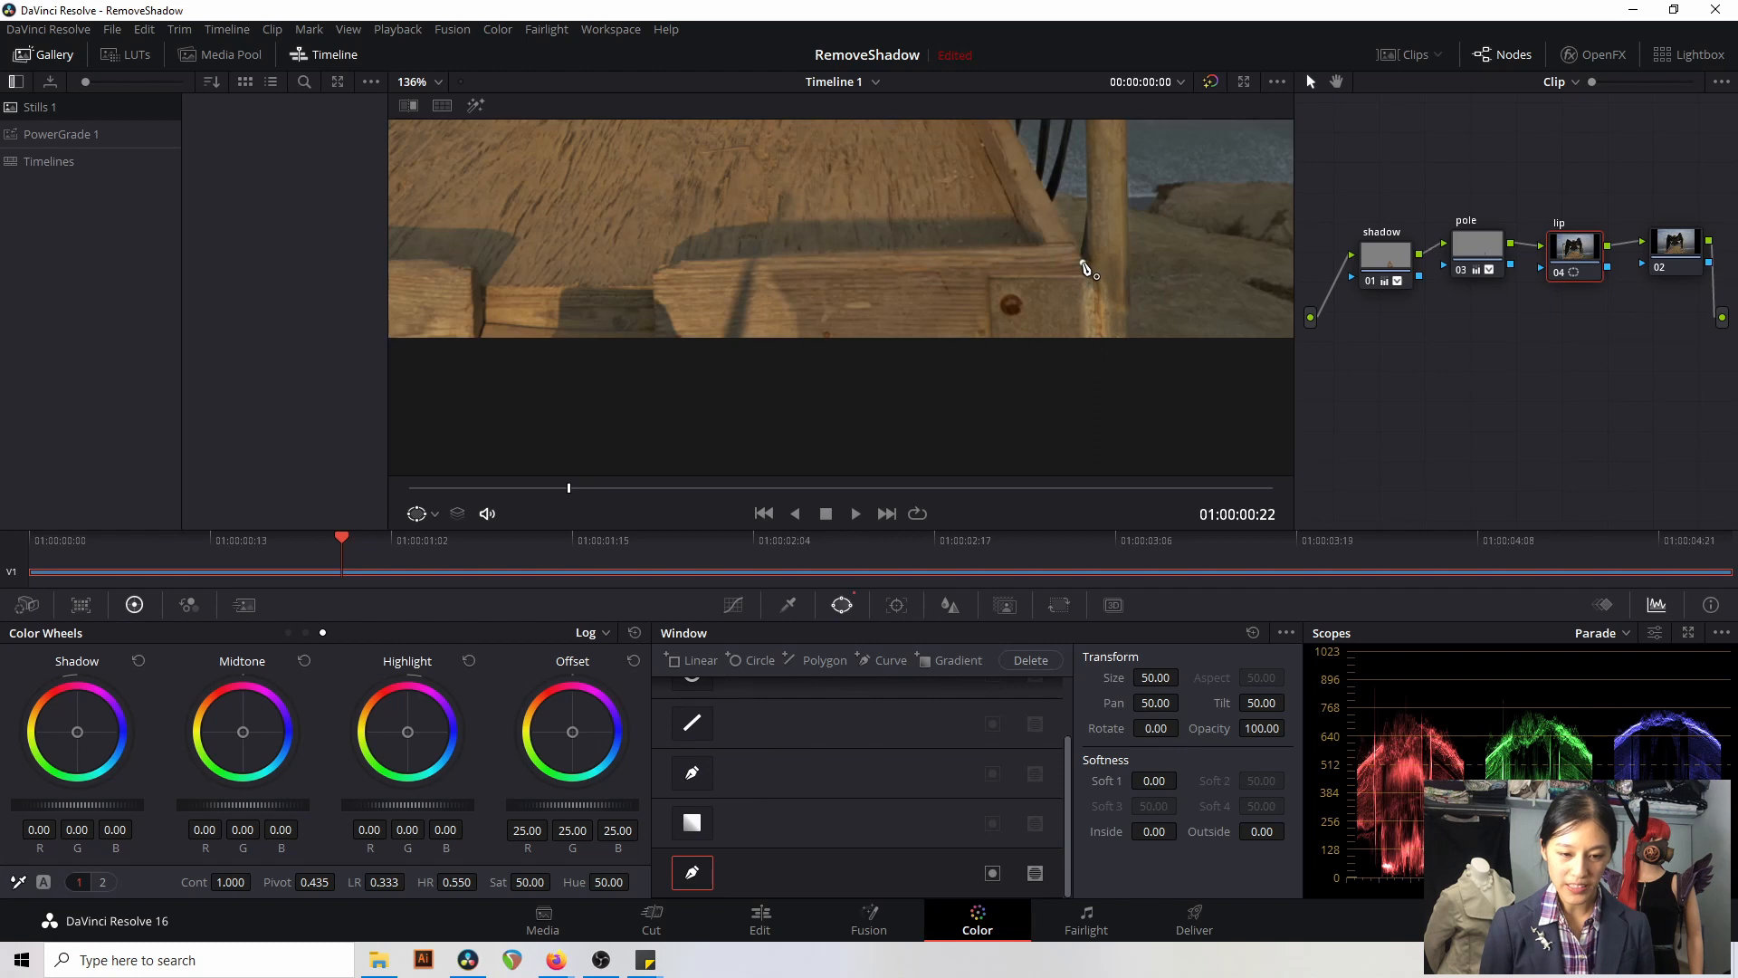
pyautogui.click(1083, 264)
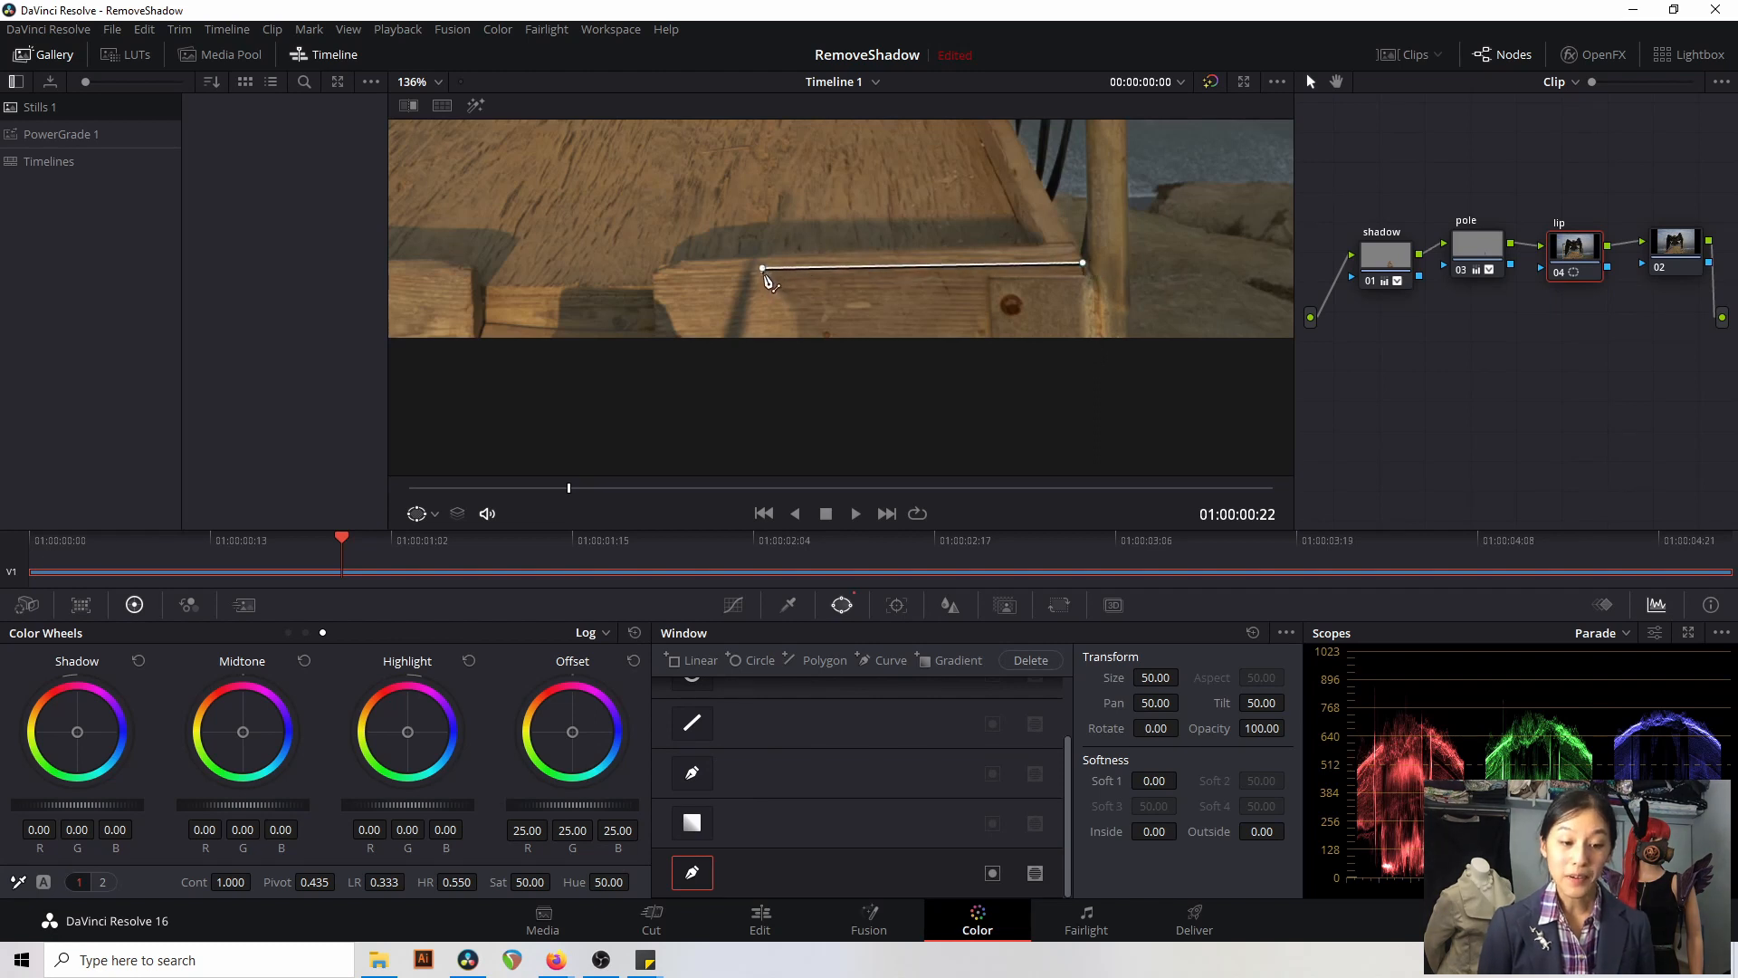
pyautogui.click(769, 278)
pyautogui.click(794, 313)
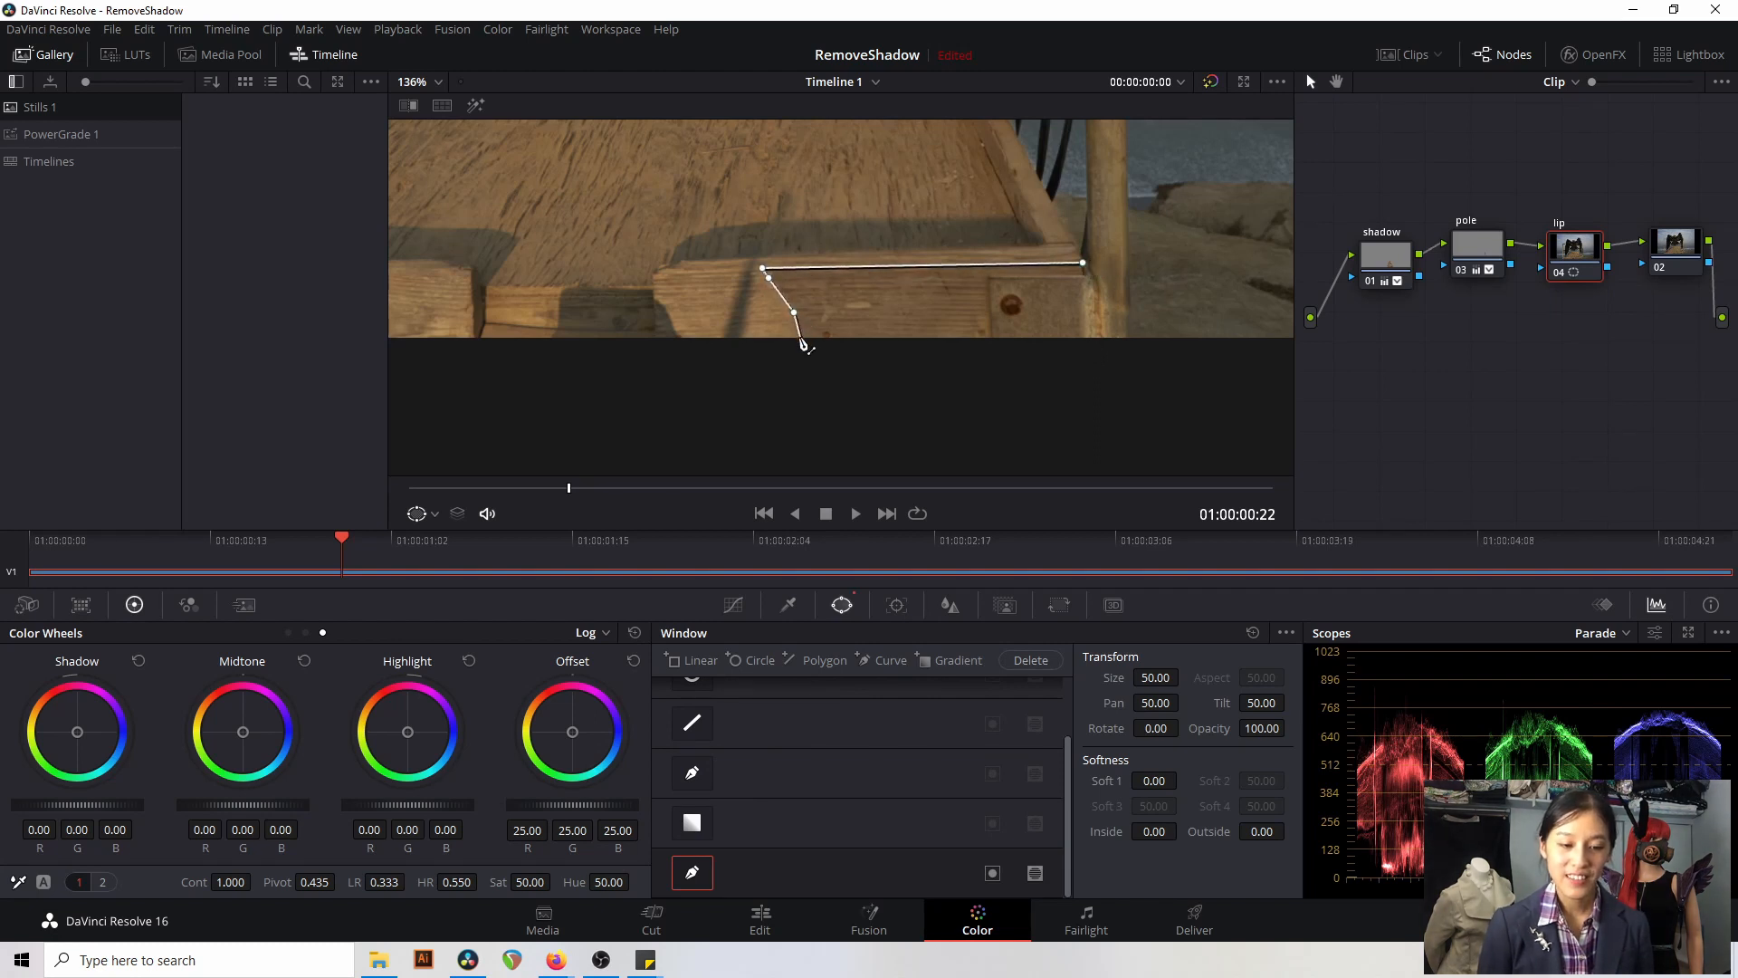
pyautogui.click(797, 340)
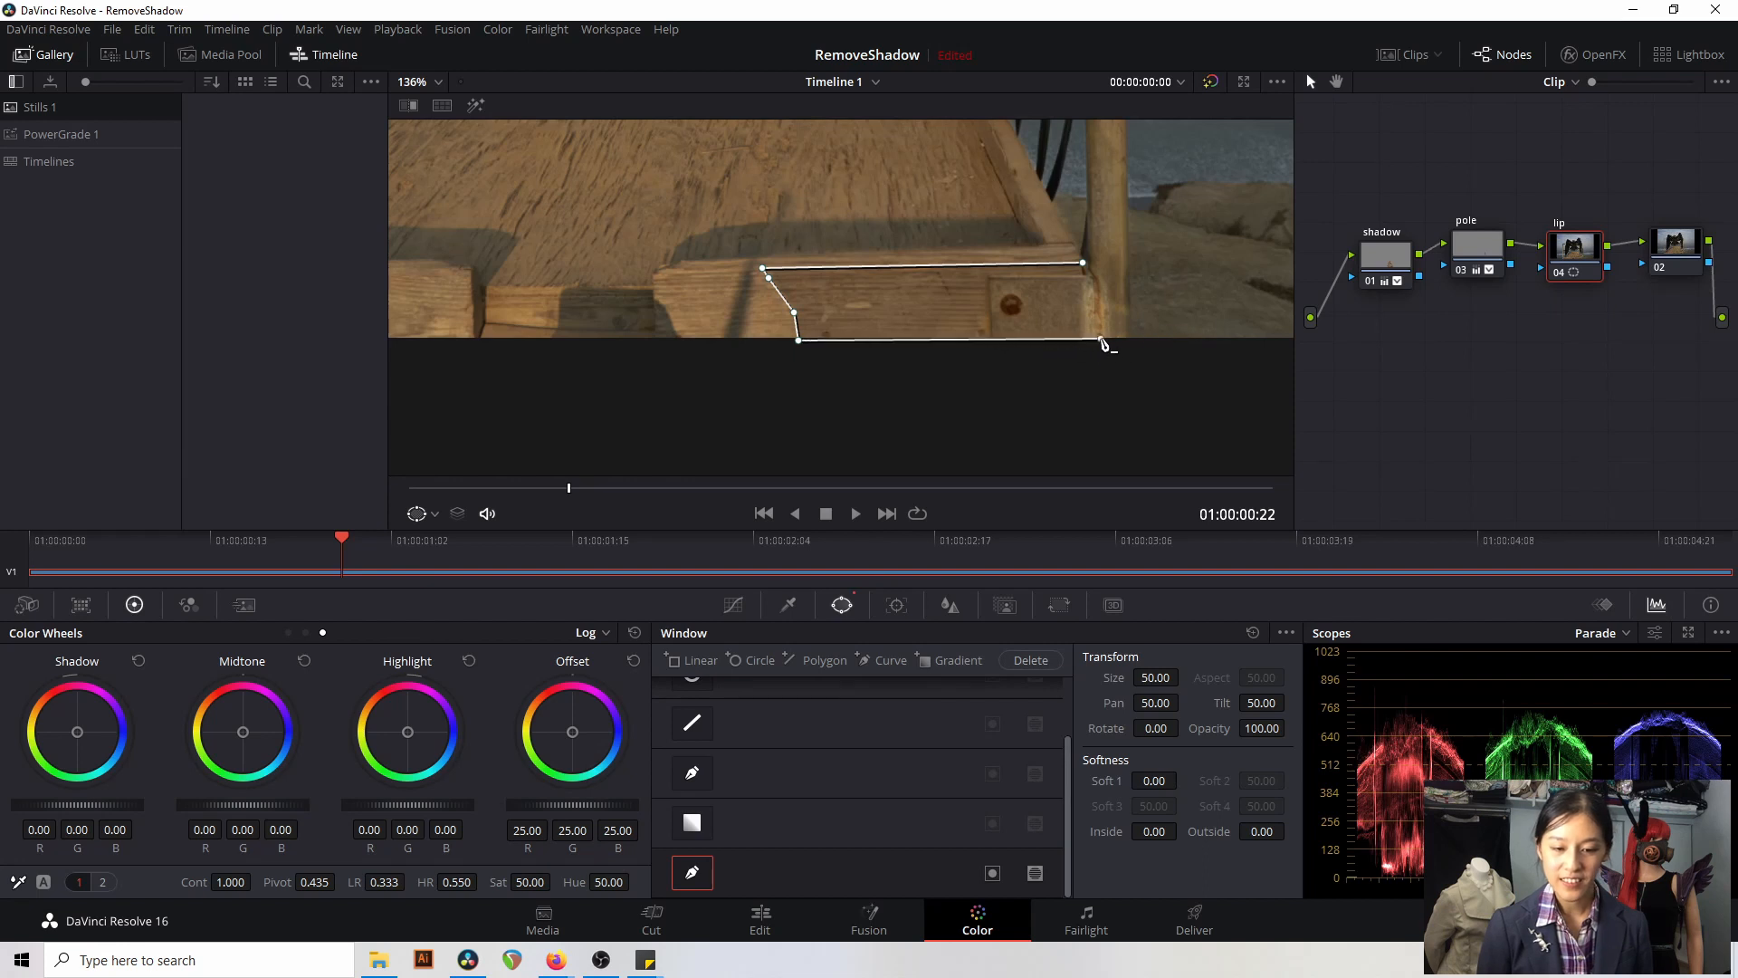
pyautogui.hotkey('ctrl', 'z')
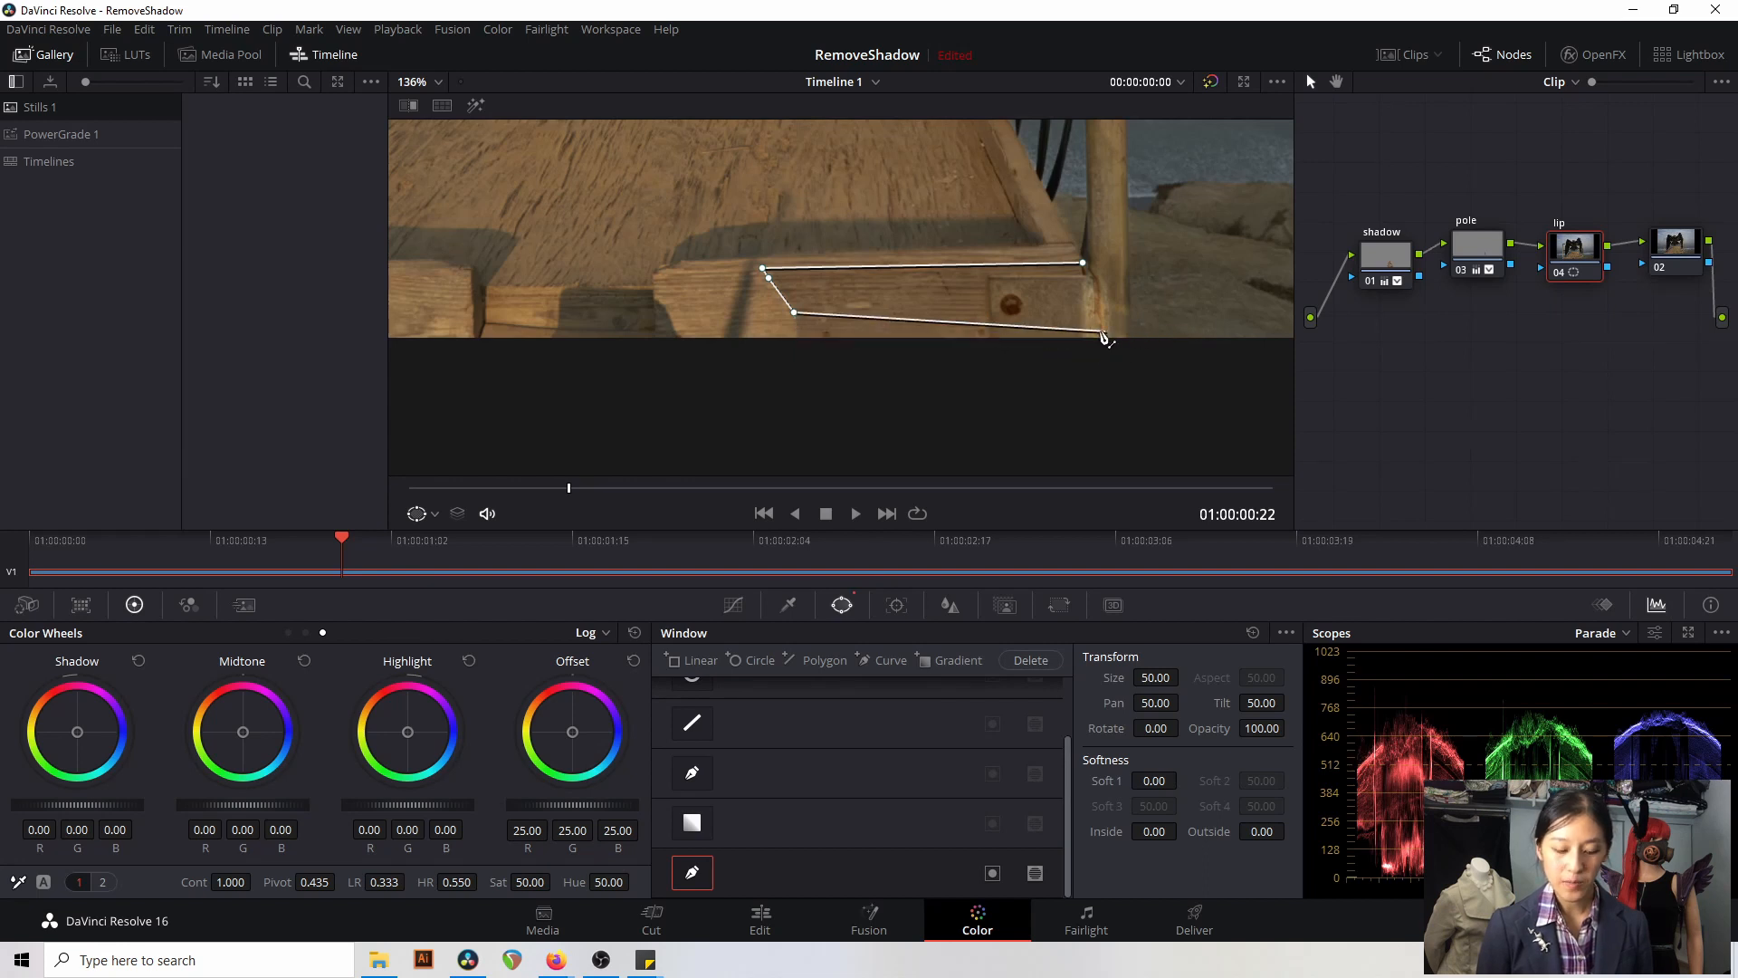
pyautogui.click(796, 340)
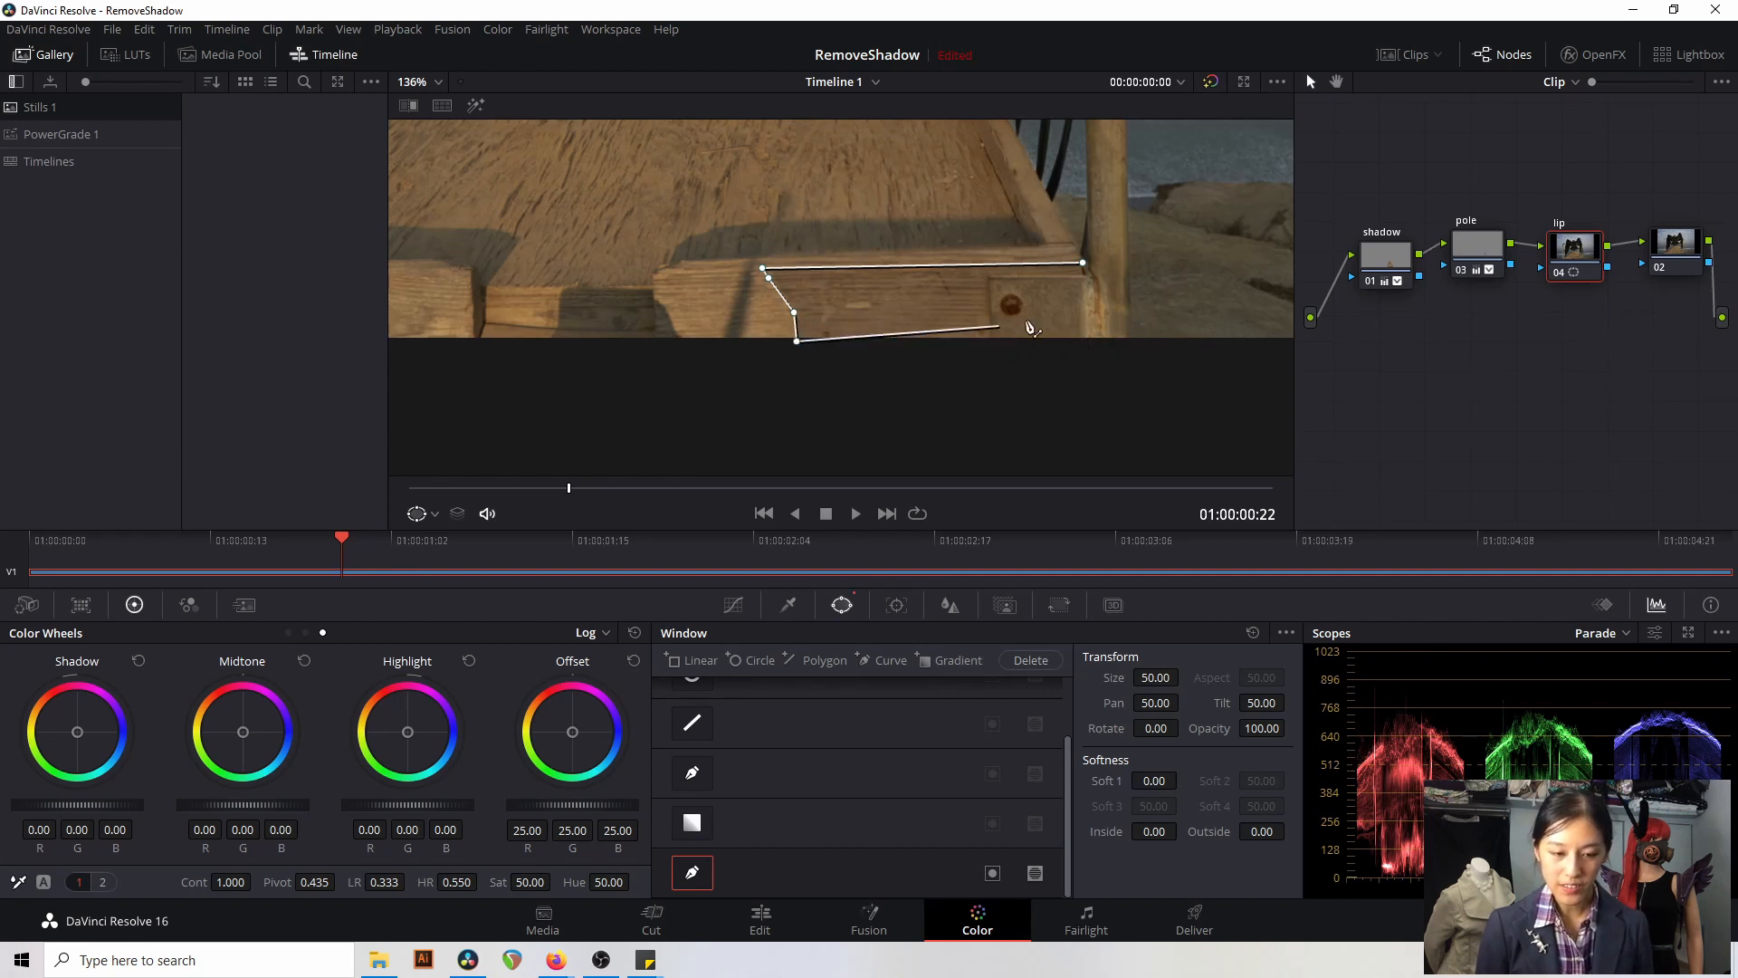
pyautogui.click(1085, 340)
pyautogui.click(1083, 267)
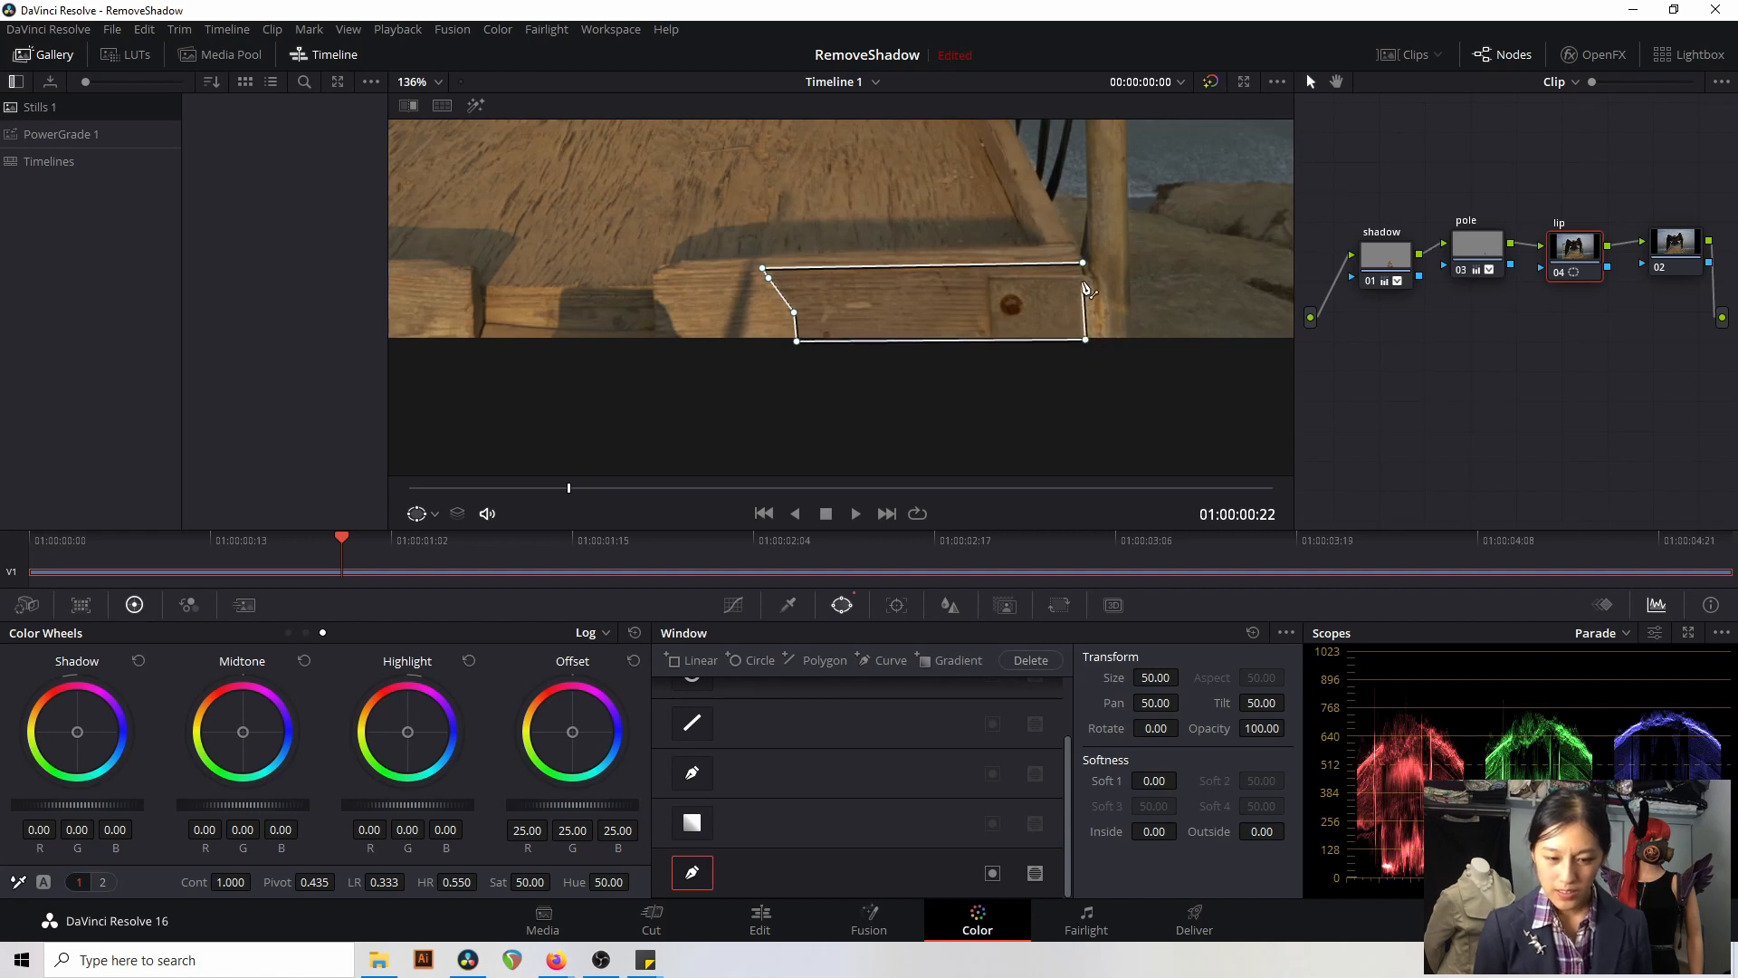
pyautogui.click(1088, 274)
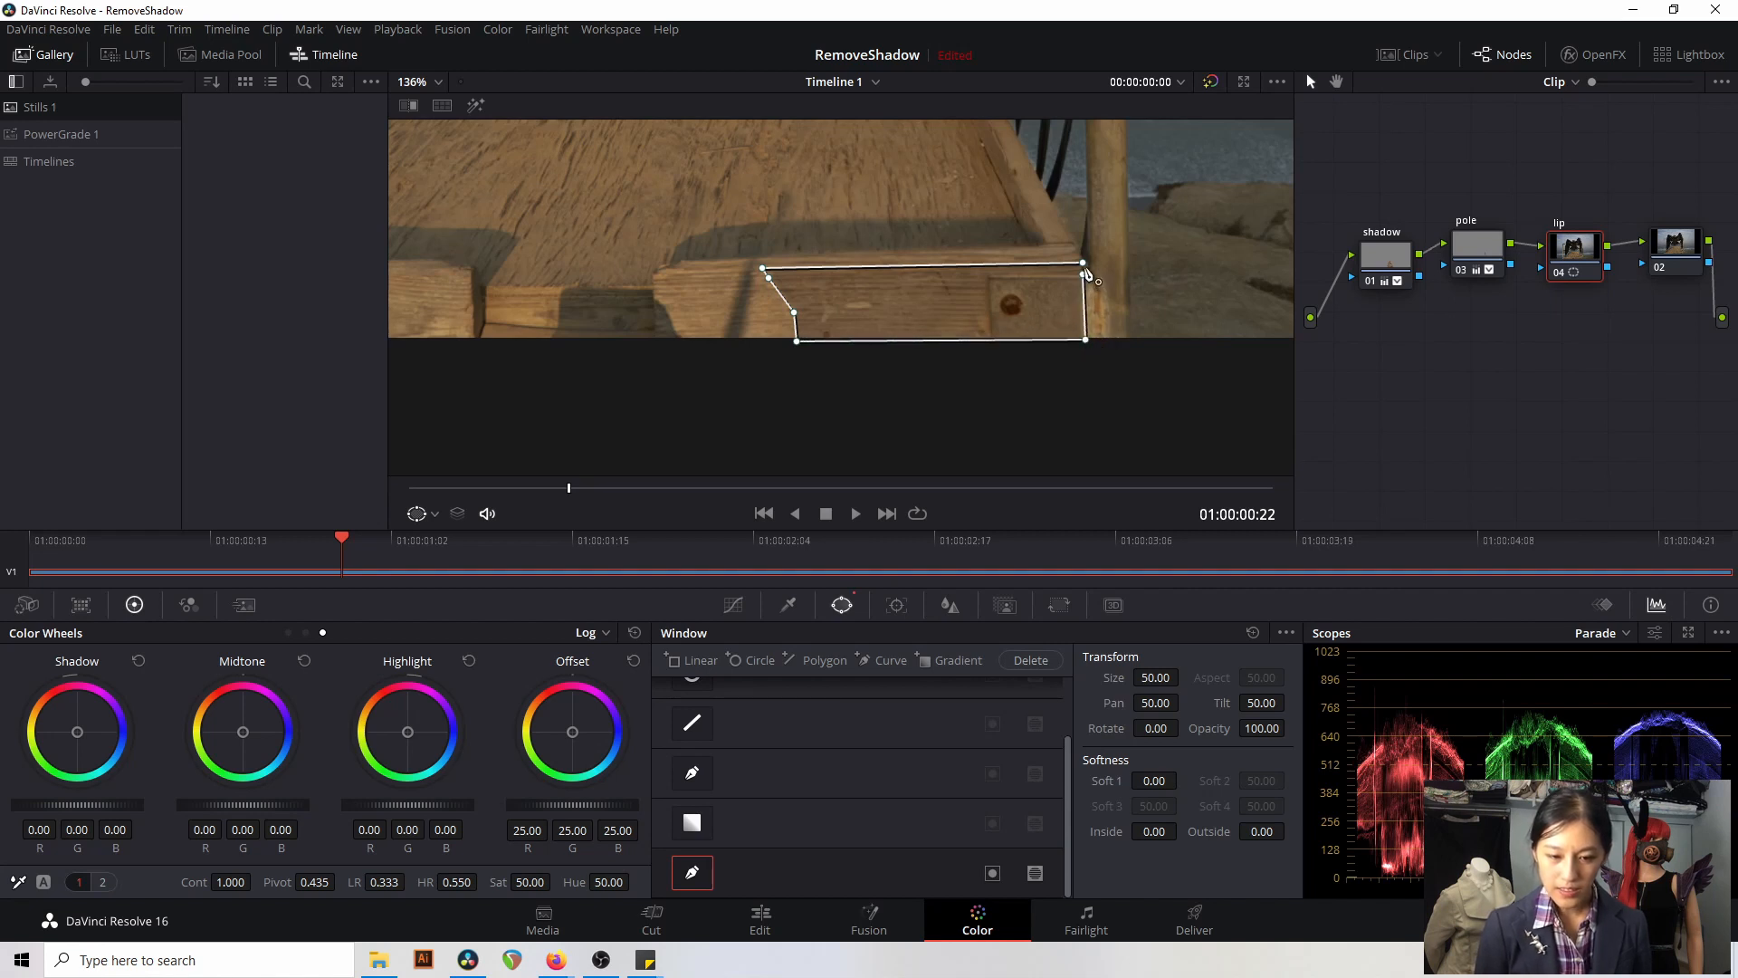
pyautogui.click(1082, 263)
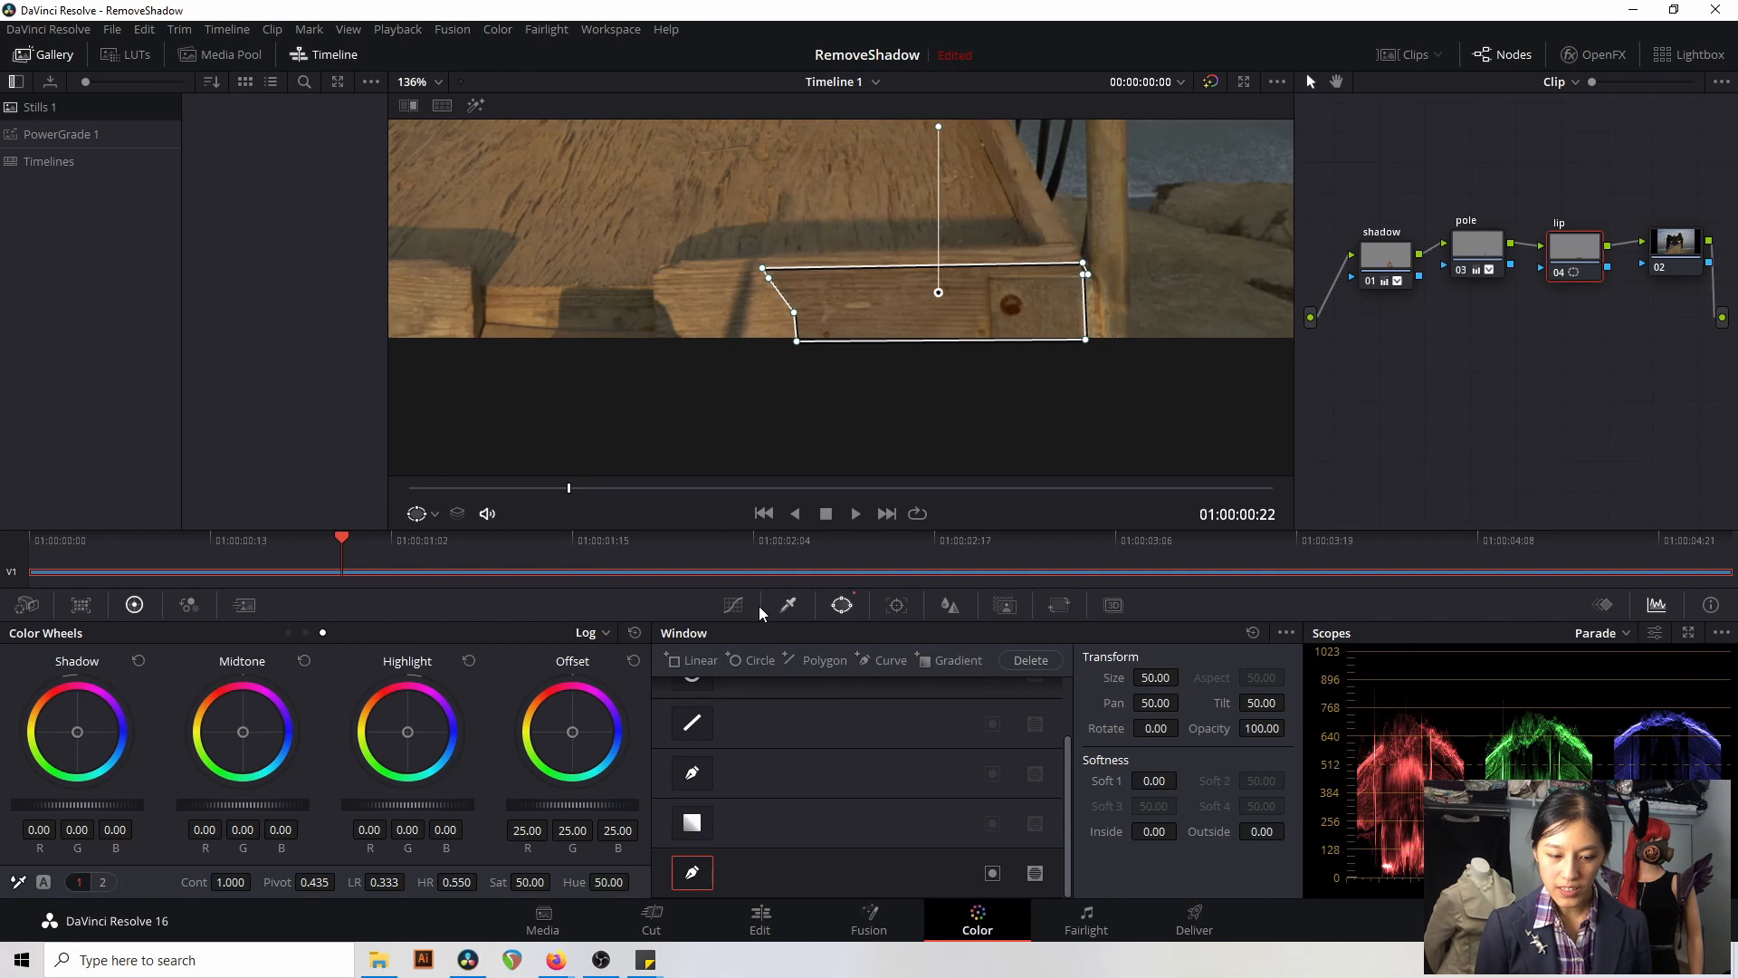
# - Set node 02's saturation to 0.00 and raise the midtones of the lip node's custom curve with one point slightly above the diagonal
pyautogui.click(1673, 260)
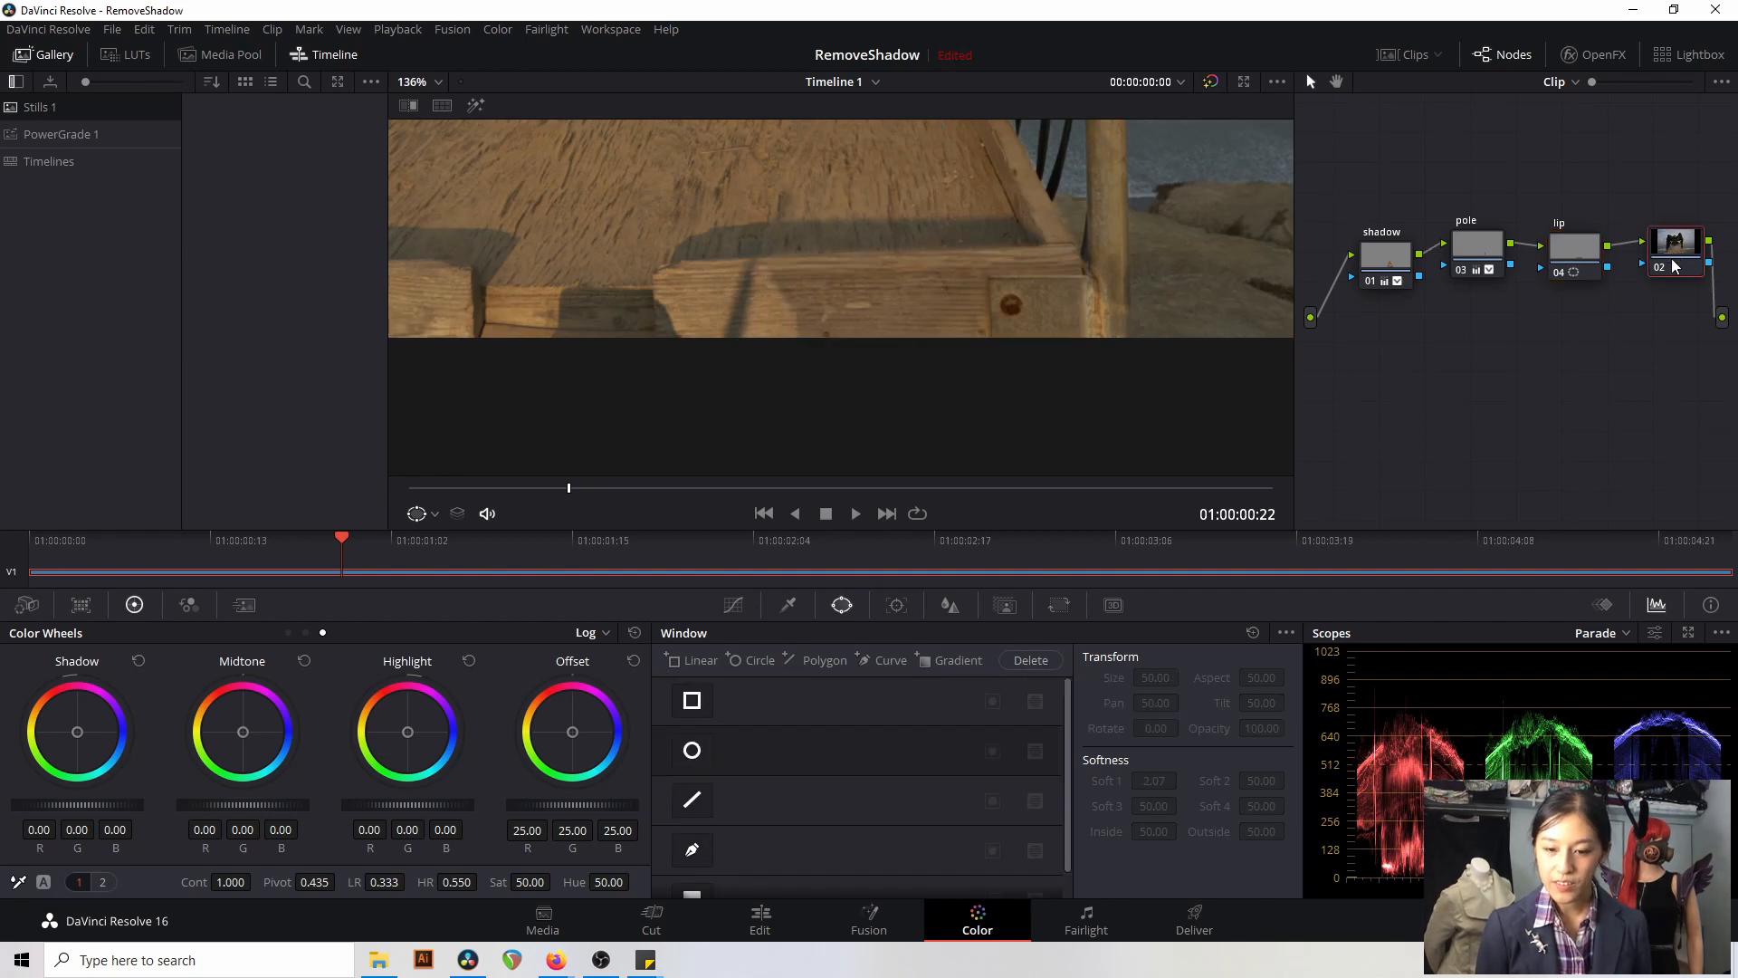
pyautogui.moveTo(529, 882); pyautogui.dragTo(452, 881)
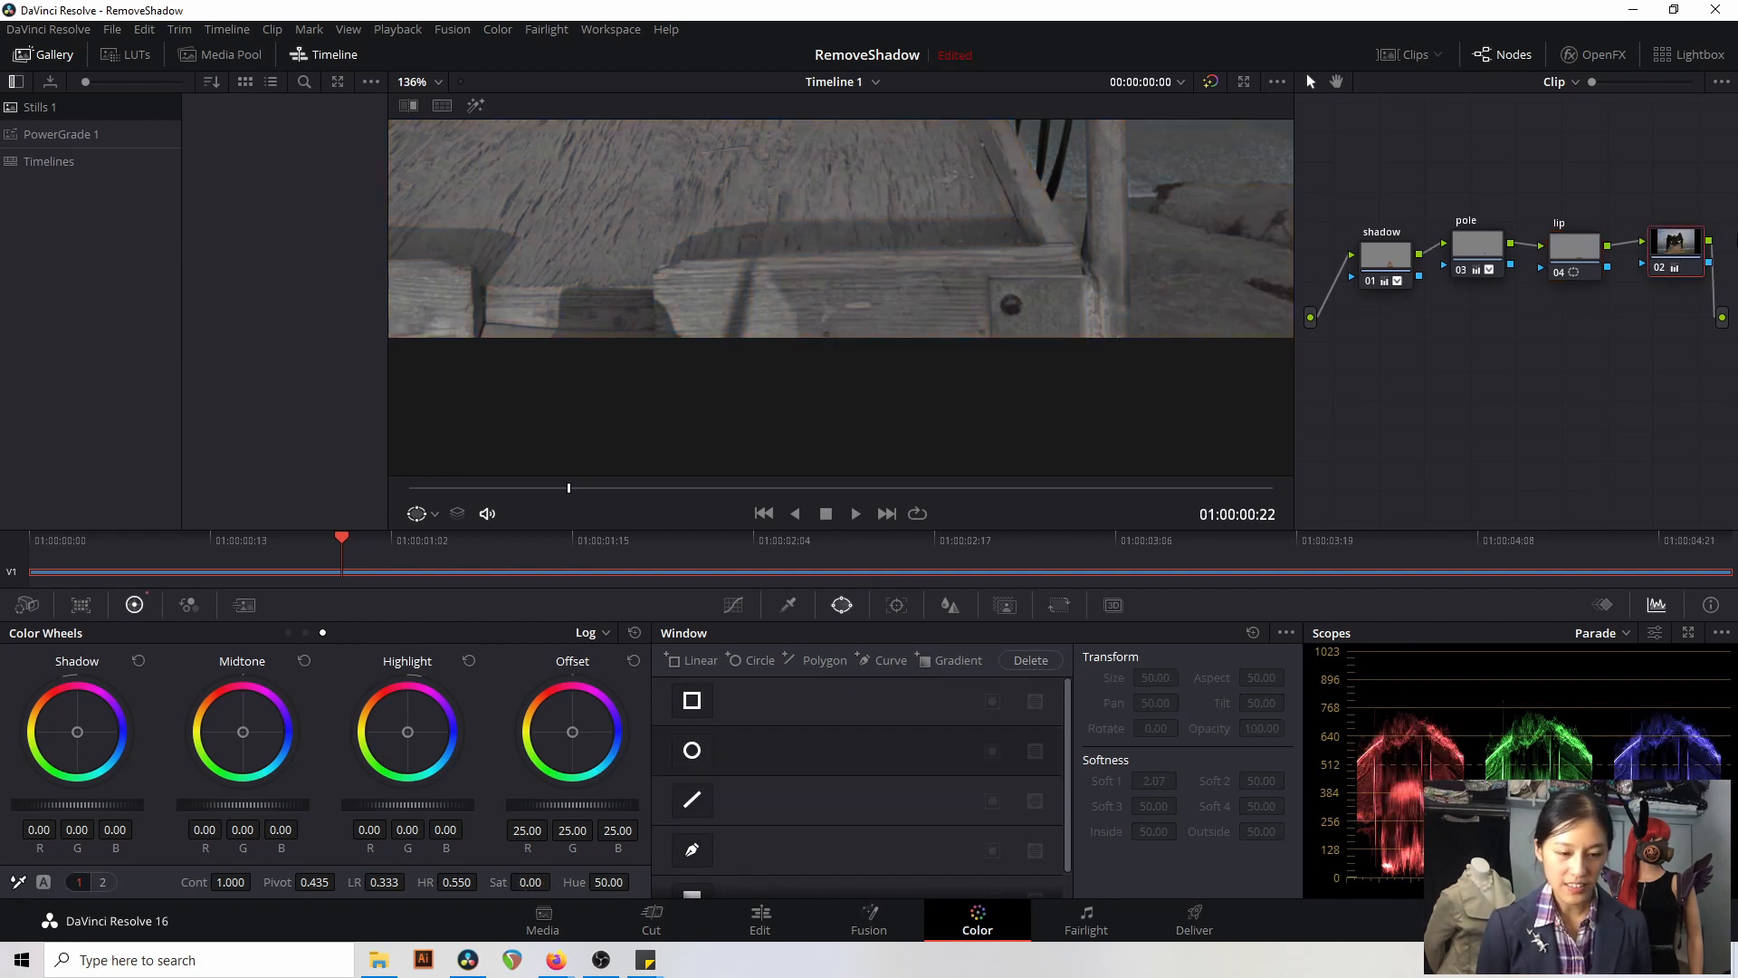
pyautogui.click(1567, 260)
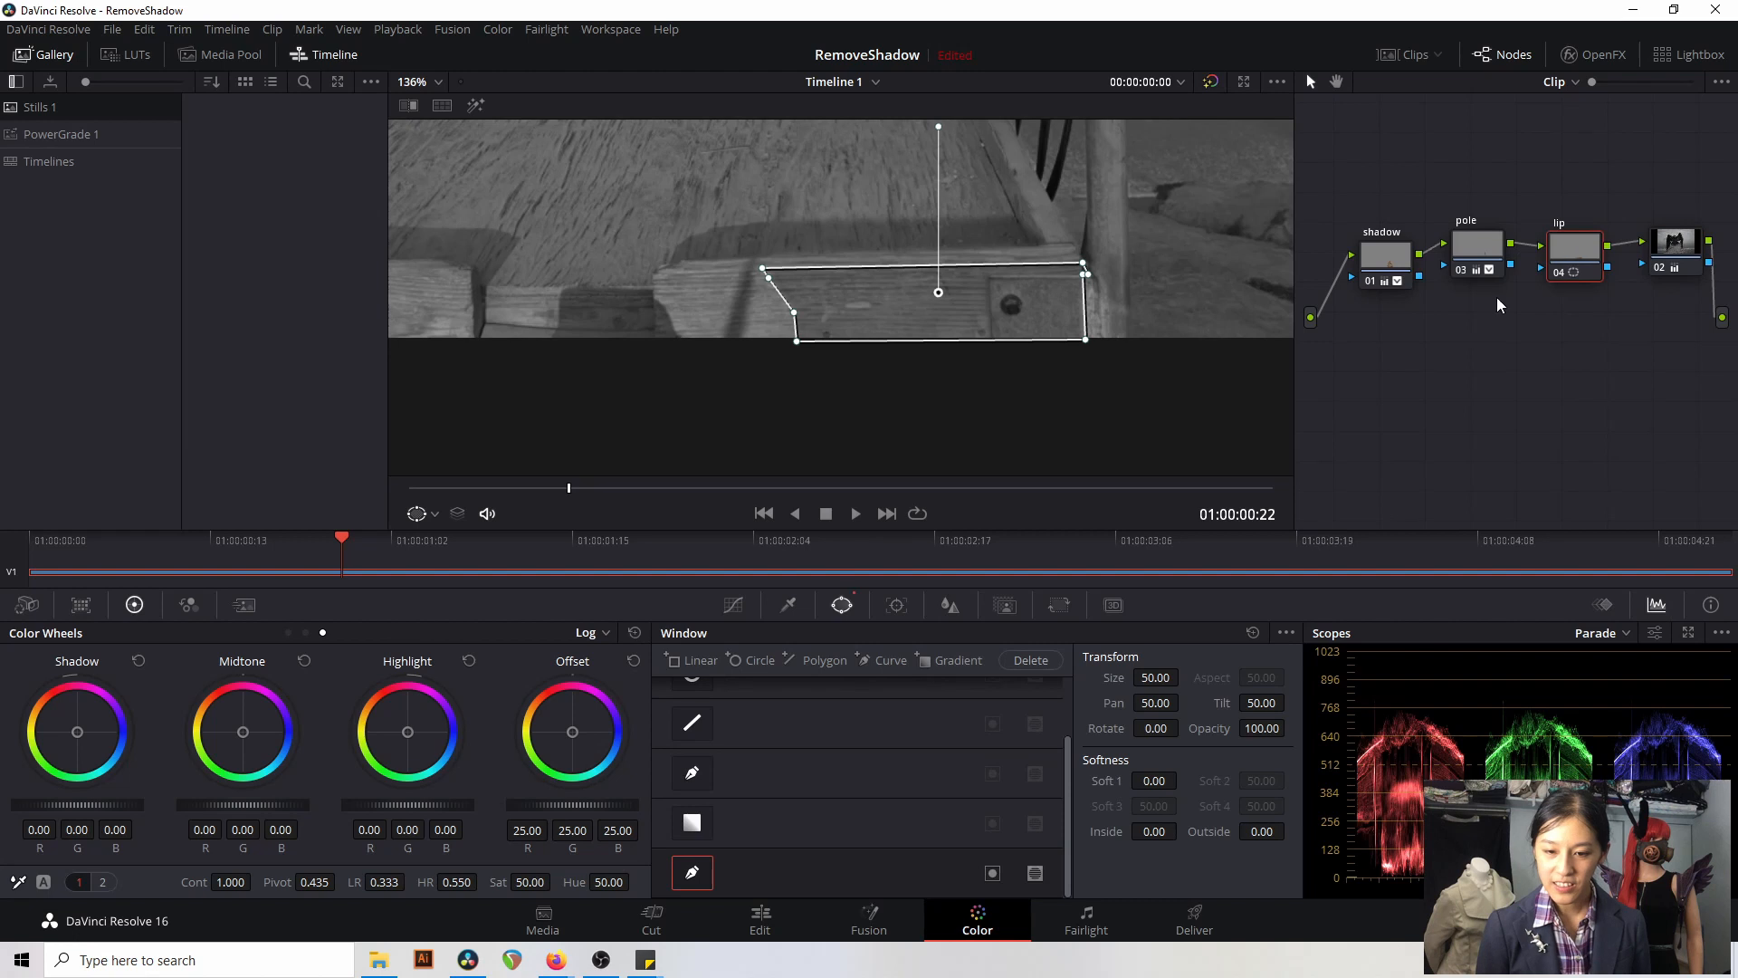
pyautogui.click(733, 605)
pyautogui.moveTo(818, 800)
pyautogui.mouseDown()
pyautogui.moveTo(797, 786)
pyautogui.moveTo(834, 777)
pyautogui.mouseUp()
# - Return node 02's saturation to 50.00 to view the lip area in color
pyautogui.click(1655, 266)
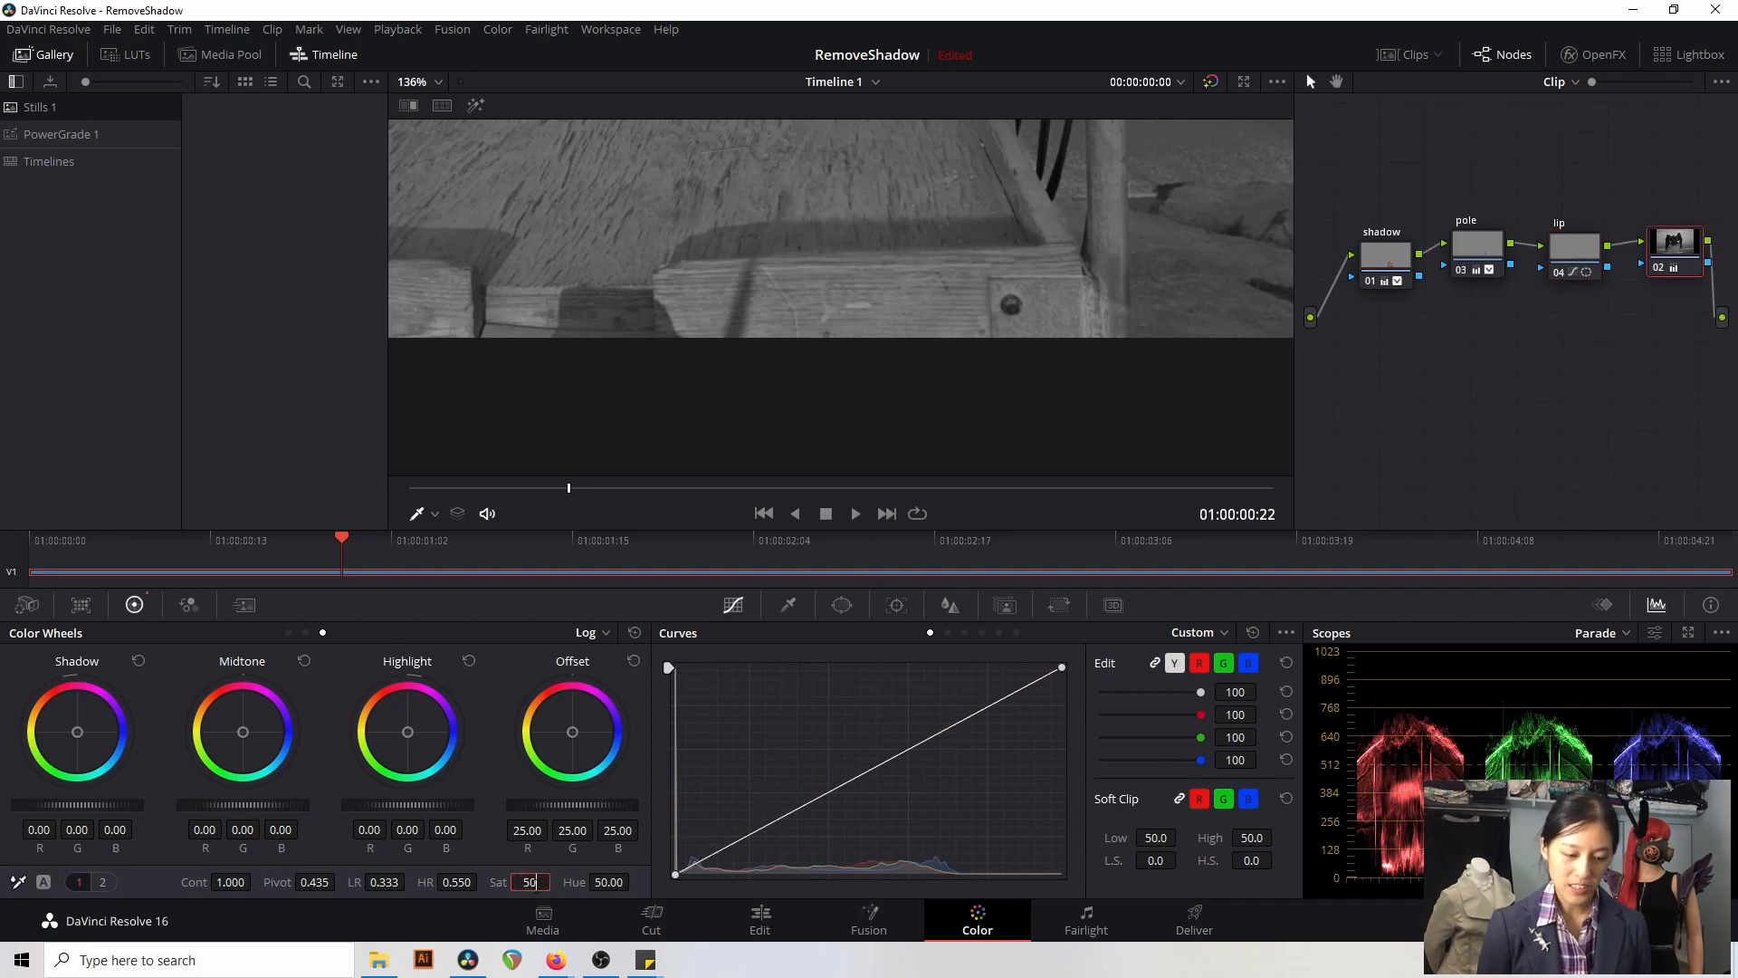
pyautogui.doubleClick(532, 882)
# - Warm the lip node's midtones to 0.09, -0.02, -0.11, highlights to 0.52, -0.11, -0.44, and shadows to 0.52, -0.14, -0.12
pyautogui.click(1580, 246)
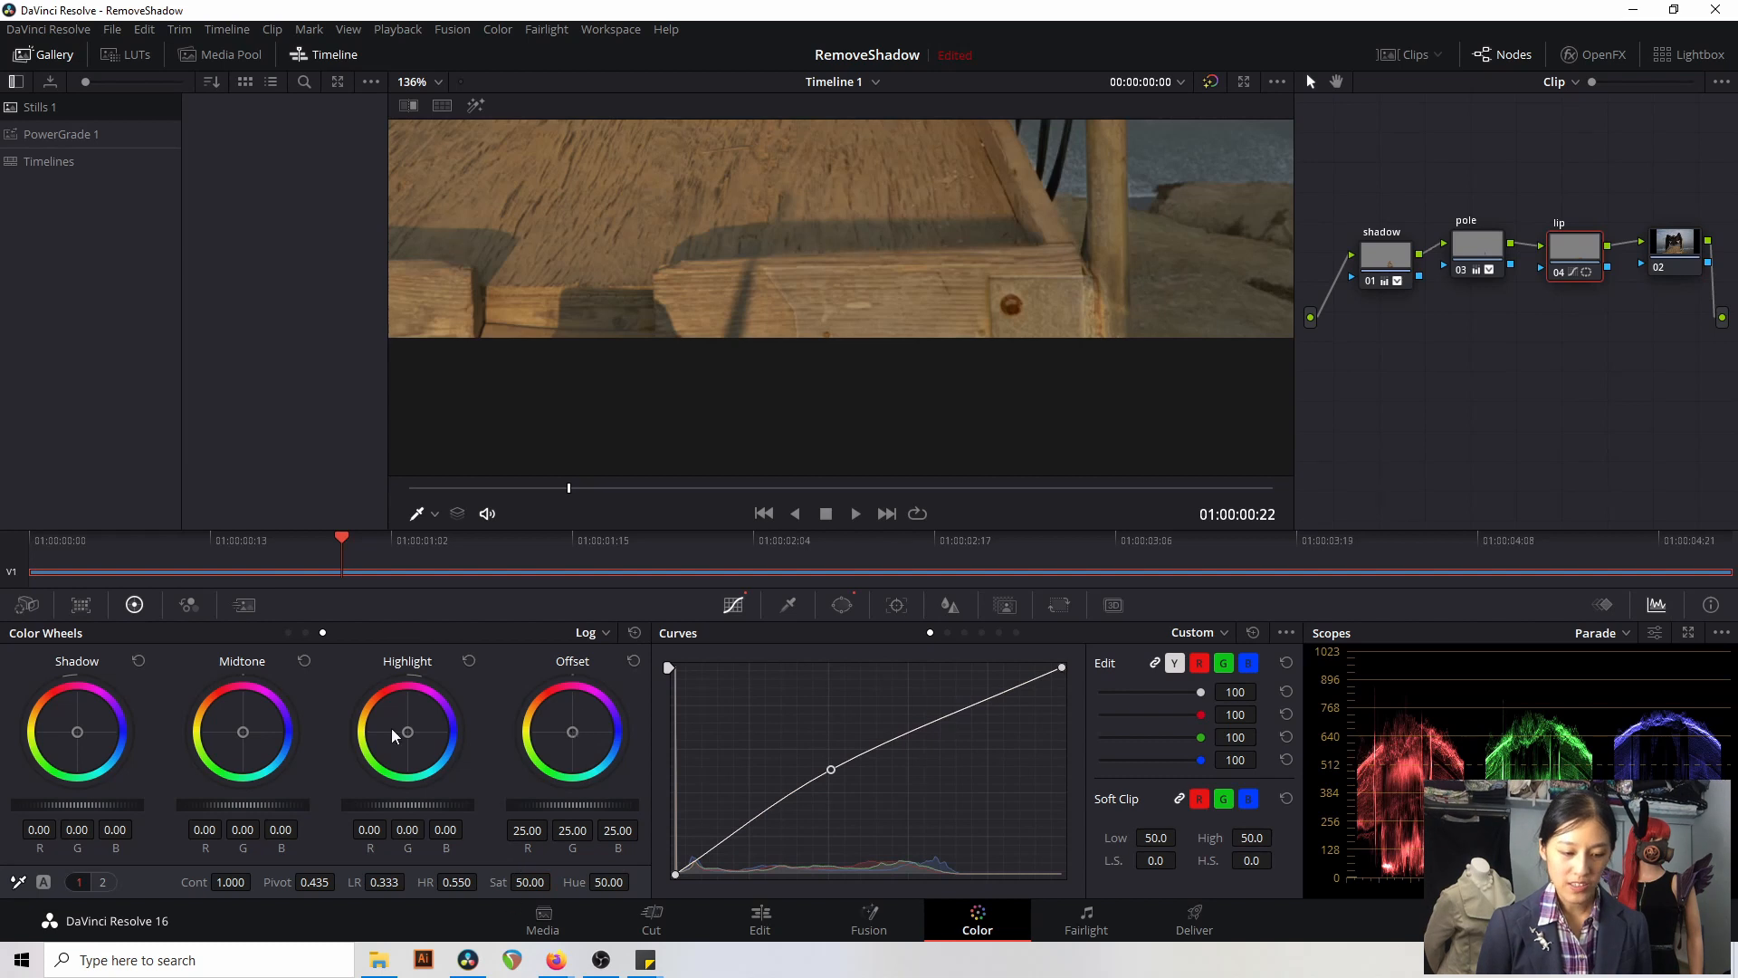
pyautogui.moveTo(242, 731)
pyautogui.mouseDown()
pyautogui.moveTo(262, 745)
pyautogui.moveTo(273, 720)
pyautogui.moveTo(237, 729)
pyautogui.moveTo(227, 712)
pyautogui.mouseUp()
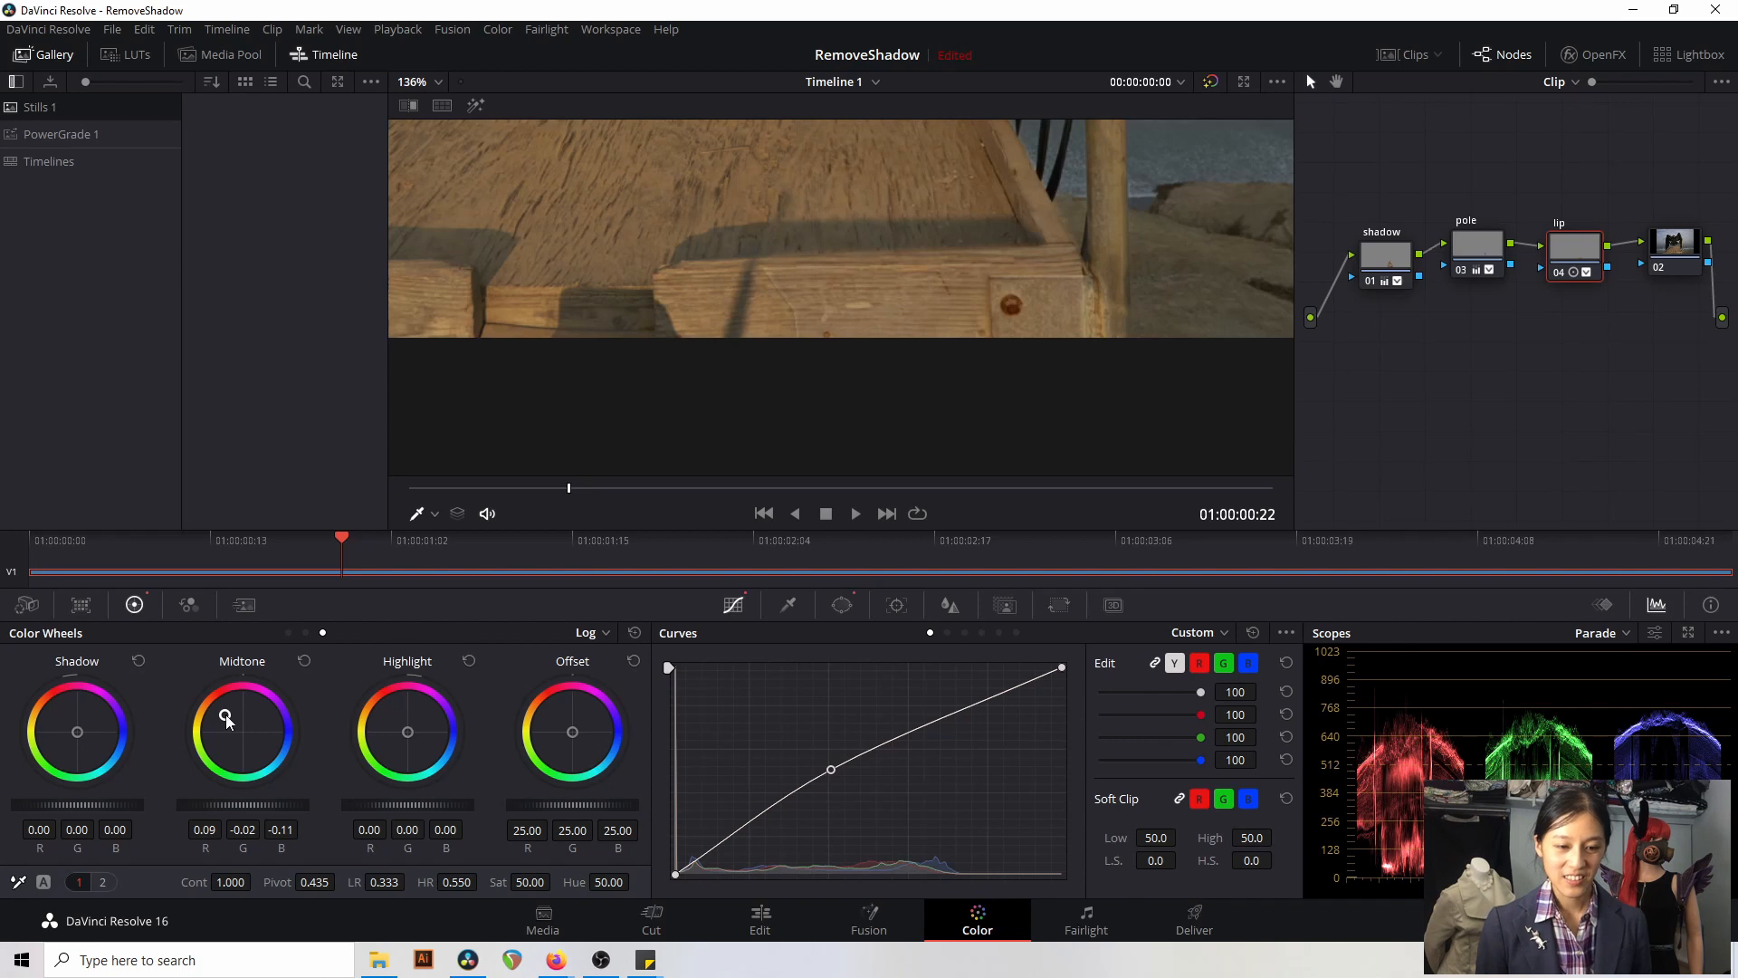
pyautogui.moveTo(412, 736)
pyautogui.mouseDown()
pyautogui.moveTo(444, 741)
pyautogui.moveTo(452, 706)
pyautogui.moveTo(457, 726)
pyautogui.moveTo(450, 704)
pyautogui.moveTo(404, 725)
pyautogui.moveTo(394, 711)
pyautogui.mouseUp()
pyautogui.click(469, 661)
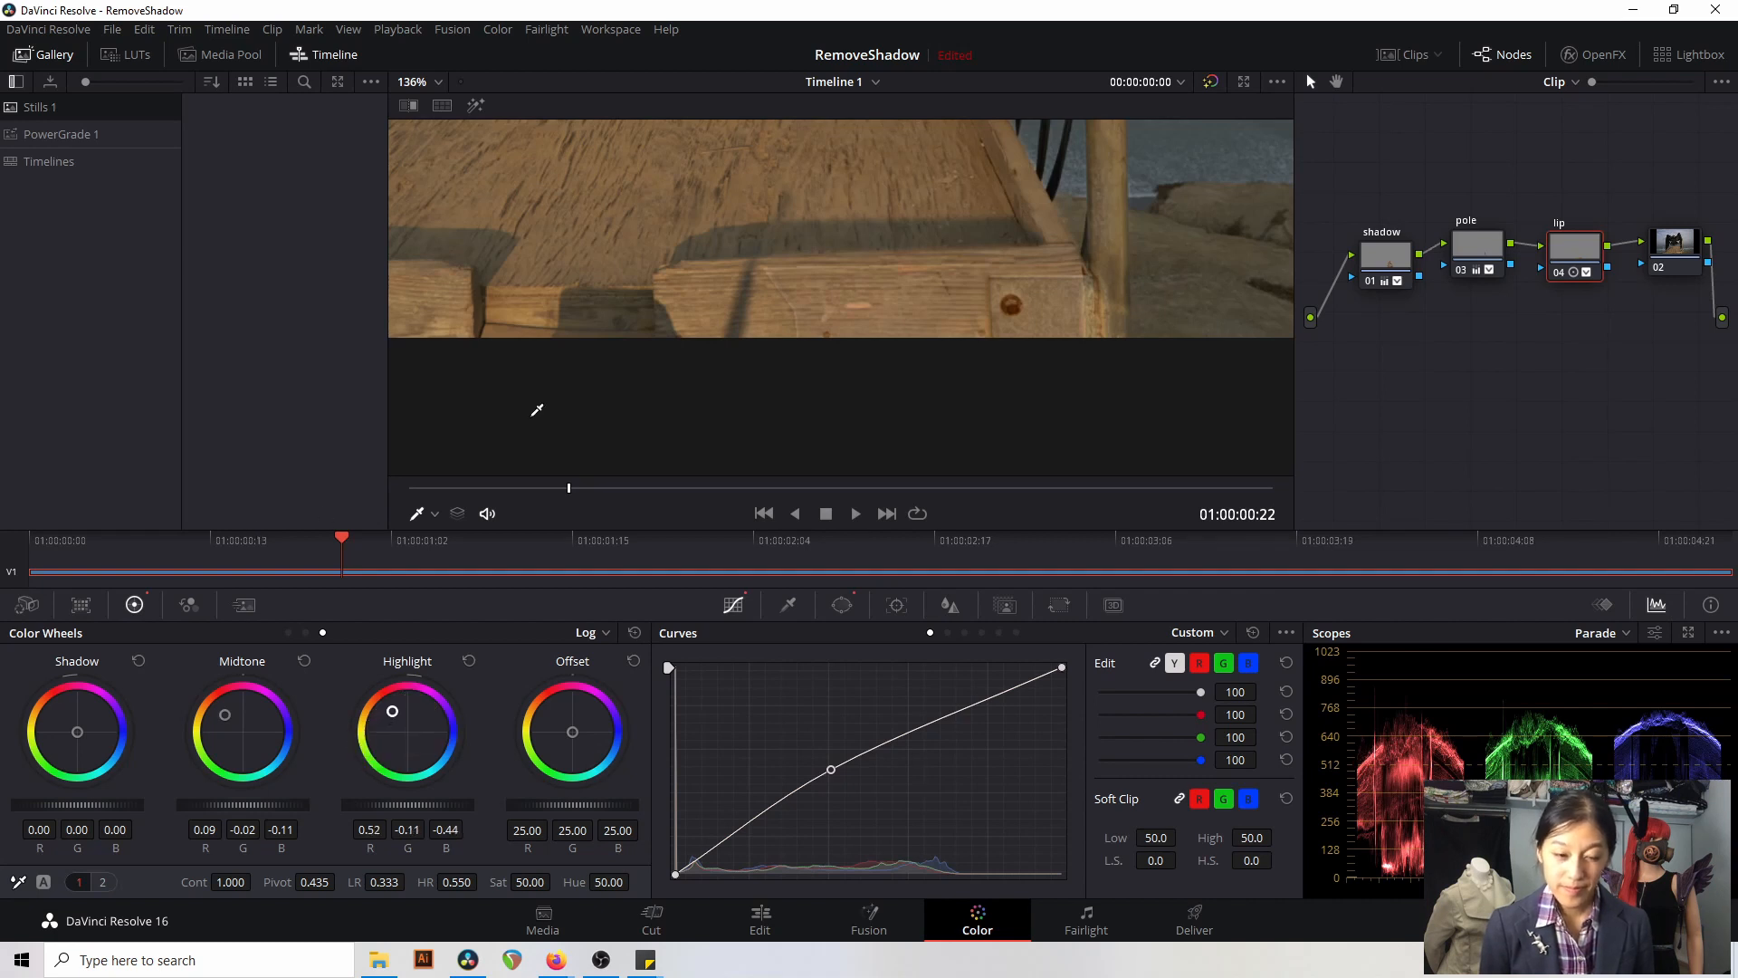
pyautogui.moveTo(94, 732); pyautogui.dragTo(73, 710)
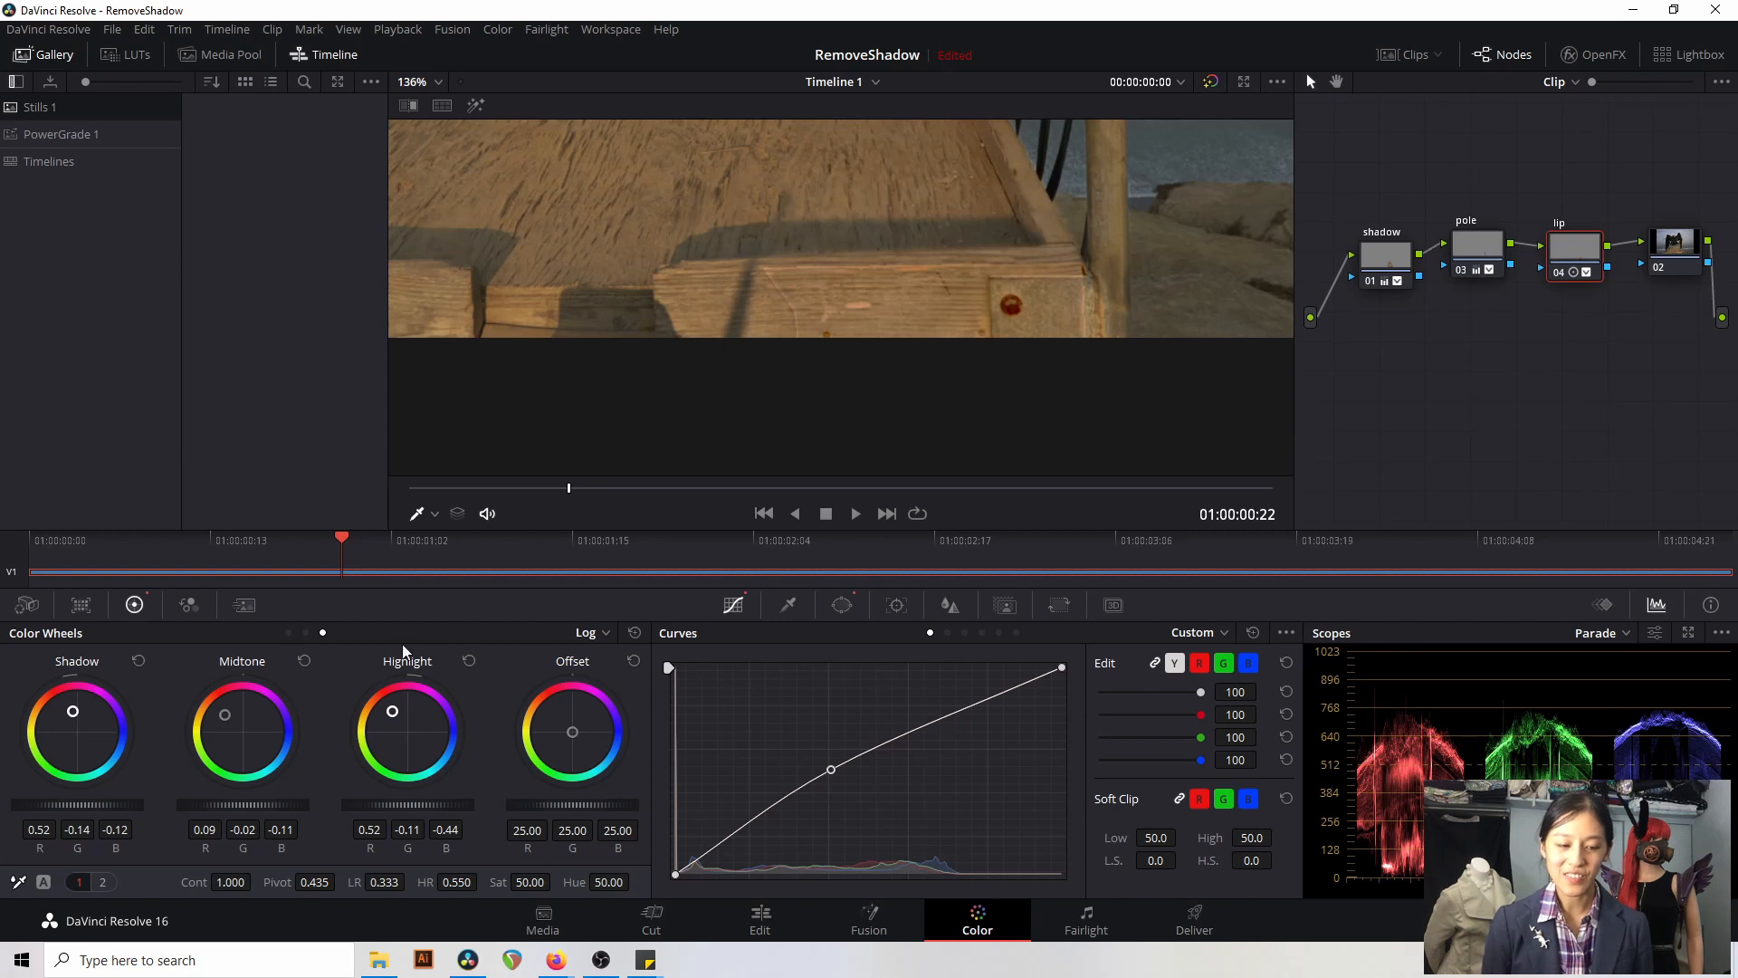
# - Soften the edge of the lip node's curve window with a Soft 1 value of 0.40
pyautogui.click(843, 608)
pyautogui.moveTo(1154, 778); pyautogui.dragTo(1160, 778)
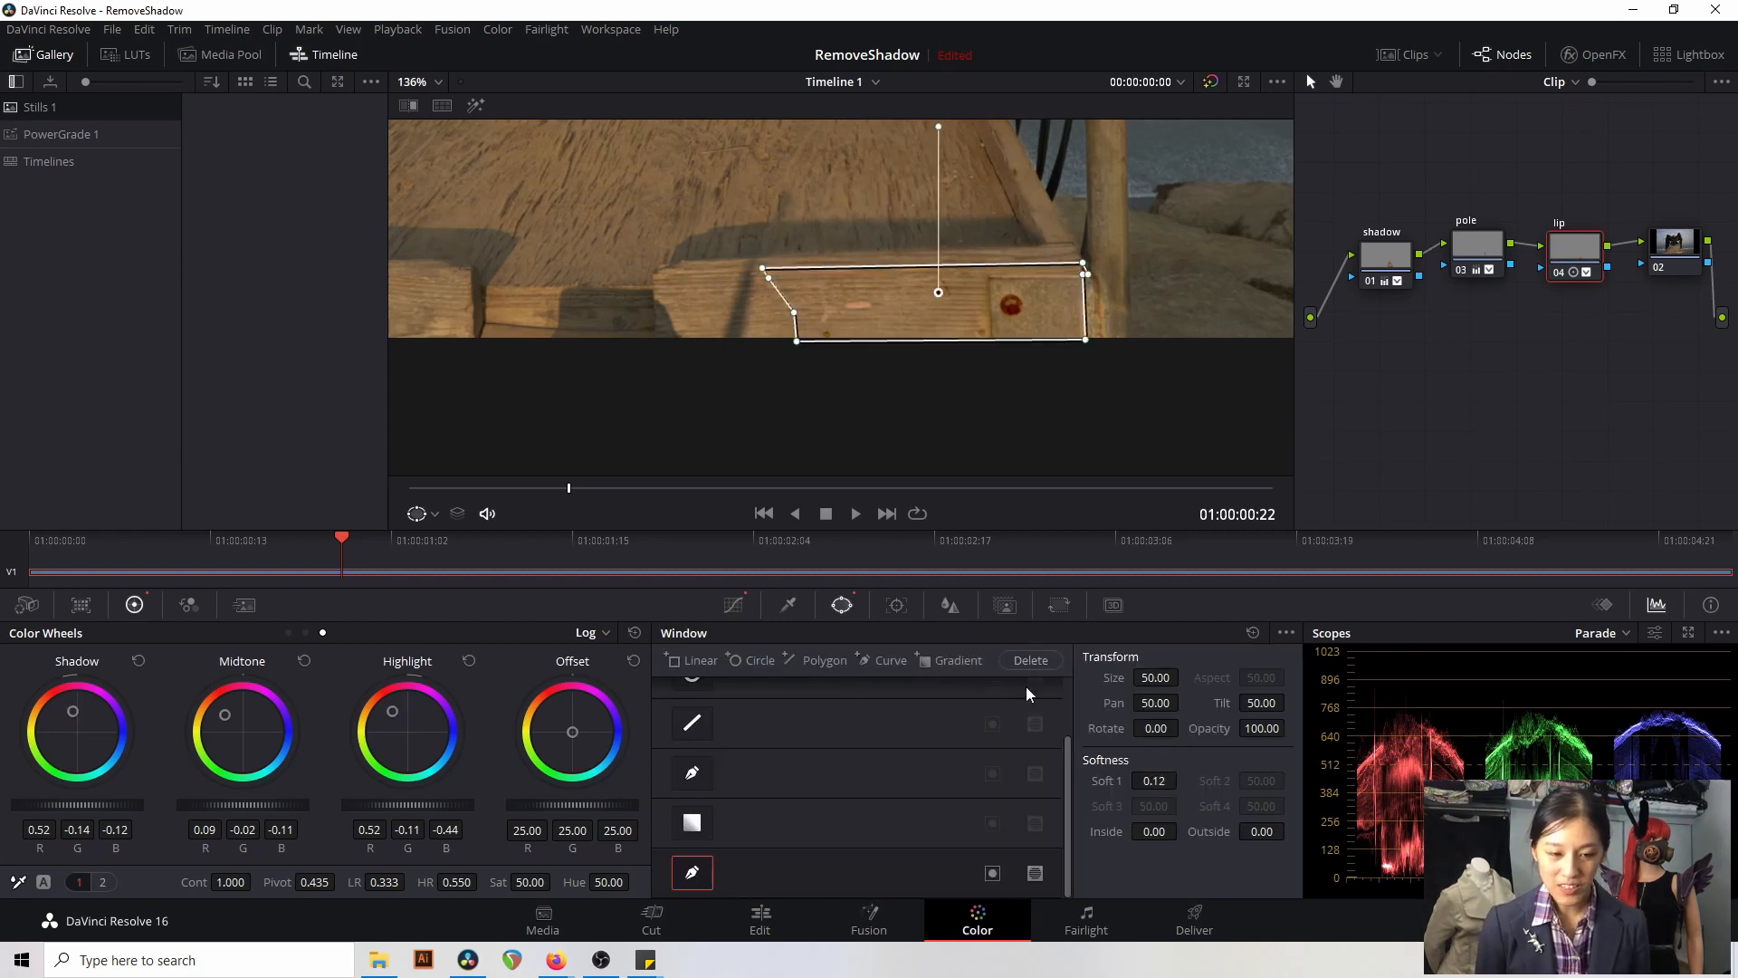
pyautogui.click(473, 106)
pyautogui.click(473, 106)
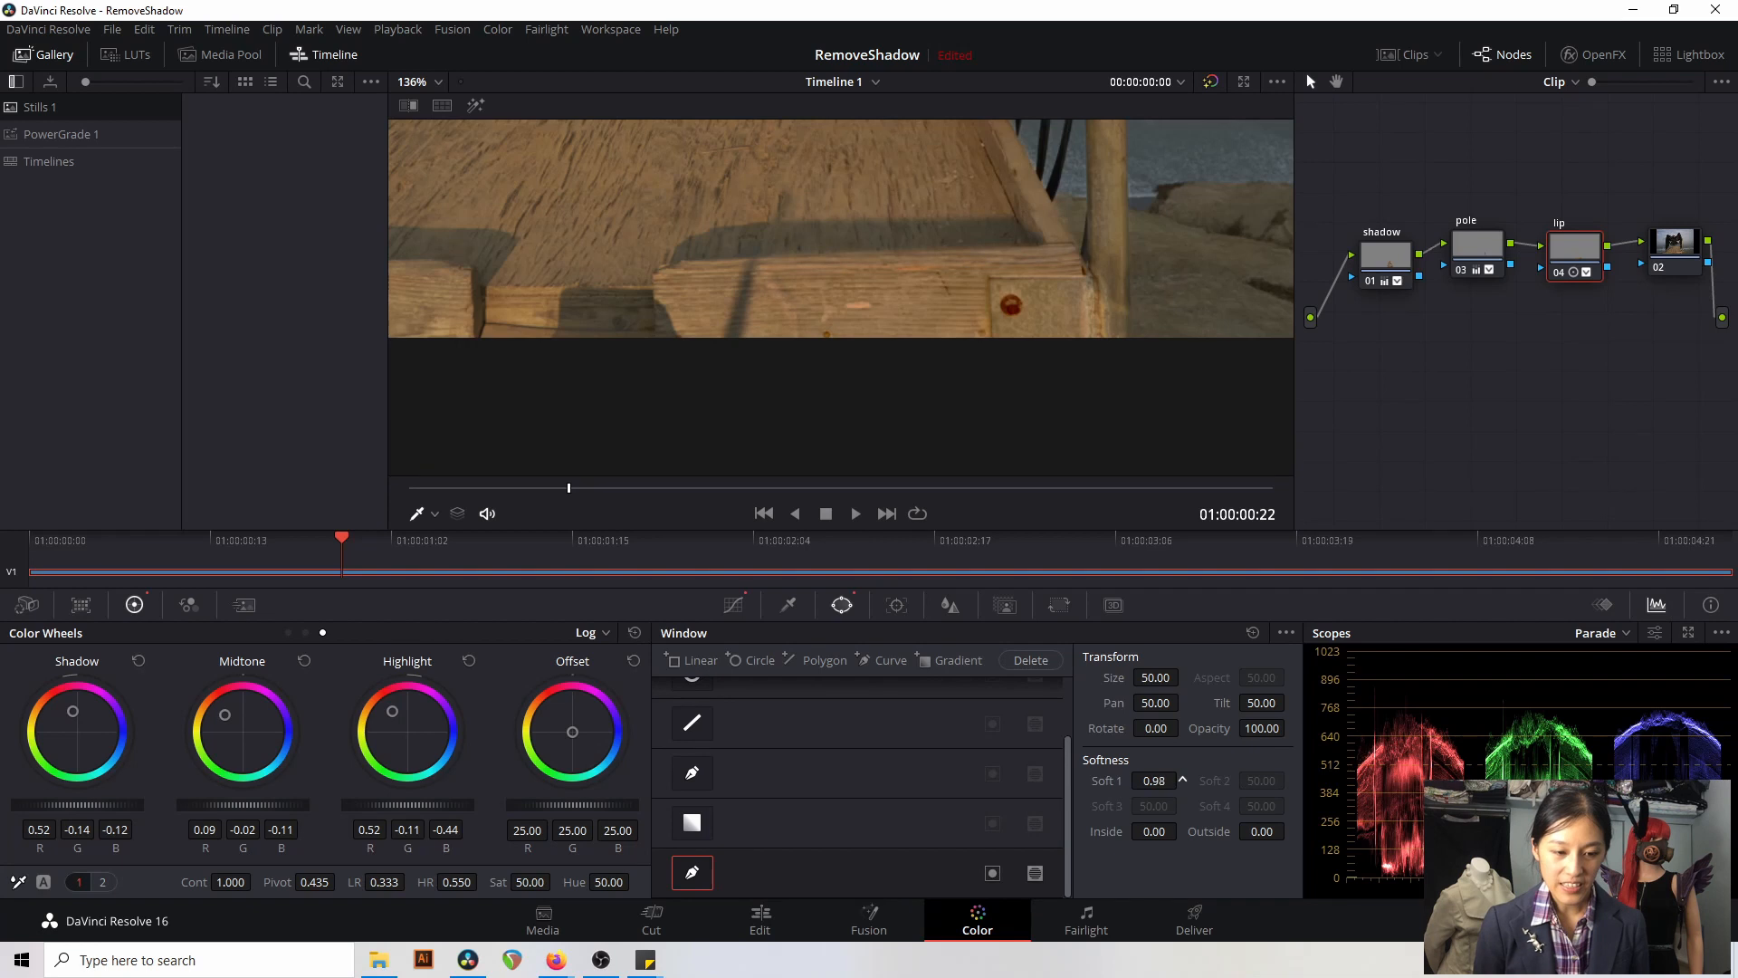
pyautogui.moveTo(1155, 780); pyautogui.dragTo(1133, 780)
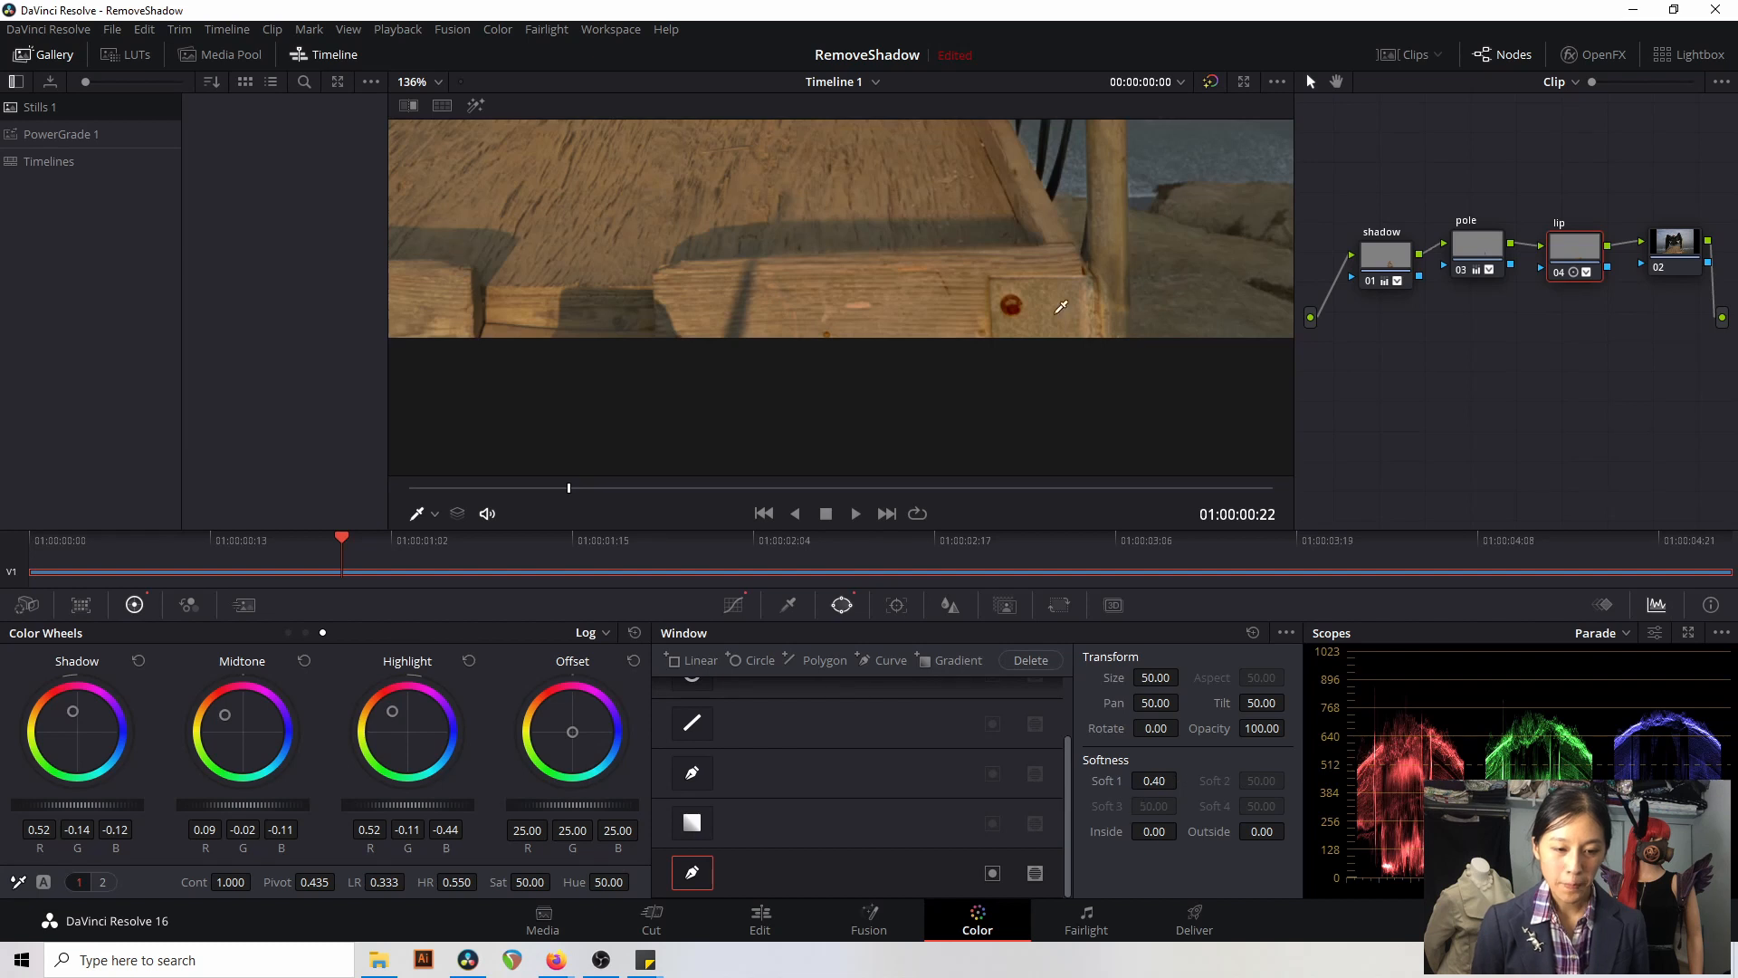
pyautogui.scroll(4, 972, 206)
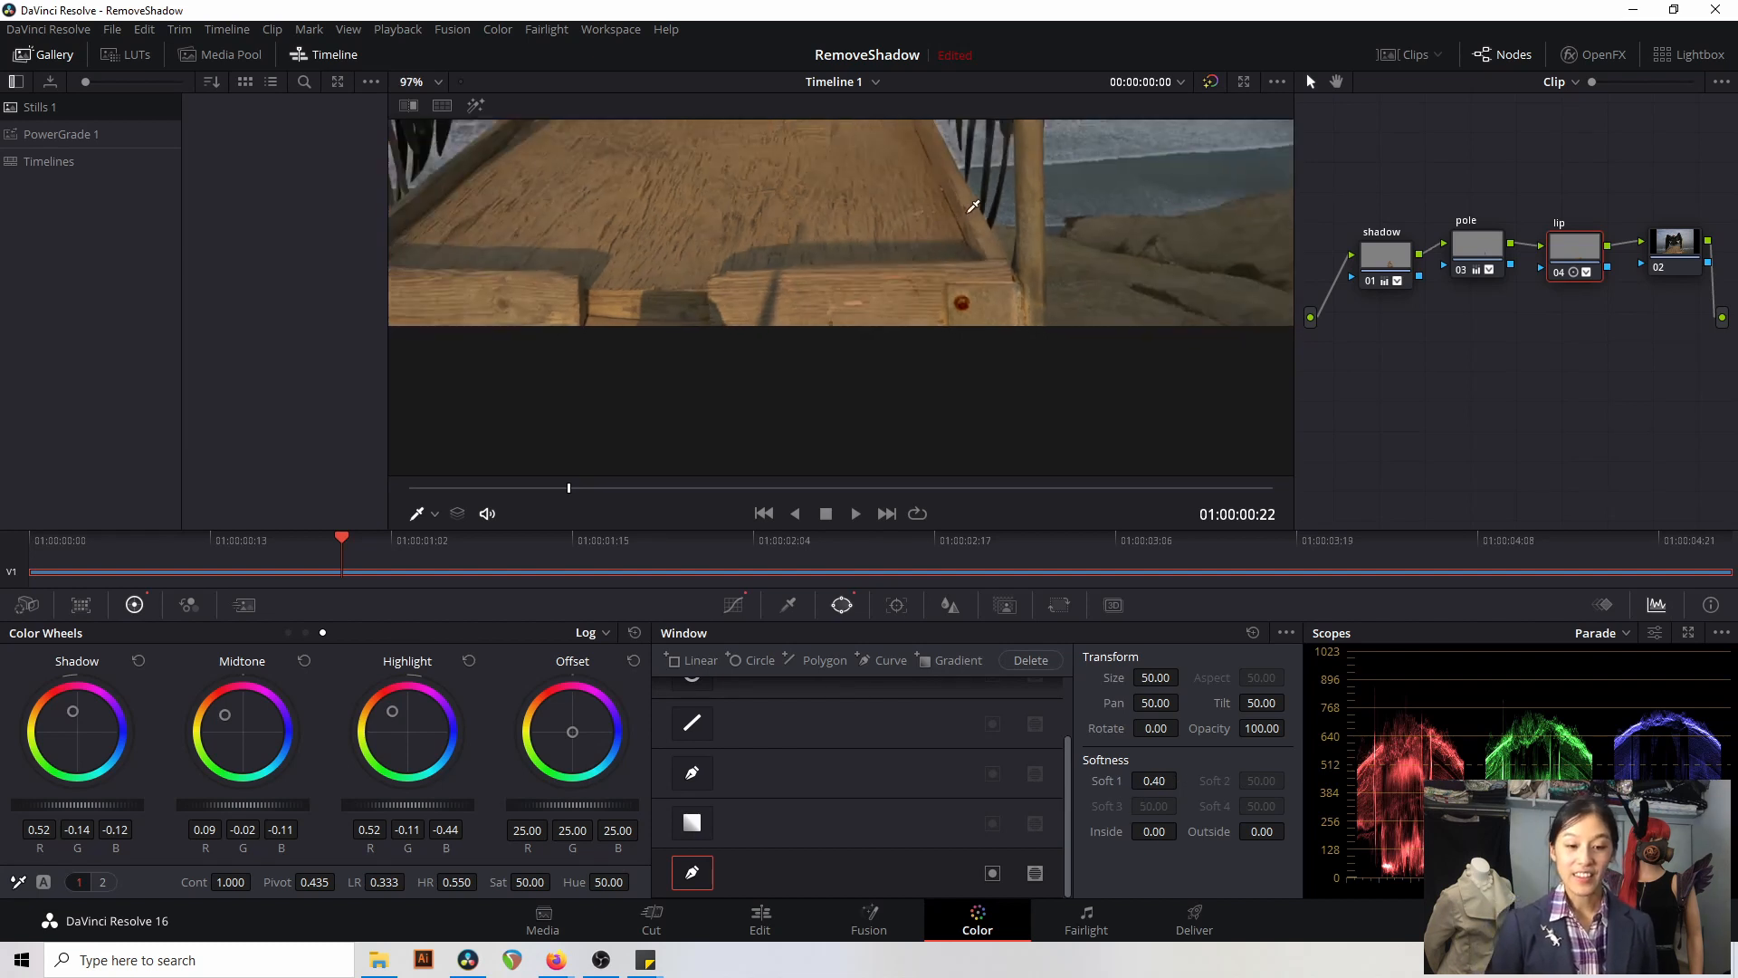
# - Review the whole retouched photo full screen and inspect the figure's face and hair up close
pyautogui.scroll(-8, 973, 207)
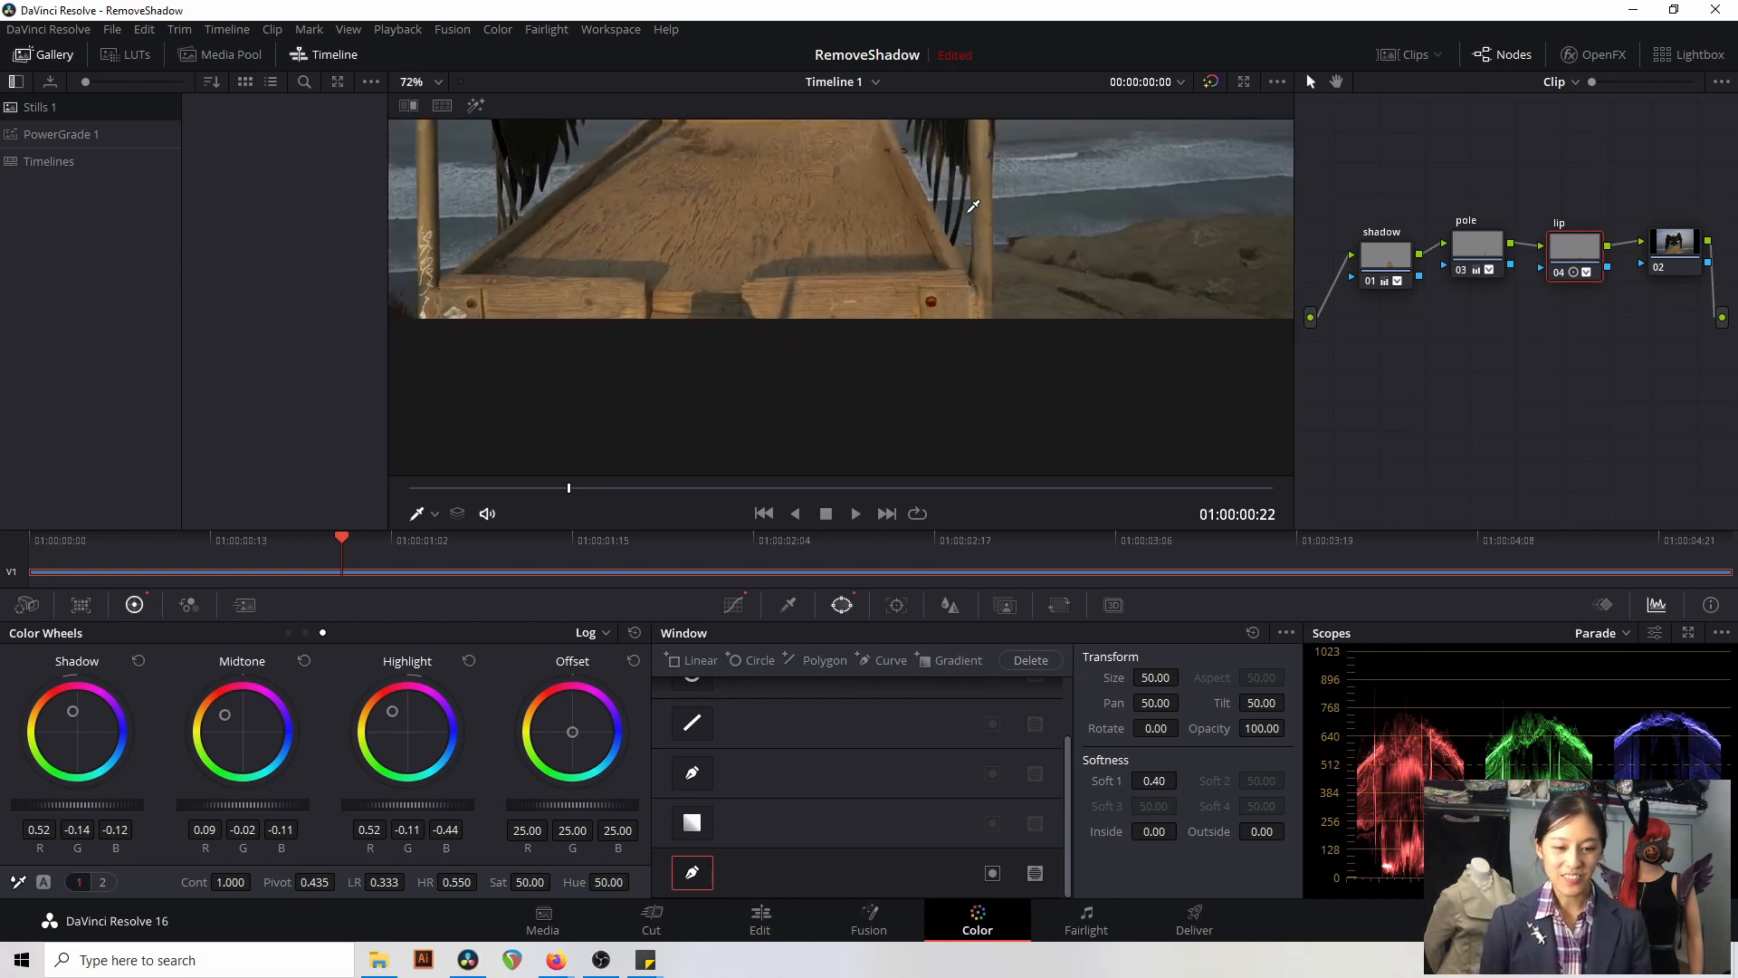
pyautogui.hotkey('ctrl', 'f')
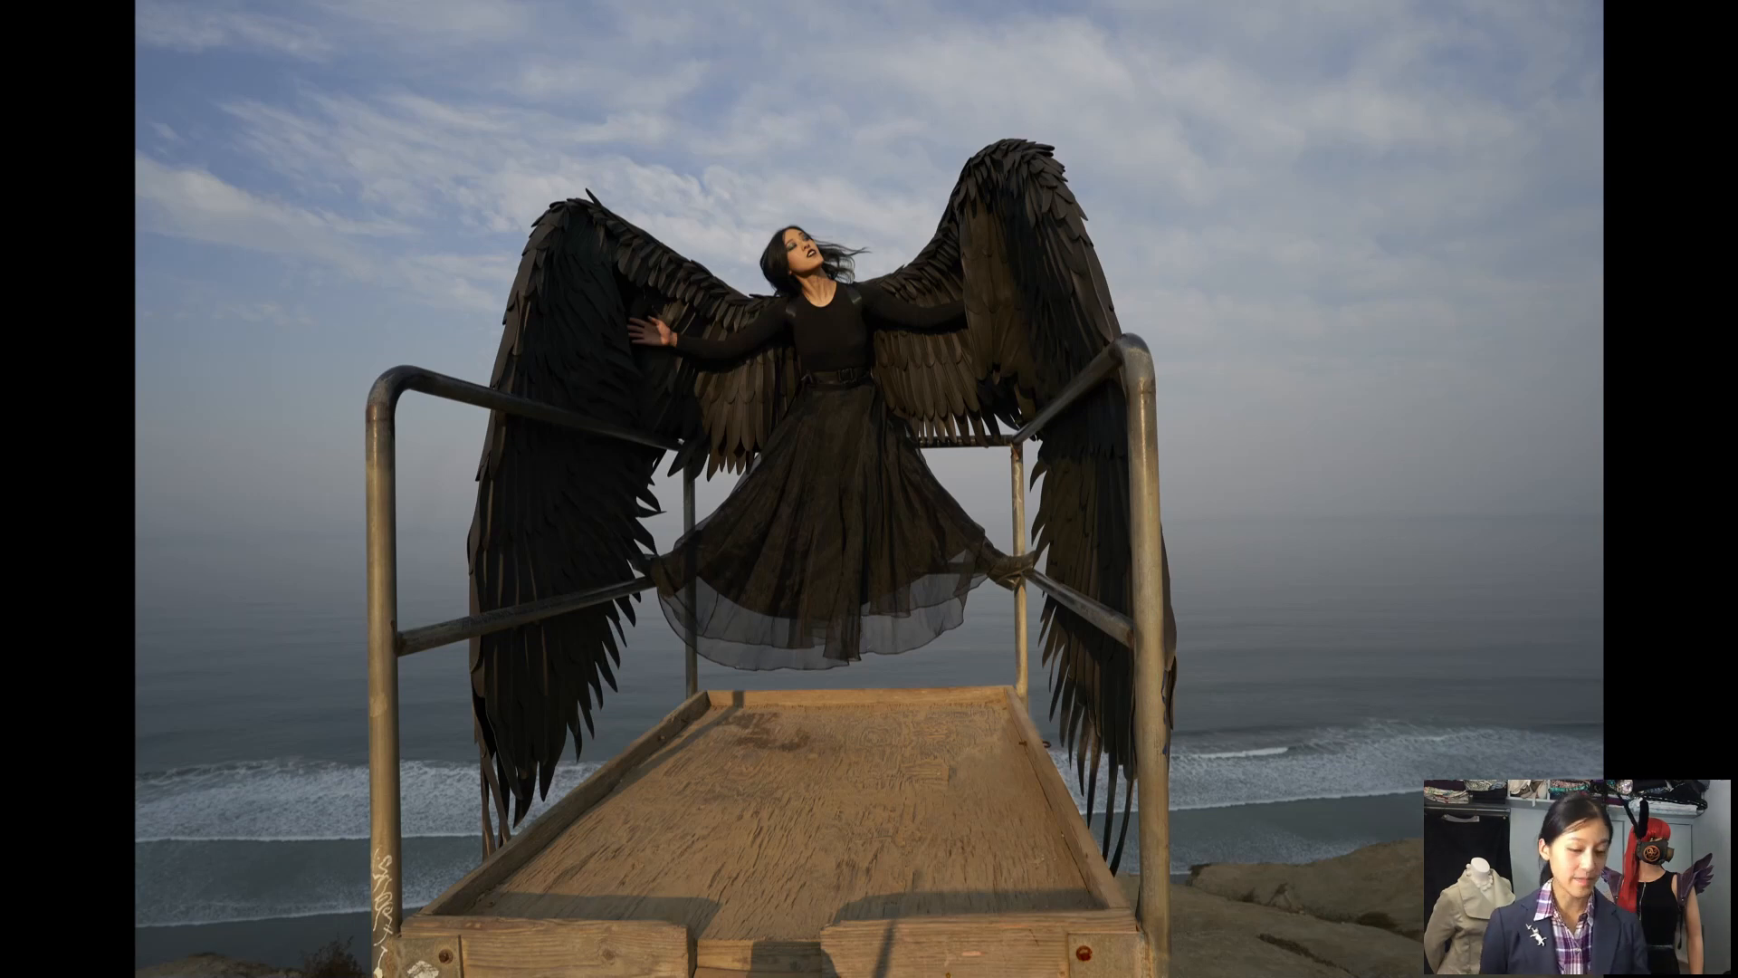
pyautogui.press('Escape')
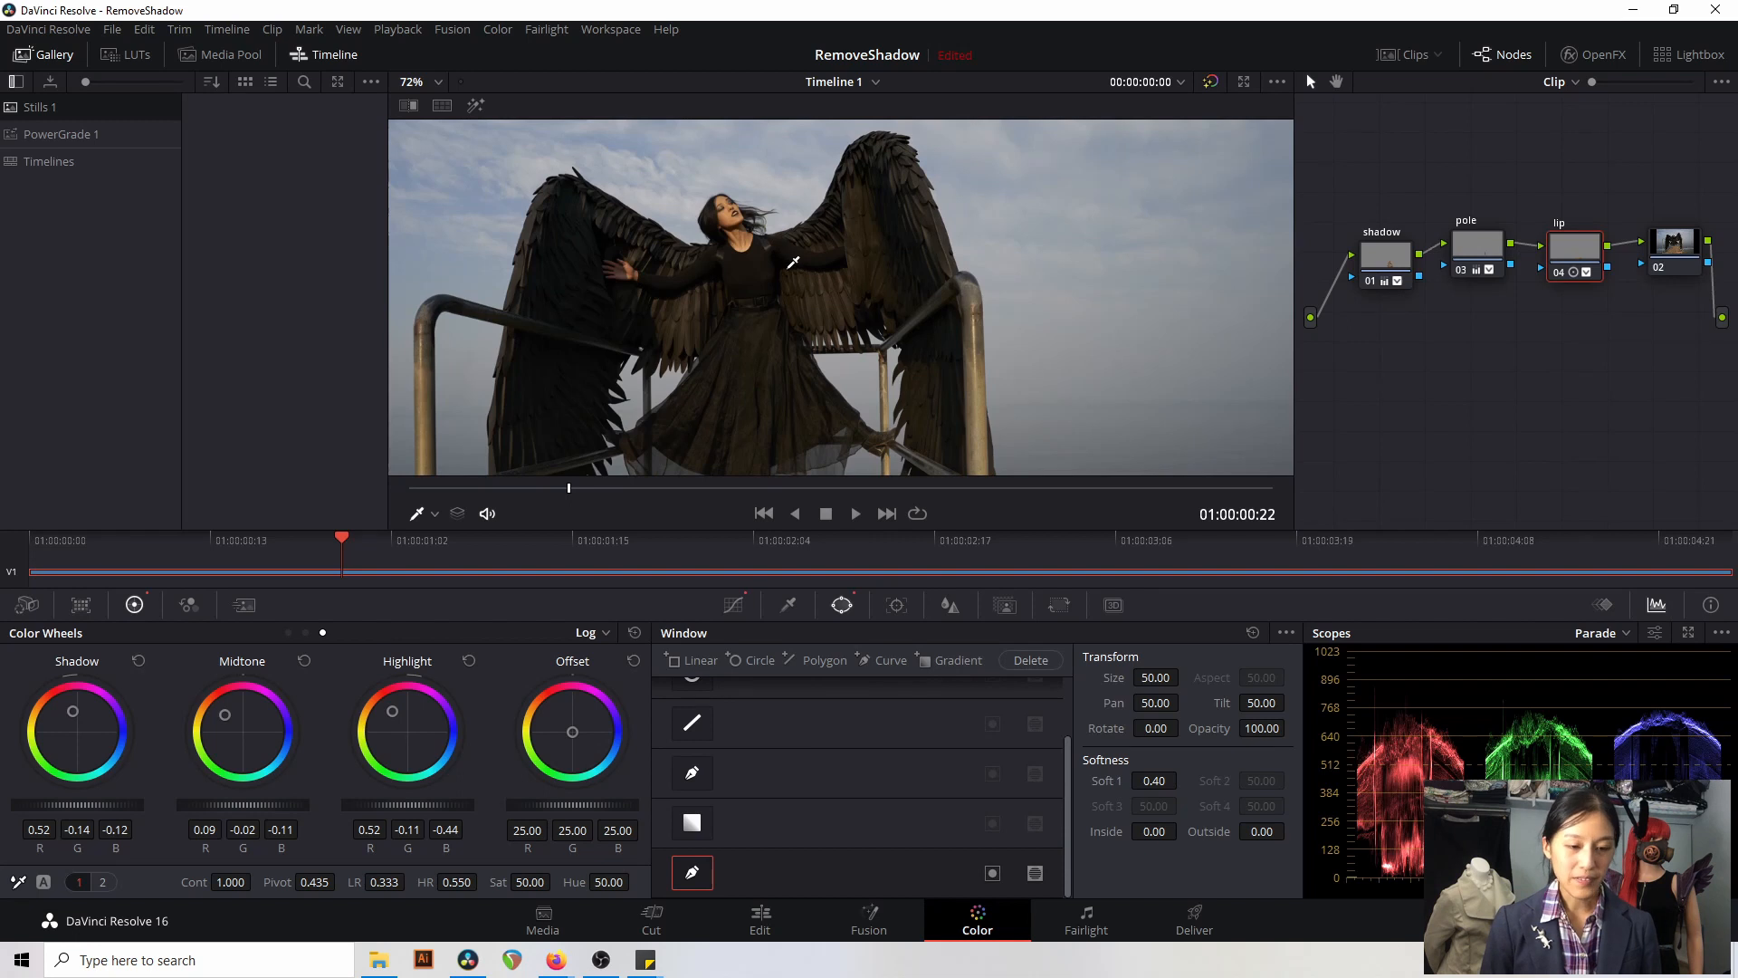
pyautogui.scroll(5, 790, 258)
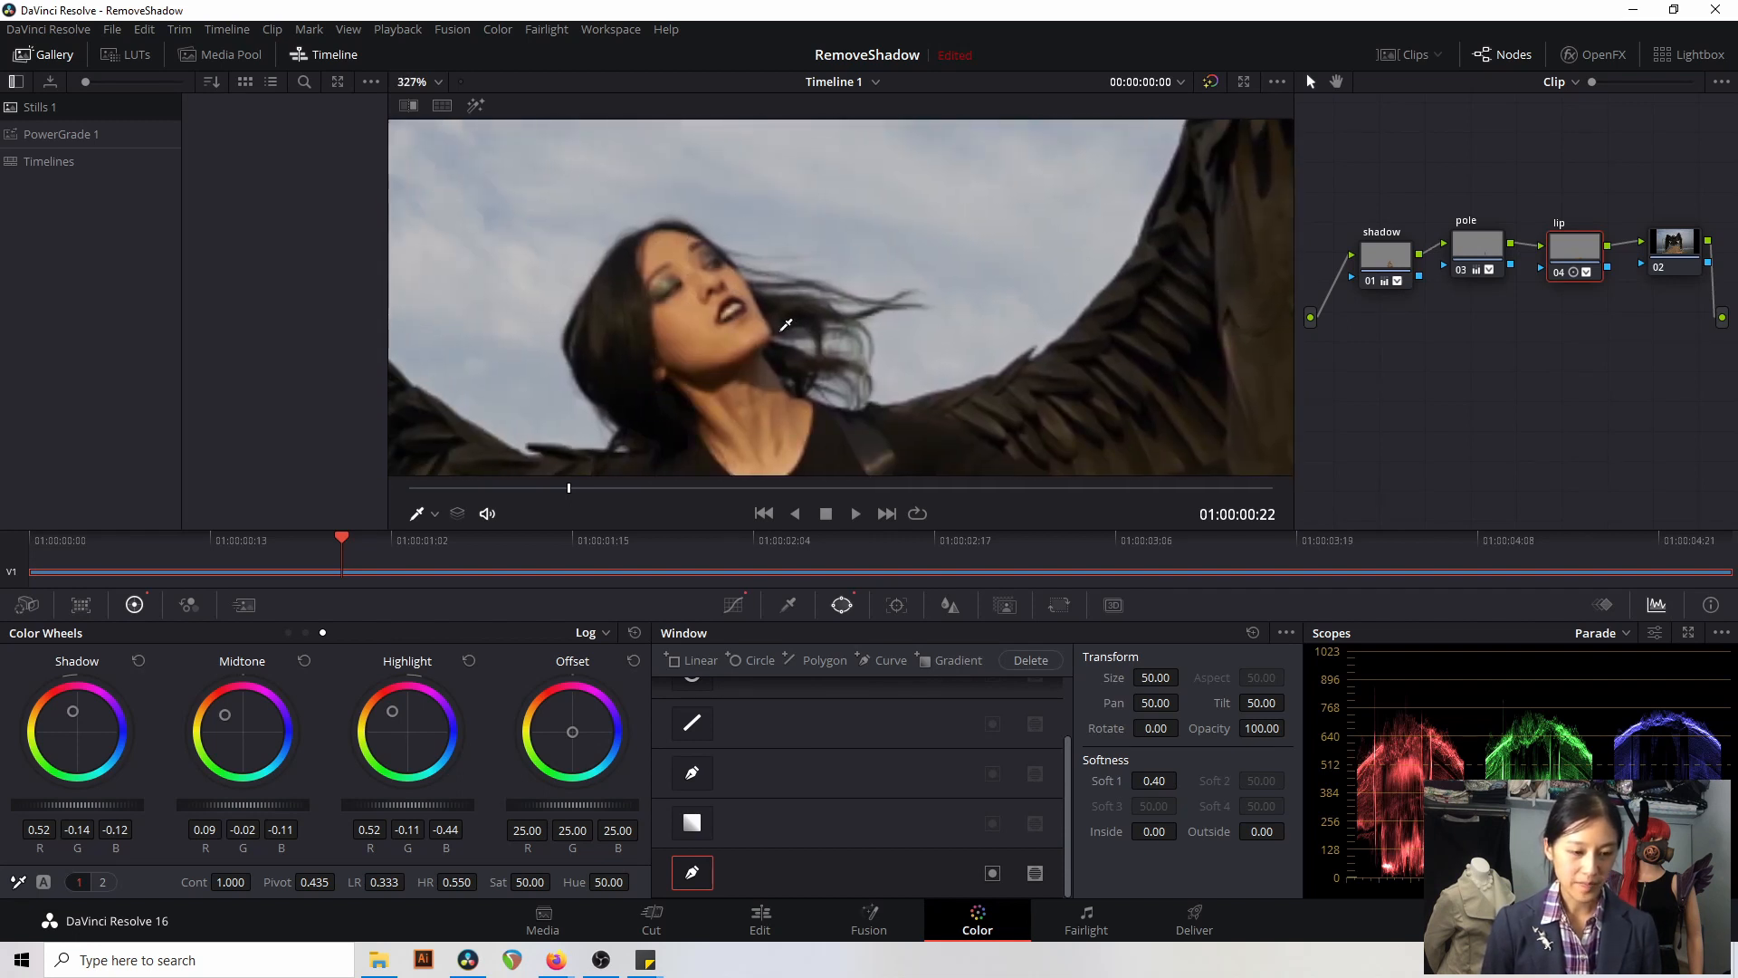
pyautogui.scroll(5, 788, 358)
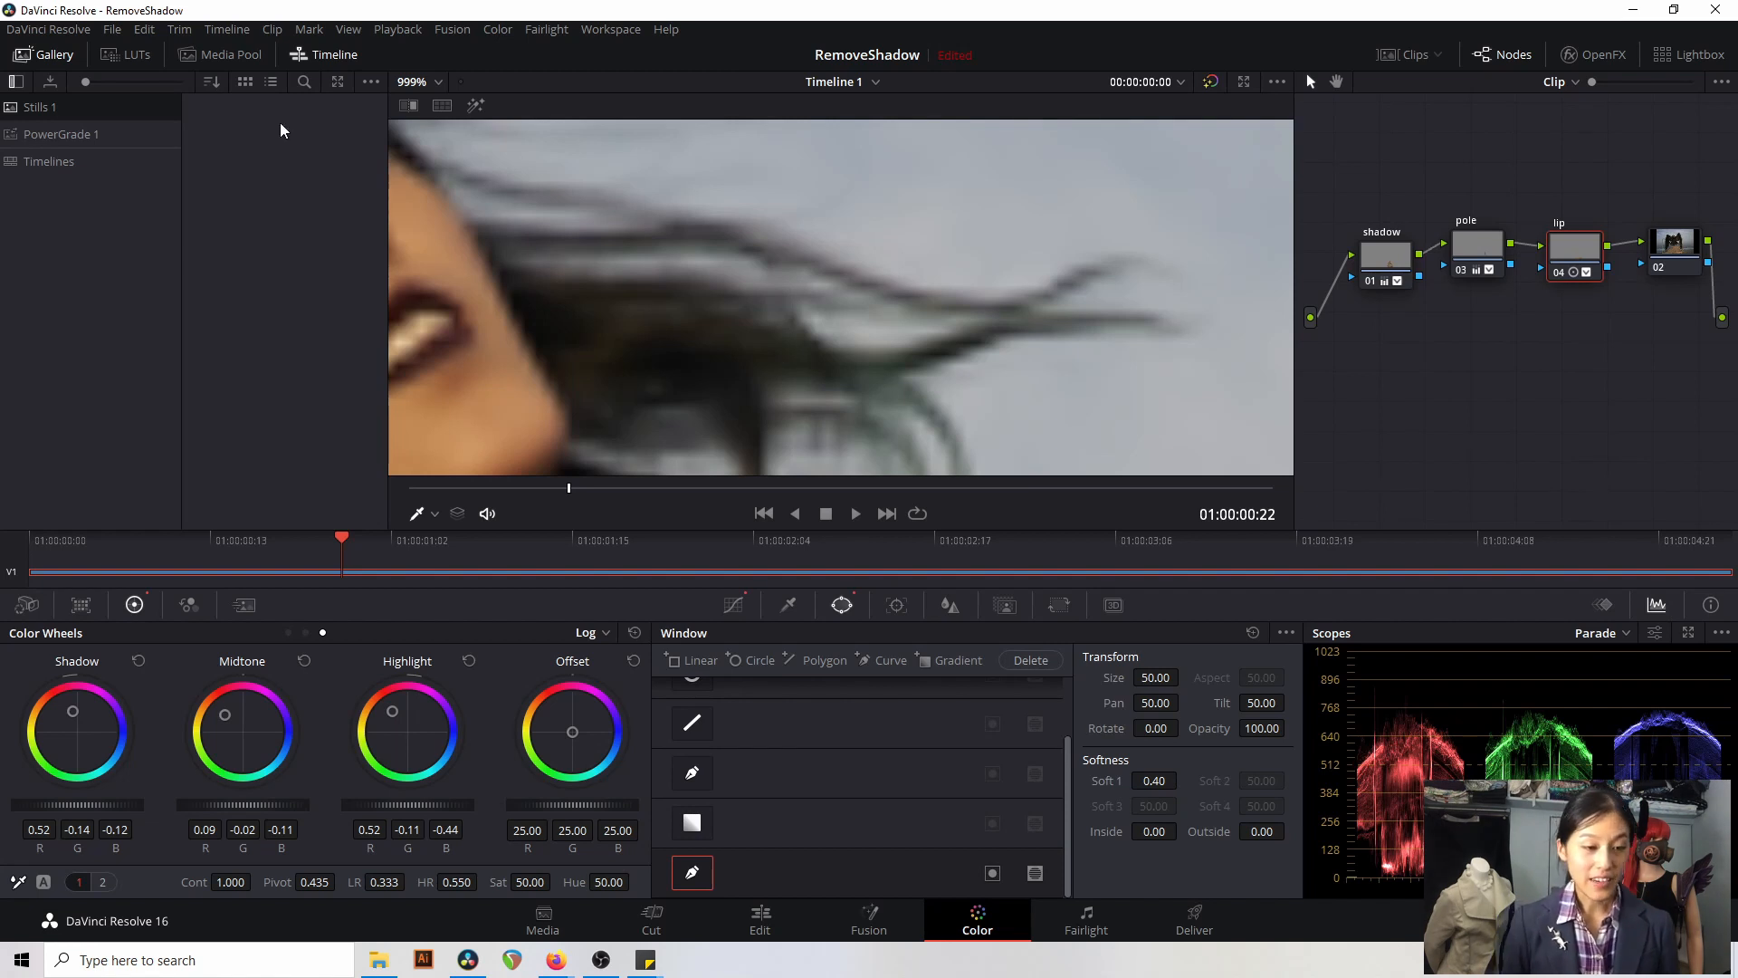
pyautogui.scroll(-4, 570, 281)
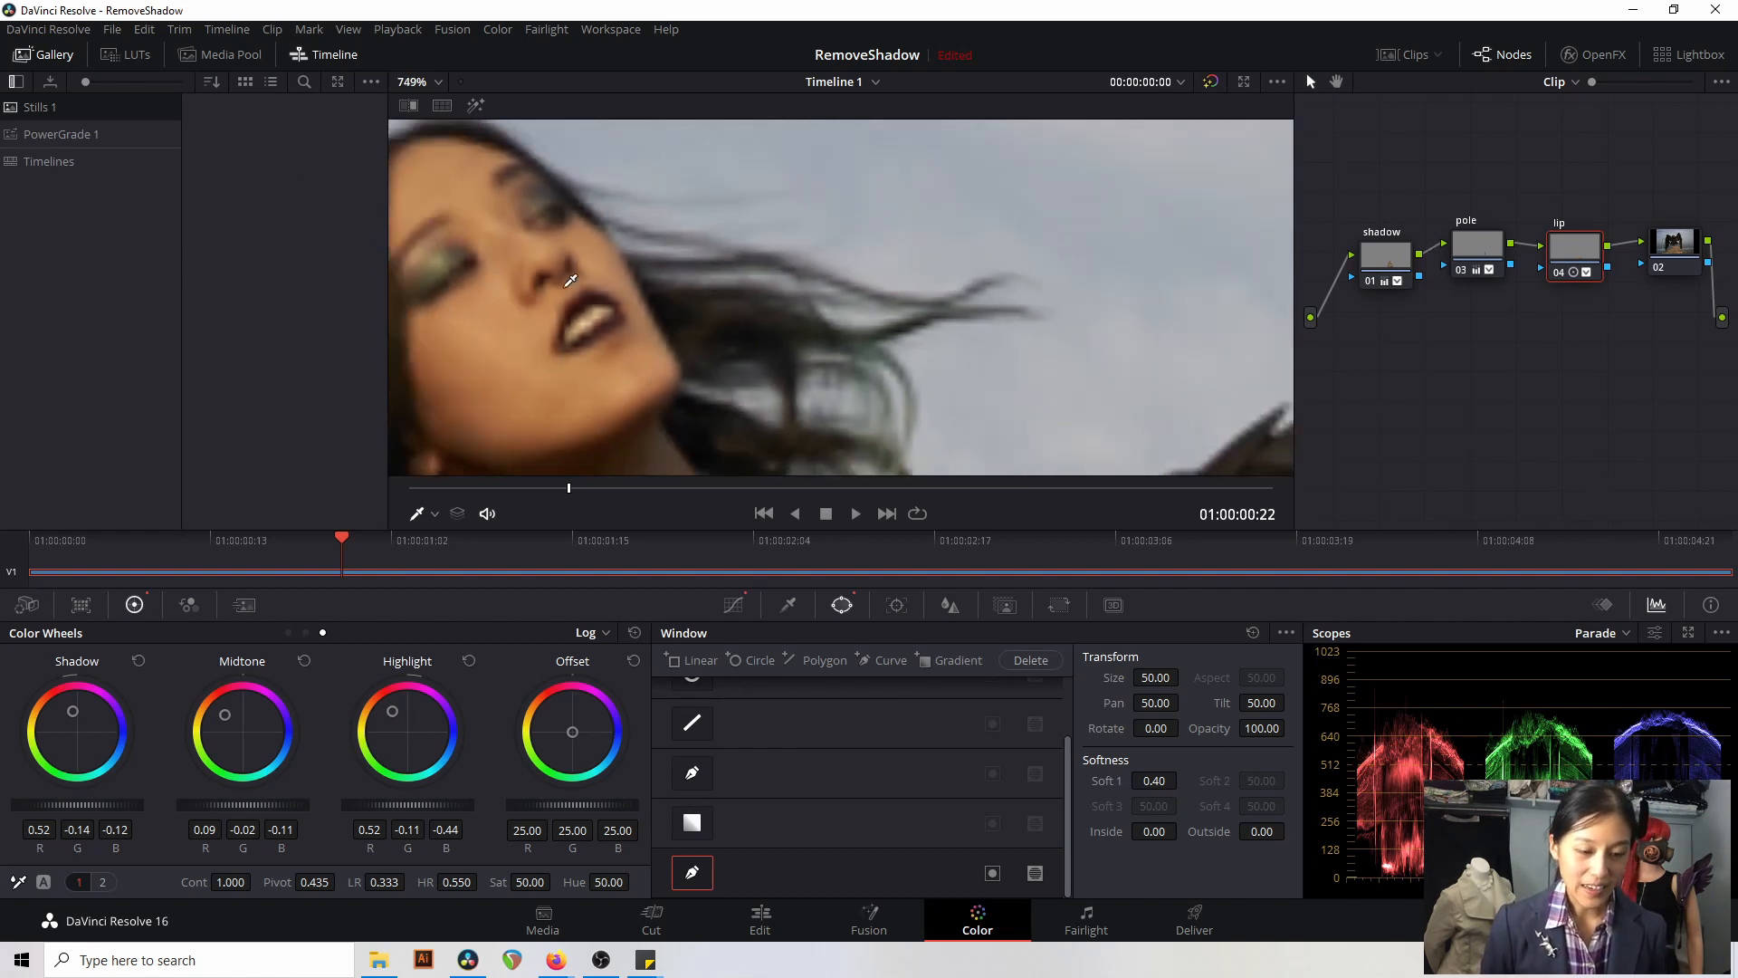
pyautogui.scroll(-4, 570, 280)
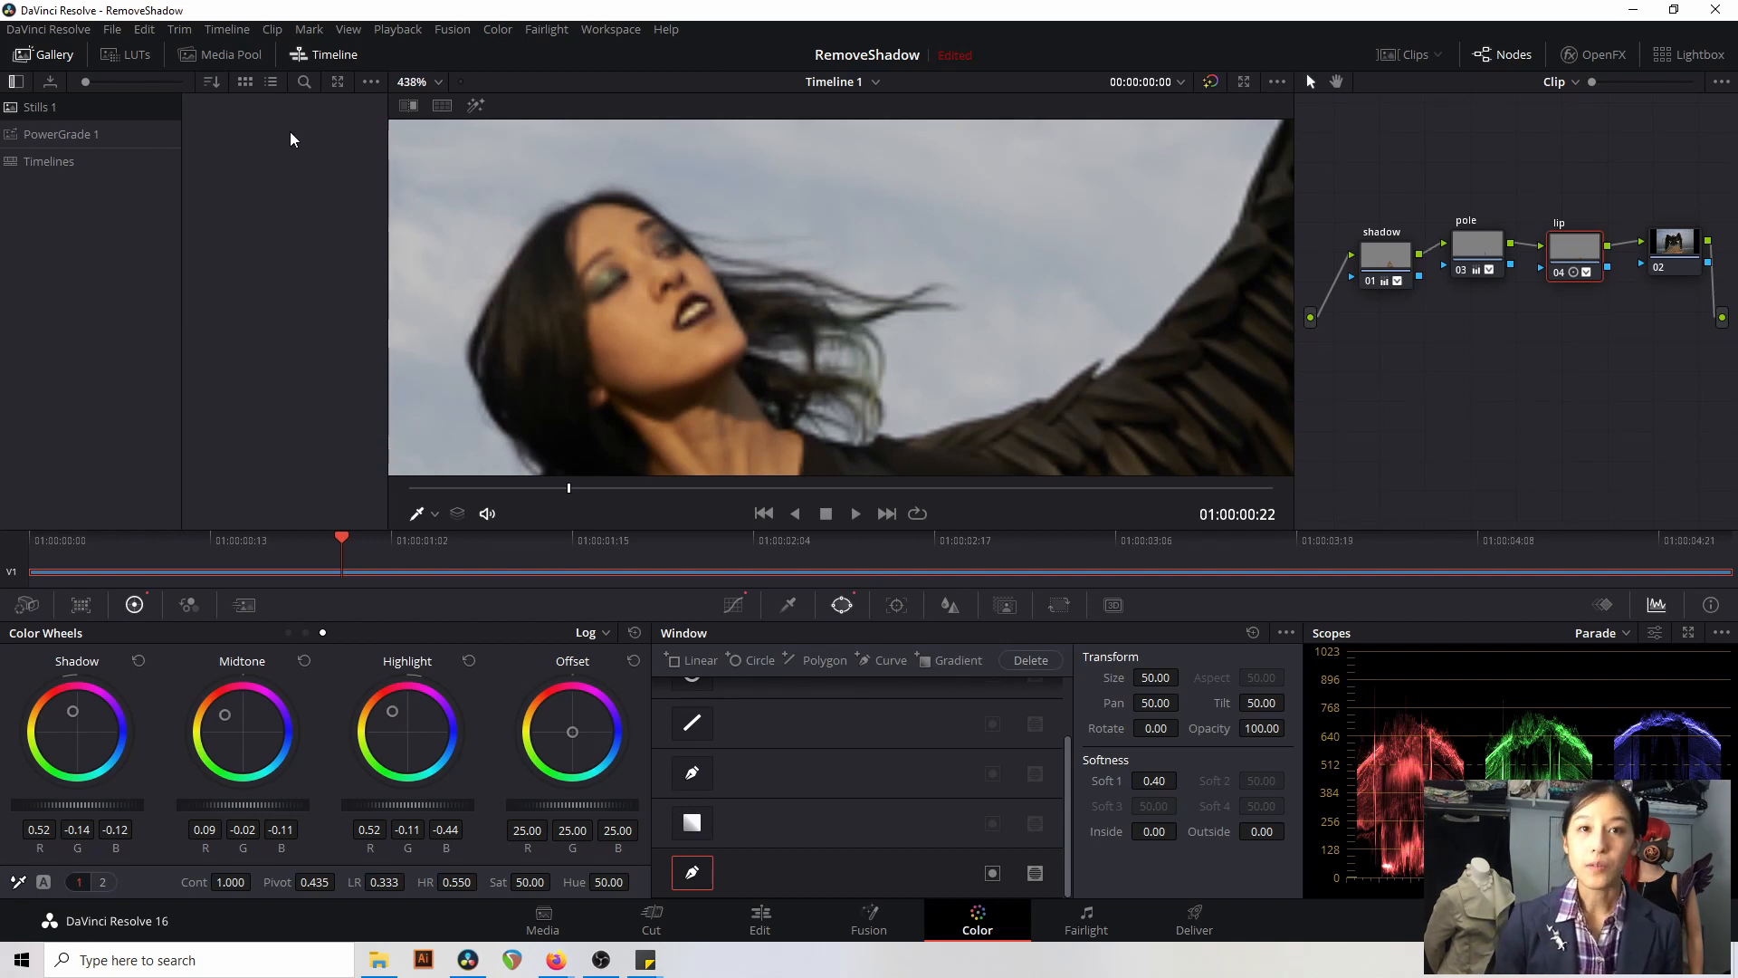
# - Open the project settings and choose 3840 x 2160 Ultra HD as the timeline resolution
pyautogui.click(109, 35)
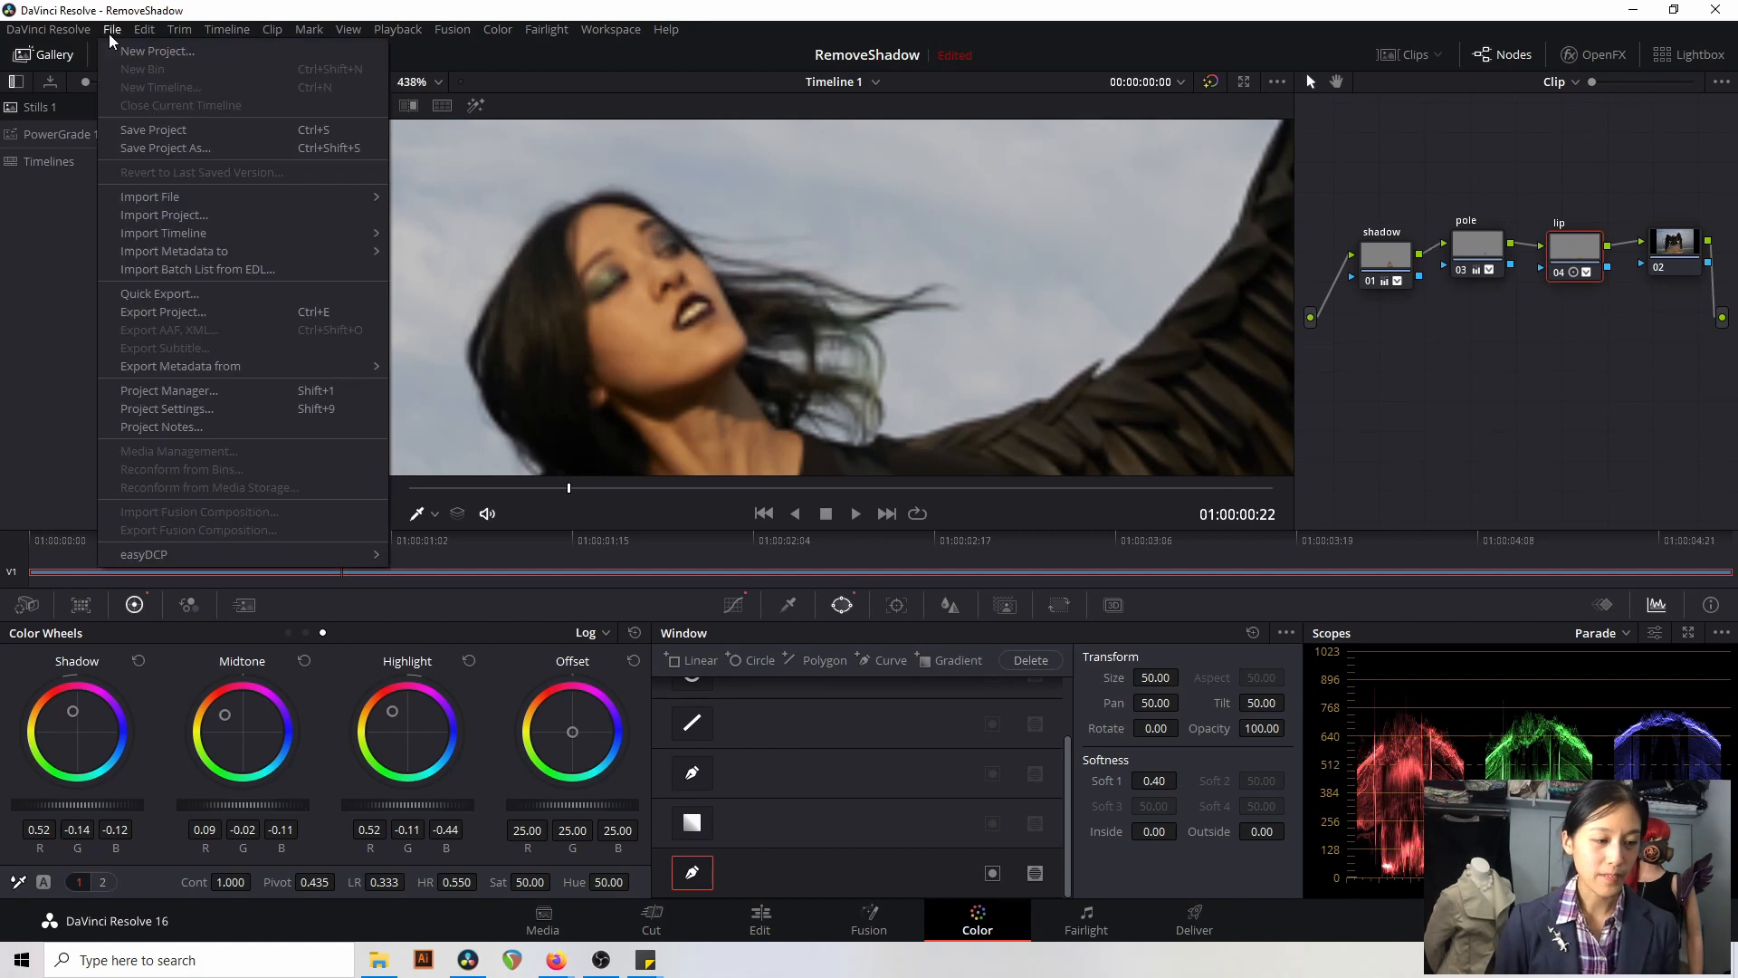
pyautogui.click(221, 409)
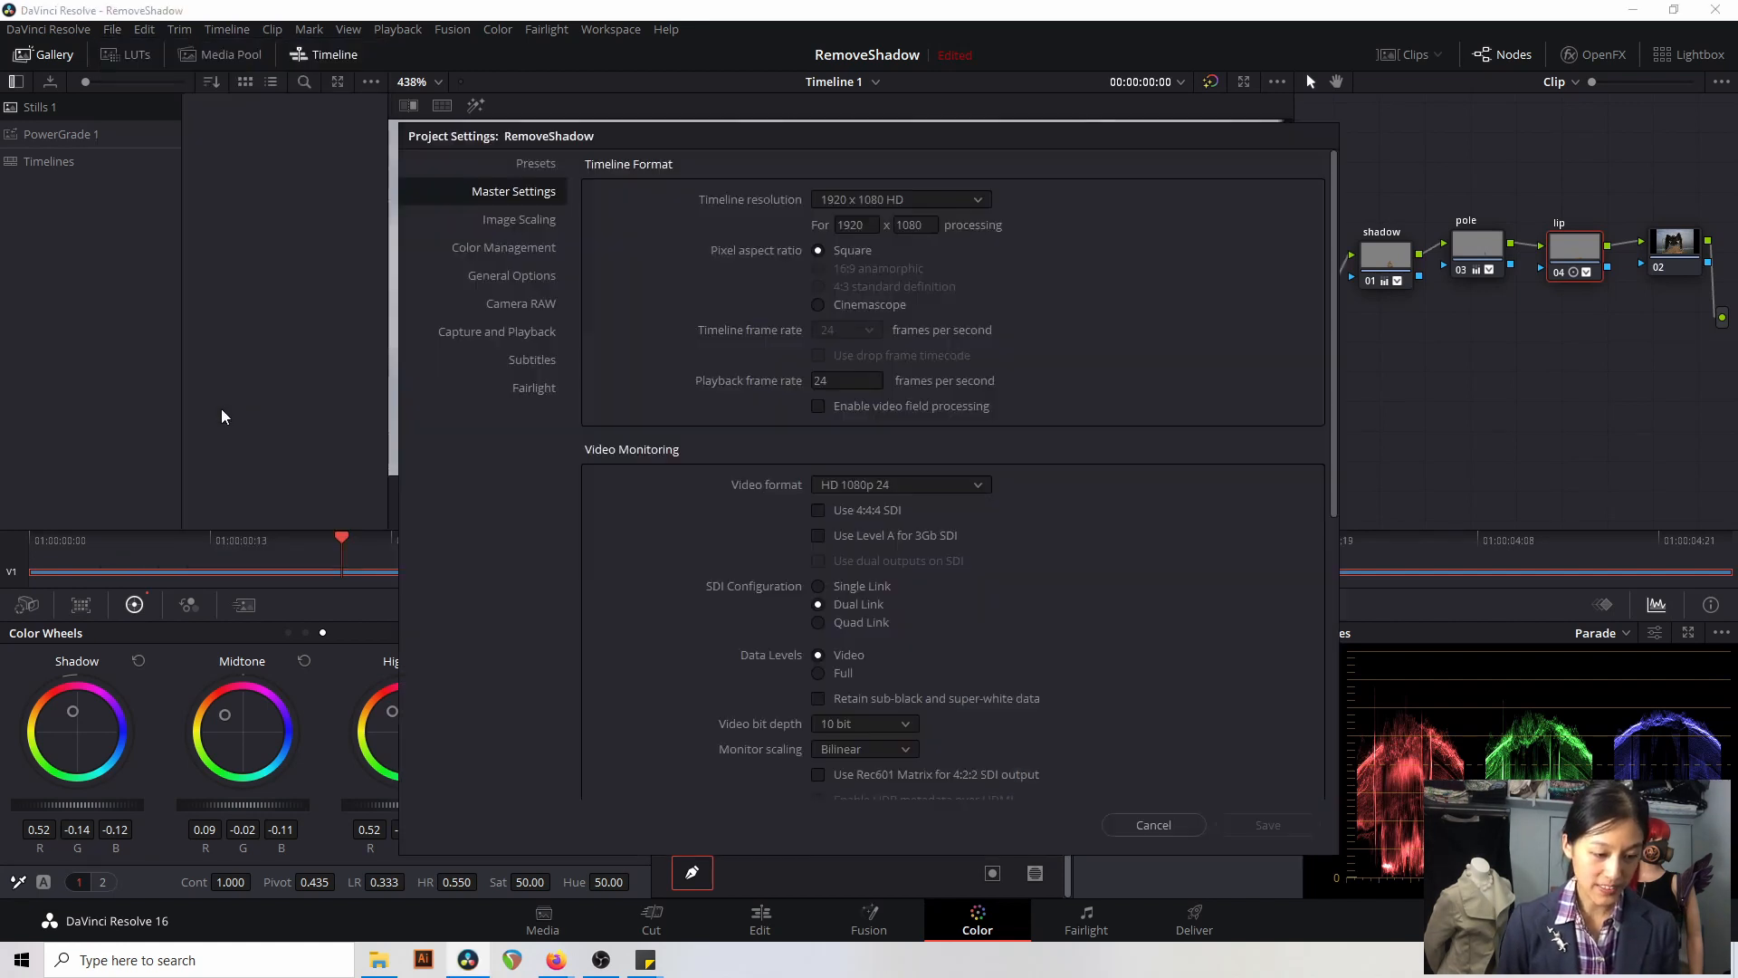
pyautogui.click(927, 197)
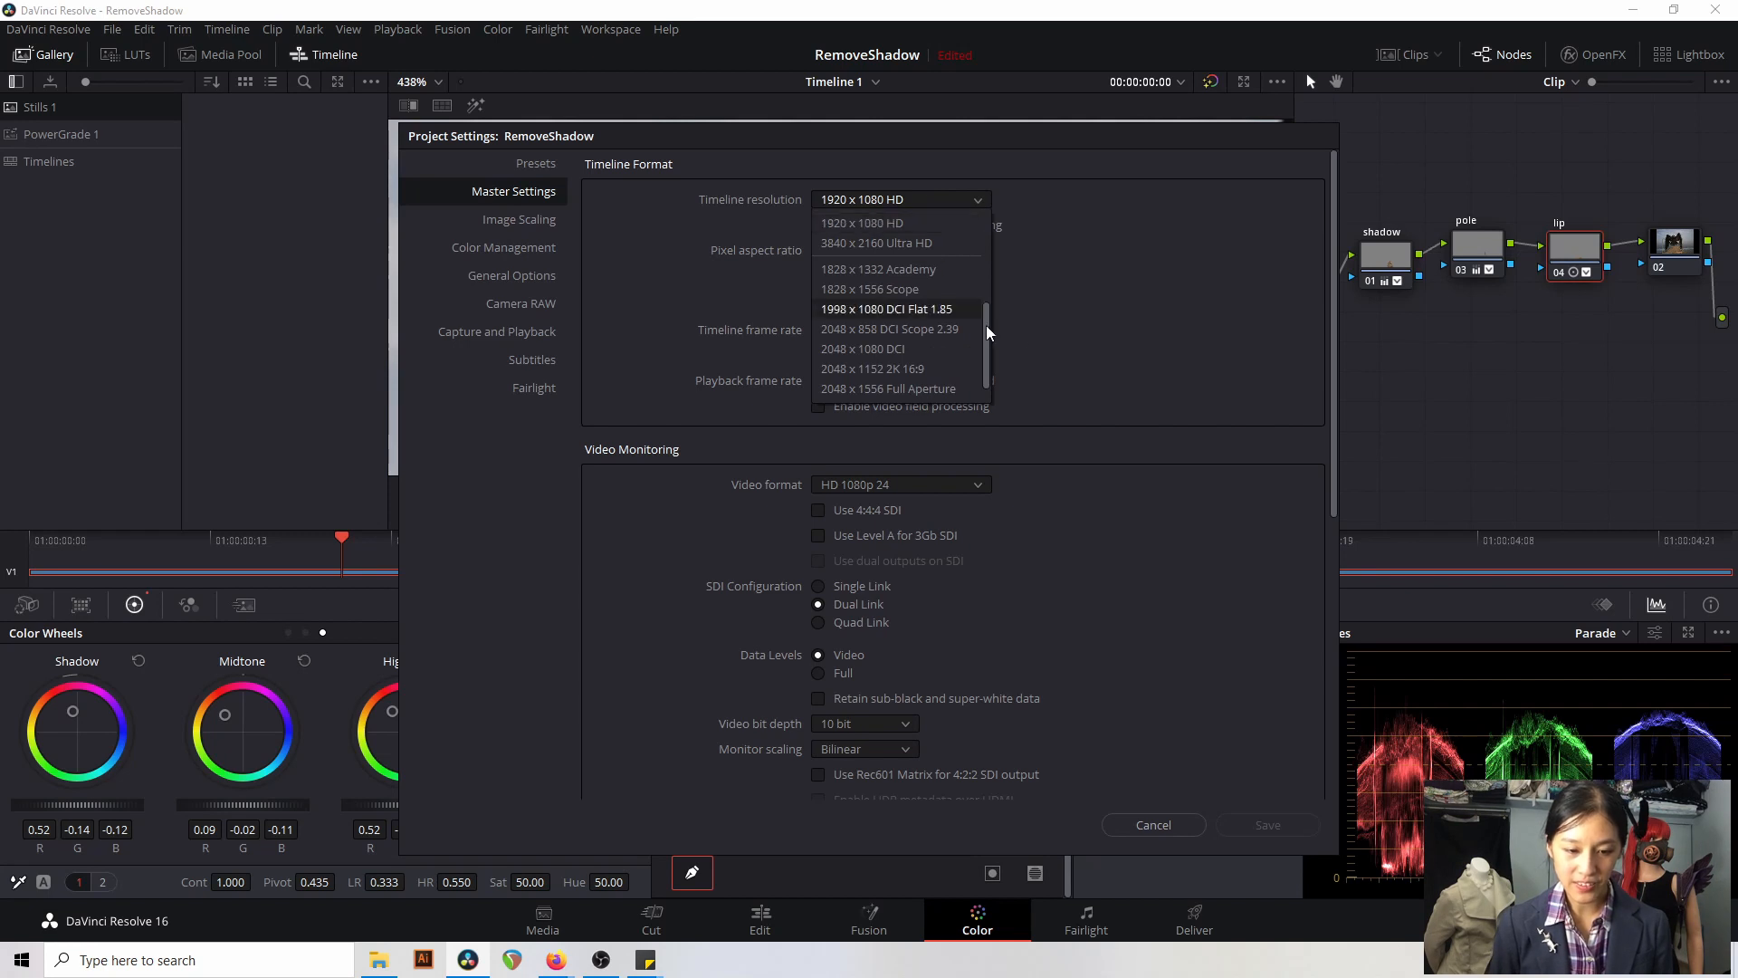
pyautogui.moveTo(986, 324); pyautogui.dragTo(987, 395)
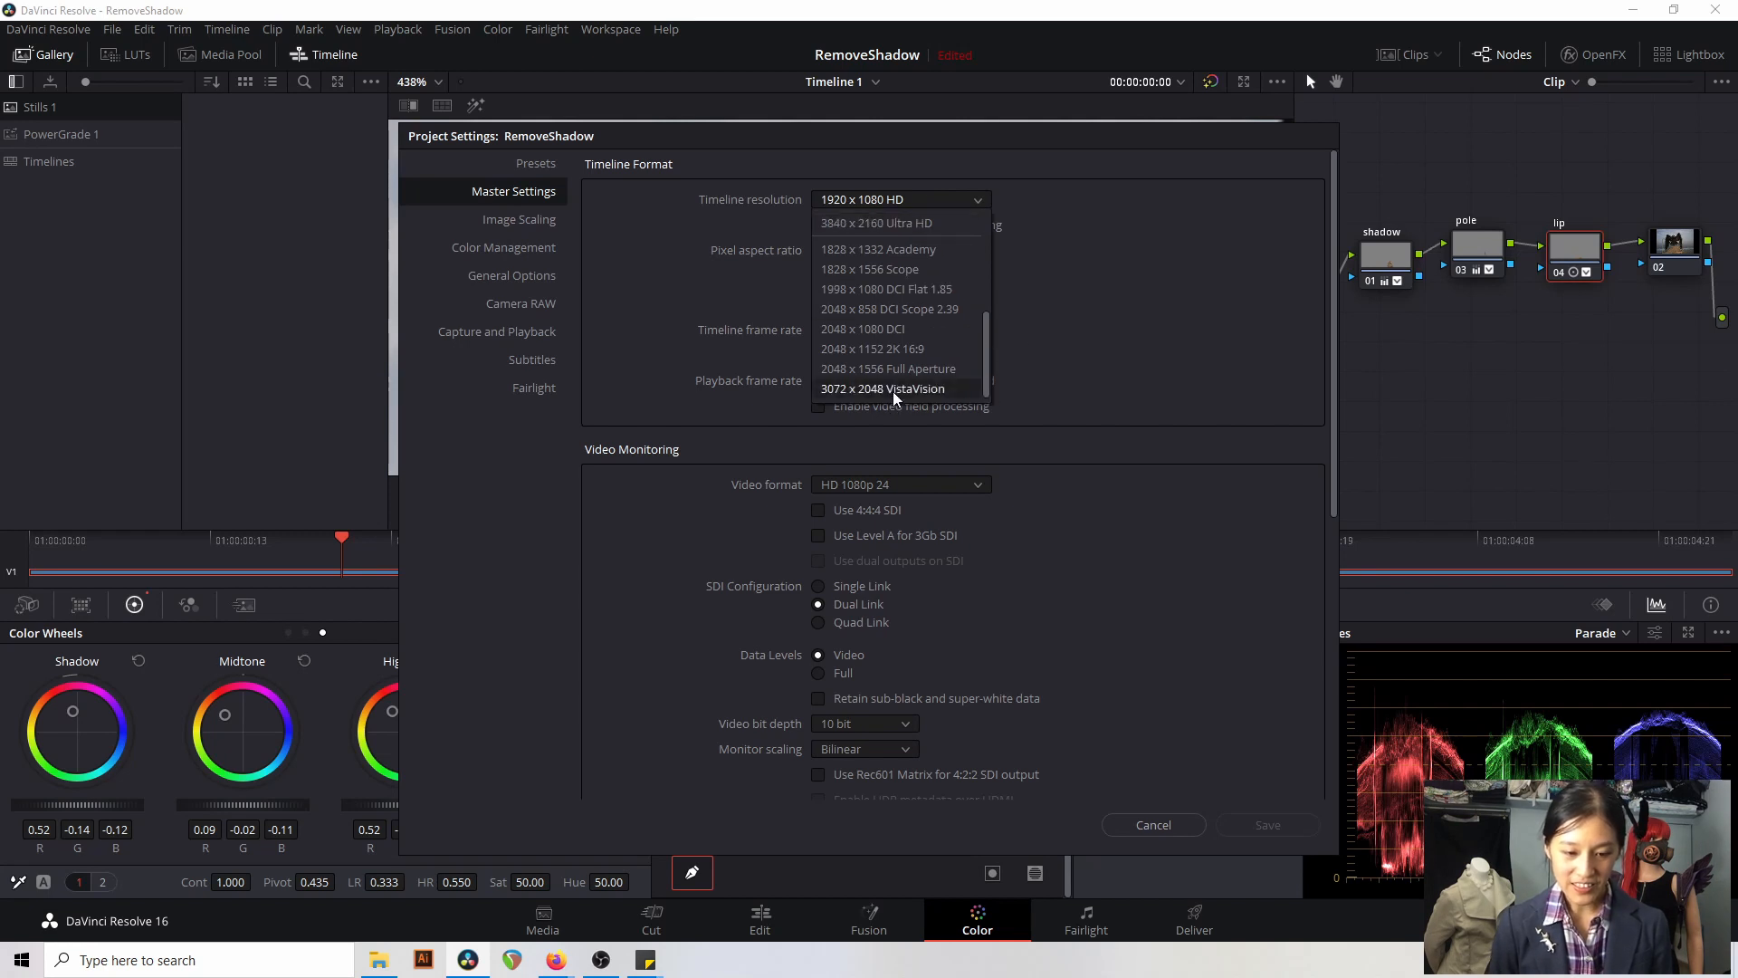
pyautogui.click(945, 226)
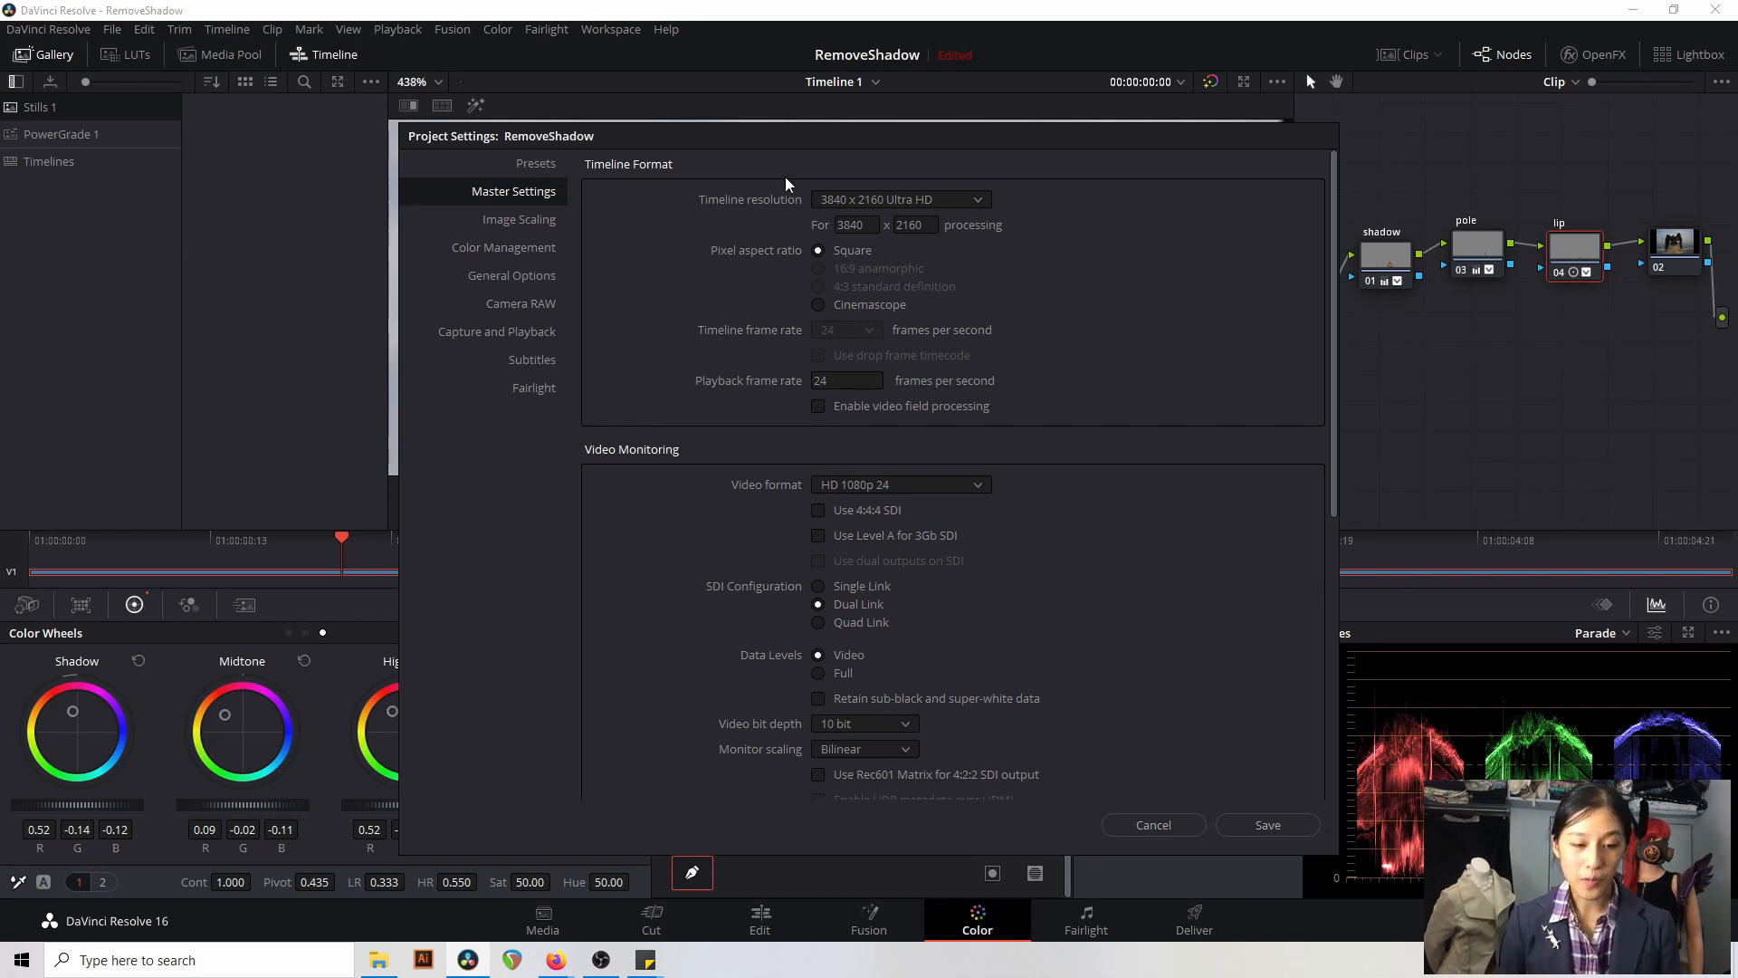
# - Try to override the Ultra HD timeline's processing width with 600
pyautogui.moveTo(871, 225); pyautogui.dragTo(752, 221)
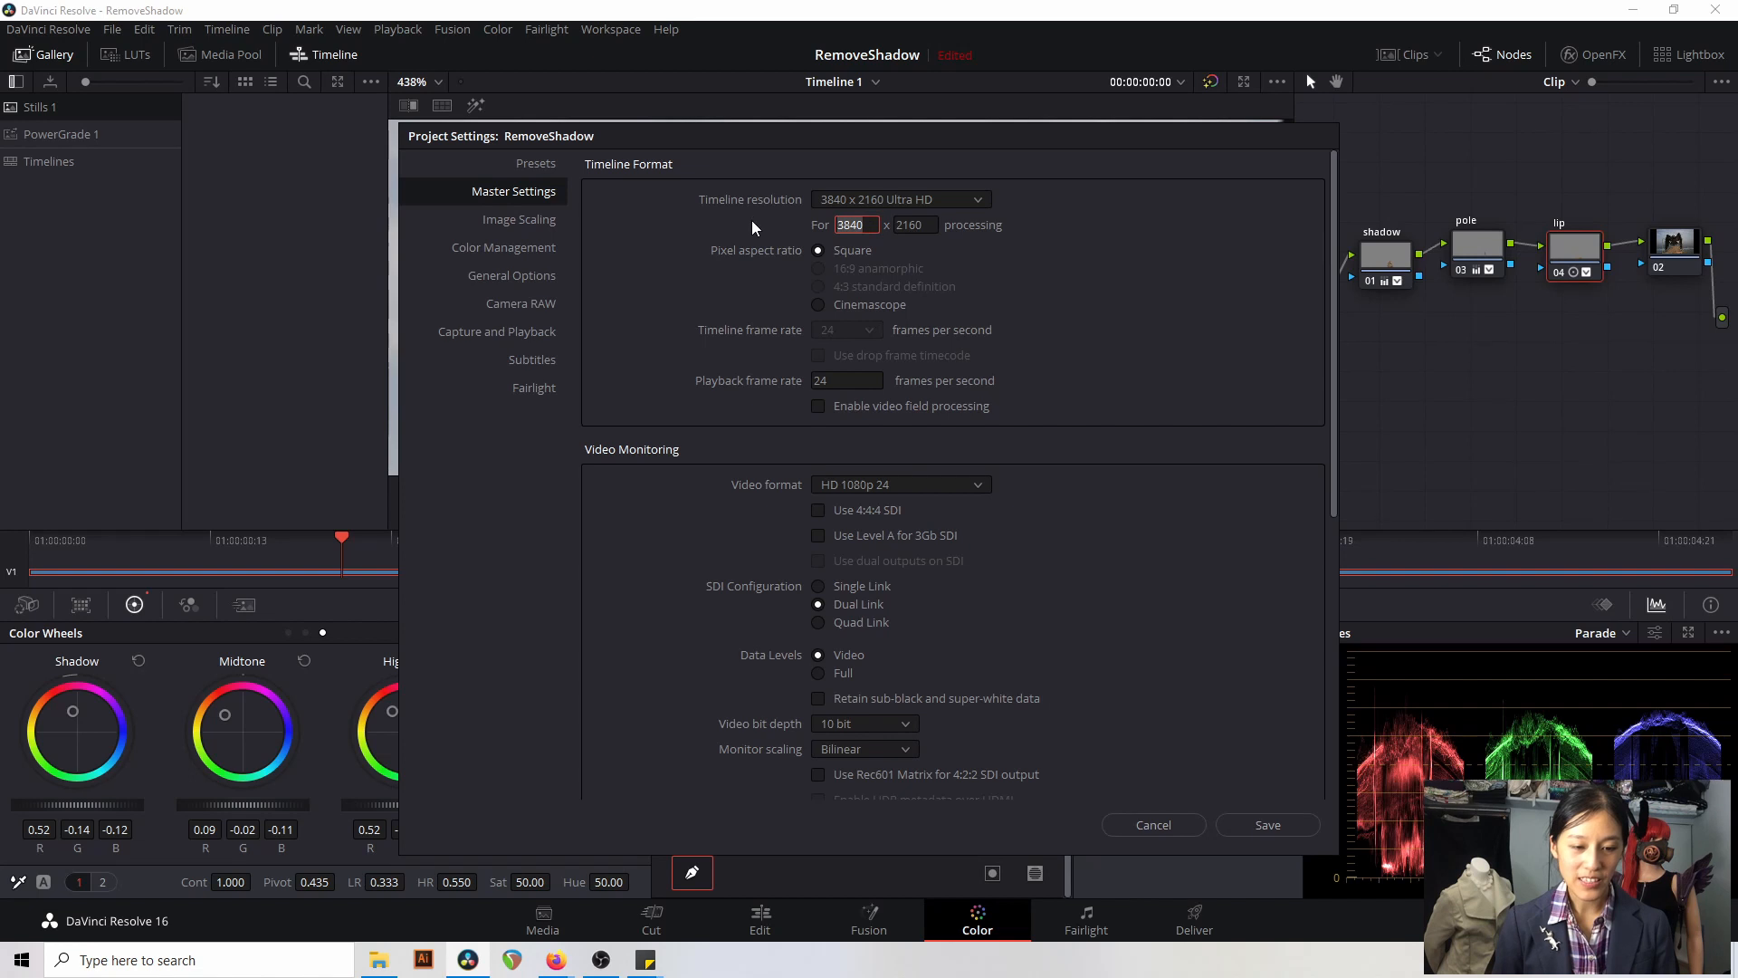
pyautogui.write('600')
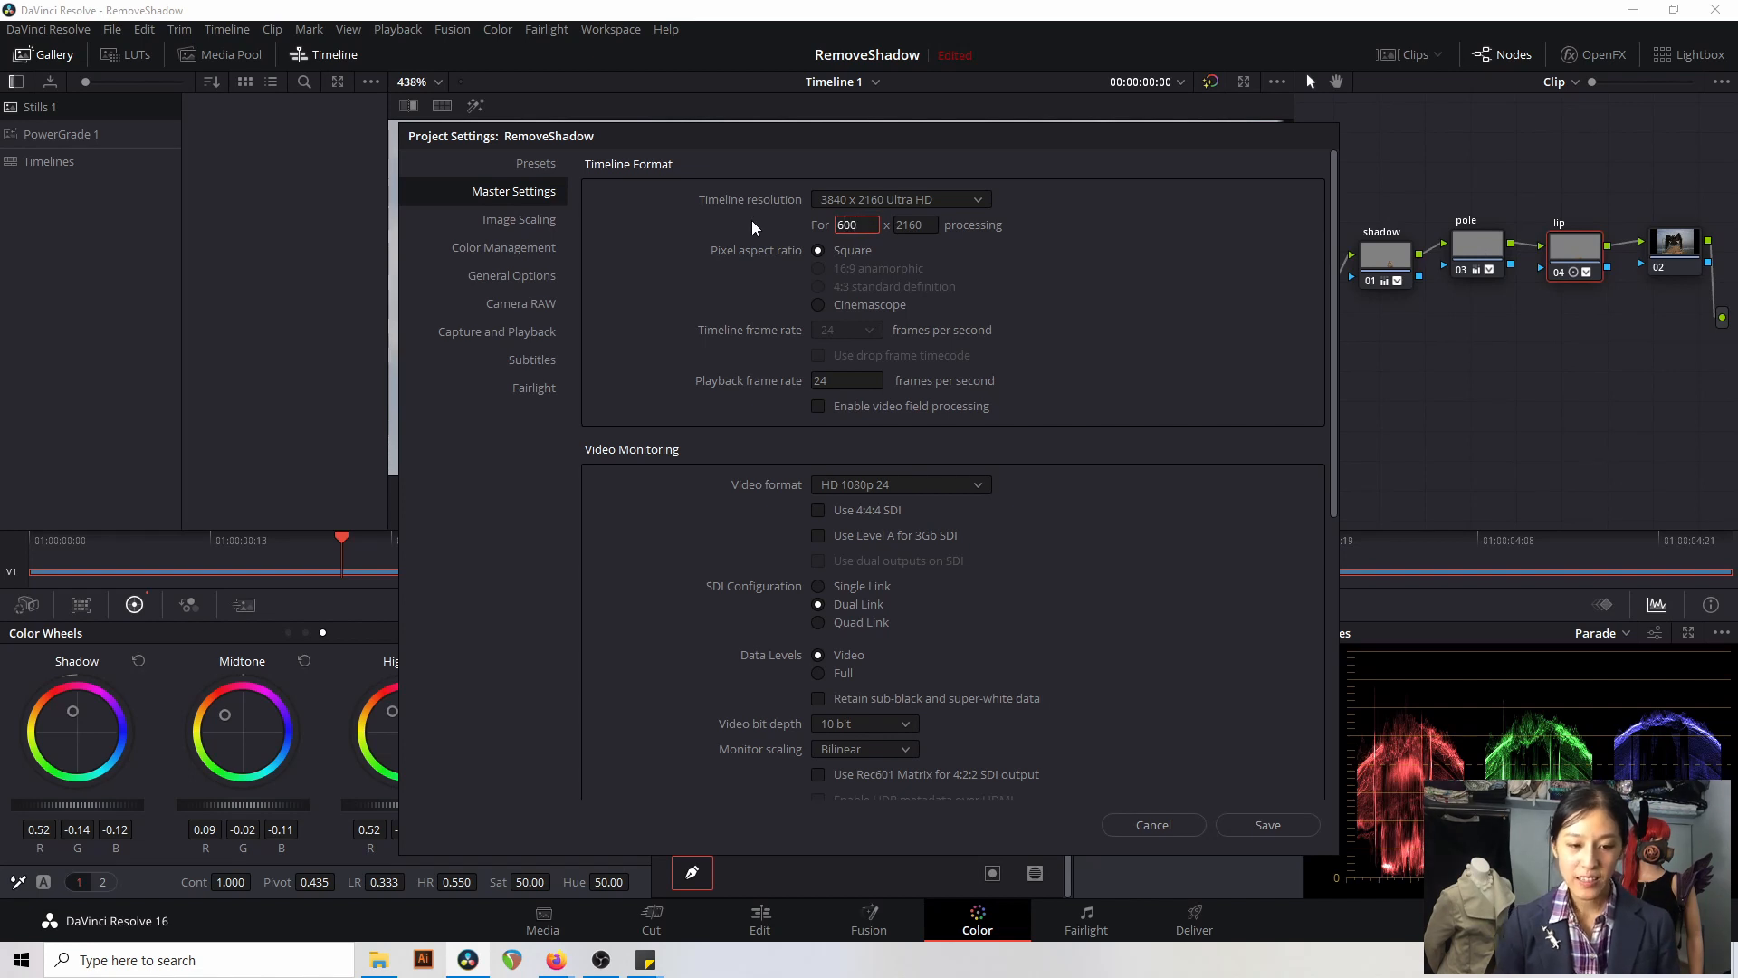
pyautogui.click(978, 201)
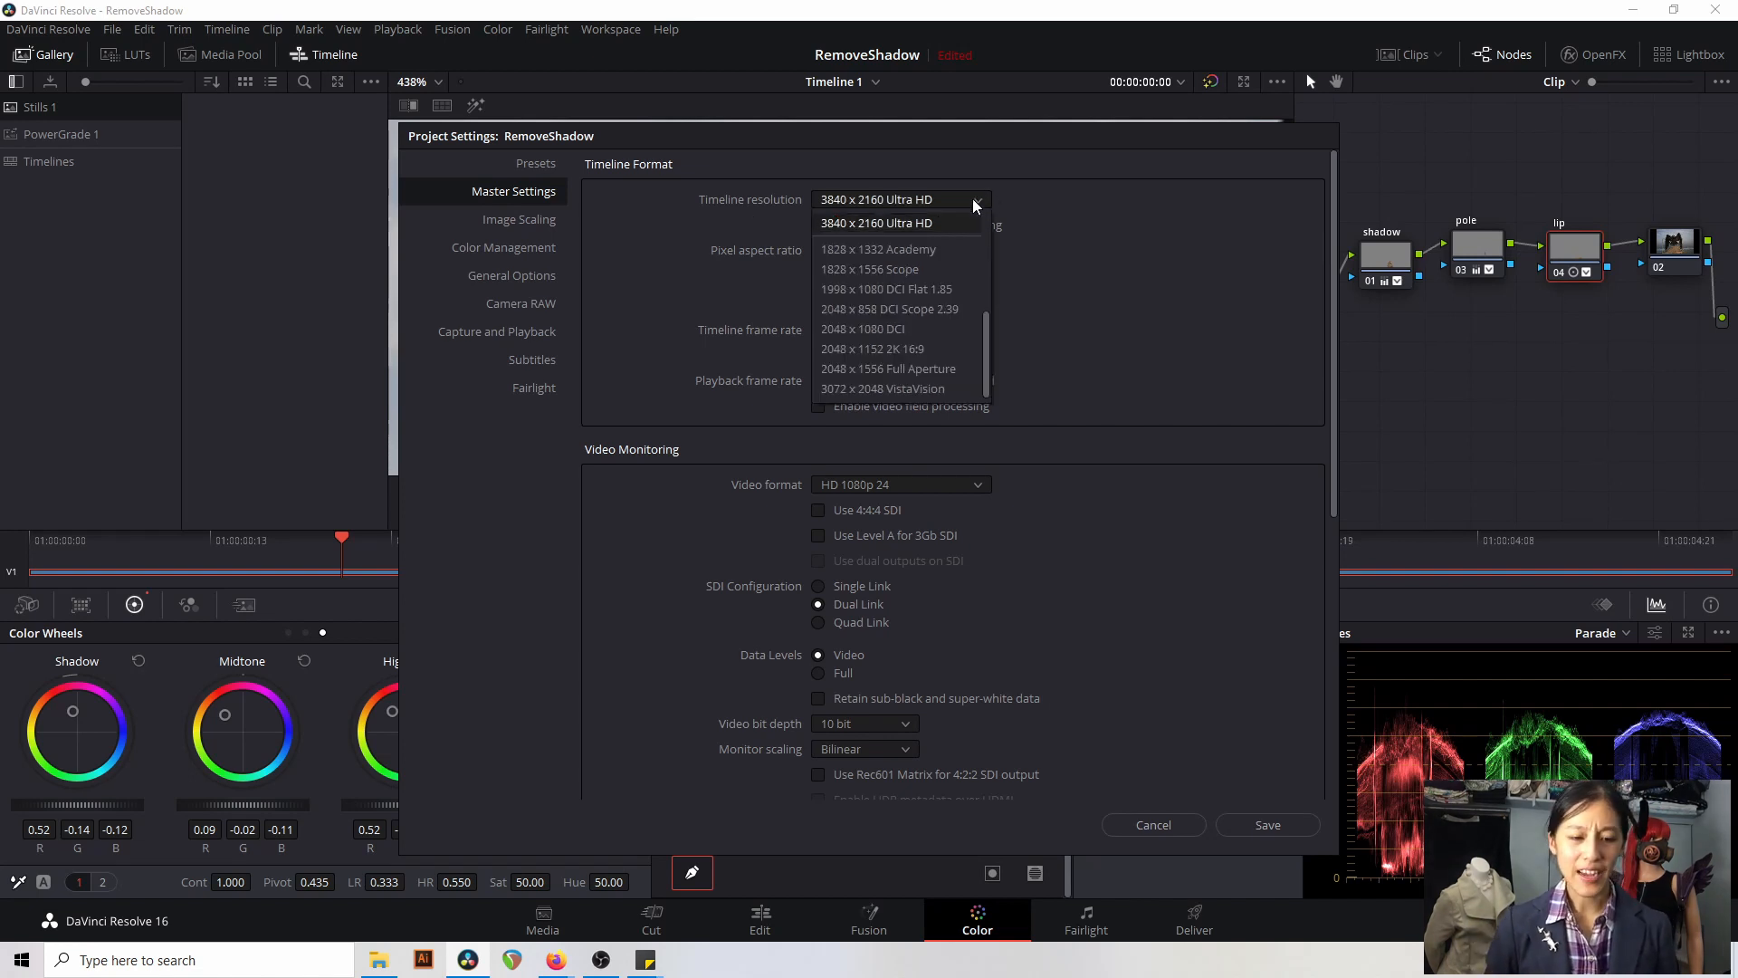
pyautogui.click(984, 249)
pyautogui.click(992, 255)
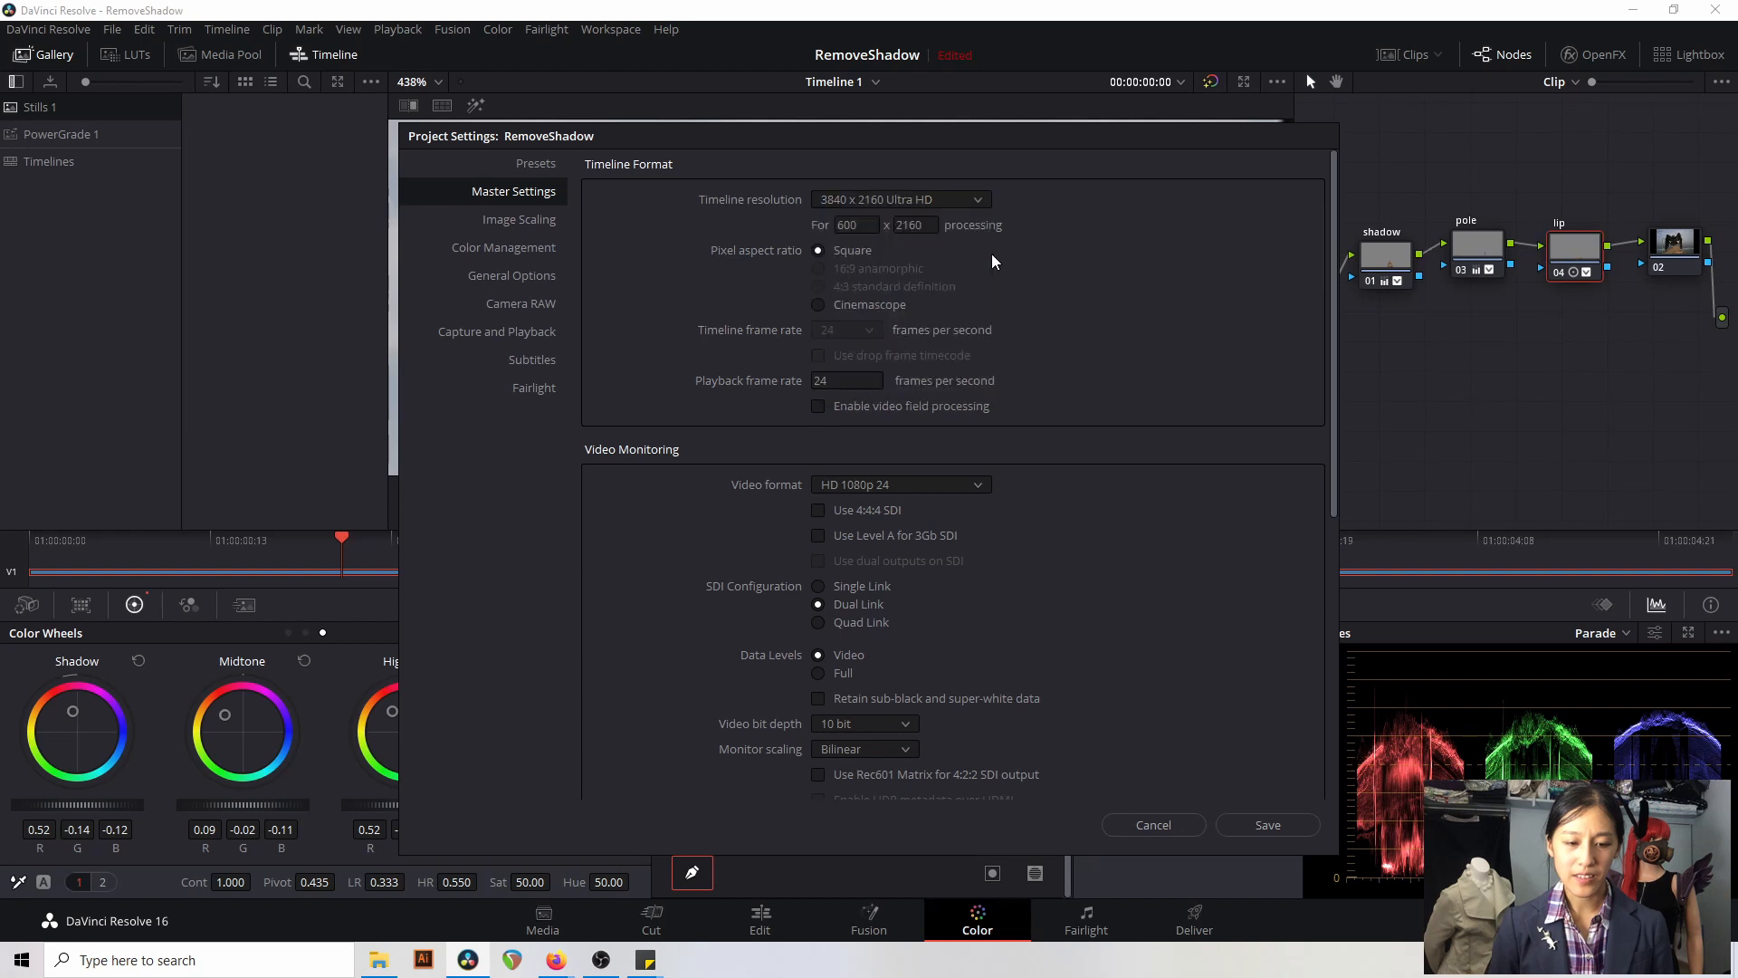
# - Switch the timeline resolution to Custom and set its processing width to 600
pyautogui.click(980, 193)
pyautogui.scroll(3, 986, 225)
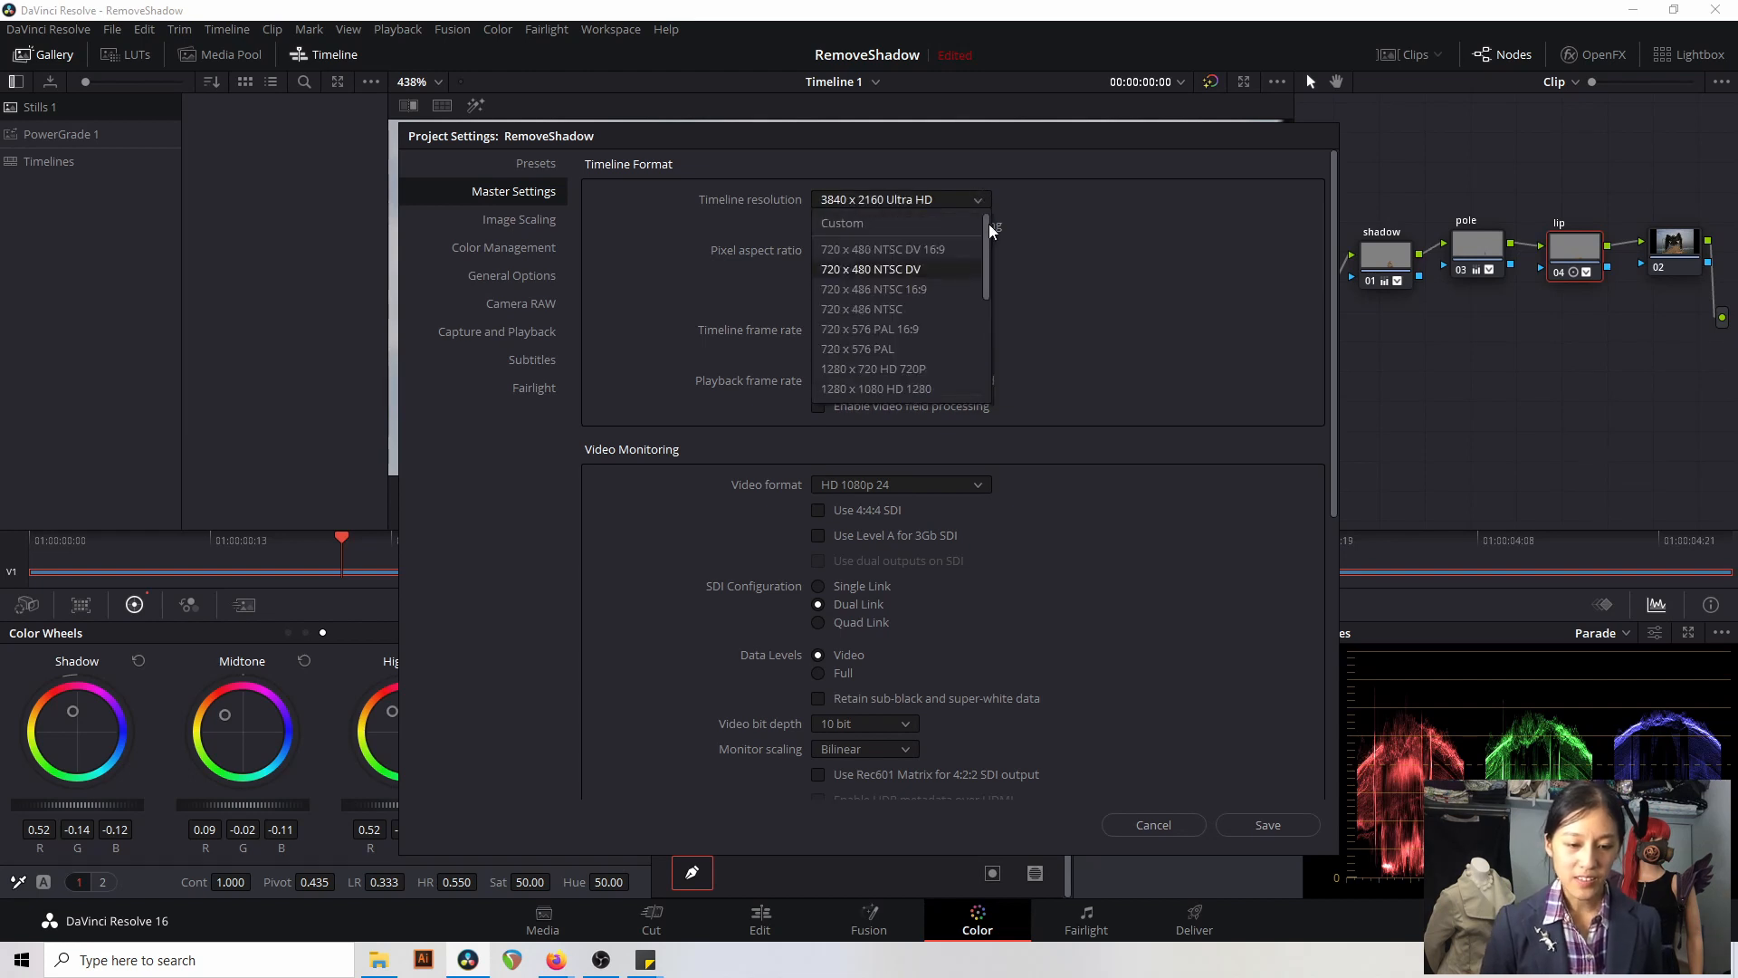
pyautogui.click(881, 214)
pyautogui.click(856, 224)
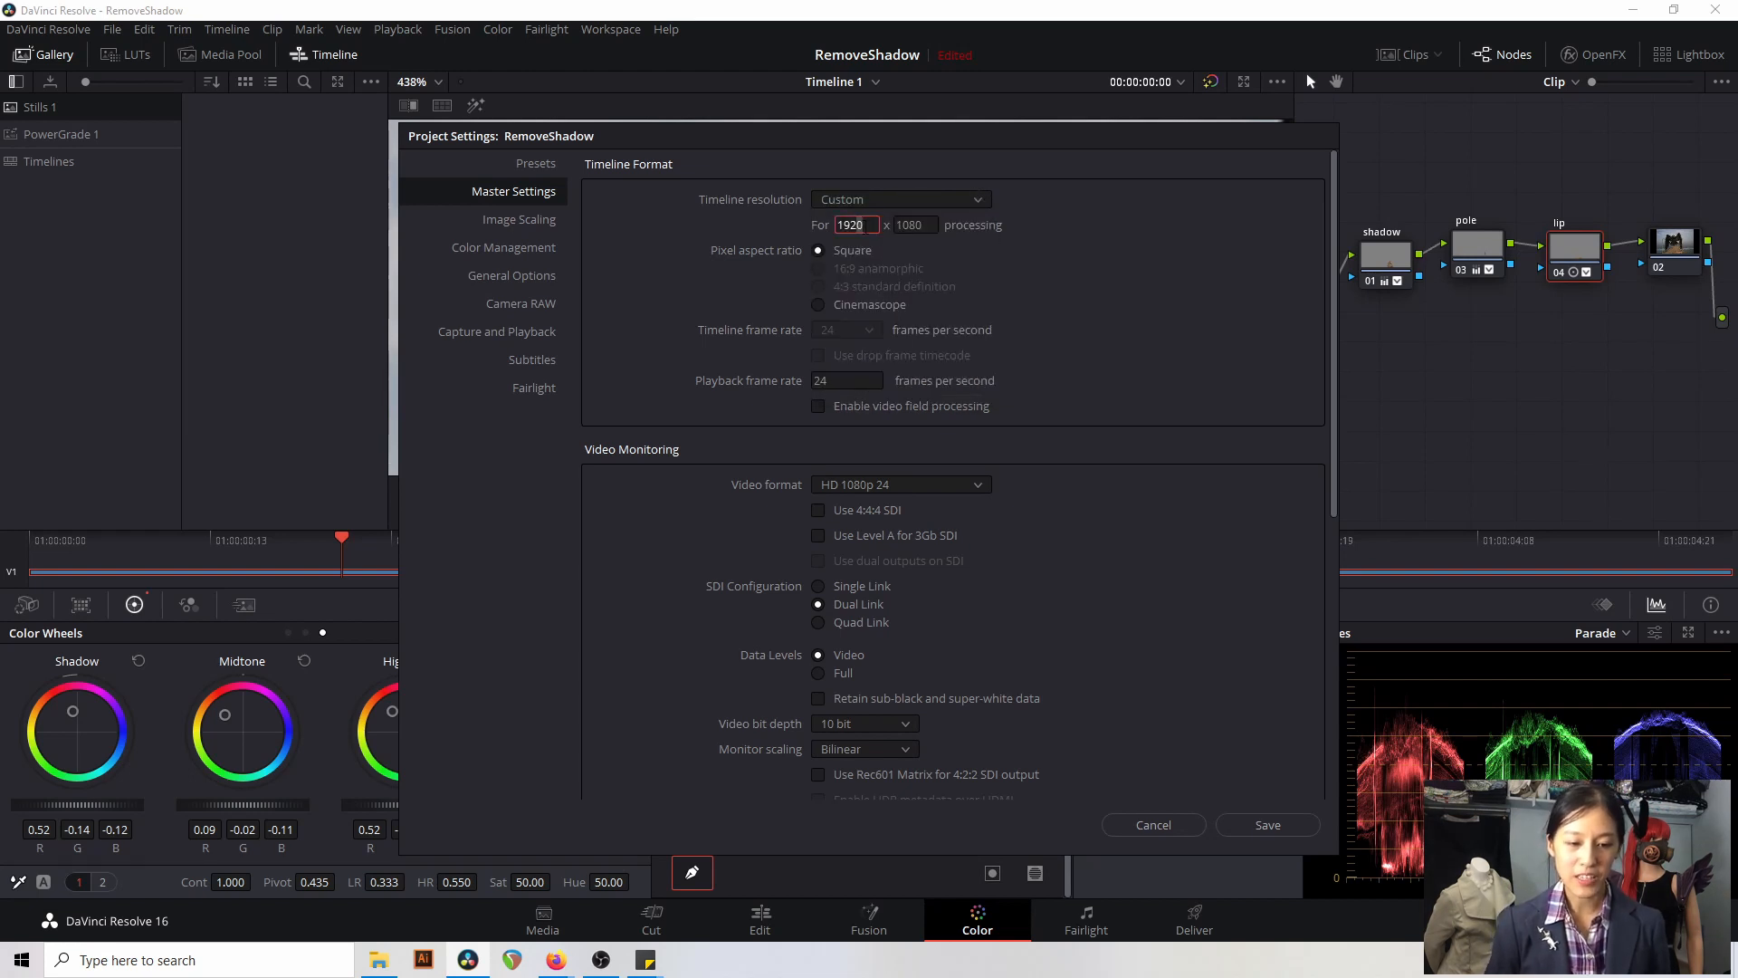
pyautogui.doubleClick(856, 225)
pyautogui.write('600')
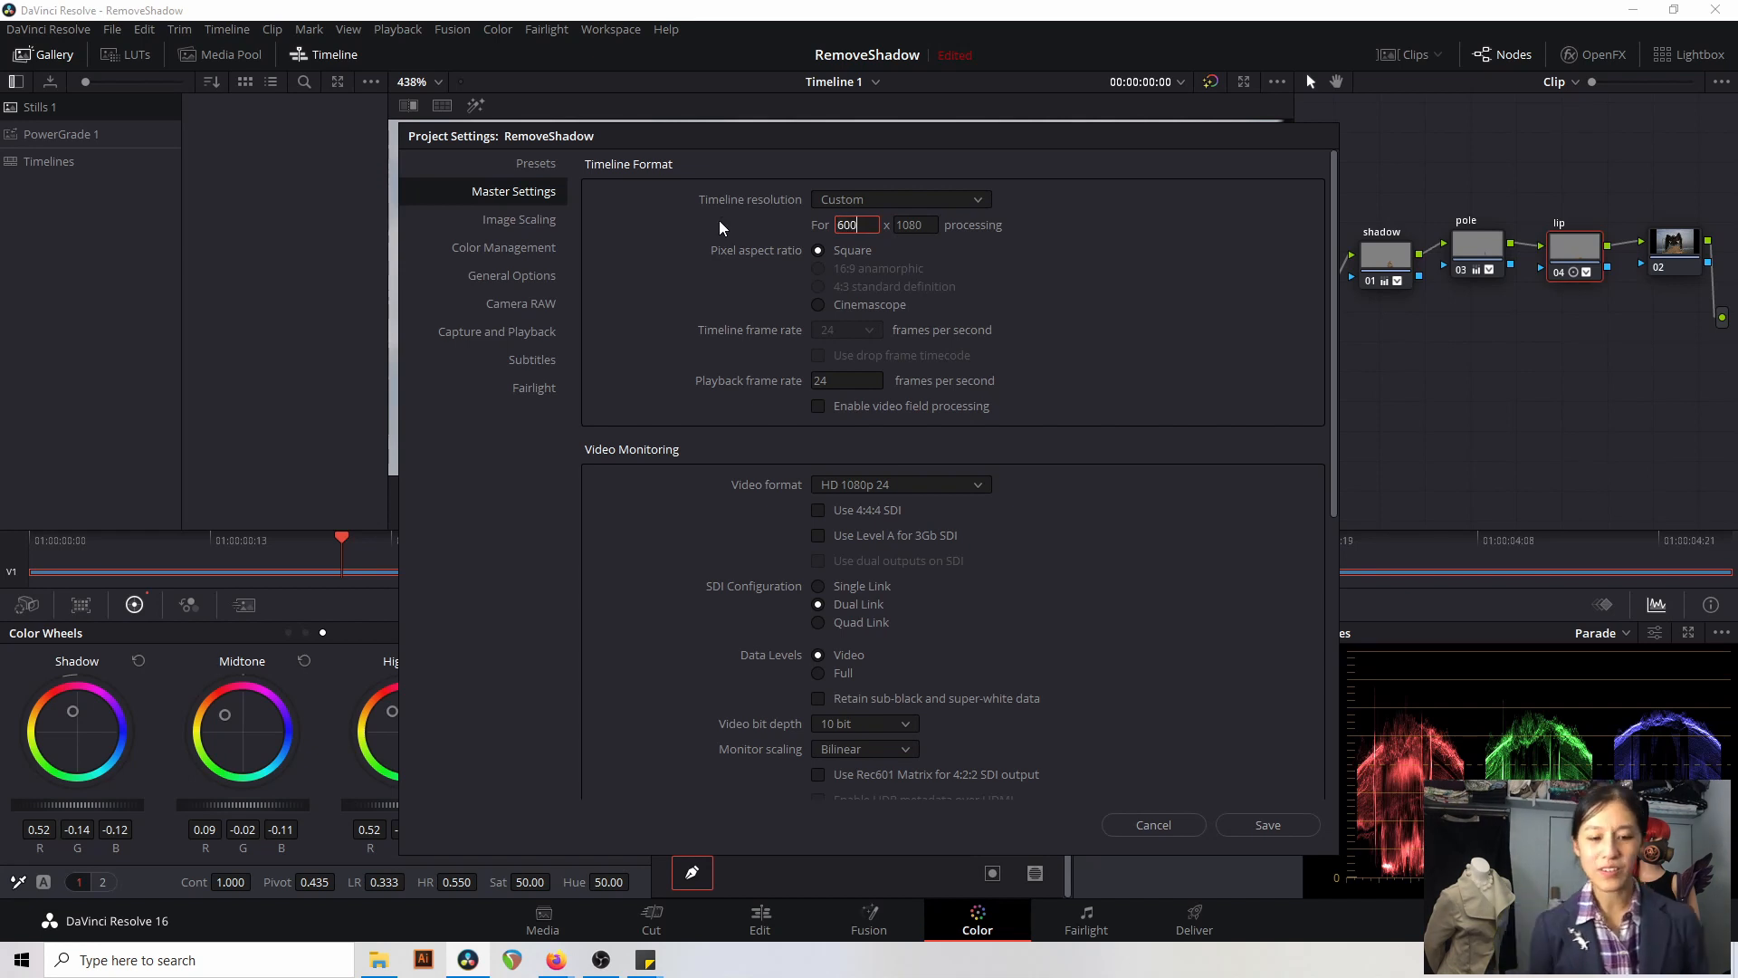
# - Set the timeline resolution back to 3840 x 2160 Ultra HD and save the project settings
pyautogui.click(898, 204)
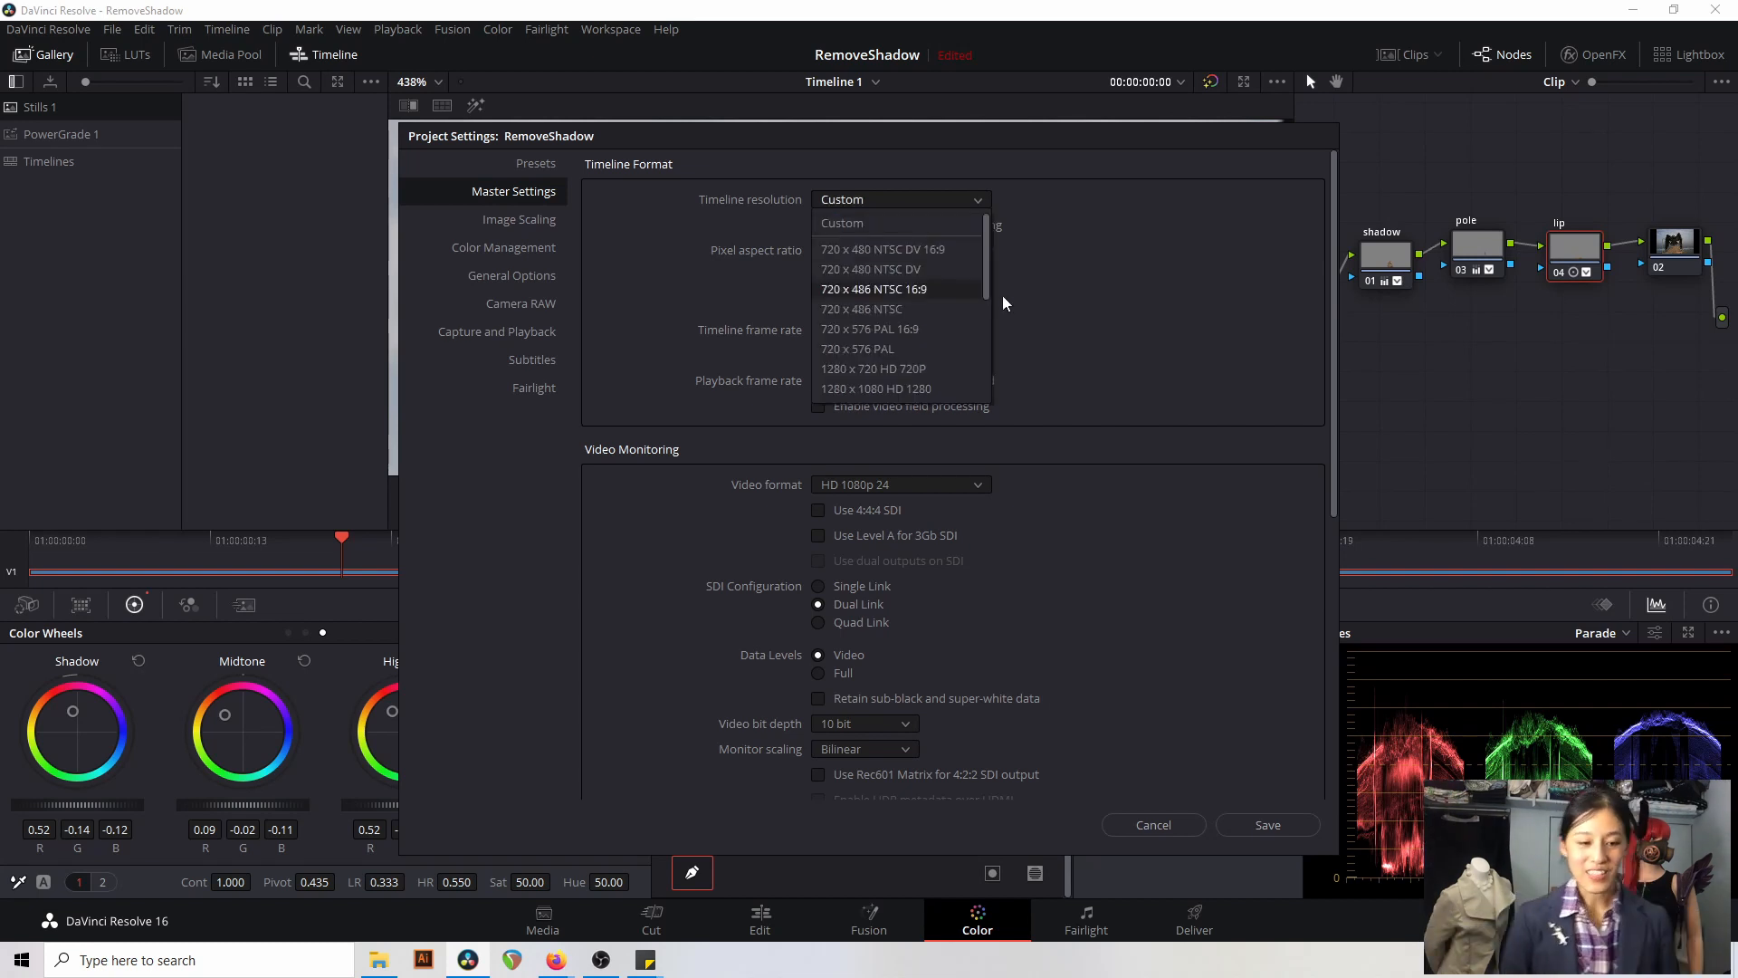
pyautogui.moveTo(990, 264); pyautogui.dragTo(985, 353)
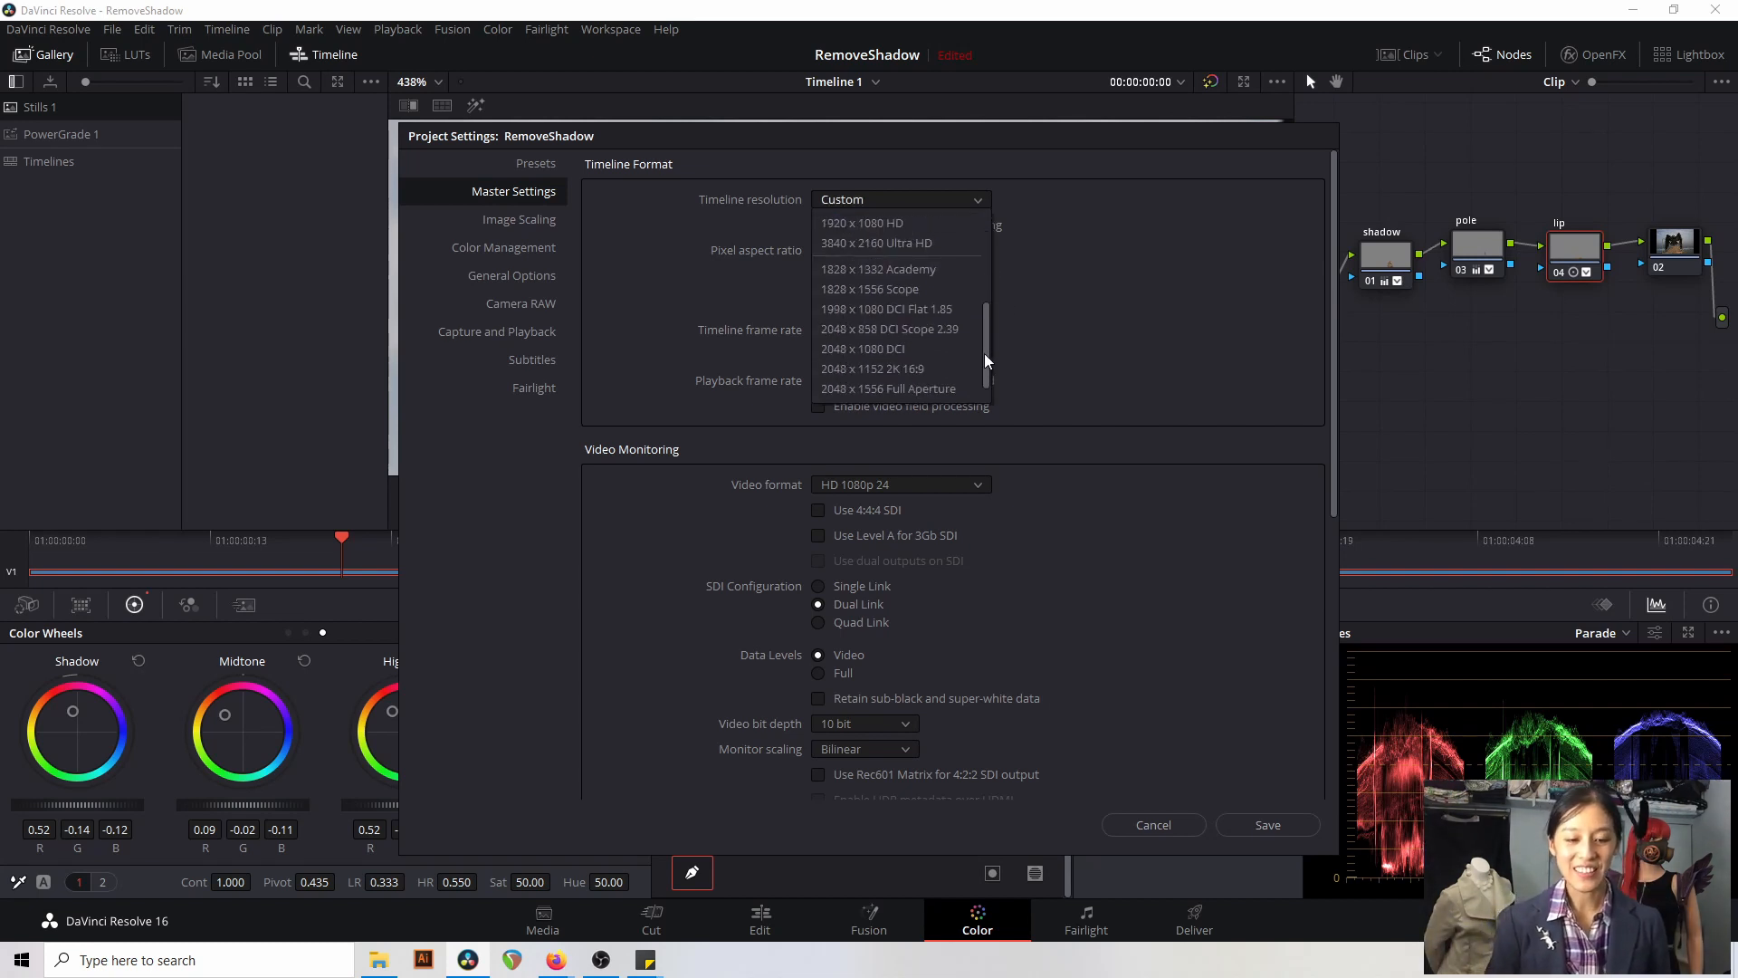
pyautogui.click(931, 242)
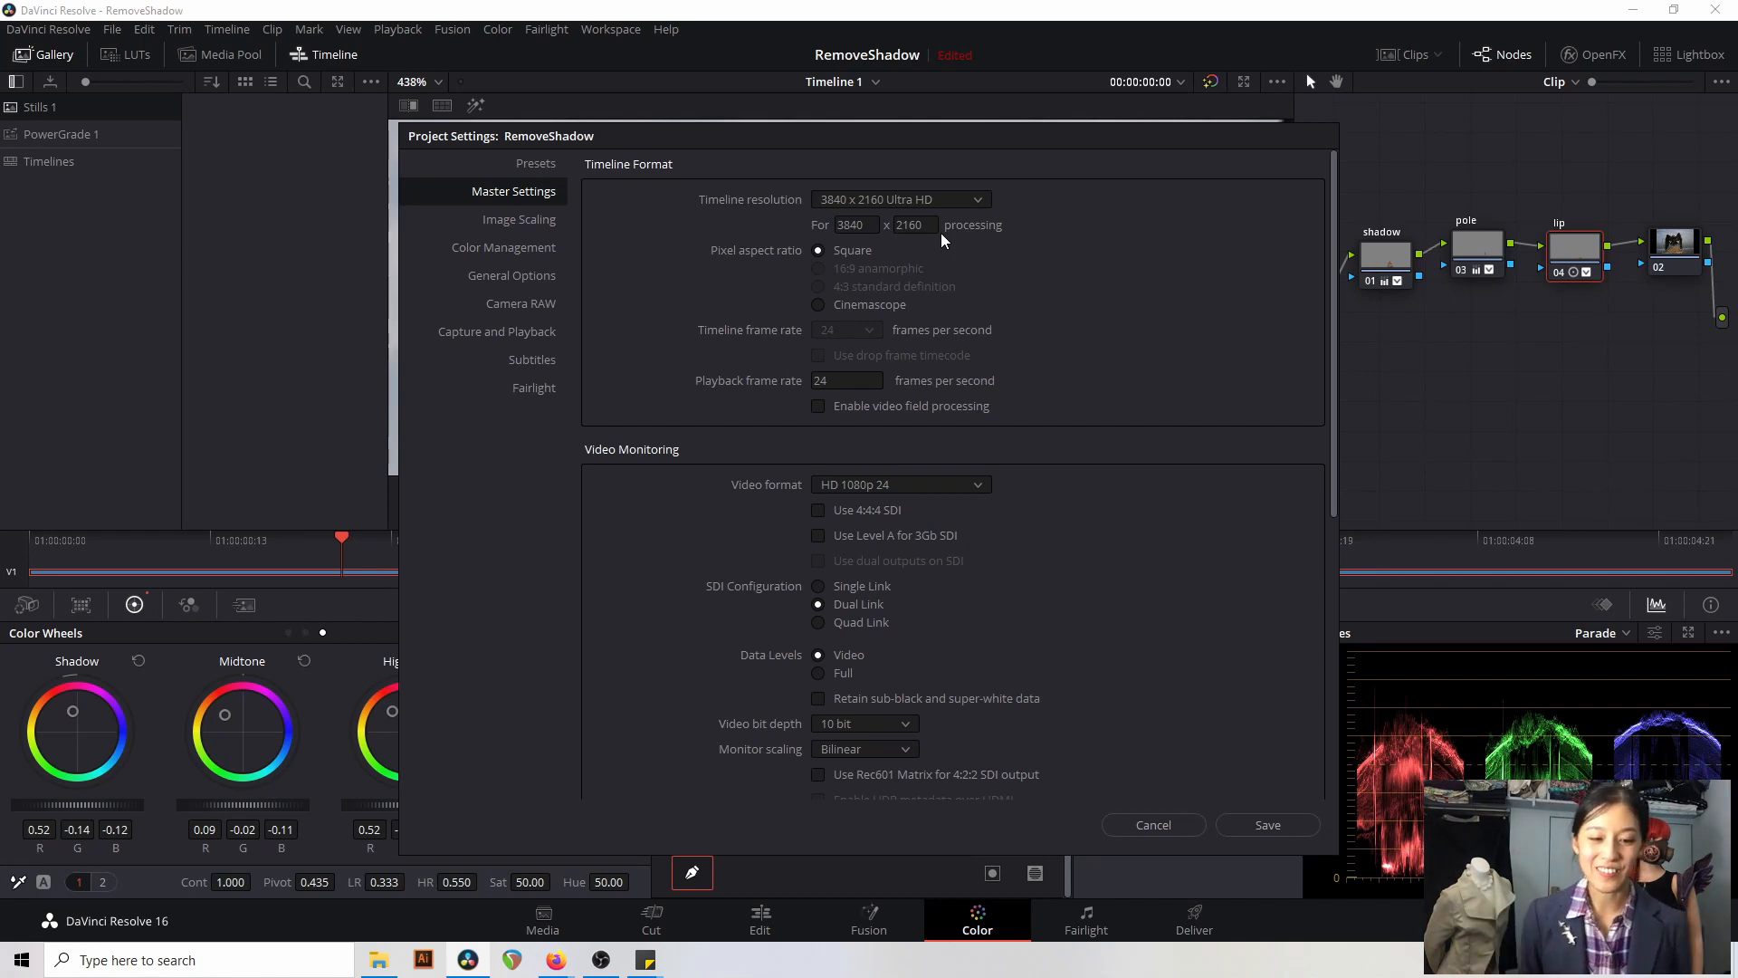
pyautogui.click(1244, 827)
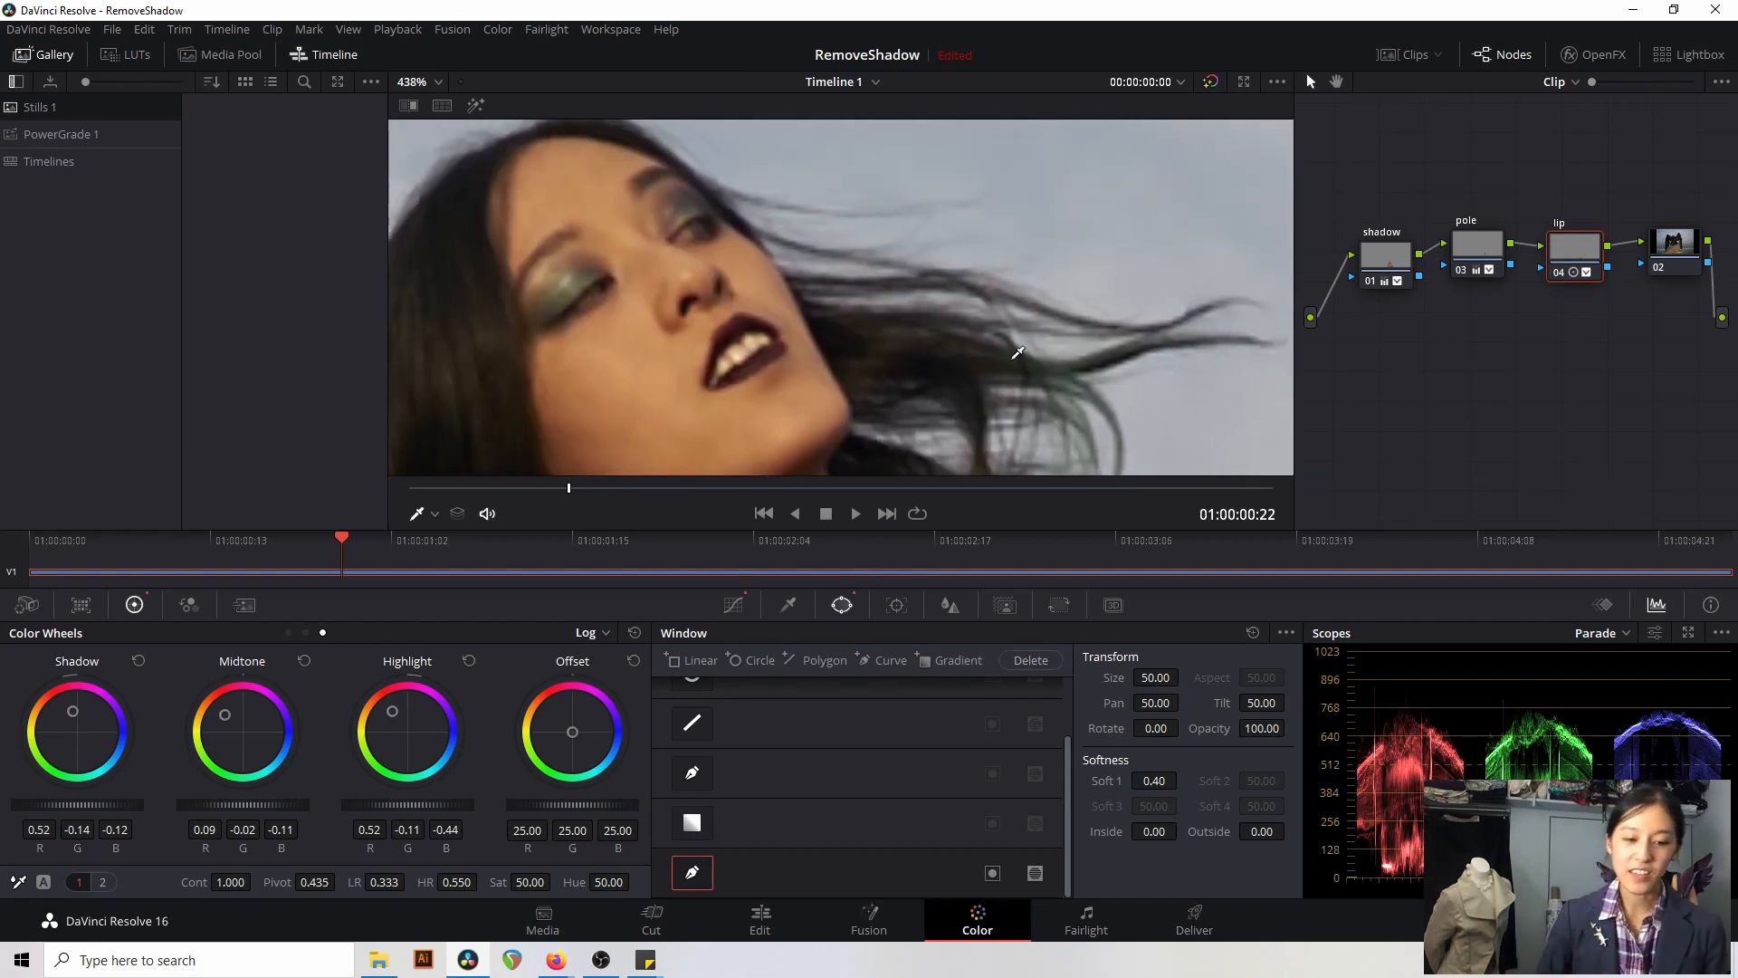
# - Grab a still of the graded frame into the Stills 1 gallery album
pyautogui.scroll(-3, 1018, 352)
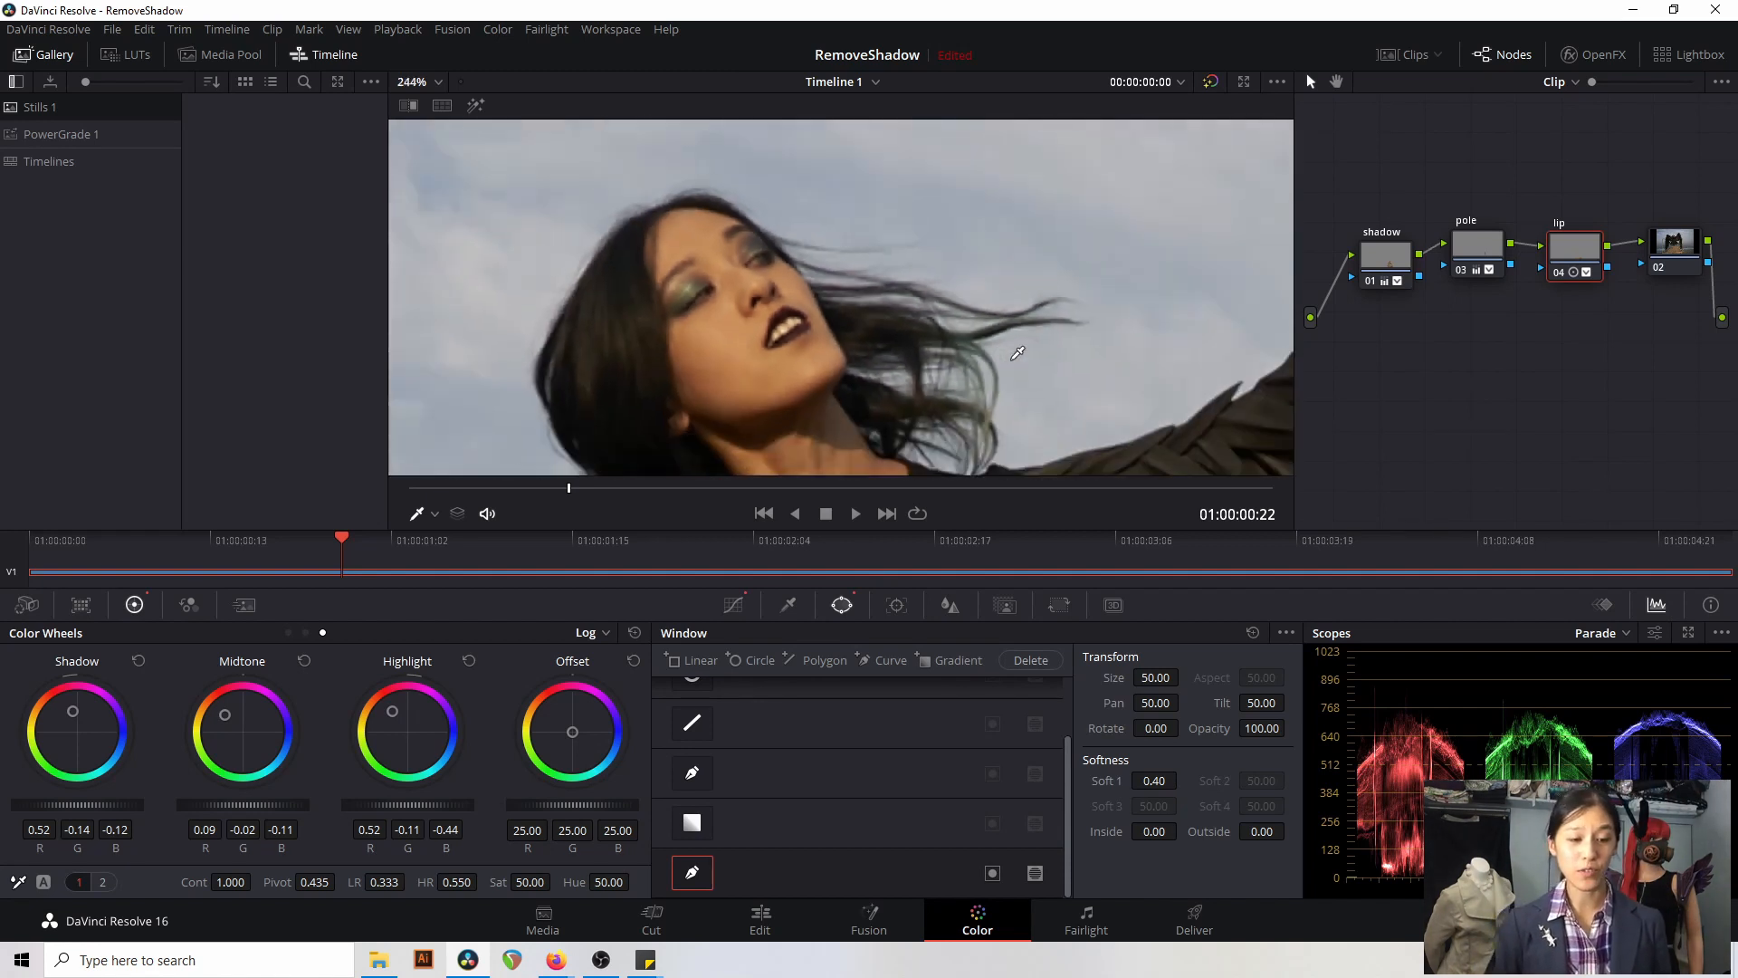
pyautogui.scroll(-8, 1018, 352)
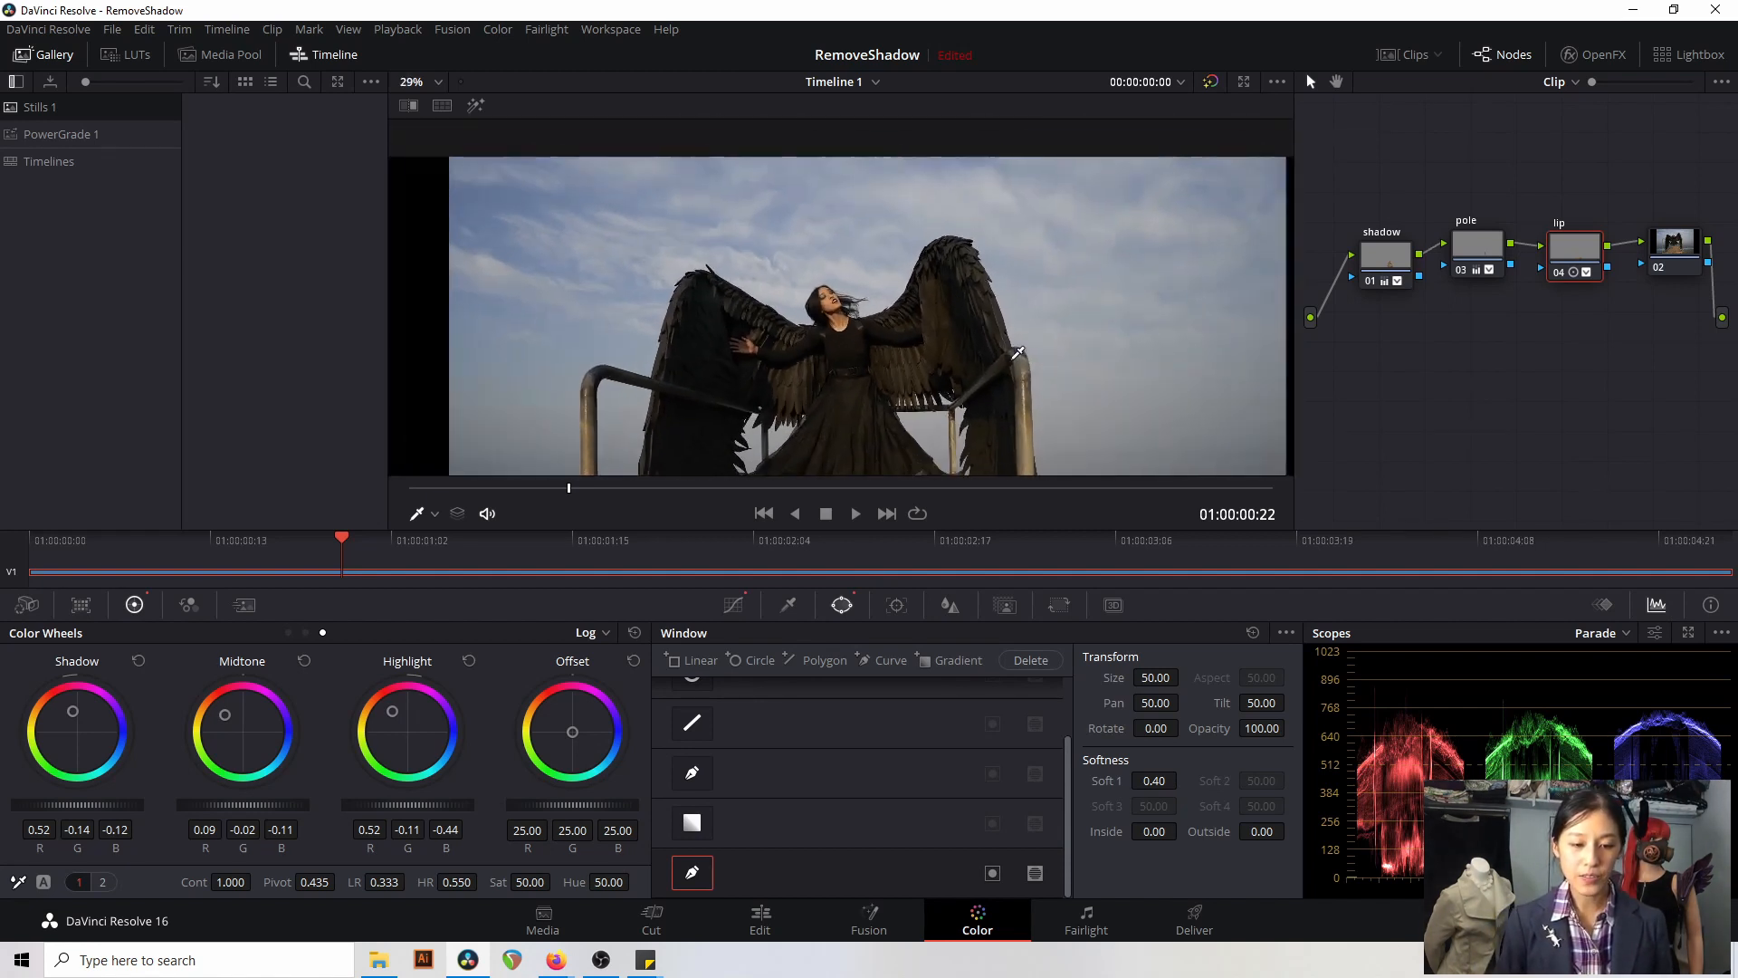
pyautogui.scroll(1, 867, 261)
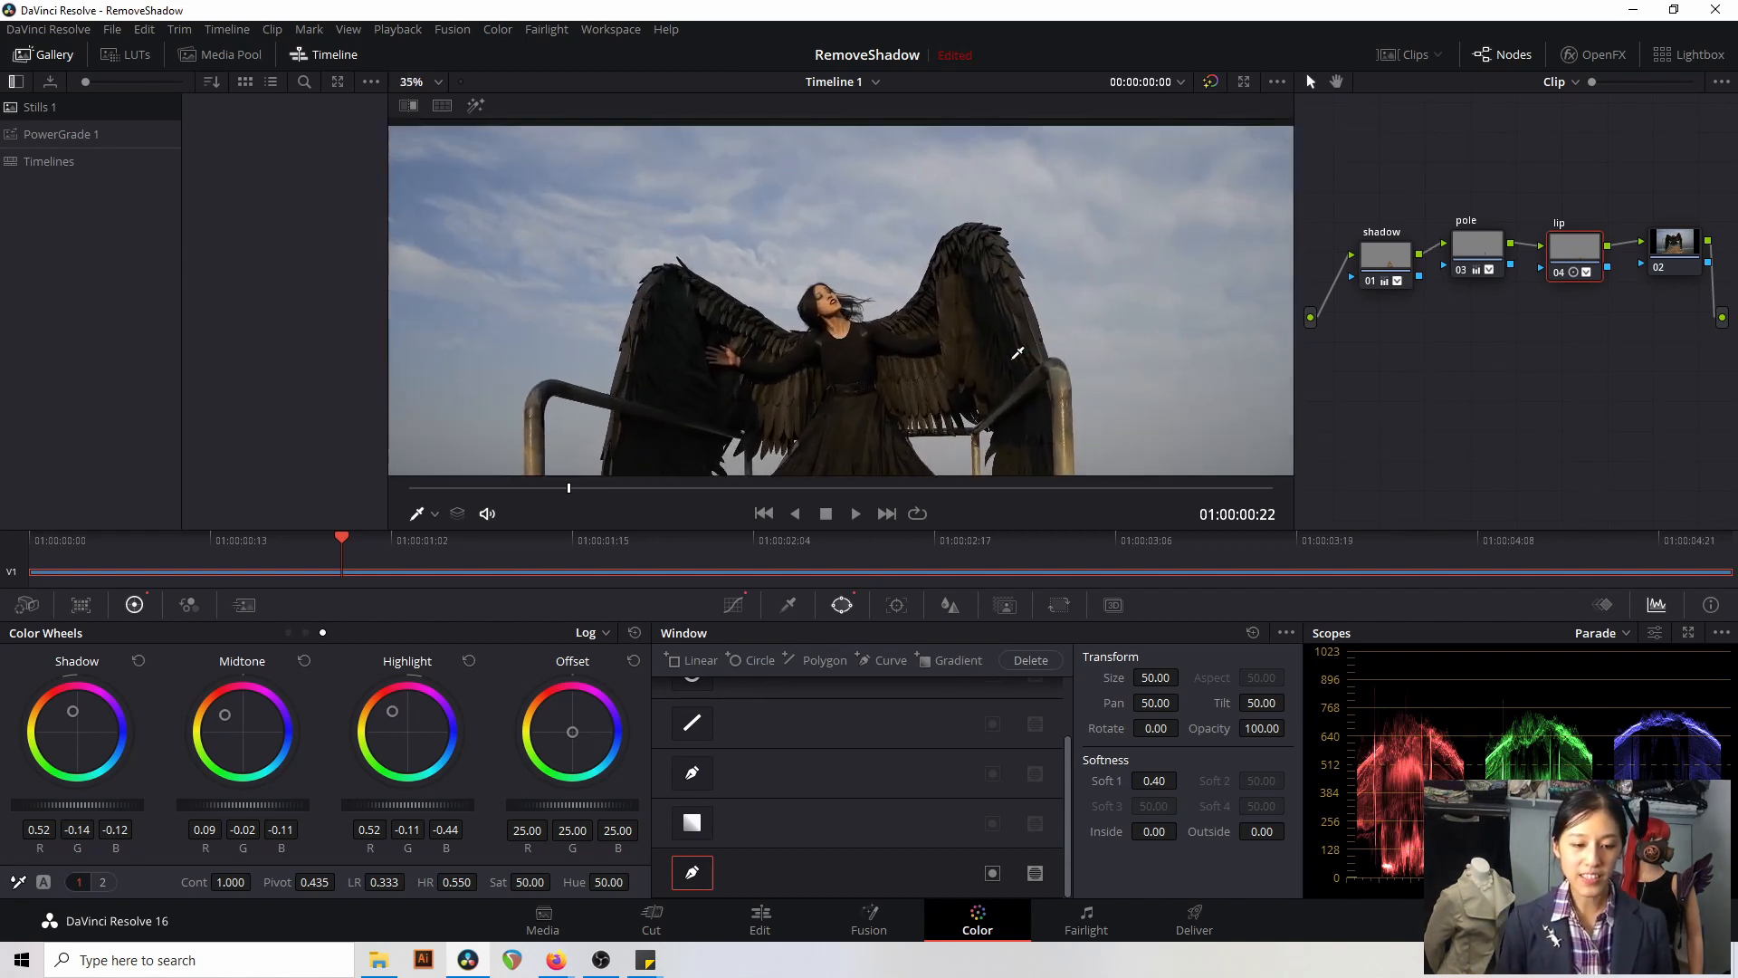
pyautogui.rightClick(862, 270)
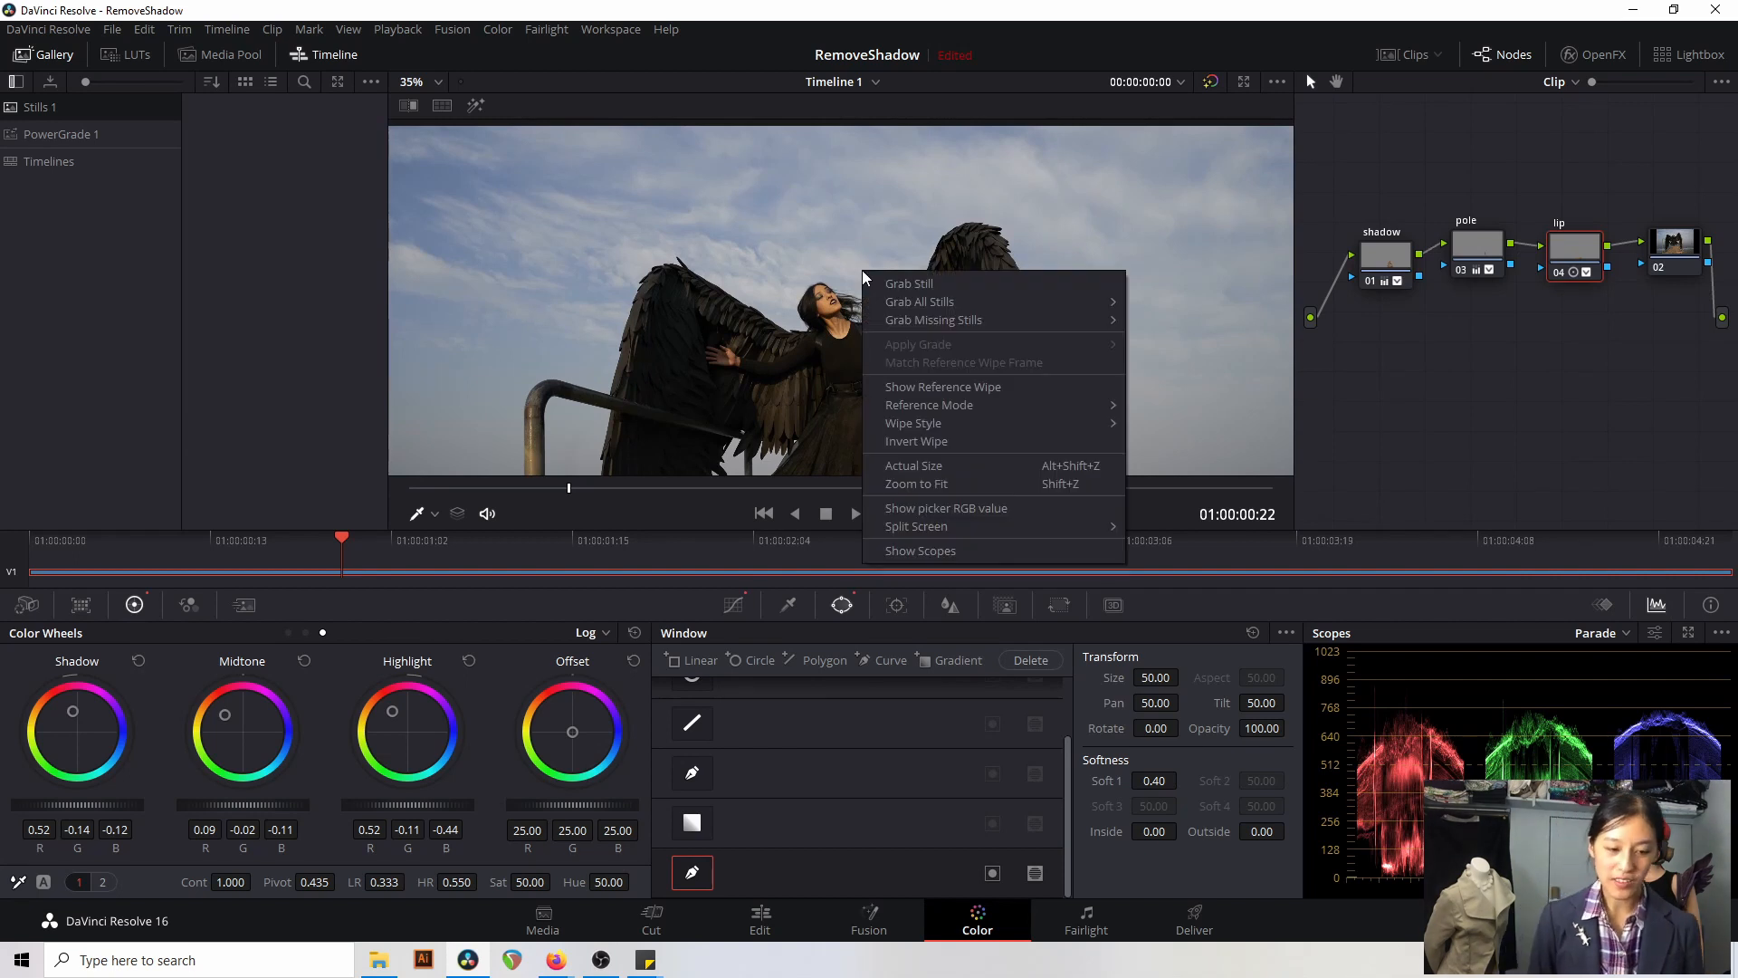
pyautogui.click(909, 285)
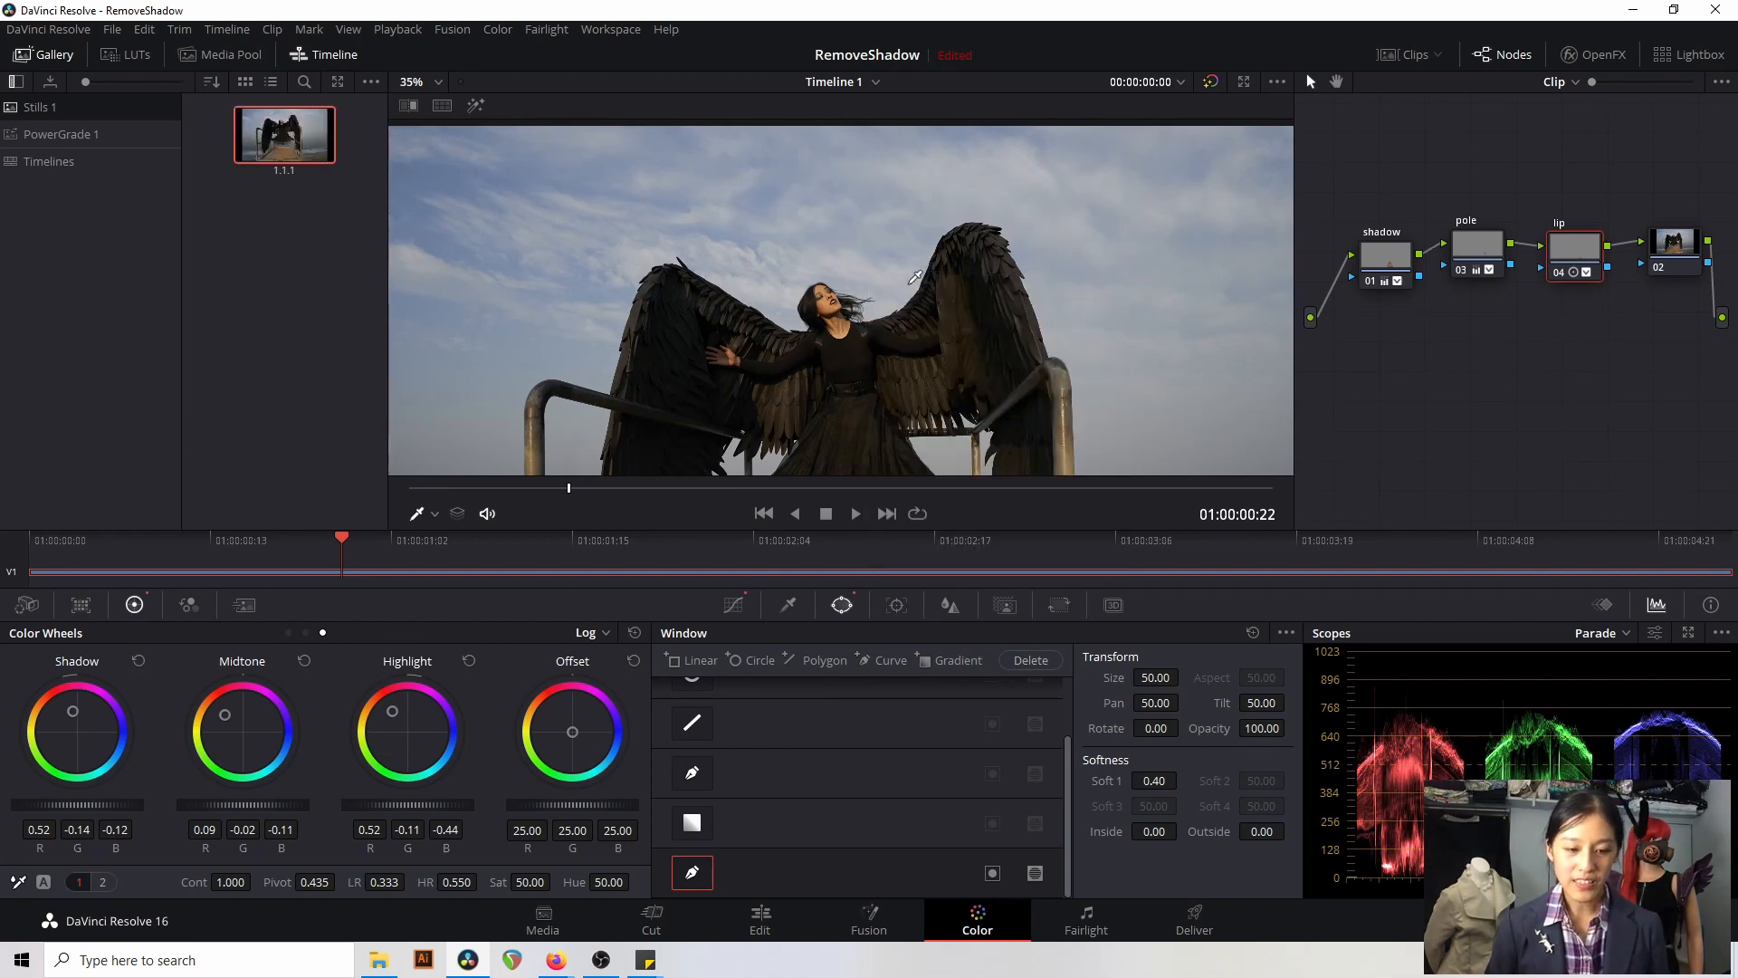
# - Export the grabbed still as a TIFF file named "edit_for YouTube" in the edited folder
pyautogui.rightClick(314, 138)
pyautogui.click(377, 333)
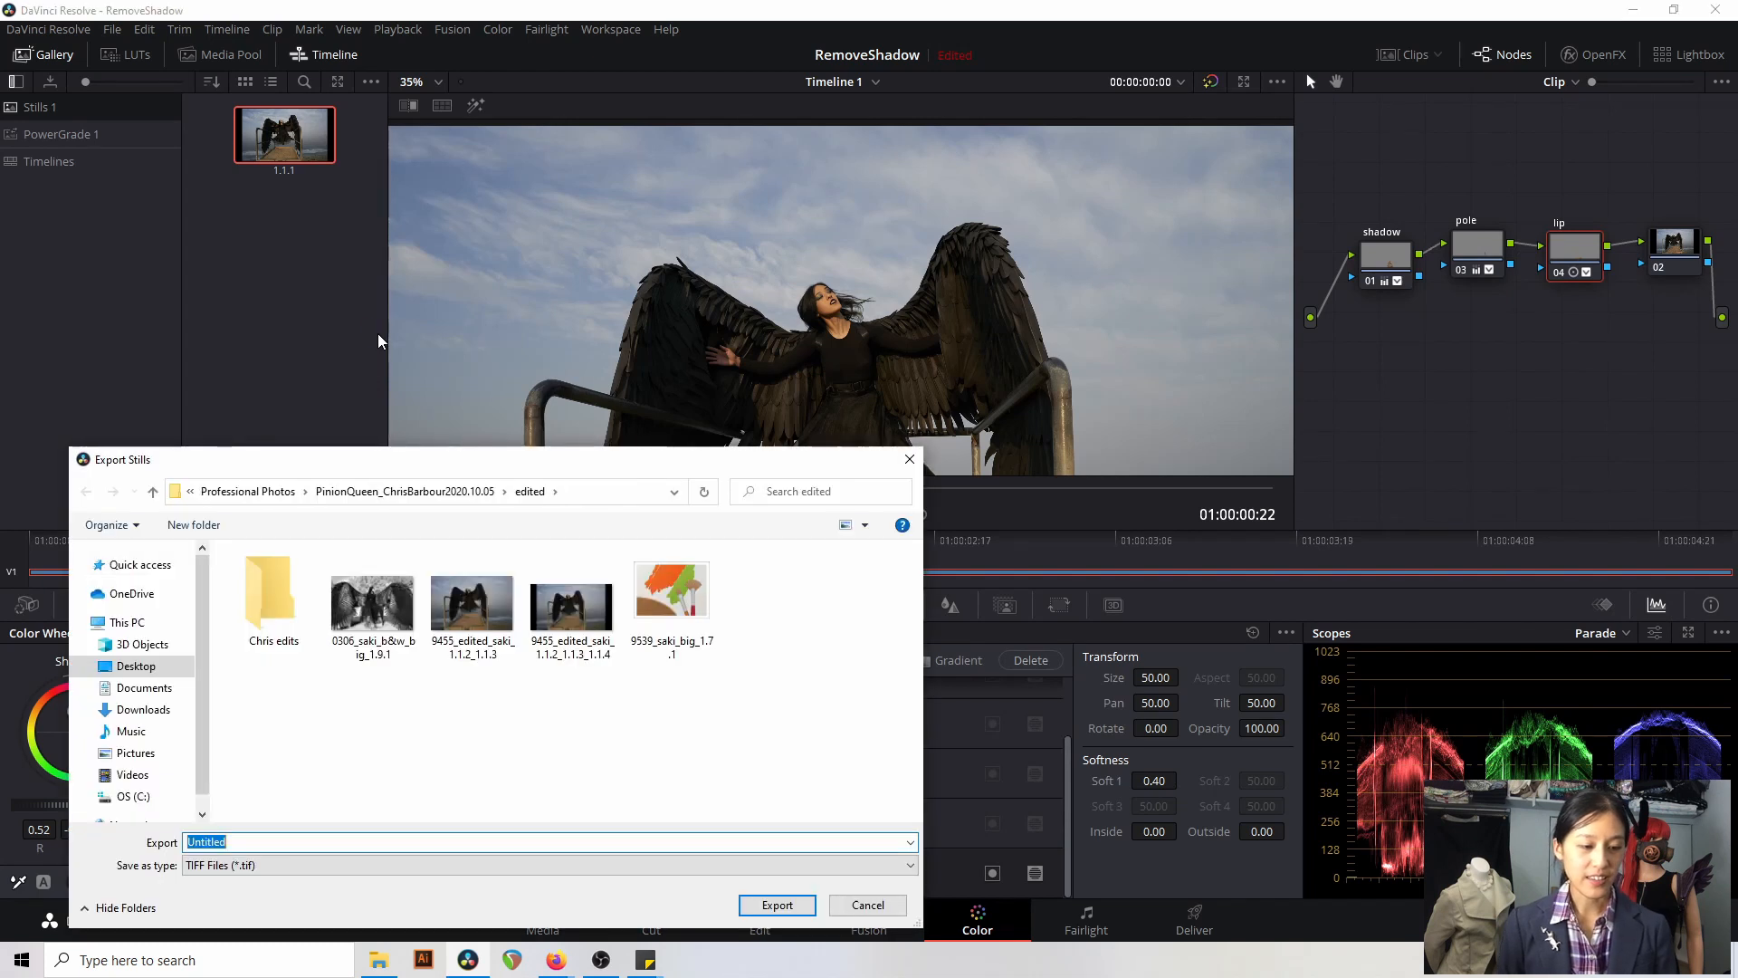
pyautogui.click(512, 866)
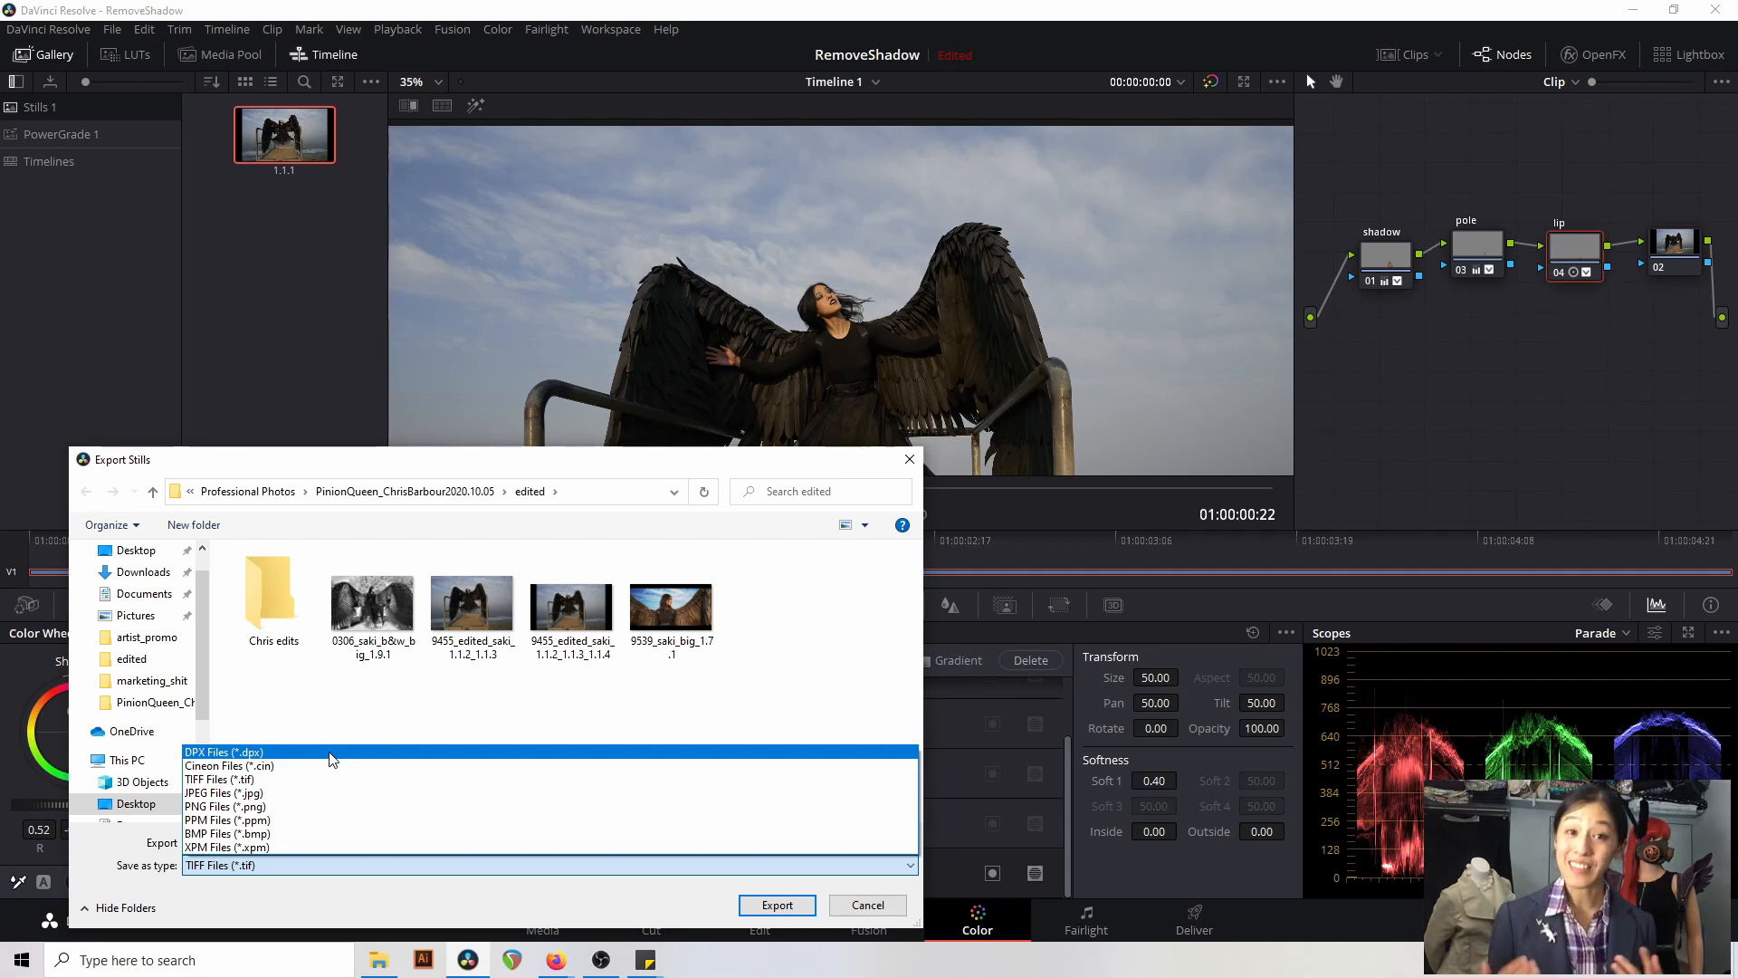
pyautogui.click(319, 784)
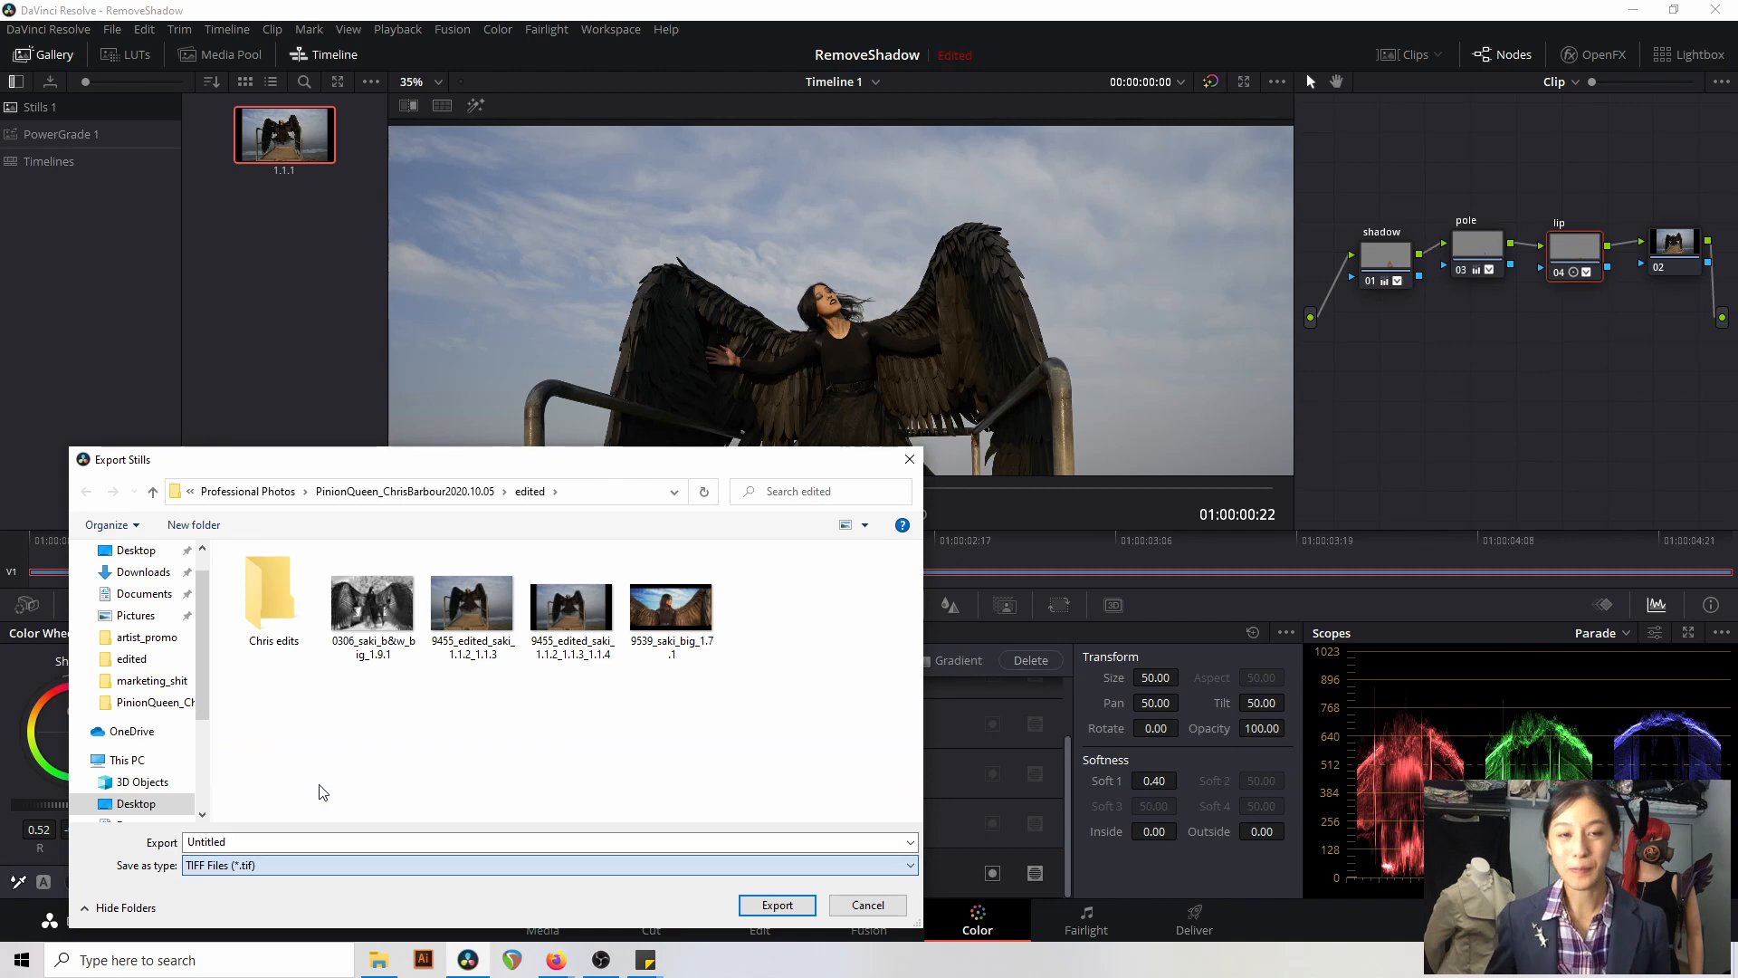
pyautogui.doubleClick(288, 842)
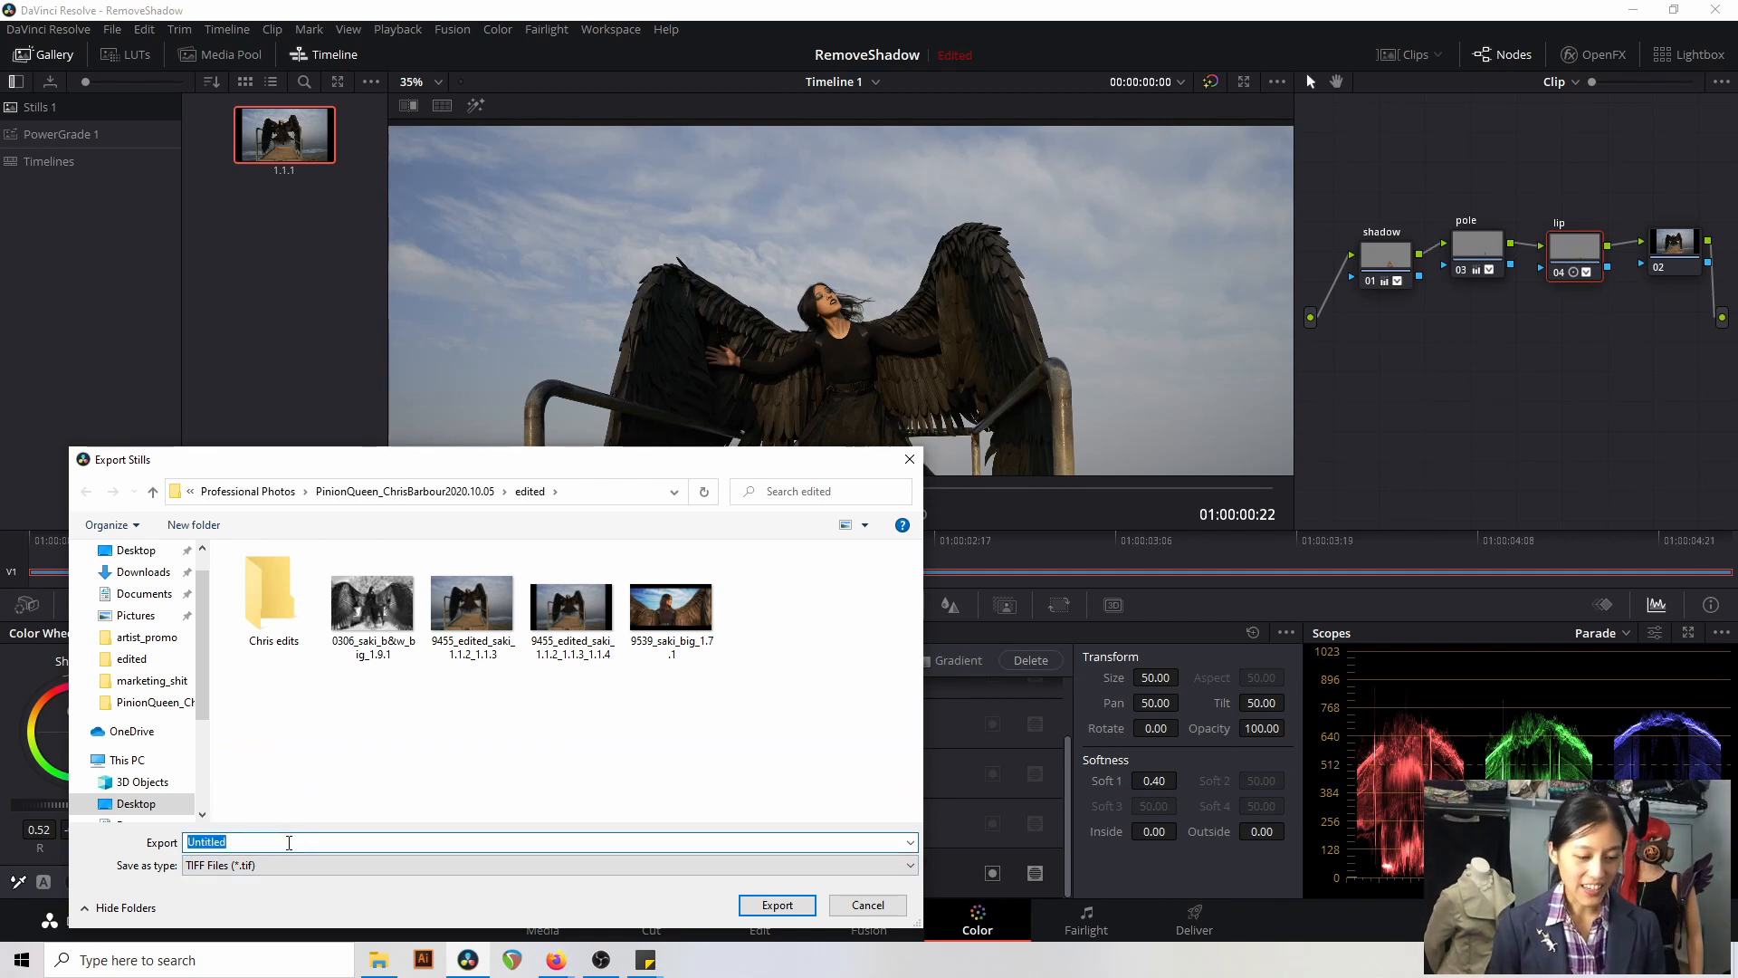
pyautogui.write('edit')
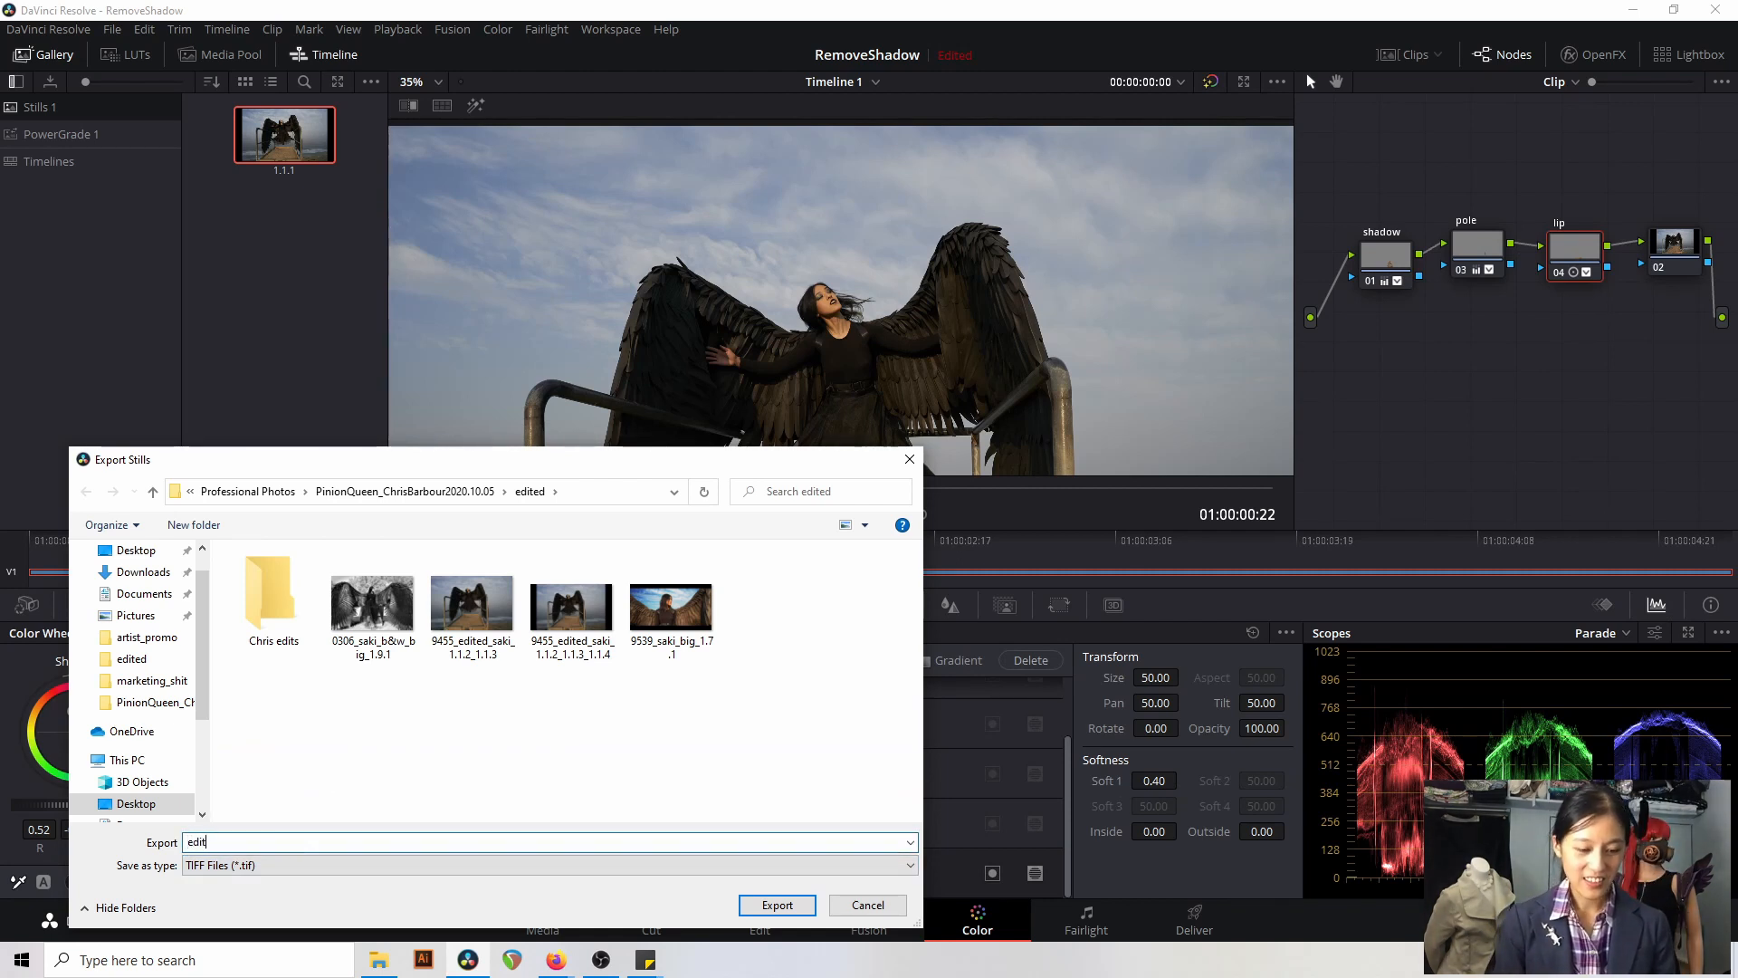
pyautogui.write('_for')
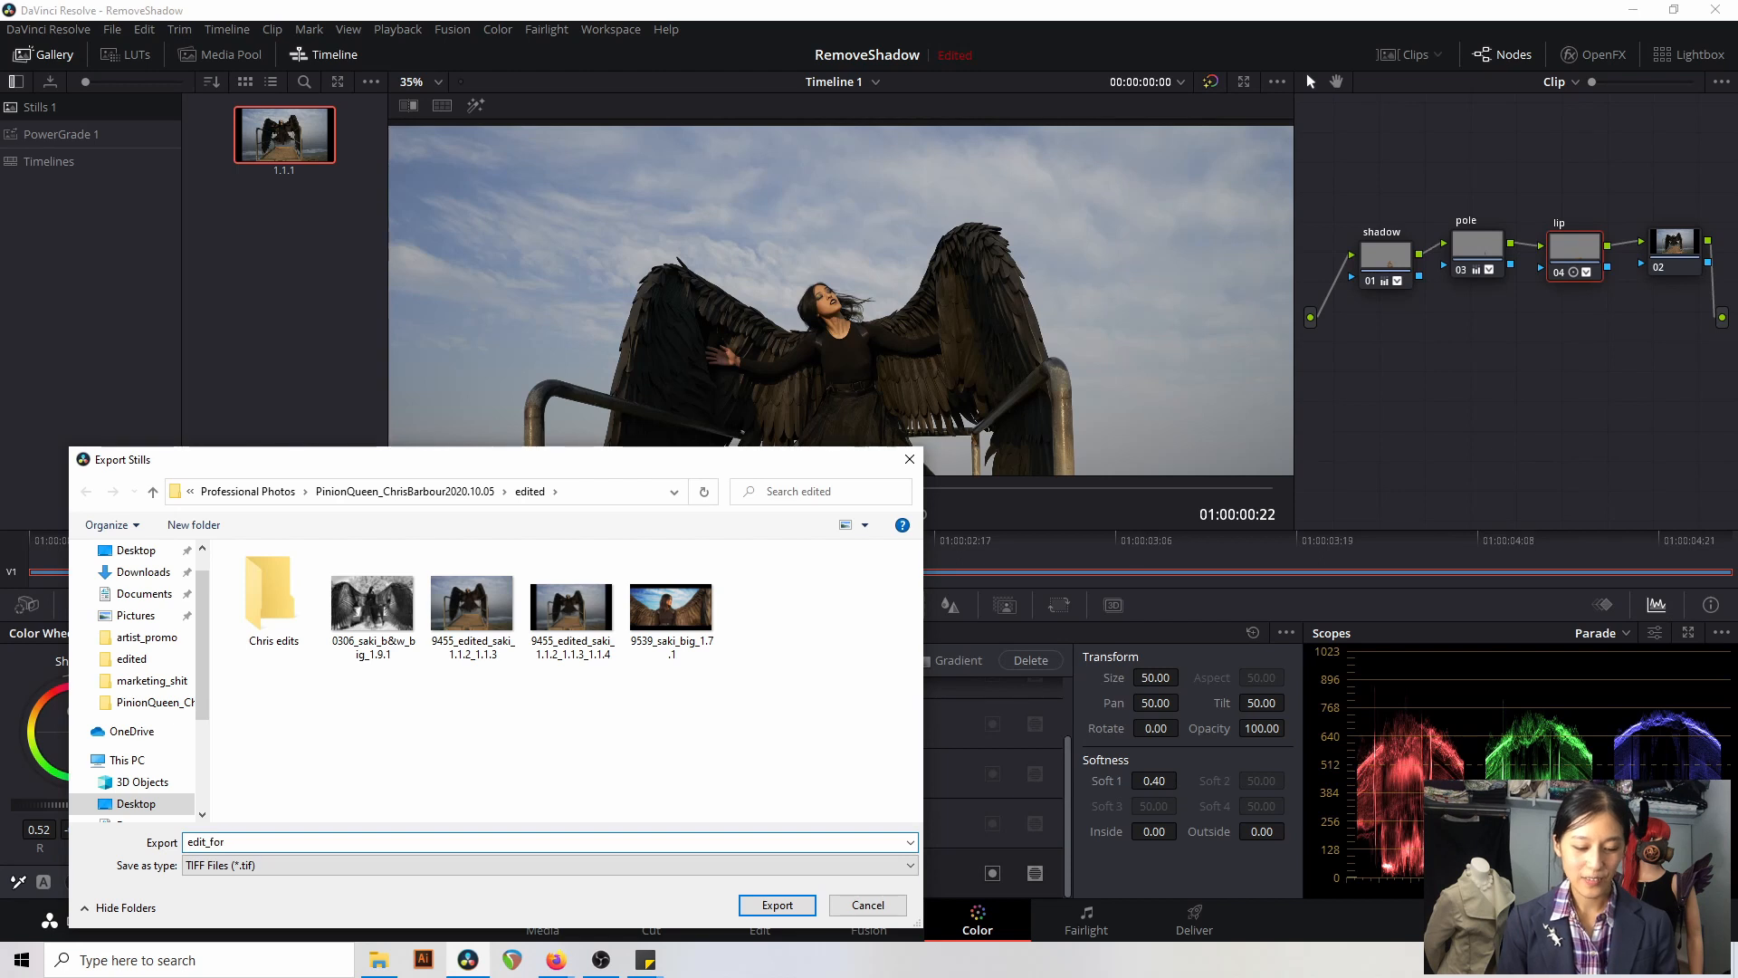
pyautogui.write(' YouTube')
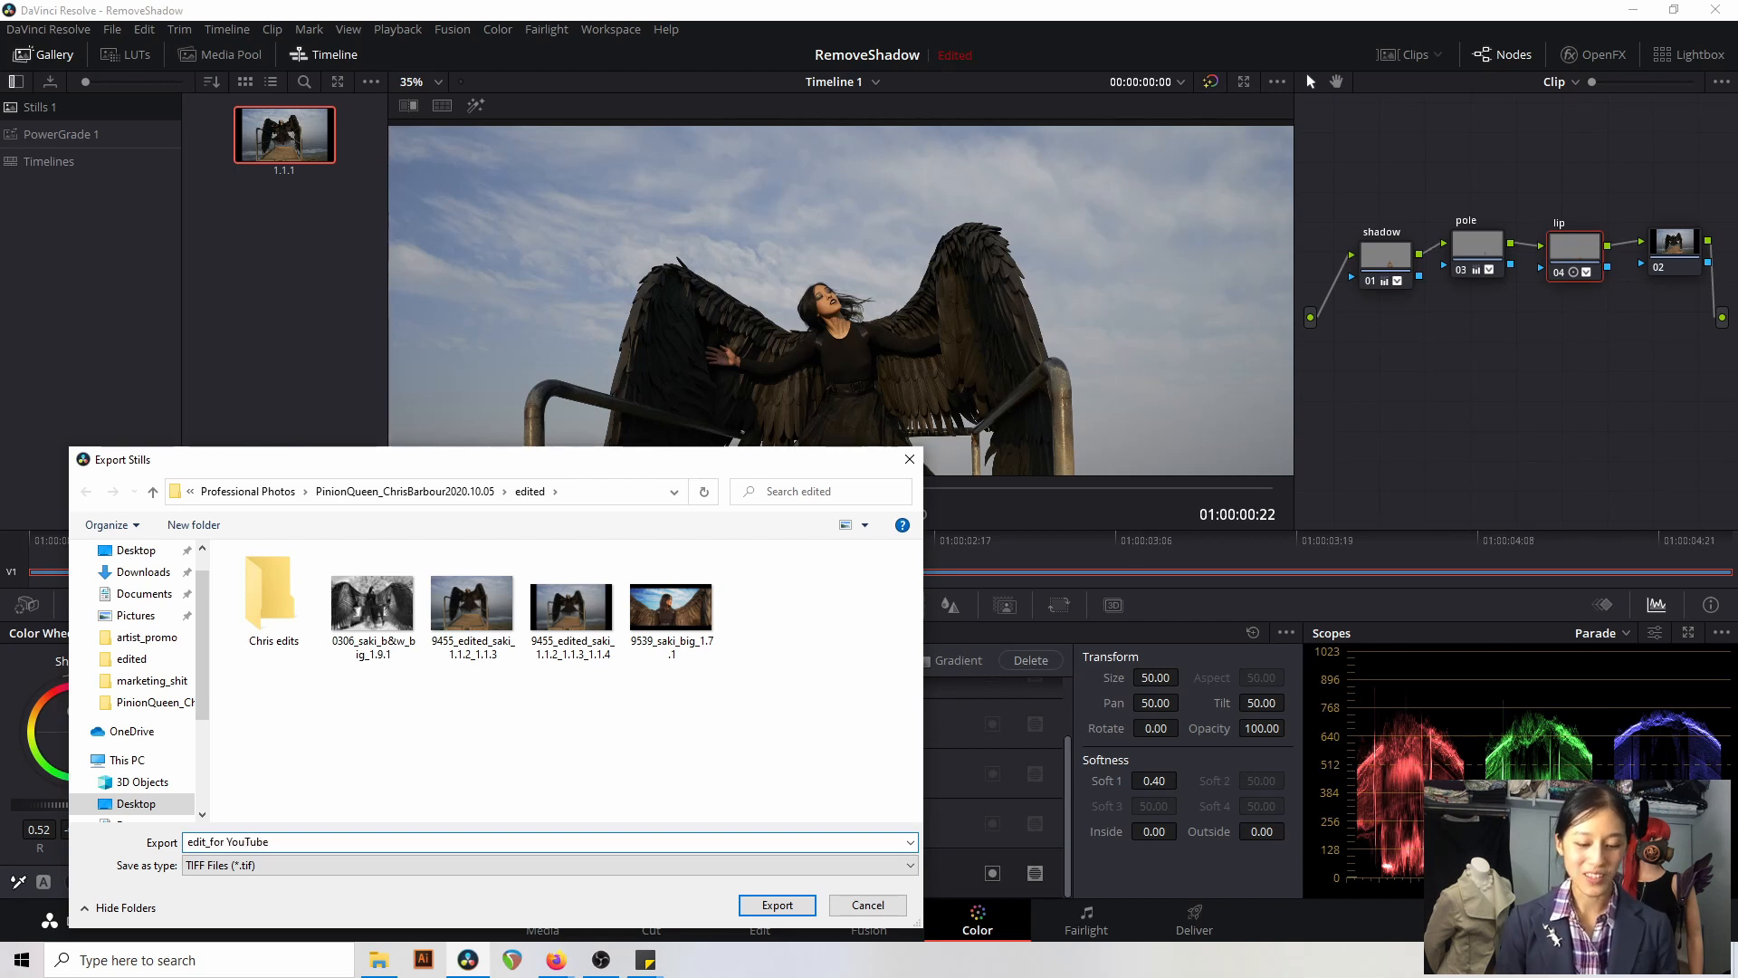
pyautogui.press('Return')
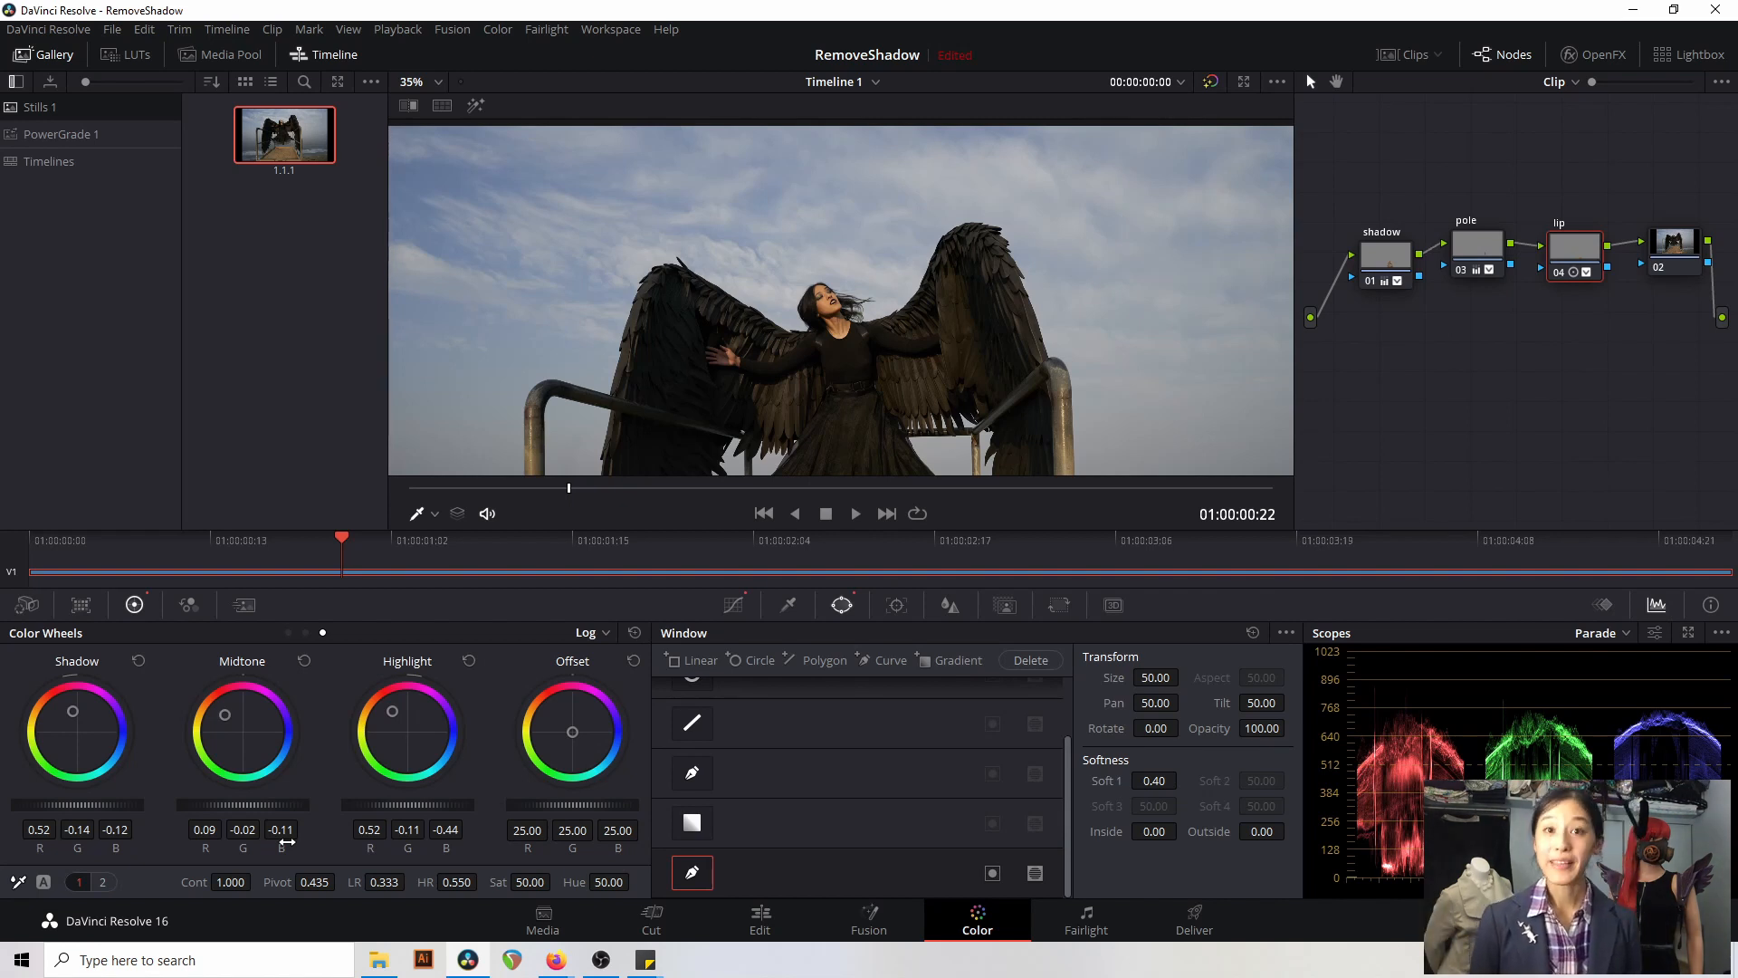
# - Examine the whole graded photo in the full-screen viewer, checking the retouched ramp, lip and poles
pyautogui.scroll(-2, 725, 272)
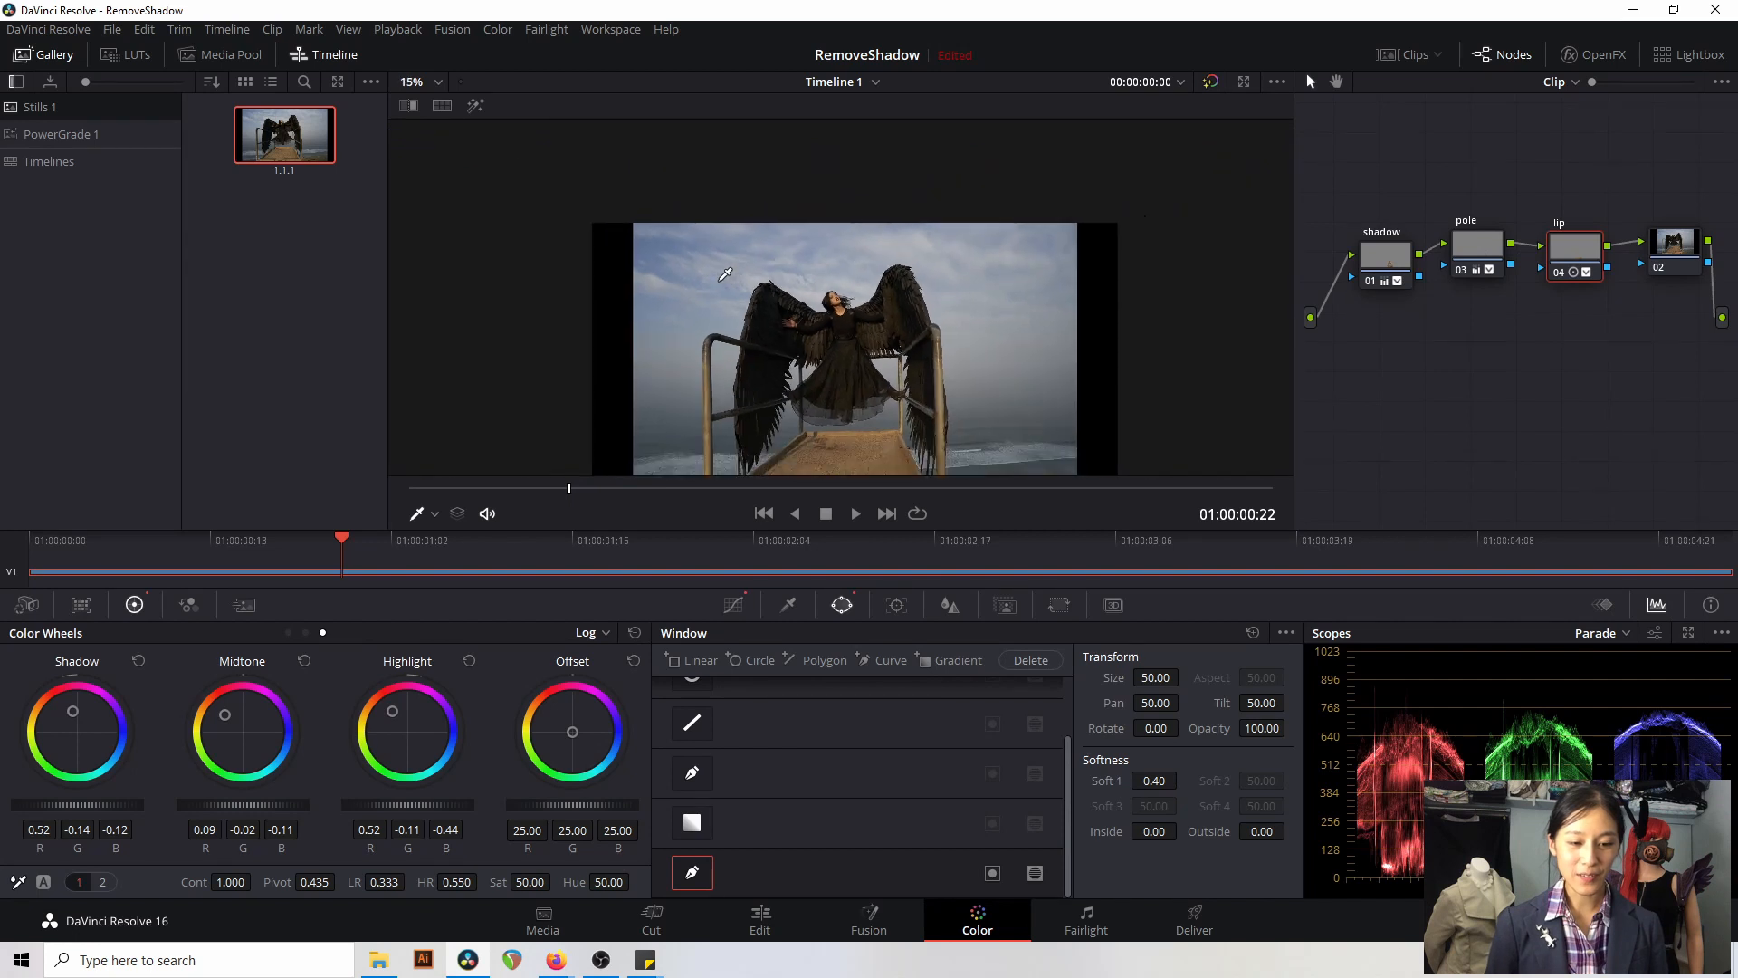
pyautogui.scroll(-1, 725, 273)
pyautogui.scroll(2, 725, 273)
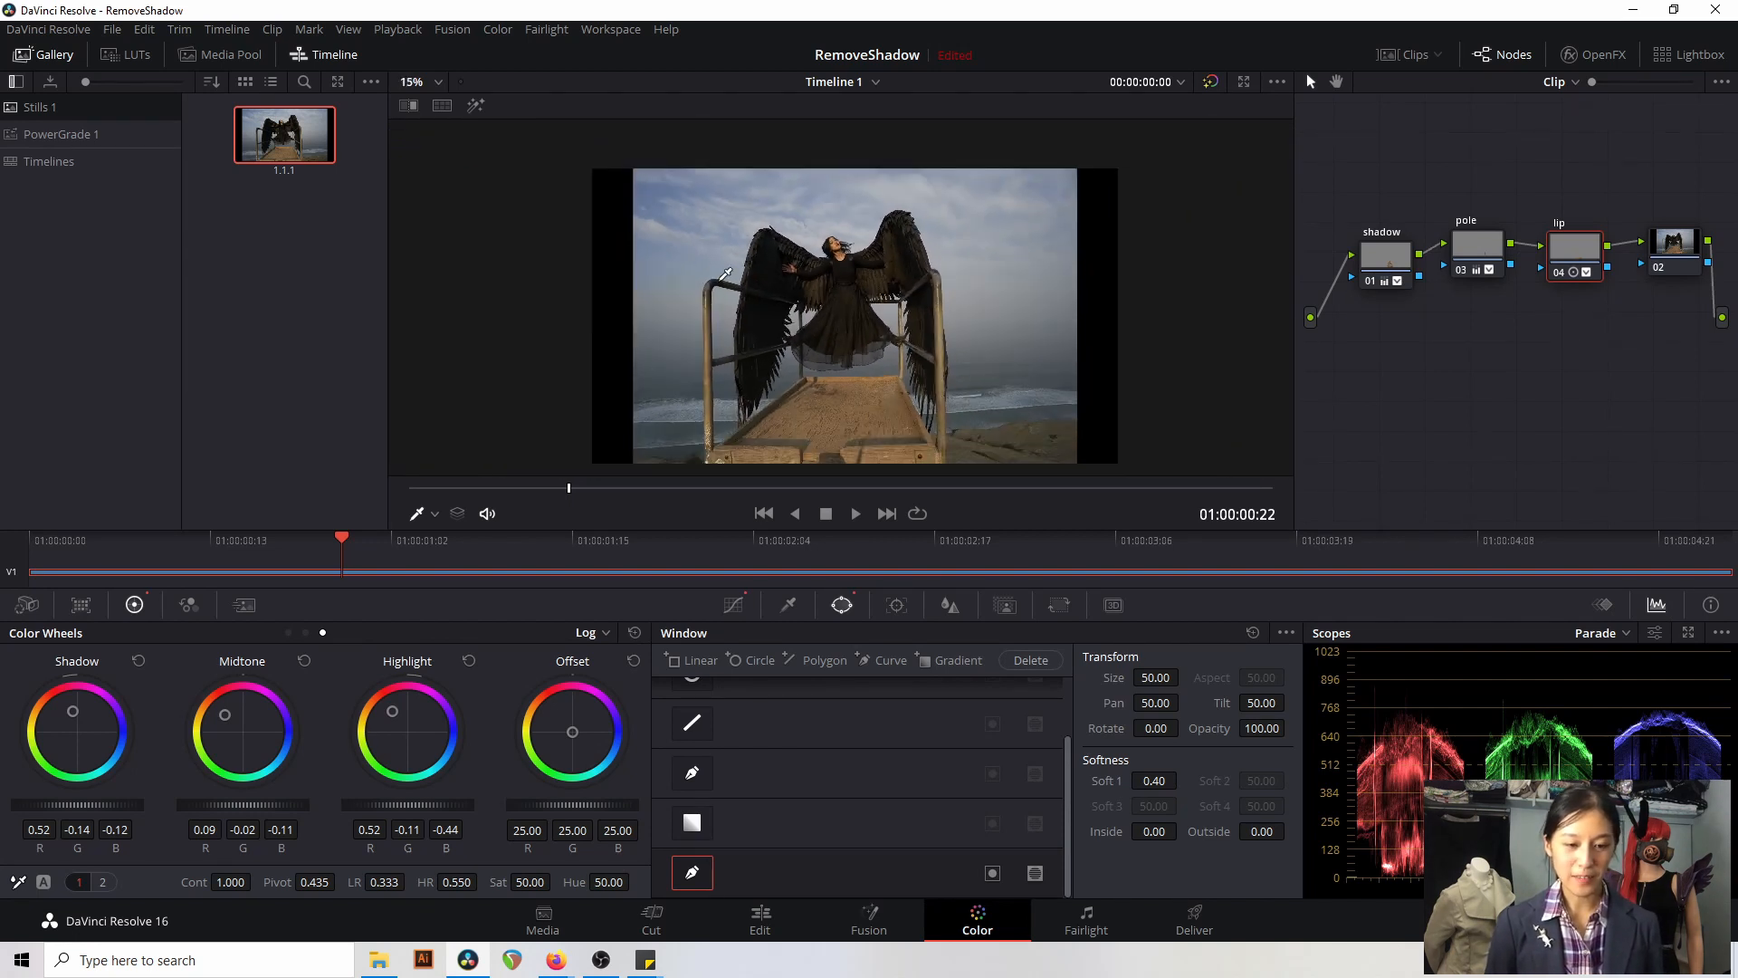
pyautogui.hotkey('ctrl', 'f')
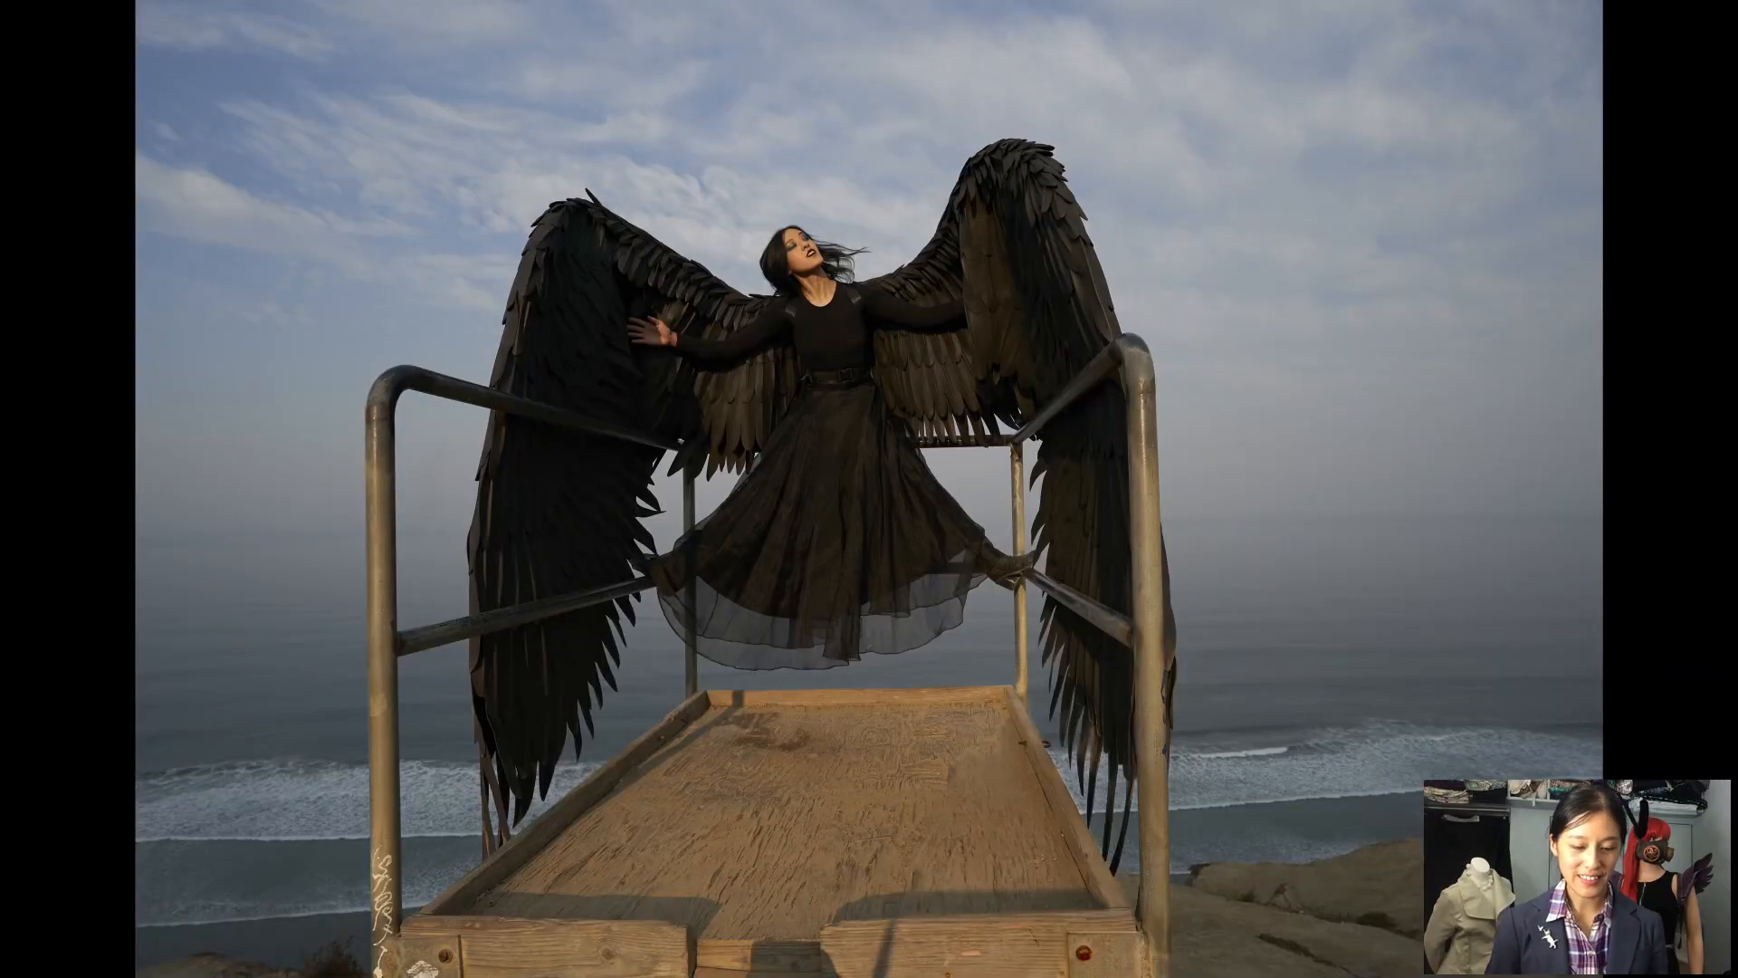
pyautogui.hotkey('ctrl', 'f')
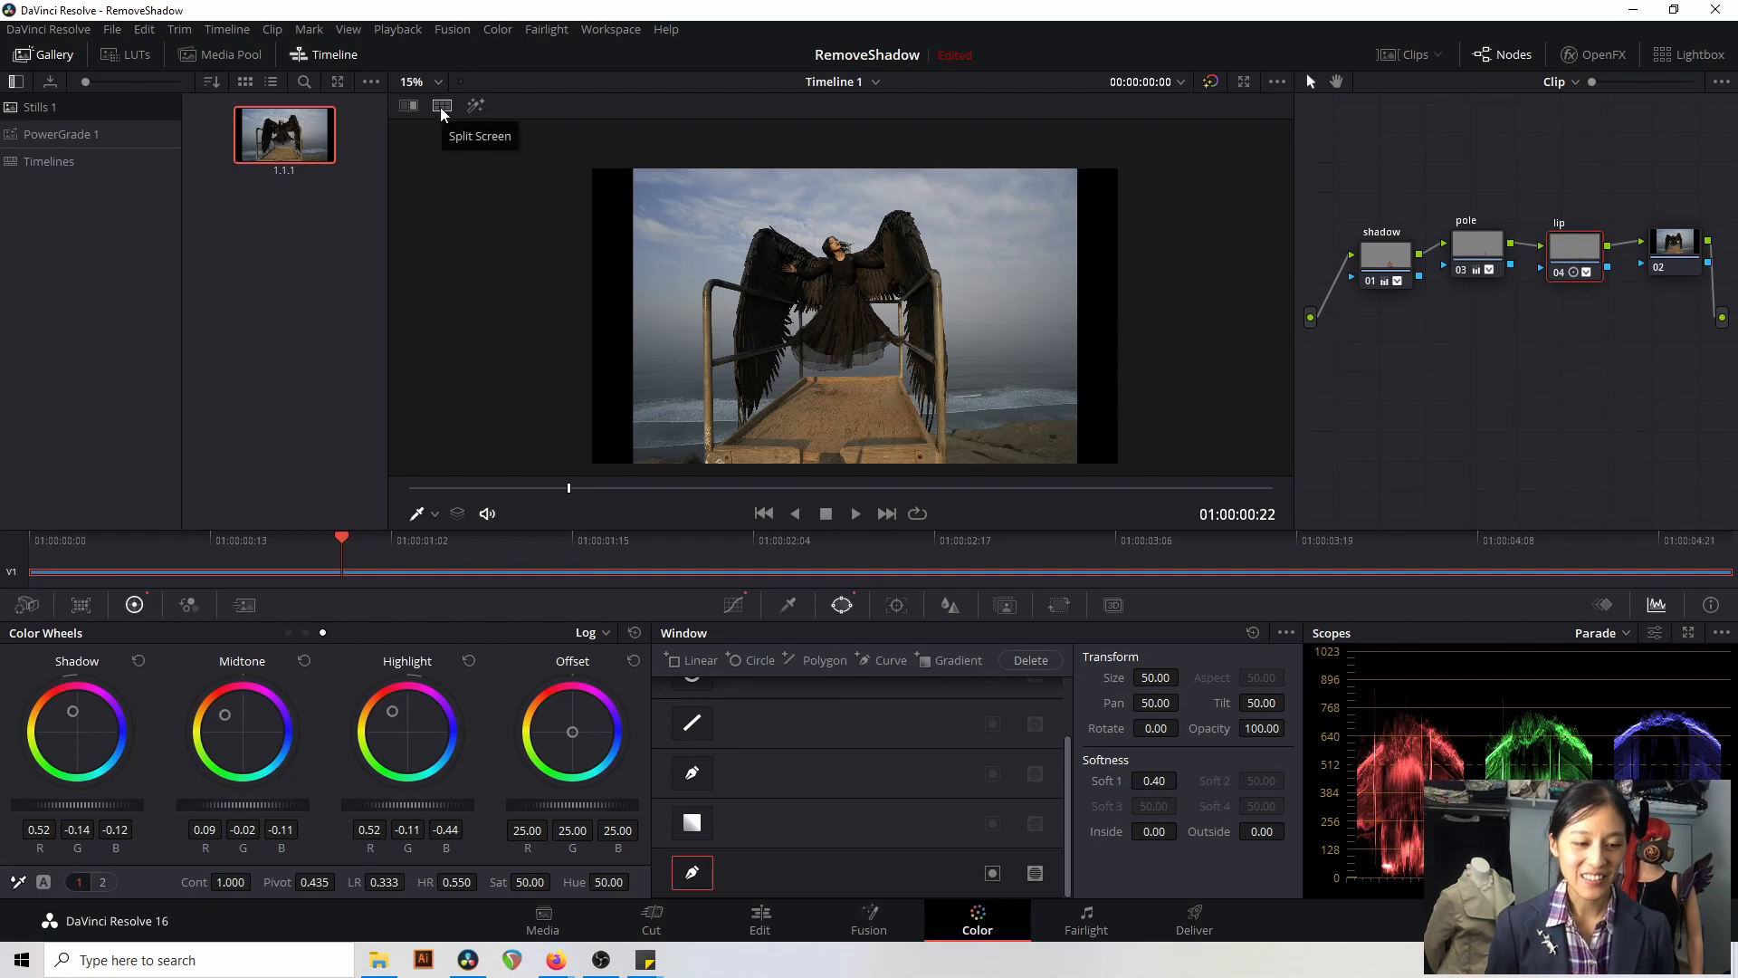
# - Compare the grade with the original full screen using the Versions and Original split screen, and return the split mode to Version
pyautogui.click(441, 107)
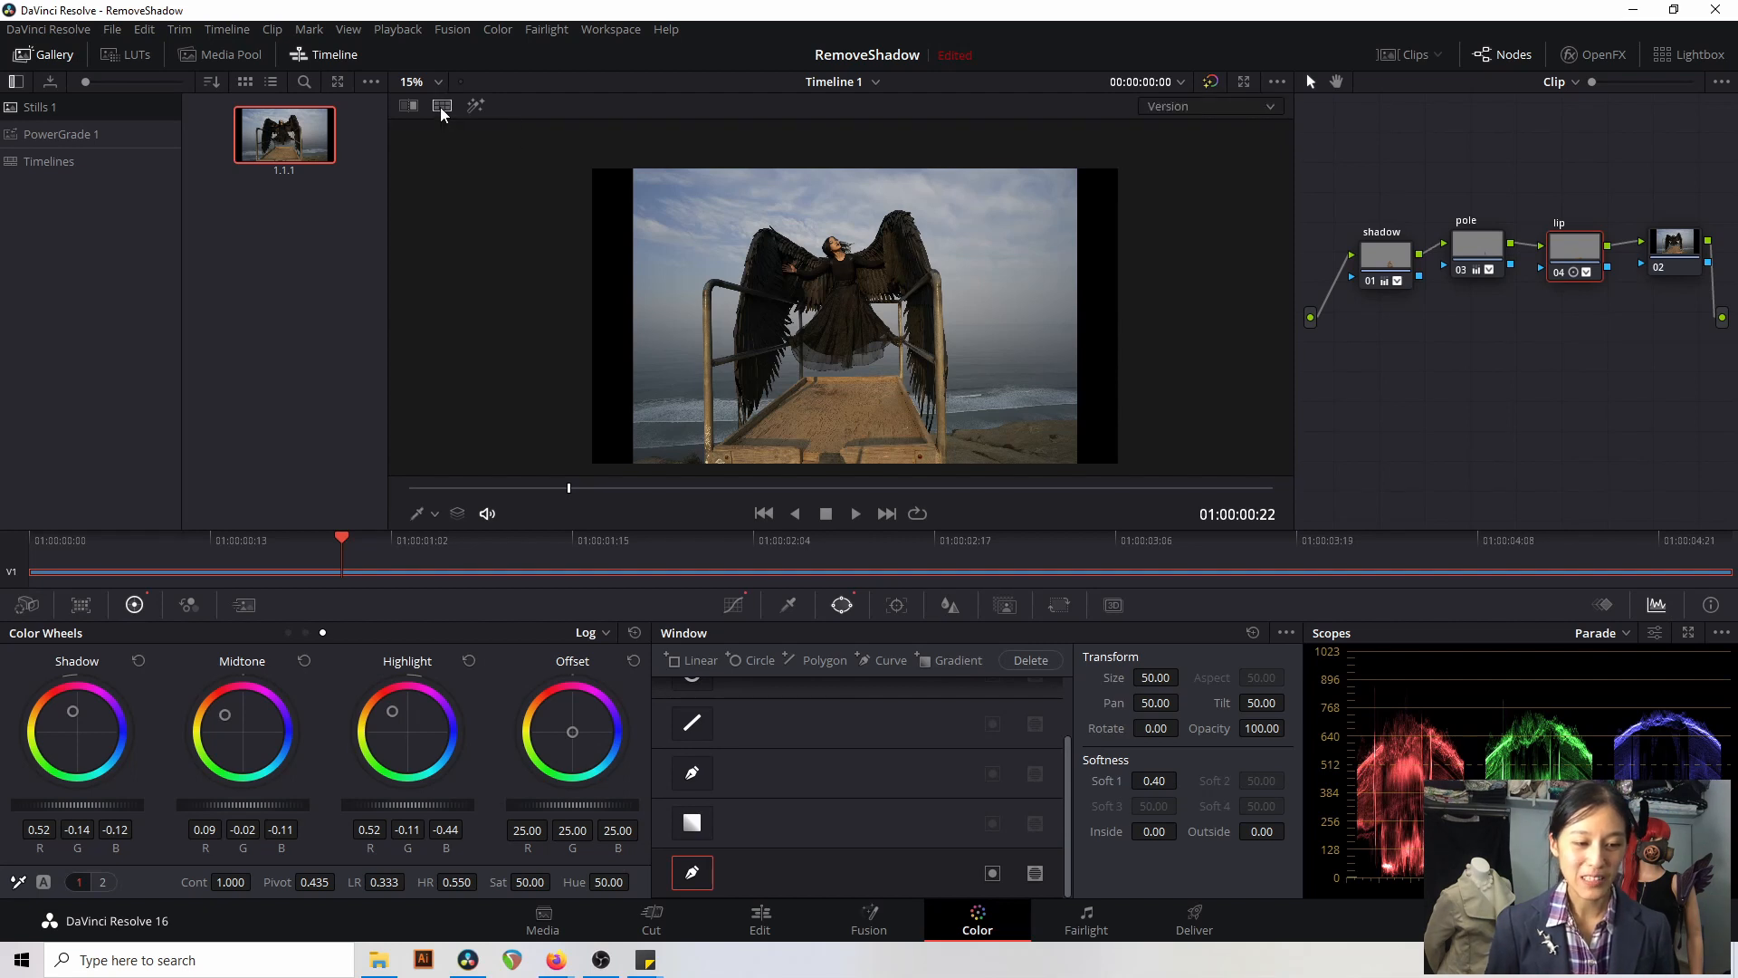
pyautogui.click(1259, 105)
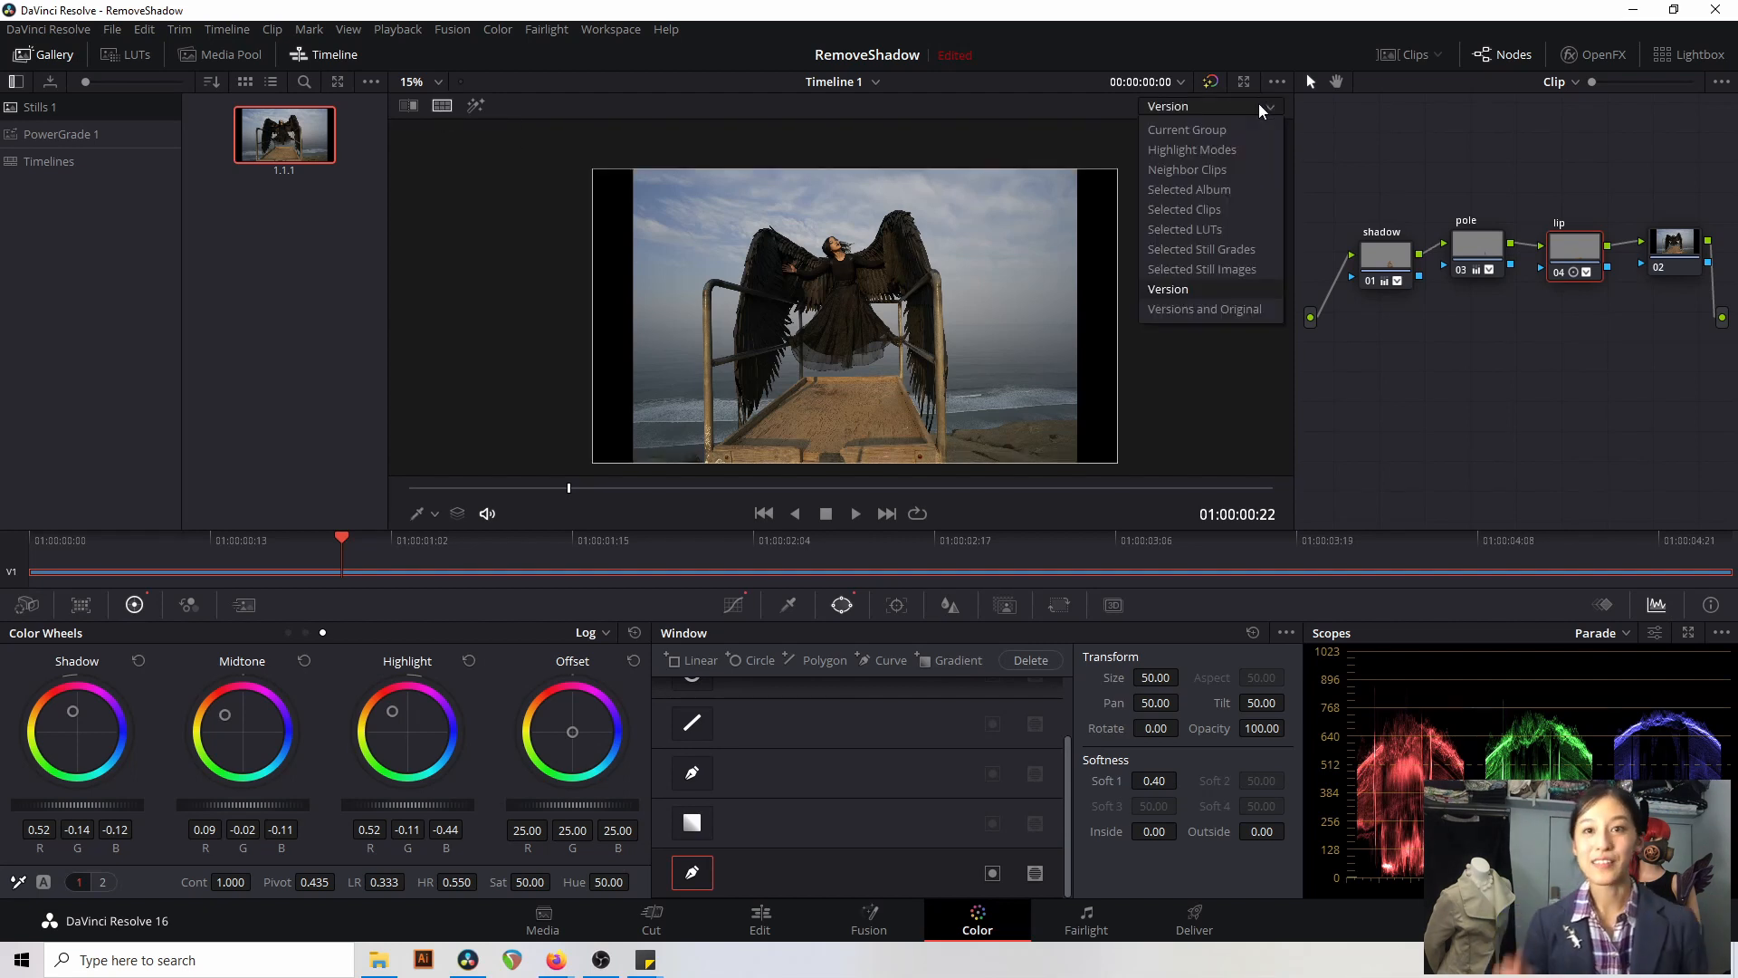
pyautogui.click(1228, 310)
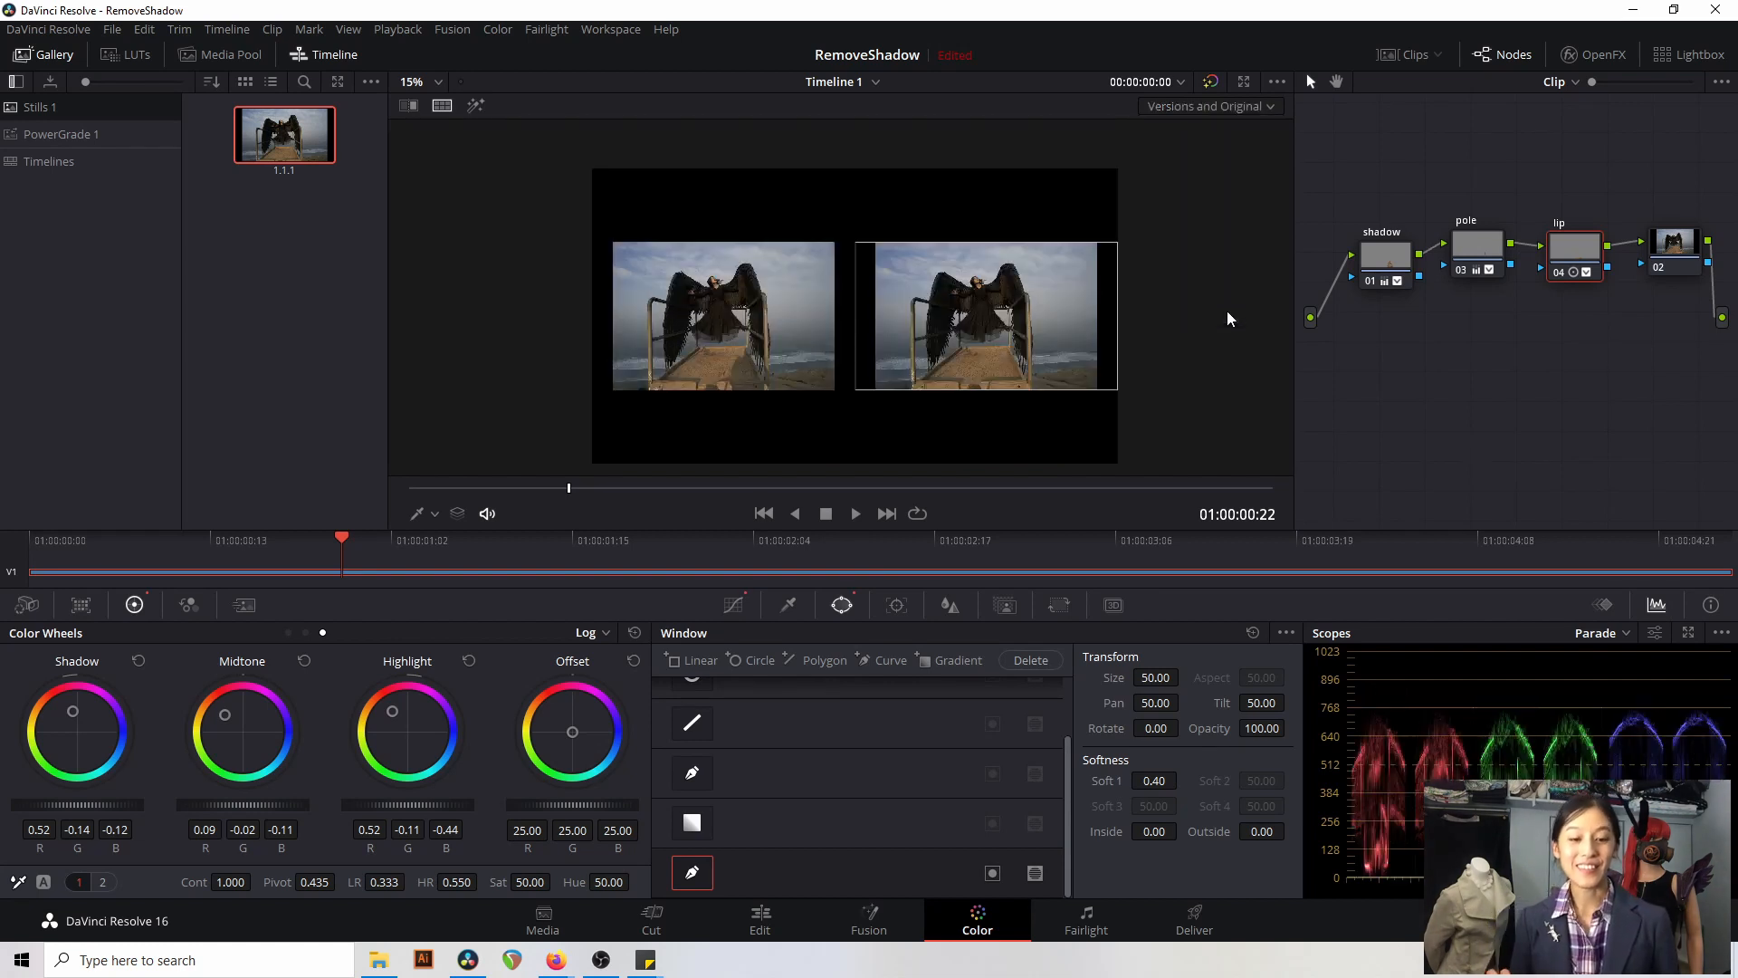
pyautogui.hotkey('ctrl', 'f')
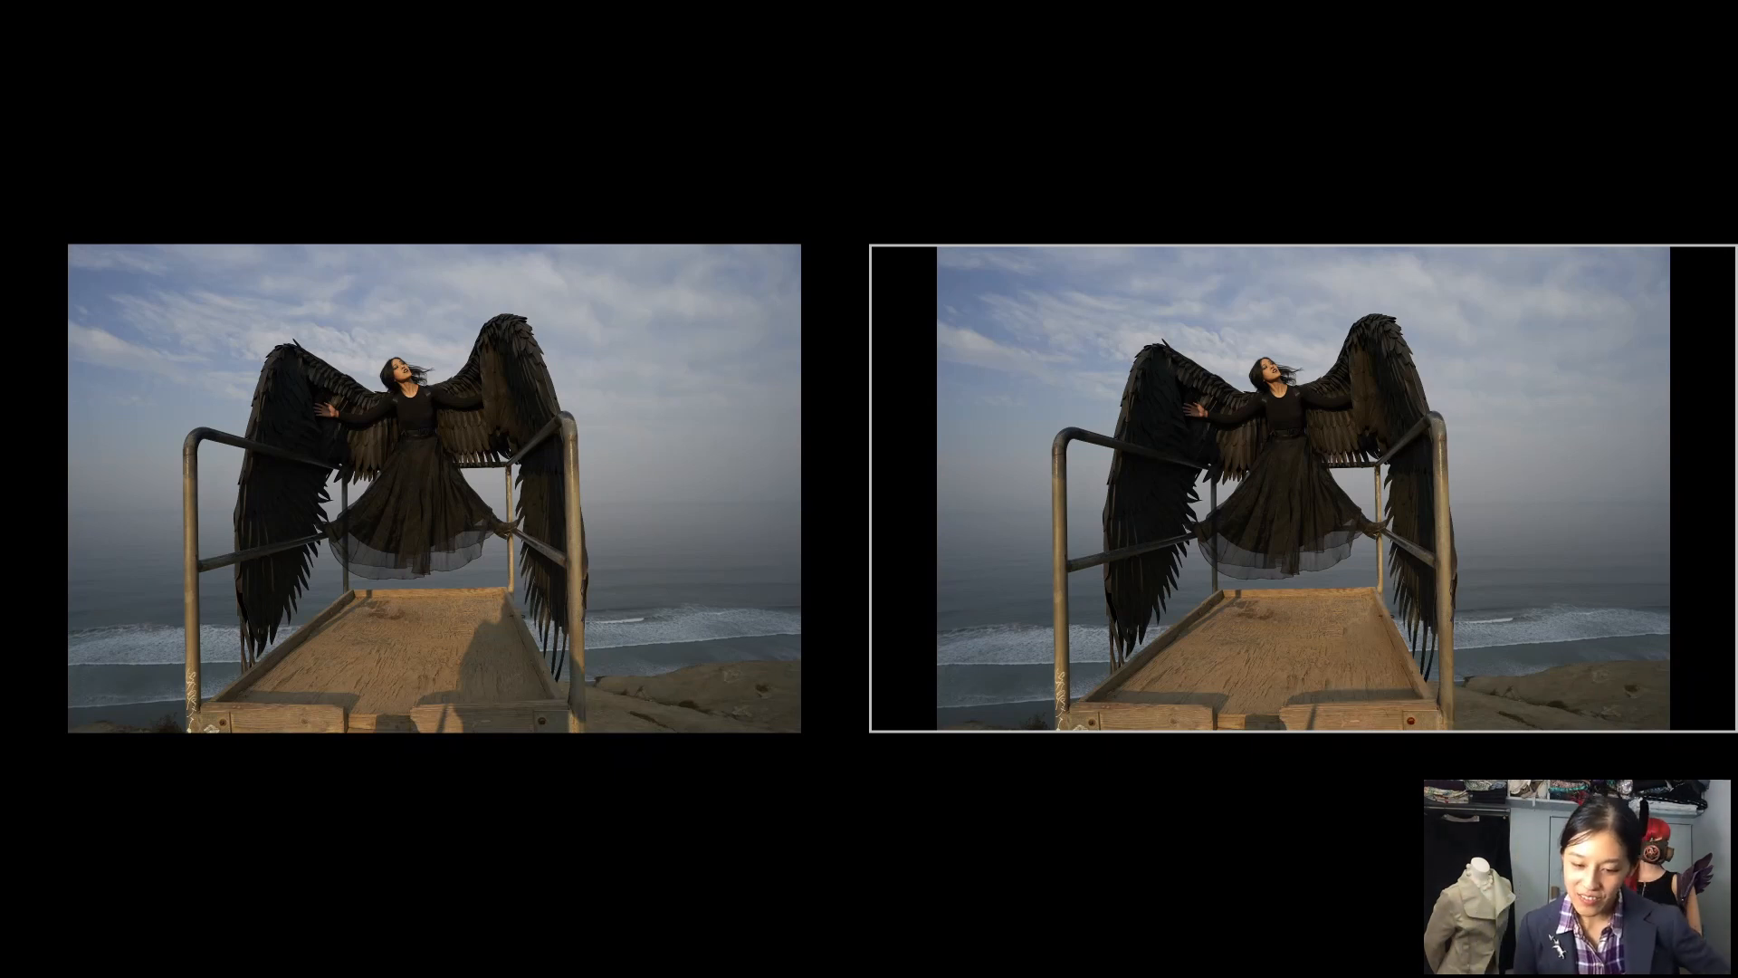
pyautogui.moveTo(1318, 662)
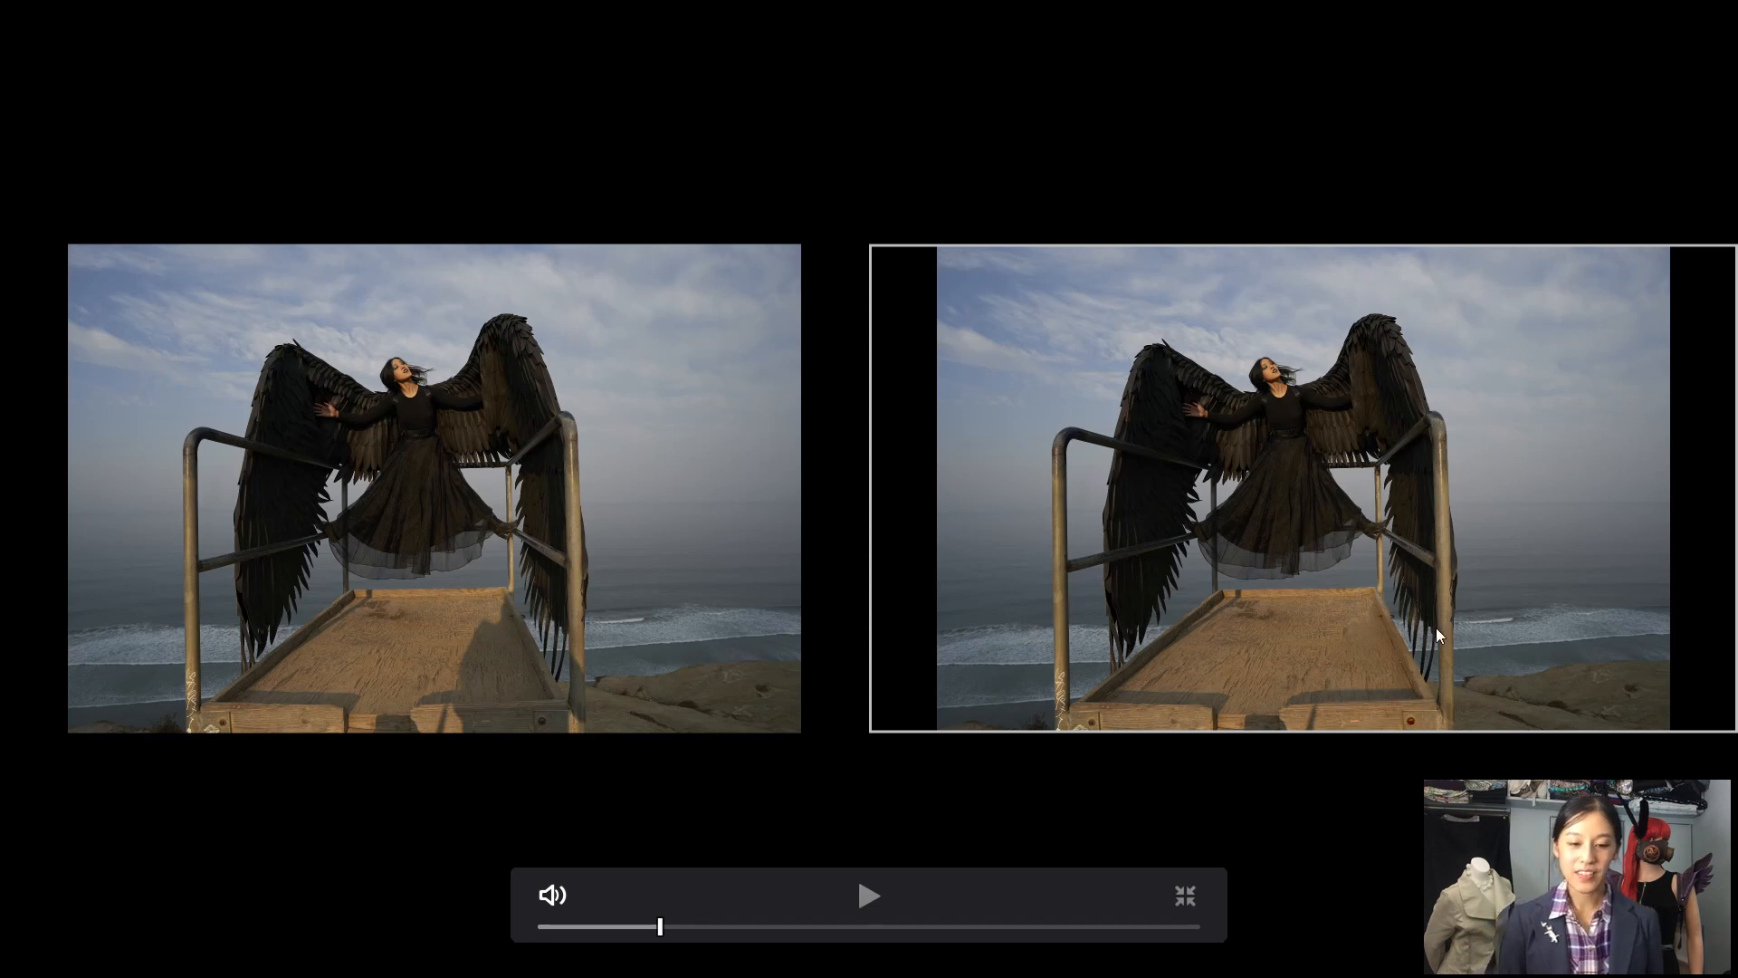
pyautogui.press('Escape')
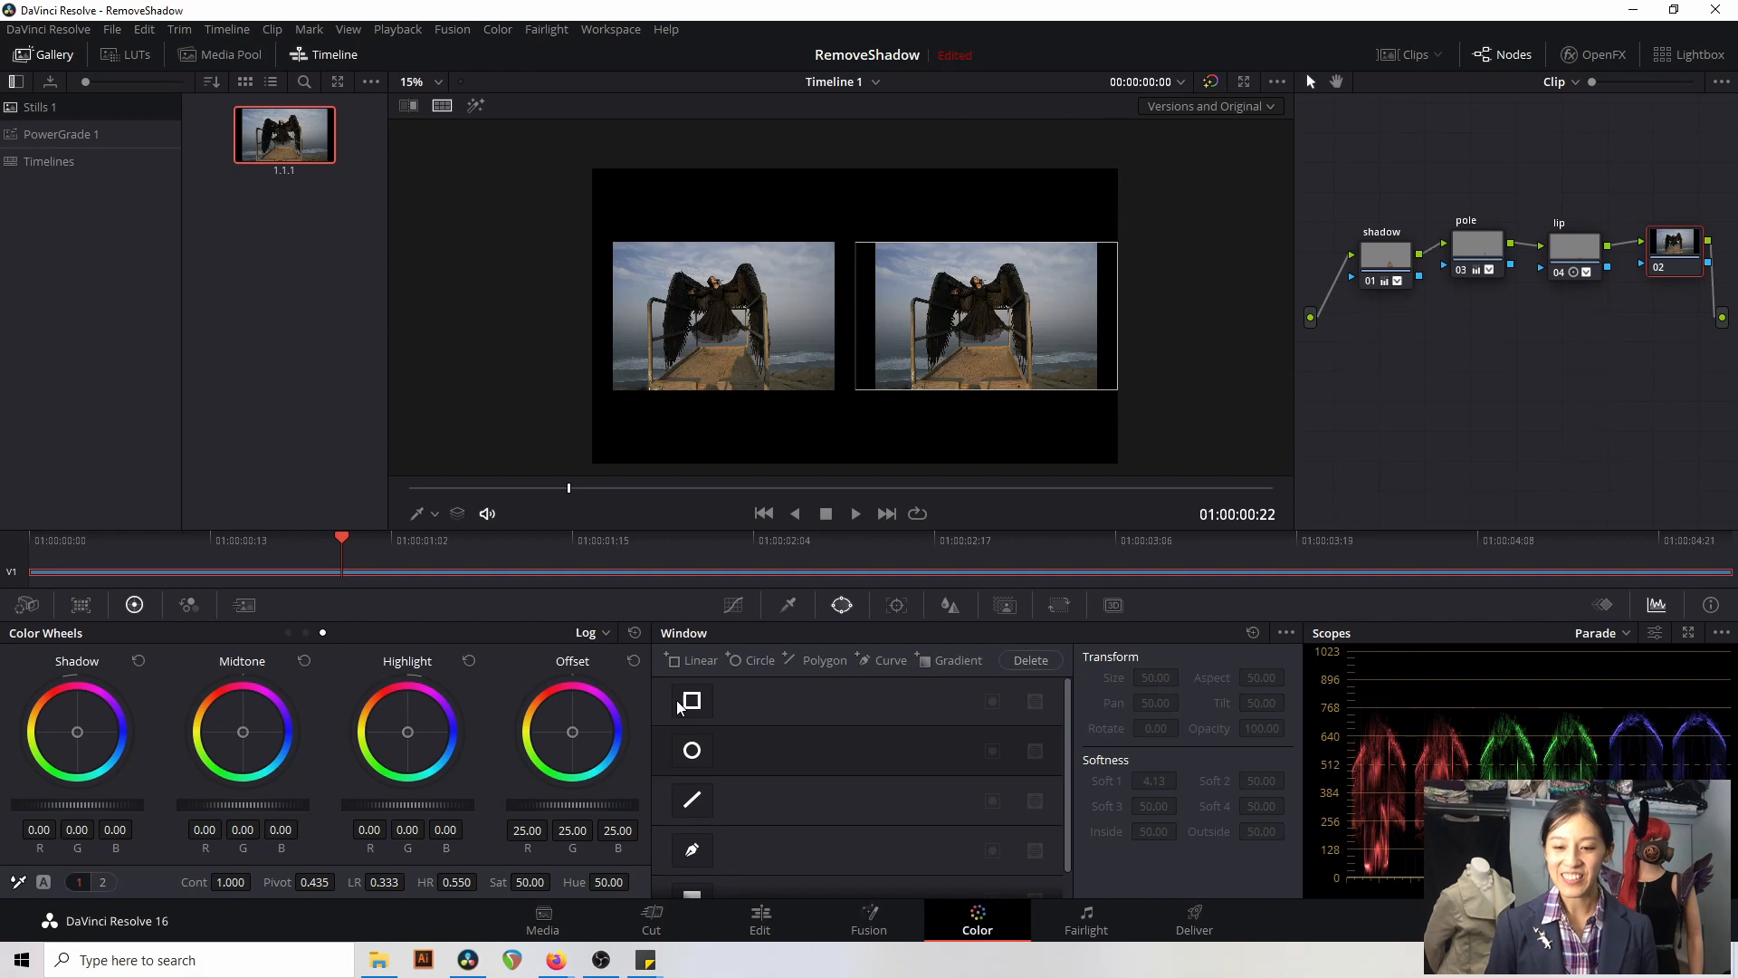
pyautogui.click(1254, 107)
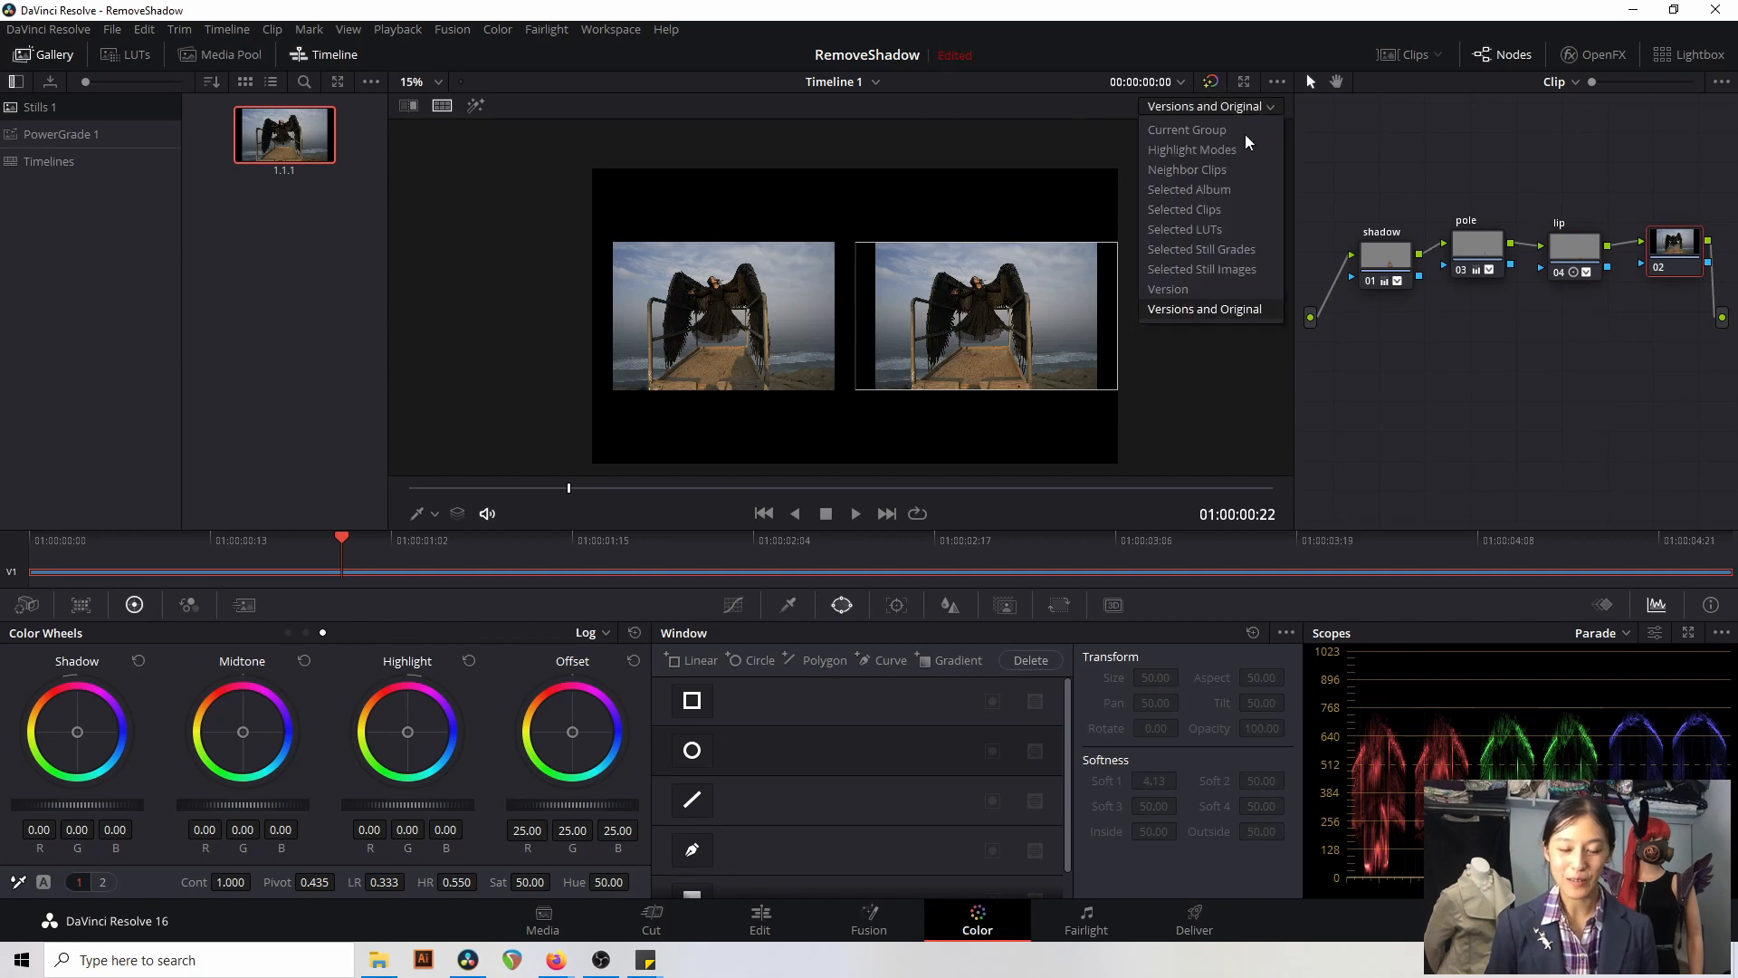
pyautogui.click(1196, 282)
# - Shape node 02's custom curve into a contrast S-curve with lowered shadows, raised highlights and a midtone point between them
pyautogui.scroll(1, 1018, 264)
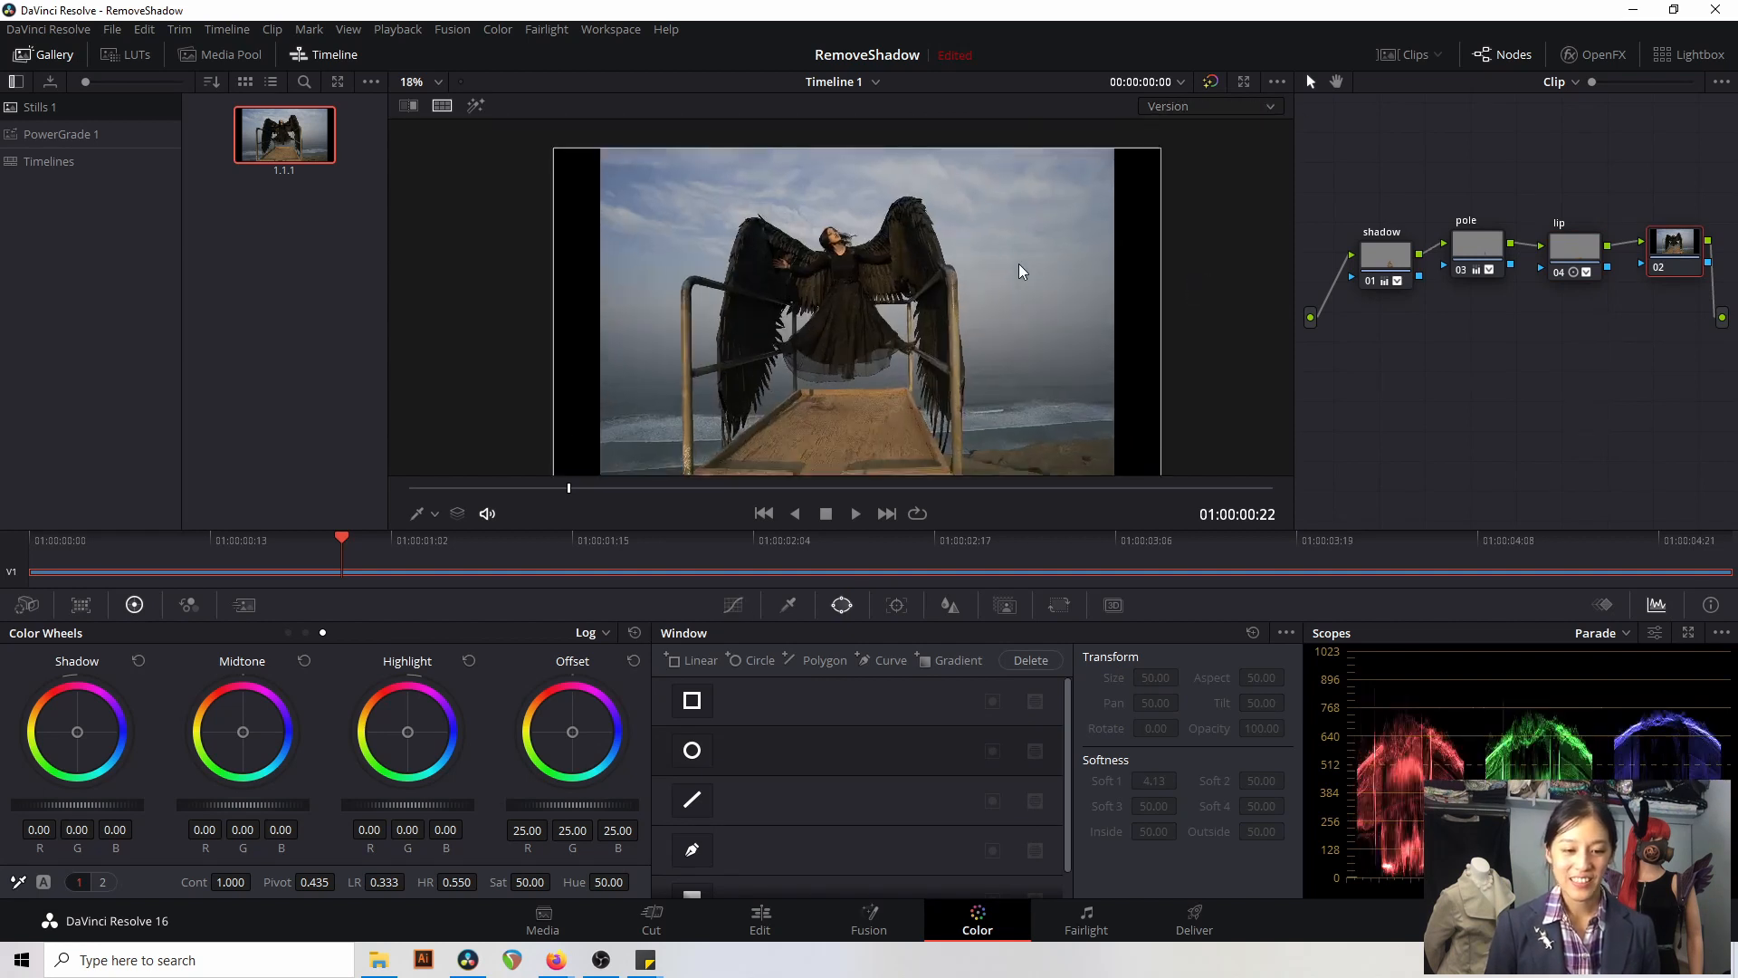
pyautogui.scroll(2, 1019, 264)
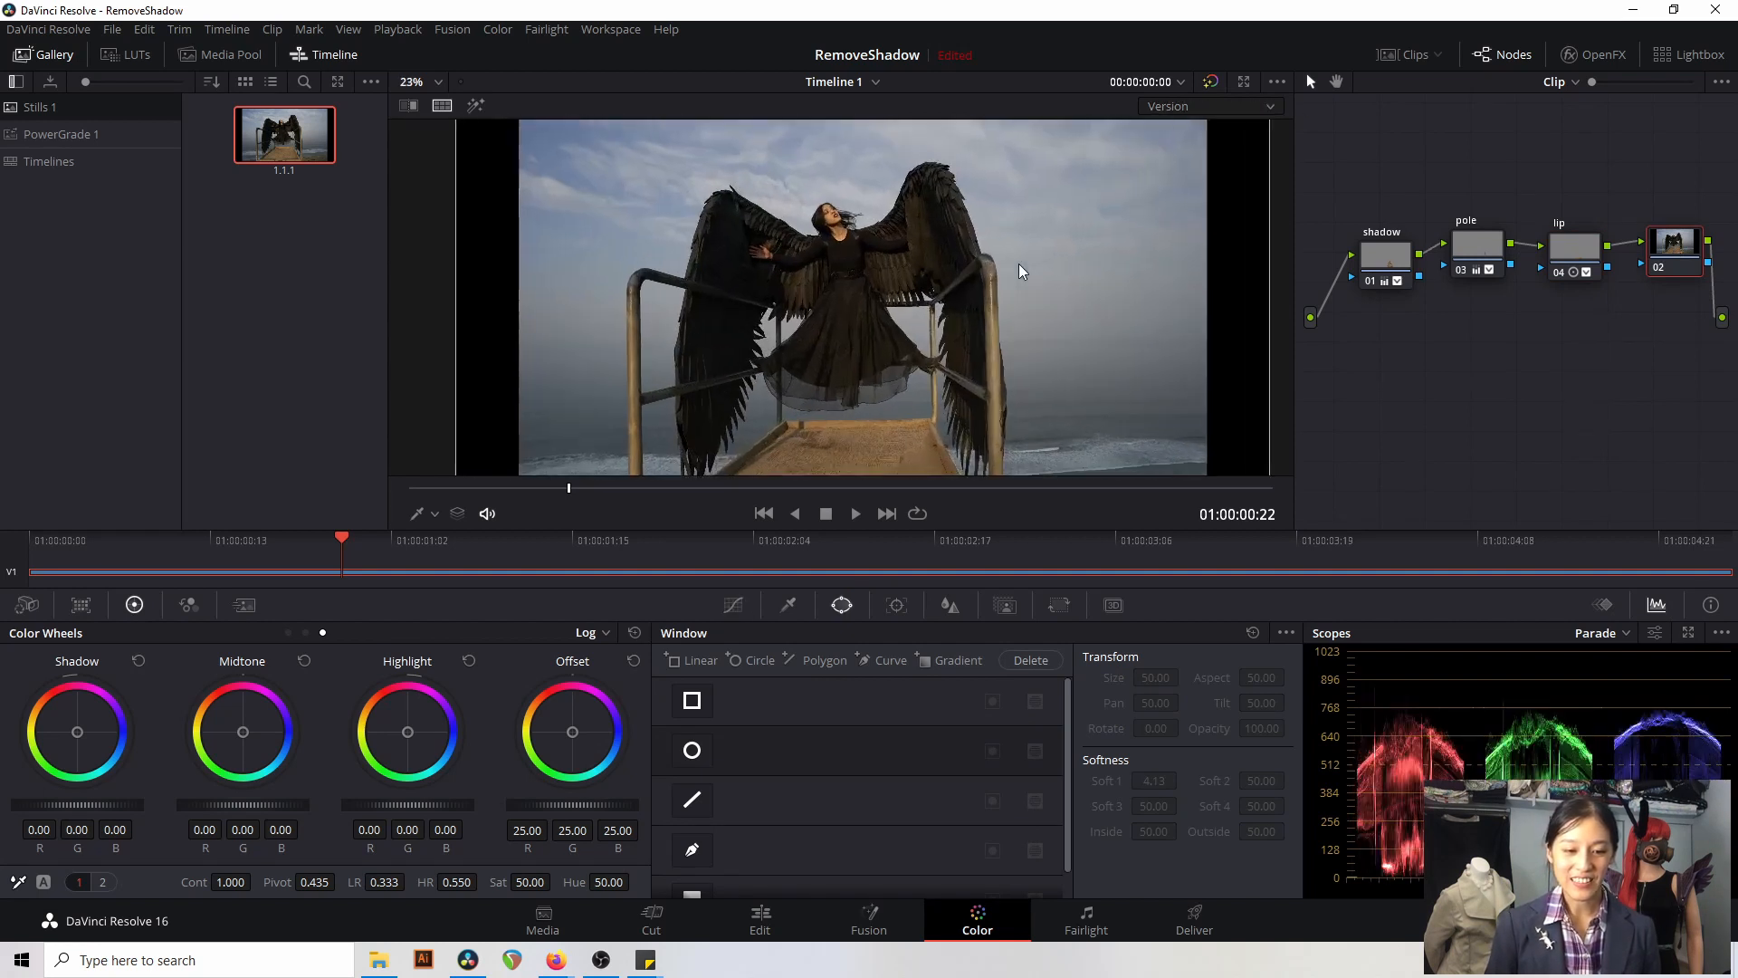
pyautogui.click(730, 607)
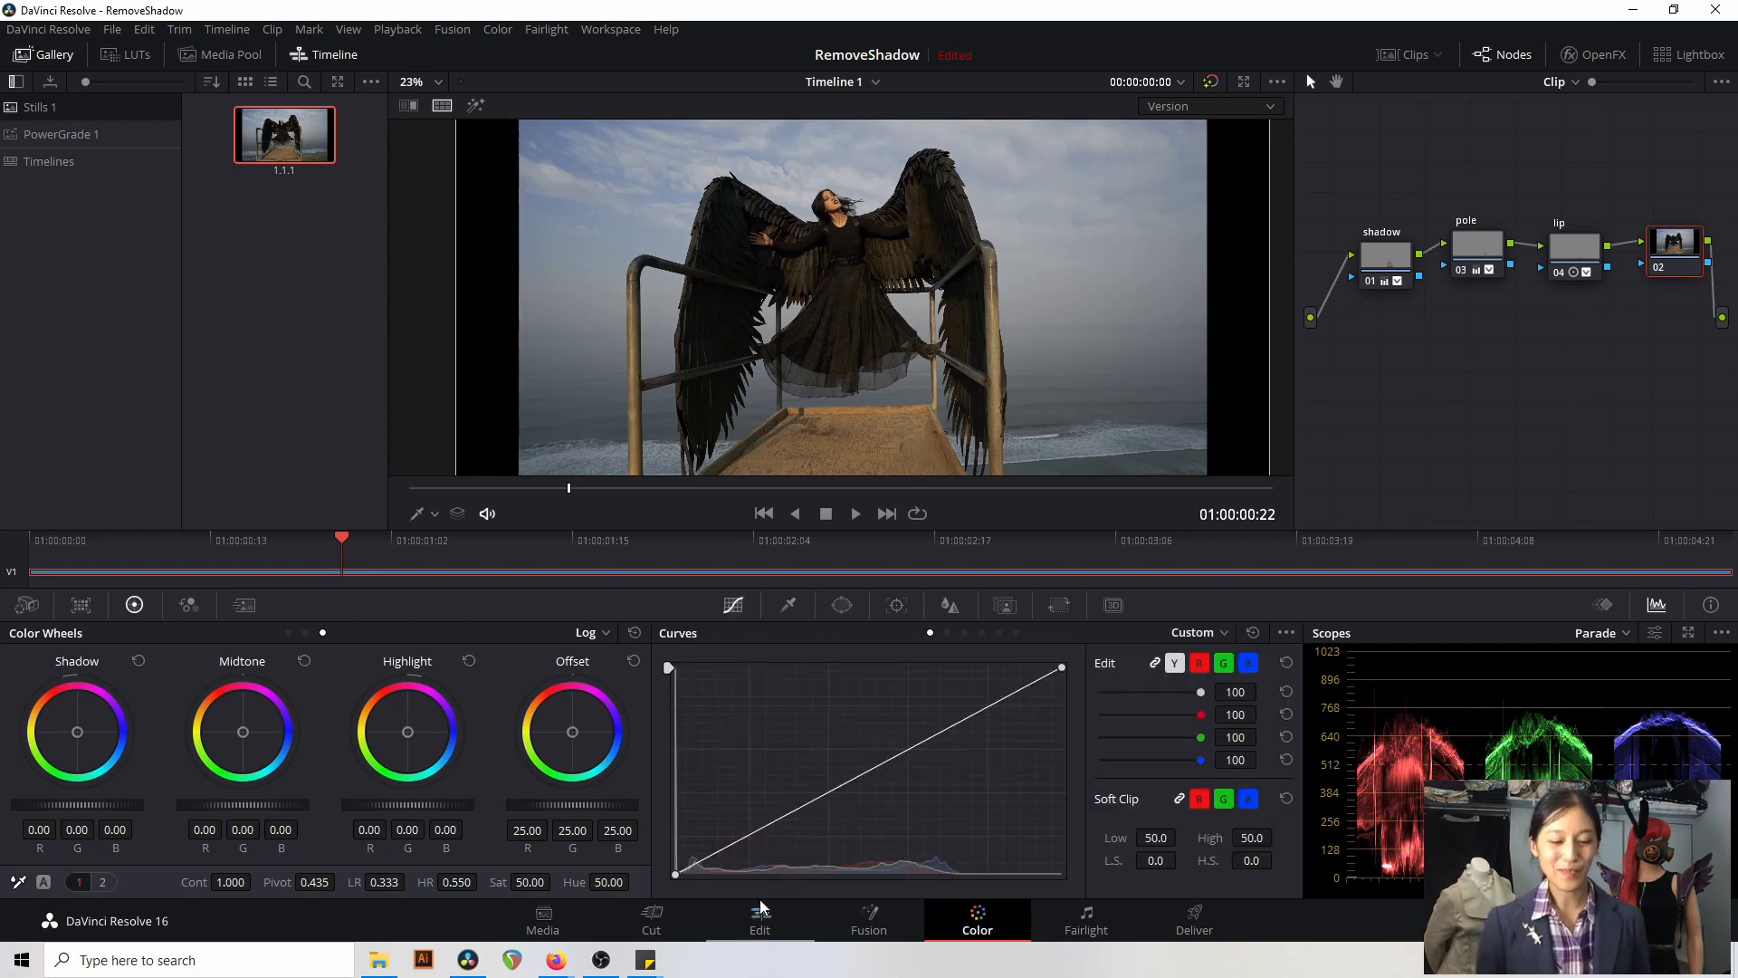
pyautogui.click(744, 838)
pyautogui.moveTo(744, 838); pyautogui.dragTo(750, 849)
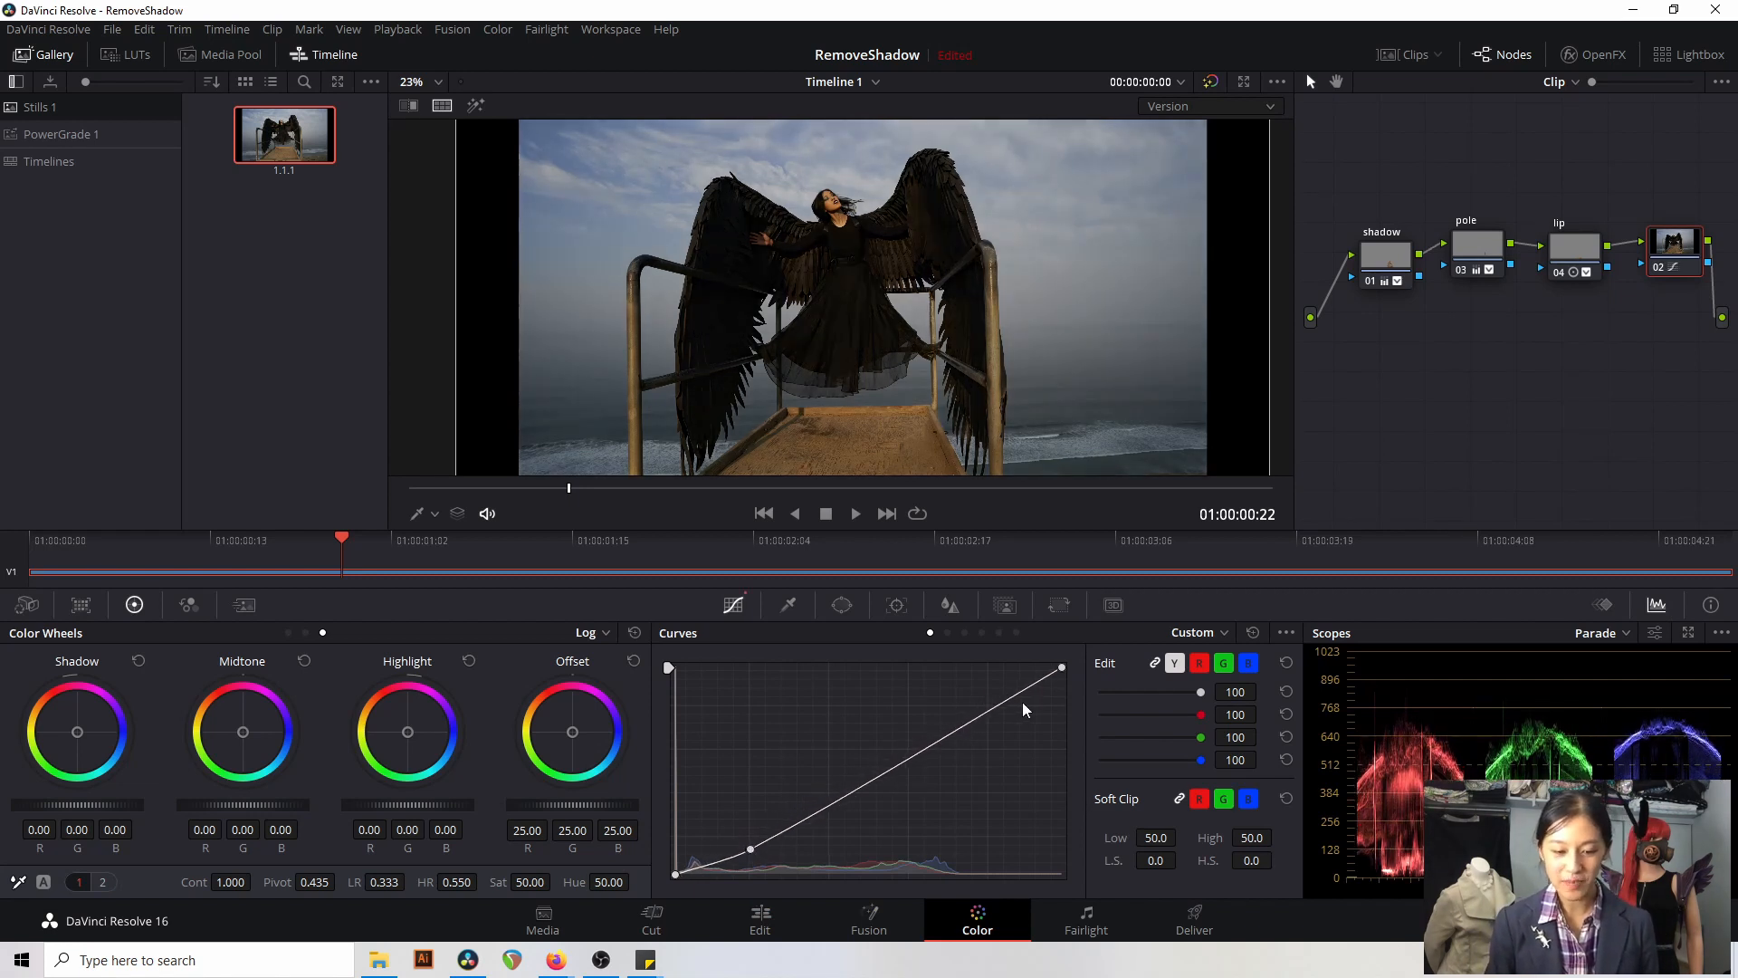
pyautogui.moveTo(1013, 693); pyautogui.dragTo(996, 684)
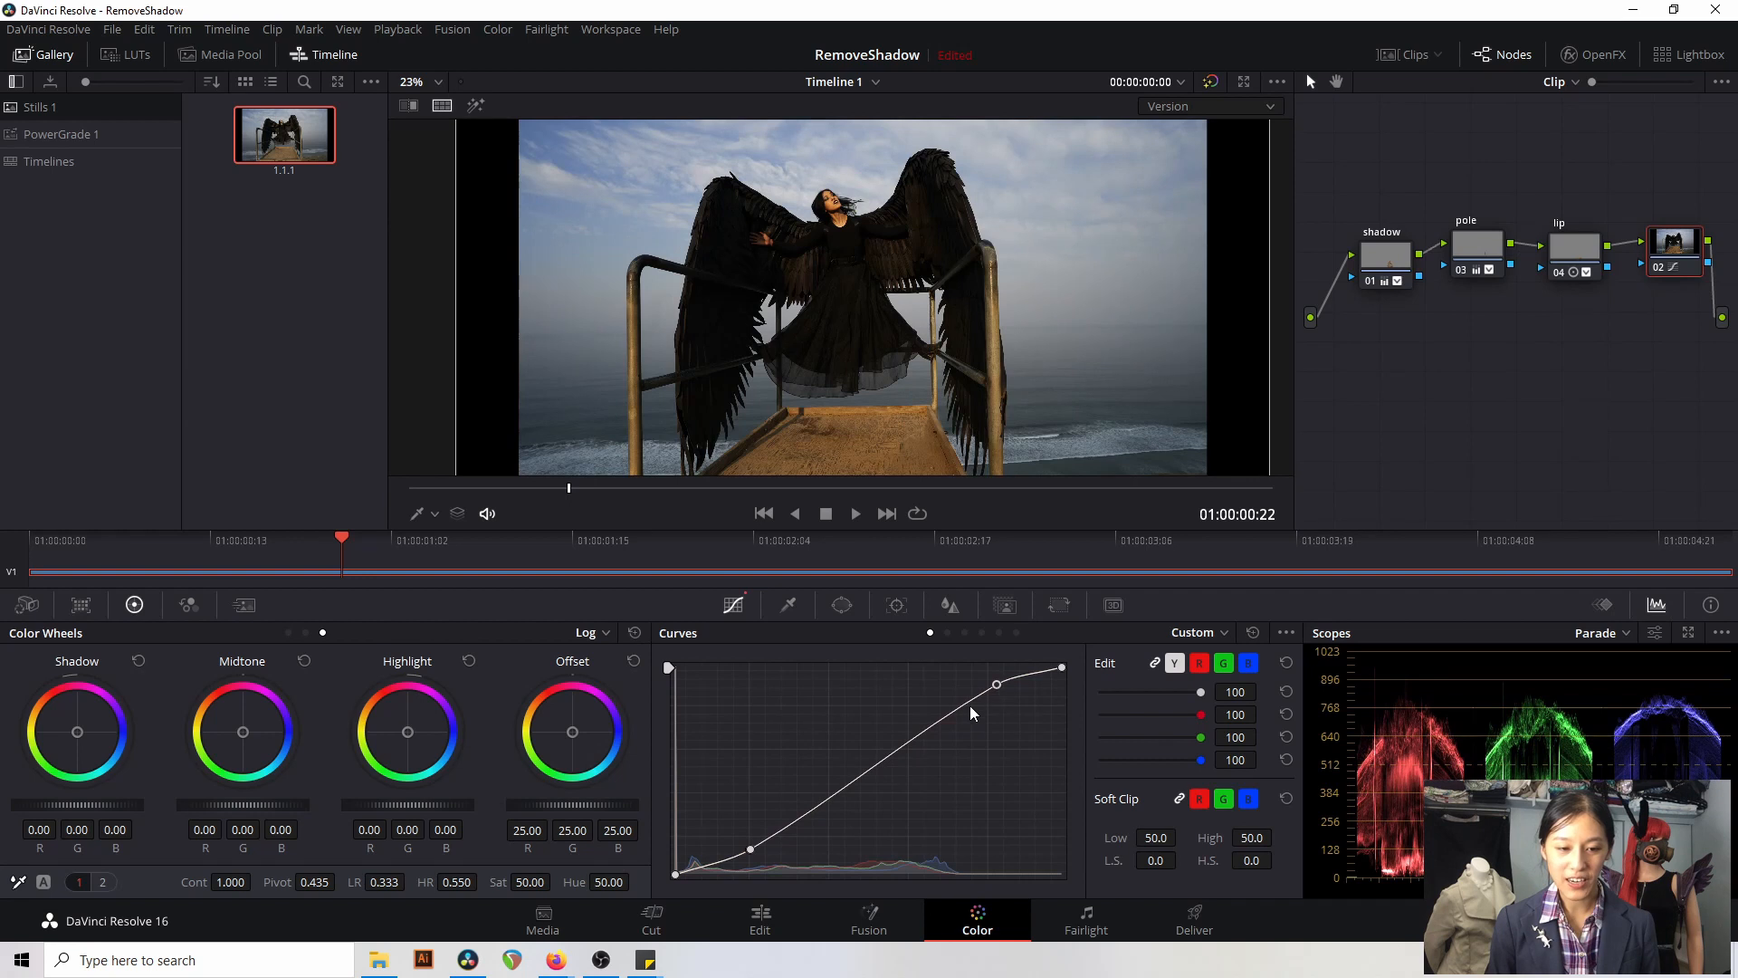
pyautogui.moveTo(753, 847); pyautogui.dragTo(763, 850)
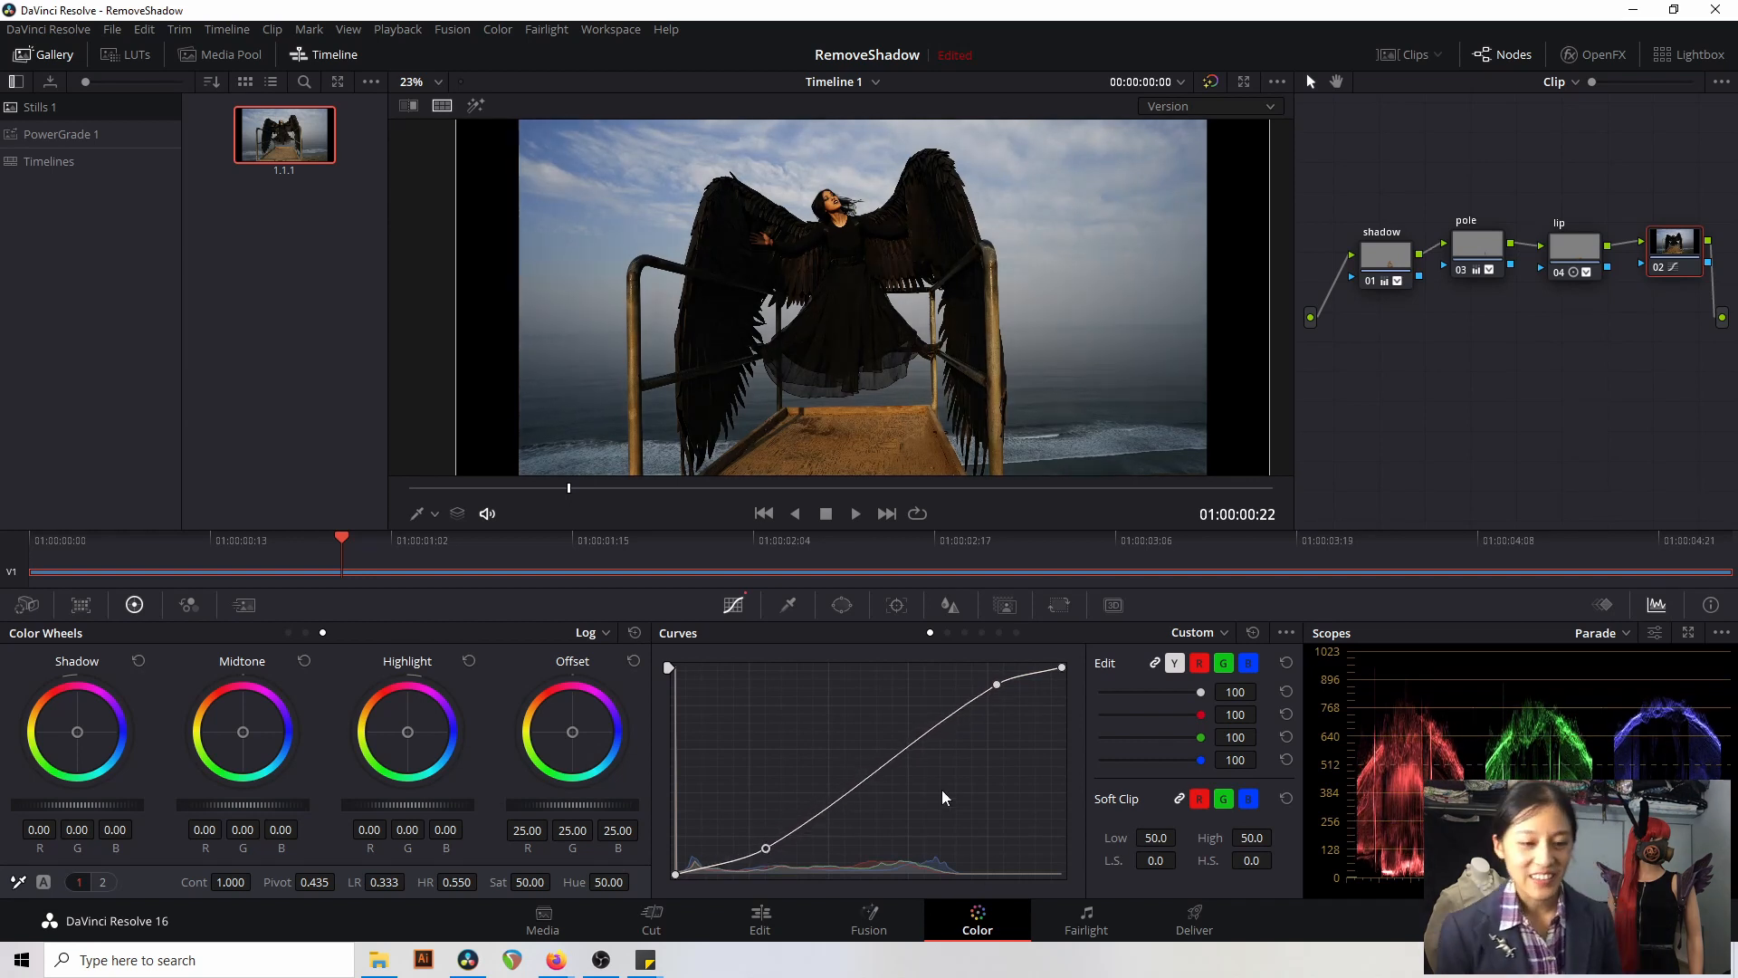
pyautogui.moveTo(849, 776); pyautogui.dragTo(906, 744)
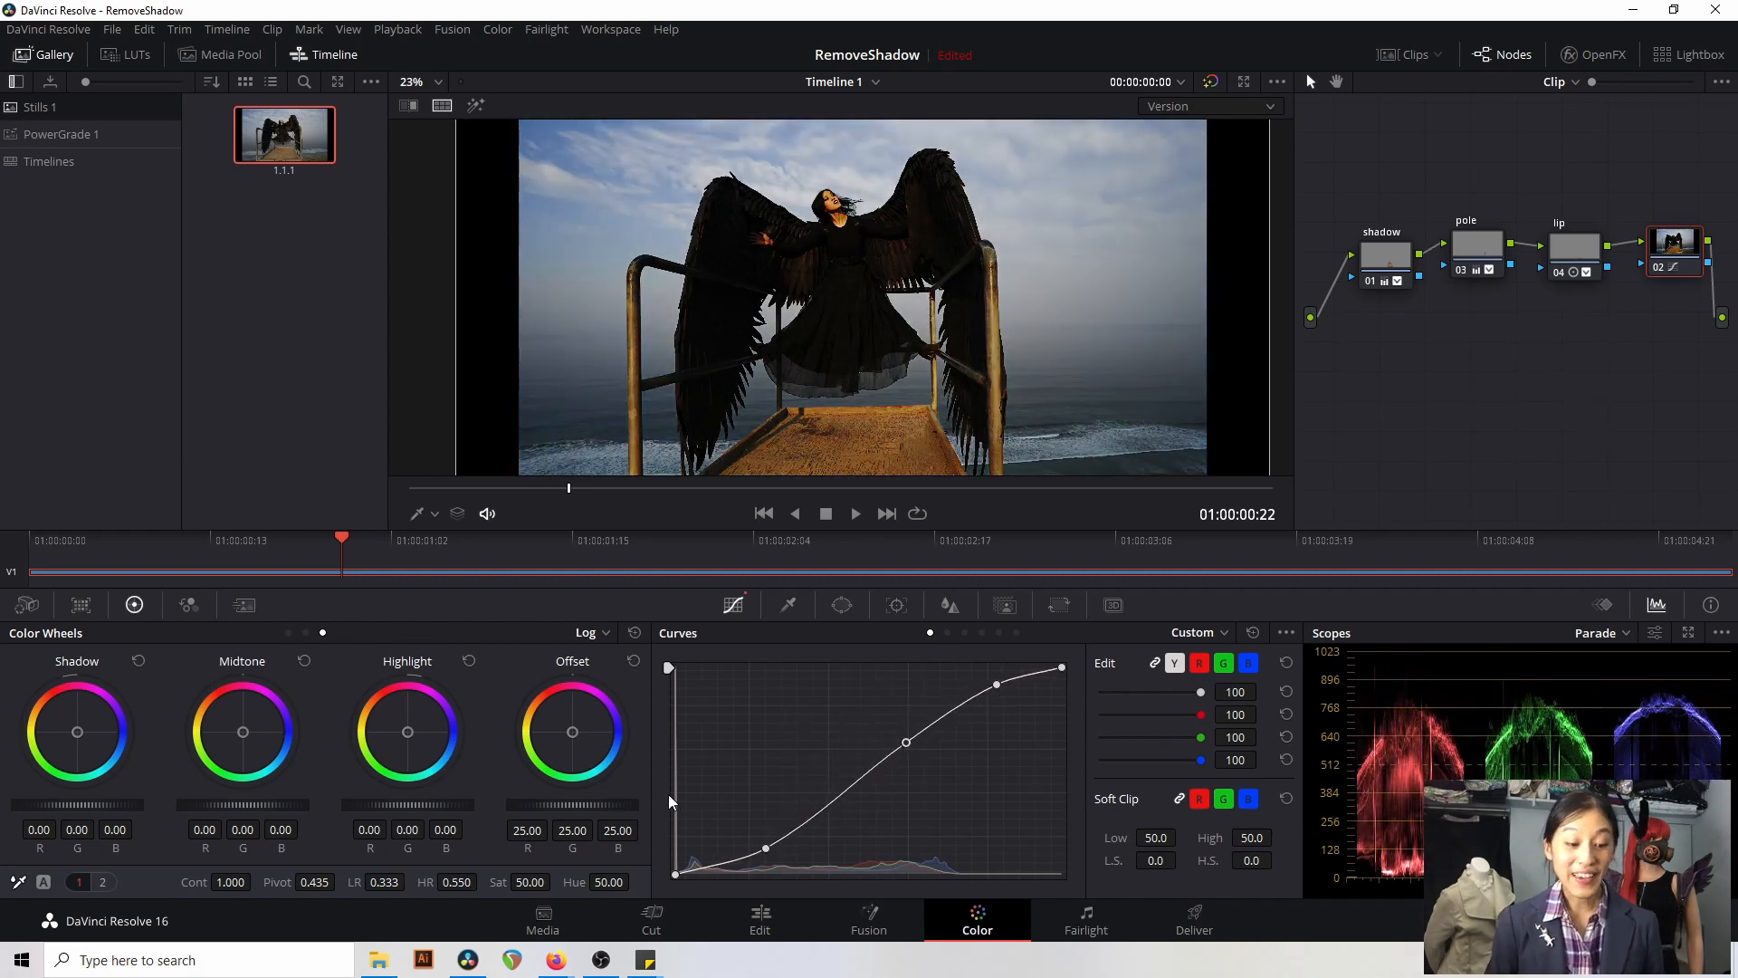
pyautogui.moveTo(530, 885); pyautogui.dragTo(556, 881)
pyautogui.hotkey('ctrl', 'z')
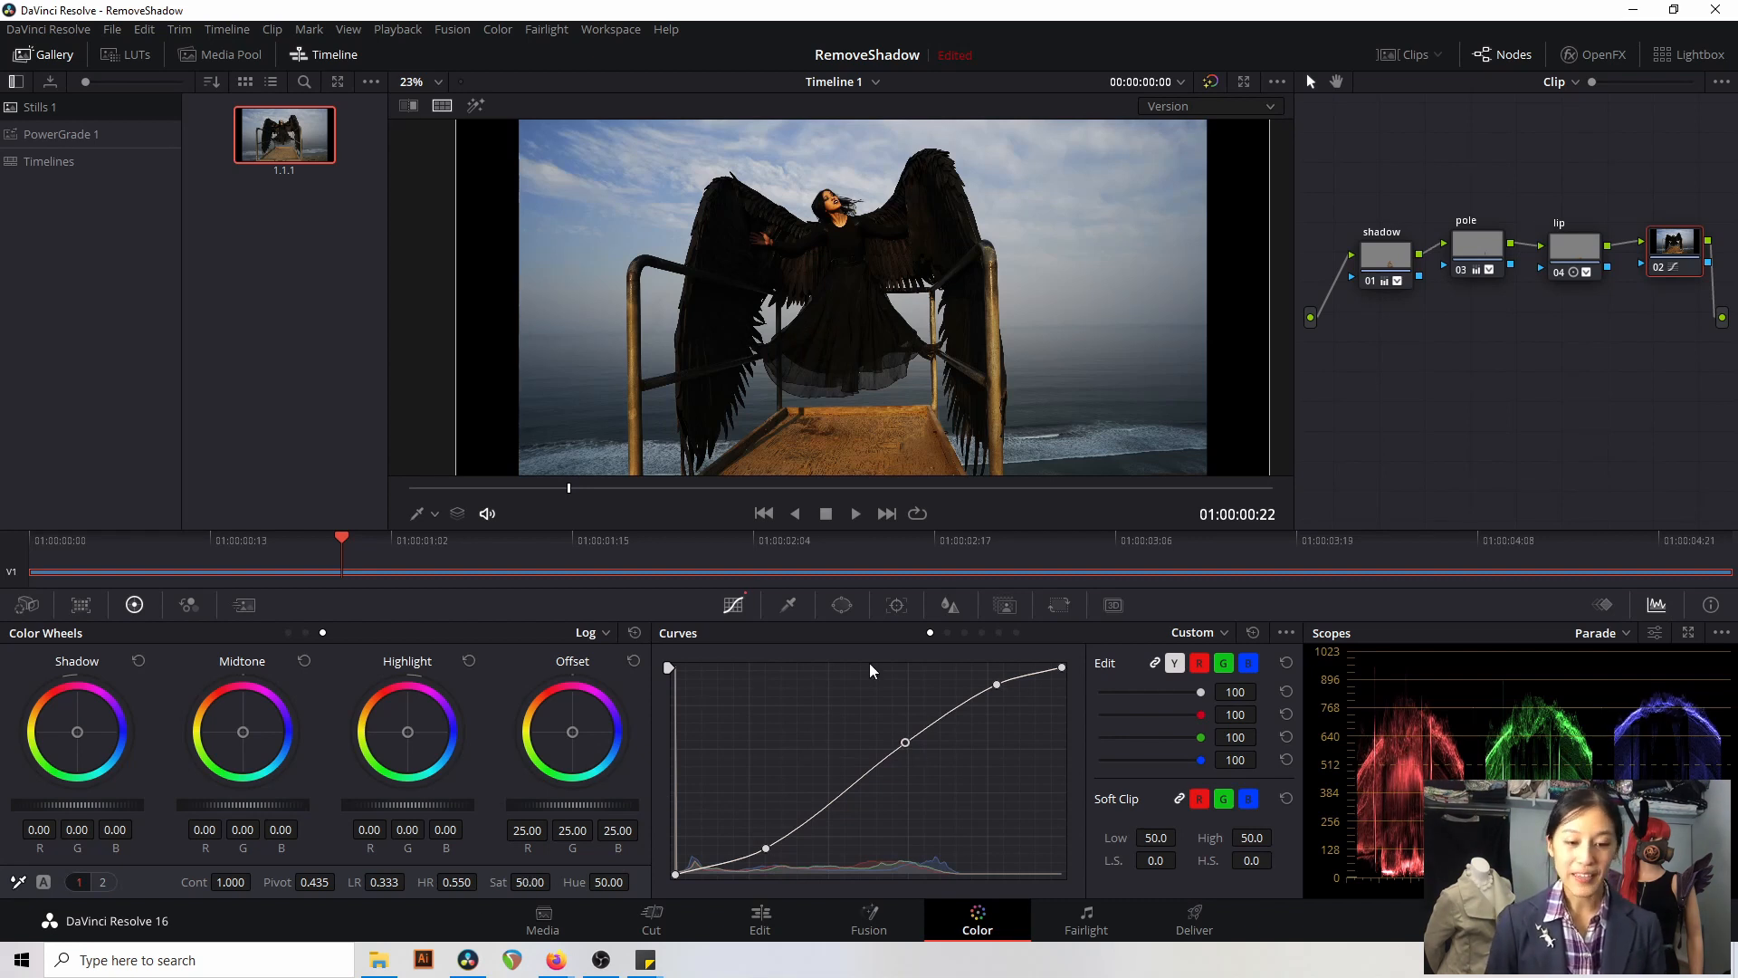
# - Move node 02 below the shadow node, add a serial node after it and label the new node sky
pyautogui.moveTo(1650, 264); pyautogui.dragTo(1367, 402)
pyautogui.hotkey('alt', 's')
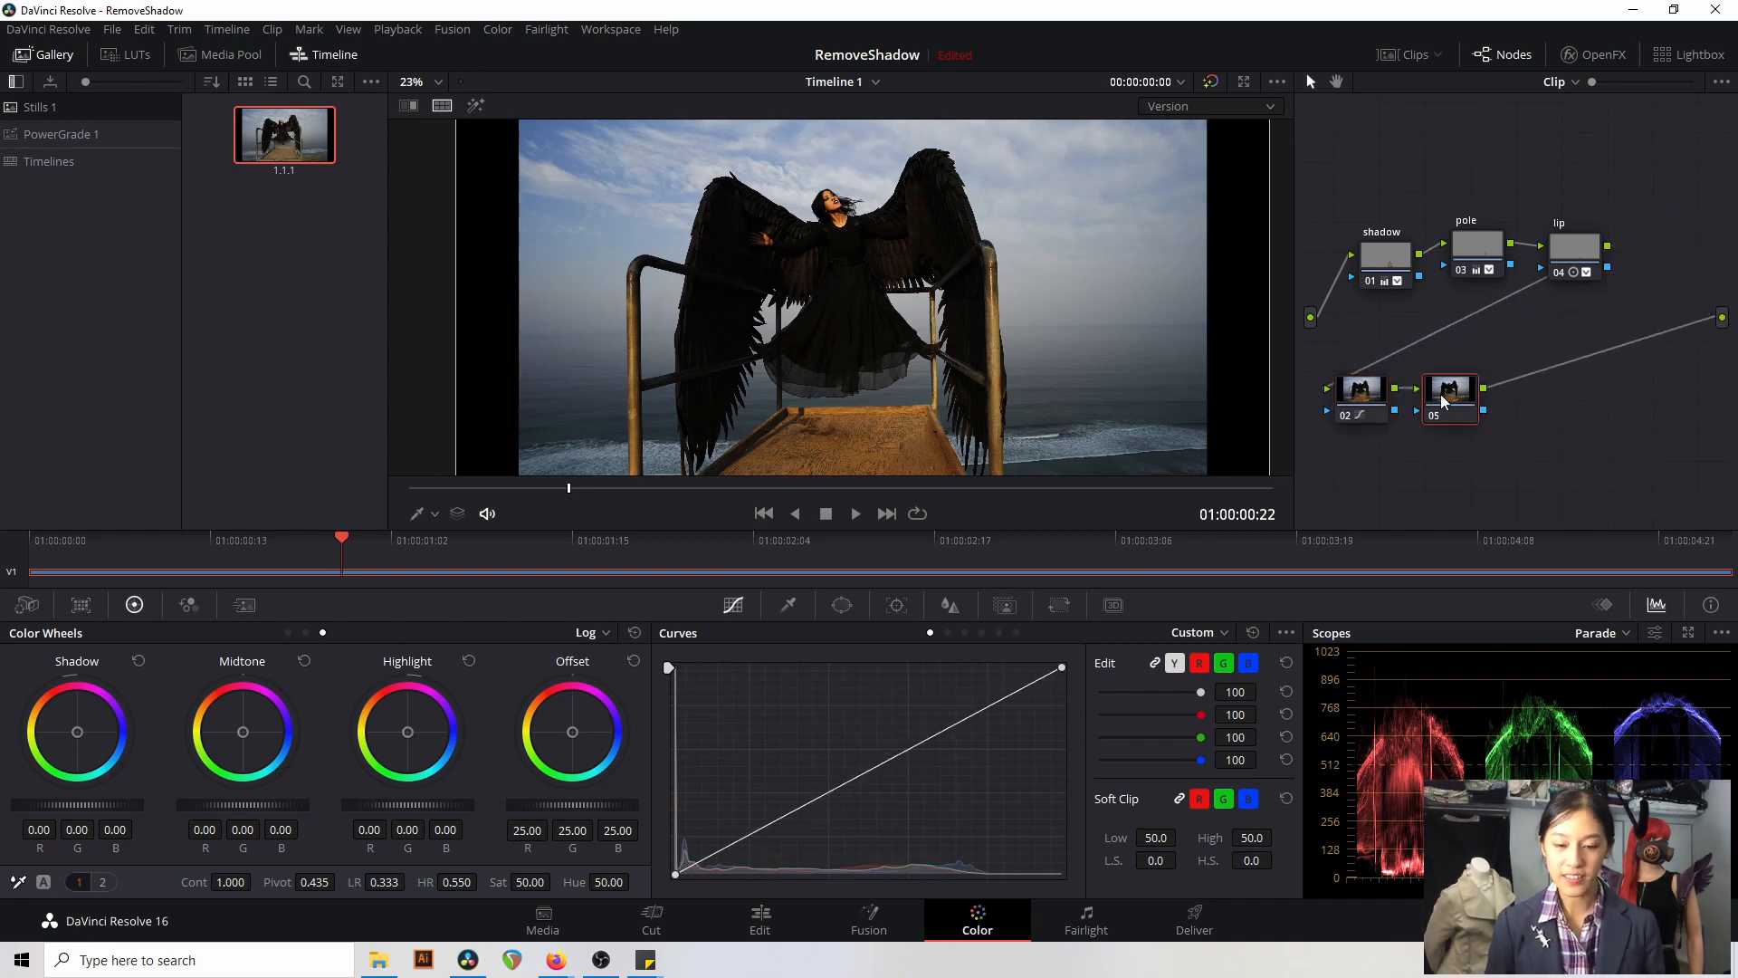
pyautogui.click(787, 605)
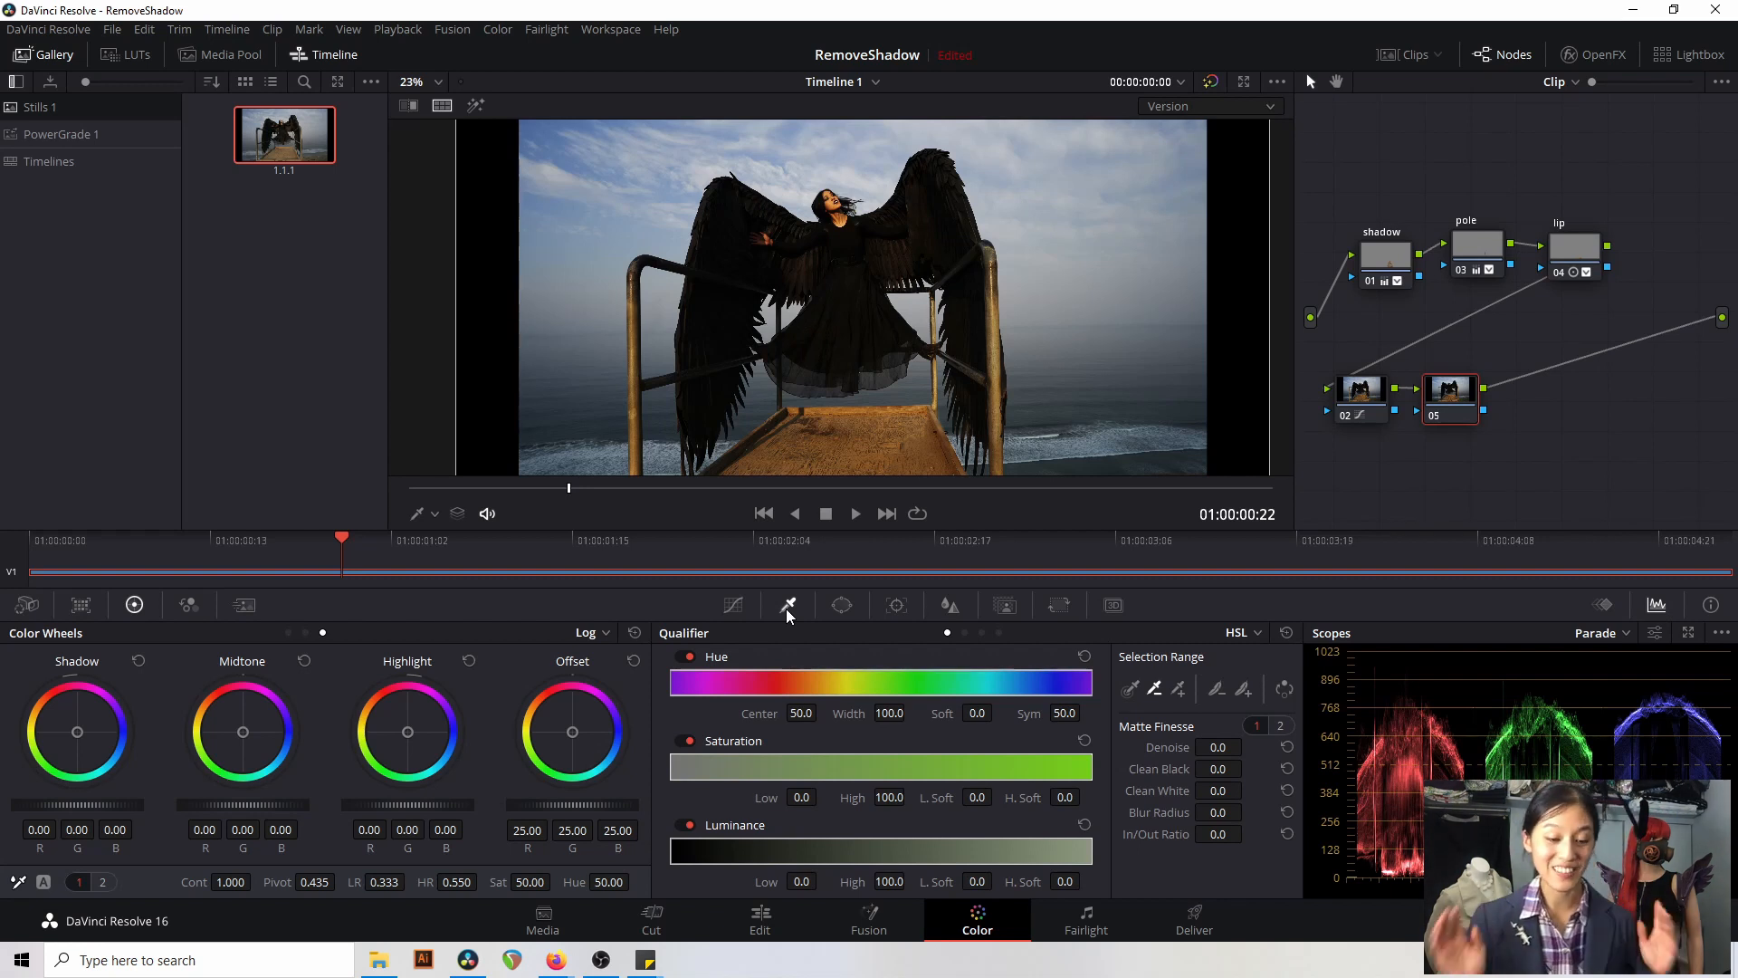
pyautogui.rightClick(1452, 401)
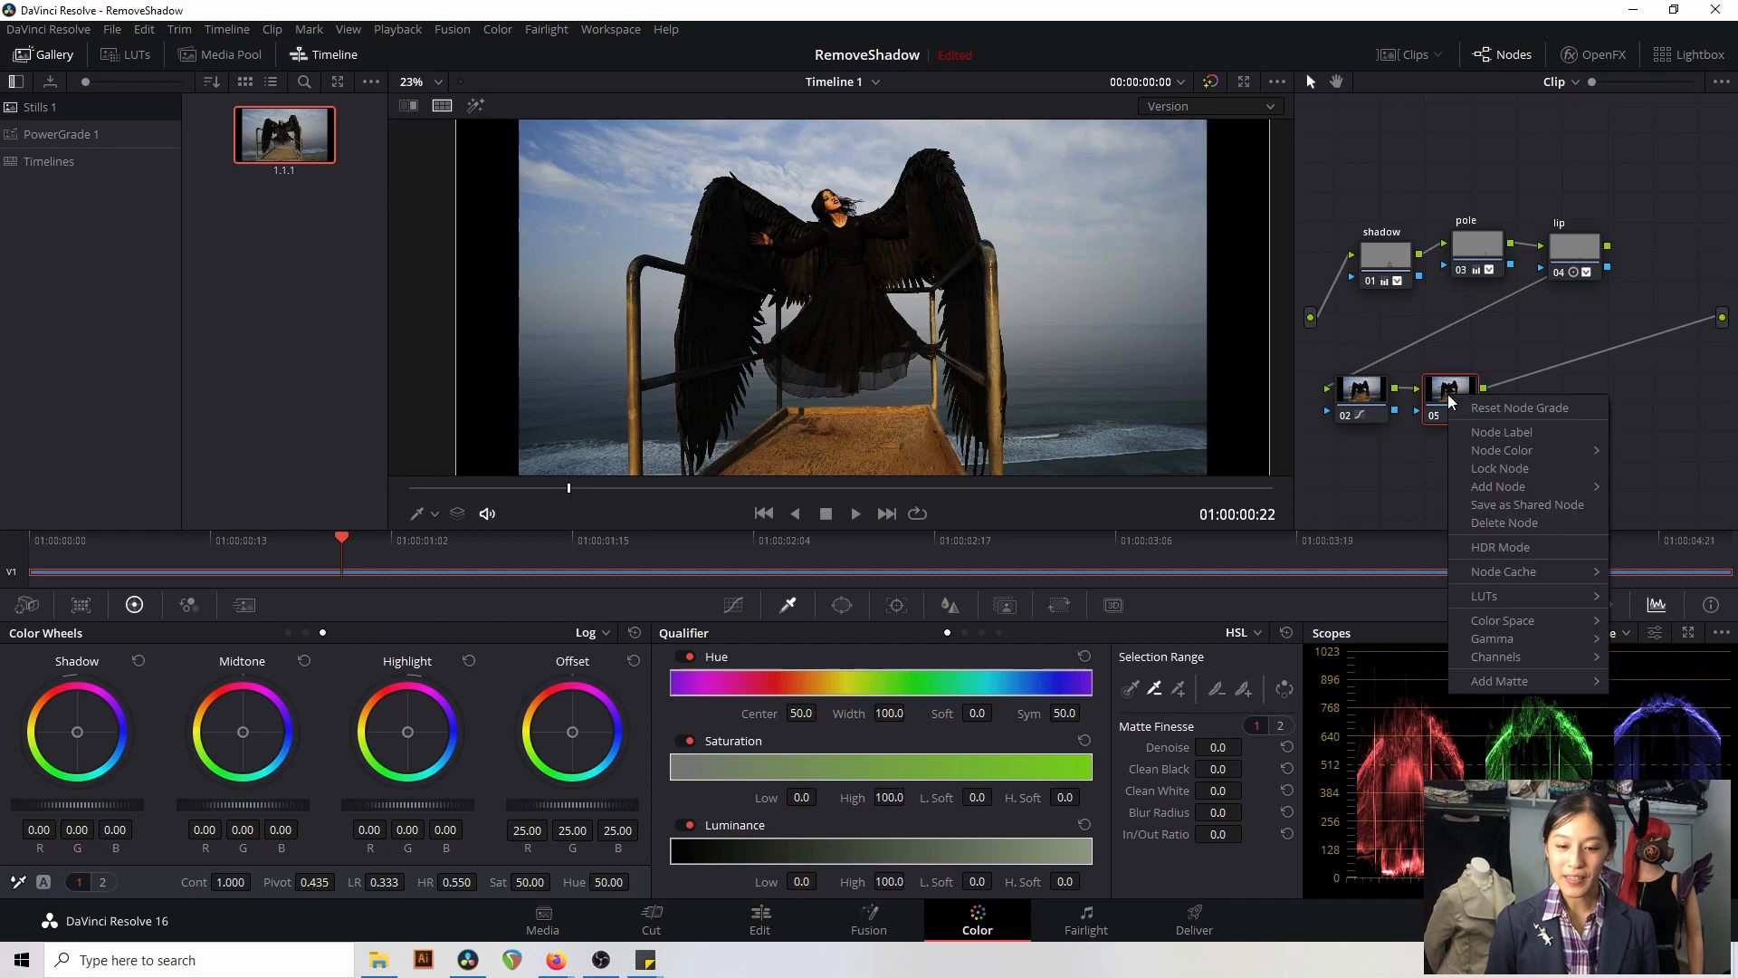
pyautogui.click(1477, 431)
pyautogui.write('sky')
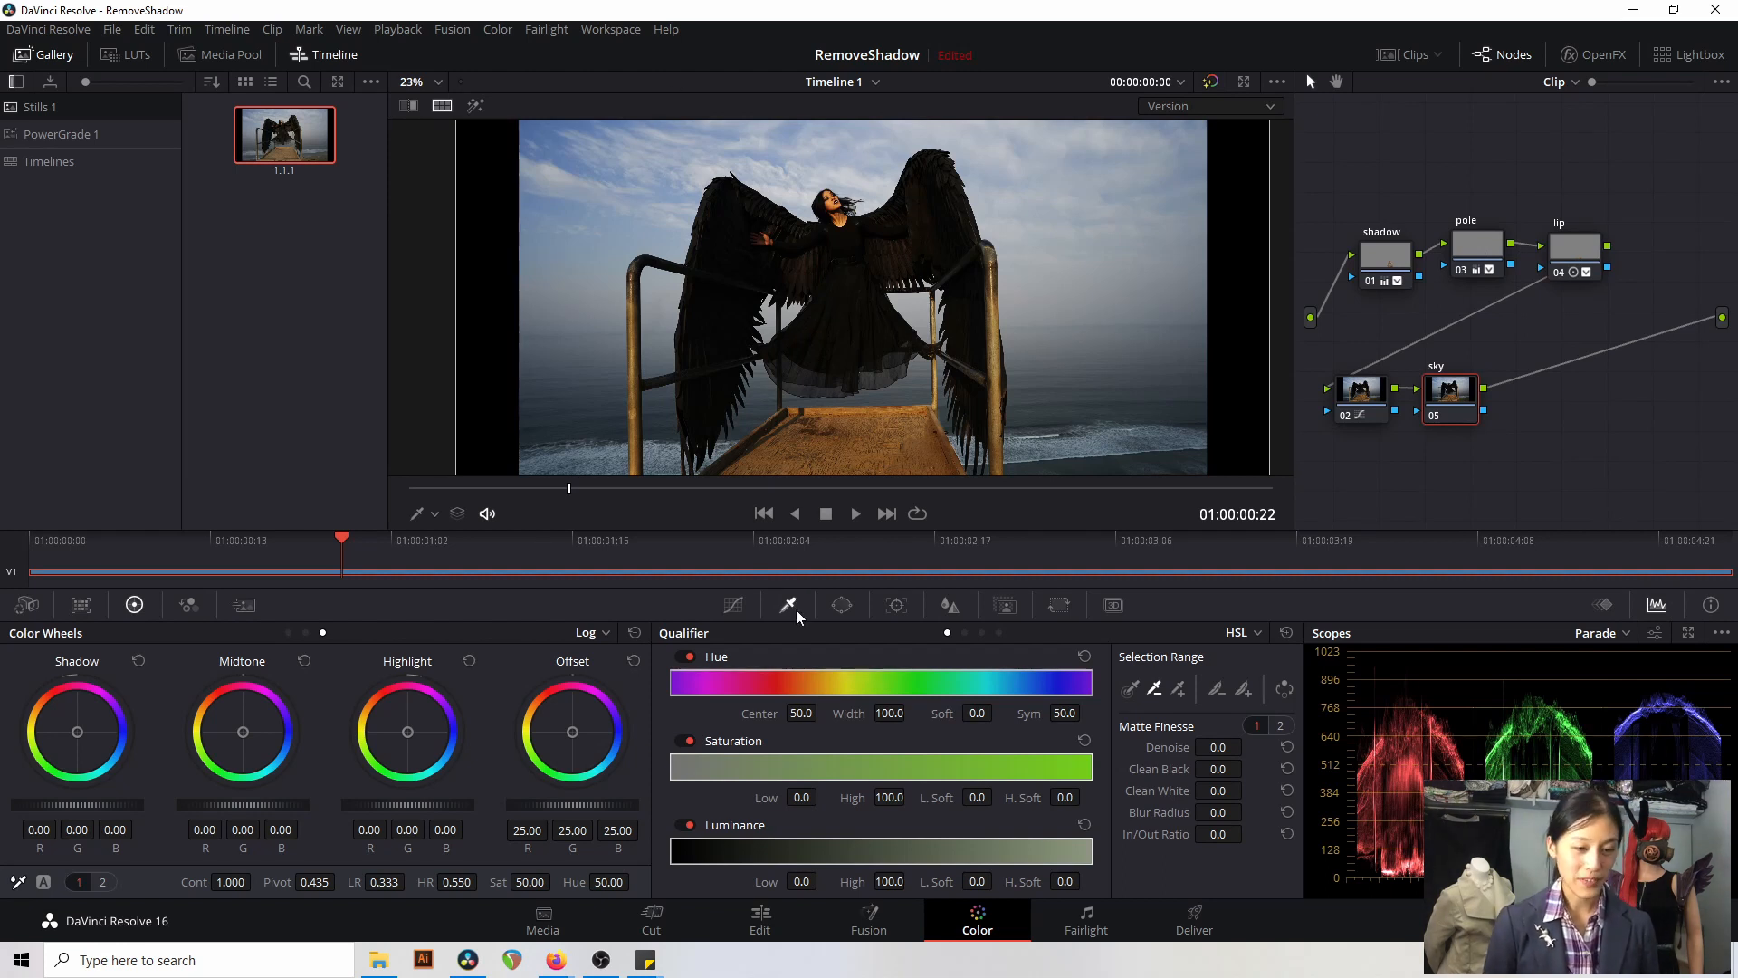
# - Qualify the sky on the sky node by sampling from the blue clouds to the haze above the sea, with Highlight enabled
pyautogui.click(1129, 693)
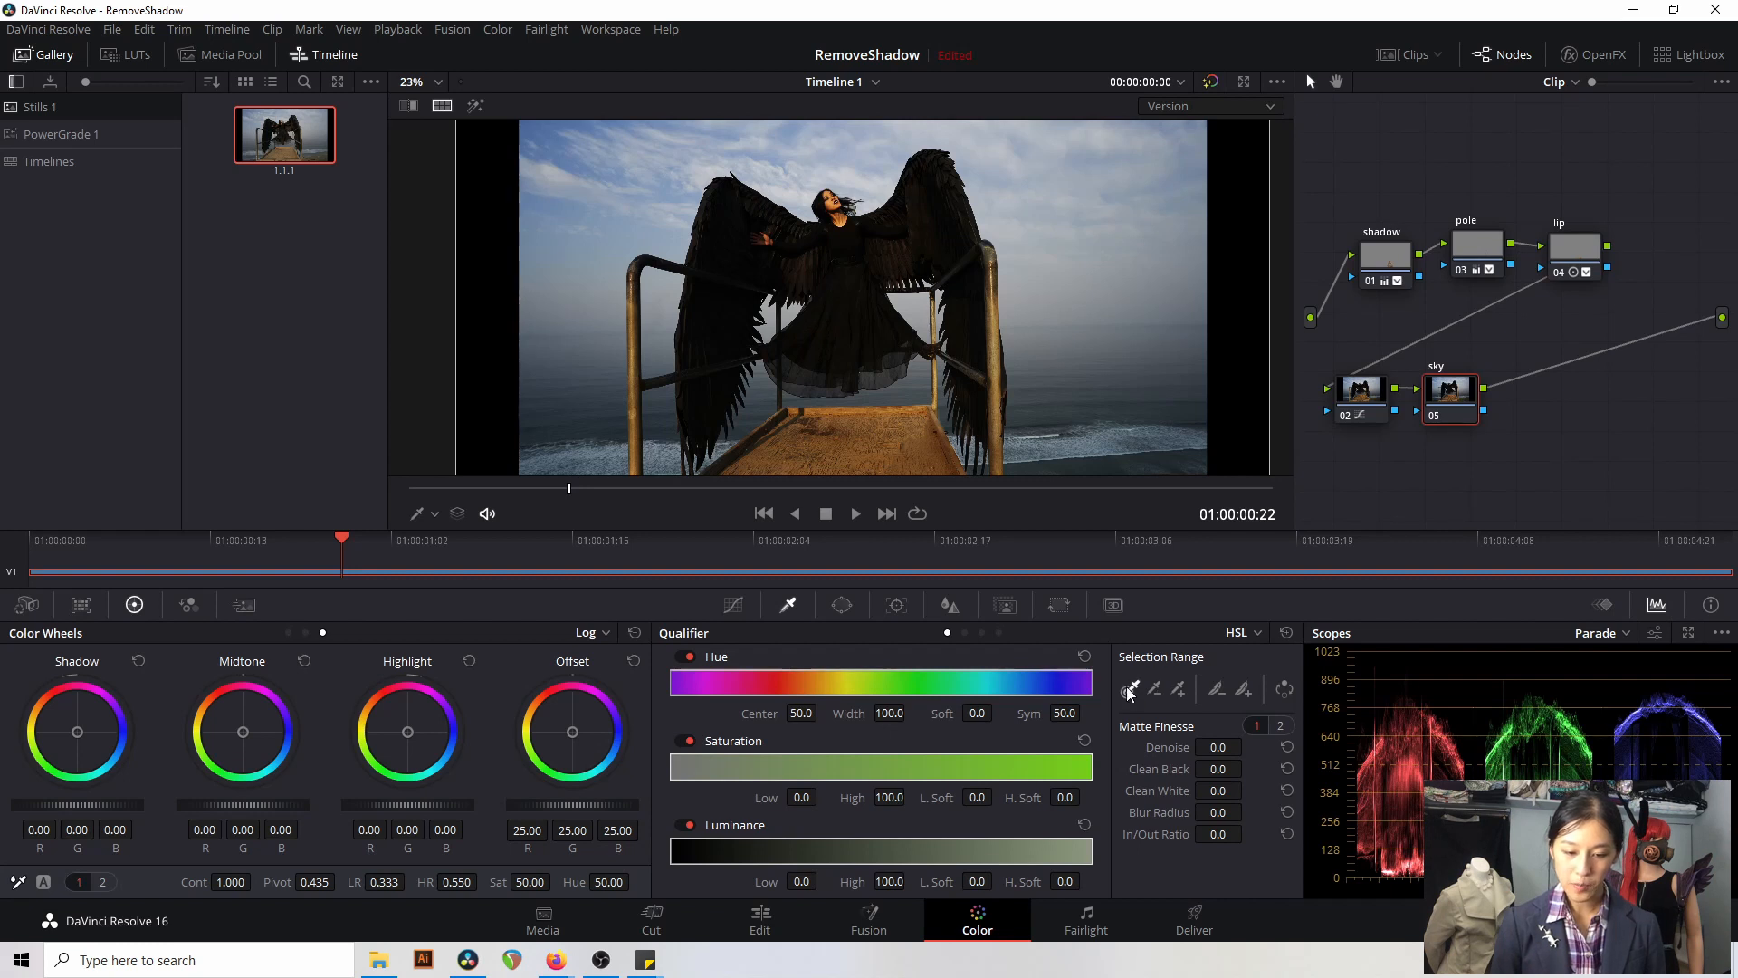
pyautogui.click(477, 116)
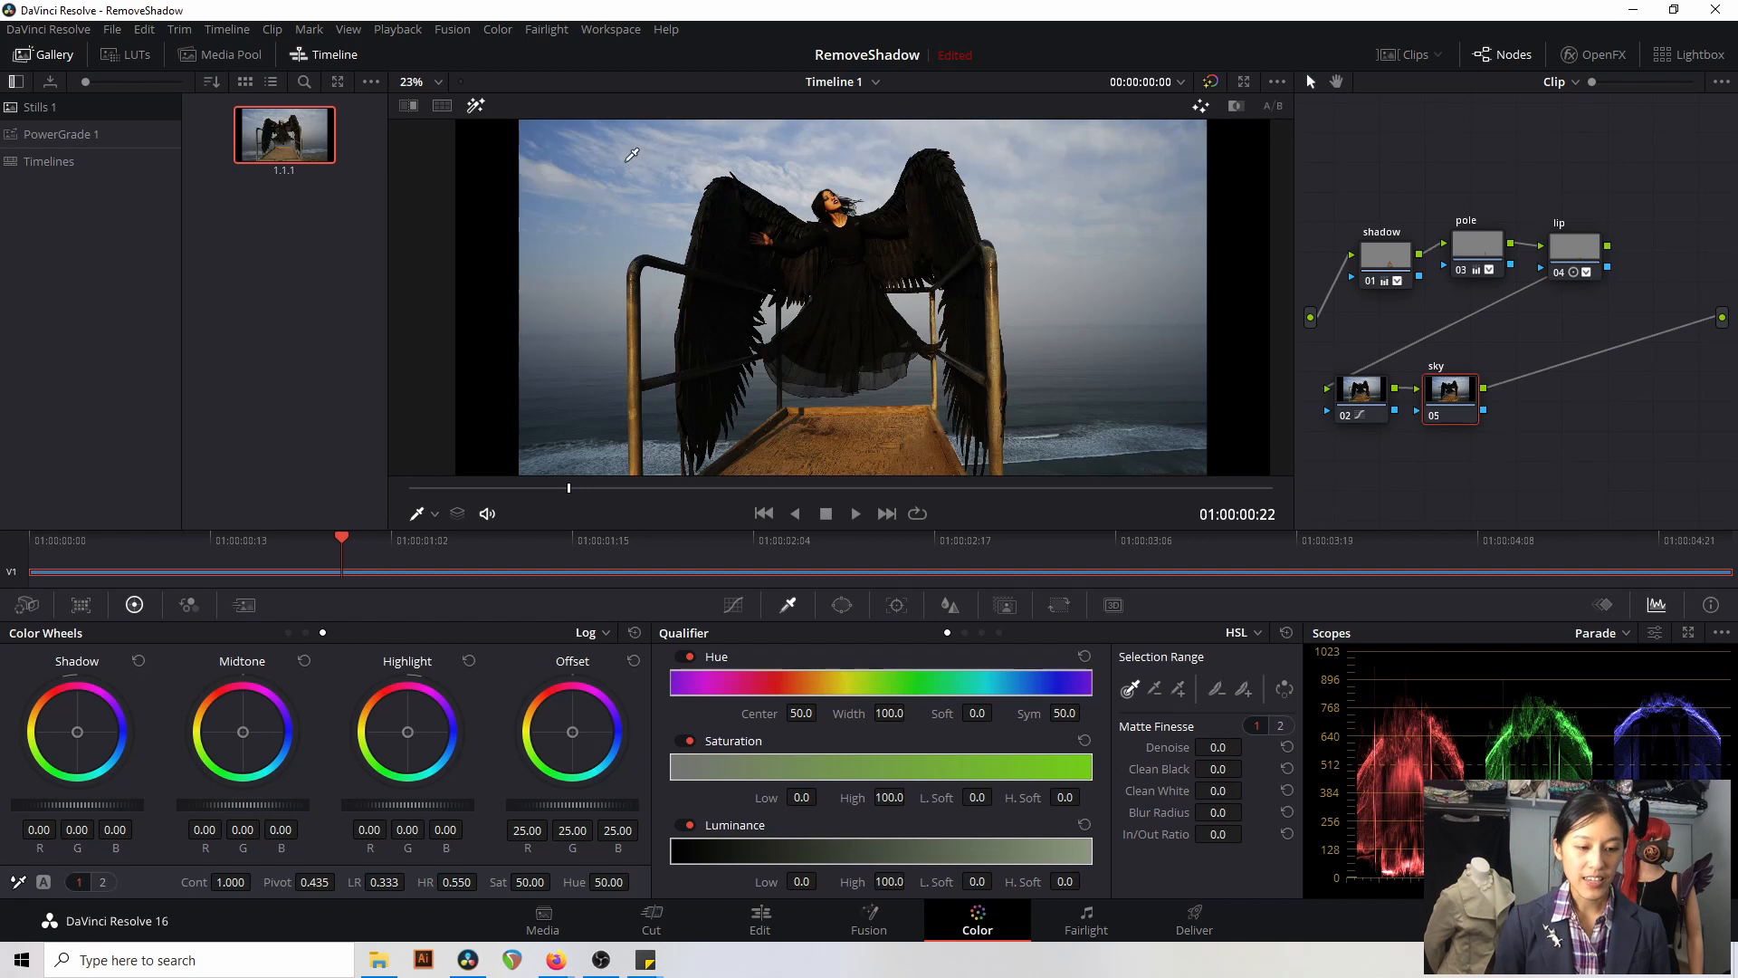
pyautogui.click(575, 163)
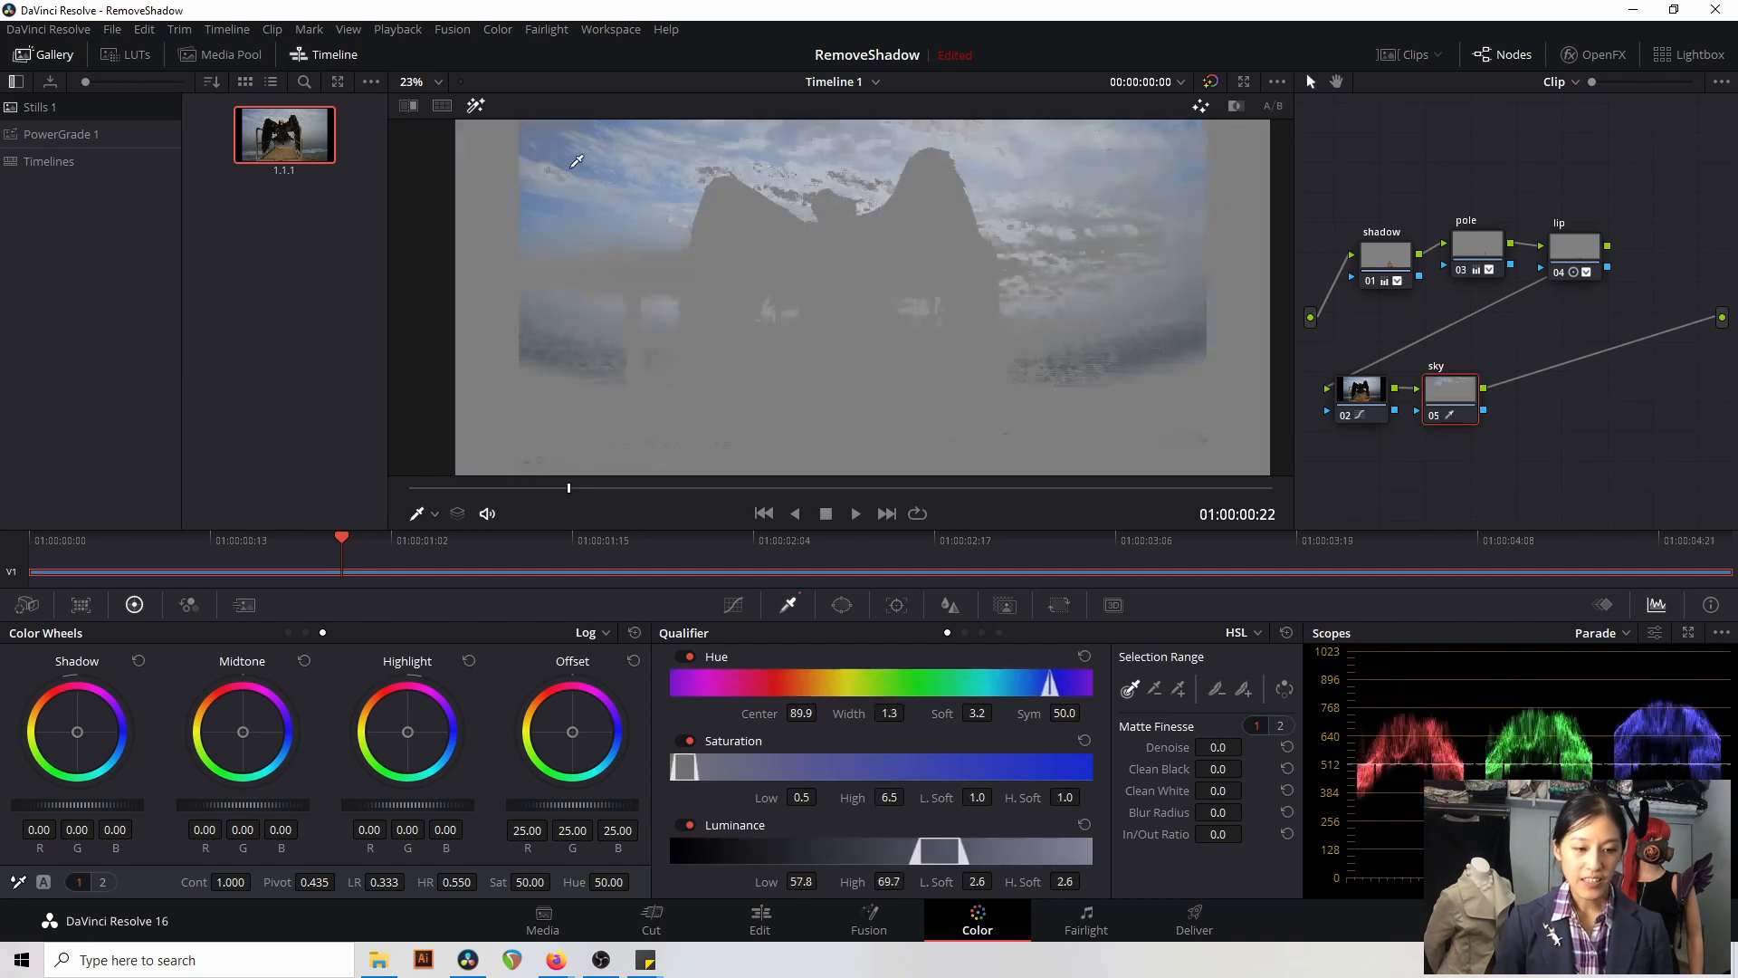
pyautogui.moveTo(575, 163)
pyautogui.mouseDown()
pyautogui.moveTo(714, 161)
pyautogui.moveTo(694, 167)
pyautogui.moveTo(792, 196)
pyautogui.moveTo(886, 142)
pyautogui.moveTo(1054, 149)
pyautogui.moveTo(1089, 266)
pyautogui.moveTo(1123, 197)
pyautogui.moveTo(1073, 277)
pyautogui.moveTo(1013, 265)
pyautogui.moveTo(1092, 263)
pyautogui.moveTo(1166, 318)
pyautogui.mouseUp()
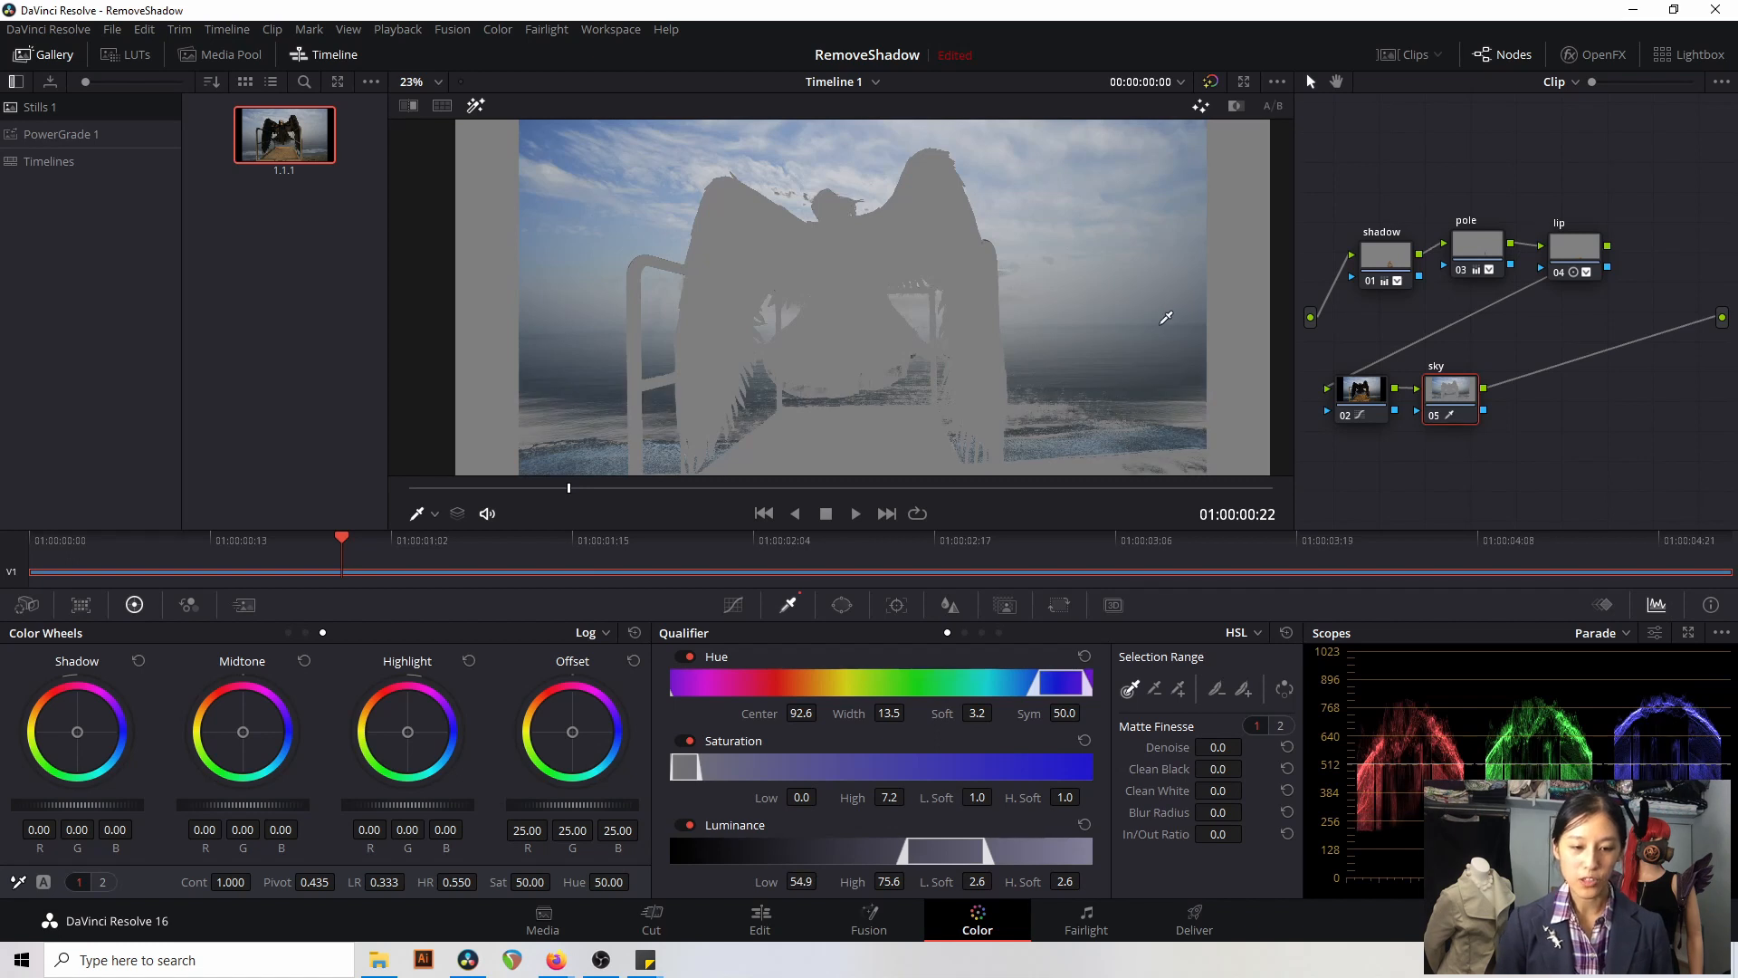
# - Set the sky qualifier's Denoise to 2.3 with Highlight turned off, and darken the sky by pulling its custom curve well below the diagonal
pyautogui.click(477, 107)
pyautogui.click(477, 107)
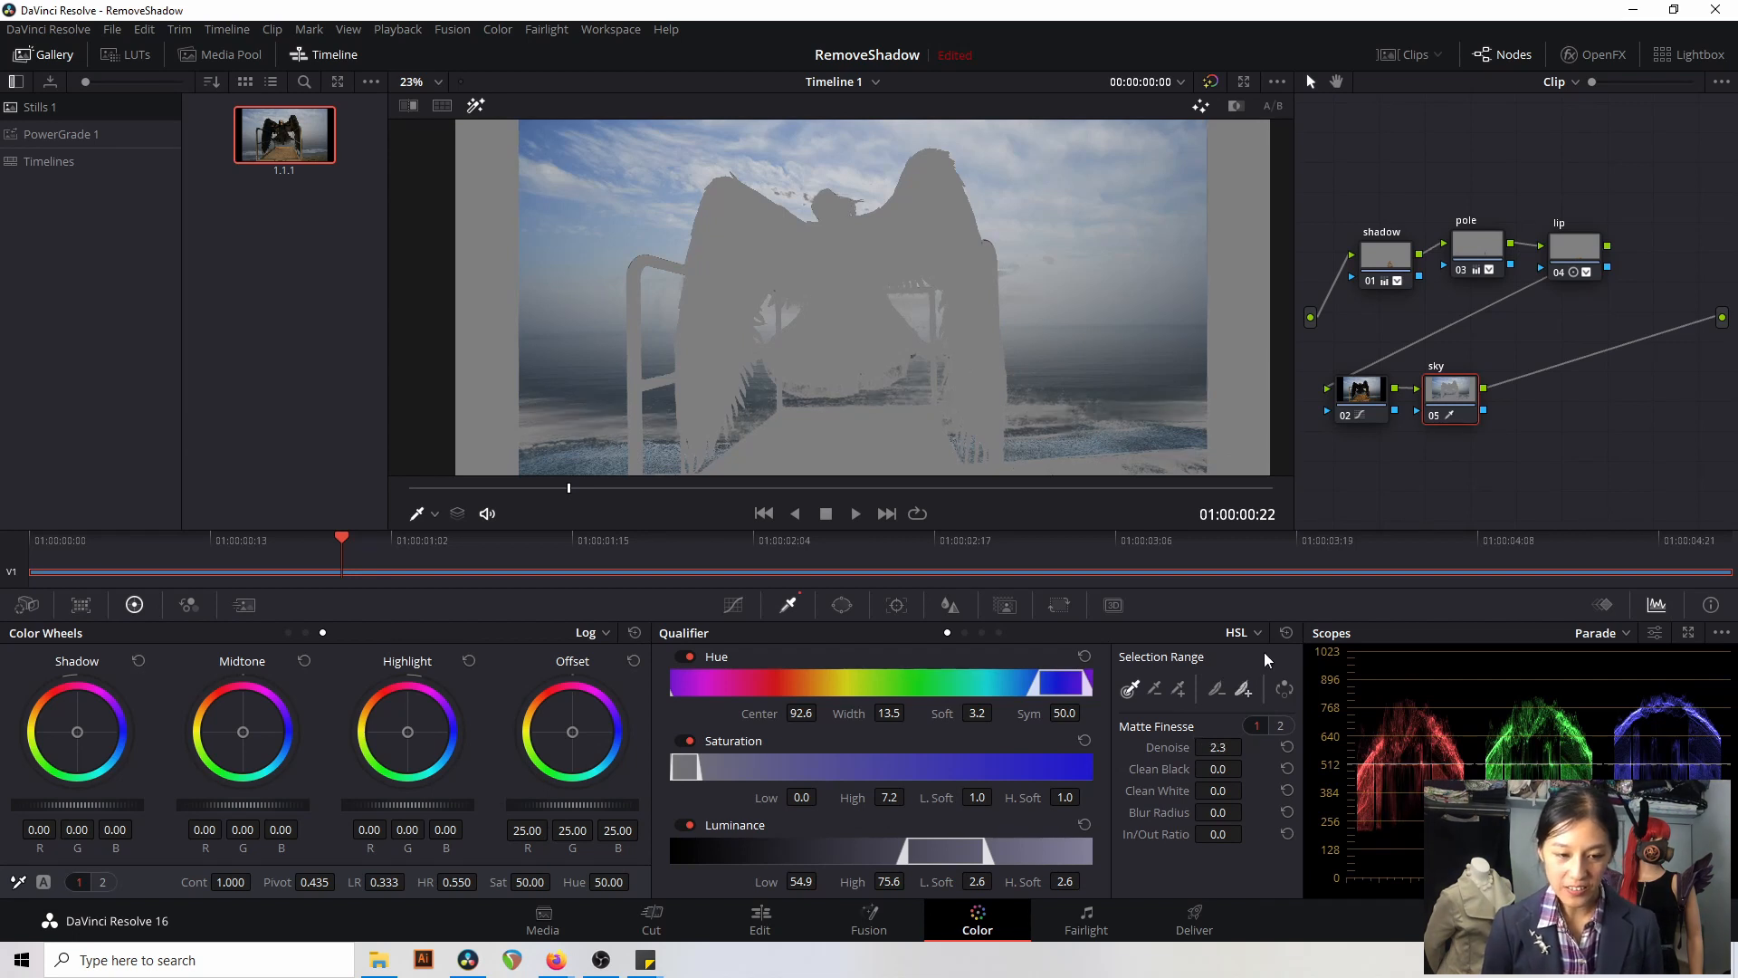
pyautogui.click(477, 107)
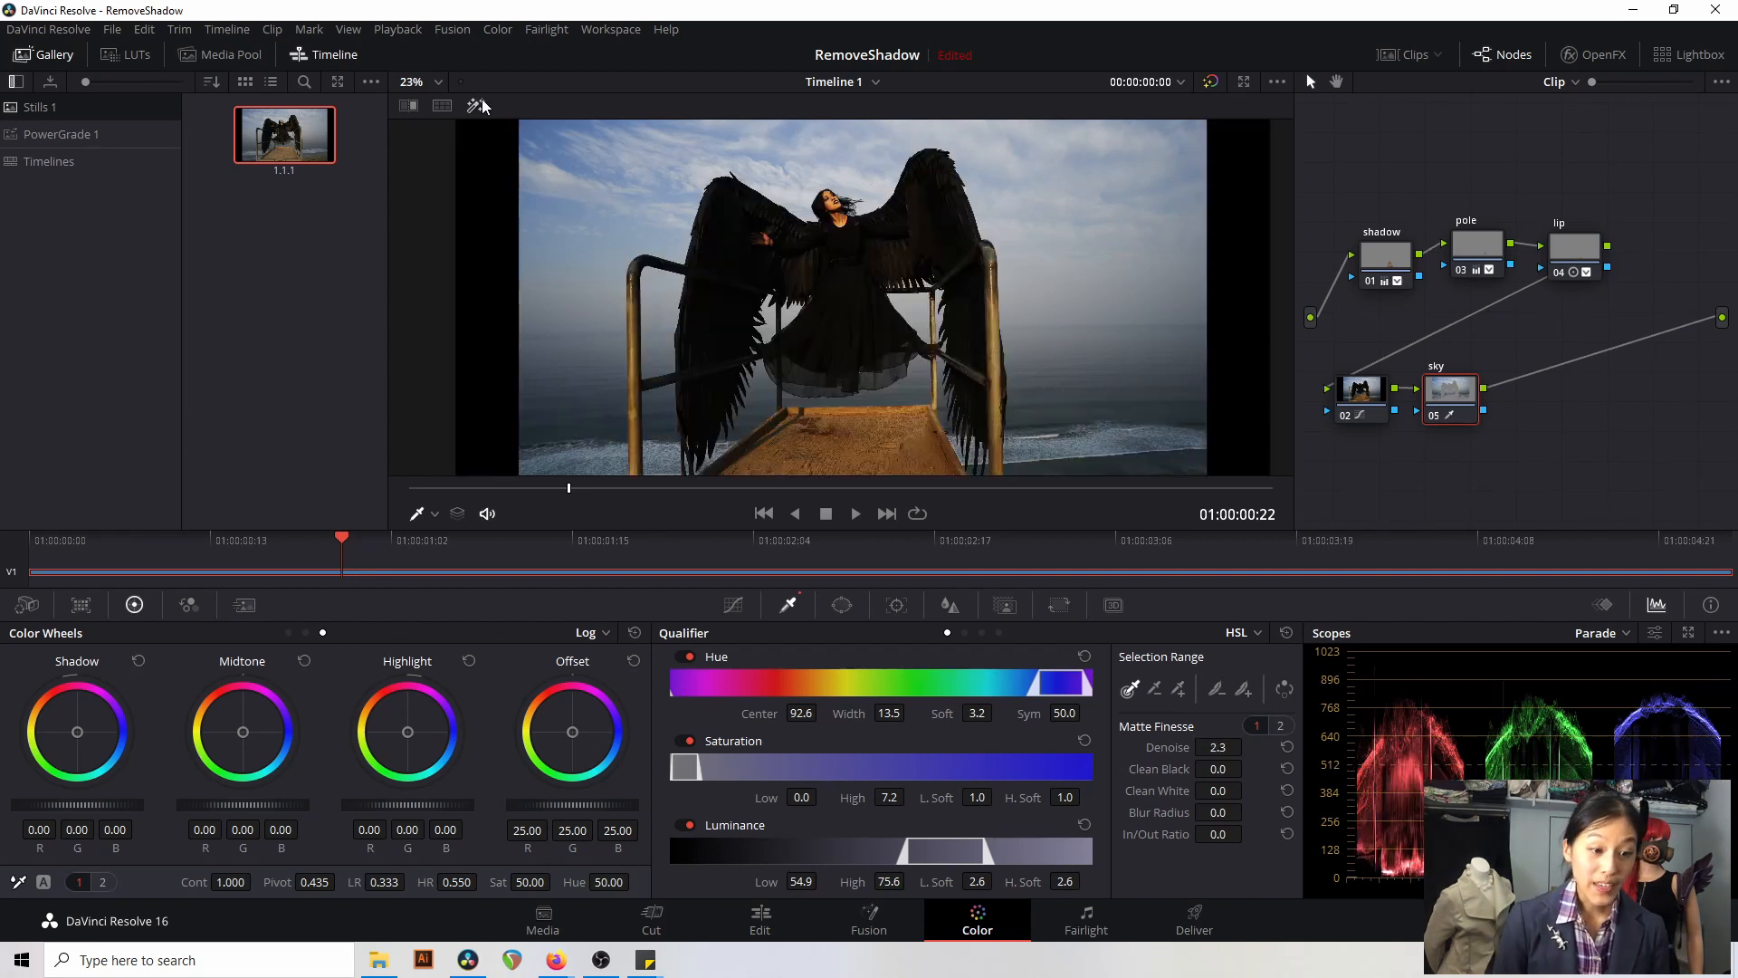
pyautogui.click(733, 605)
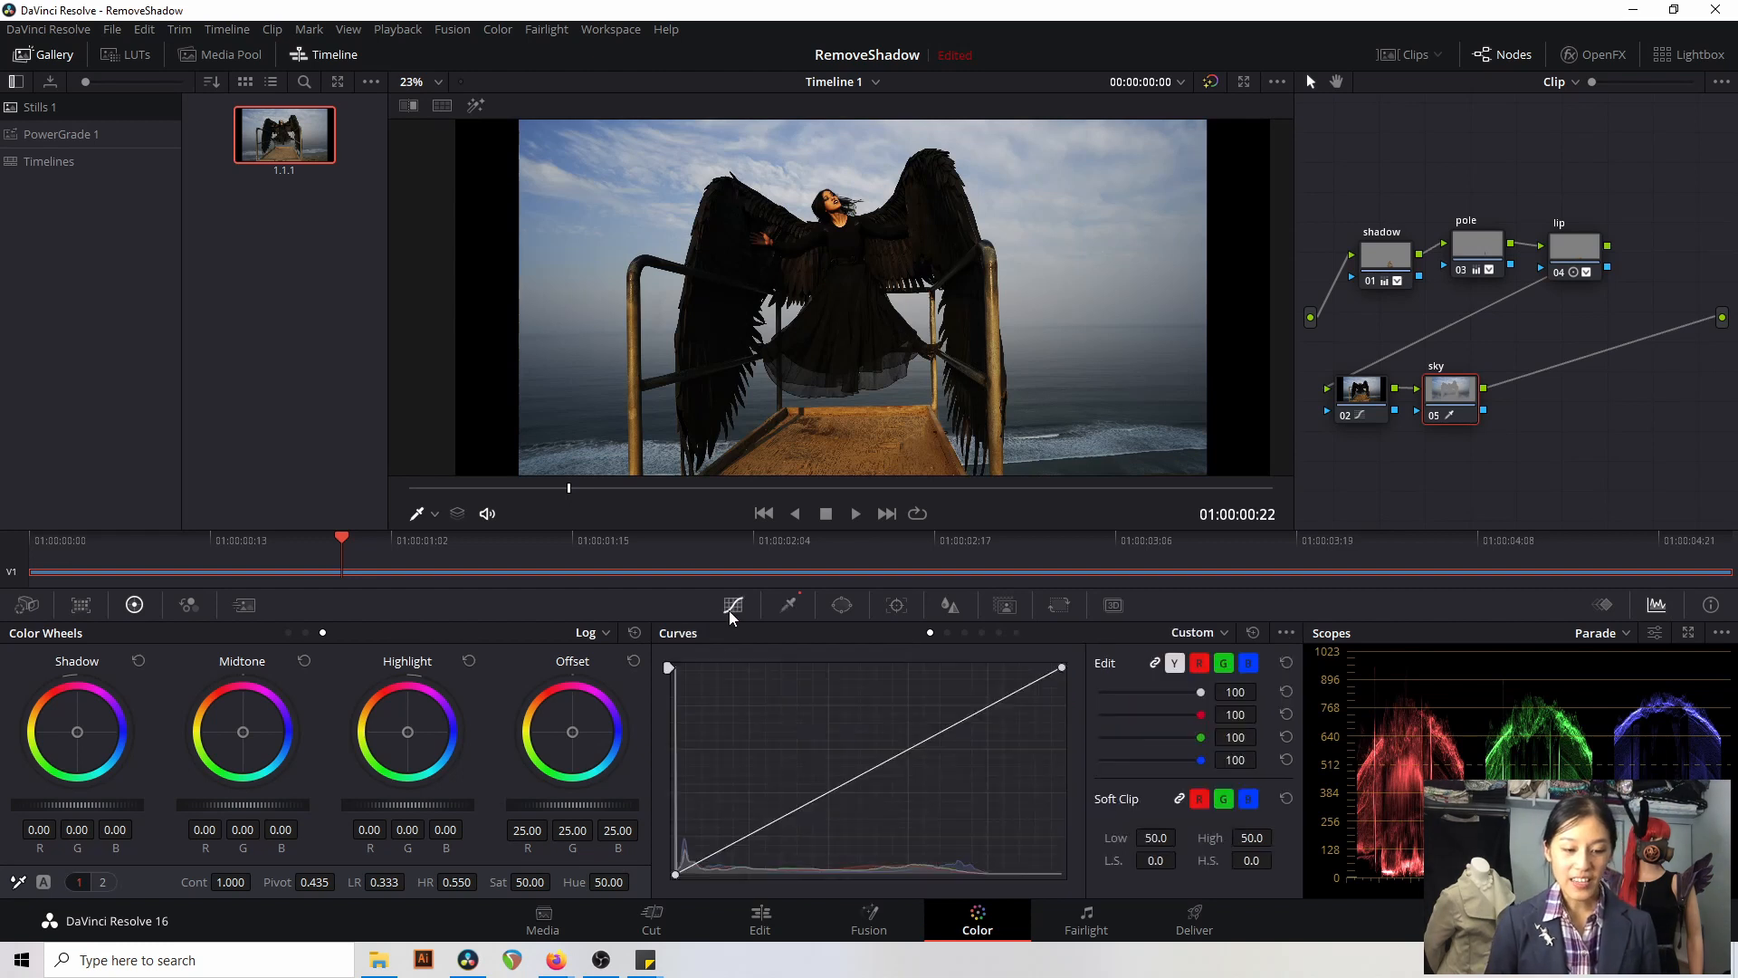
pyautogui.moveTo(823, 826); pyautogui.dragTo(933, 806)
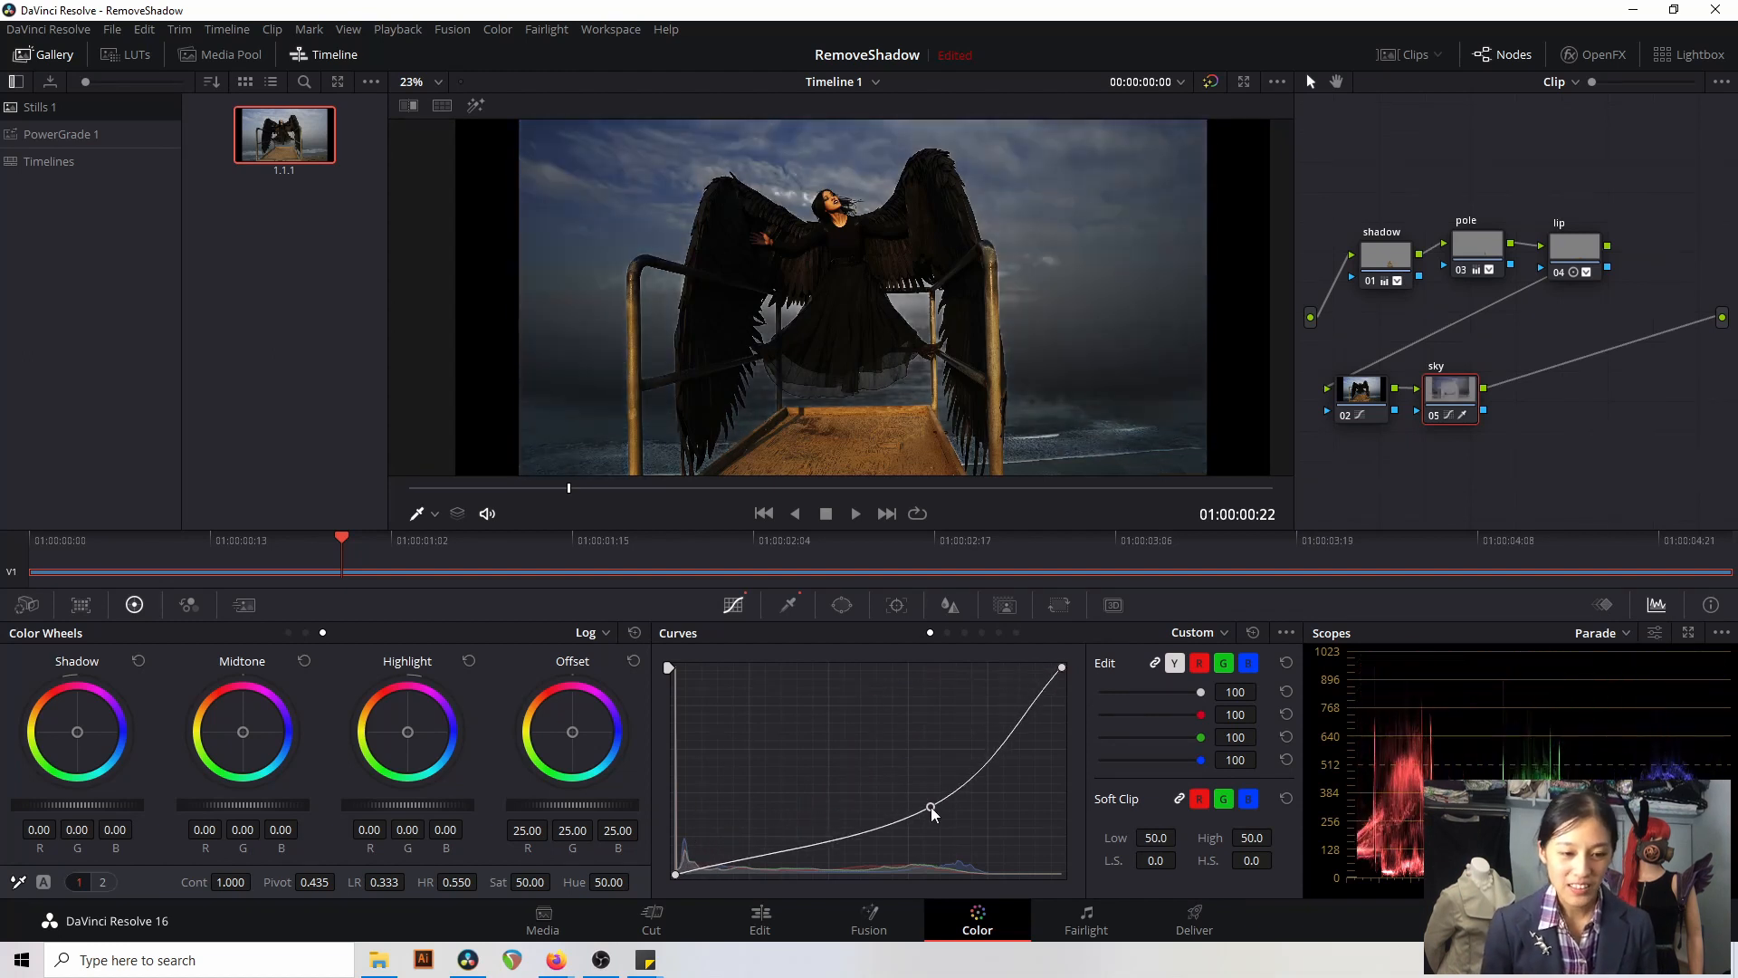
# - Add the sky beside the woman's head to the sky qualifier and inspect the selection around her with Highlight
pyautogui.click(788, 605)
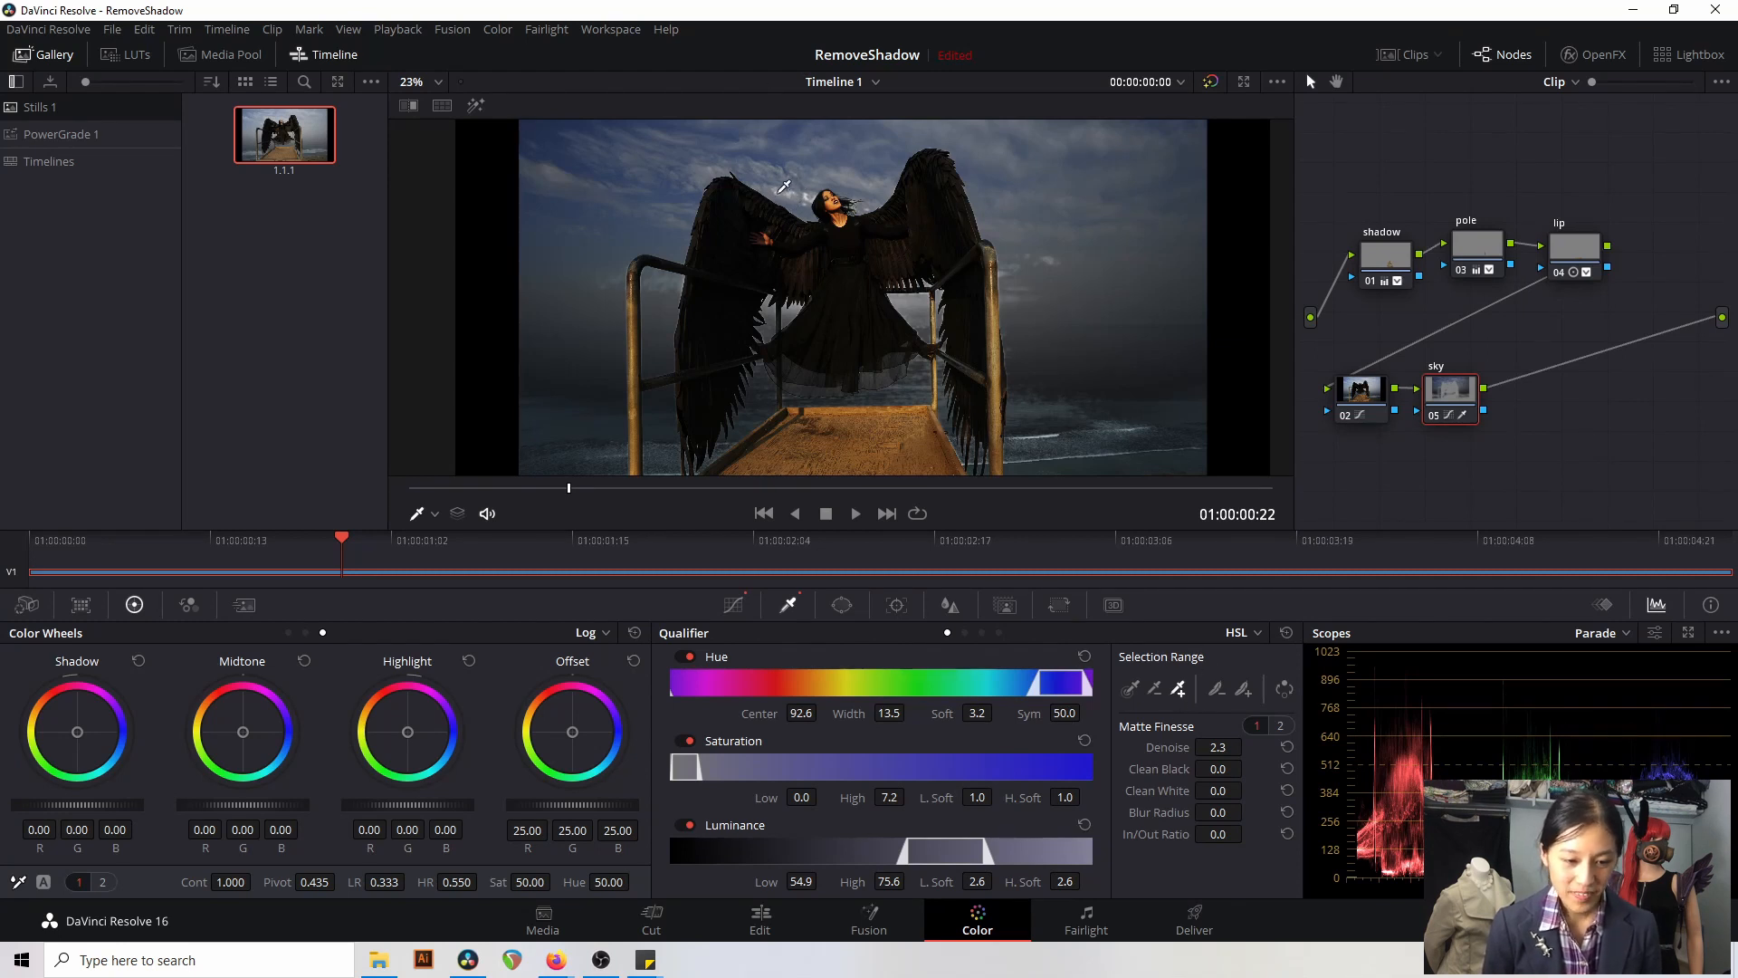
pyautogui.click(784, 185)
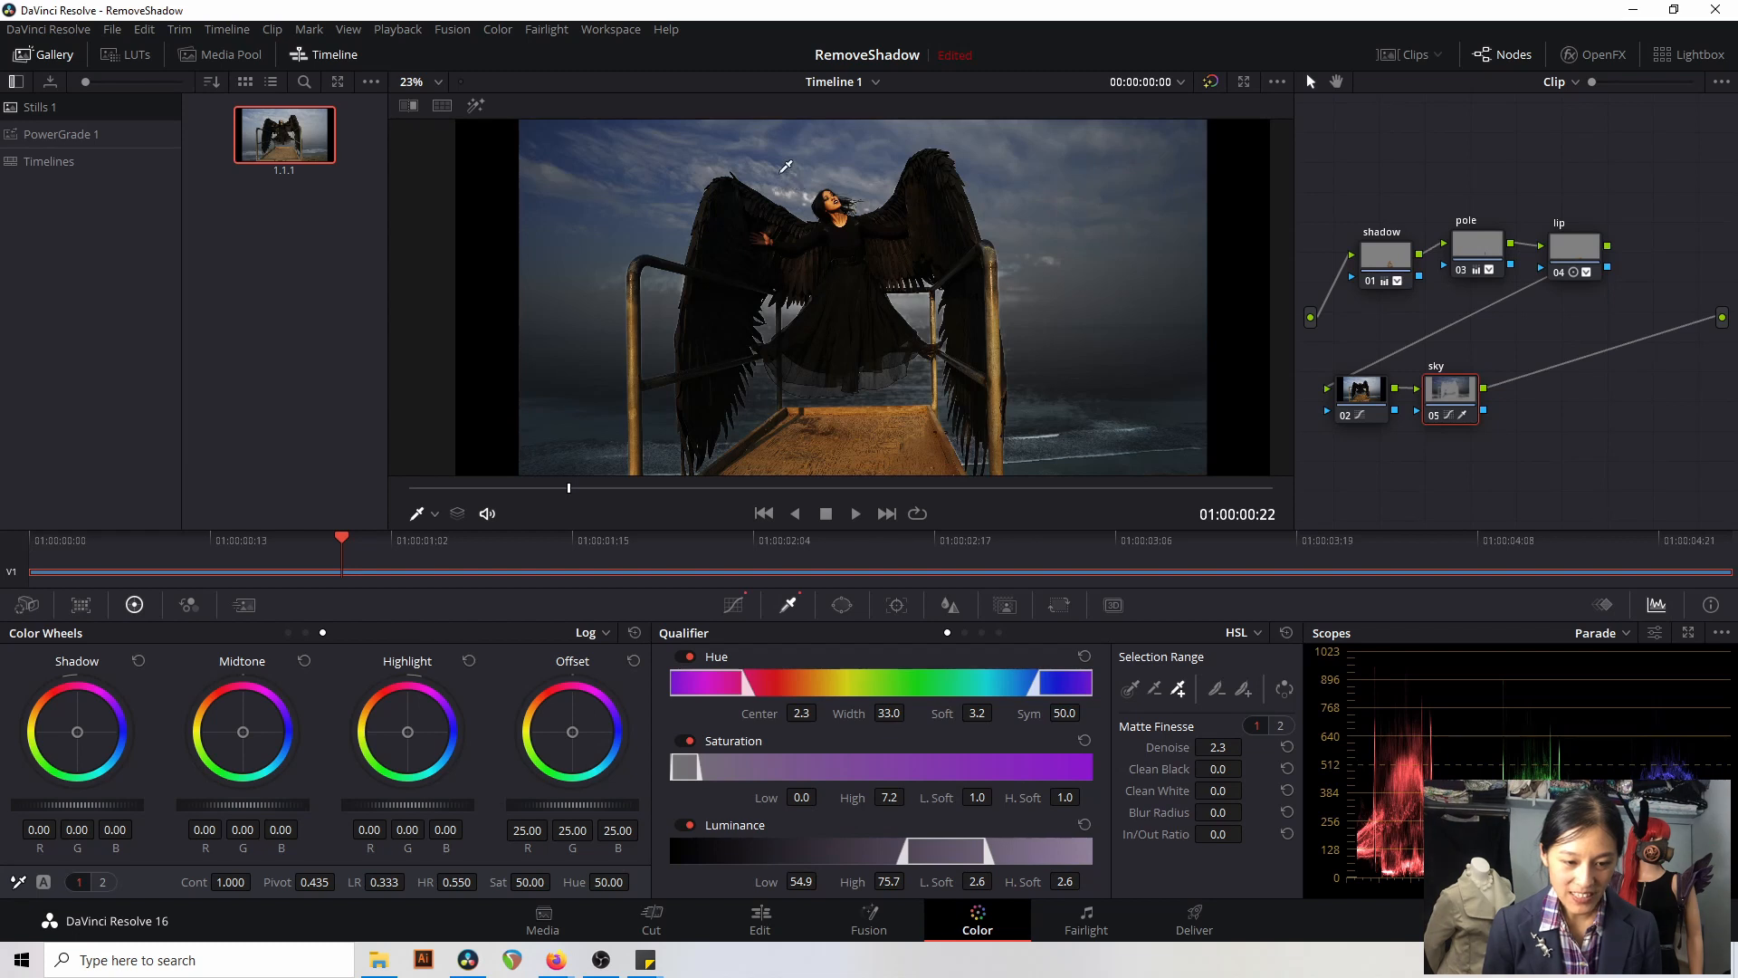
pyautogui.click(475, 105)
pyautogui.scroll(4, 823, 201)
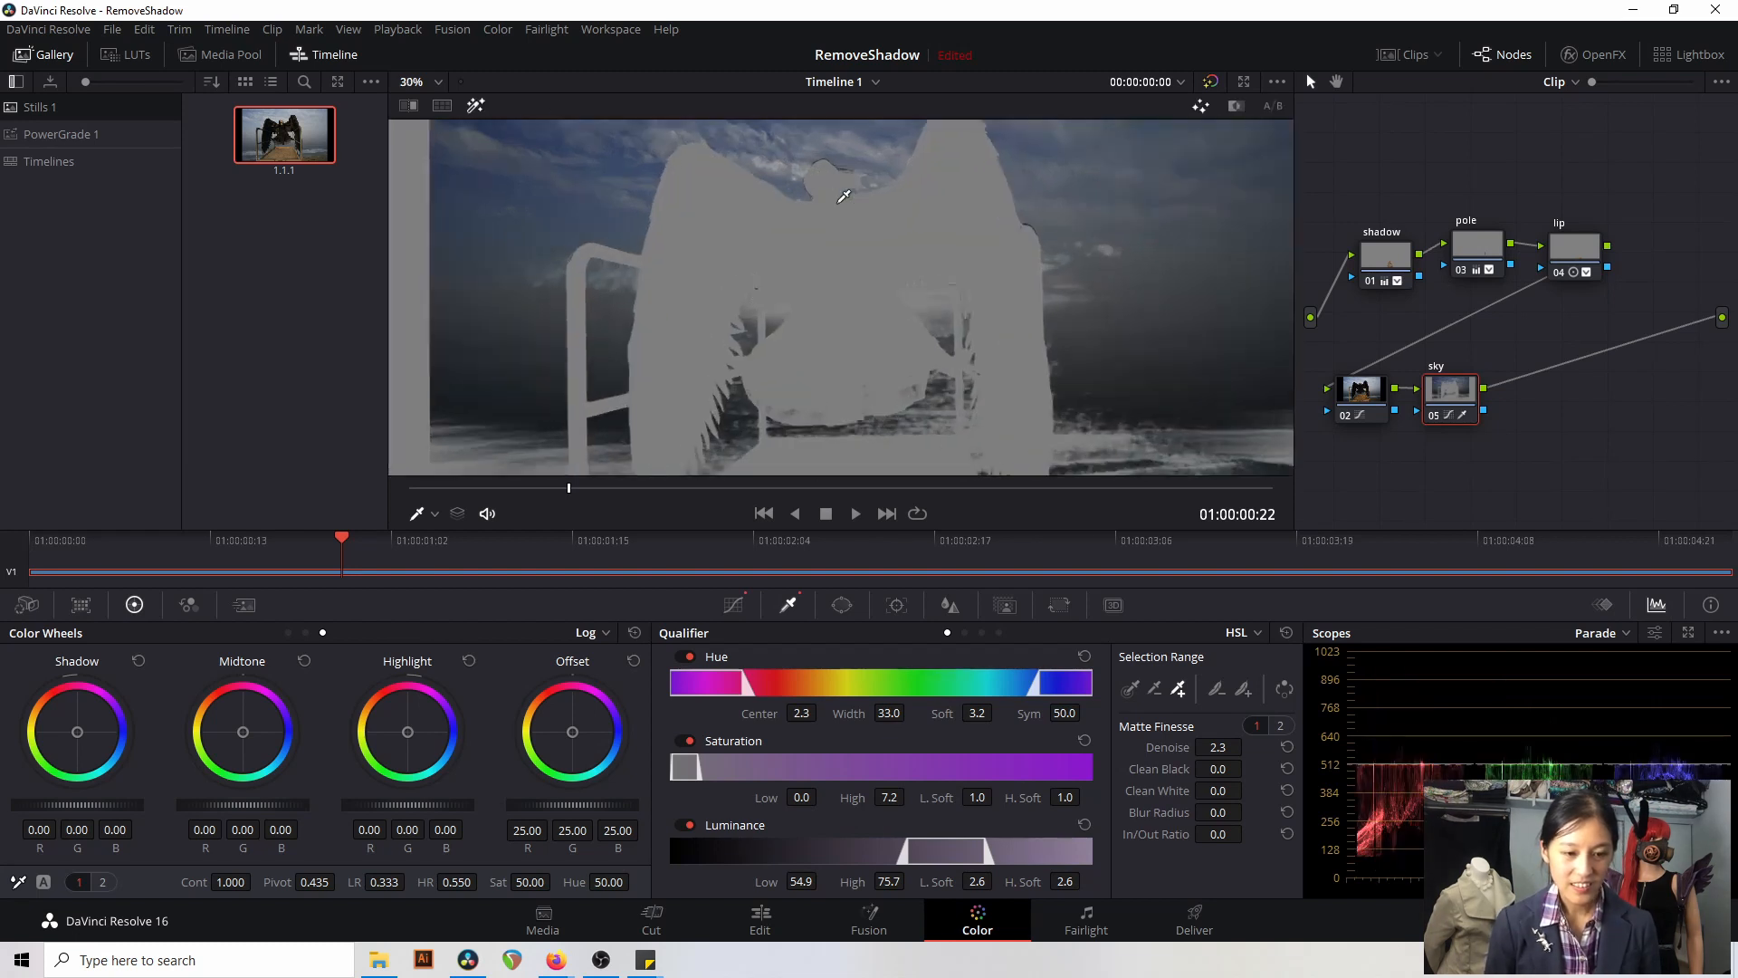
pyautogui.scroll(3, 843, 196)
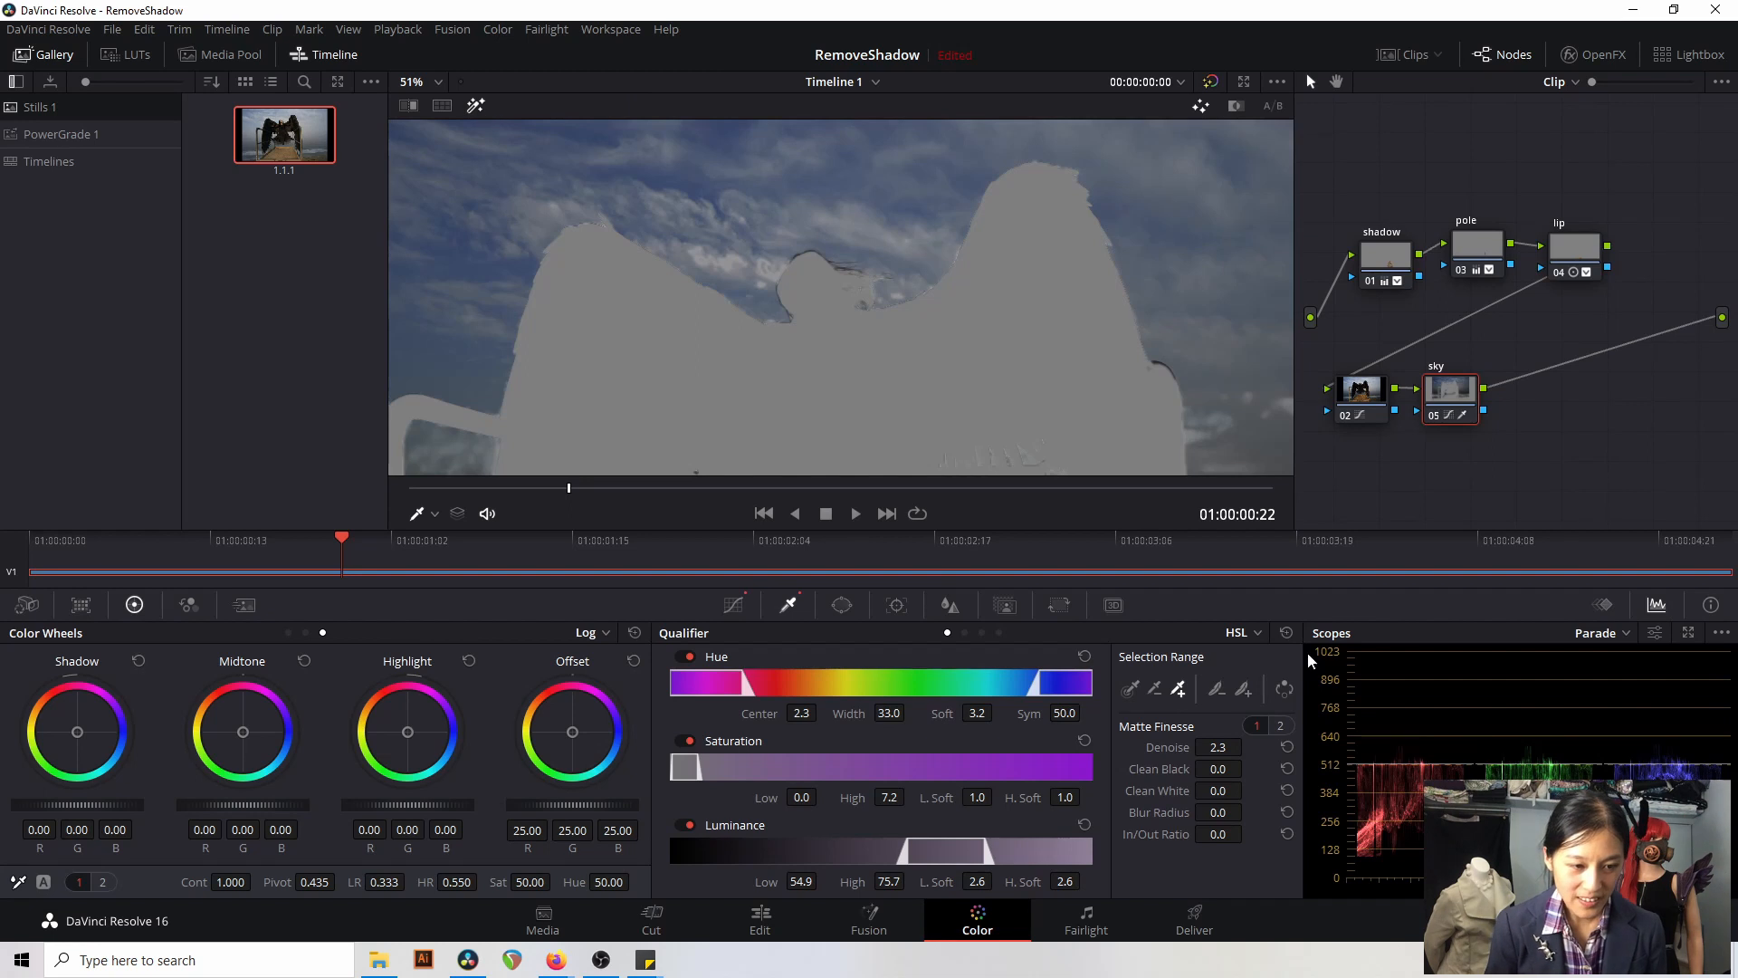
pyautogui.click(1130, 691)
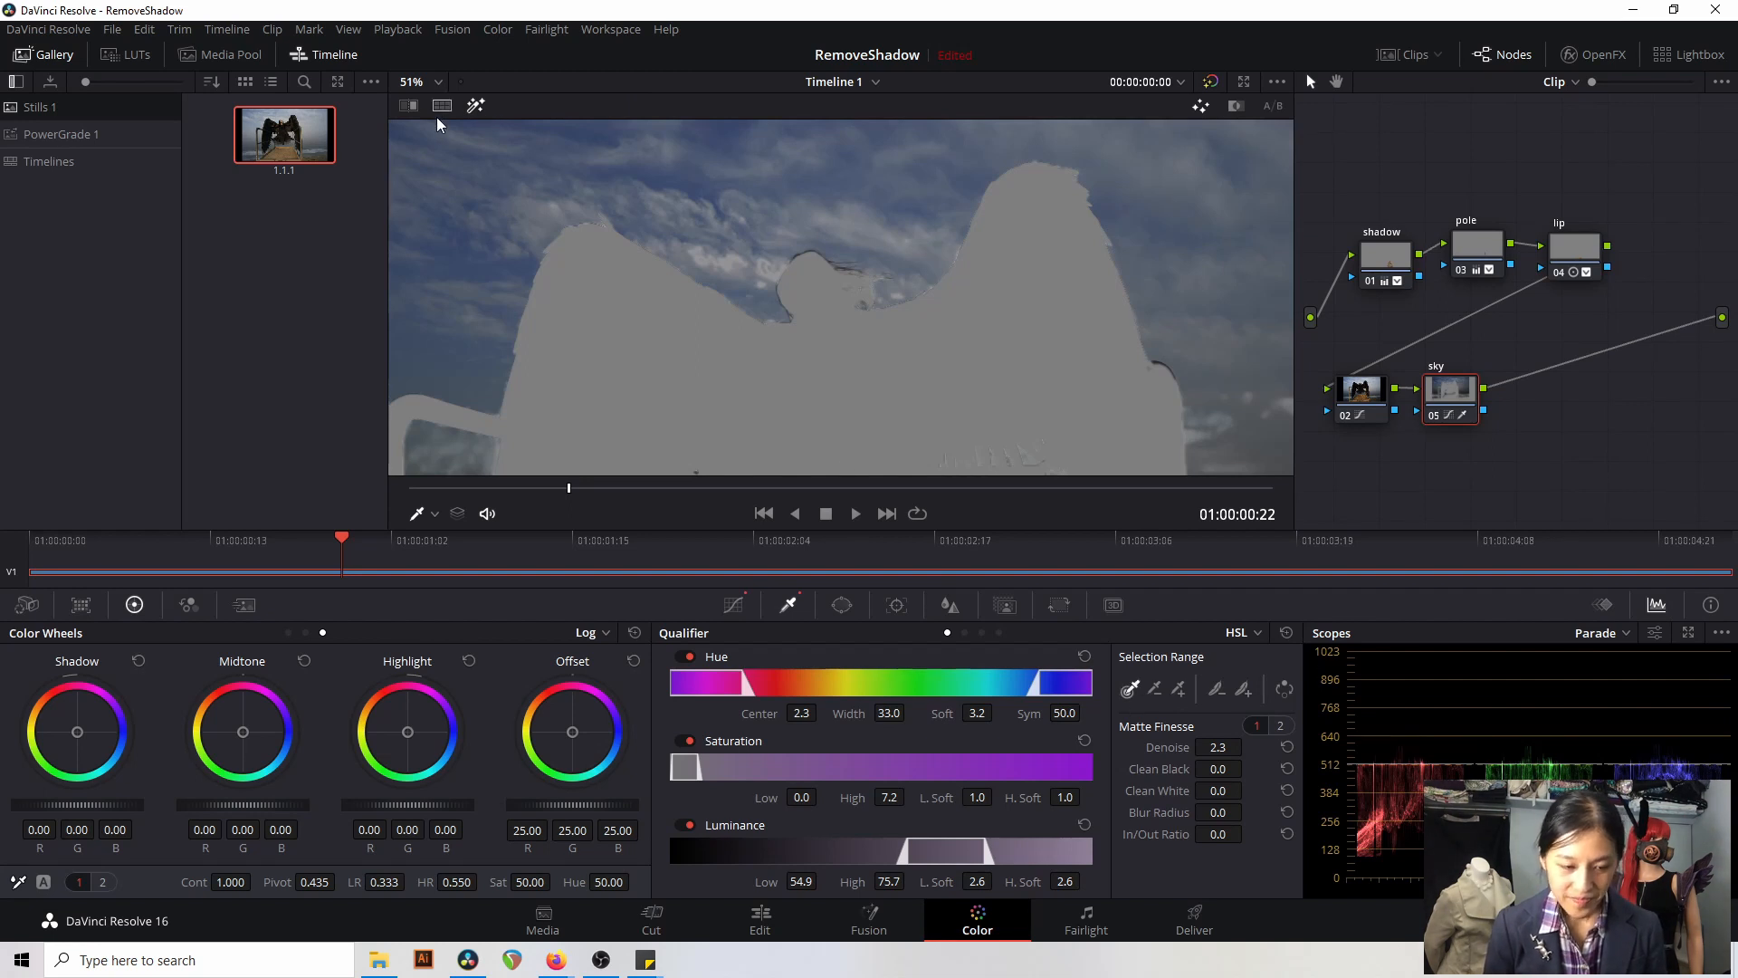
pyautogui.click(475, 105)
pyautogui.scroll(-2, 494, 212)
pyautogui.scroll(-1, 494, 212)
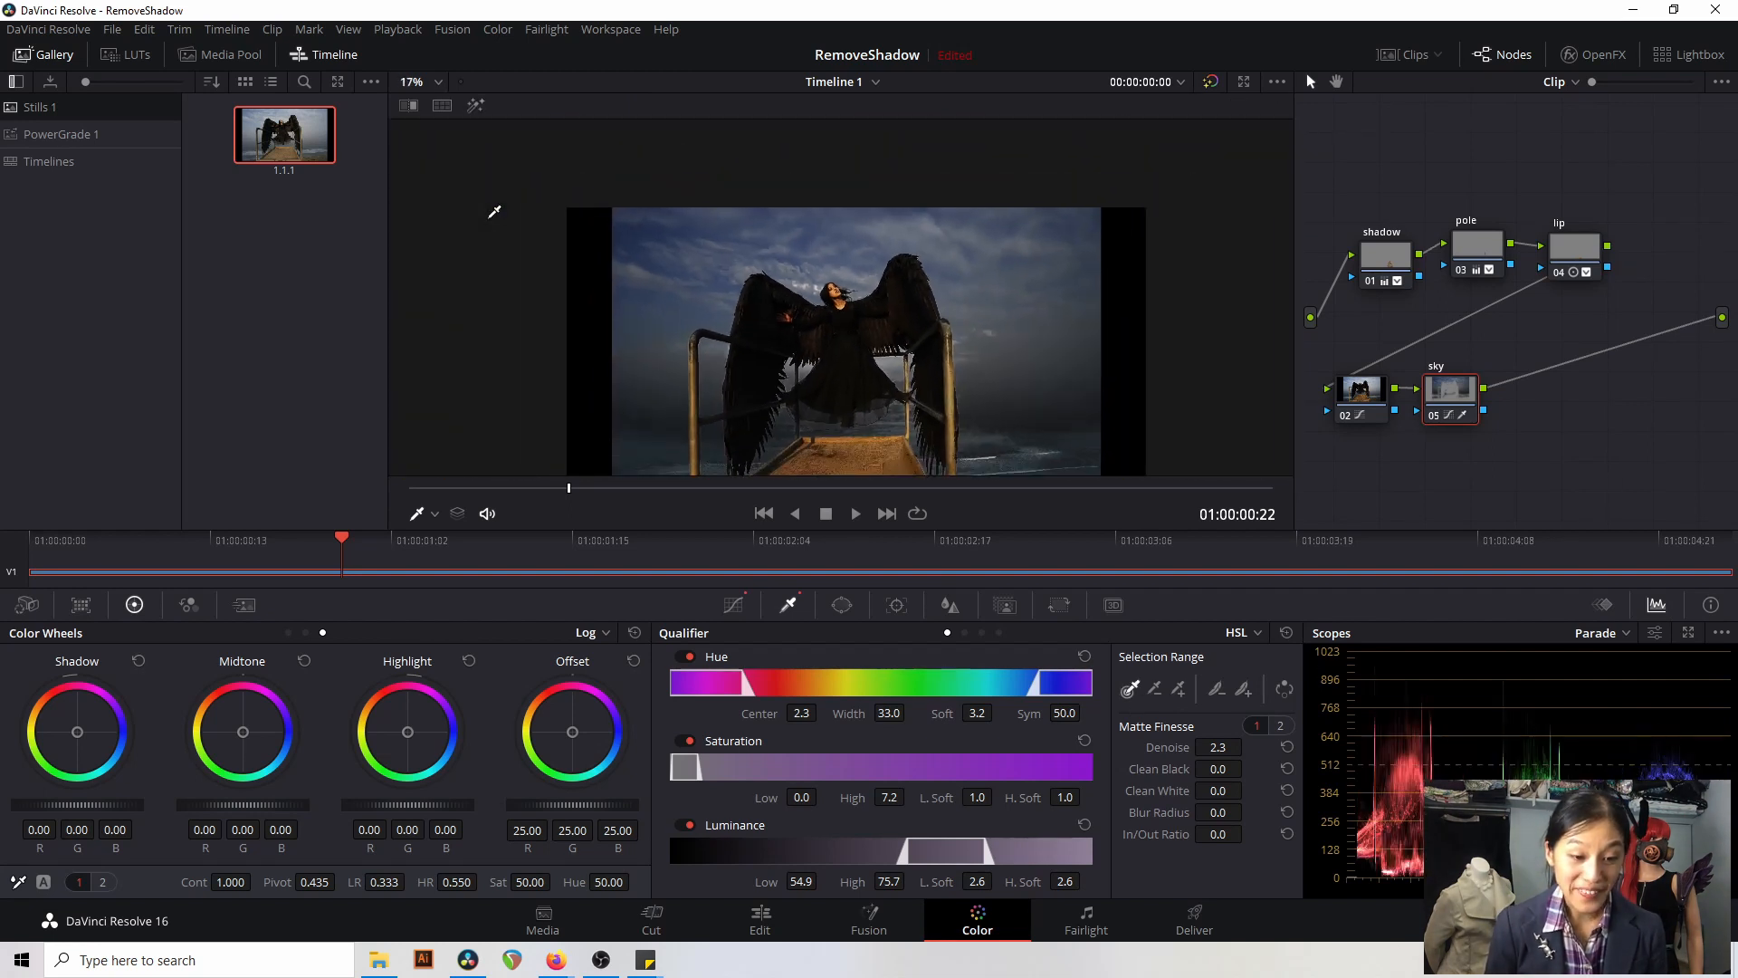
# - Ease the sky node's custom curve to a slight dip in the lower midtones and push its Offset toward purple: 32.78, 20.66, 44.78
pyautogui.click(733, 605)
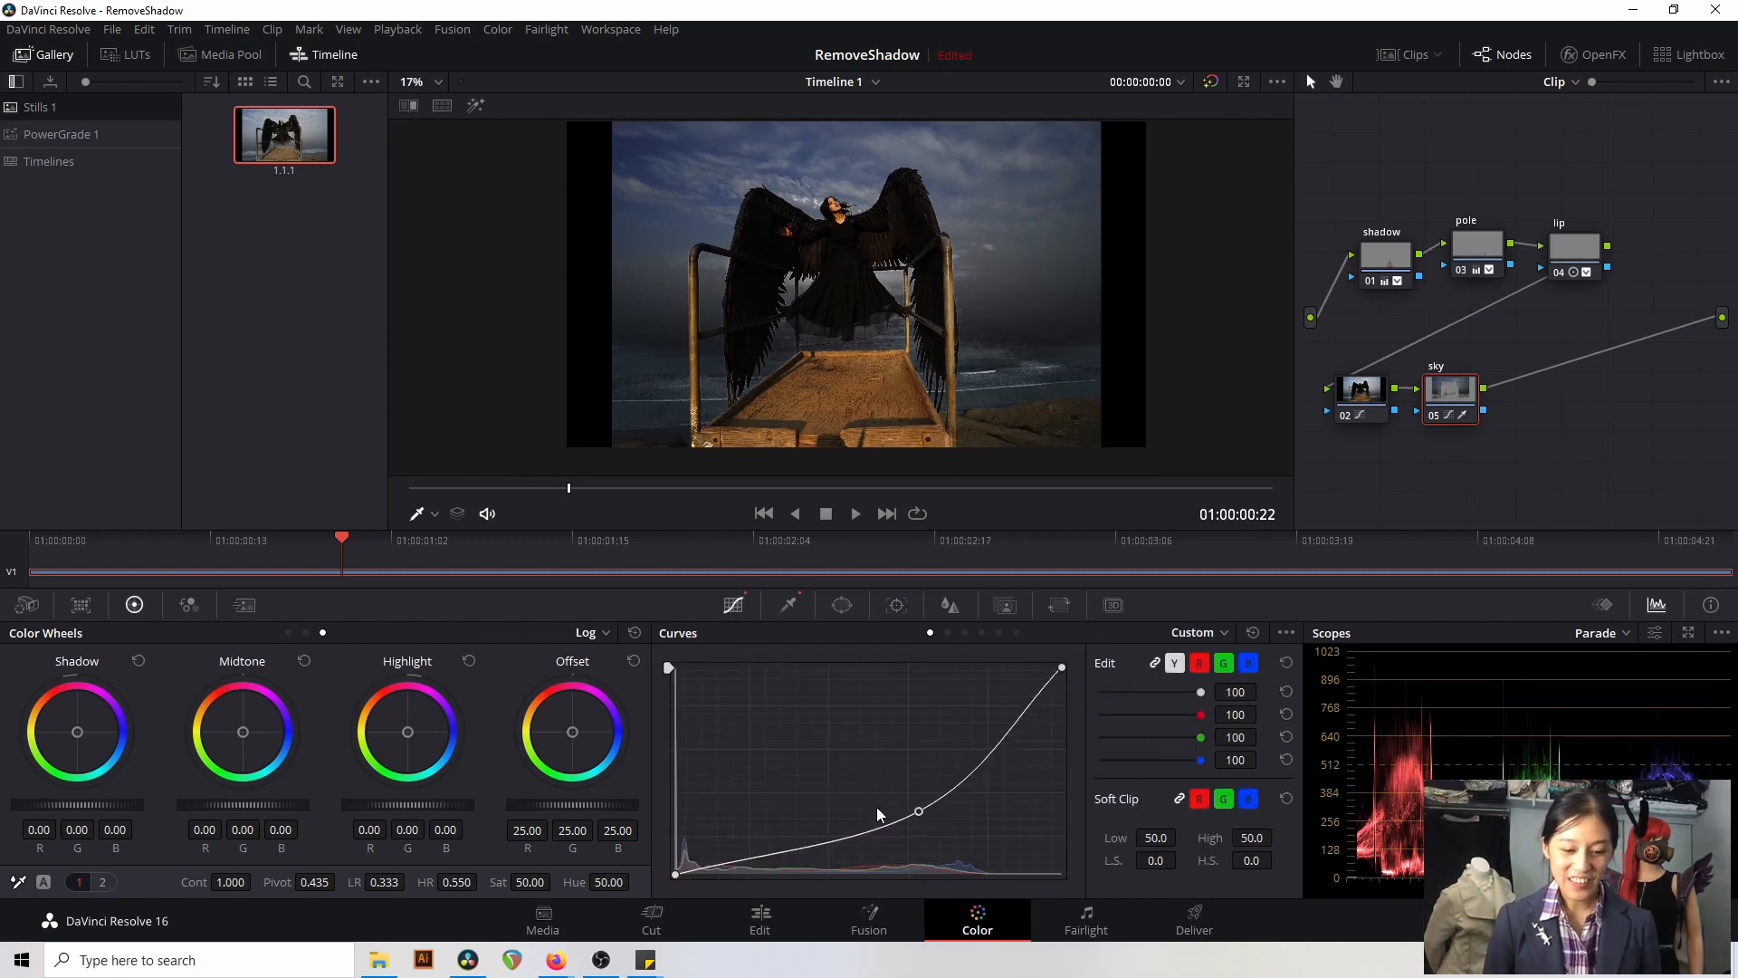
pyautogui.moveTo(885, 815); pyautogui.dragTo(819, 820)
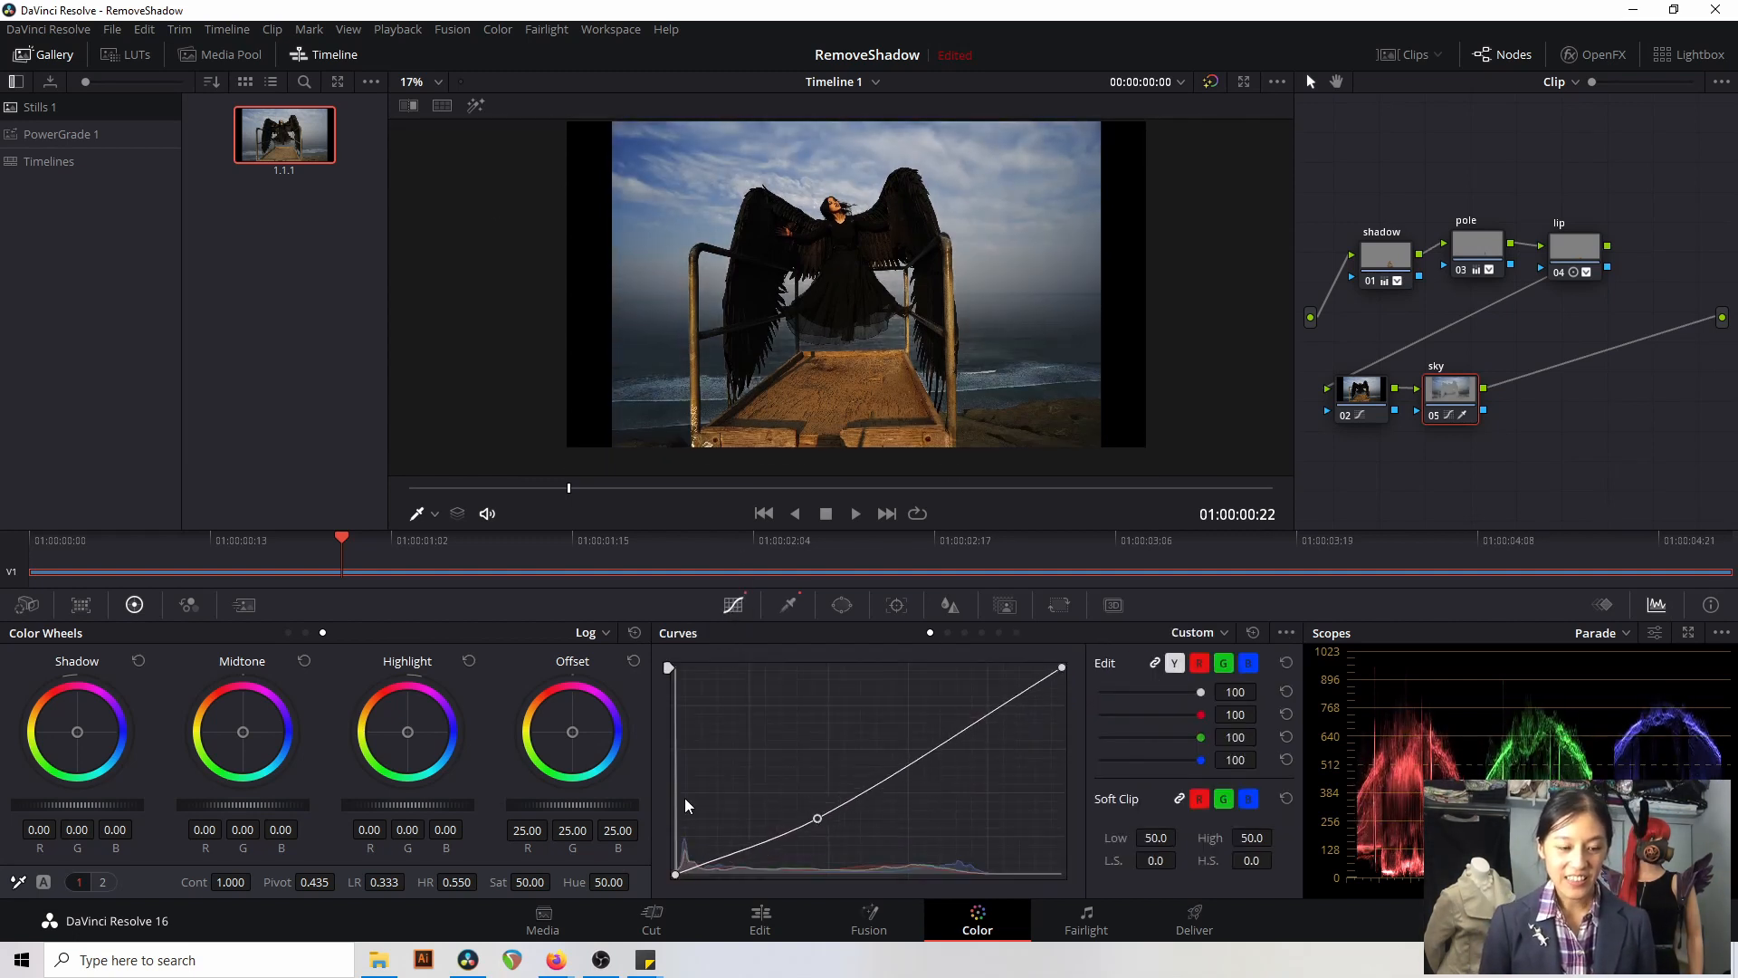
pyautogui.moveTo(574, 735); pyautogui.dragTo(586, 724)
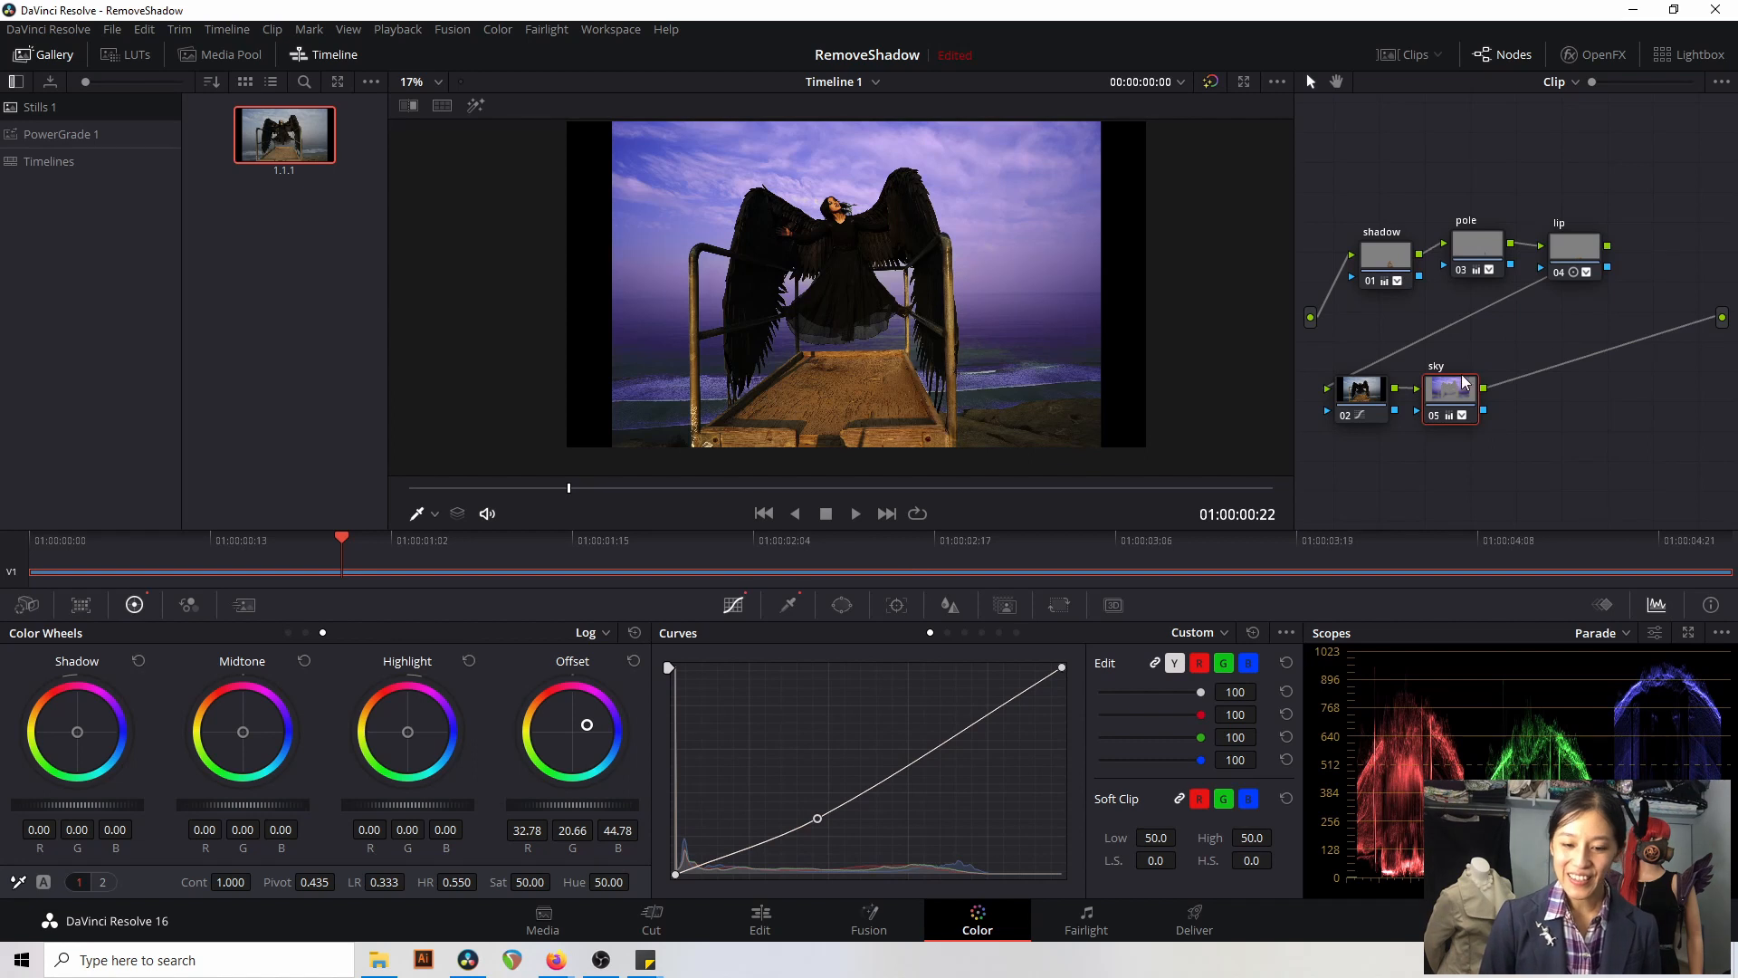
# - Add a serial node after the sky node and label it pier
pyautogui.hotkey('alt', 's')
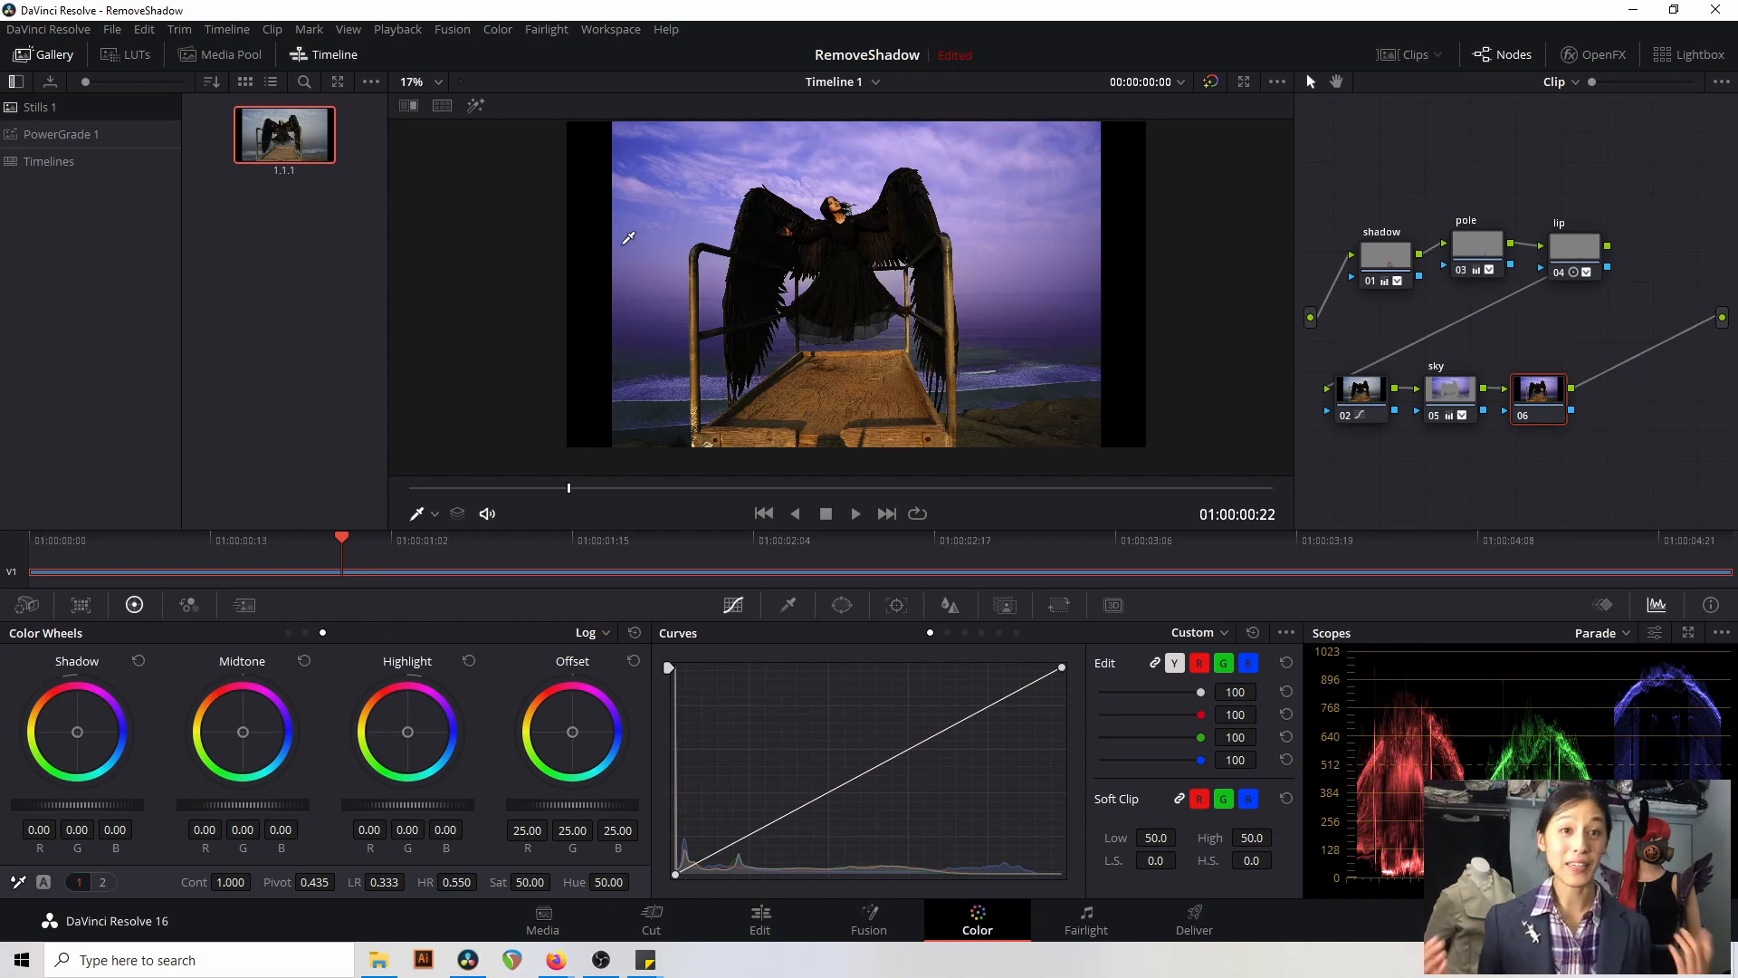
pyautogui.click(475, 106)
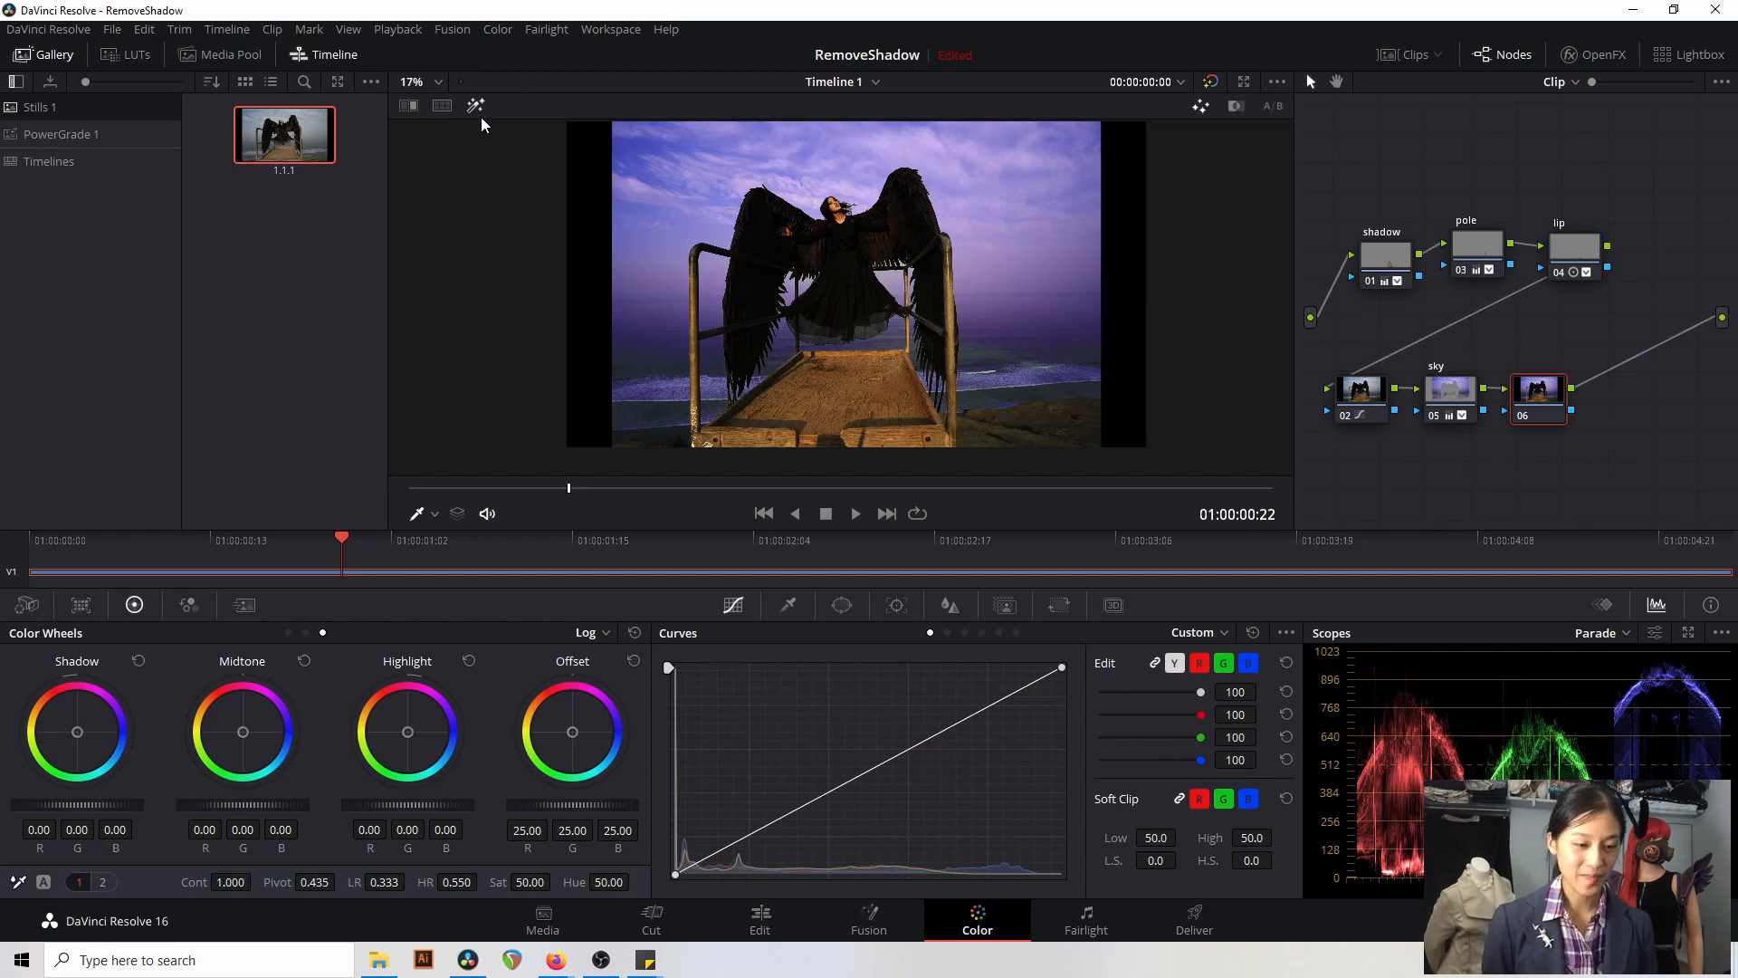
pyautogui.click(787, 605)
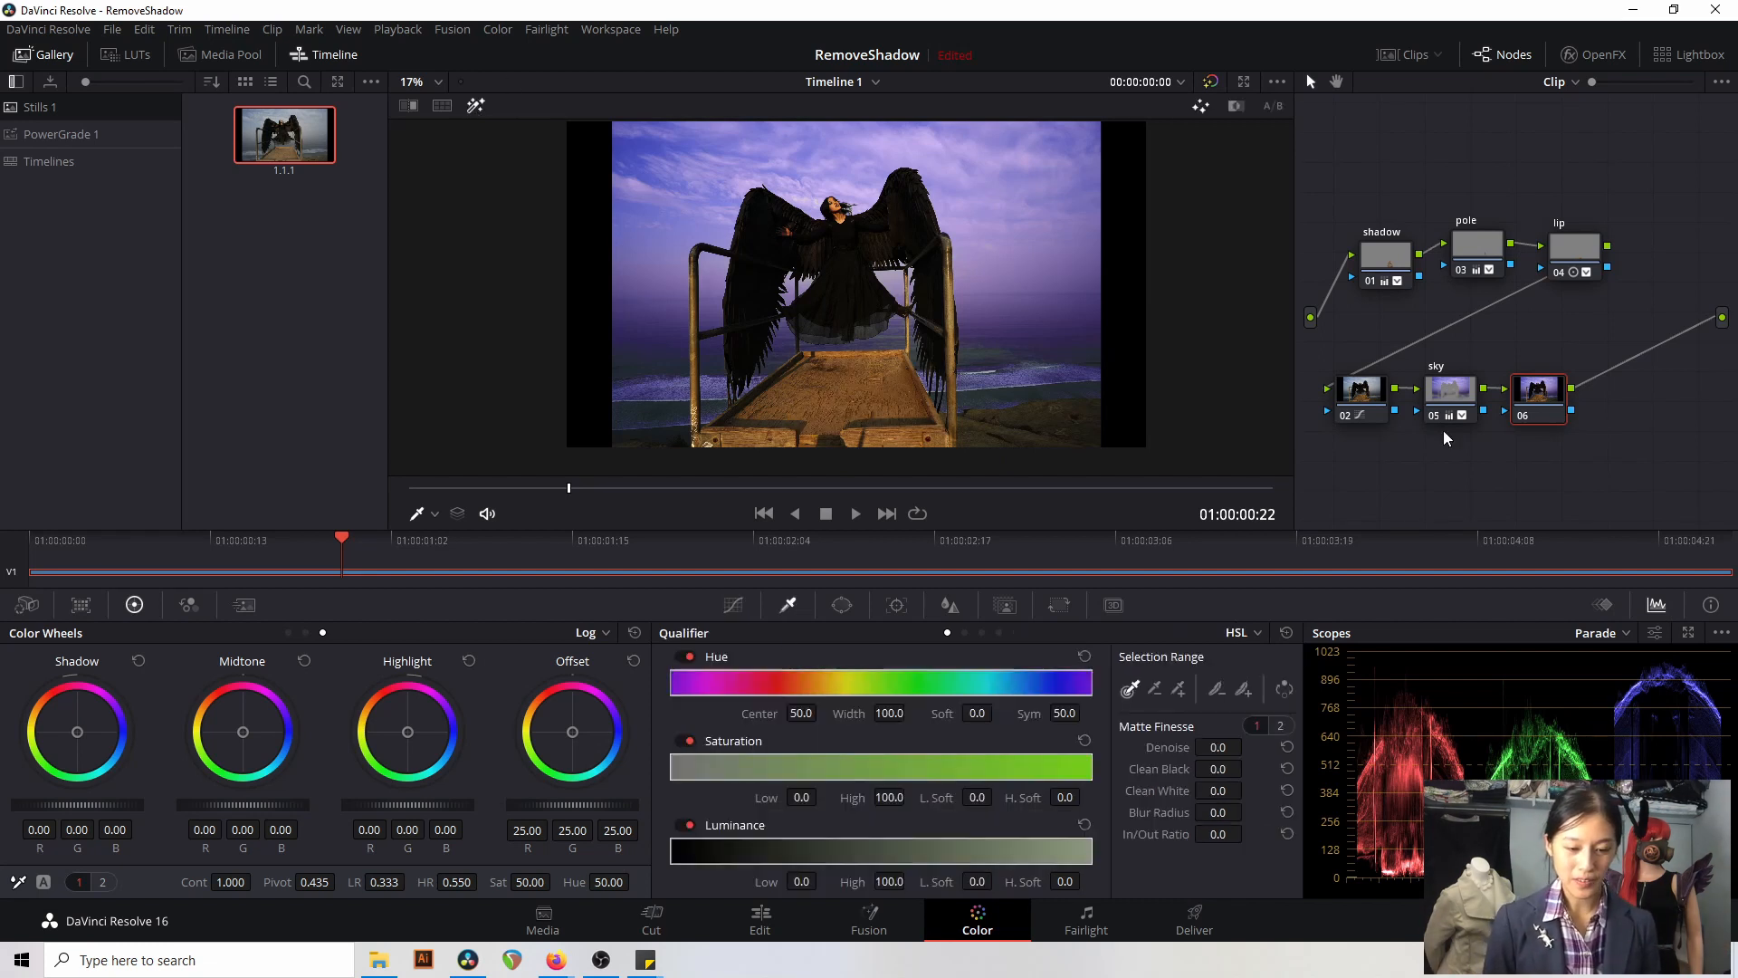
pyautogui.rightClick(1521, 408)
pyautogui.click(1581, 450)
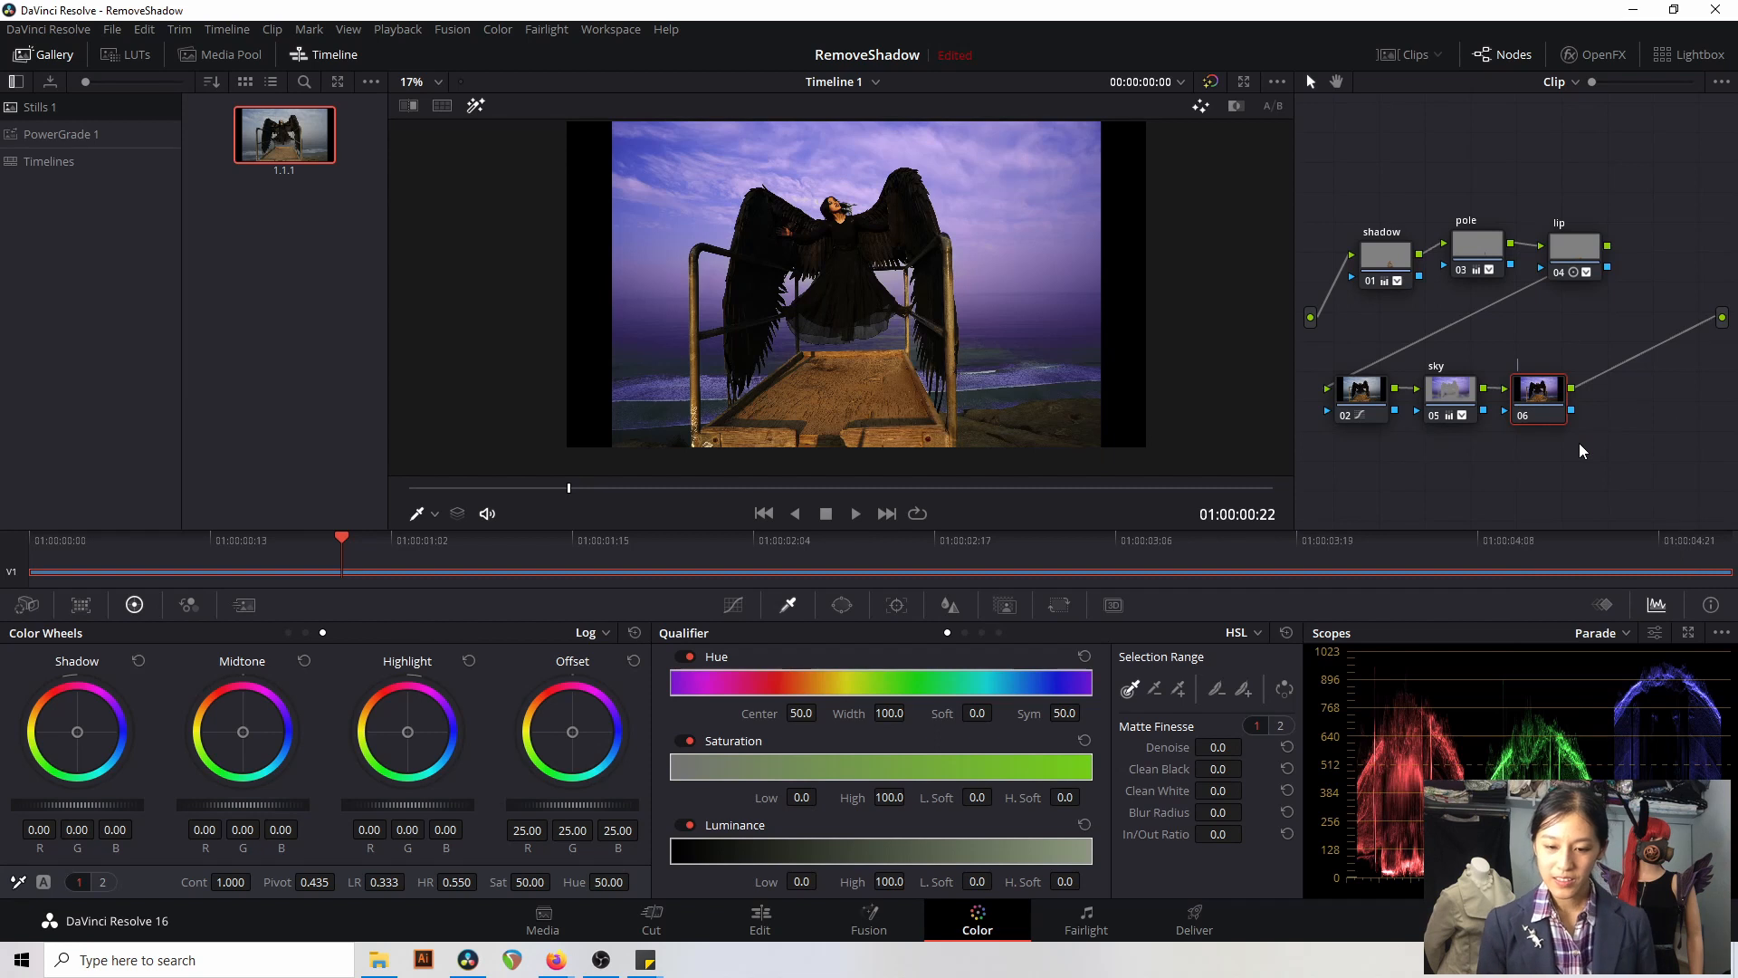
pyautogui.press('Return')
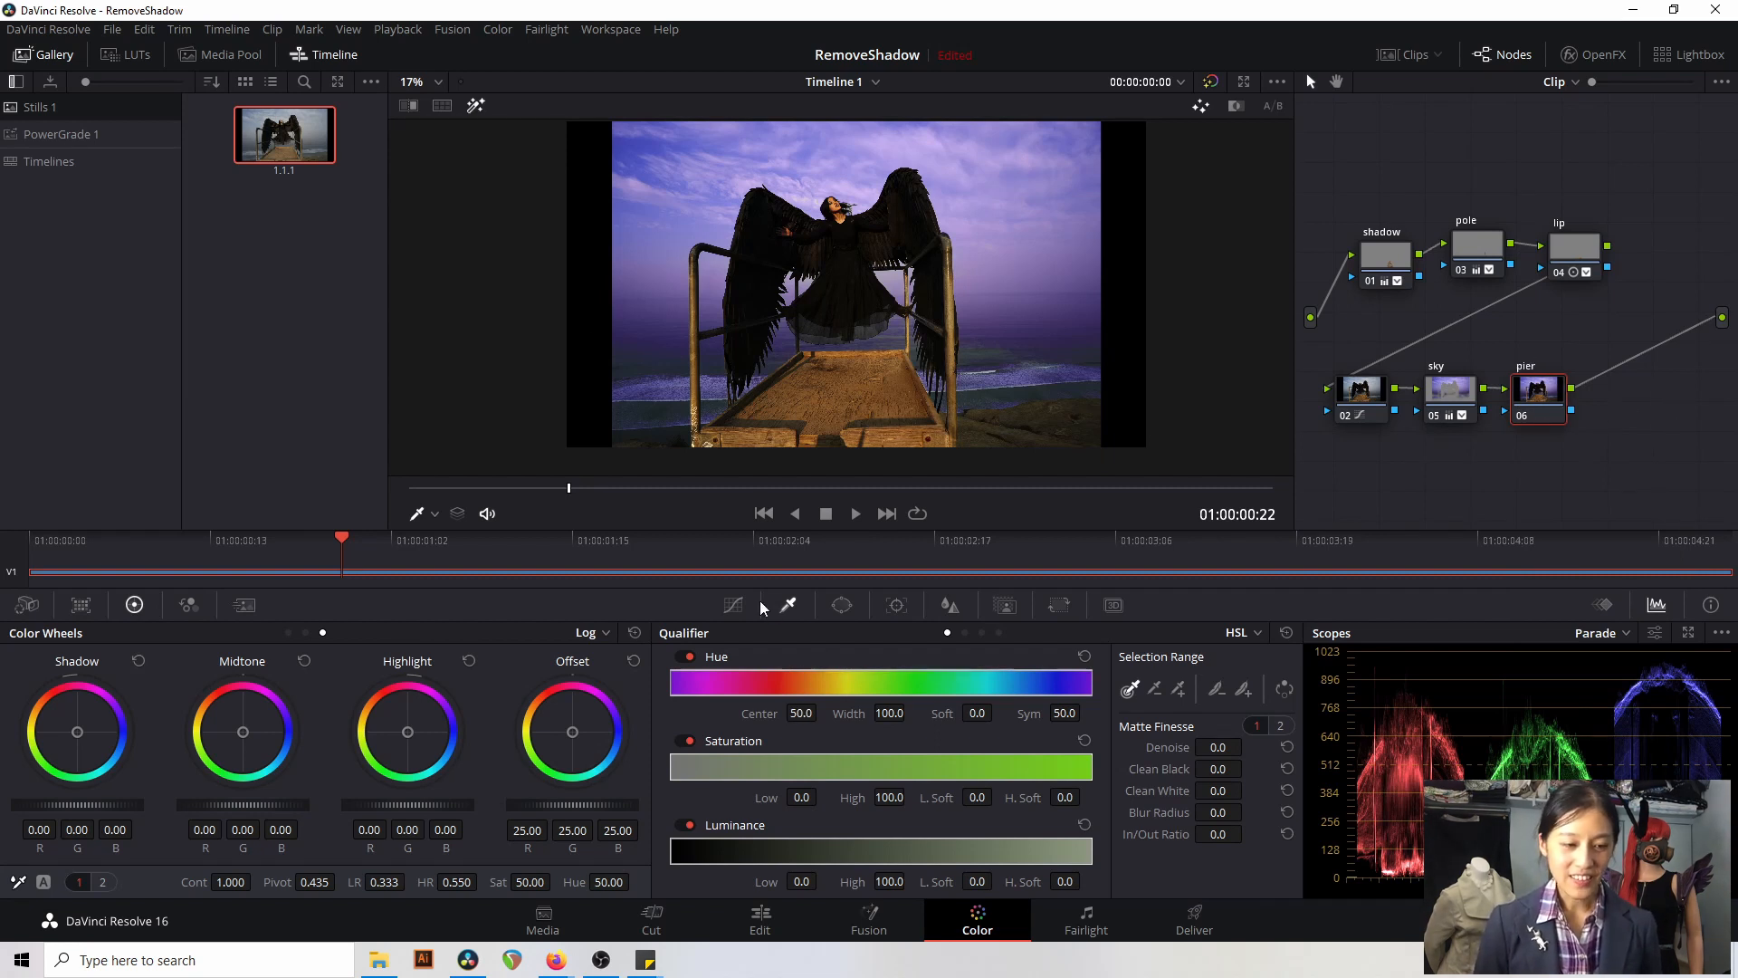
# - Qualify the wooden pier by sampling its planks and subtracting the black dress from the selection, with Highlight enabled
pyautogui.click(475, 105)
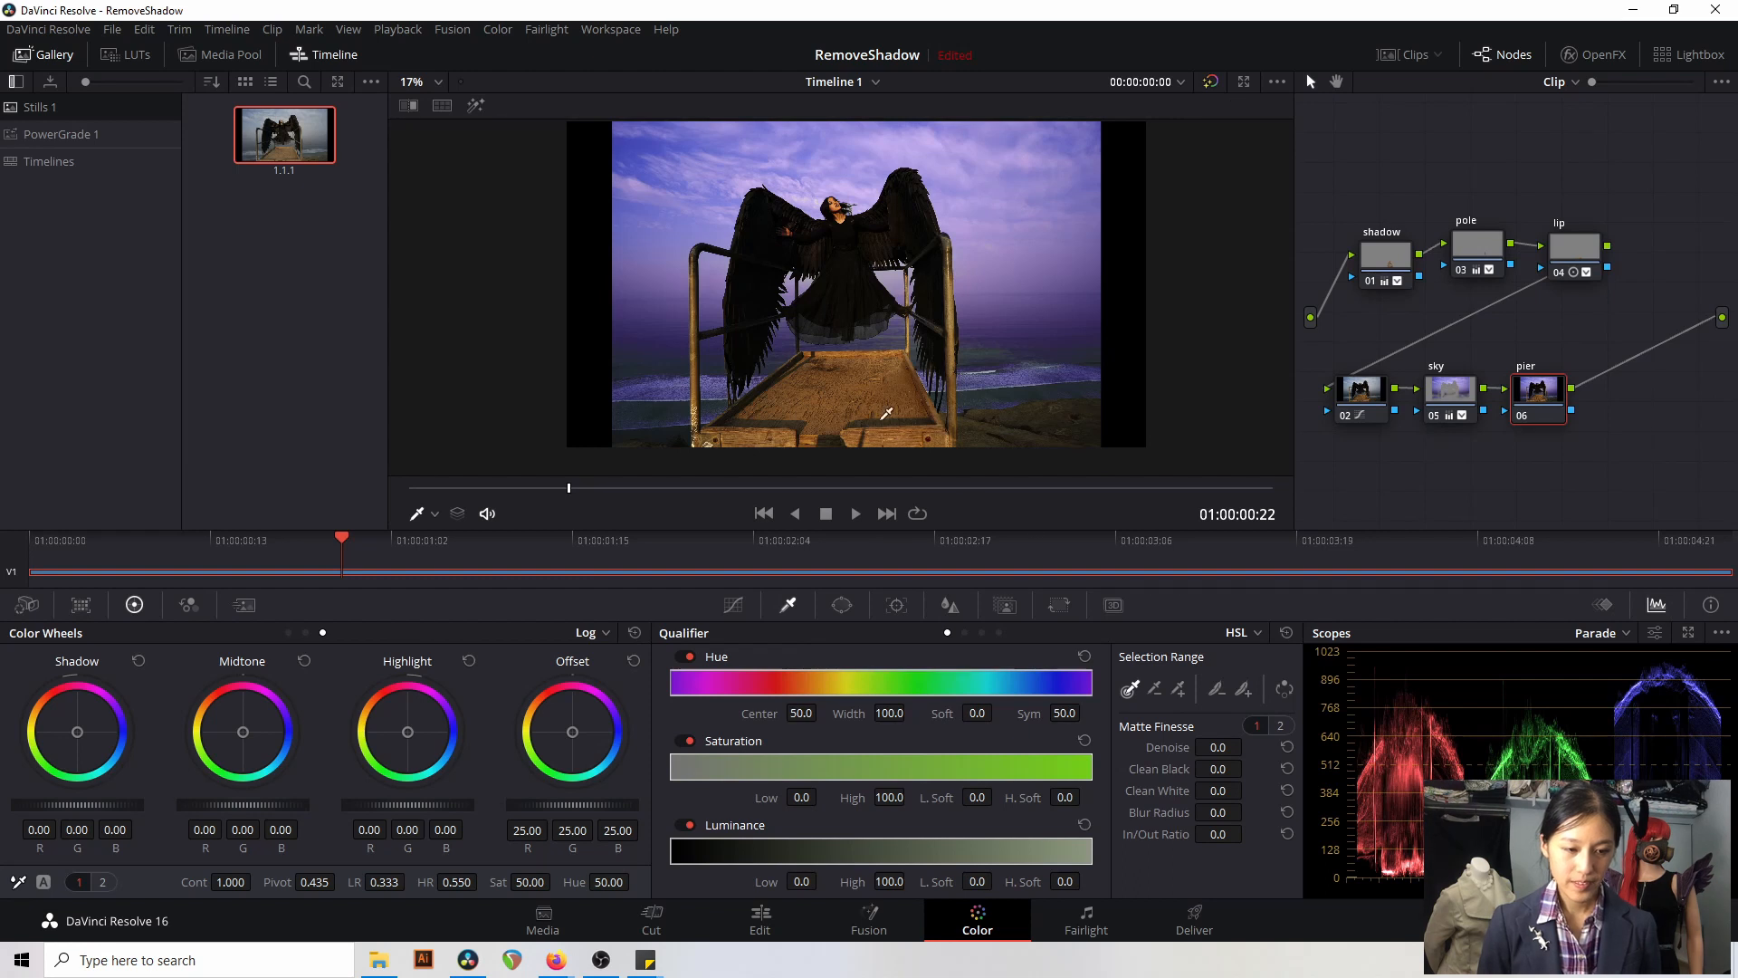
pyautogui.moveTo(880, 403)
pyautogui.mouseDown()
pyautogui.moveTo(815, 424)
pyautogui.moveTo(836, 382)
pyautogui.moveTo(844, 419)
pyautogui.moveTo(879, 424)
pyautogui.moveTo(877, 370)
pyautogui.mouseUp()
pyautogui.click(474, 106)
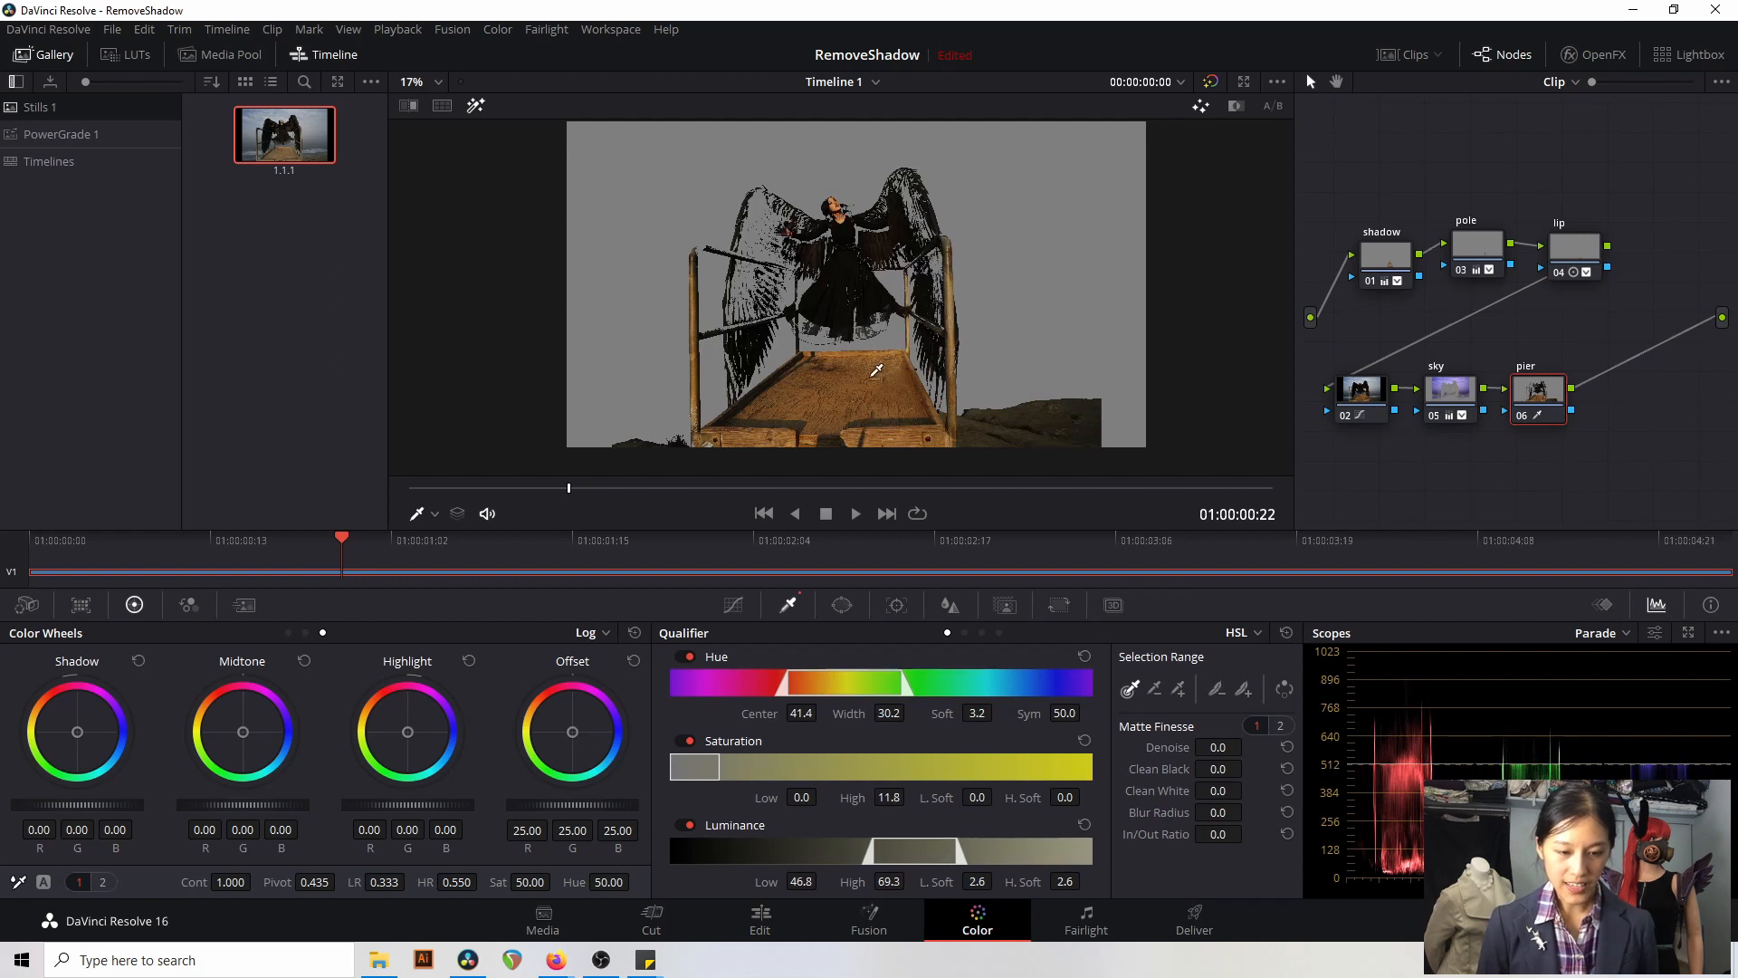
pyautogui.click(1154, 691)
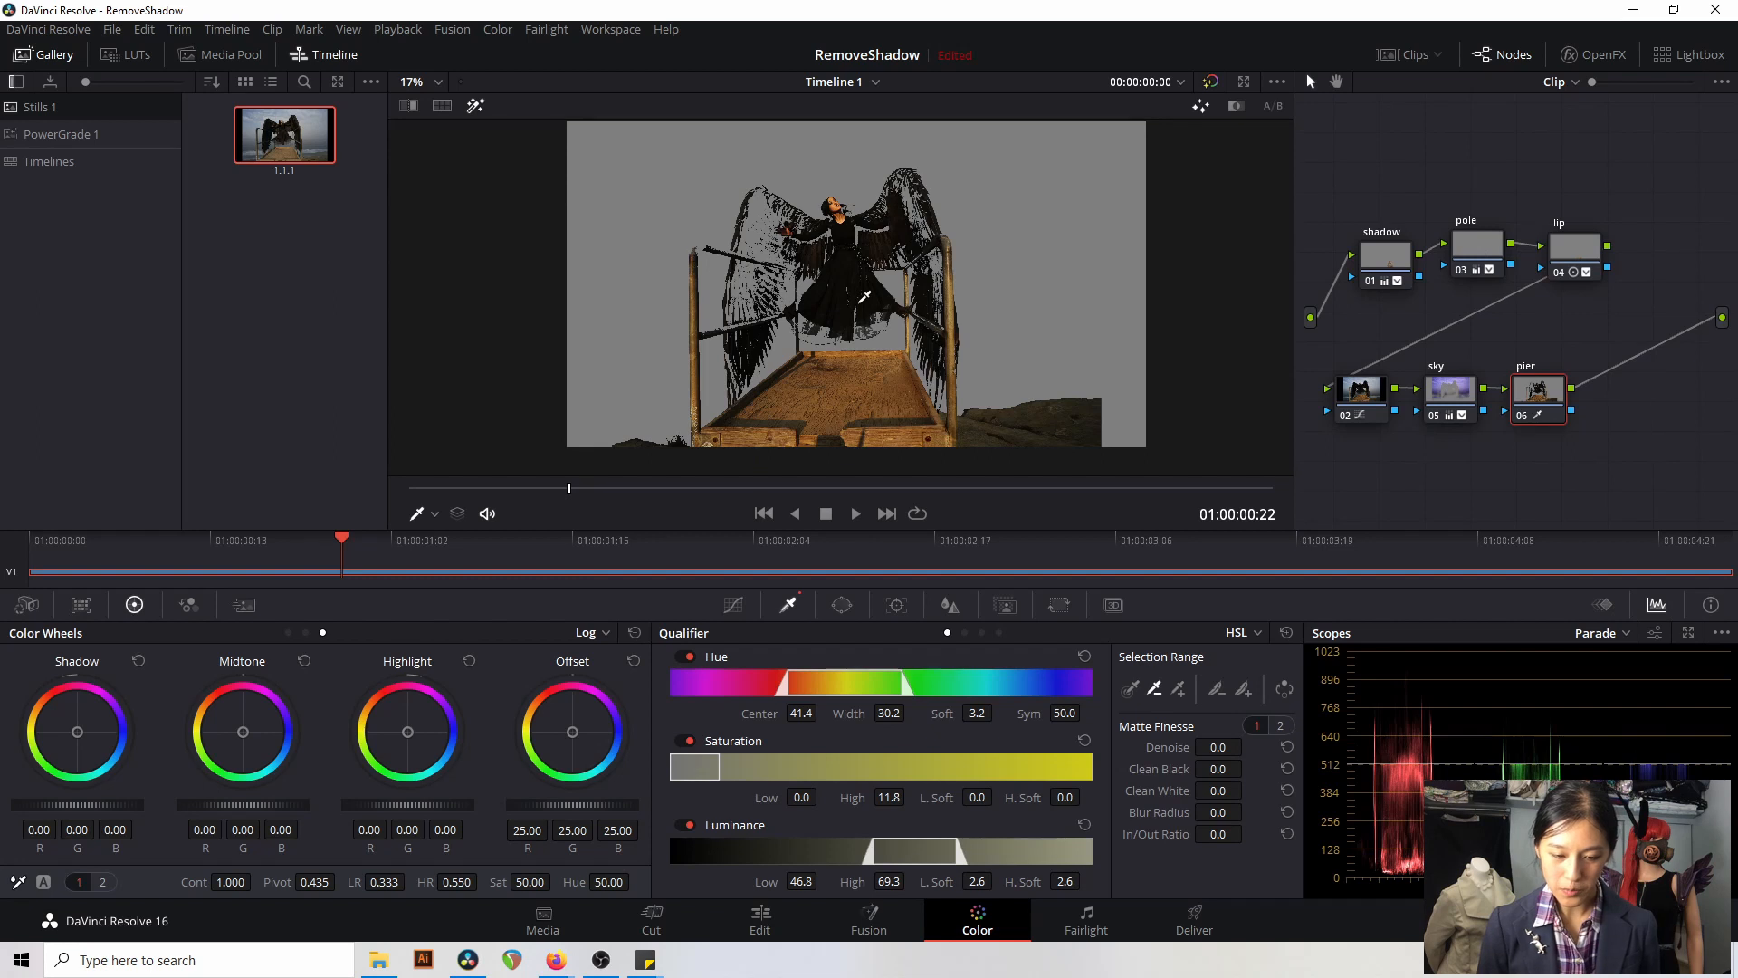
pyautogui.click(844, 295)
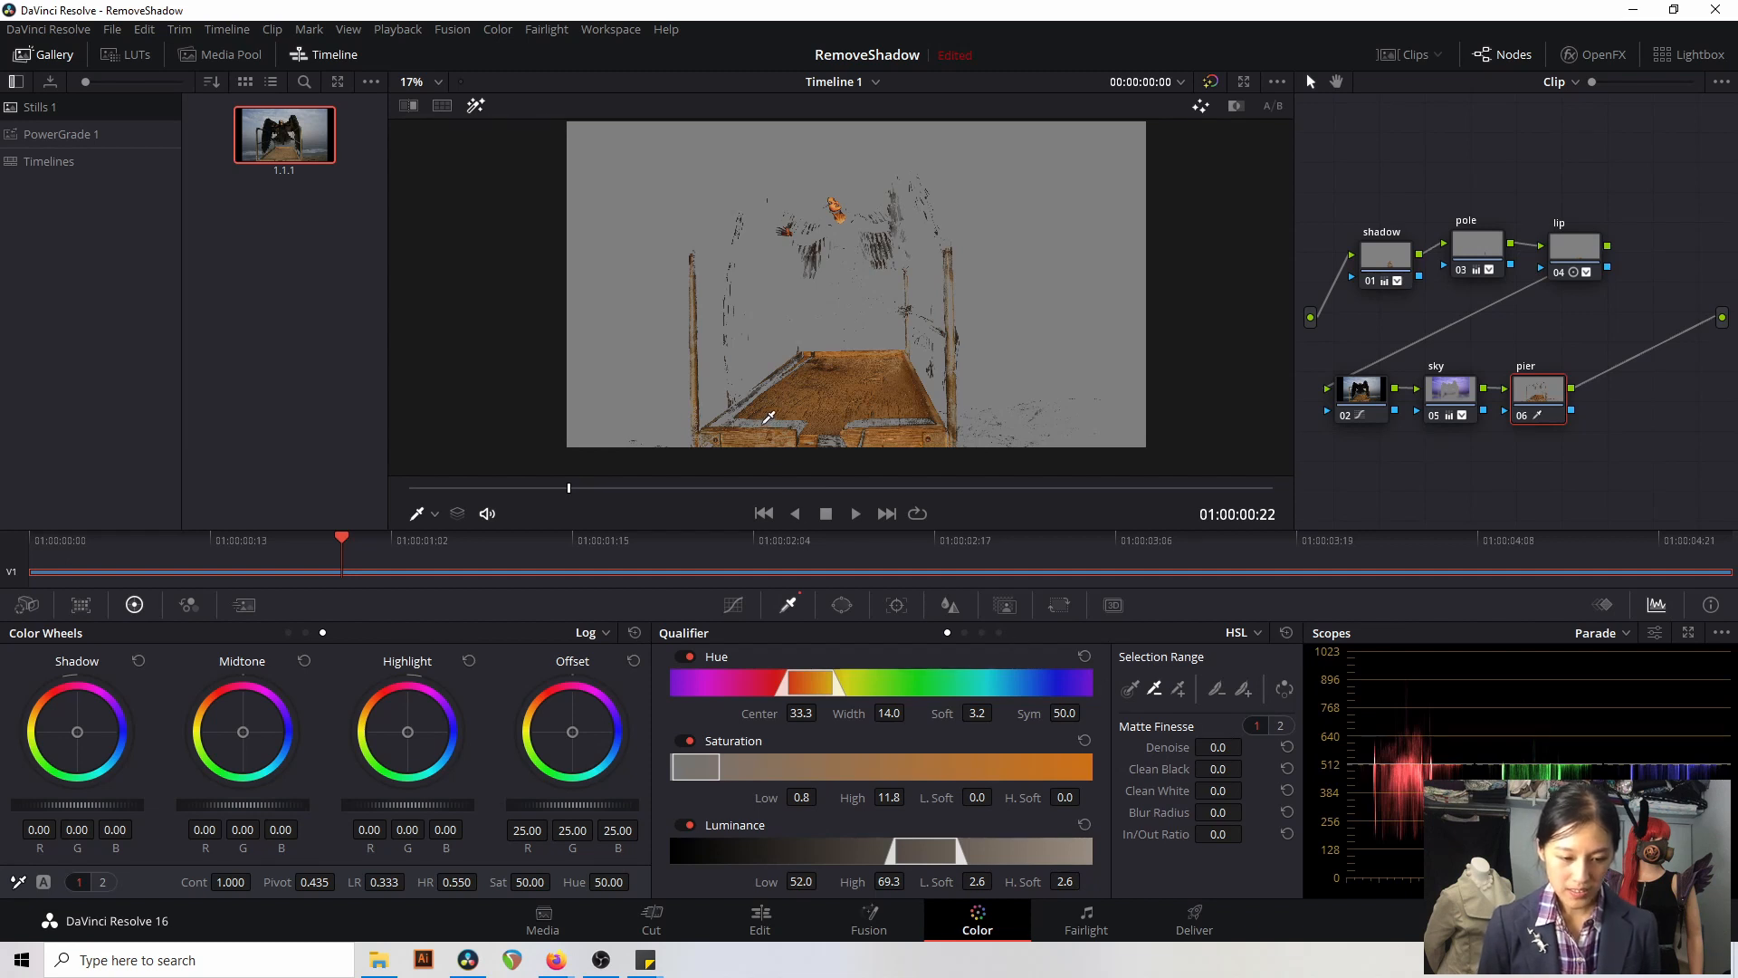
# - Try adding the pier's shaded left edge to the qualifier selection and undo that addition
pyautogui.click(1179, 691)
pyautogui.click(758, 414)
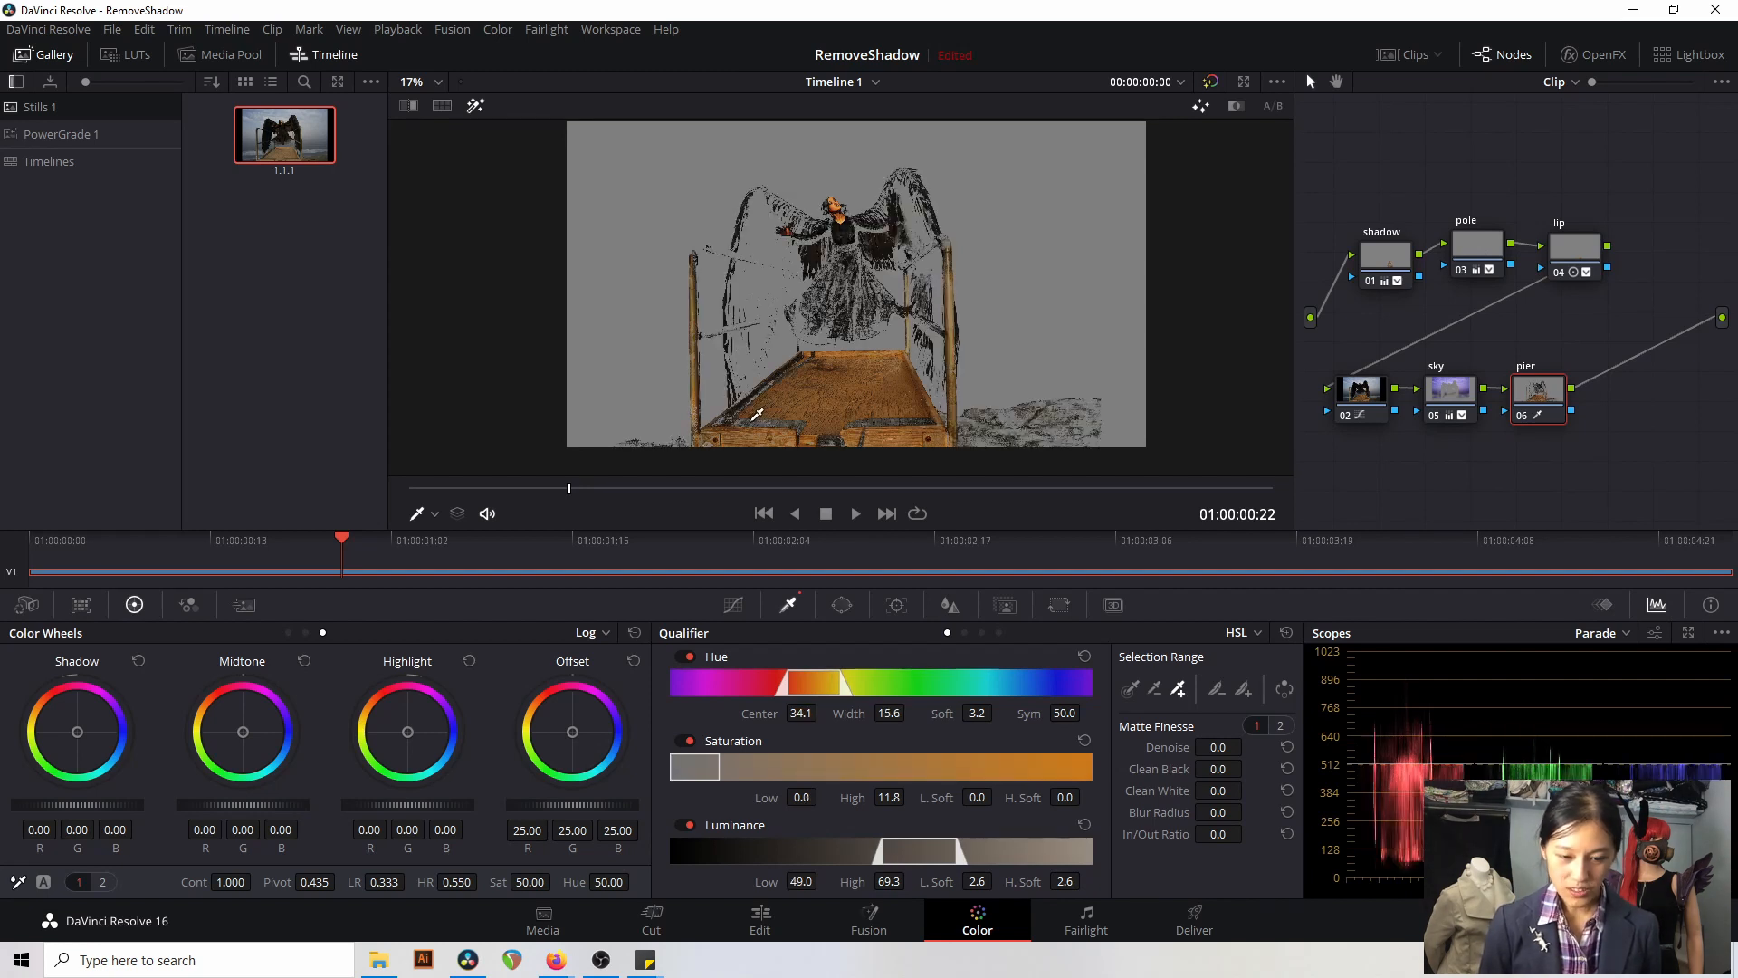
pyautogui.hotkey('ctrl', 'z')
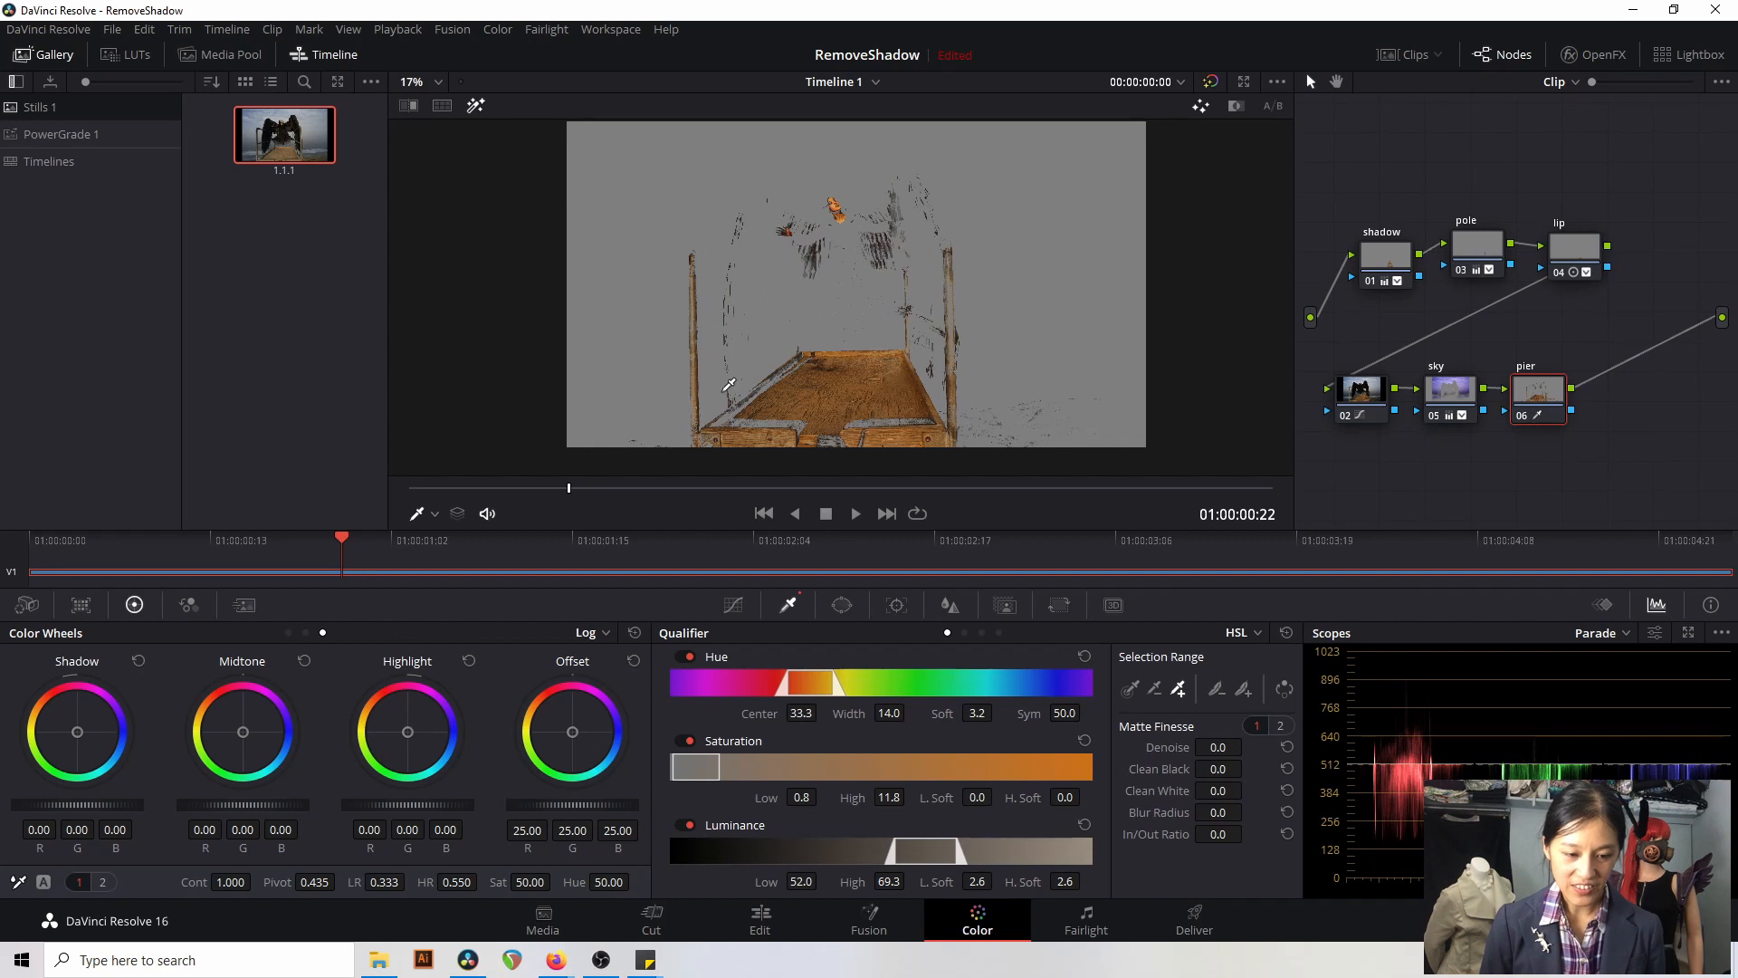
# - Set the pier qualifier's Denoise to 13.8 and turn off Highlight
pyautogui.click(474, 106)
pyautogui.click(473, 108)
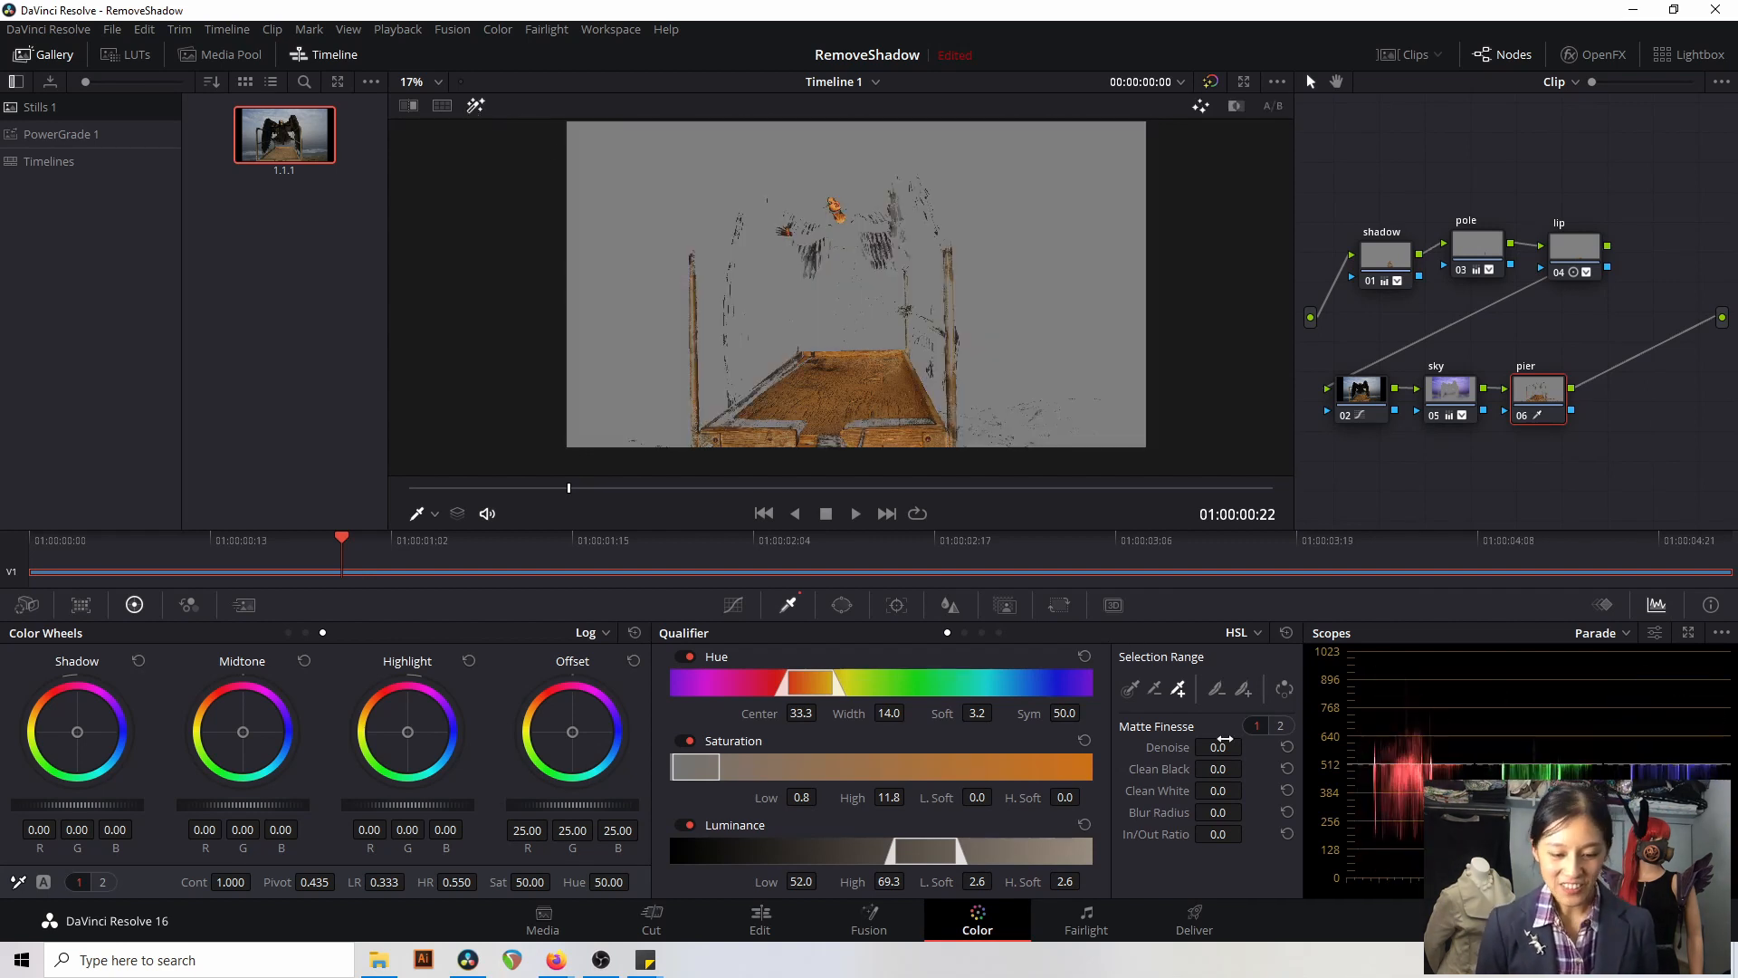
pyautogui.moveTo(1217, 747); pyautogui.dragTo(1249, 746)
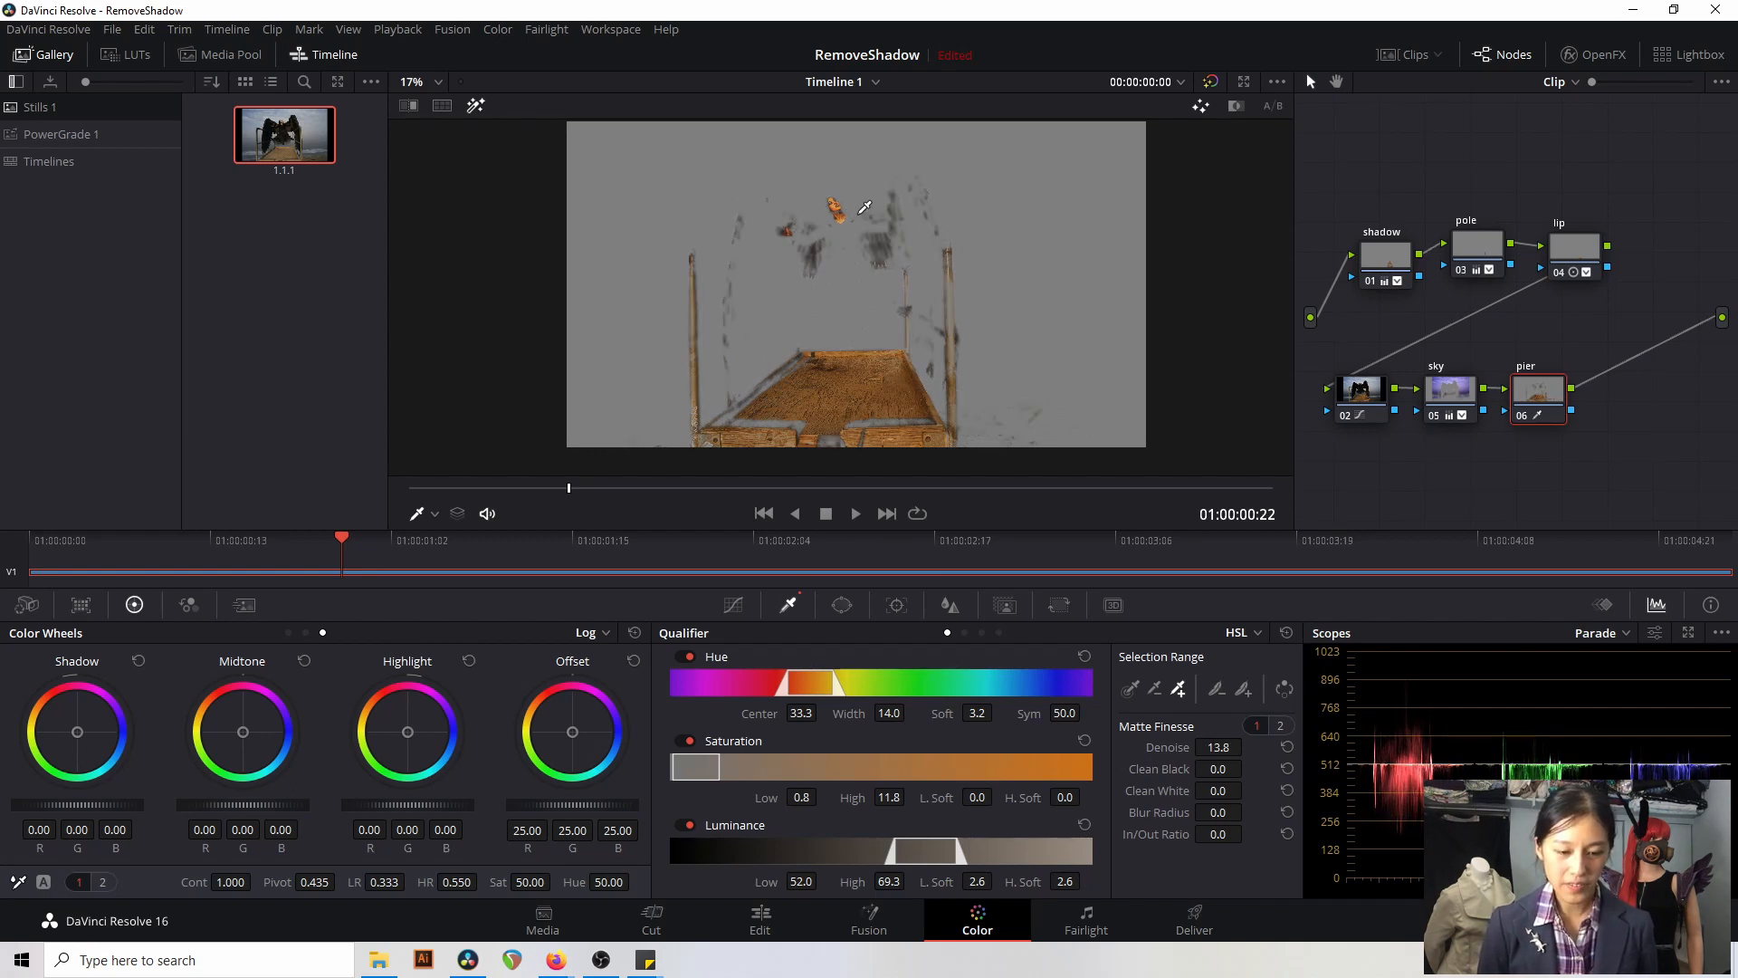
pyautogui.click(472, 108)
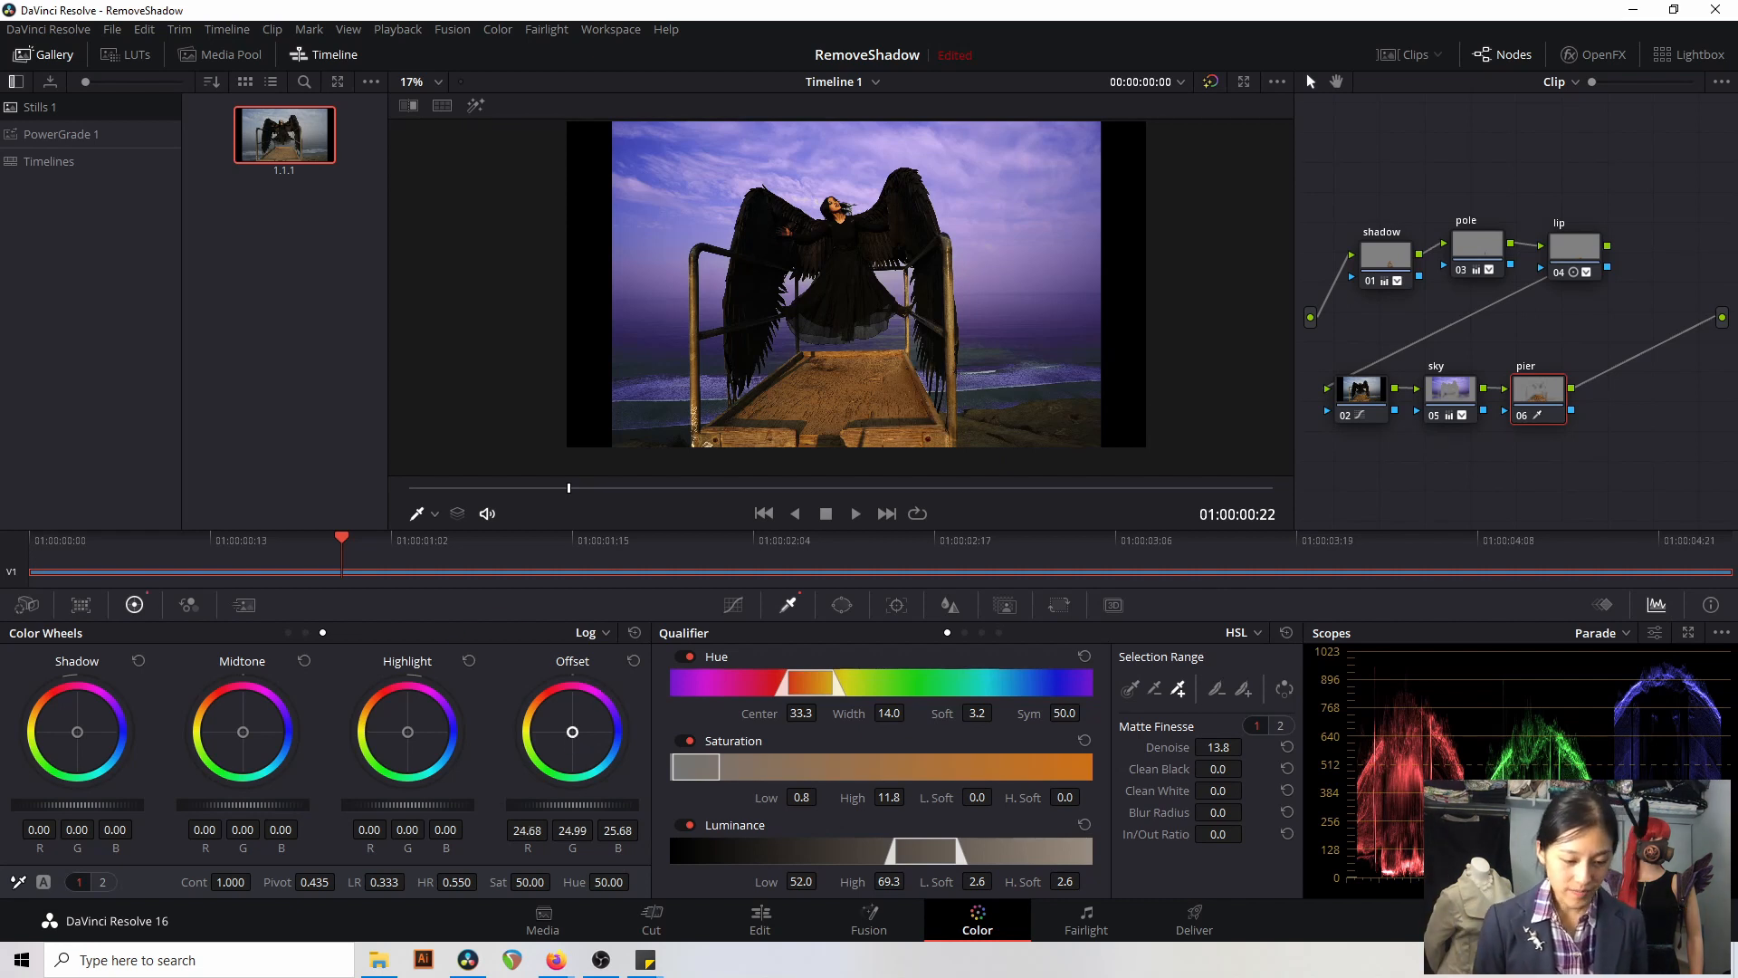
# - Lower the pier's saturation to 32.20, shift its Offset to 26.58, 23.52, 34.64, and view the graded image full screen
pyautogui.moveTo(576, 734); pyautogui.dragTo(575, 731)
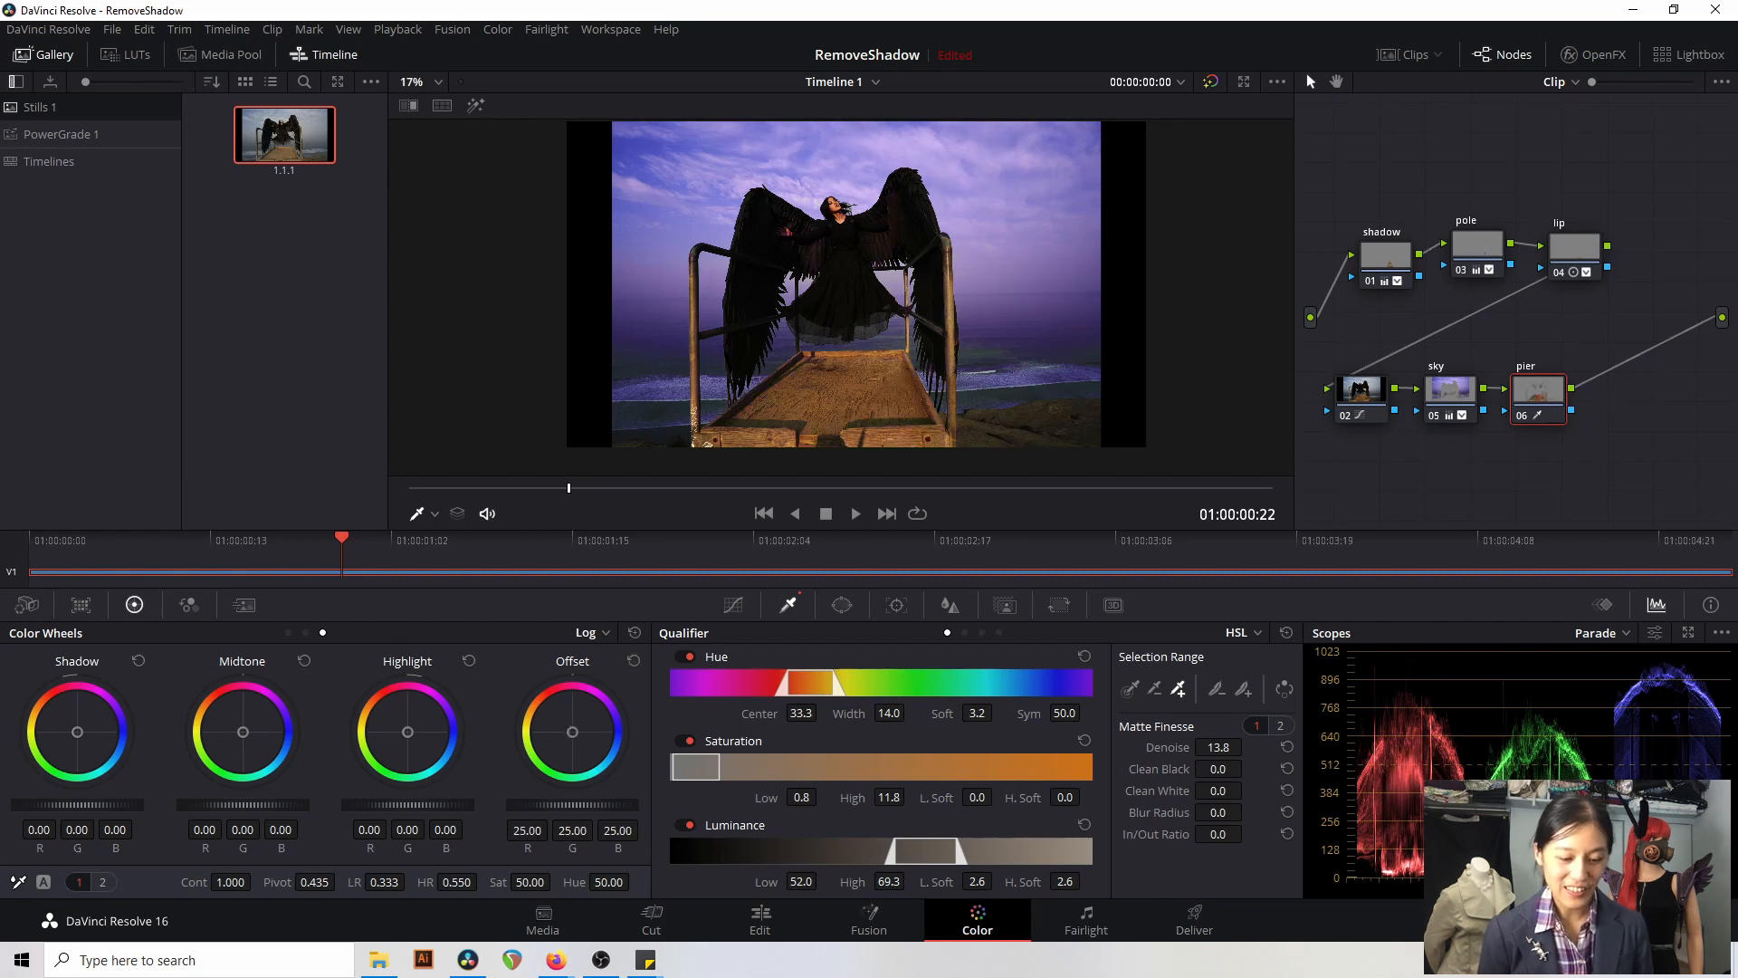
pyautogui.moveTo(530, 881); pyautogui.dragTo(487, 881)
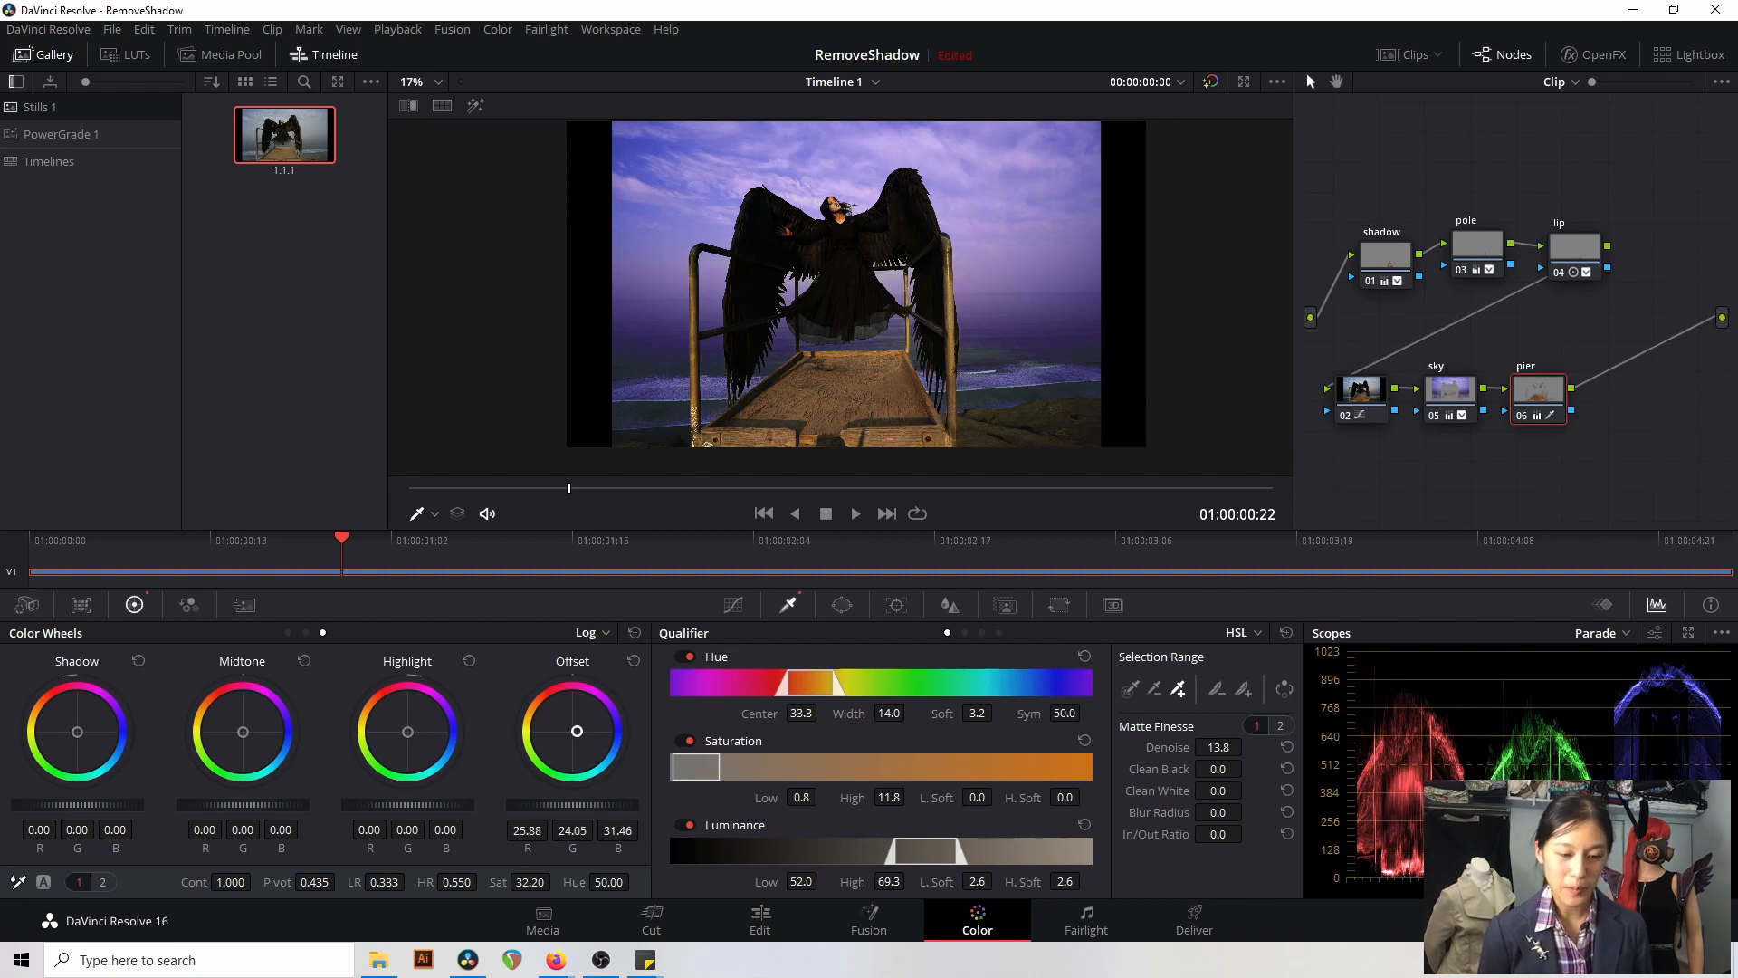
pyautogui.moveTo(580, 731); pyautogui.dragTo(582, 730)
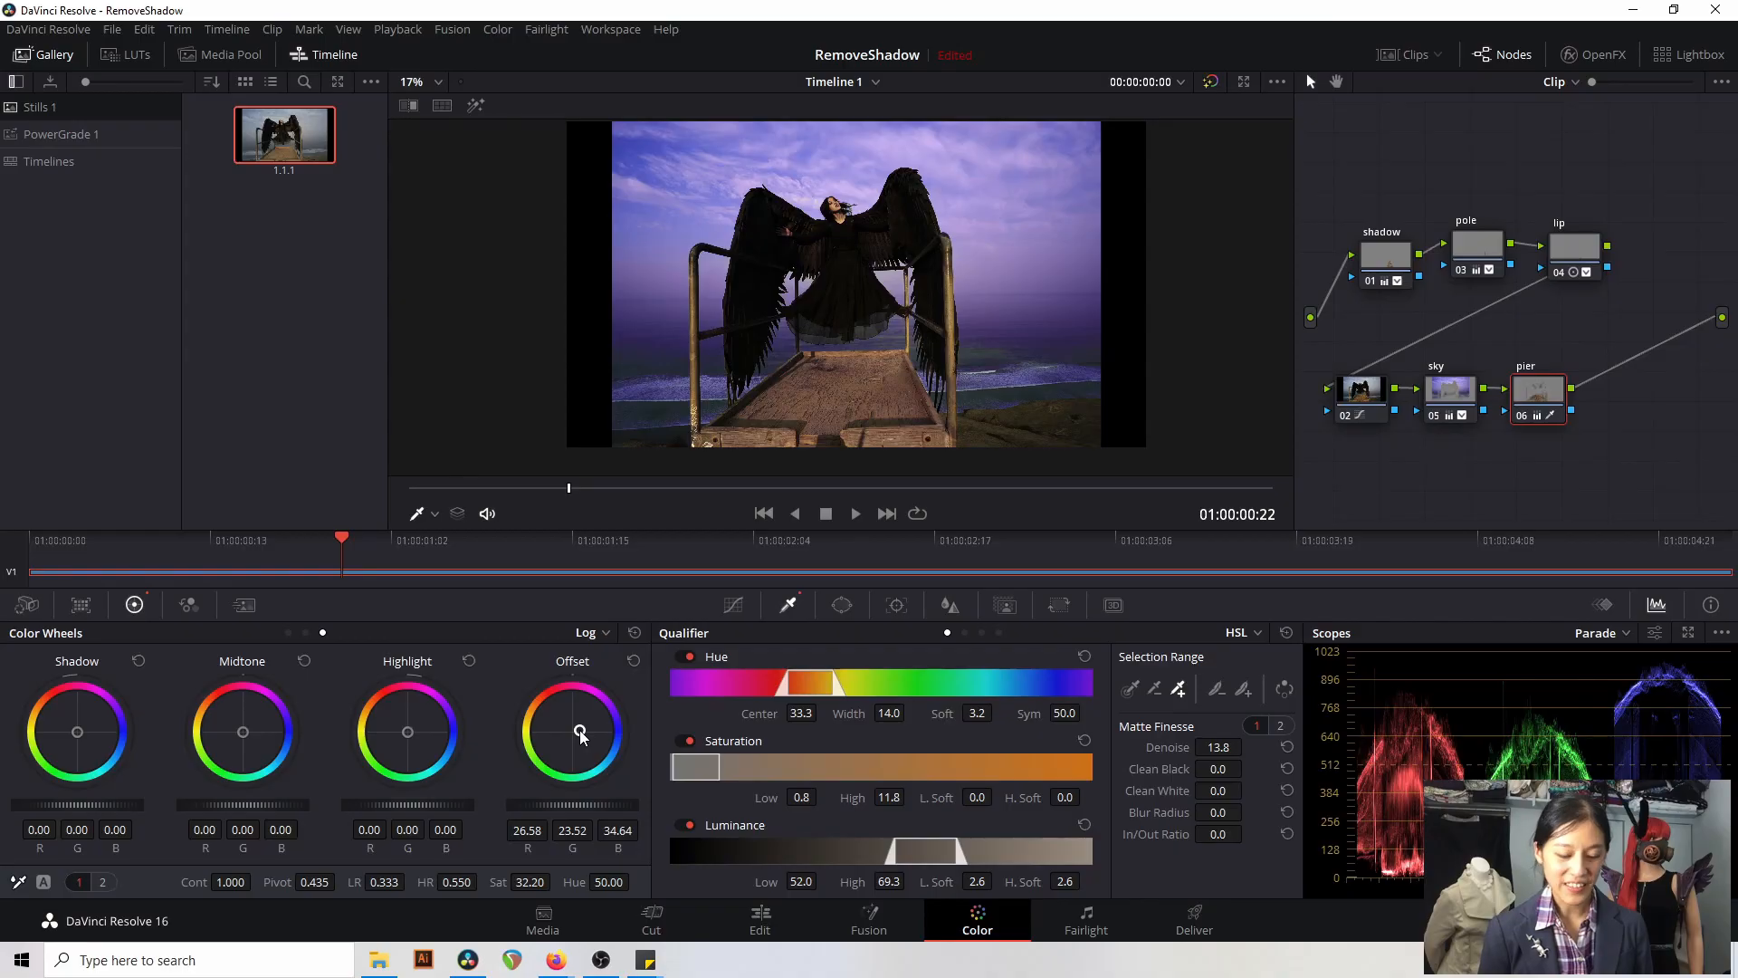
pyautogui.hotkey('ctrl', 'f')
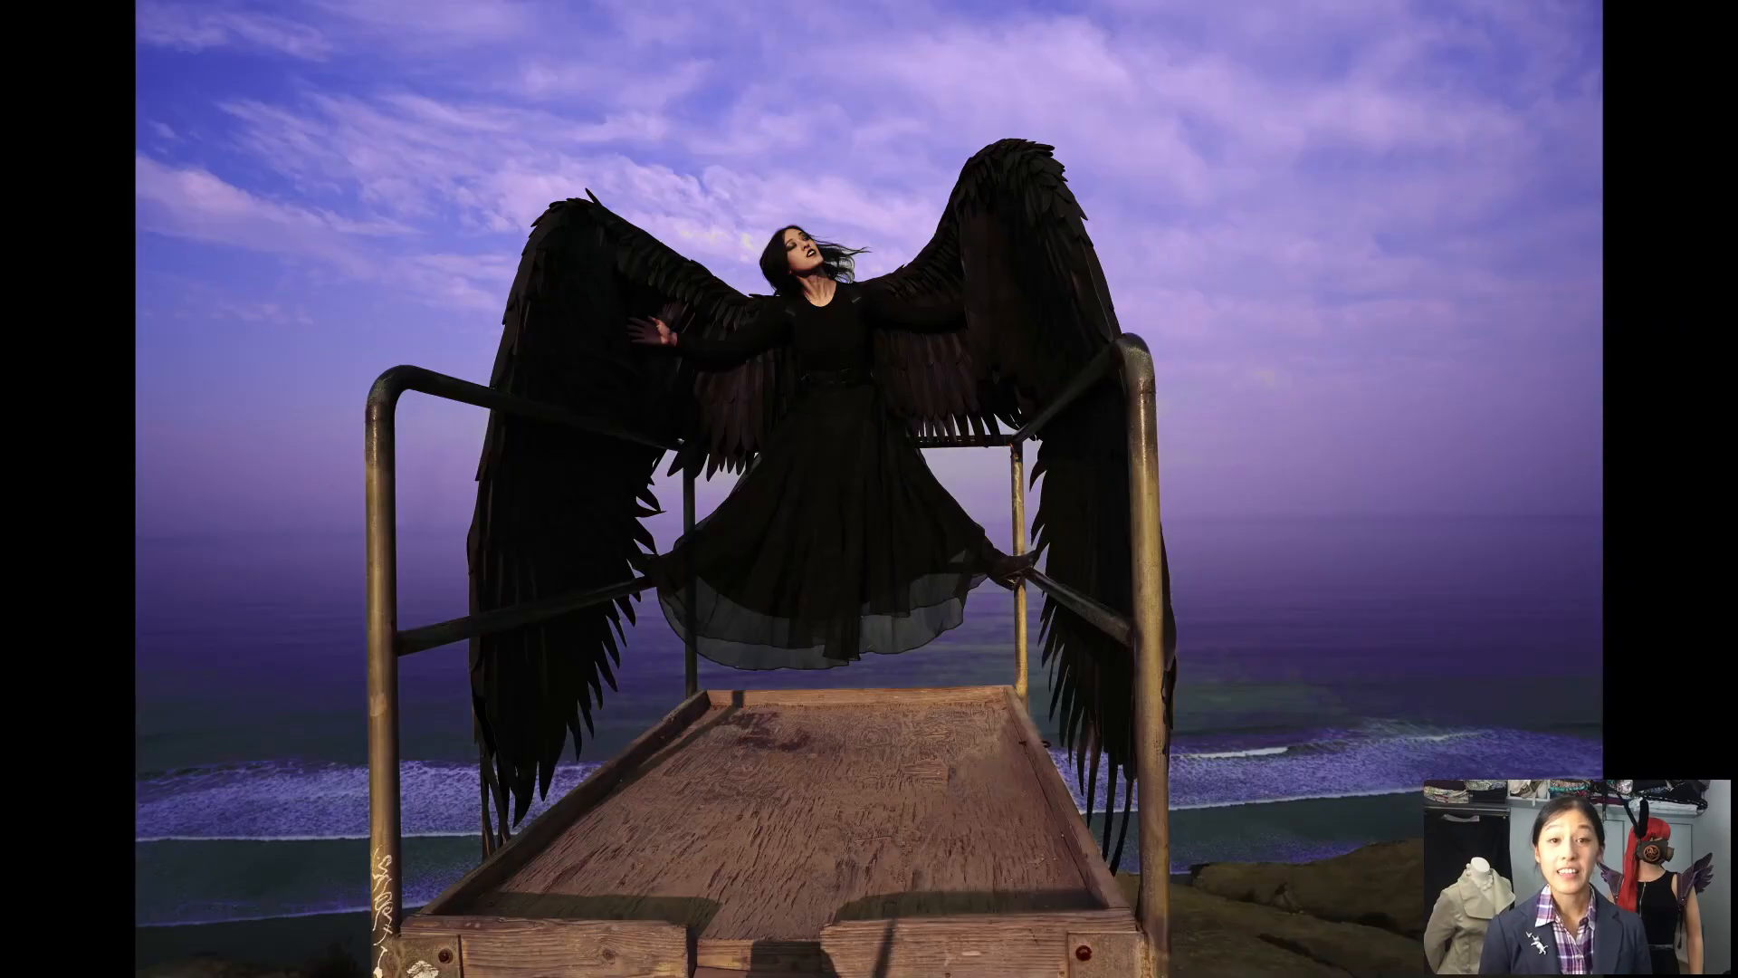